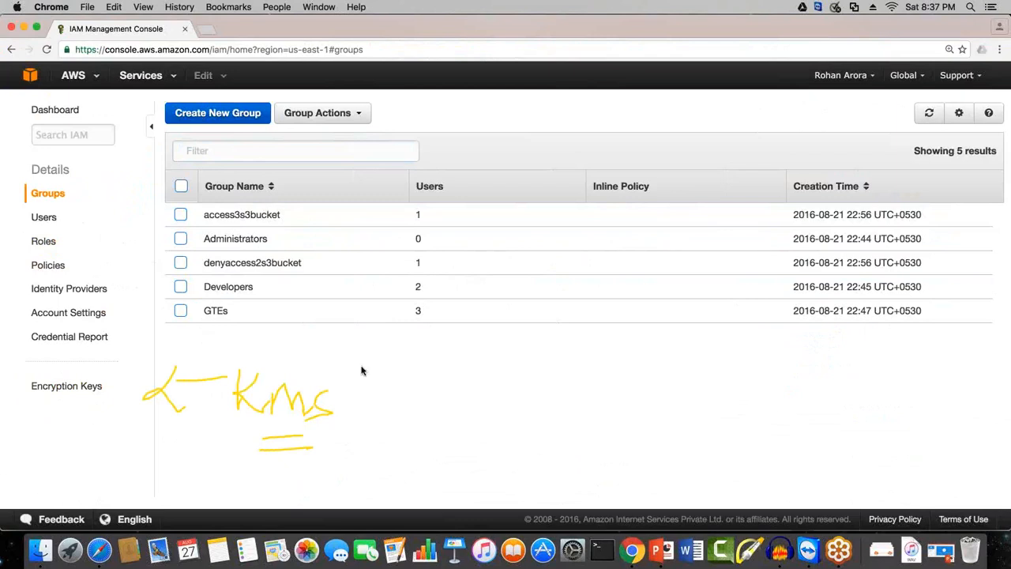
pyautogui.moveTo(318, 339)
pyautogui.mouseDown()
pyautogui.moveTo(355, 439)
pyautogui.moveTo(319, 473)
pyautogui.mouseUp()
pyautogui.moveTo(366, 398); pyautogui.dragTo(433, 359)
pyautogui.moveTo(395, 360)
pyautogui.mouseDown()
pyautogui.moveTo(433, 361)
pyautogui.moveTo(422, 393)
pyautogui.moveTo(542, 374)
pyautogui.moveTo(639, 332)
pyautogui.moveTo(704, 340)
pyautogui.moveTo(736, 317)
pyautogui.mouseUp()
pyautogui.moveTo(378, 463); pyautogui.dragTo(409, 461)
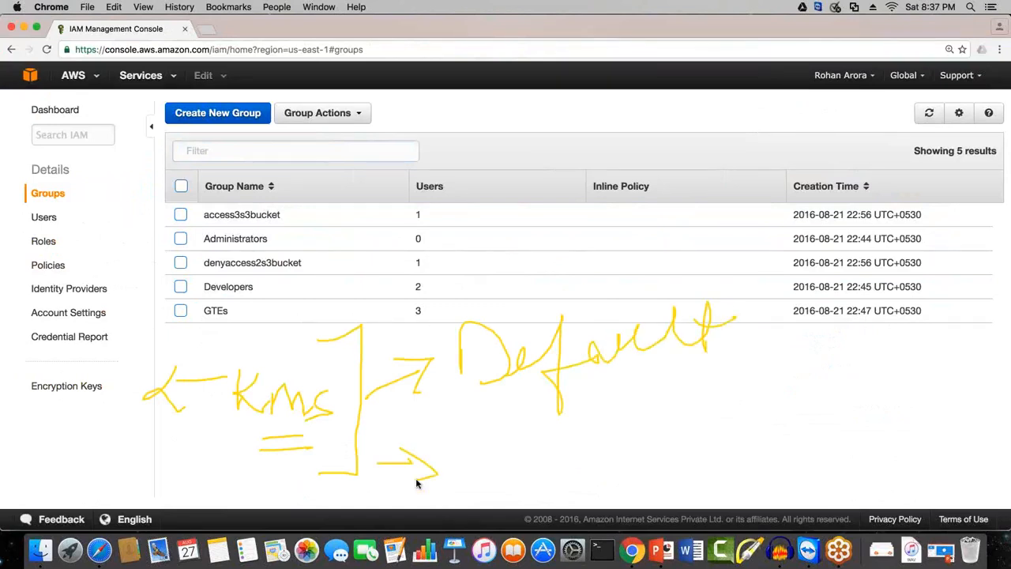
pyautogui.moveTo(483, 424); pyautogui.dragTo(493, 482)
pyautogui.click(519, 427)
pyautogui.moveTo(521, 448); pyautogui.dragTo(585, 479)
pyautogui.moveTo(644, 401); pyautogui.dragTo(650, 459)
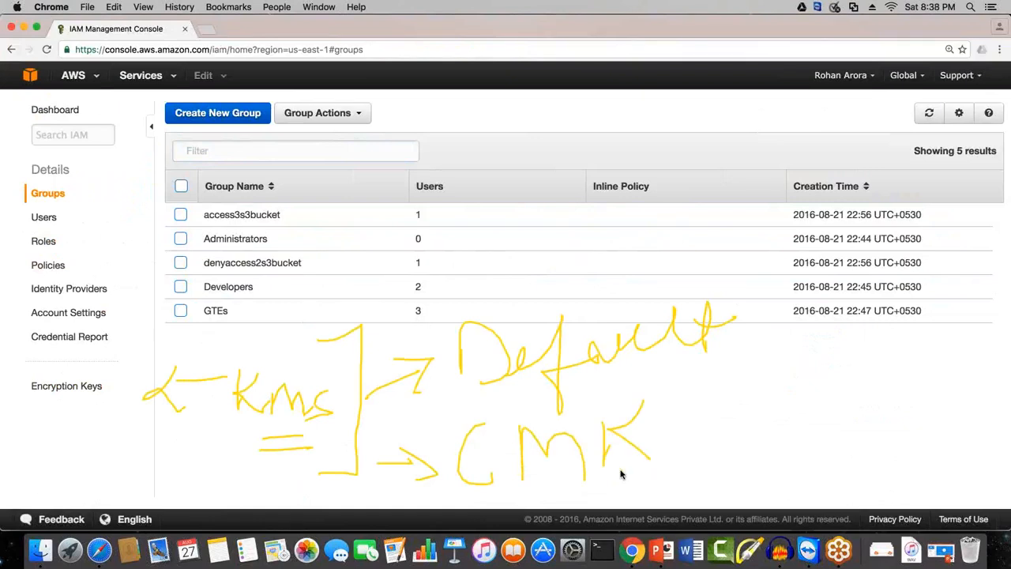
pyautogui.moveTo(766, 286)
pyautogui.mouseDown()
pyautogui.moveTo(763, 399)
pyautogui.moveTo(795, 463)
pyautogui.moveTo(765, 472)
pyautogui.mouseUp()
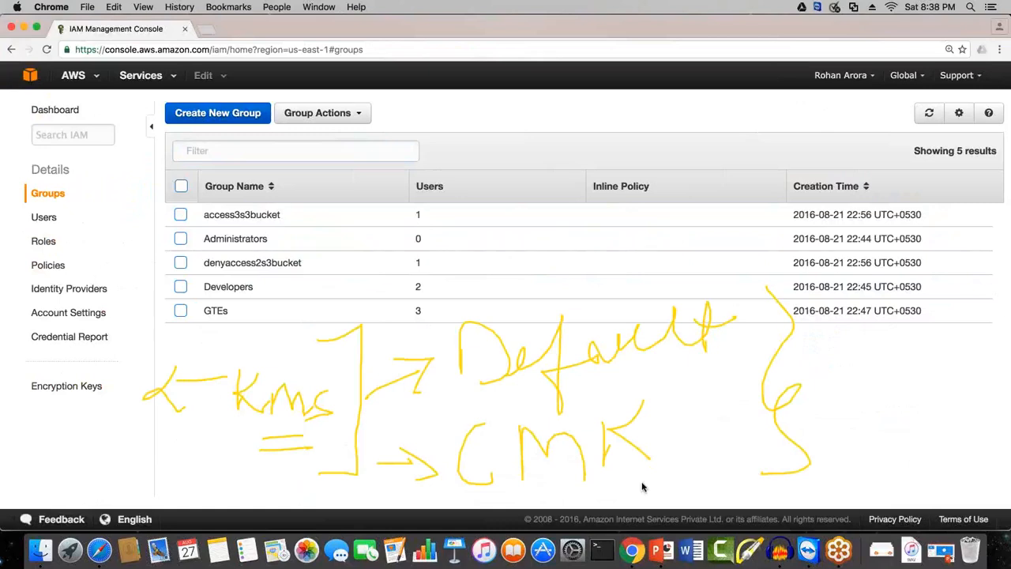
pyautogui.moveTo(75, 412); pyautogui.dragTo(133, 411)
pyautogui.click(1000, 199)
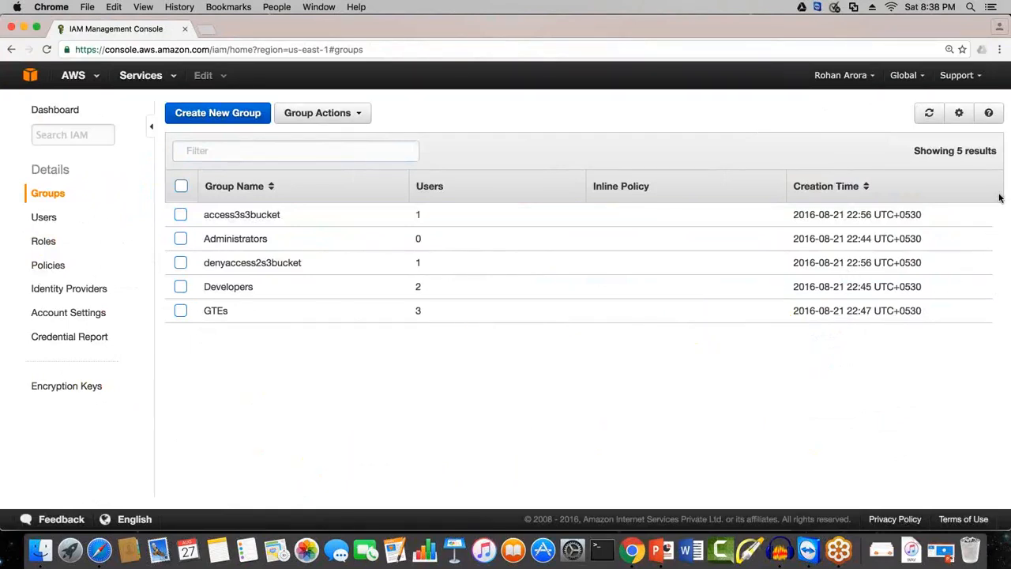
# Step: Open the Encryption Keys section of IAM
pyautogui.click(120, 404)
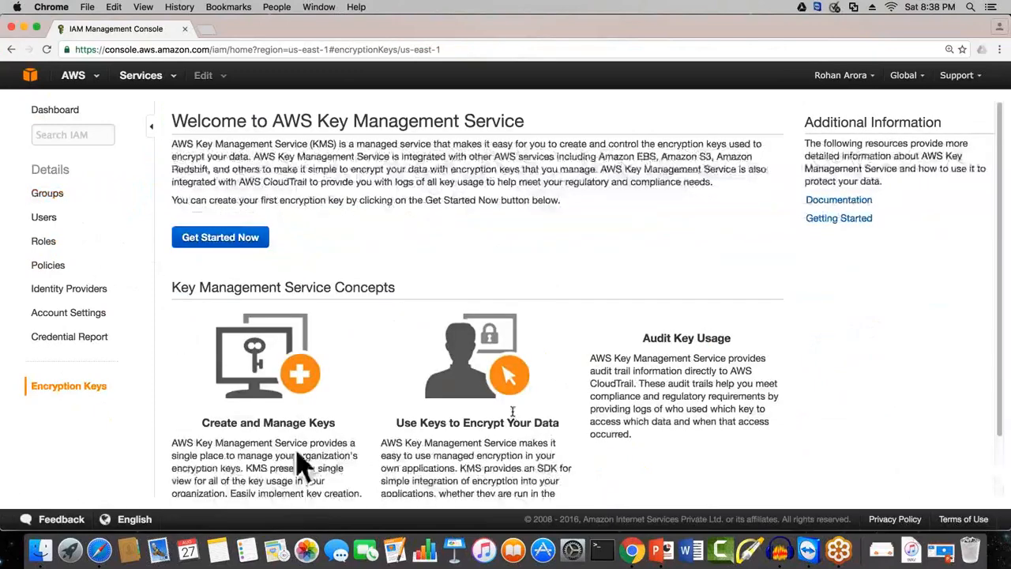
pyautogui.moveTo(187, 121); pyautogui.dragTo(522, 121)
pyautogui.click(532, 276)
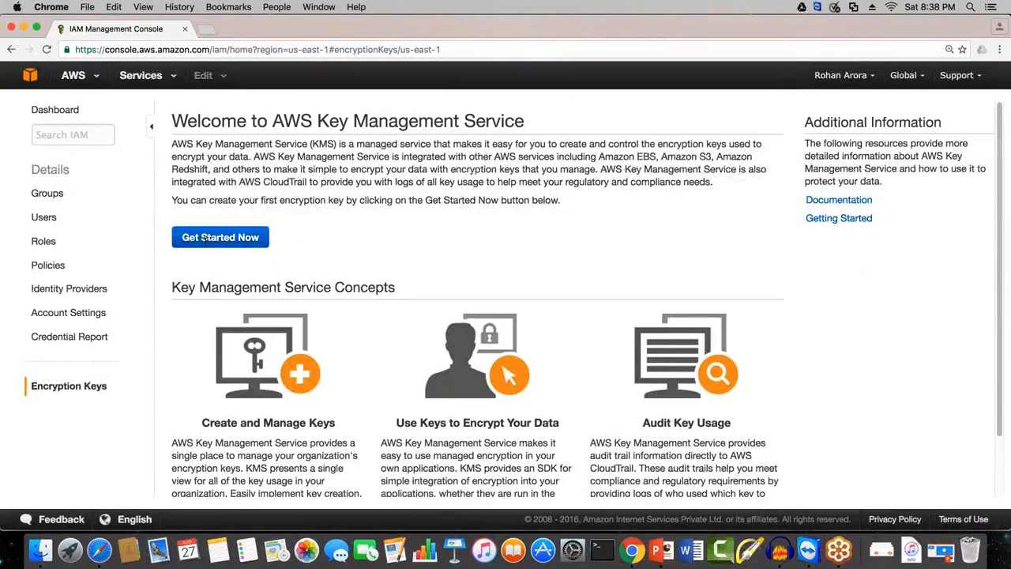
# Step: Read the introductory text about what AWS Key Management Service does and which services it integrates with
pyautogui.moveTo(172, 143); pyautogui.dragTo(778, 144)
pyautogui.click(241, 162)
pyautogui.moveTo(241, 162); pyautogui.dragTo(261, 160)
pyautogui.click(260, 161)
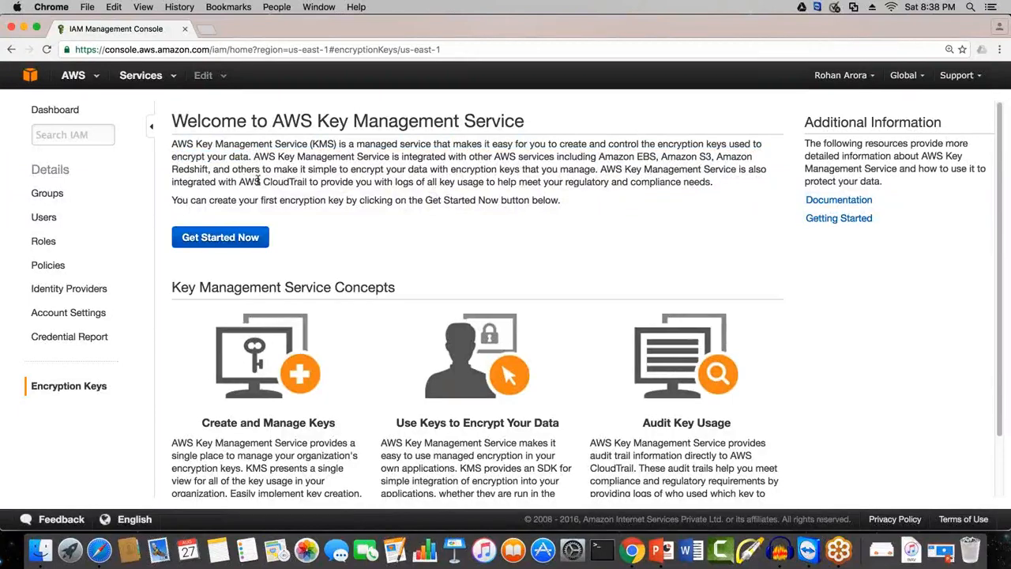
pyautogui.moveTo(253, 157); pyautogui.dragTo(746, 156)
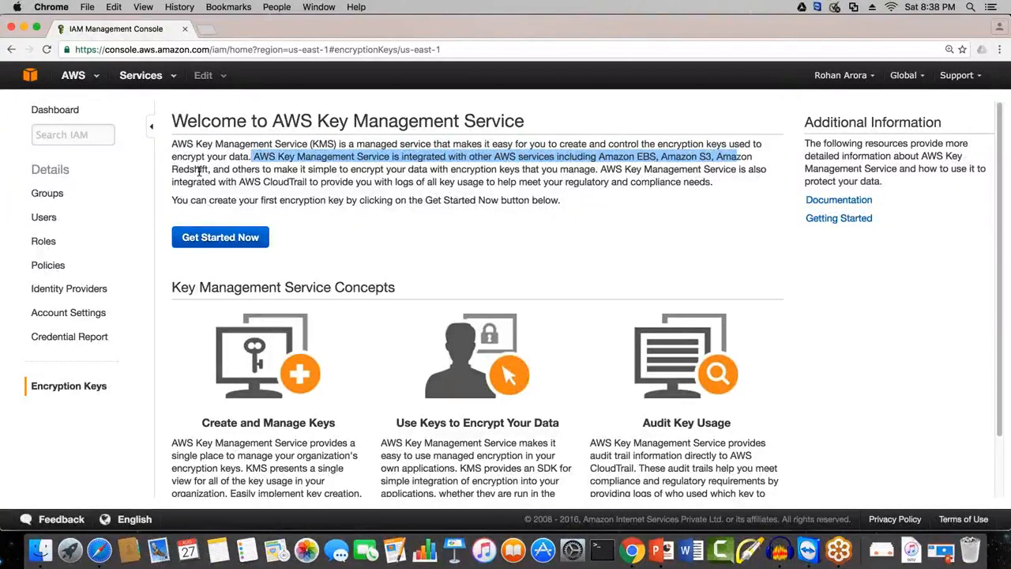
pyautogui.moveTo(184, 169); pyautogui.dragTo(581, 177)
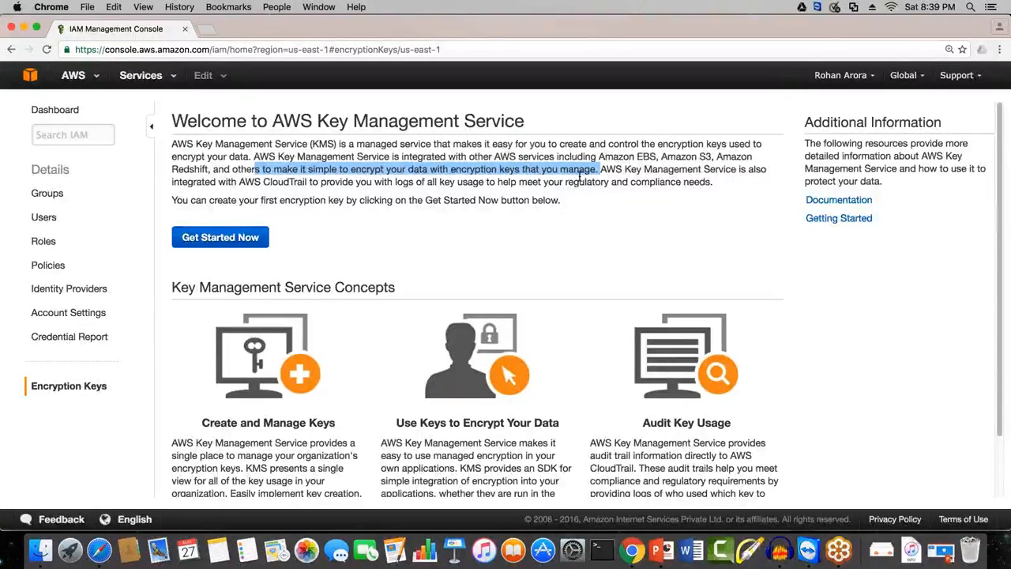
pyautogui.click(330, 257)
# Step: Get started with key management and filter the key list to the US West (N. California) region
pyautogui.click(207, 239)
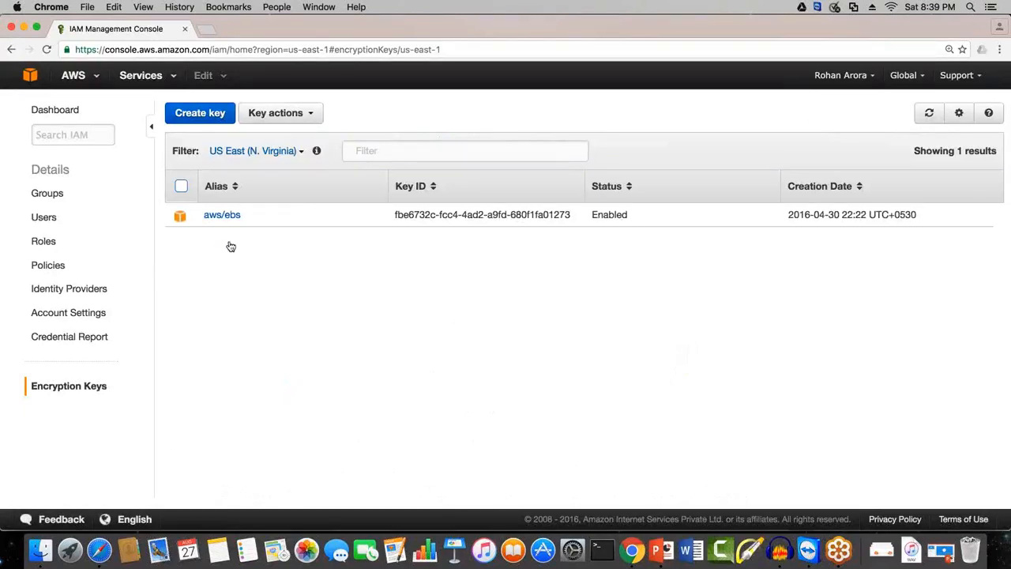
pyautogui.click(300, 153)
pyautogui.click(292, 202)
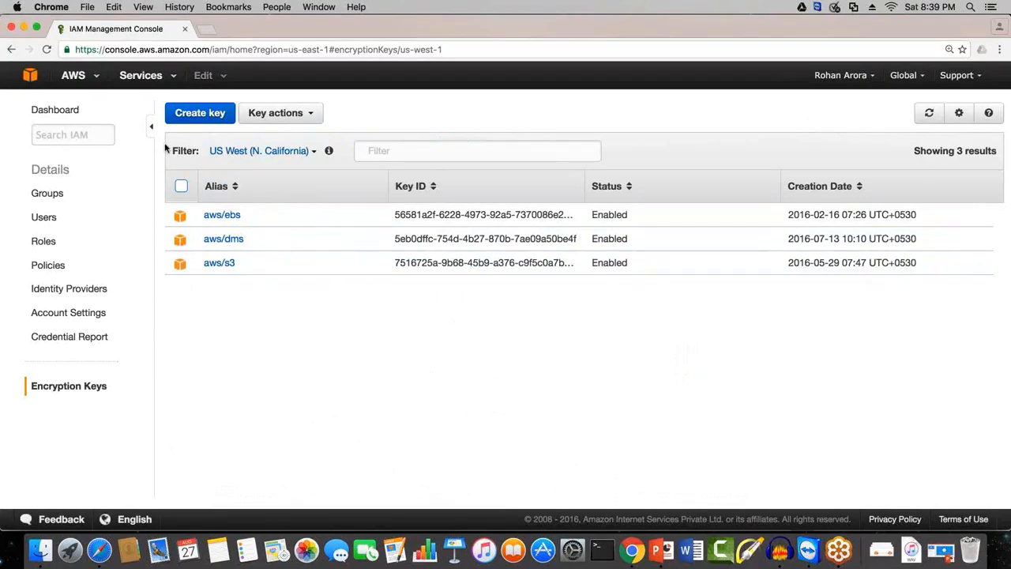
# Step: Start creating a new encryption key with the alias financial_key
pyautogui.click(200, 117)
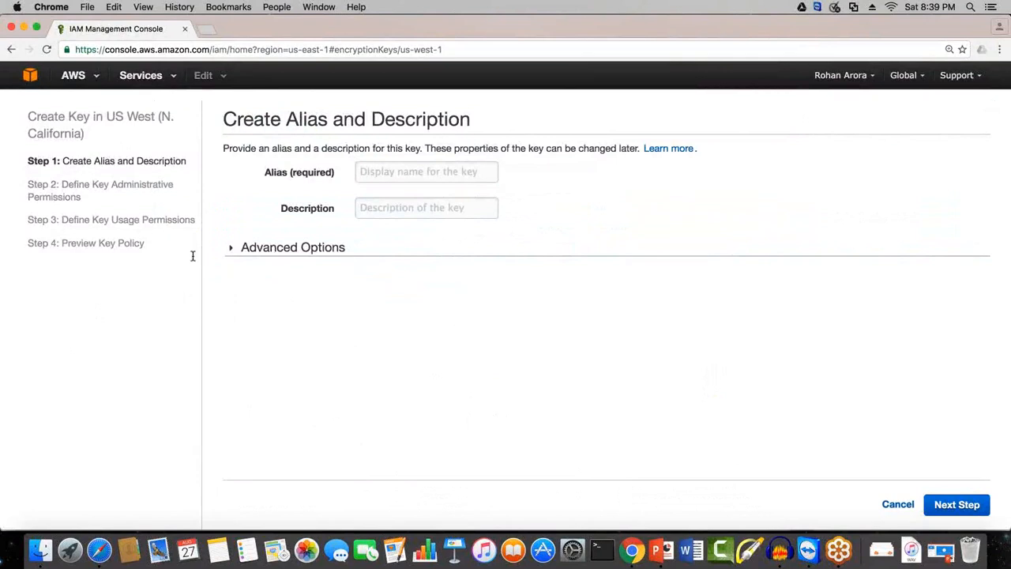
pyautogui.moveTo(223, 119); pyautogui.dragTo(368, 123)
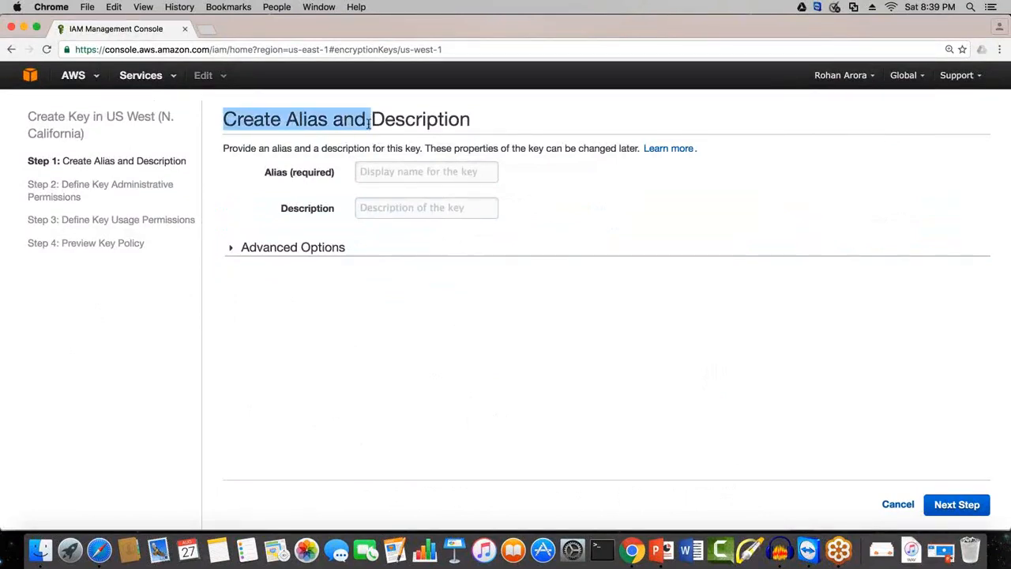
pyautogui.click(368, 122)
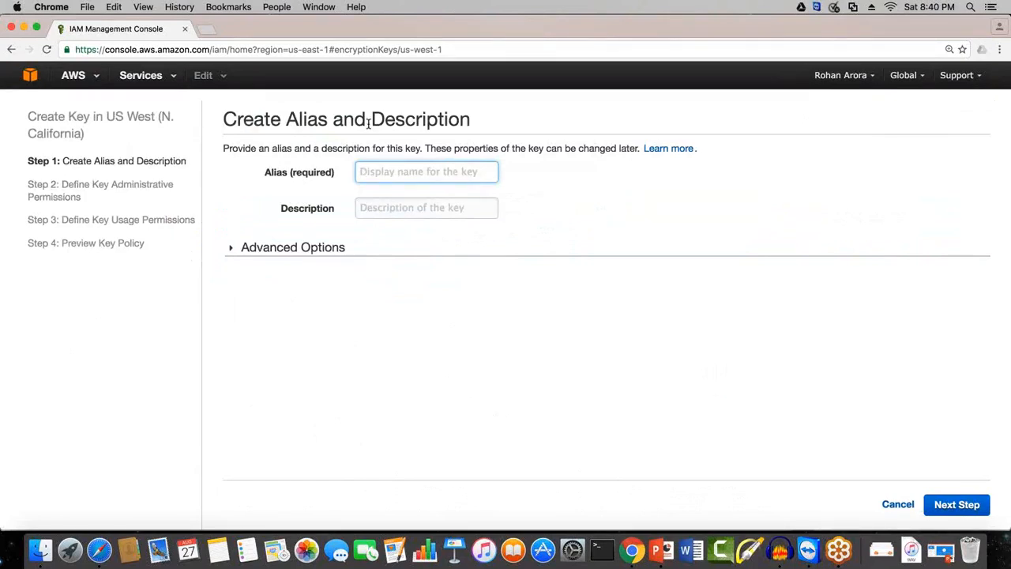
pyautogui.write('financia')
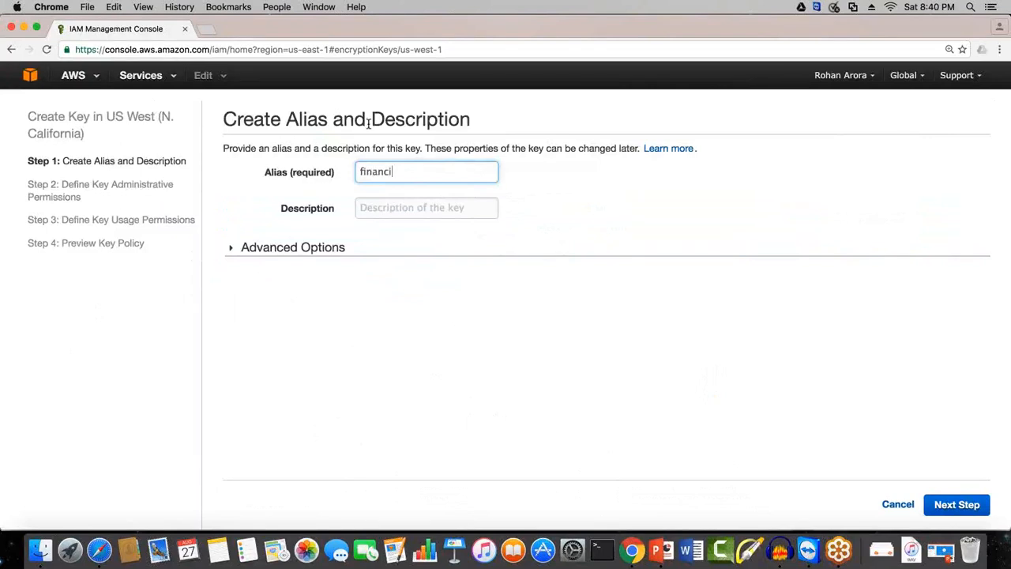
pyautogui.press('BackSpace')
pyautogui.write('al_ke')
pyautogui.press('BackSpace')
pyautogui.press('BackSpace')
pyautogui.write('key')
# Step: Copy the alias into the key's description
pyautogui.moveTo(417, 163); pyautogui.dragTo(139, 163)
pyautogui.press('super+c')
pyautogui.click(384, 206)
pyautogui.press('super+v')
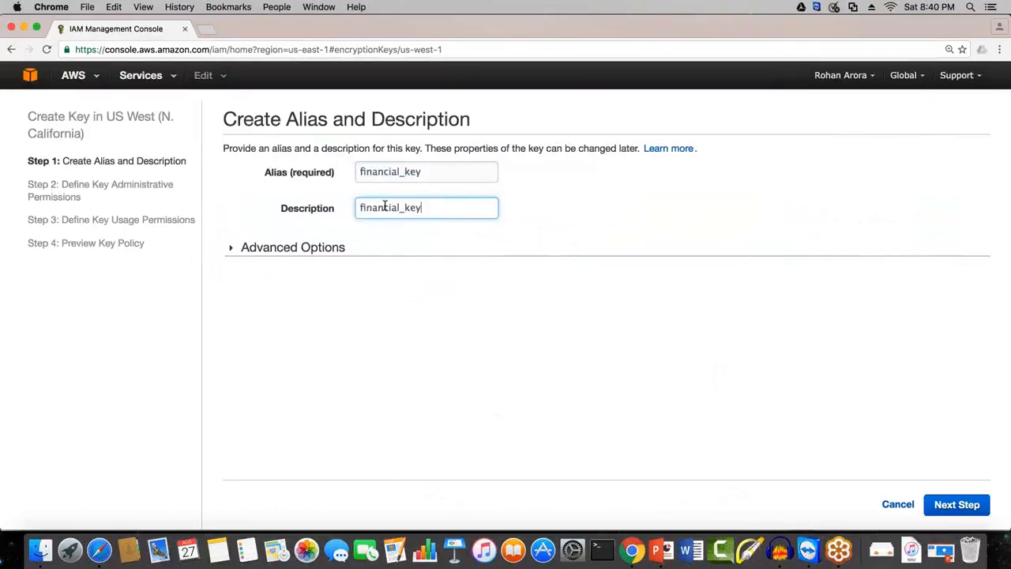
# Step: Set the key's description to "This key is to encrypt my confidential files"
pyautogui.press('super+a')
pyautogui.write('This key id')
pyautogui.press('BackSpace')
pyautogui.press('BackSpace')
pyautogui.write('s to encry')
pyautogui.write('t my')
pyautogui.press('BackSpace')
pyautogui.press('BackSpace')
pyautogui.press('BackSpace')
pyautogui.press('BackSpace')
pyautogui.press('BackSpace')
pyautogui.press('BackSpace')
pyautogui.write('rypt my con')
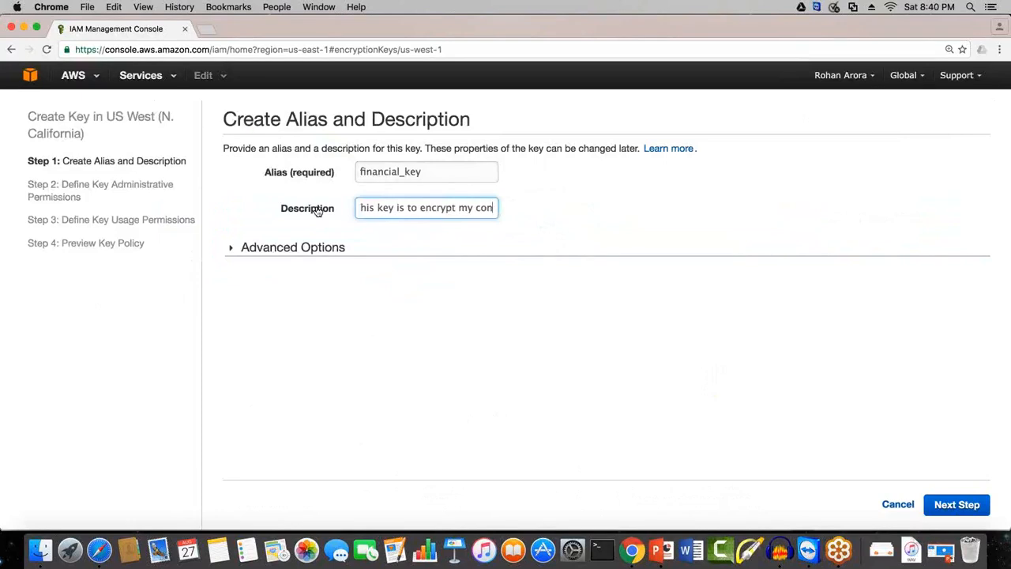
pyautogui.write('fidrential files')
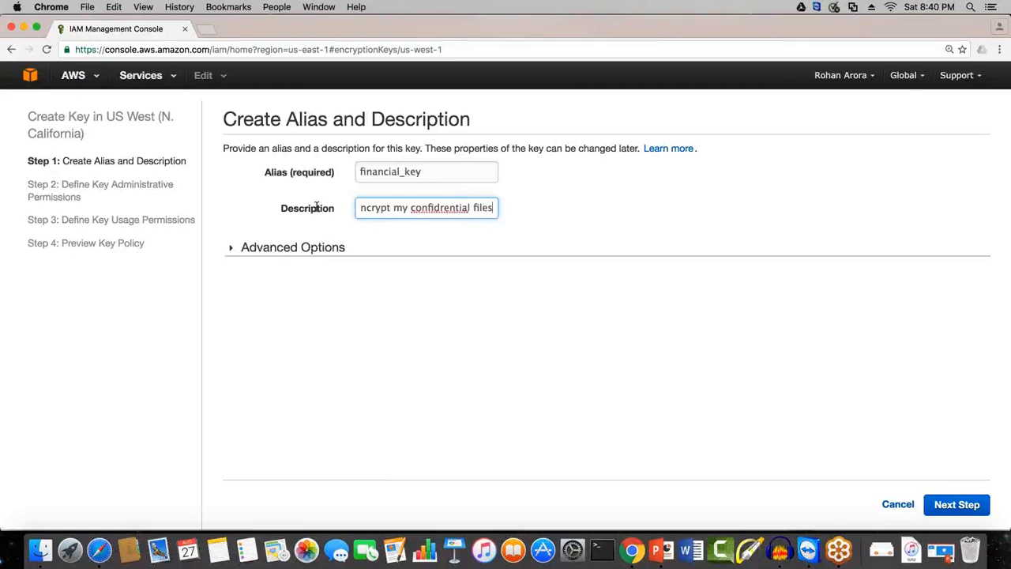
pyautogui.click(442, 208)
pyautogui.press('BackSpace')
pyautogui.click(459, 231)
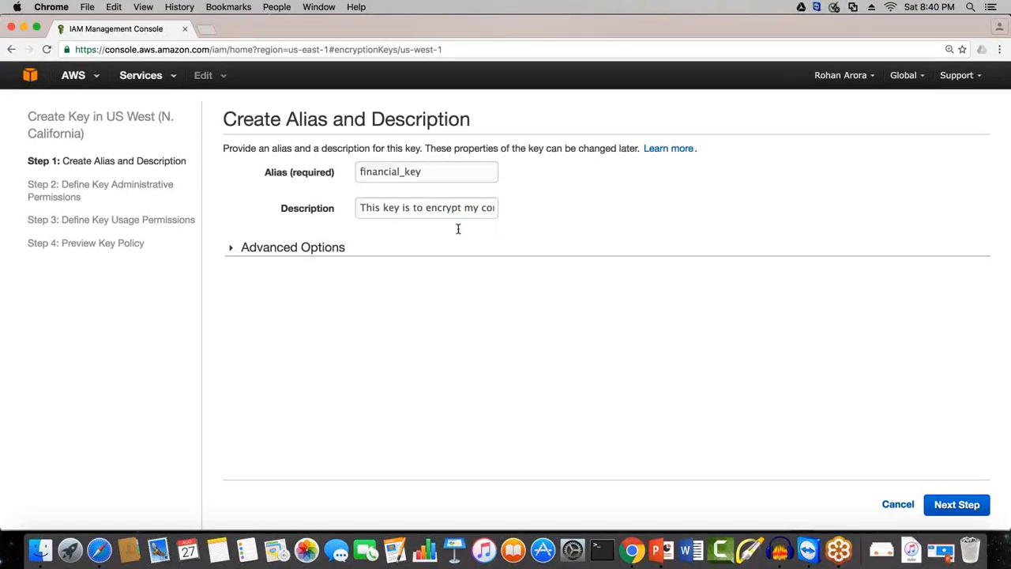
# Step: Show the advanced key options and continue with KMS as the key material origin
pyautogui.moveTo(451, 209); pyautogui.dragTo(347, 214)
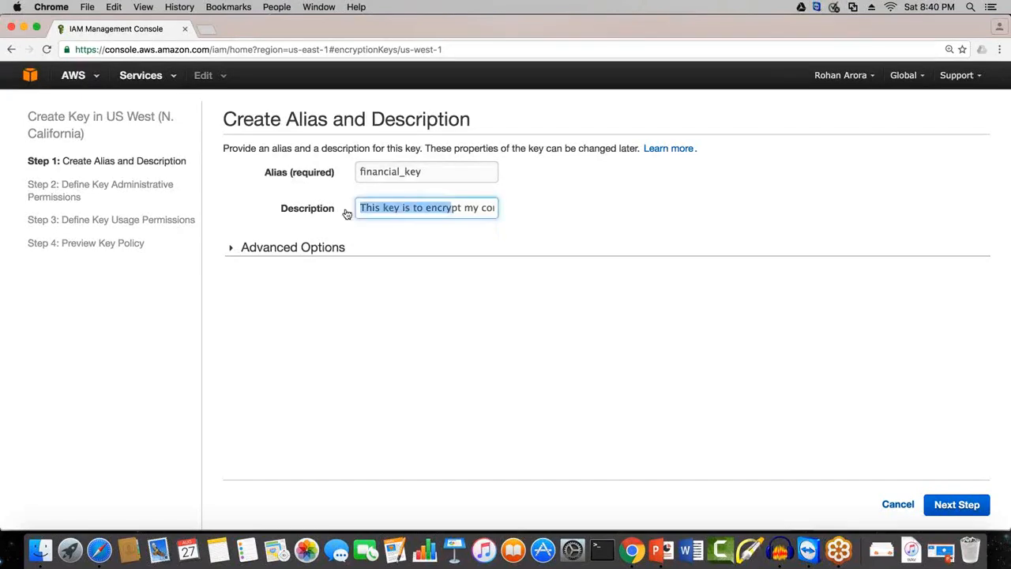
pyautogui.click(427, 264)
pyautogui.click(298, 253)
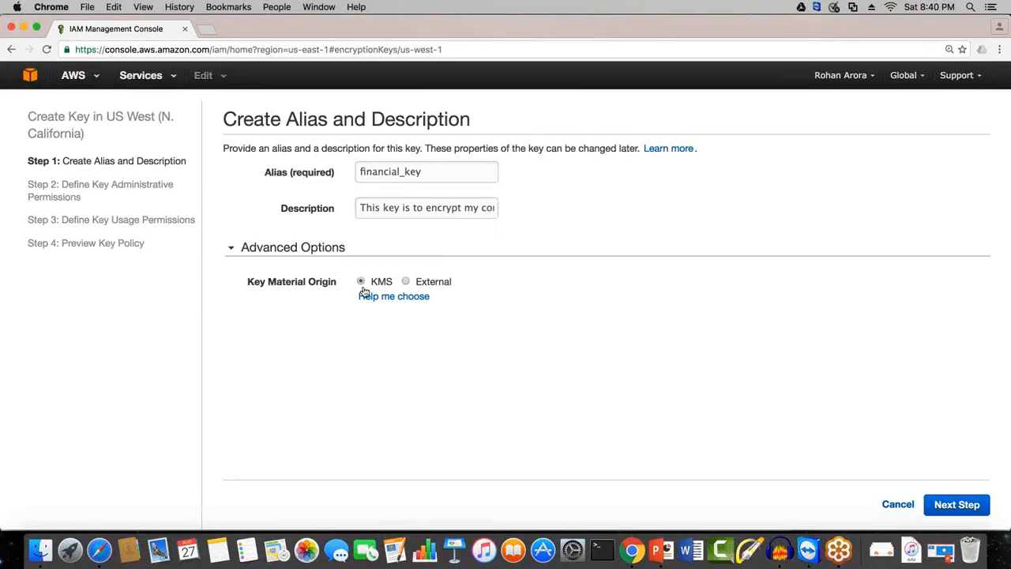
pyautogui.click(944, 502)
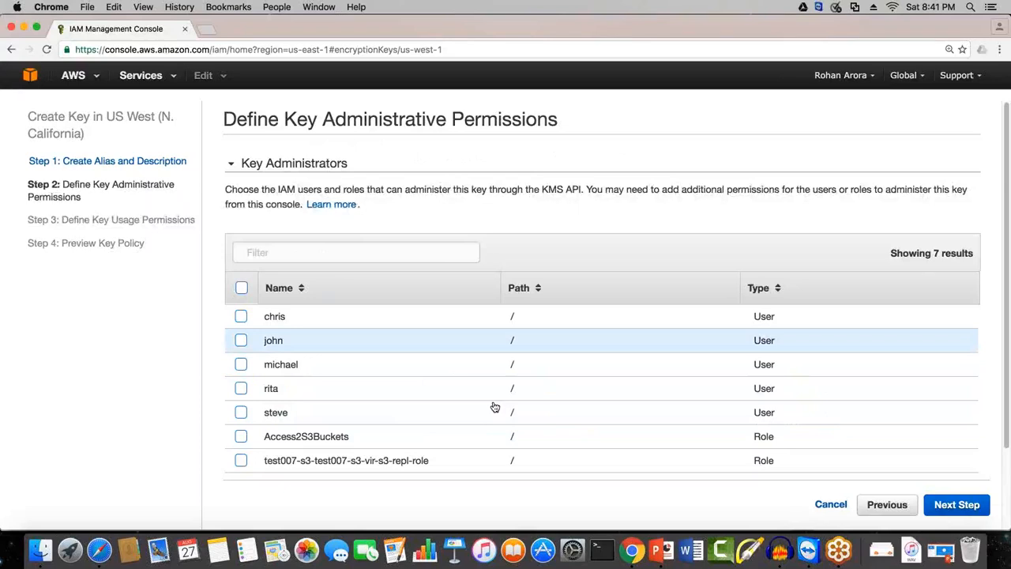
# Step: Assign the first two listed IAM users as key administrators, leave key deletion allowed, and continue to the usage permissions
pyautogui.click(241, 317)
pyautogui.click(241, 340)
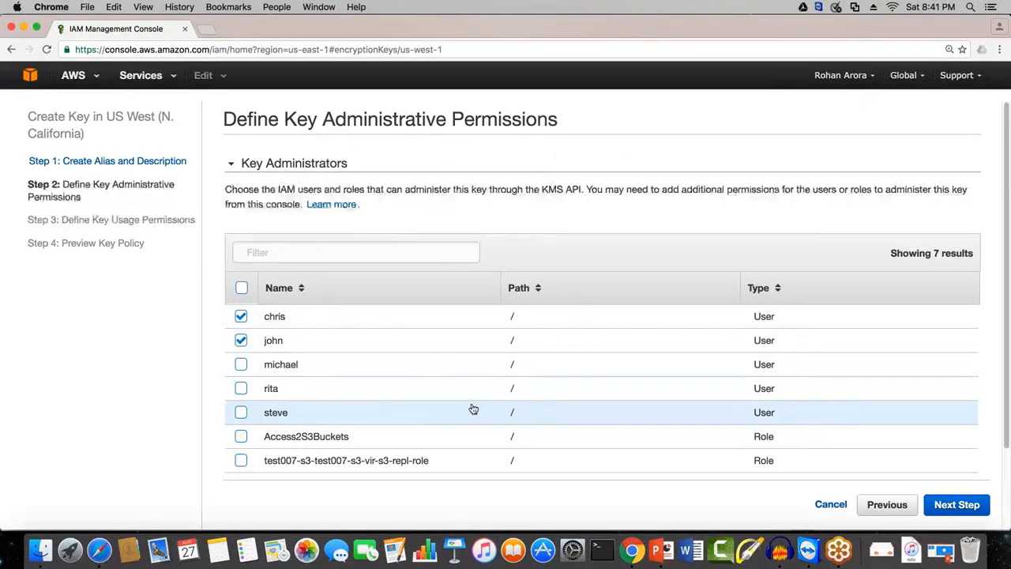
pyautogui.scroll(-3, 501, 376)
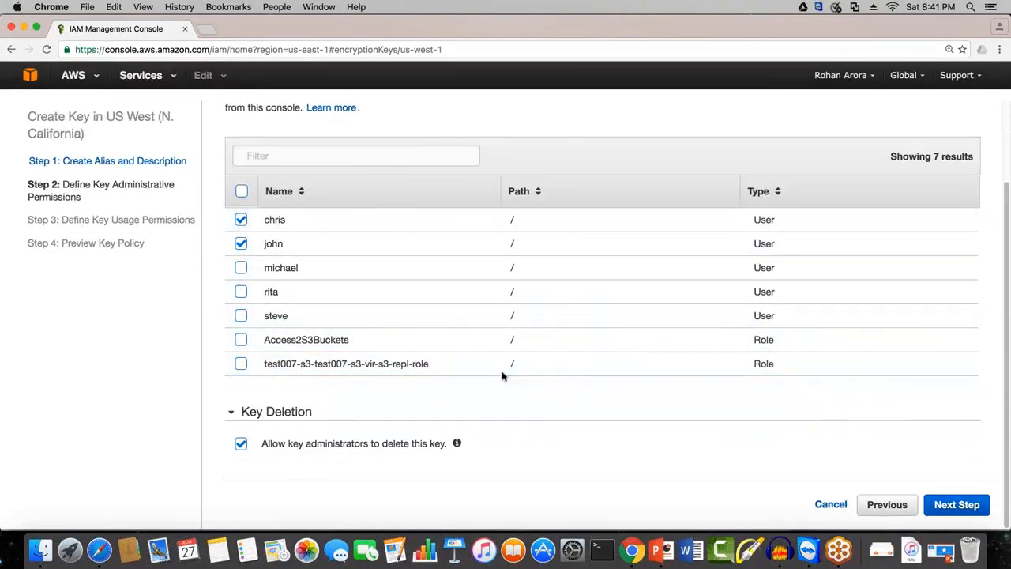
pyautogui.moveTo(267, 447); pyautogui.dragTo(411, 455)
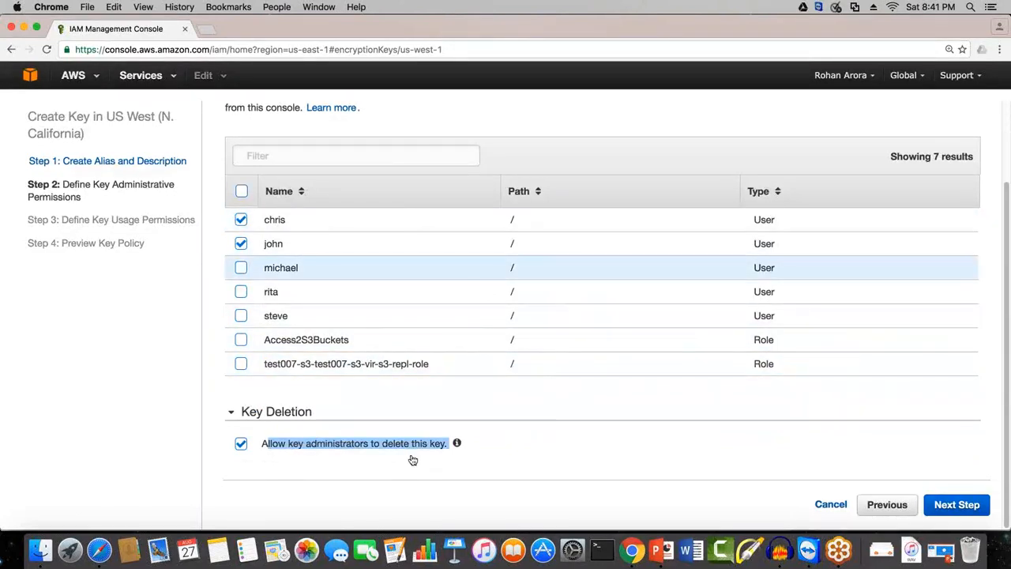
pyautogui.click(303, 484)
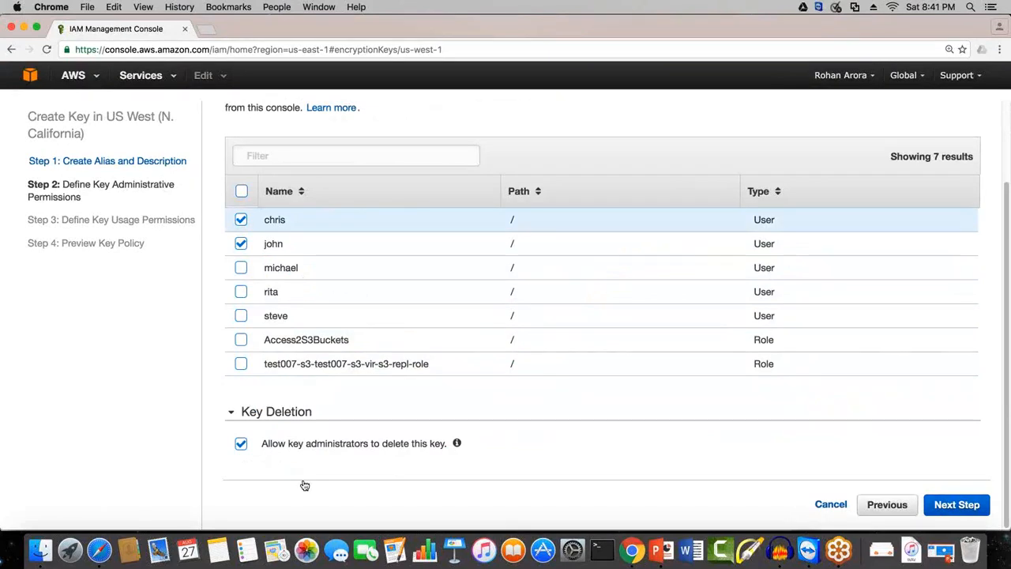
pyautogui.scroll(1, 305, 221)
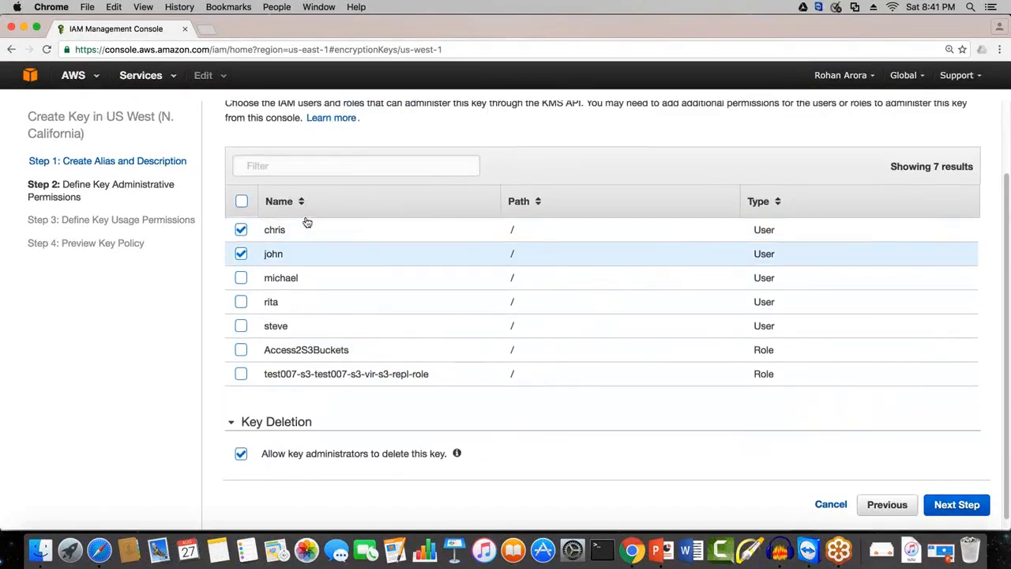
pyautogui.scroll(2, 307, 222)
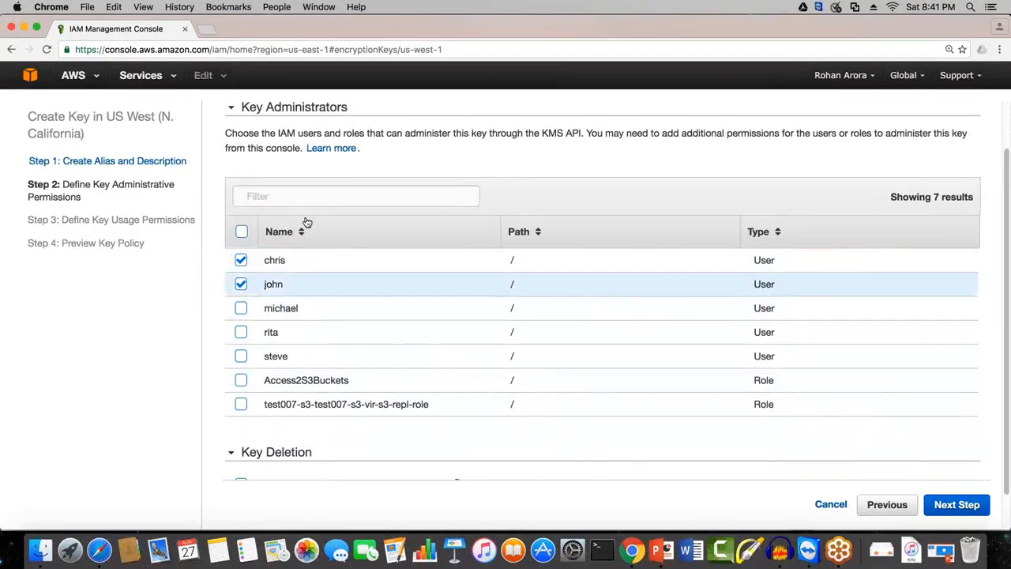
pyautogui.scroll(-3, 307, 223)
pyautogui.click(957, 504)
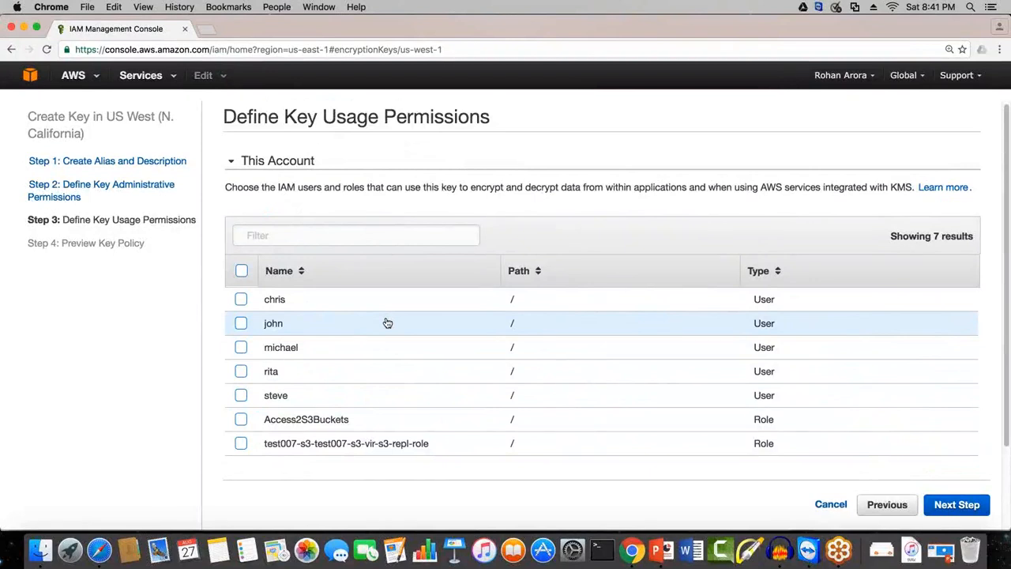
# Step: Grant key usage permissions to all five IAM users, leaving both roles unselected
pyautogui.click(243, 306)
pyautogui.click(241, 323)
pyautogui.click(240, 347)
pyautogui.click(241, 371)
pyautogui.click(241, 395)
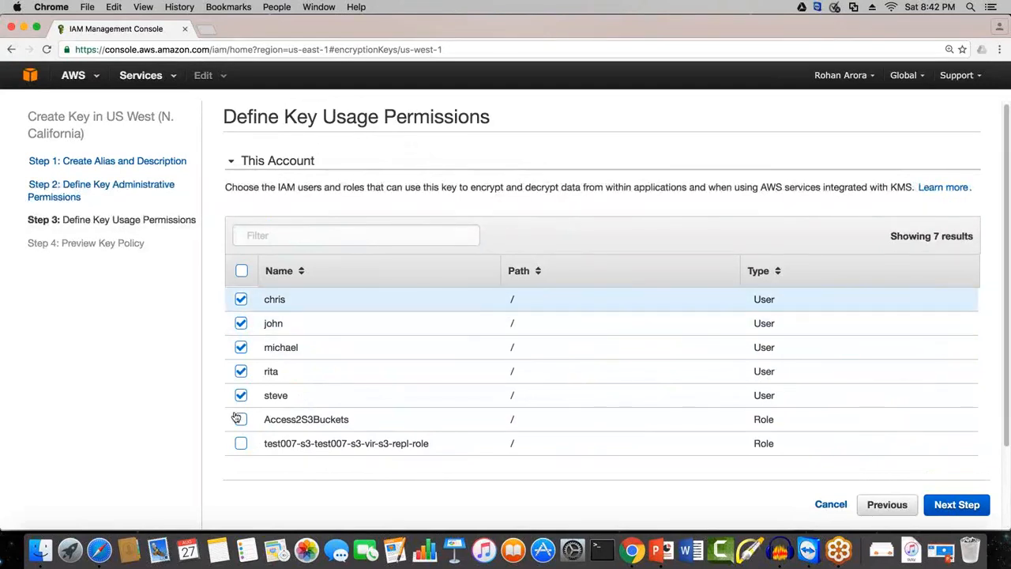
pyautogui.moveTo(235, 116); pyautogui.dragTo(356, 117)
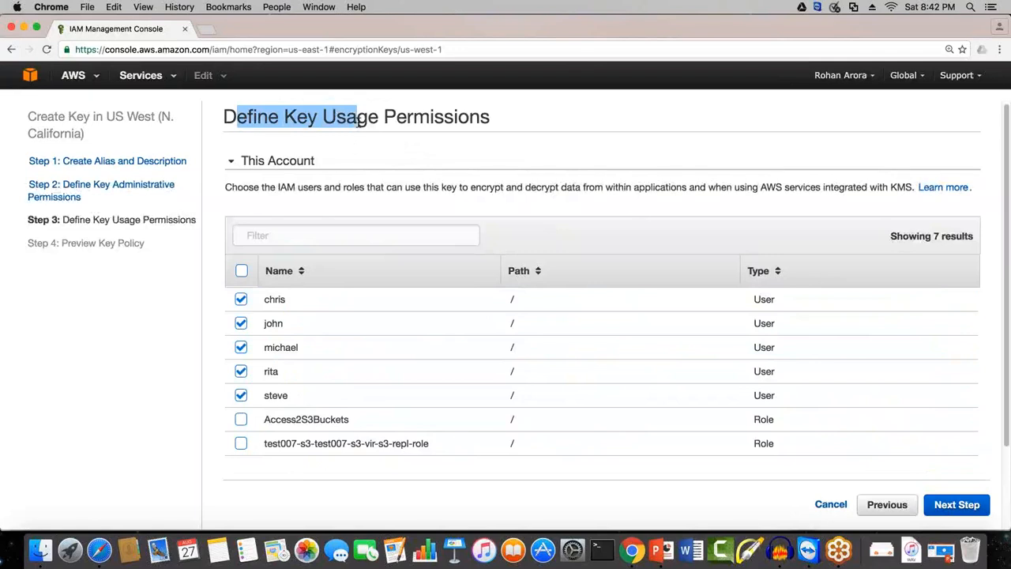
pyautogui.click(357, 117)
pyautogui.moveTo(280, 116); pyautogui.dragTo(460, 117)
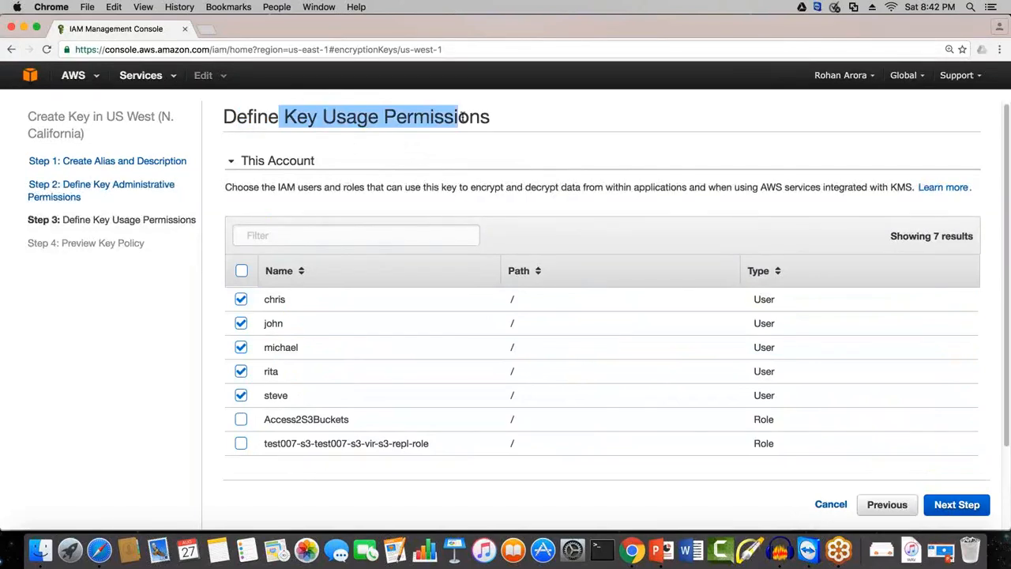
# Step: Review the generated key policy and finish creating the financial_key master key
pyautogui.click(956, 505)
pyautogui.scroll(-5, 425, 289)
pyautogui.scroll(-10, 425, 288)
pyautogui.scroll(-2, 429, 293)
pyautogui.scroll(20, 429, 293)
pyautogui.click(973, 510)
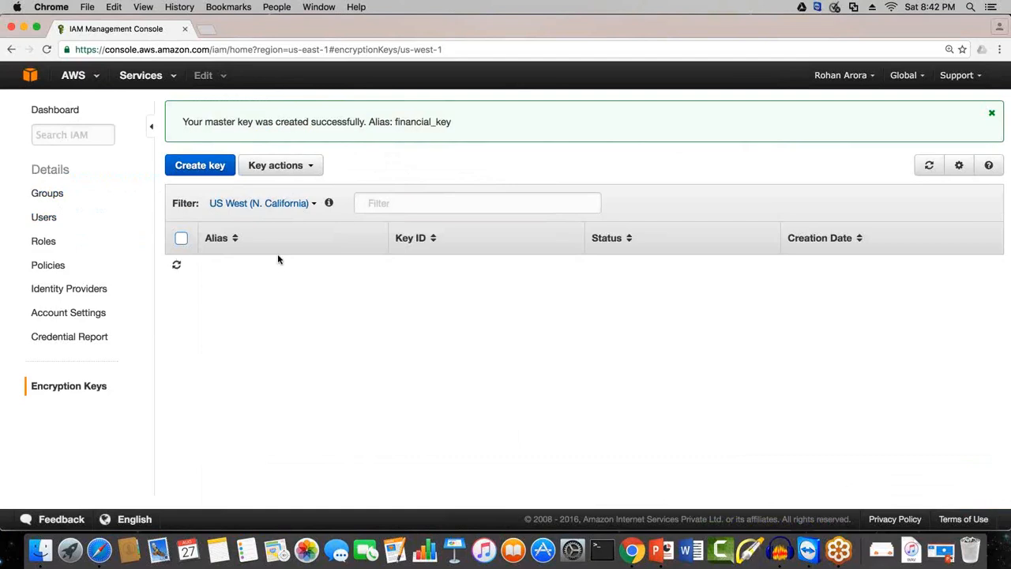
pyautogui.moveTo(194, 123); pyautogui.dragTo(454, 117)
pyautogui.click(454, 118)
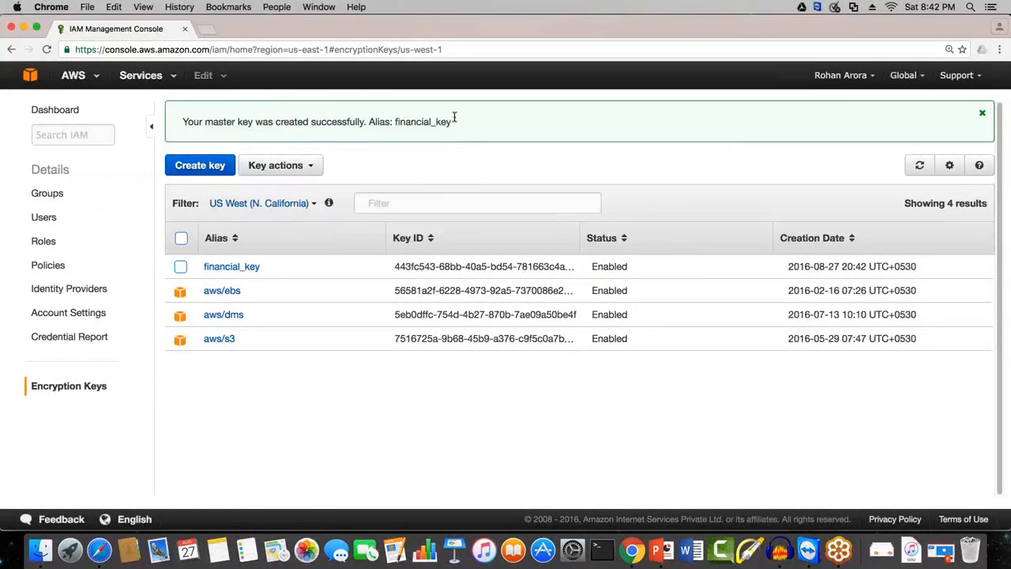
pyautogui.moveTo(361, 120); pyautogui.dragTo(454, 120)
pyautogui.click(452, 123)
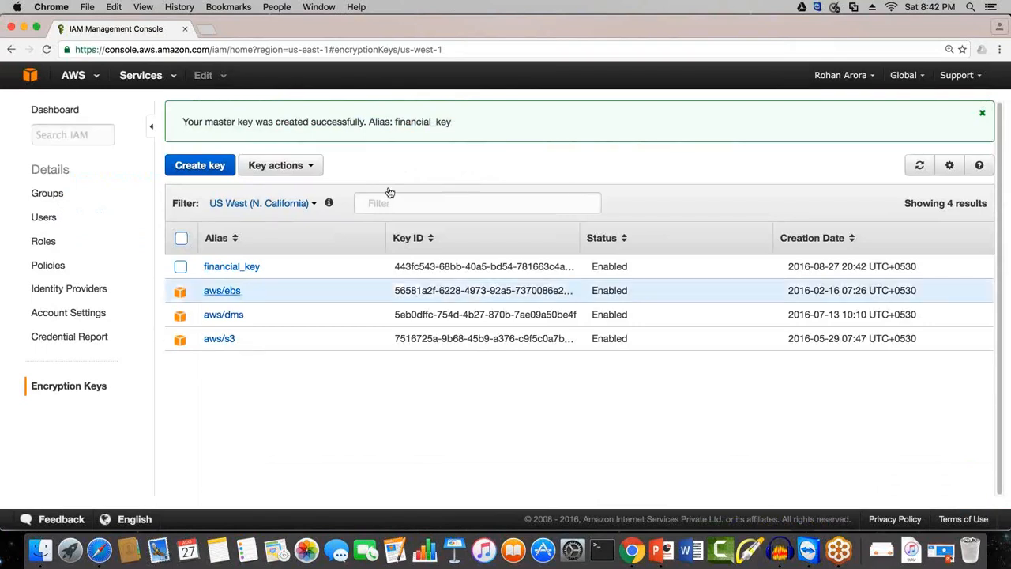
# Step: Select financial_key in the key list, open S3 in a separate browser tab, and go into the cloudfront-lab-tutorial bucket
pyautogui.click(181, 268)
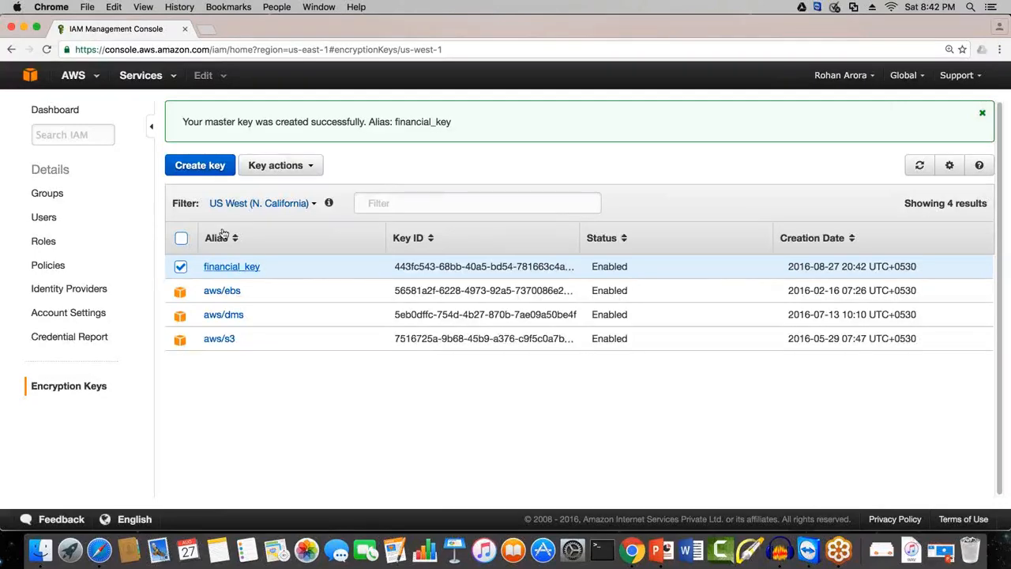
pyautogui.click(140, 75)
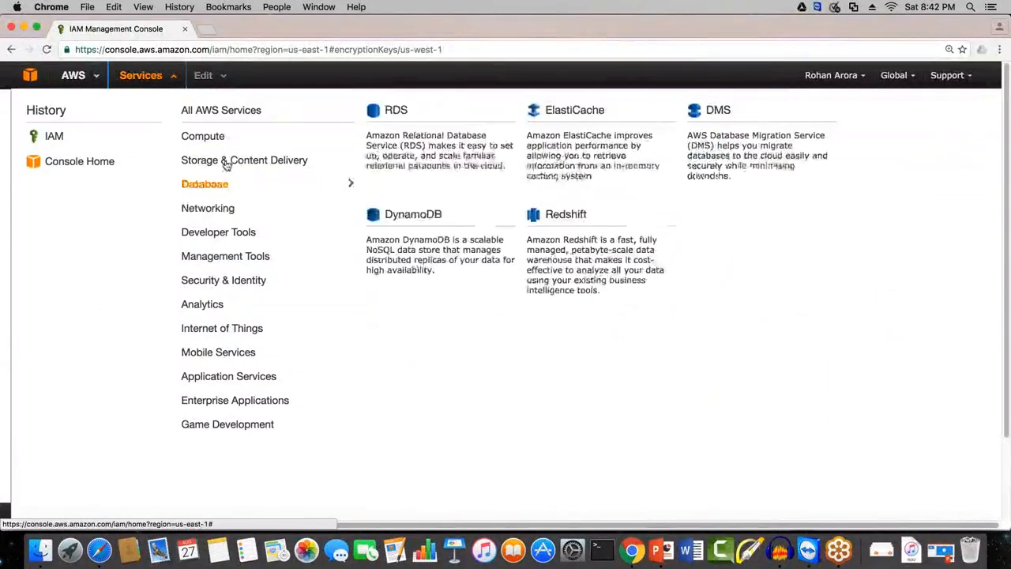
pyautogui.moveTo(228, 163)
pyautogui.rightClick(394, 114)
pyautogui.click(424, 123)
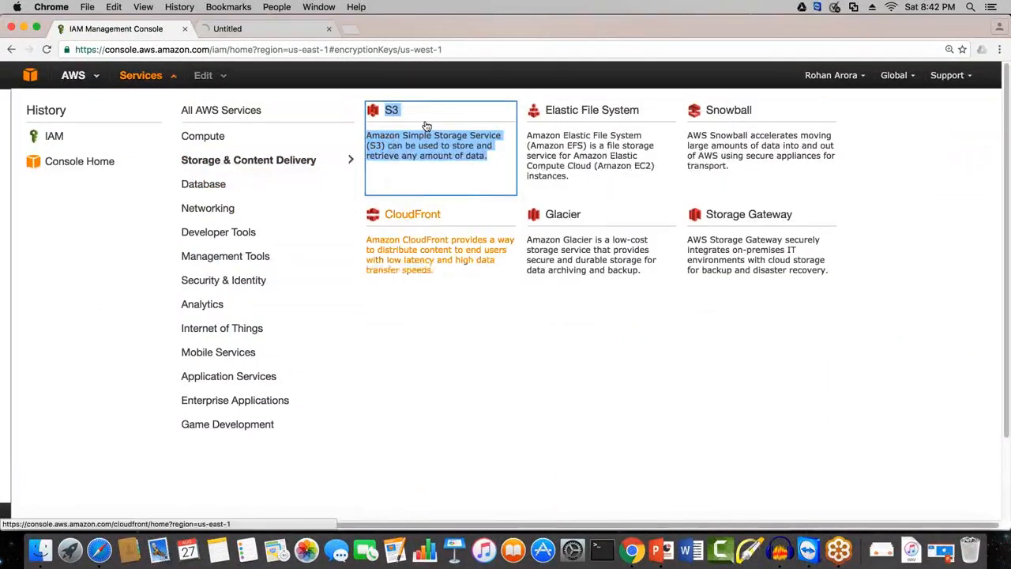
pyautogui.scroll(-3, 424, 126)
pyautogui.click(507, 510)
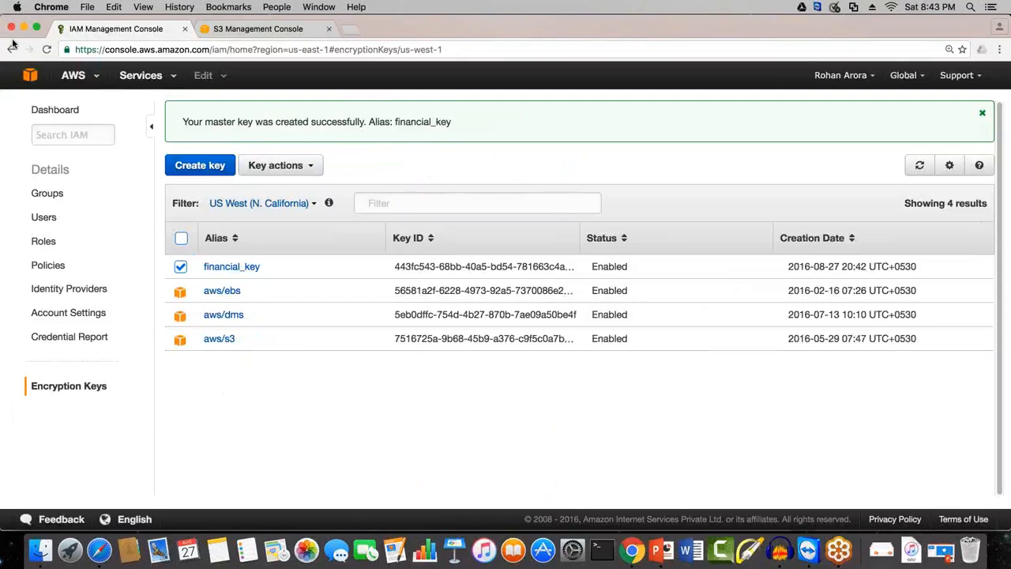
pyautogui.click(231, 28)
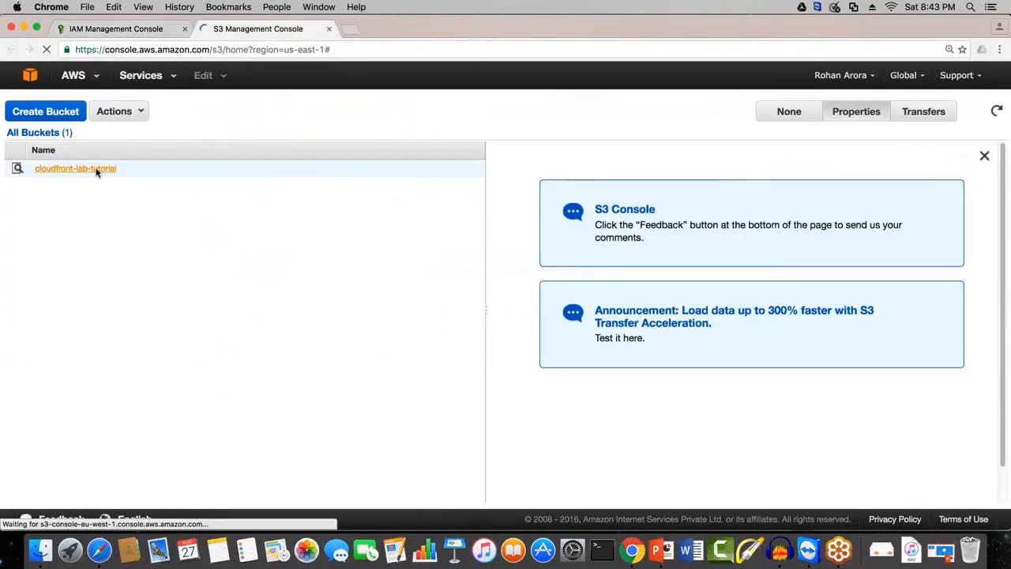
pyautogui.click(105, 176)
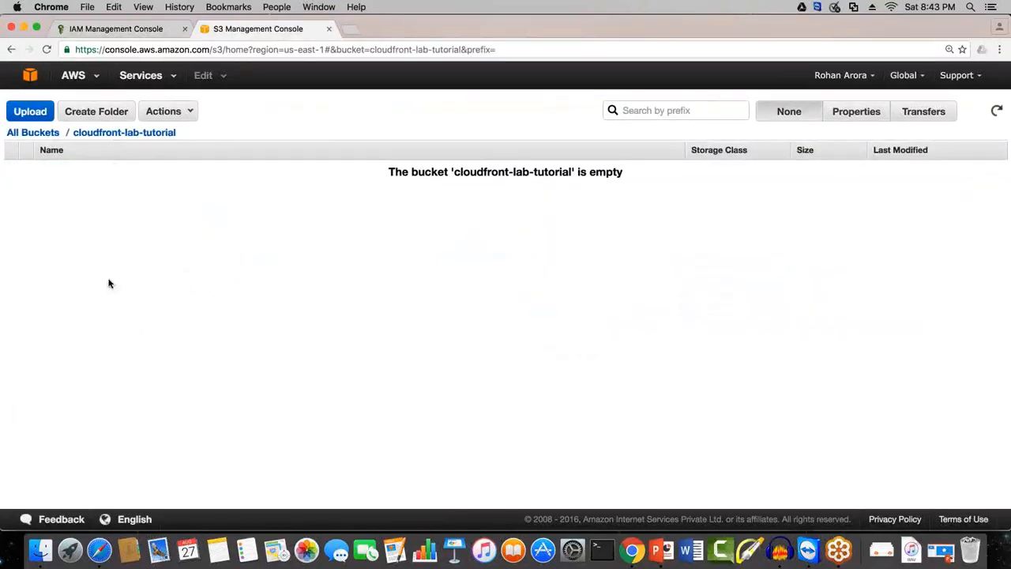
# Step: Start an upload to the cloudfront-lab-tutorial bucket and add vpc_peering.png from the Downloads folder
pyautogui.rightClick(175, 211)
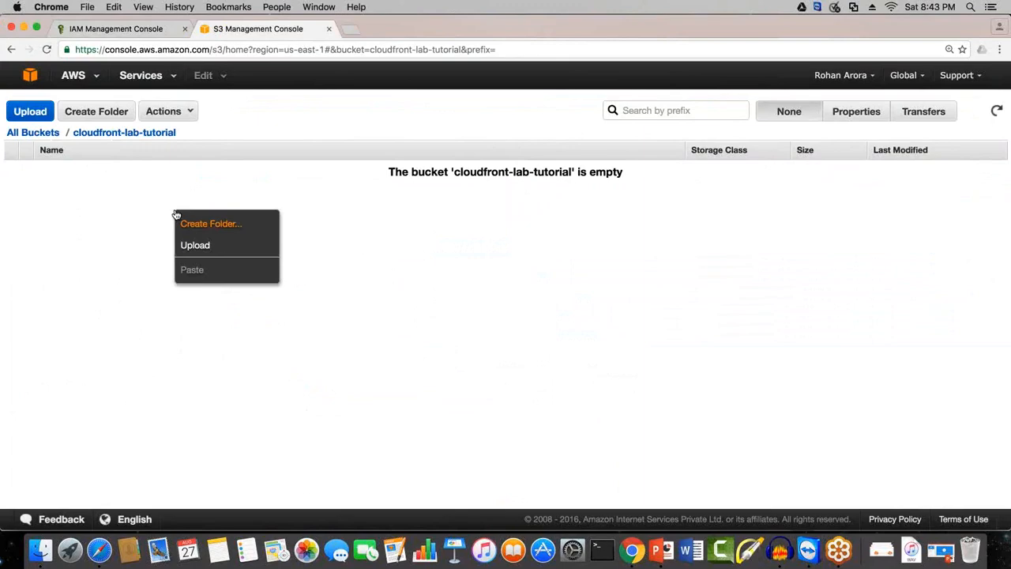
pyautogui.click(210, 253)
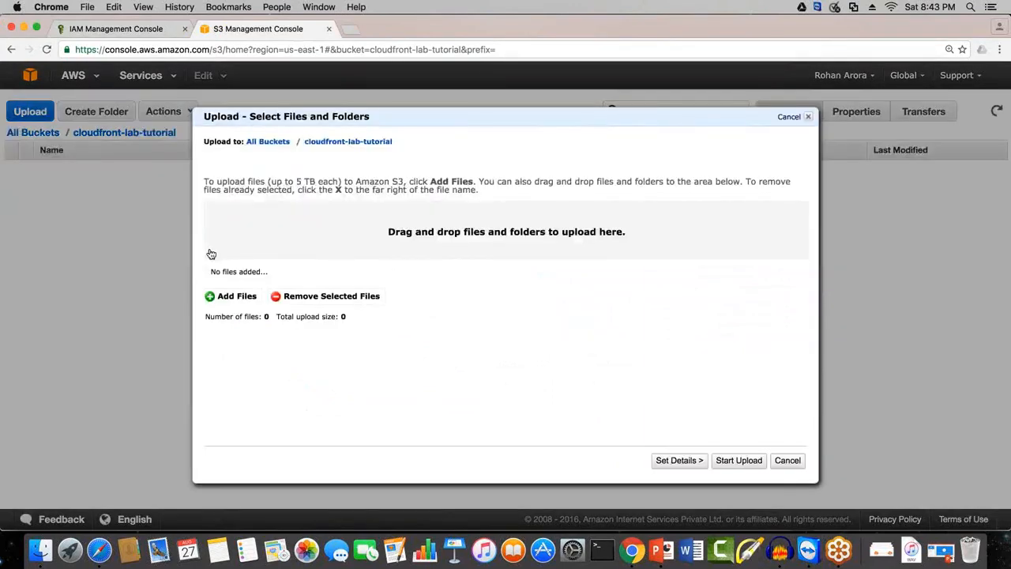
pyautogui.click(239, 300)
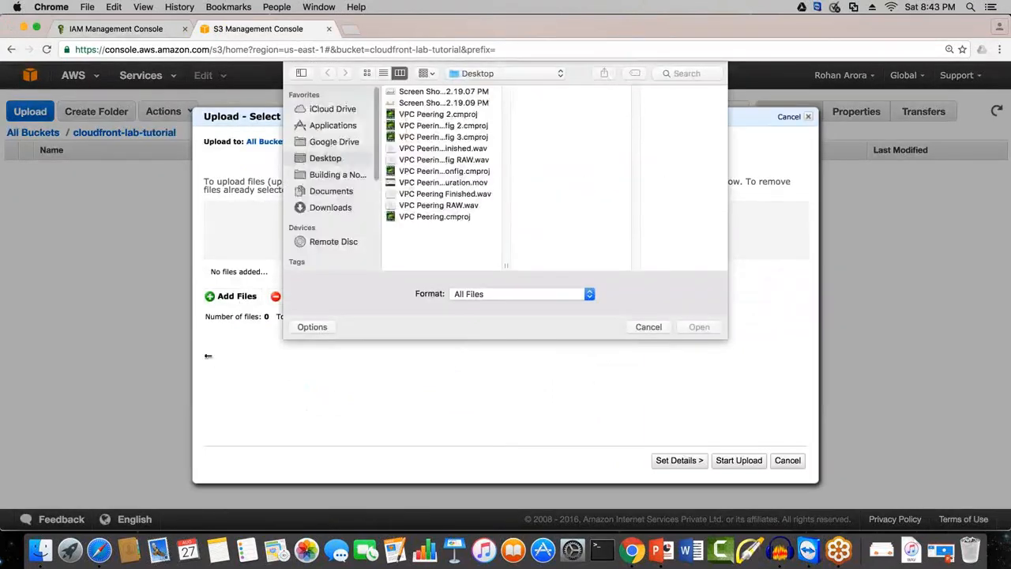
pyautogui.click(325, 192)
pyautogui.click(327, 207)
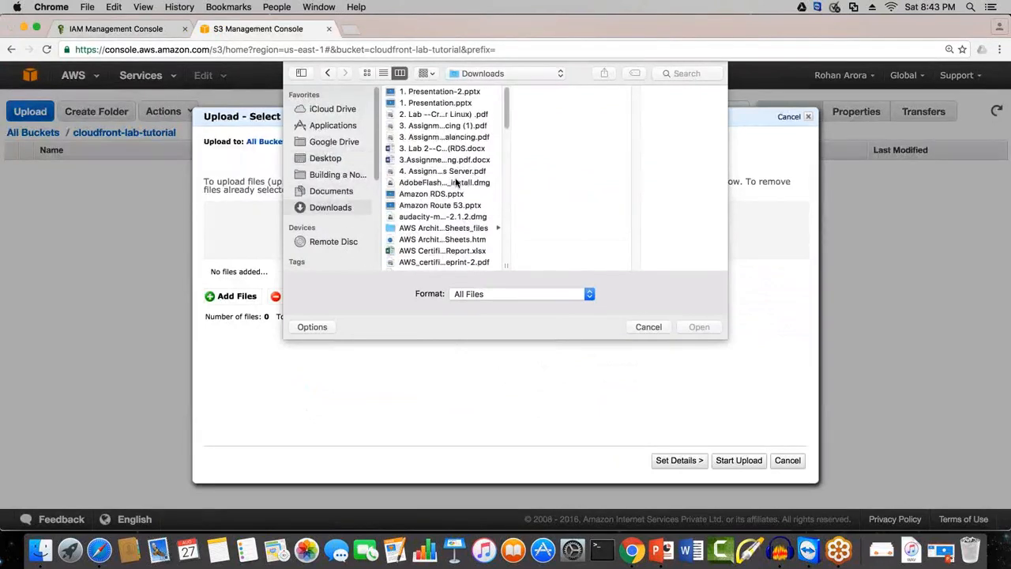
pyautogui.scroll(-2, 456, 183)
pyautogui.scroll(-10, 432, 251)
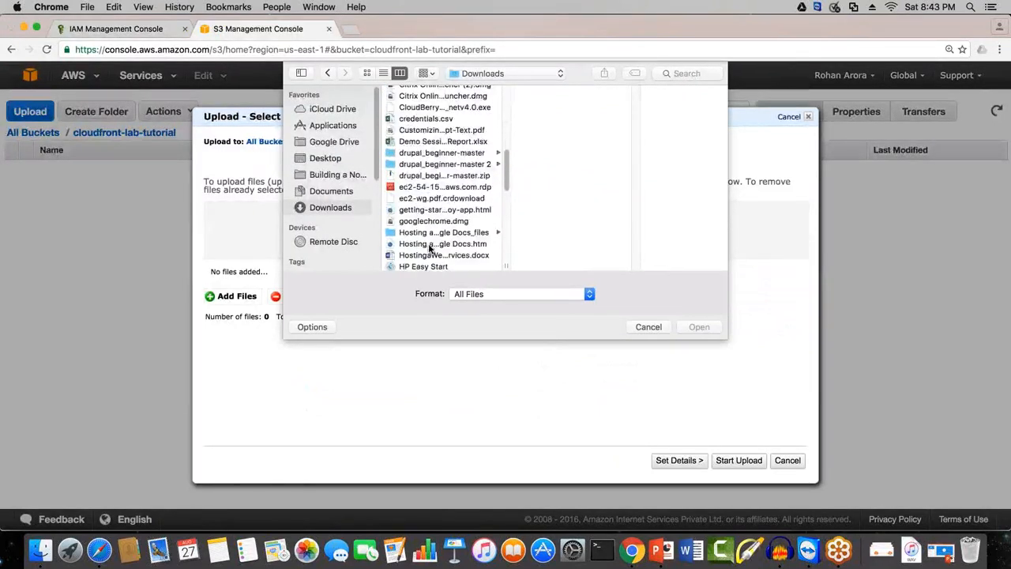
pyautogui.scroll(-10, 430, 267)
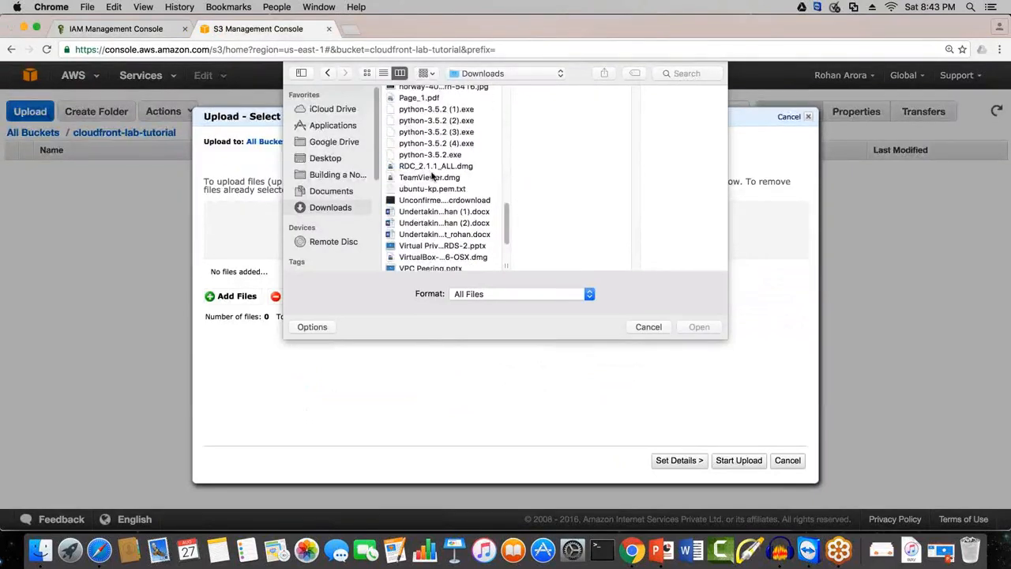
pyautogui.scroll(-3, 424, 252)
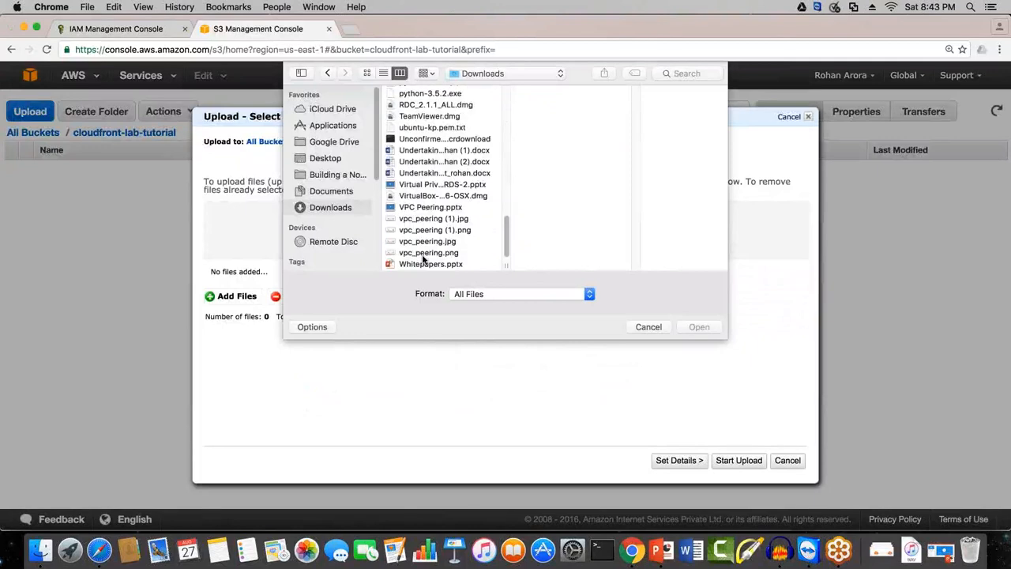
pyautogui.click(424, 254)
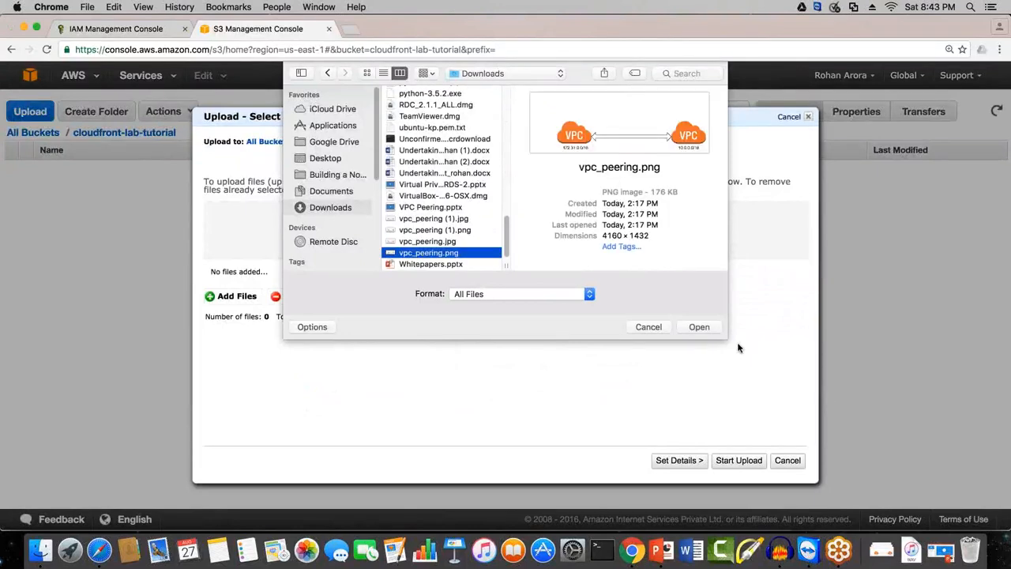
pyautogui.press('Return')
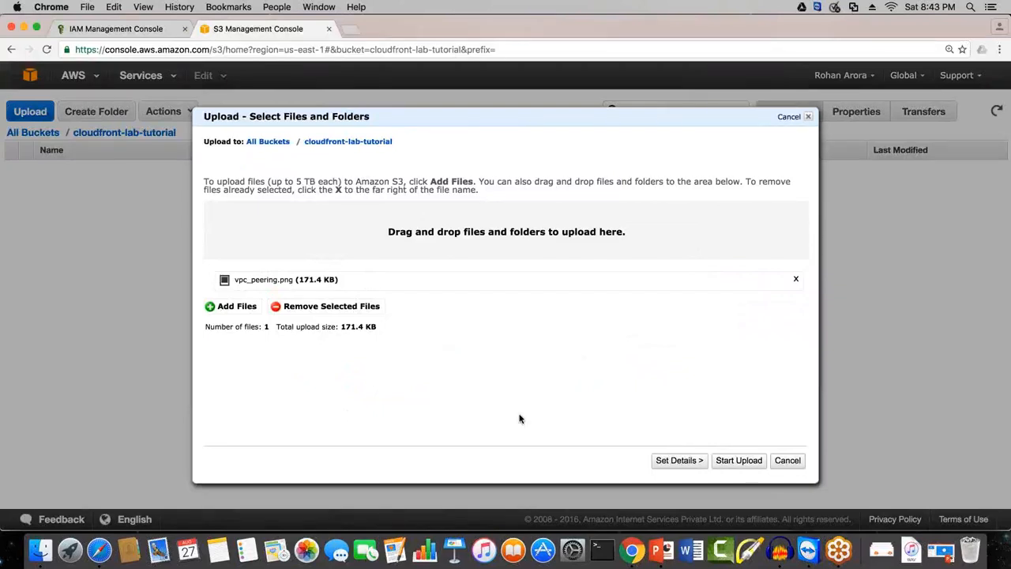
# Step: Go to the upload details and enable server-side encryption, keeping Standard Storage
pyautogui.click(676, 460)
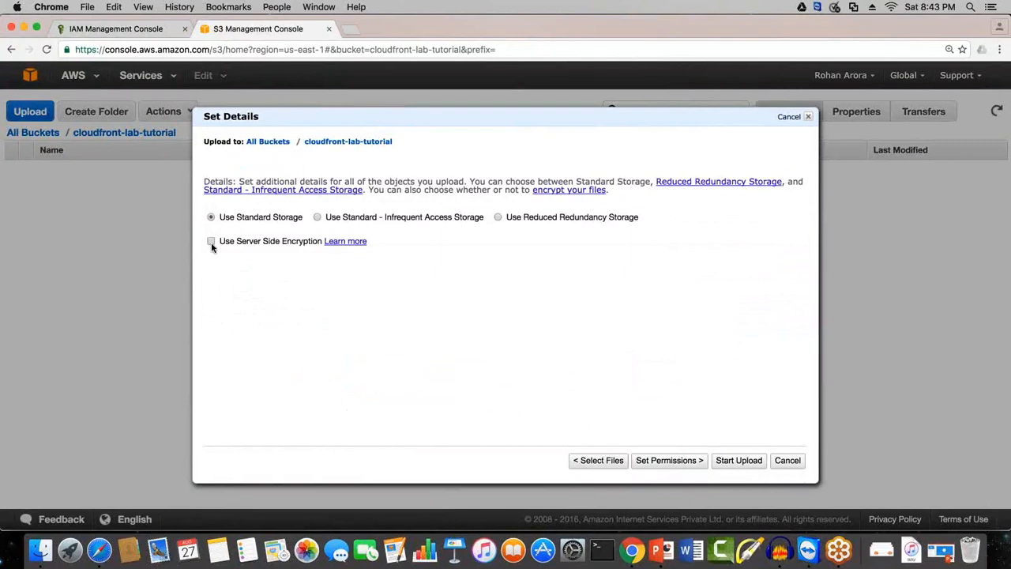
pyautogui.moveTo(224, 242); pyautogui.dragTo(313, 241)
pyautogui.click(323, 281)
pyautogui.click(211, 241)
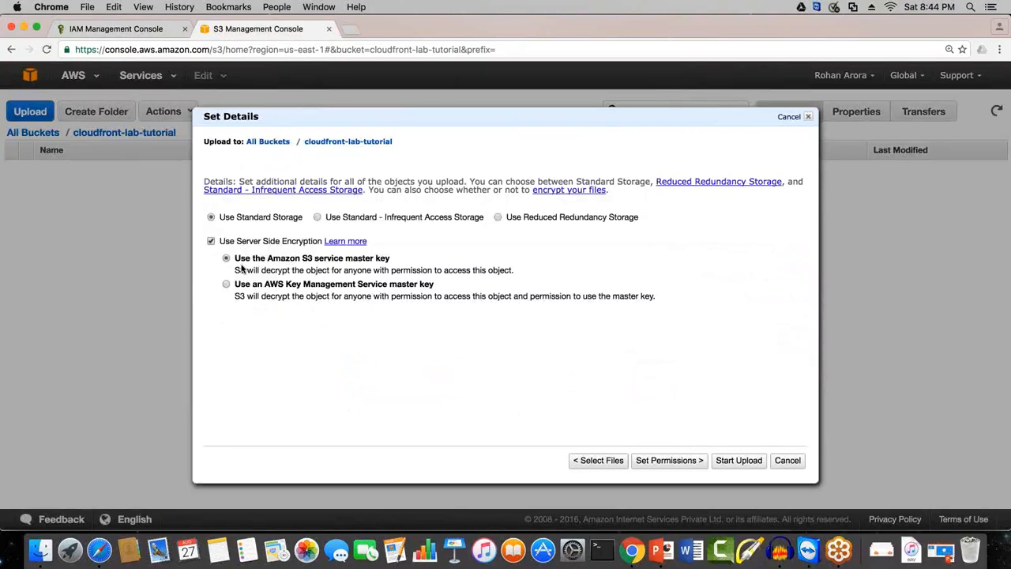
pyautogui.moveTo(241, 262); pyautogui.dragTo(391, 261)
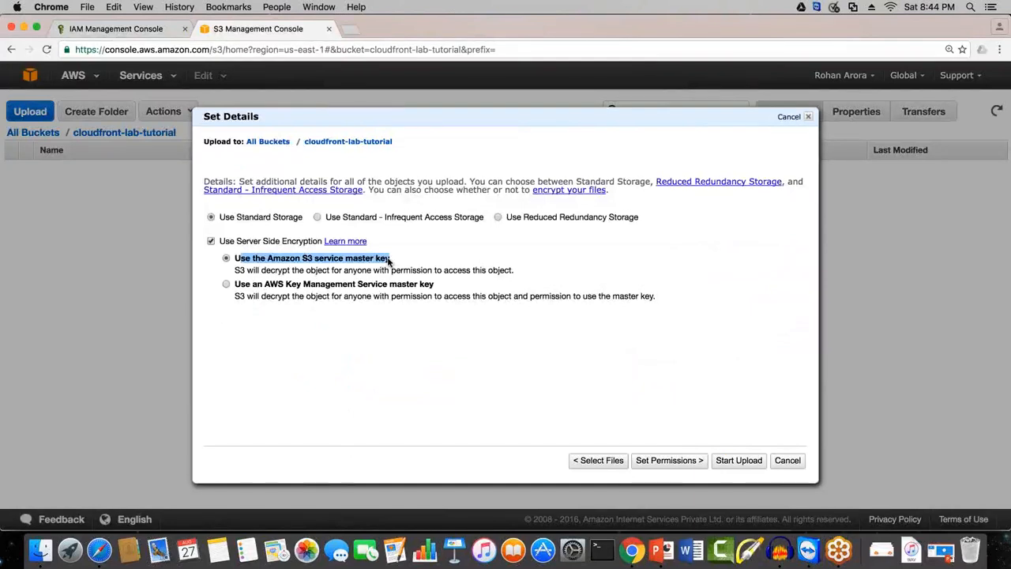
pyautogui.click(368, 276)
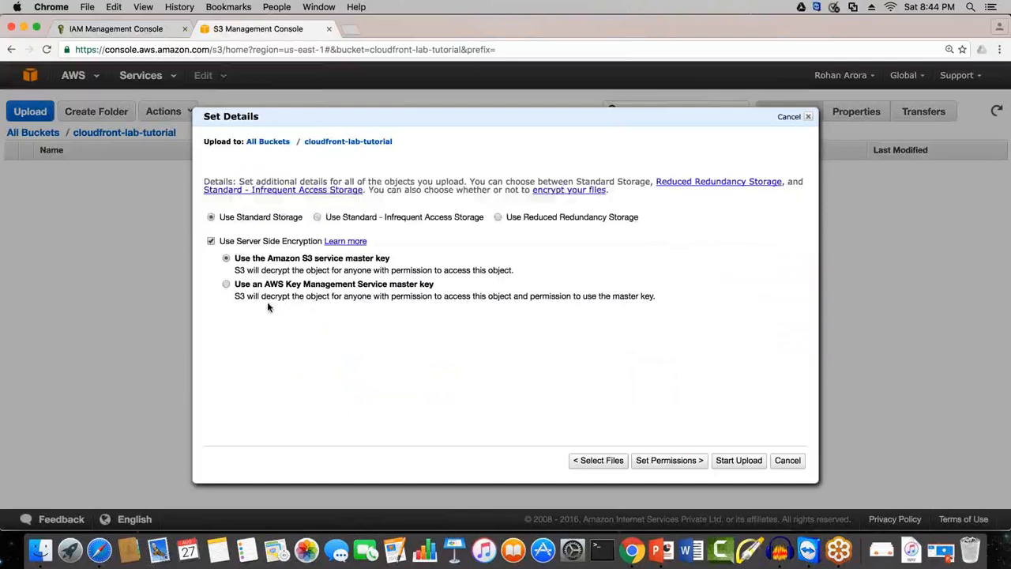
# Step: Encrypt the upload with the AWS Key Management Service master key financial_key and start uploading
pyautogui.click(226, 286)
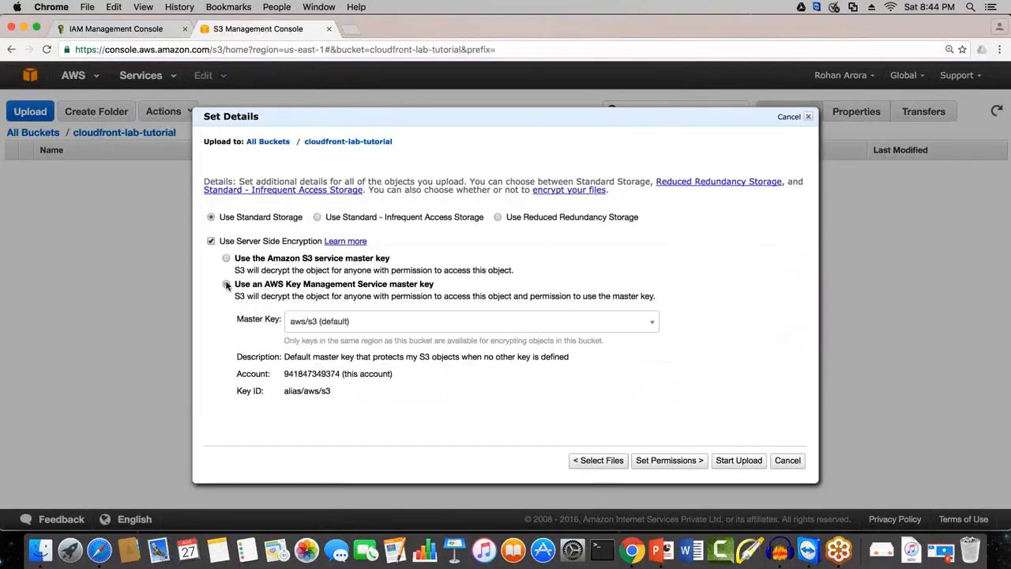
pyautogui.click(317, 325)
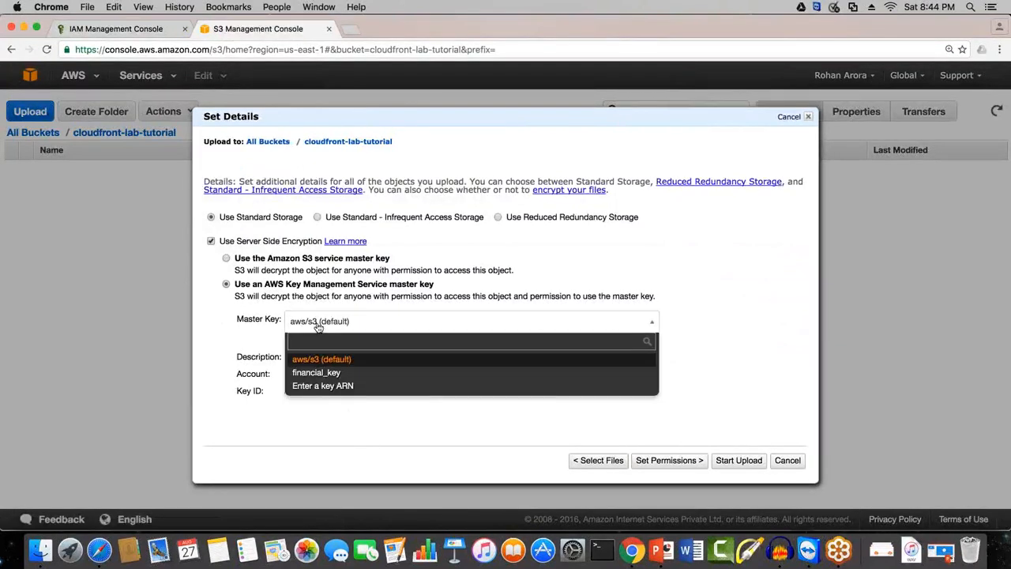
pyautogui.click(308, 376)
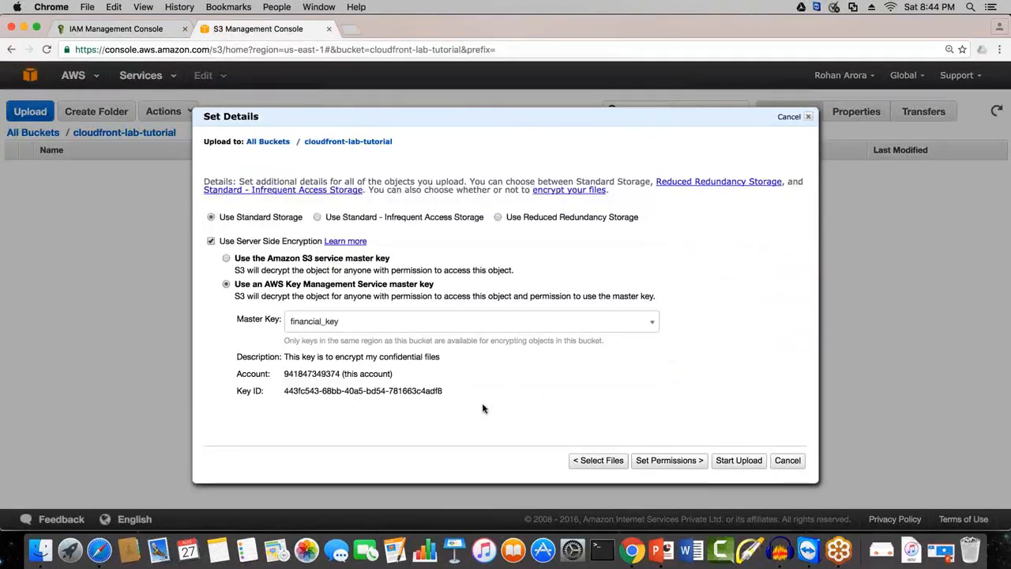
pyautogui.click(740, 461)
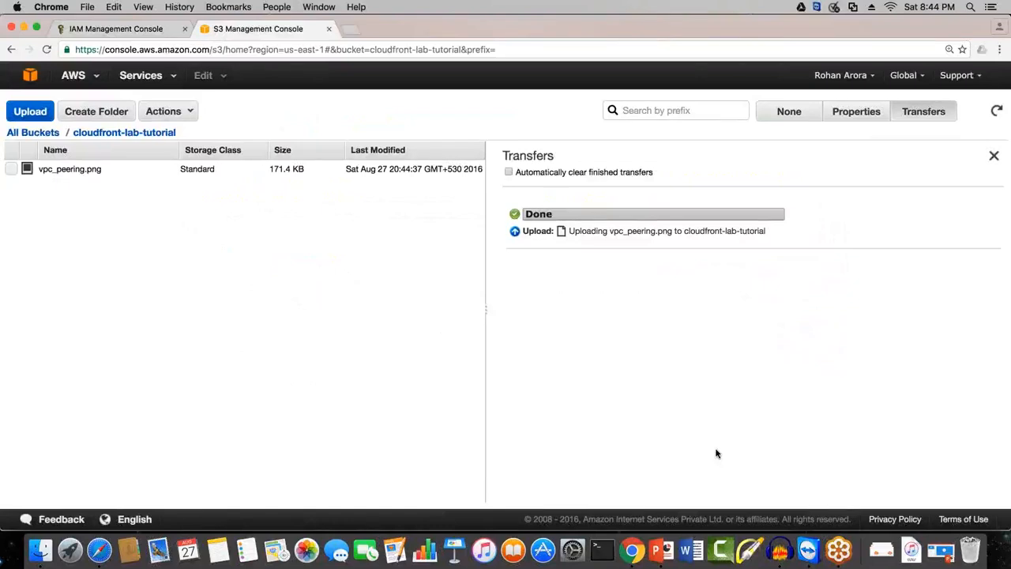
# Step: Show the properties of vpc_peering.png and check the server-side encryption entry in its details
pyautogui.click(11, 169)
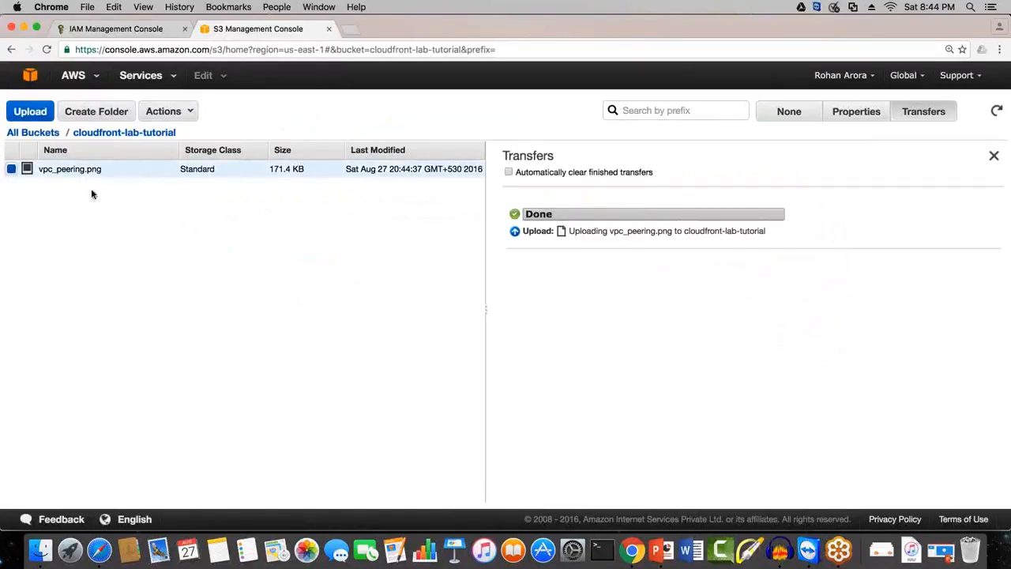
pyautogui.click(865, 116)
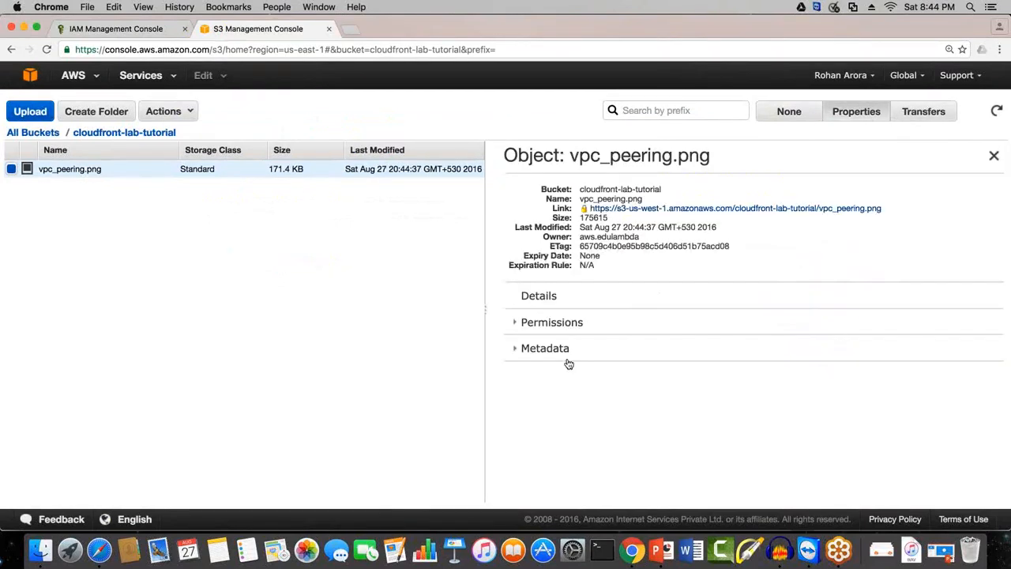
pyautogui.click(549, 300)
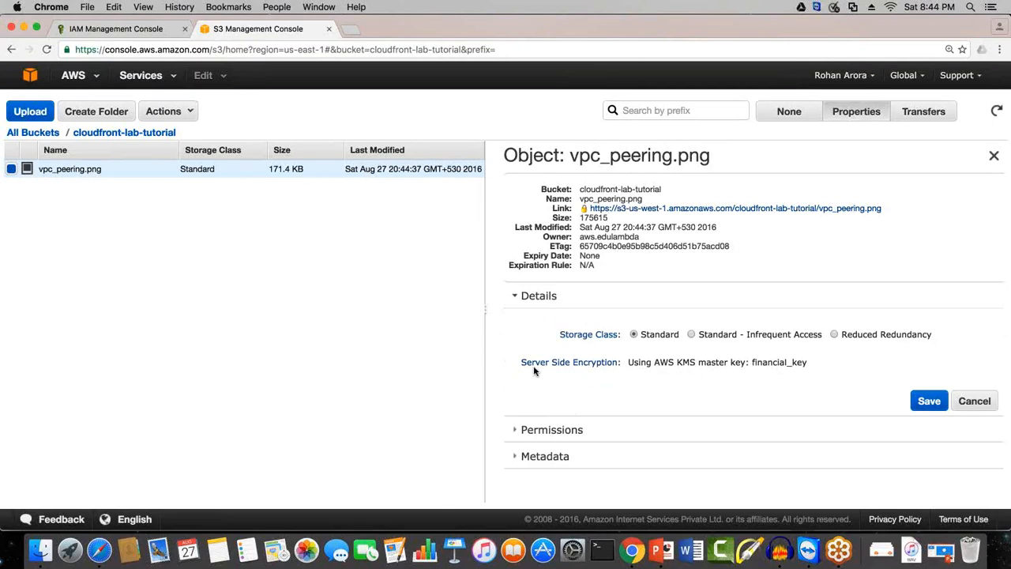
pyautogui.moveTo(518, 362); pyautogui.dragTo(805, 365)
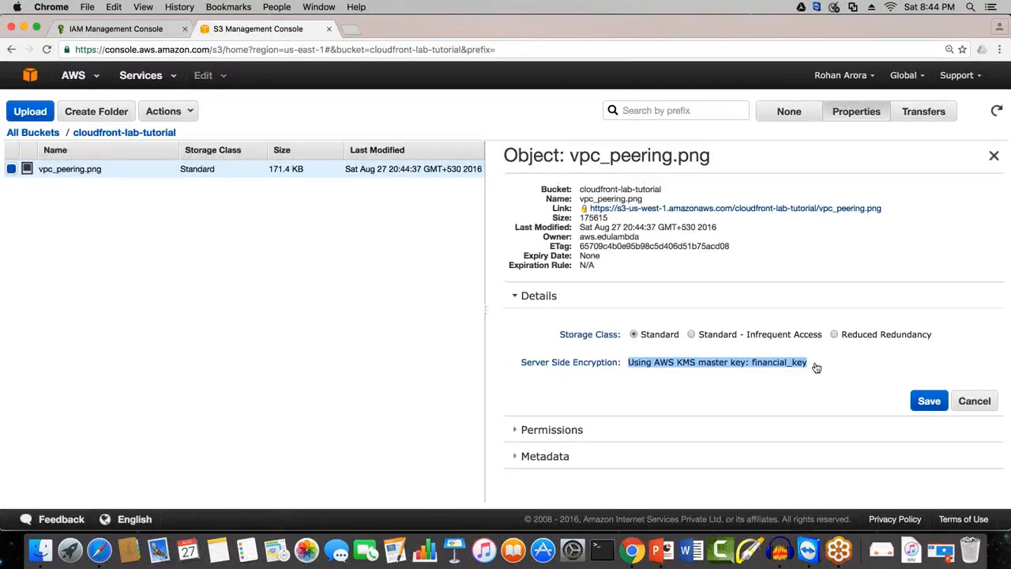
pyautogui.click(815, 365)
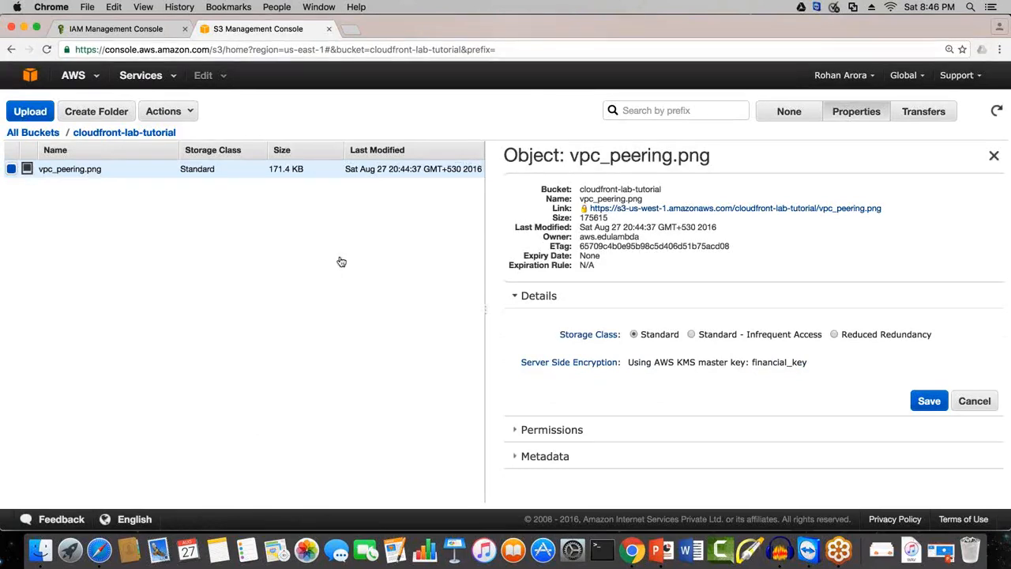
# Step: Return to the AWS console home page, look over the services, and switch to the PowerPoint presentation on Amazon RDS
pyautogui.click(30, 76)
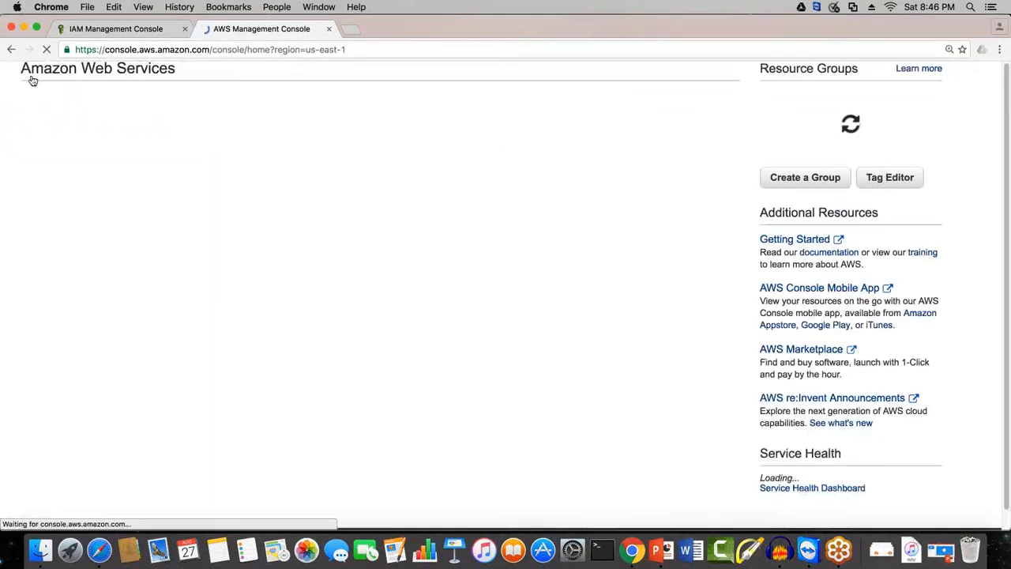
pyautogui.scroll(-3, 30, 77)
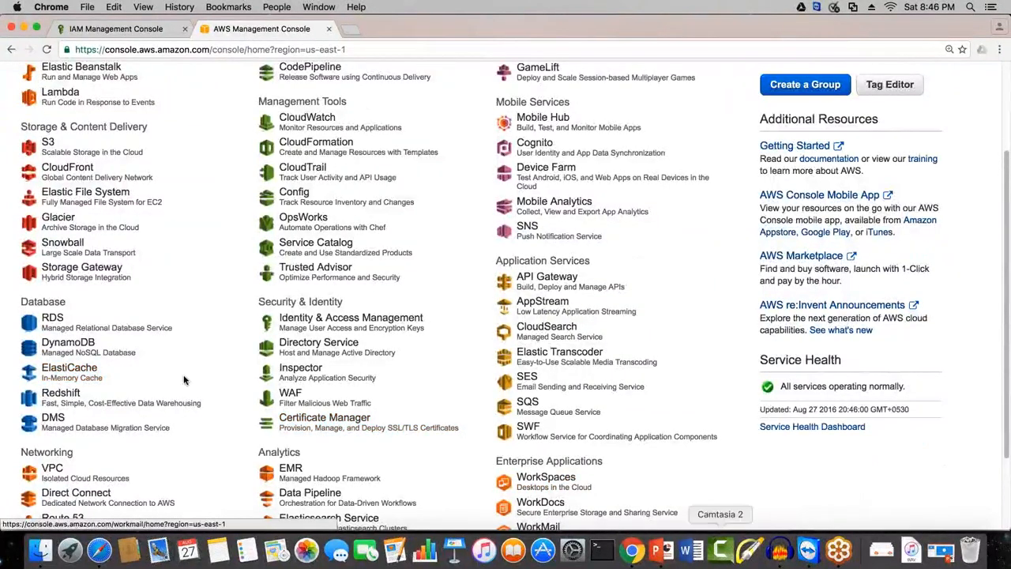
pyautogui.rightClick(662, 550)
pyautogui.click(677, 415)
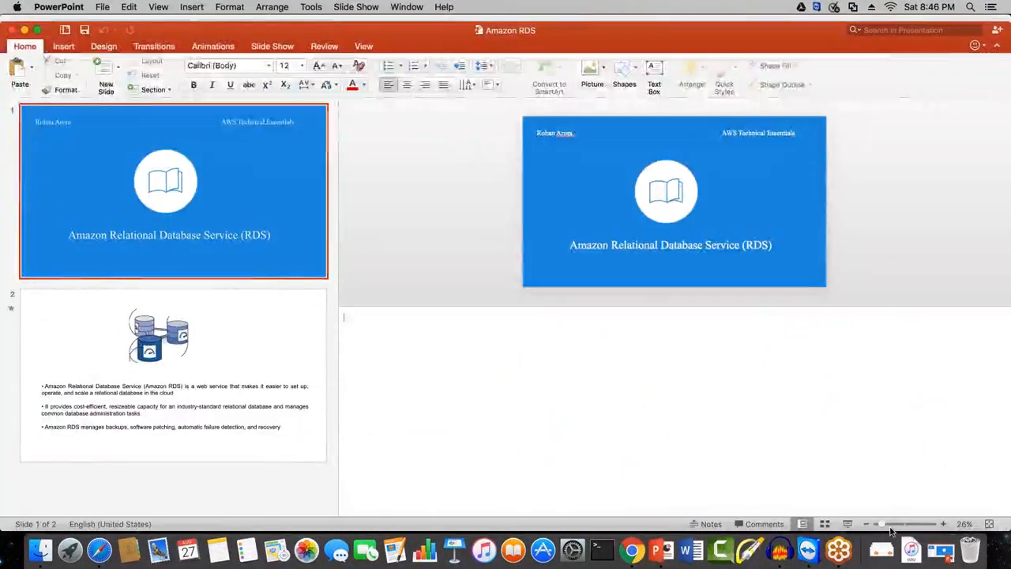
pyautogui.click(847, 523)
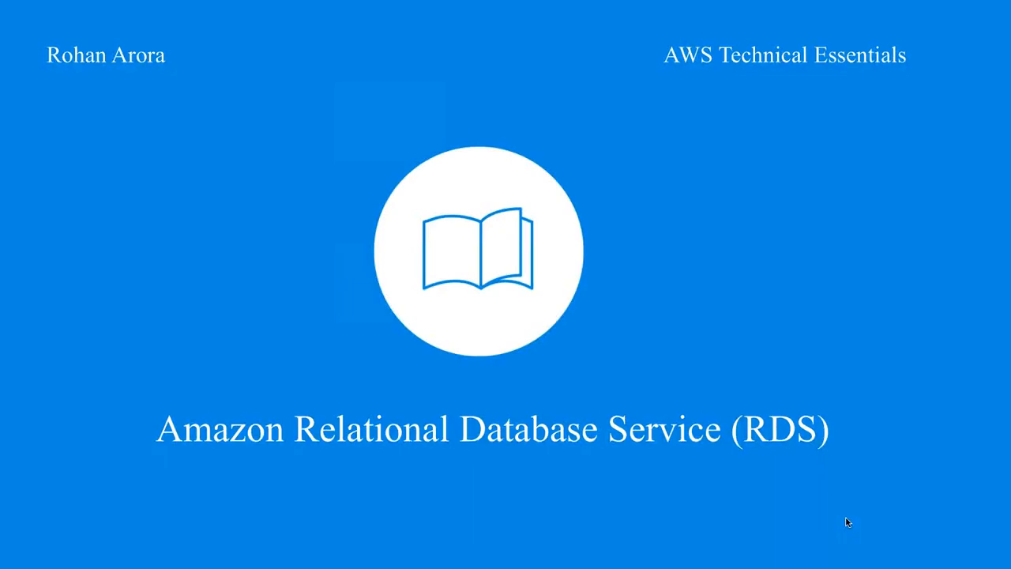
pyautogui.click(844, 518)
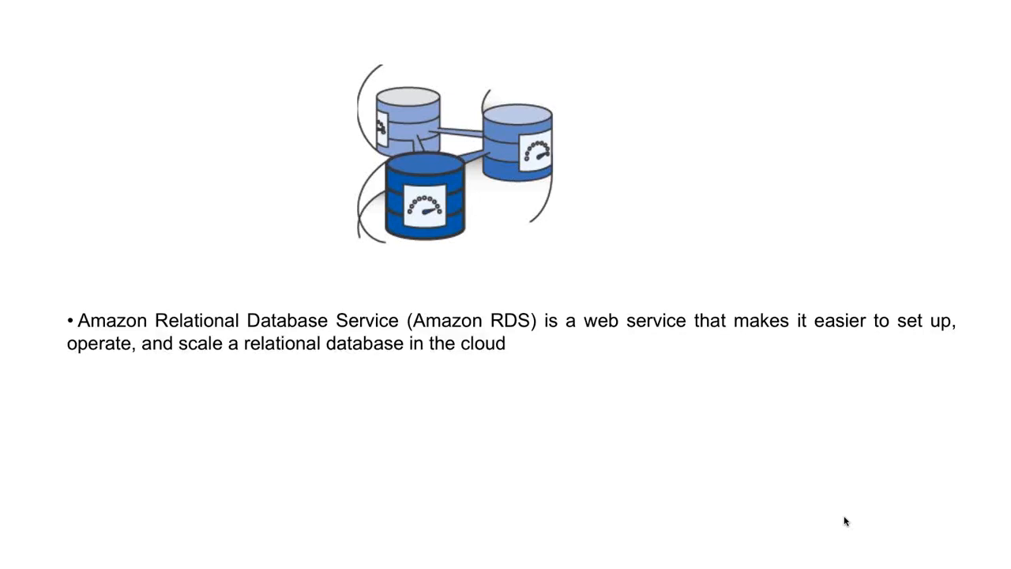
pyautogui.click(844, 517)
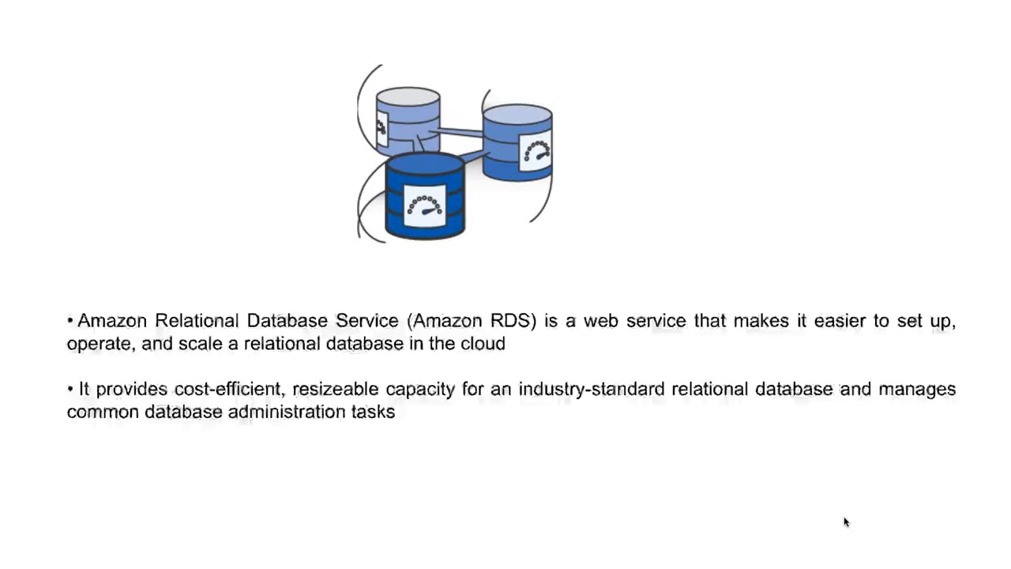
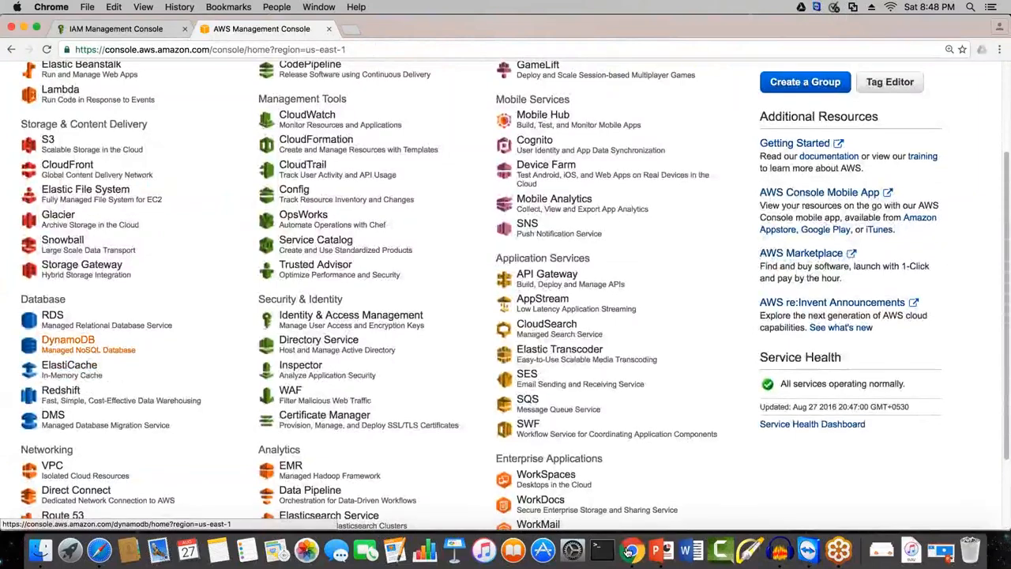
# Step: Open the RDS service from the AWS console home page and go to its DB subnet groups
pyautogui.scroll(1, 71, 380)
pyautogui.scroll(2, 72, 352)
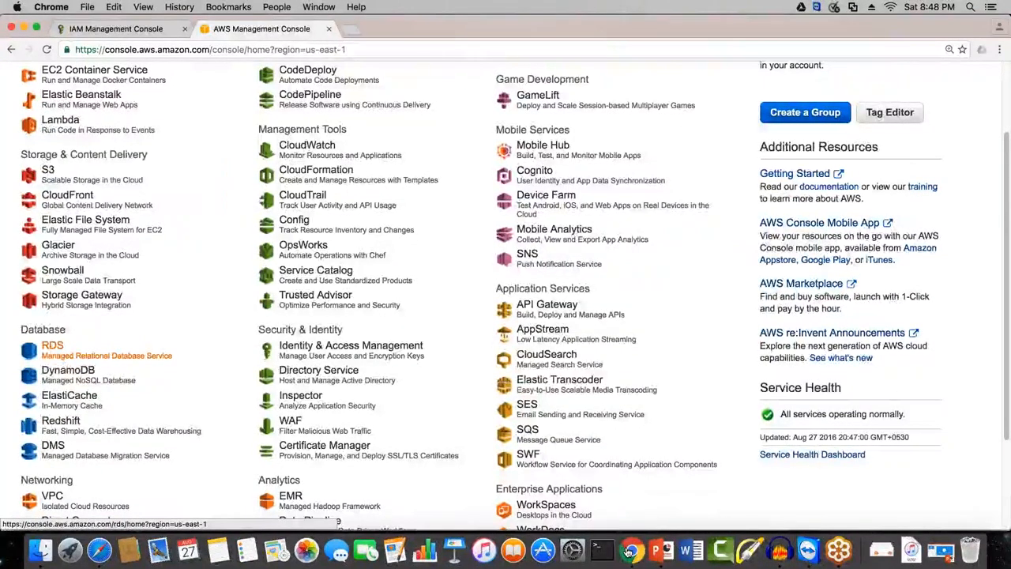
pyautogui.click(54, 348)
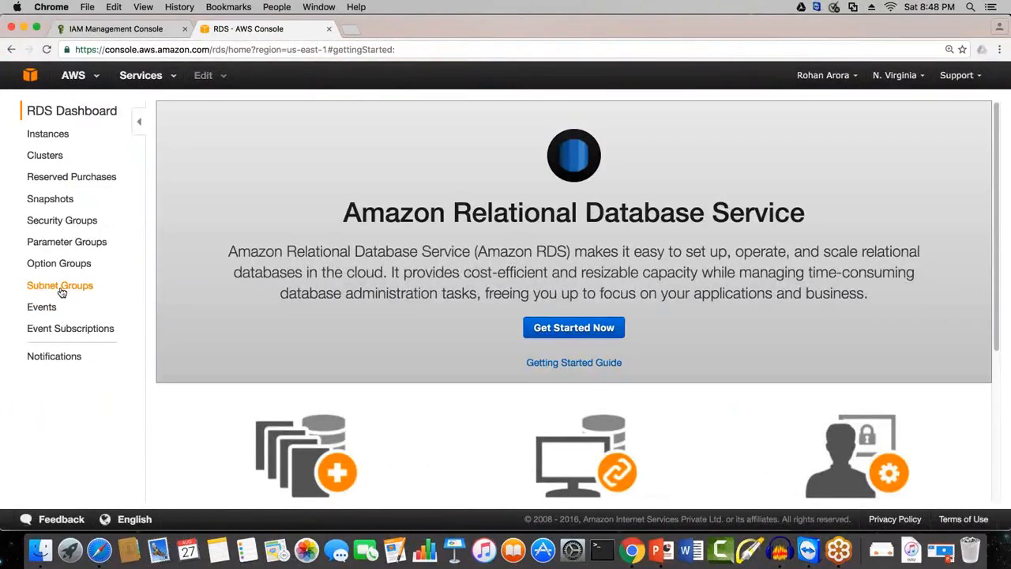
pyautogui.click(67, 292)
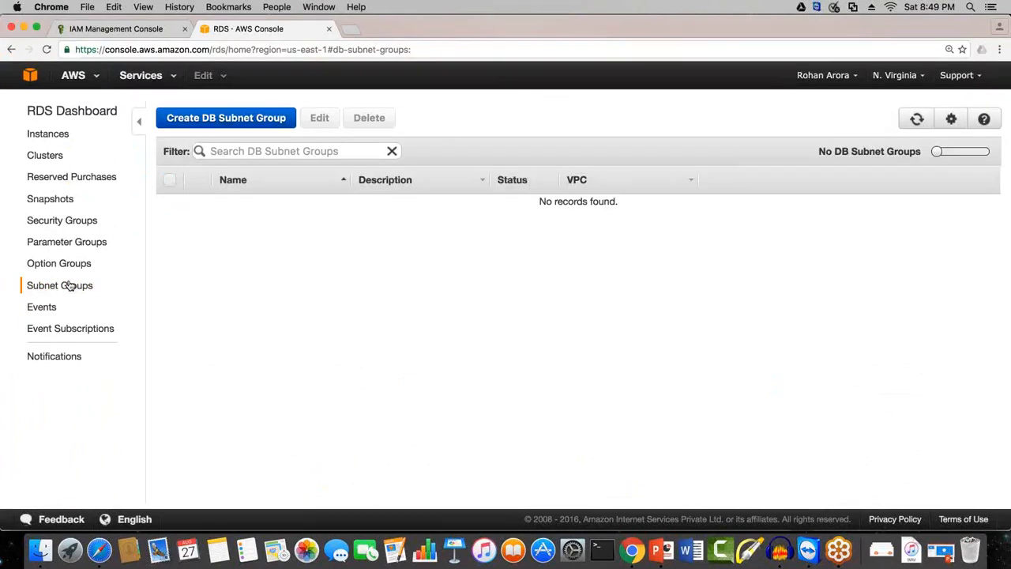
# Step: Begin creating a DB subnet group, entering test subnet group as both its name and description
pyautogui.click(225, 118)
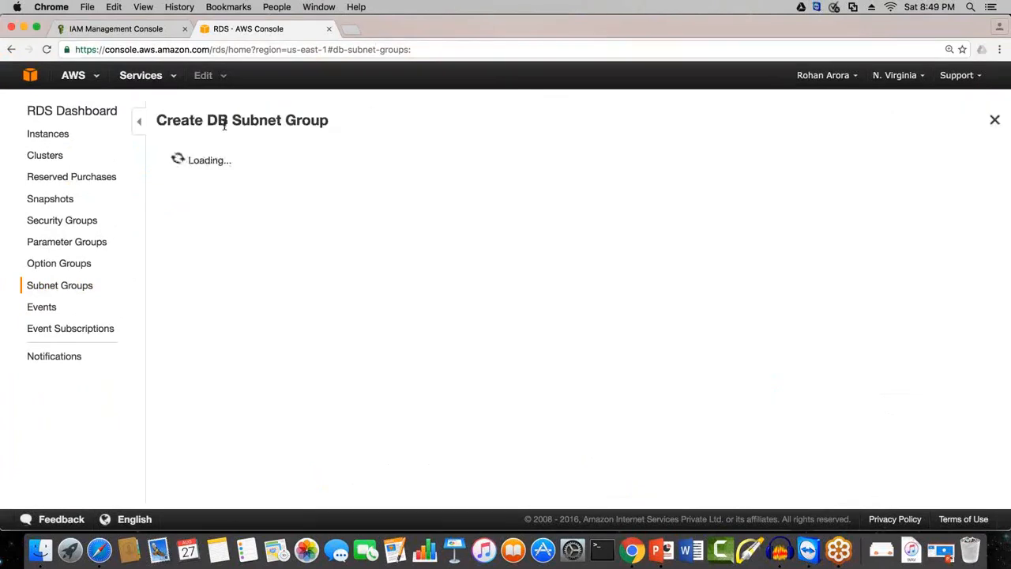
pyautogui.click(63, 240)
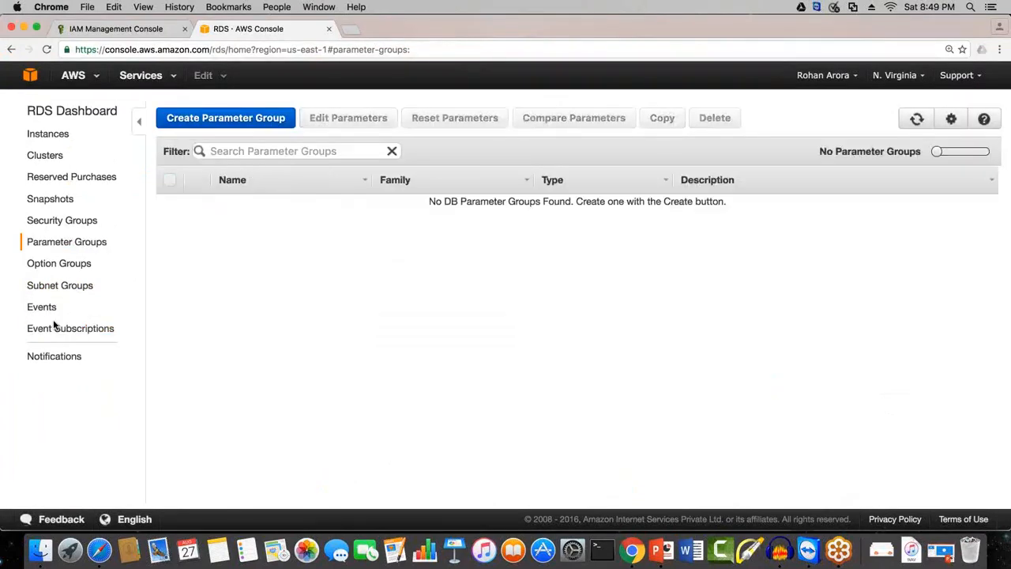
pyautogui.click(47, 285)
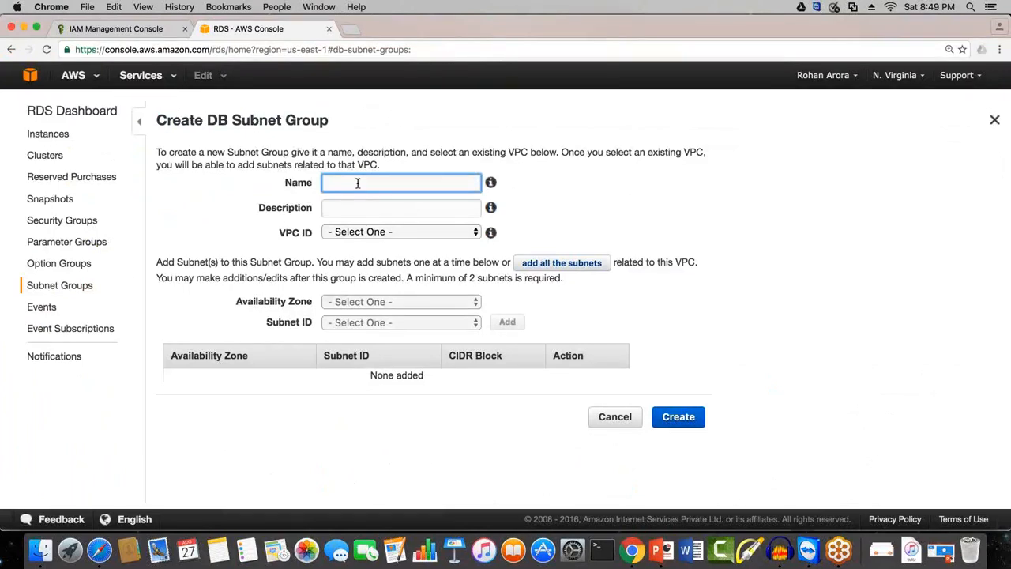
pyautogui.write('st subnet')
pyautogui.press('XF86AudioRaiseVolume')
pyautogui.write('group')
pyautogui.tripleClick(420, 185)
pyautogui.press('super+c')
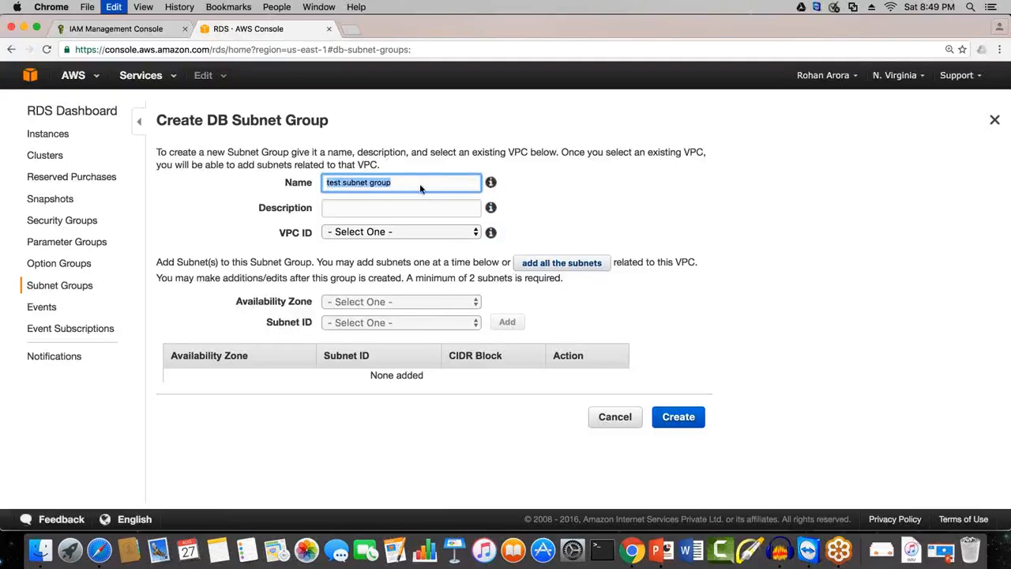
pyautogui.click(352, 210)
pyautogui.press('super+v')
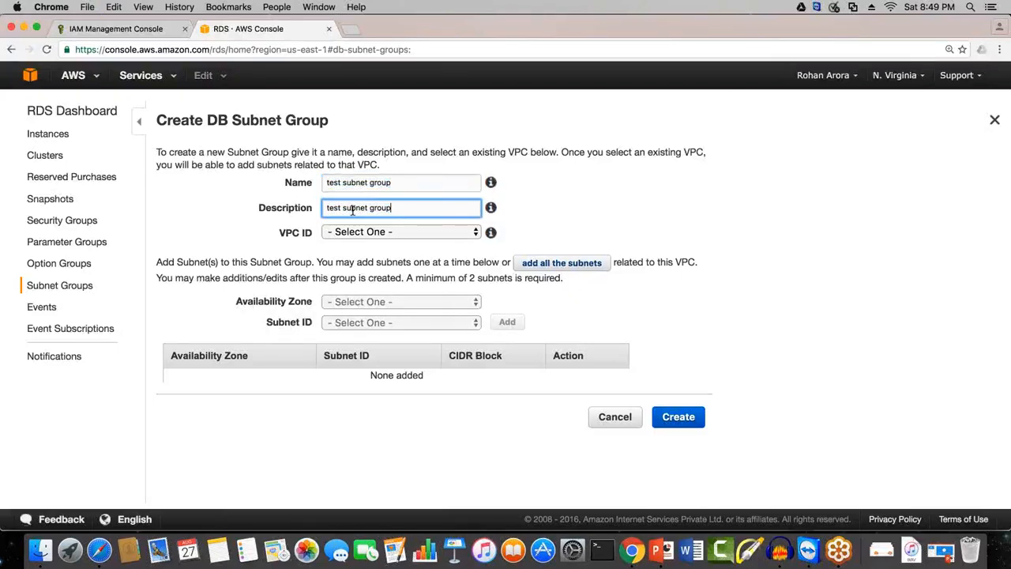
# Step: Select VPC vpc-b5266cd1 for the new subnet group and look at the available availability zones
pyautogui.click(402, 231)
pyautogui.click(402, 245)
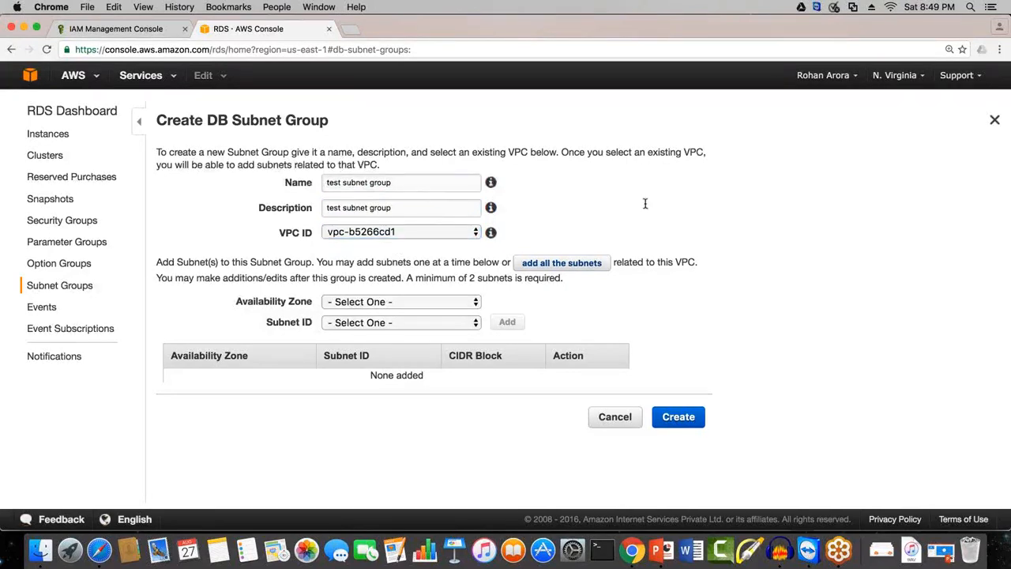
pyautogui.click(365, 302)
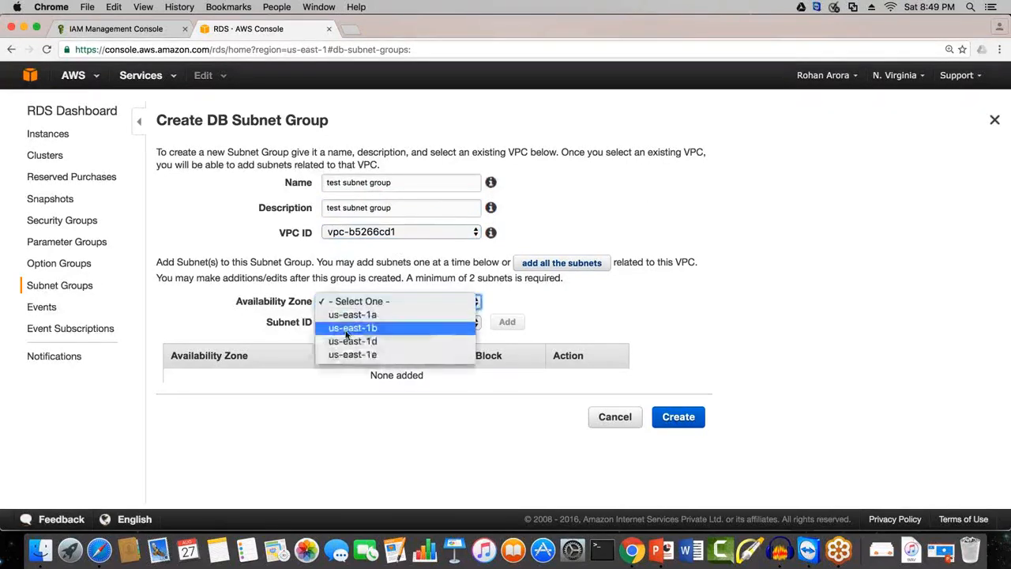
pyautogui.click(780, 326)
# Step: Switch the region to US West (N. California) and try to delete the existing test subnet group
pyautogui.click(909, 77)
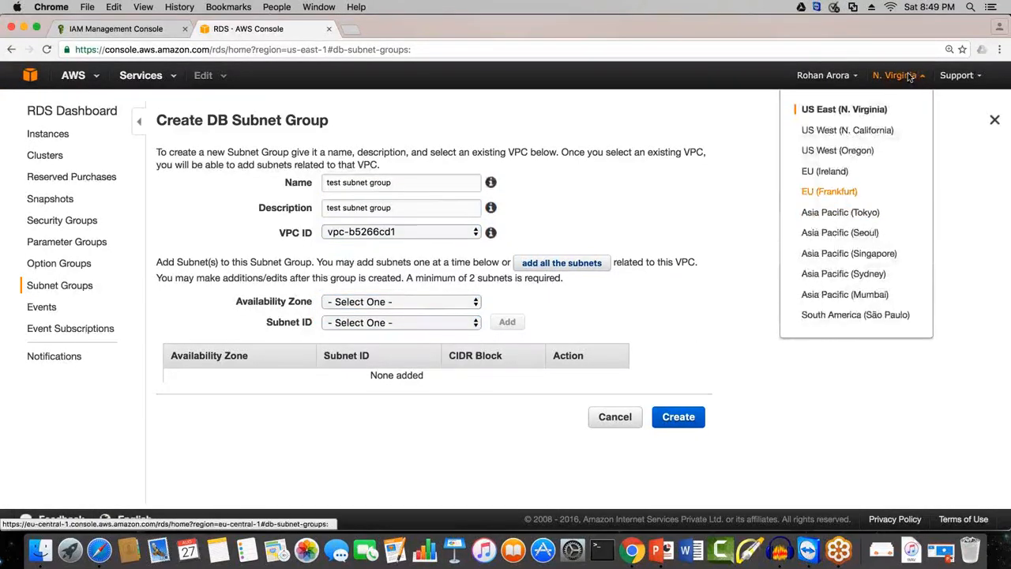
pyautogui.click(877, 132)
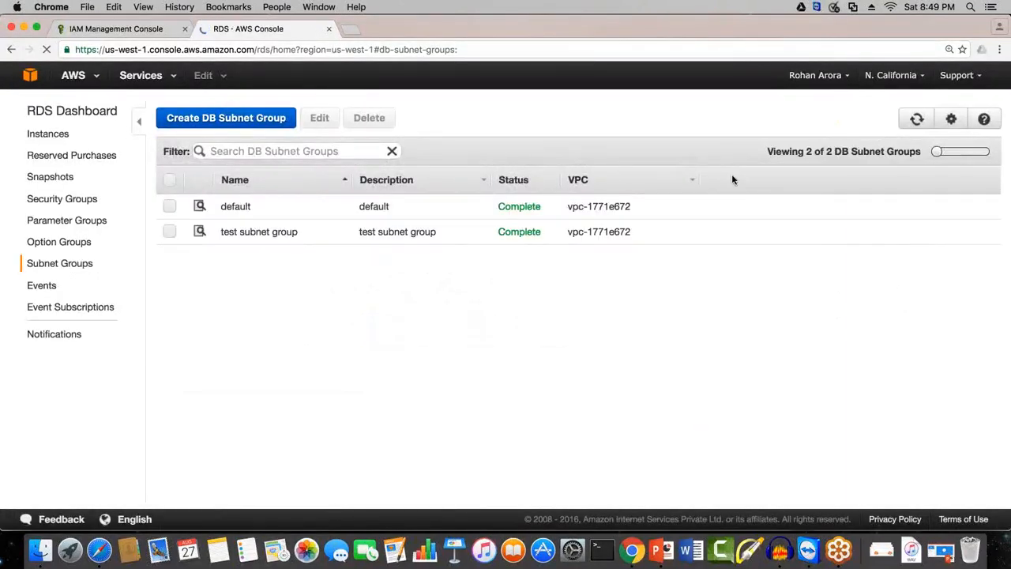
pyautogui.click(170, 231)
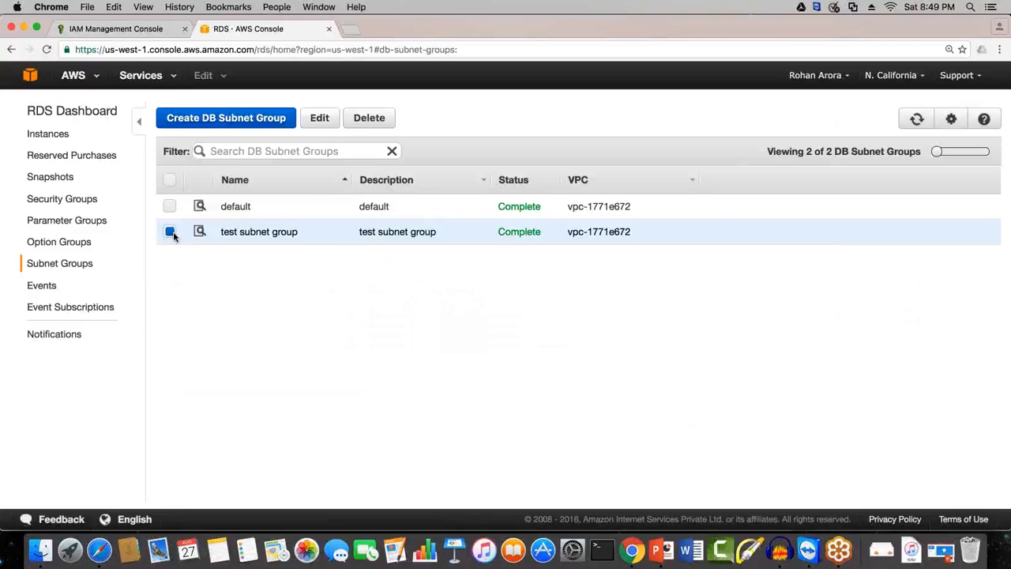
pyautogui.click(369, 118)
pyautogui.click(952, 230)
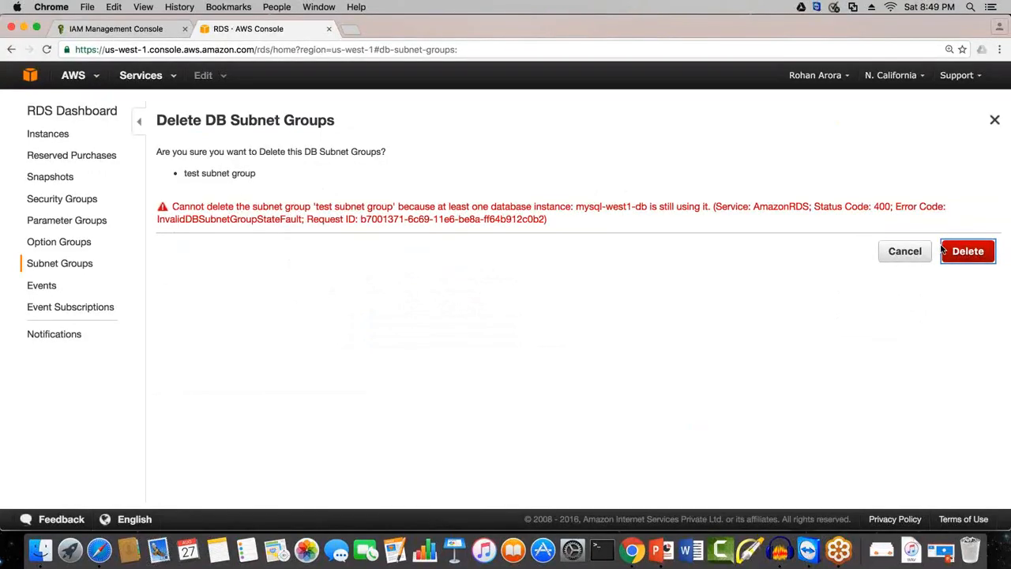
# Step: Delete the mysql-west1-db database instance without a final snapshot, acknowledging that automated backups will no longer be available
pyautogui.click(47, 133)
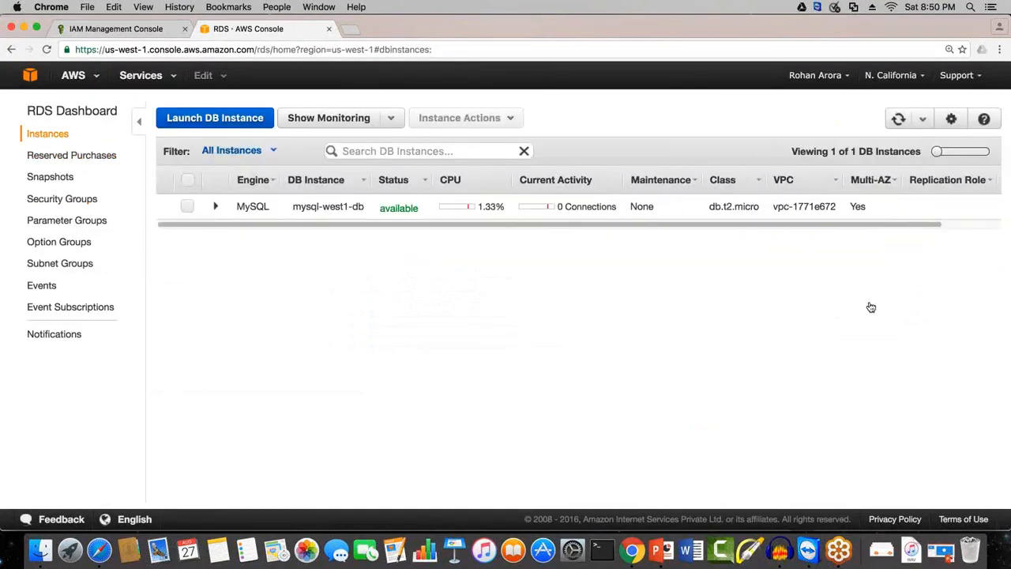
pyautogui.click(186, 207)
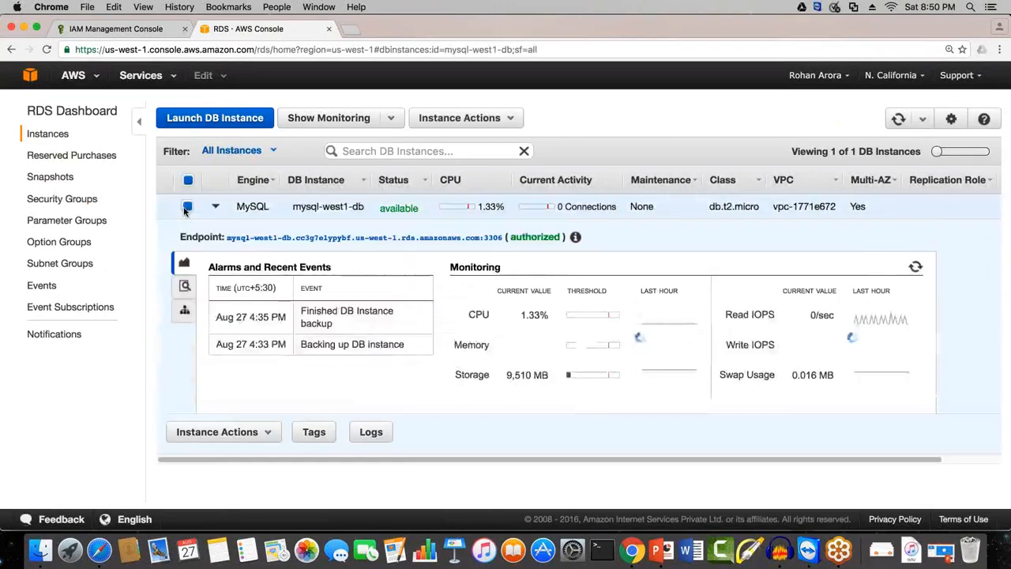
pyautogui.click(478, 118)
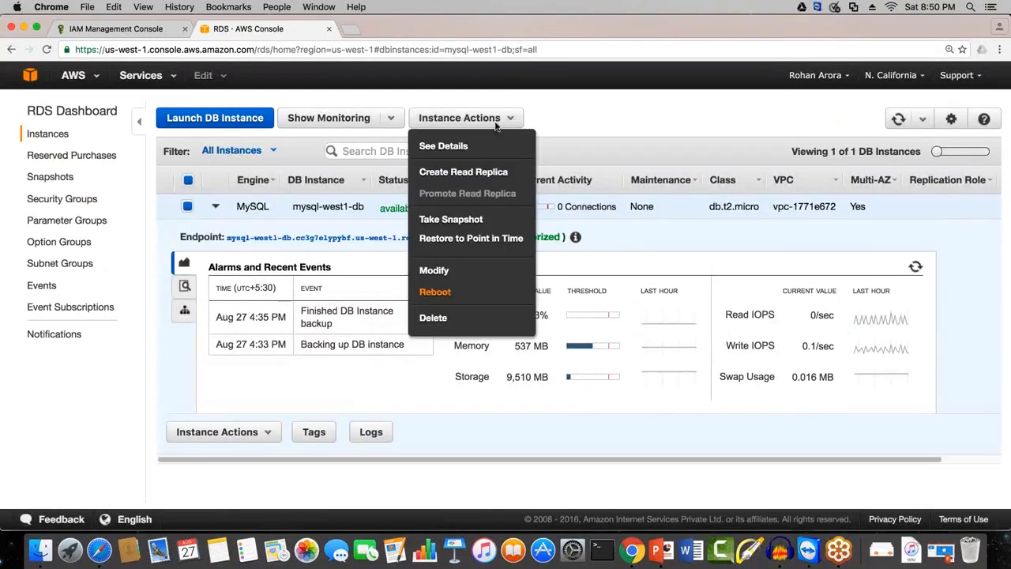
pyautogui.click(446, 319)
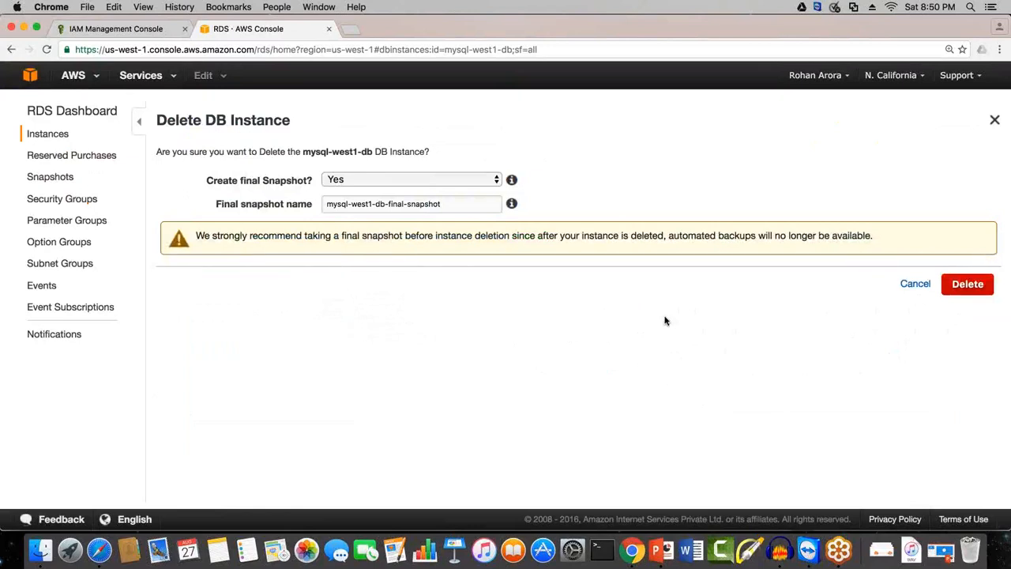
pyautogui.click(344, 180)
pyautogui.click(344, 192)
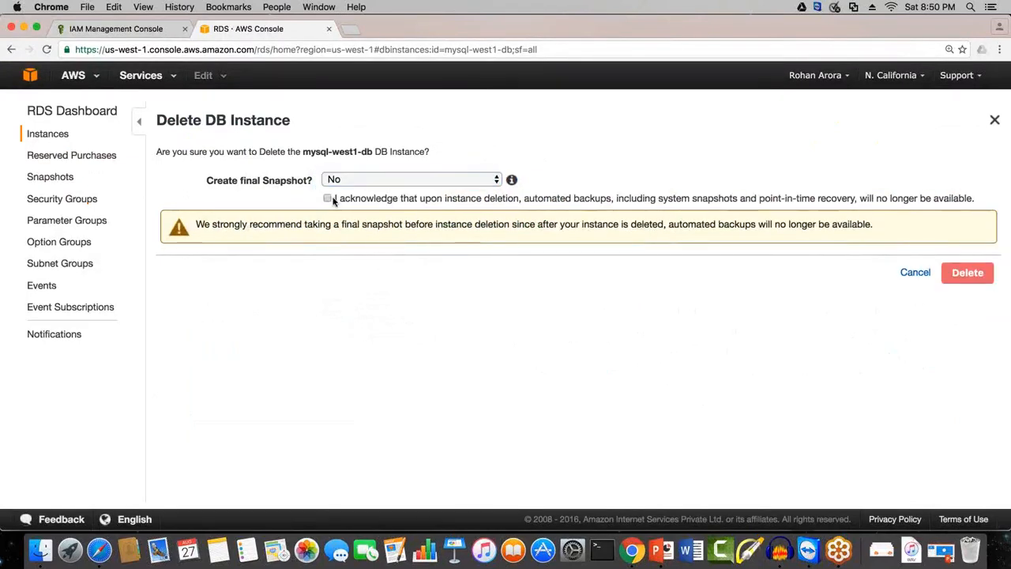
pyautogui.click(328, 198)
pyautogui.click(968, 272)
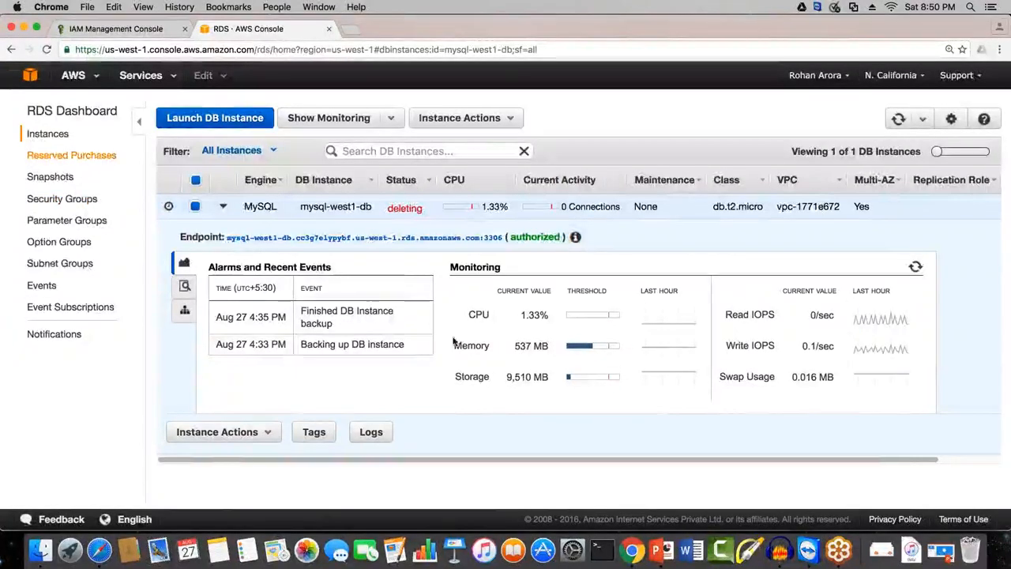
# Step: Retry deleting test subnet group from the DB subnet groups, and cancel out of the deletion
pyautogui.click(46, 265)
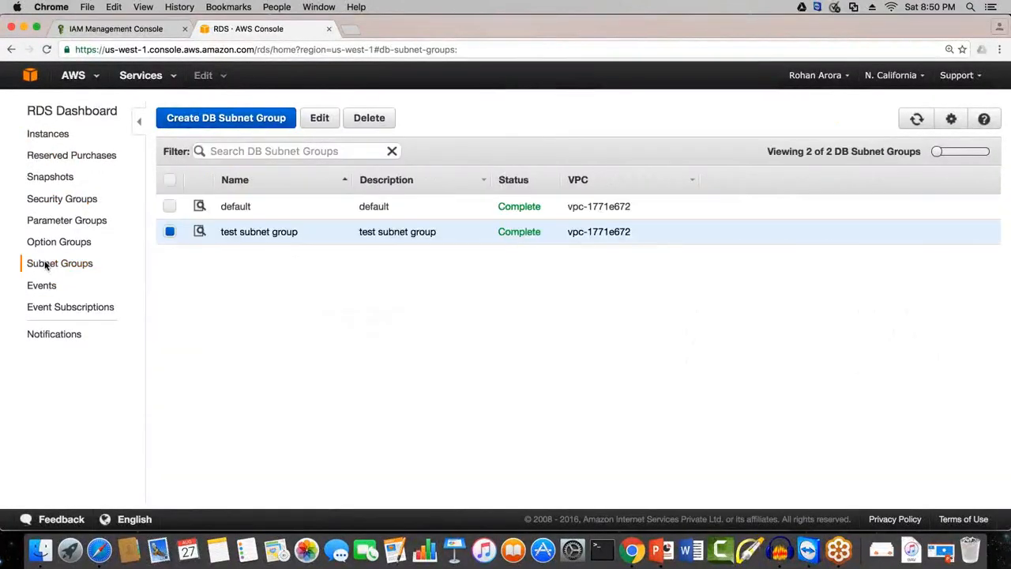
pyautogui.click(368, 118)
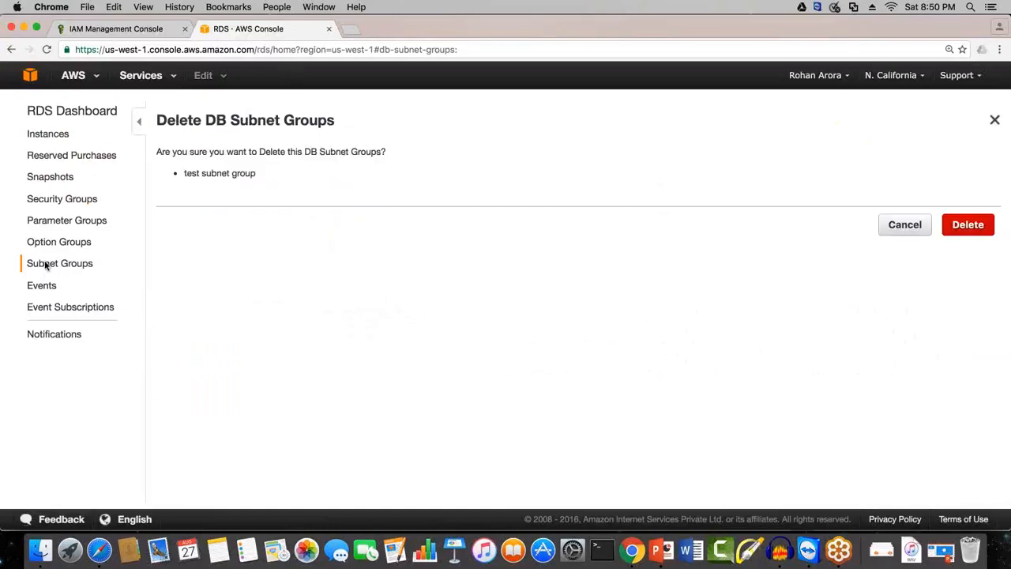
pyautogui.click(978, 224)
pyautogui.click(904, 251)
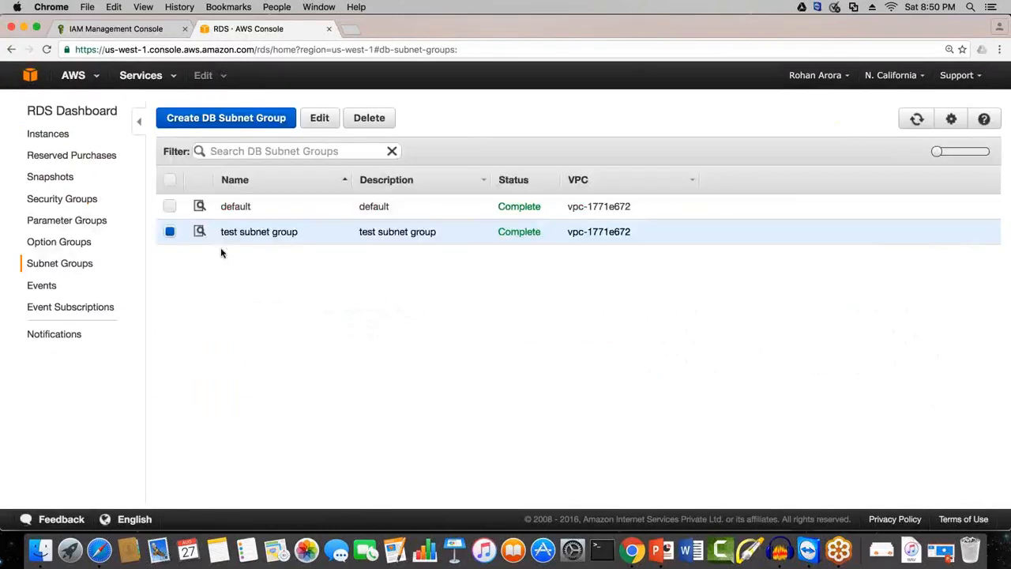
# Step: Start a new DB subnet group with db subnet group as both its name and description
pyautogui.click(229, 118)
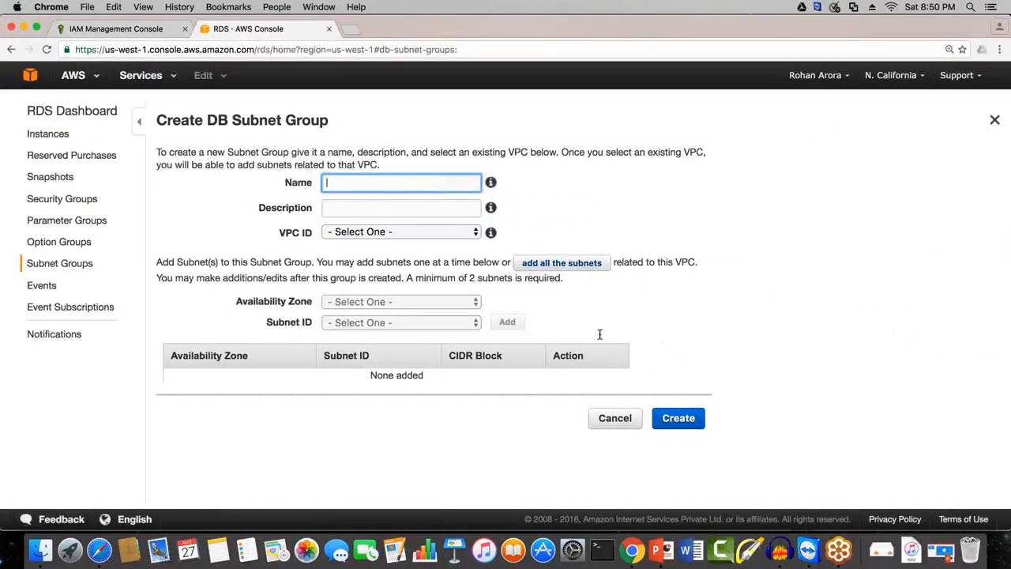
pyautogui.write('db subnet grou')
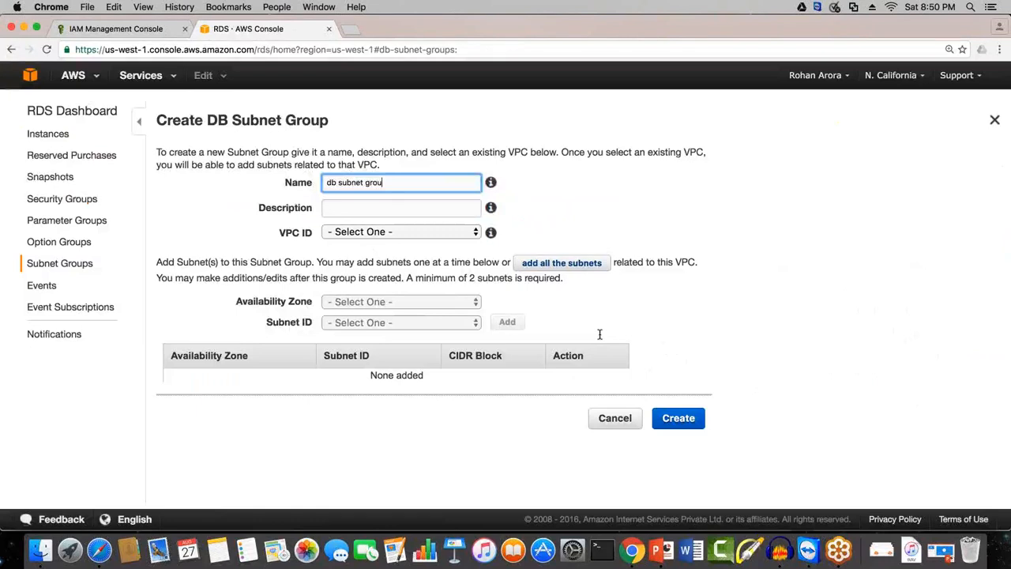
pyautogui.write('p')
pyautogui.press('Tab')
pyautogui.write('db subnet group')
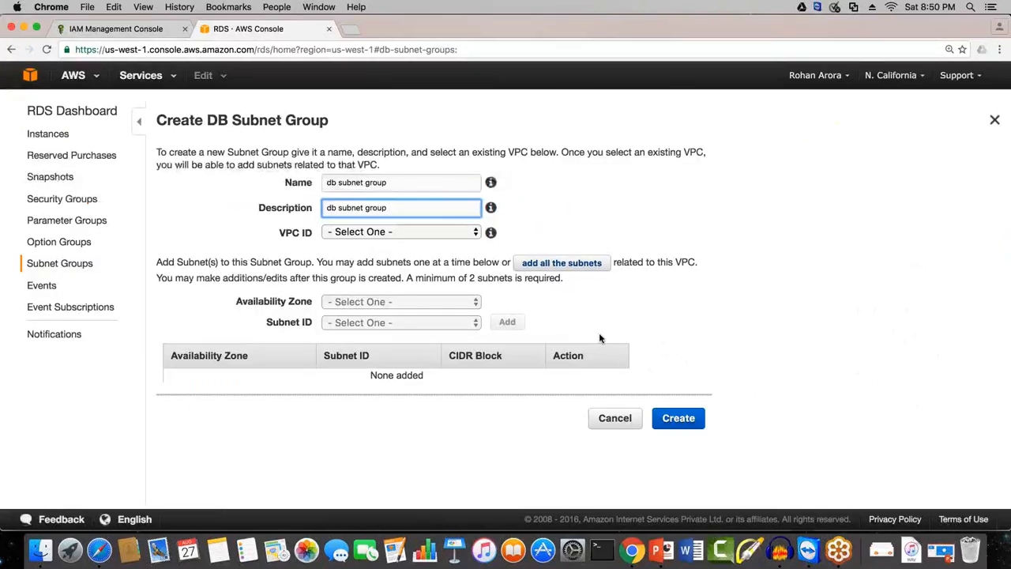
# Step: Assign VPC vpc-1771e672 to the subnet group and add subnet-c0c07a99 from availability zone us-west-1b
pyautogui.click(357, 232)
pyautogui.click(357, 258)
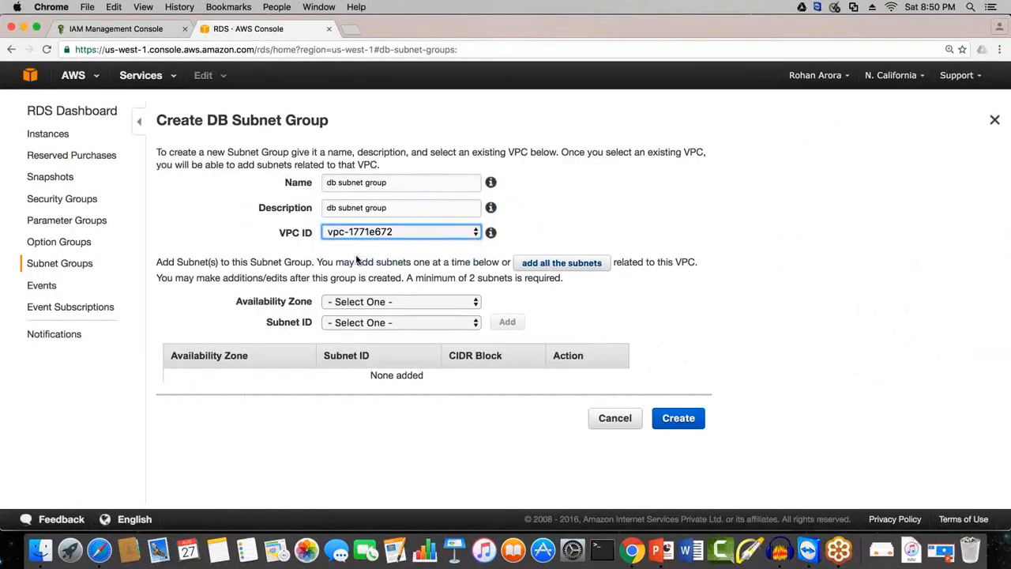
pyautogui.click(359, 302)
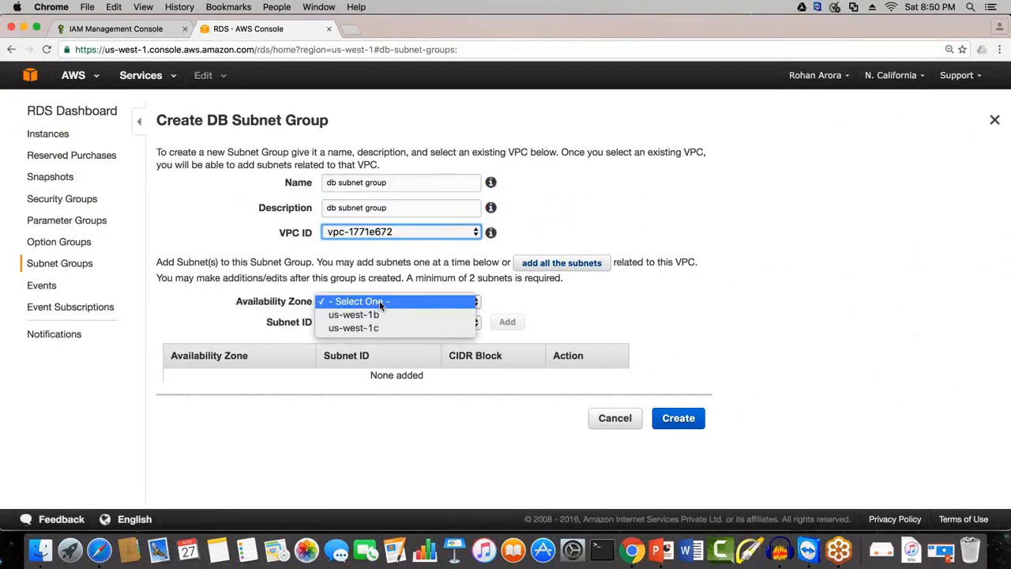
pyautogui.click(379, 315)
pyautogui.click(378, 322)
pyautogui.click(377, 335)
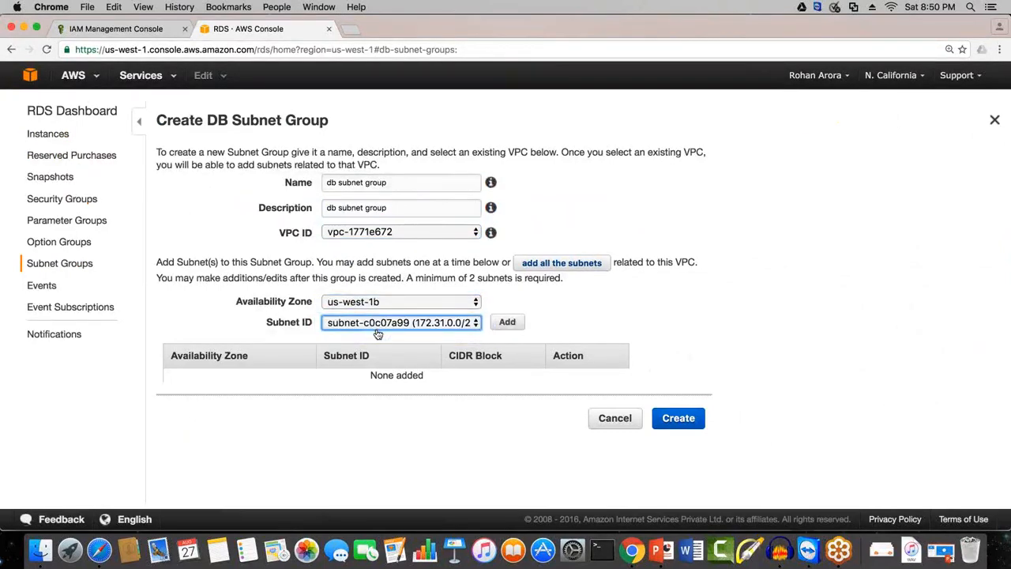
pyautogui.click(511, 323)
# Step: Add all the subnets related to the VPC, create the DB subnet group, and refresh the list
pyautogui.click(418, 303)
pyautogui.click(579, 302)
pyautogui.click(561, 263)
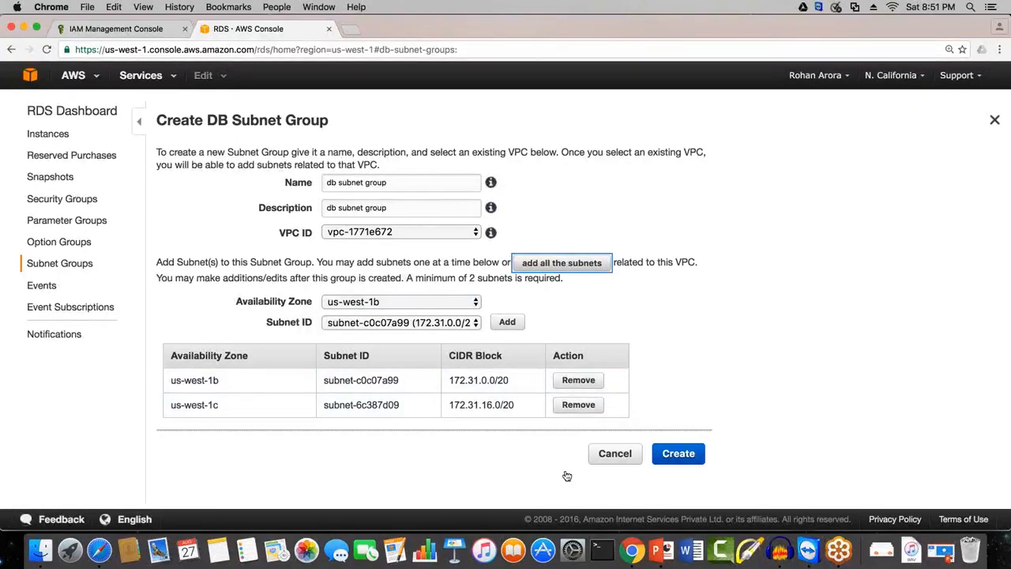
pyautogui.click(679, 457)
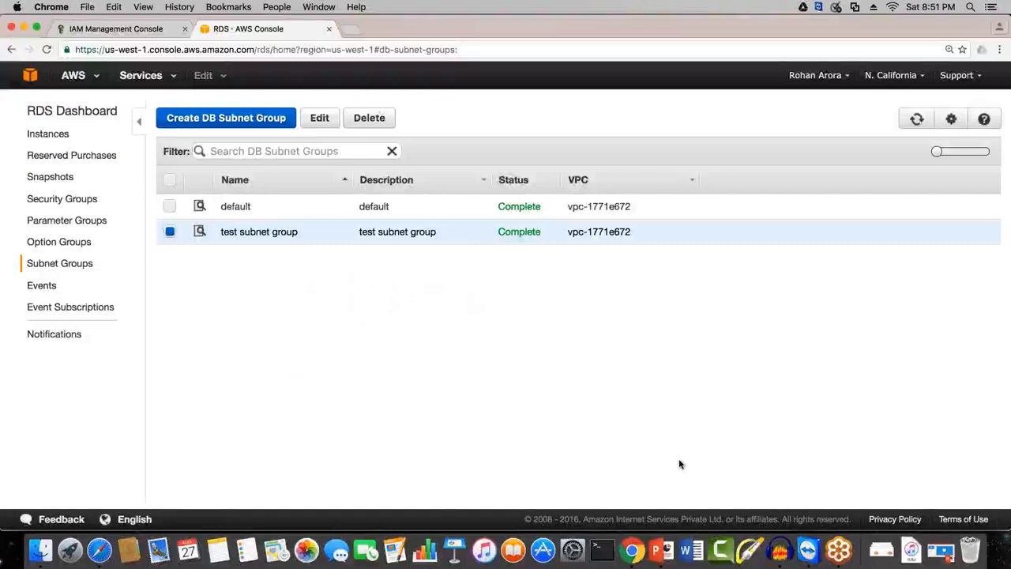
pyautogui.click(916, 119)
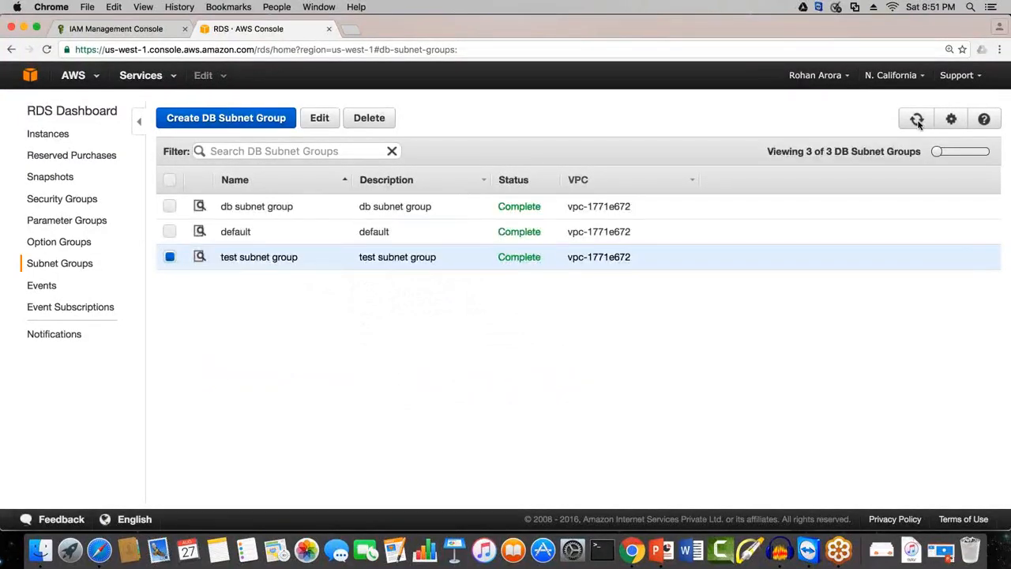
# Step: Select only db subnet group in the list and open it for editing to review its subnets
pyautogui.click(170, 256)
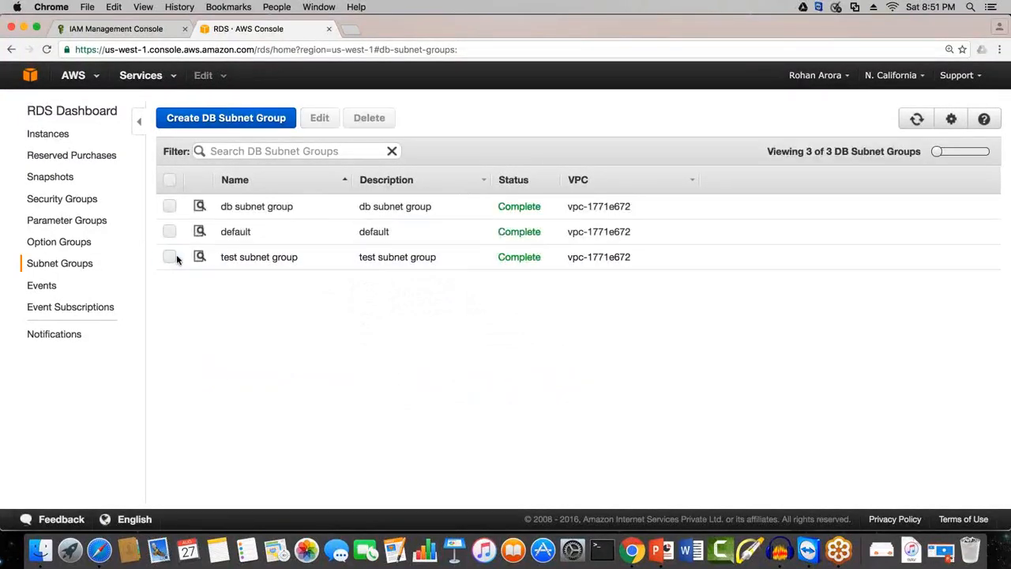
pyautogui.click(169, 207)
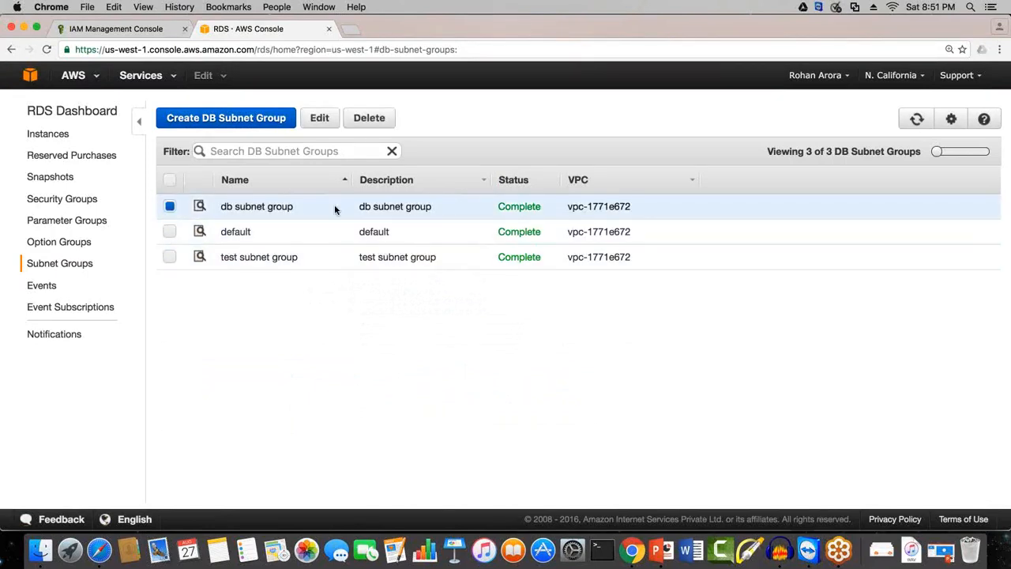
pyautogui.click(319, 118)
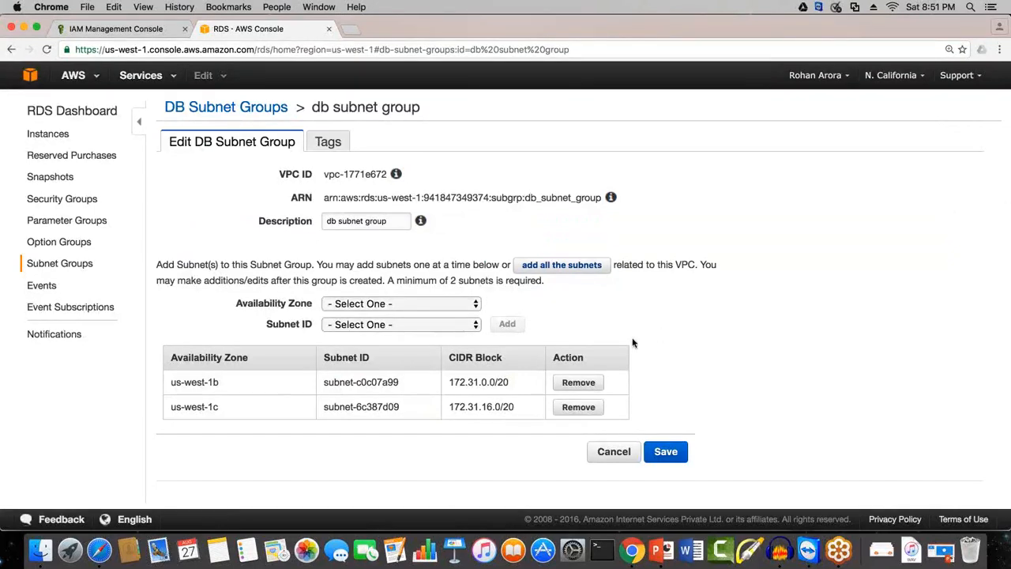
pyautogui.moveTo(632, 338)
pyautogui.mouseDown()
pyautogui.moveTo(669, 420)
pyautogui.moveTo(623, 424)
pyautogui.mouseUp()
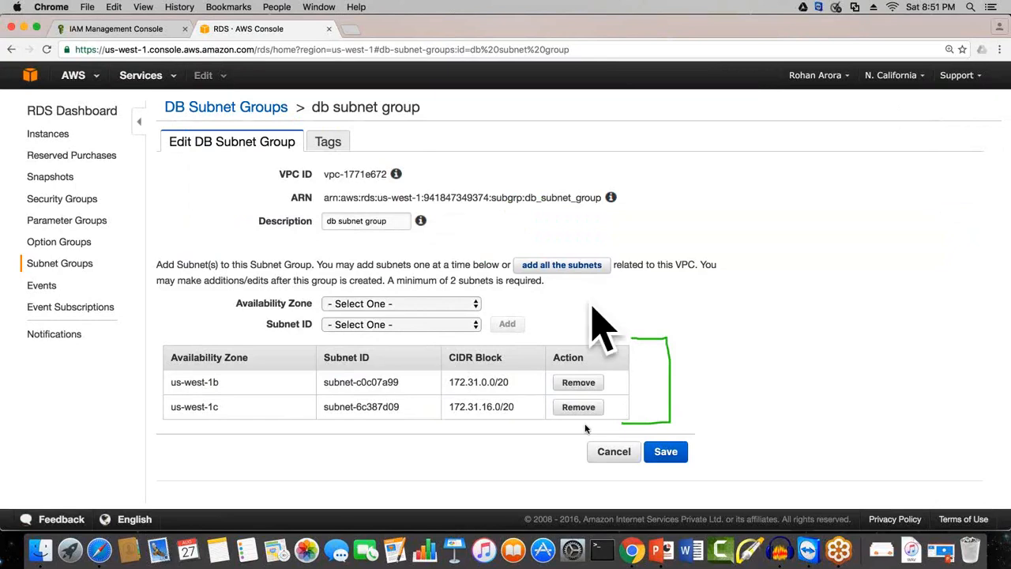
pyautogui.moveTo(174, 388); pyautogui.dragTo(213, 389)
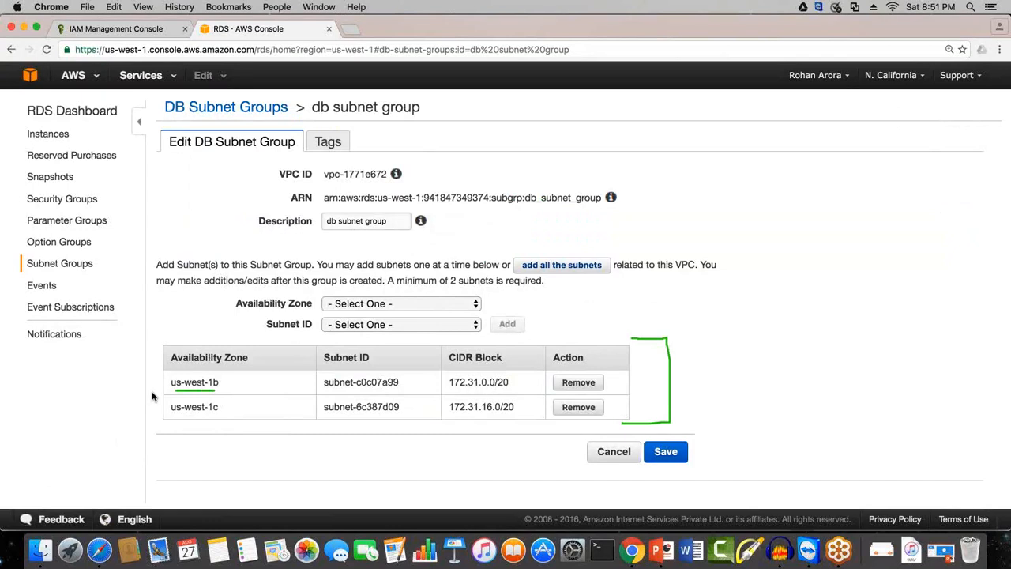
pyautogui.moveTo(156, 385)
pyautogui.mouseDown()
pyautogui.moveTo(134, 414)
pyautogui.moveTo(161, 415)
pyautogui.mouseUp()
pyautogui.moveTo(660, 211)
pyautogui.mouseDown()
pyautogui.moveTo(670, 175)
pyautogui.moveTo(802, 158)
pyautogui.moveTo(849, 187)
pyautogui.moveTo(913, 142)
pyautogui.moveTo(922, 158)
pyautogui.mouseUp()
pyautogui.moveTo(817, 171); pyautogui.dragTo(826, 170)
pyautogui.moveTo(782, 205); pyautogui.dragTo(815, 202)
pyautogui.moveTo(776, 214); pyautogui.dragTo(826, 211)
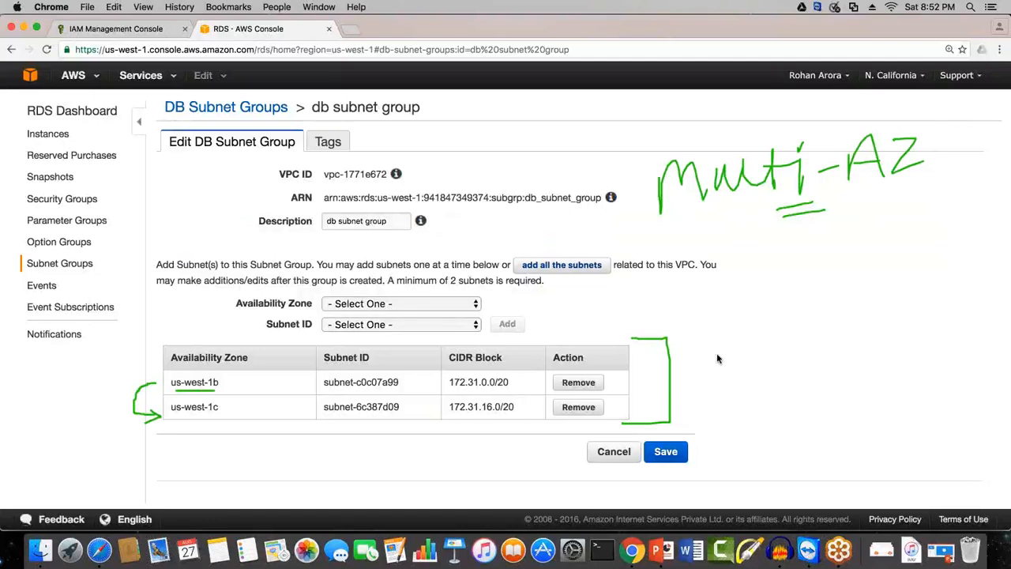
pyautogui.moveTo(725, 327)
pyautogui.mouseDown()
pyautogui.moveTo(752, 342)
pyautogui.moveTo(735, 335)
pyautogui.moveTo(717, 393)
pyautogui.moveTo(755, 393)
pyautogui.moveTo(754, 343)
pyautogui.mouseUp()
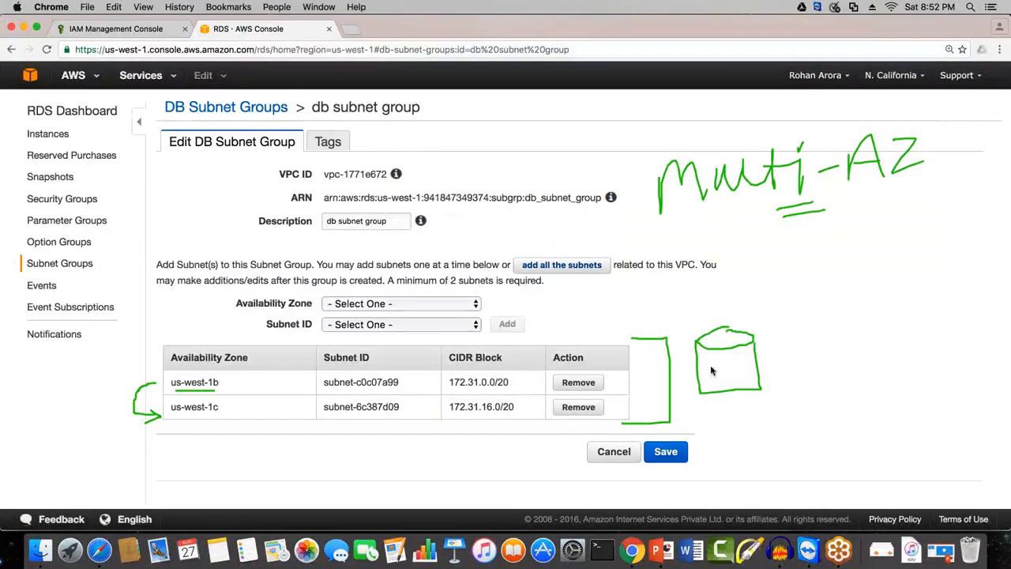
pyautogui.moveTo(711, 366); pyautogui.dragTo(718, 387)
pyautogui.moveTo(709, 388); pyautogui.dragTo(735, 384)
pyautogui.moveTo(608, 142); pyautogui.dragTo(672, 137)
pyautogui.moveTo(898, 317)
pyautogui.mouseDown()
pyautogui.moveTo(864, 332)
pyautogui.moveTo(893, 338)
pyautogui.moveTo(868, 339)
pyautogui.moveTo(922, 378)
pyautogui.moveTo(947, 353)
pyautogui.moveTo(937, 324)
pyautogui.mouseUp()
pyautogui.moveTo(900, 354)
pyautogui.mouseDown()
pyautogui.moveTo(909, 365)
pyautogui.moveTo(937, 360)
pyautogui.mouseUp()
pyautogui.moveTo(693, 423)
pyautogui.mouseDown()
pyautogui.moveTo(708, 410)
pyautogui.moveTo(782, 407)
pyautogui.mouseUp()
pyautogui.moveTo(862, 409)
pyautogui.mouseDown()
pyautogui.moveTo(878, 395)
pyautogui.moveTo(865, 415)
pyautogui.moveTo(906, 395)
pyautogui.moveTo(926, 411)
pyautogui.moveTo(964, 390)
pyautogui.moveTo(983, 410)
pyautogui.moveTo(997, 395)
pyautogui.mouseUp()
pyautogui.moveTo(900, 464); pyautogui.dragTo(954, 450)
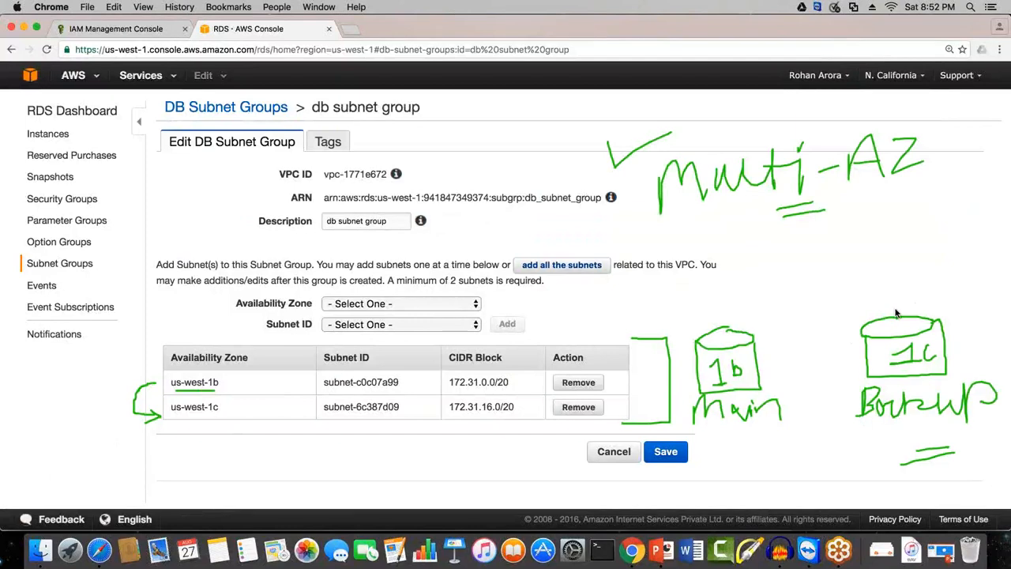
pyautogui.moveTo(711, 315); pyautogui.dragTo(716, 330)
pyautogui.moveTo(758, 435)
pyautogui.mouseDown()
pyautogui.moveTo(703, 440)
pyautogui.moveTo(753, 446)
pyautogui.mouseUp()
pyautogui.moveTo(658, 312); pyautogui.dragTo(773, 416)
pyautogui.moveTo(757, 296); pyautogui.dragTo(689, 450)
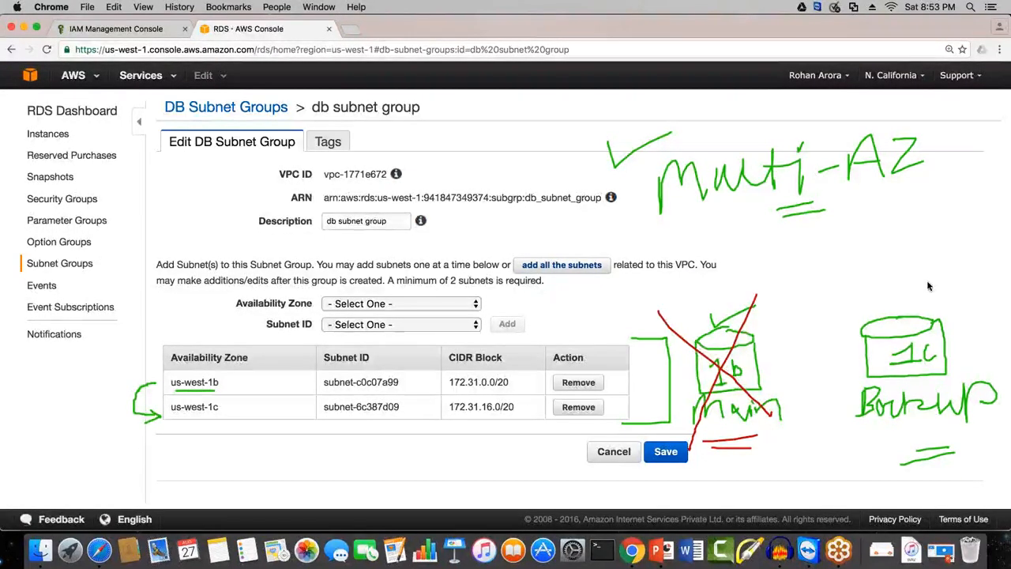
pyautogui.moveTo(875, 301); pyautogui.dragTo(928, 275)
pyautogui.moveTo(798, 362); pyautogui.dragTo(826, 361)
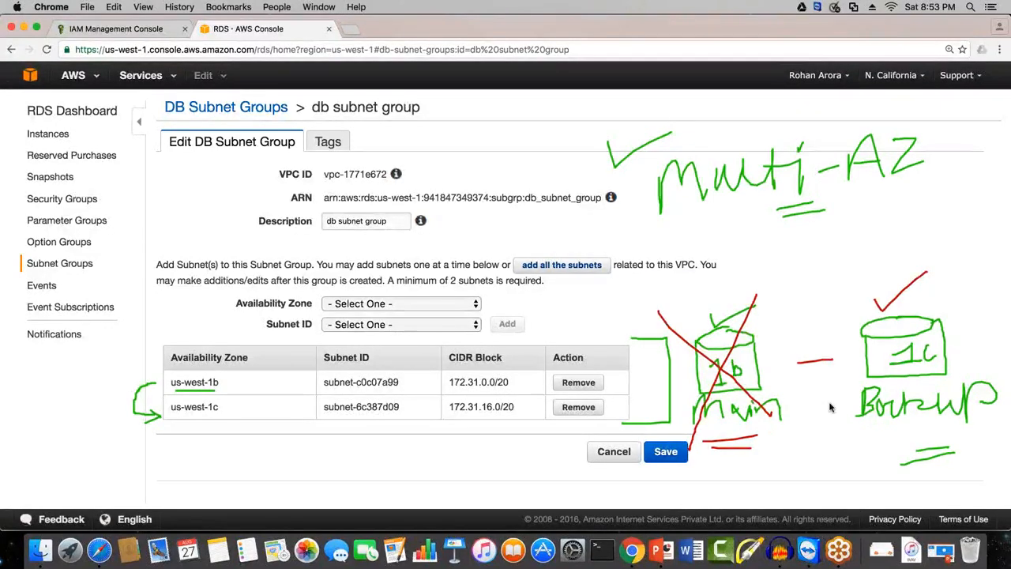
pyautogui.moveTo(749, 226); pyautogui.dragTo(777, 221)
pyautogui.moveTo(760, 222); pyautogui.dragTo(790, 218)
pyautogui.moveTo(692, 298); pyautogui.dragTo(739, 270)
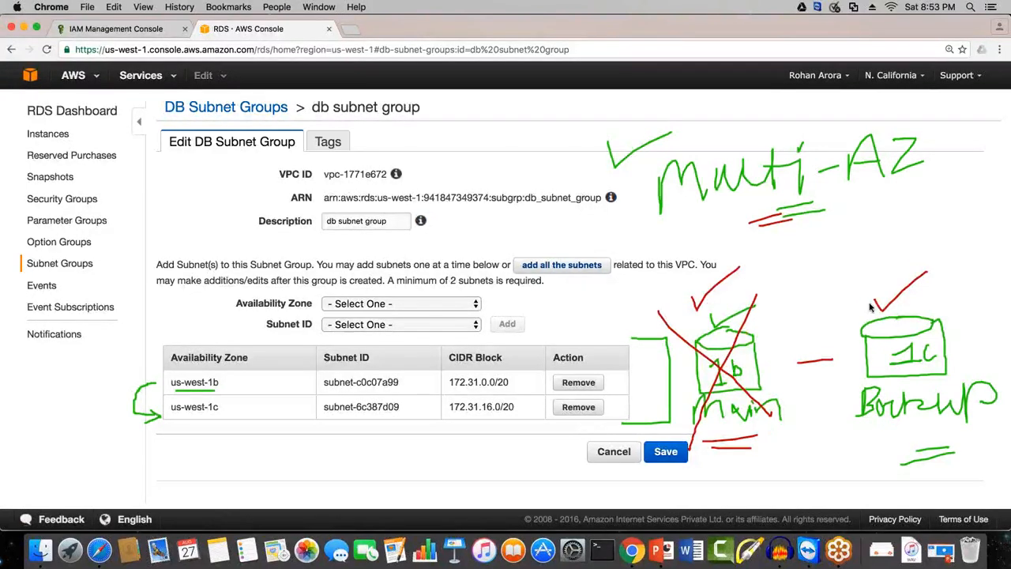
pyautogui.moveTo(867, 305)
pyautogui.mouseDown()
pyautogui.moveTo(736, 291)
pyautogui.moveTo(750, 292)
pyautogui.mouseUp()
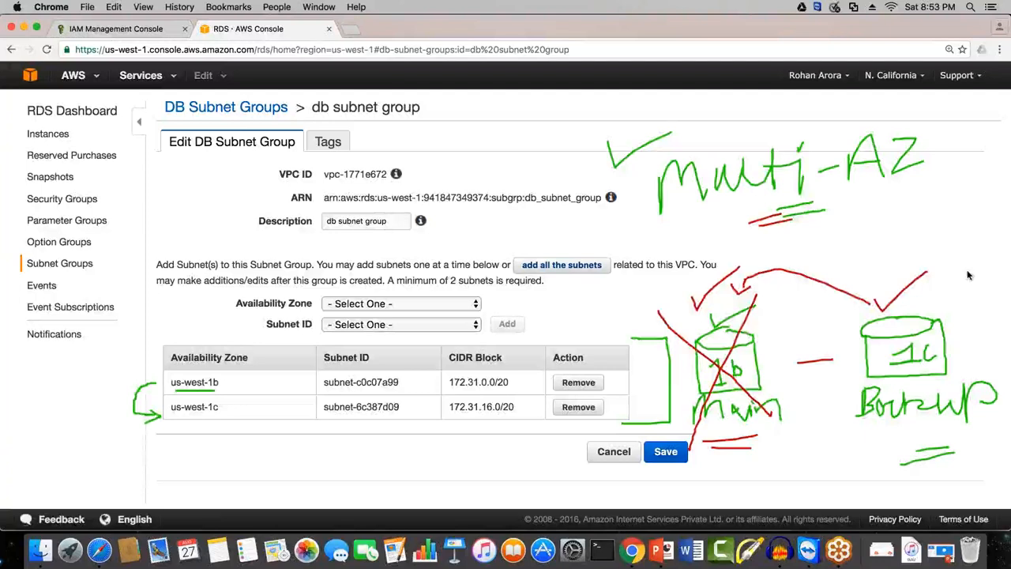
pyautogui.click(1006, 203)
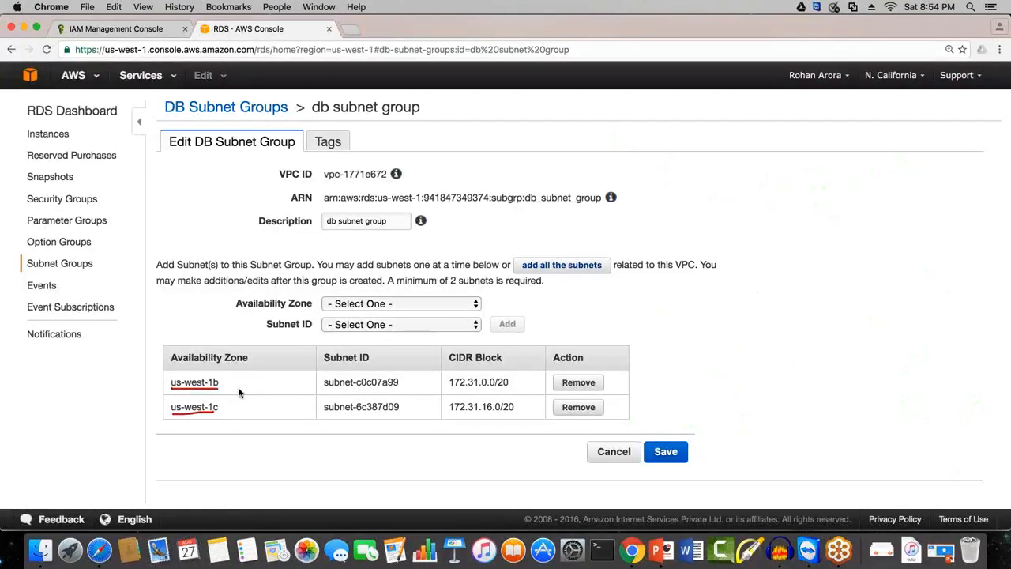
pyautogui.moveTo(632, 336)
pyautogui.mouseDown()
pyautogui.moveTo(663, 360)
pyautogui.moveTo(640, 423)
pyautogui.mouseUp()
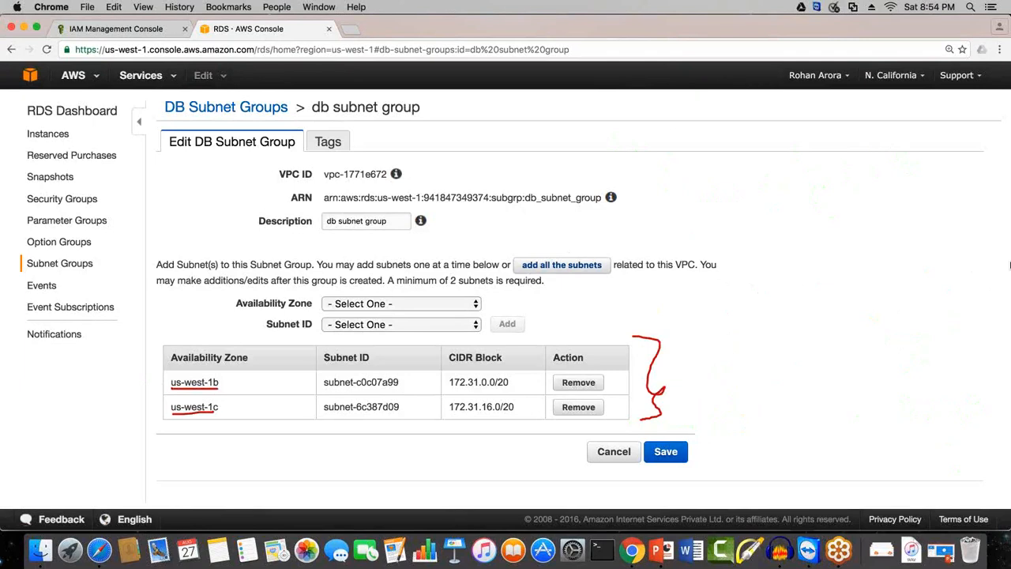
pyautogui.click(1008, 216)
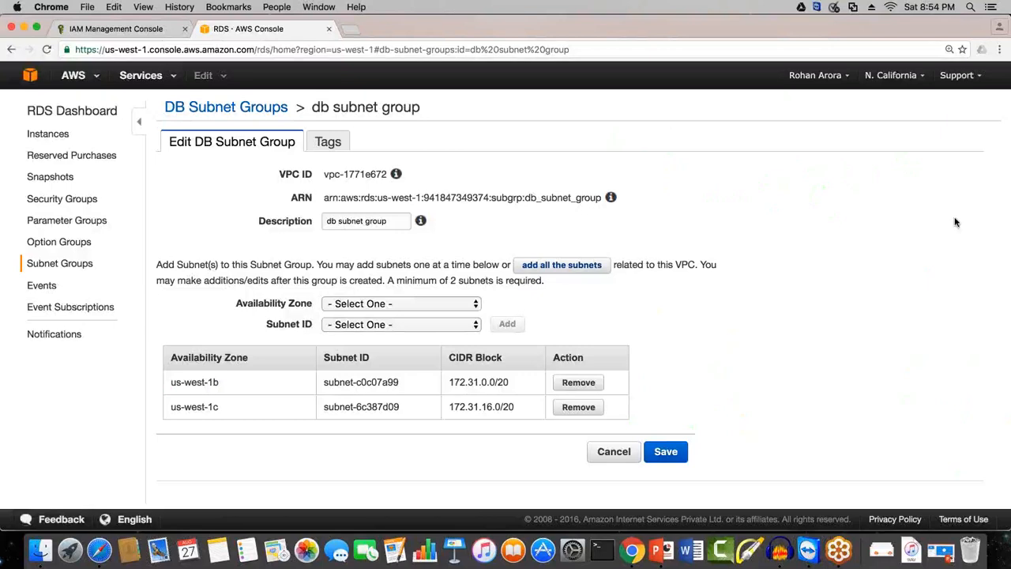
pyautogui.moveTo(722, 360)
pyautogui.mouseDown()
pyautogui.moveTo(690, 377)
pyautogui.moveTo(749, 361)
pyautogui.moveTo(687, 387)
pyautogui.moveTo(754, 436)
pyautogui.moveTo(771, 369)
pyautogui.mouseUp()
pyautogui.moveTo(904, 356)
pyautogui.mouseDown()
pyautogui.moveTo(858, 372)
pyautogui.moveTo(932, 362)
pyautogui.moveTo(896, 366)
pyautogui.mouseUp()
pyautogui.moveTo(859, 378)
pyautogui.mouseDown()
pyautogui.moveTo(861, 434)
pyautogui.moveTo(935, 433)
pyautogui.moveTo(934, 376)
pyautogui.mouseUp()
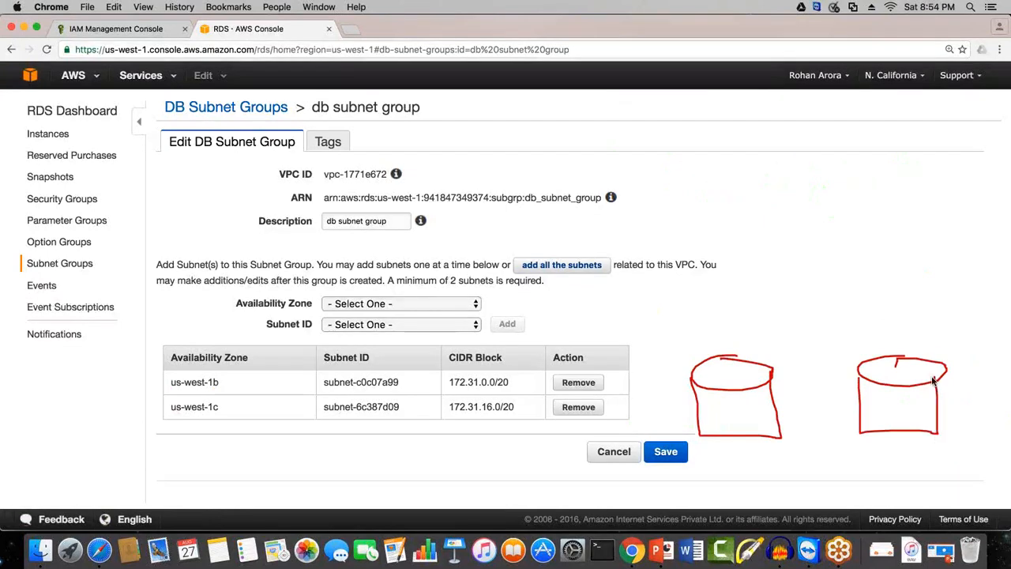
pyautogui.moveTo(692, 348); pyautogui.dragTo(737, 326)
pyautogui.moveTo(770, 369); pyautogui.dragTo(798, 291)
pyautogui.moveTo(898, 341)
pyautogui.mouseDown()
pyautogui.moveTo(806, 248)
pyautogui.moveTo(799, 290)
pyautogui.mouseUp()
pyautogui.moveTo(758, 183); pyautogui.dragTo(758, 210)
pyautogui.moveTo(756, 150); pyautogui.dragTo(760, 204)
pyautogui.moveTo(728, 205)
pyautogui.mouseDown()
pyautogui.moveTo(798, 199)
pyautogui.moveTo(829, 180)
pyautogui.moveTo(835, 147)
pyautogui.mouseUp()
pyautogui.moveTo(859, 144); pyautogui.dragTo(843, 184)
pyautogui.moveTo(494, 101)
pyautogui.mouseDown()
pyautogui.moveTo(515, 83)
pyautogui.moveTo(489, 84)
pyautogui.mouseUp()
pyautogui.moveTo(525, 80); pyautogui.dragTo(491, 85)
pyautogui.moveTo(553, 124); pyautogui.dragTo(726, 163)
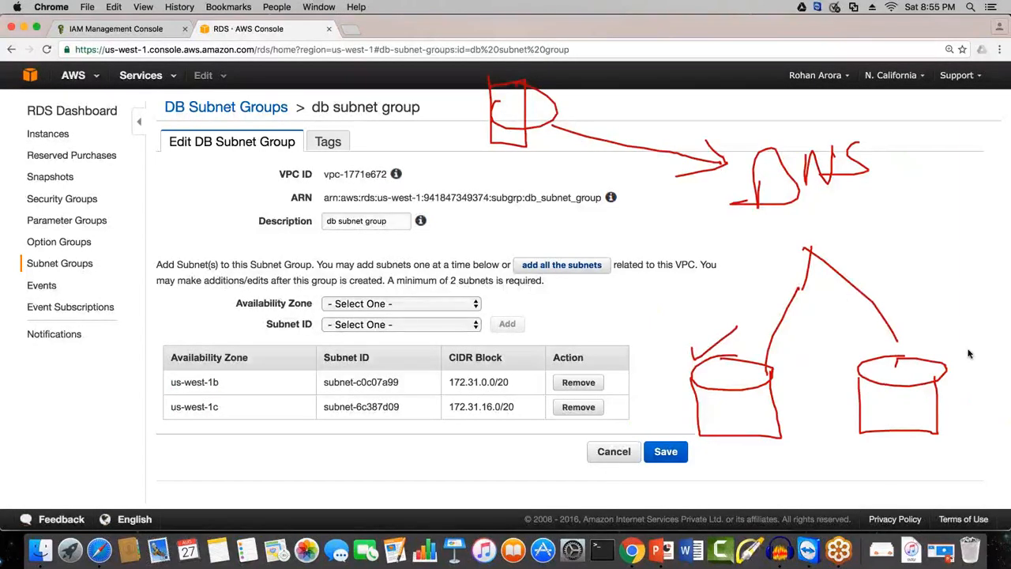
pyautogui.click(1003, 57)
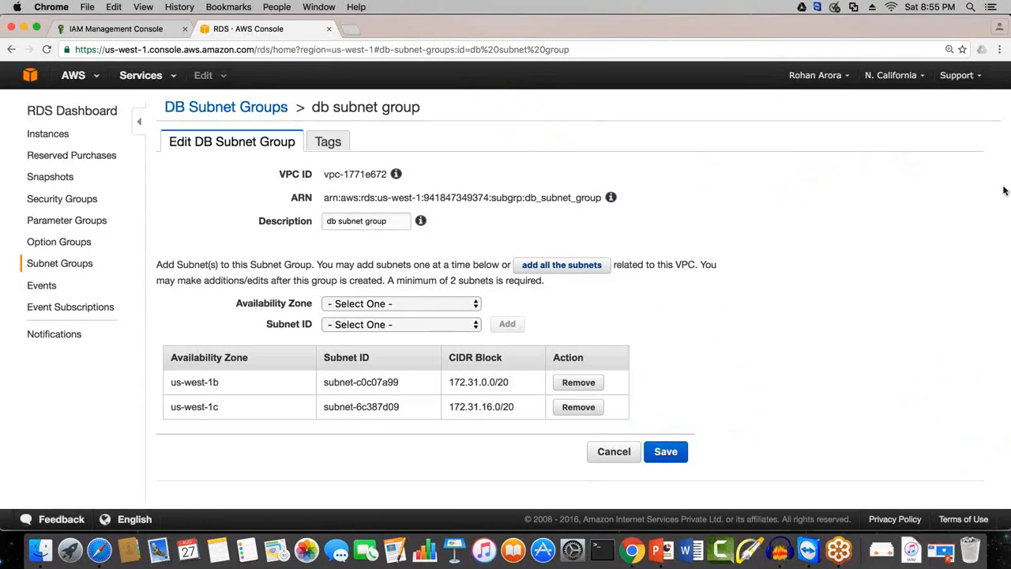
# Step: Save the db subnet group and open the VPC service in a separate browser tab
pyautogui.click(668, 451)
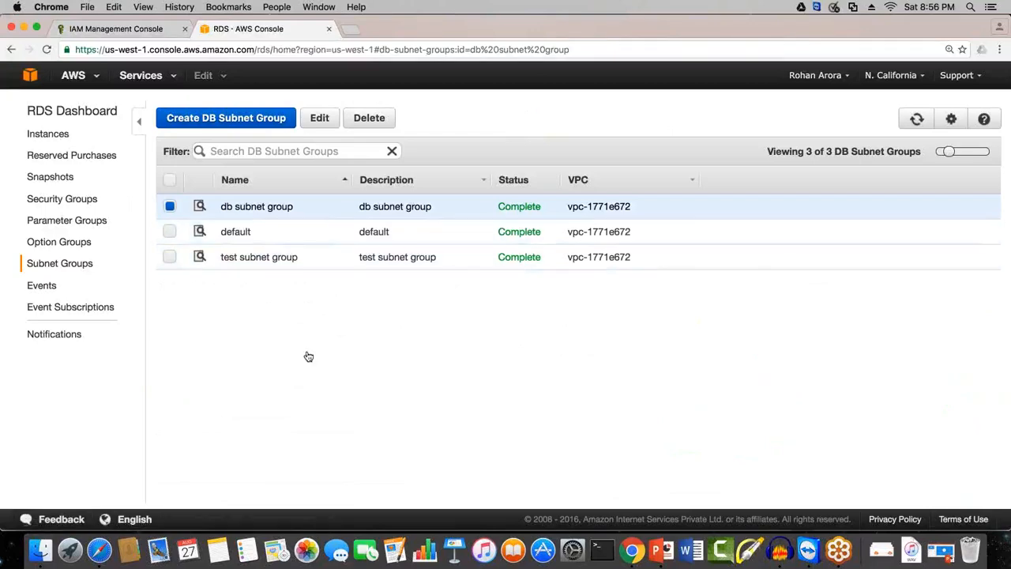
pyautogui.click(161, 79)
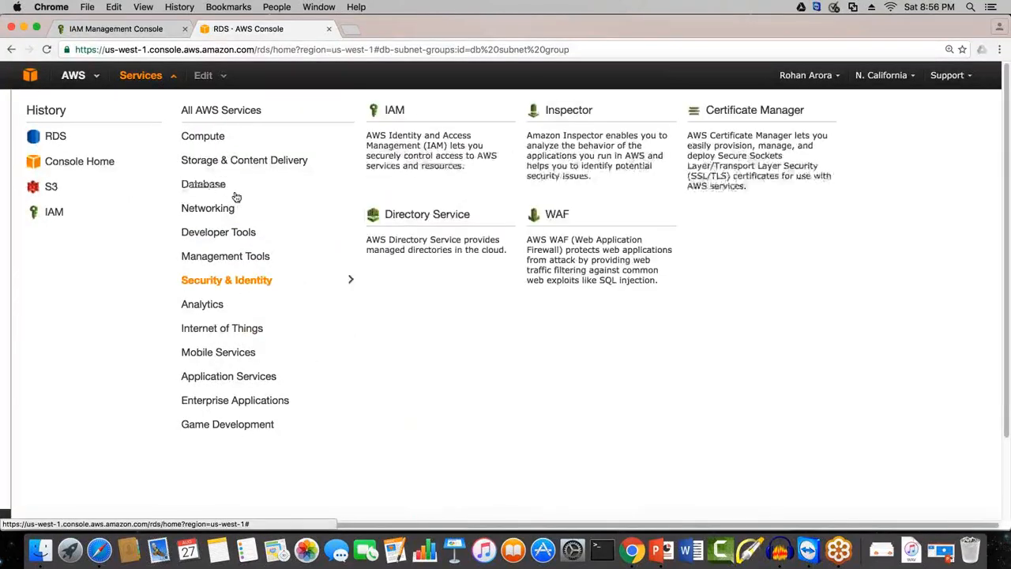
pyautogui.moveTo(235, 198)
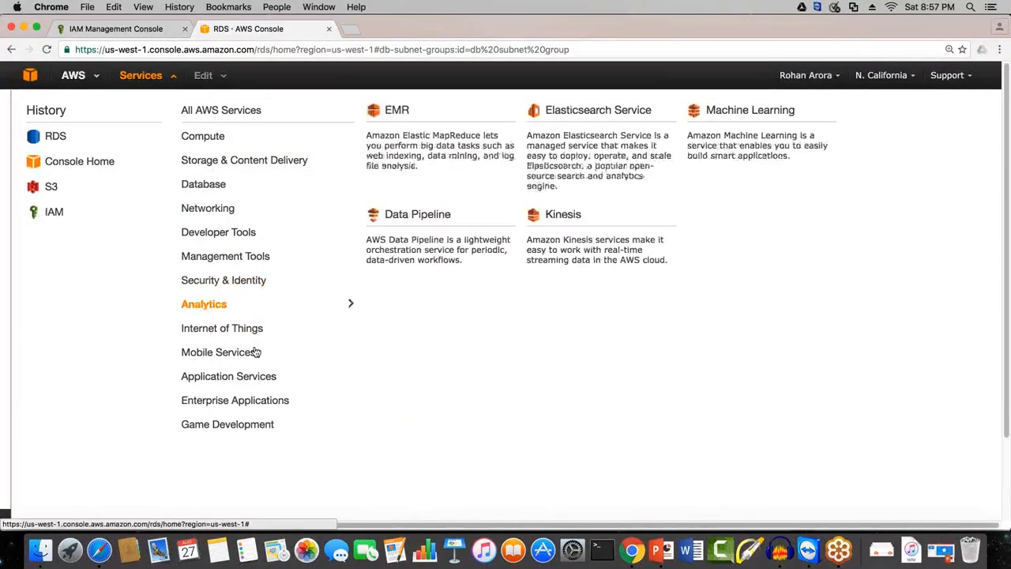
pyautogui.moveTo(259, 217)
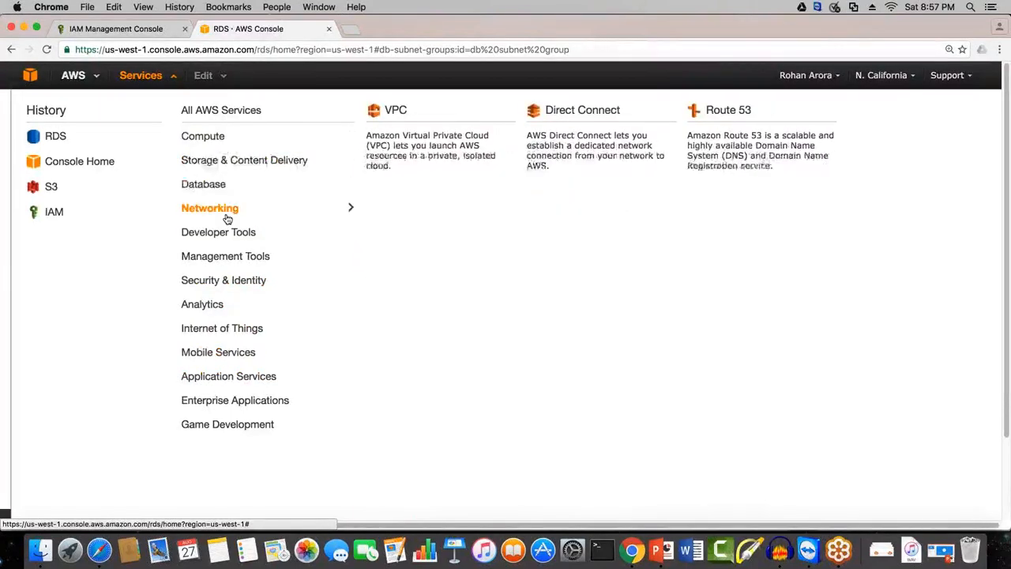
pyautogui.rightClick(393, 113)
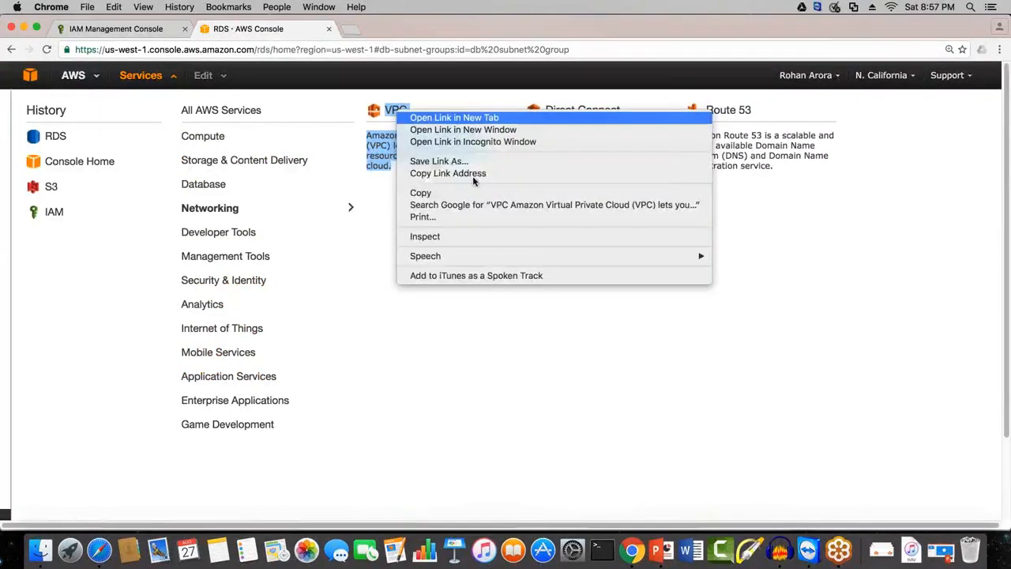
pyautogui.click(451, 118)
pyautogui.scroll(-2, 522, 474)
pyautogui.click(512, 516)
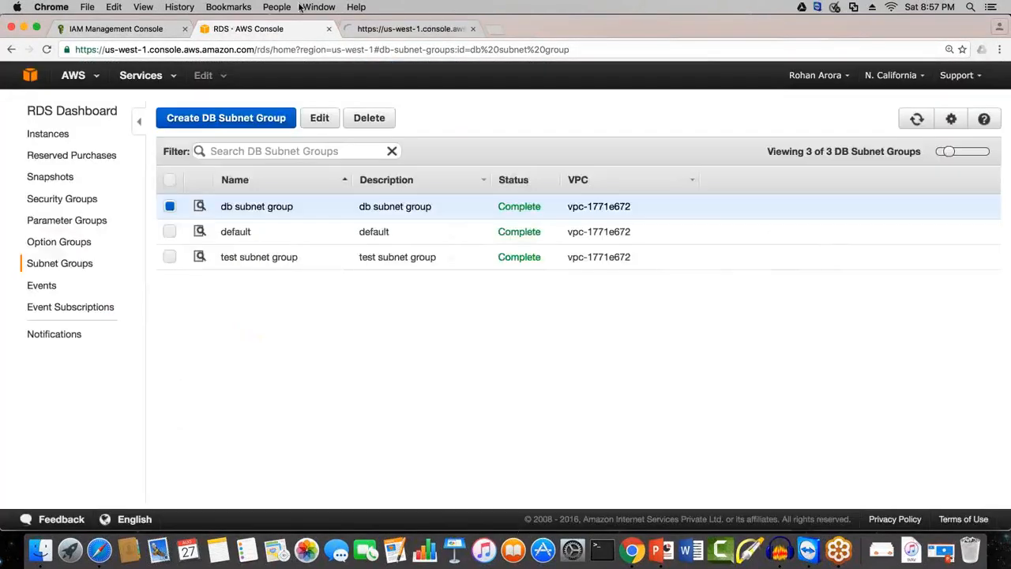
pyautogui.click(415, 29)
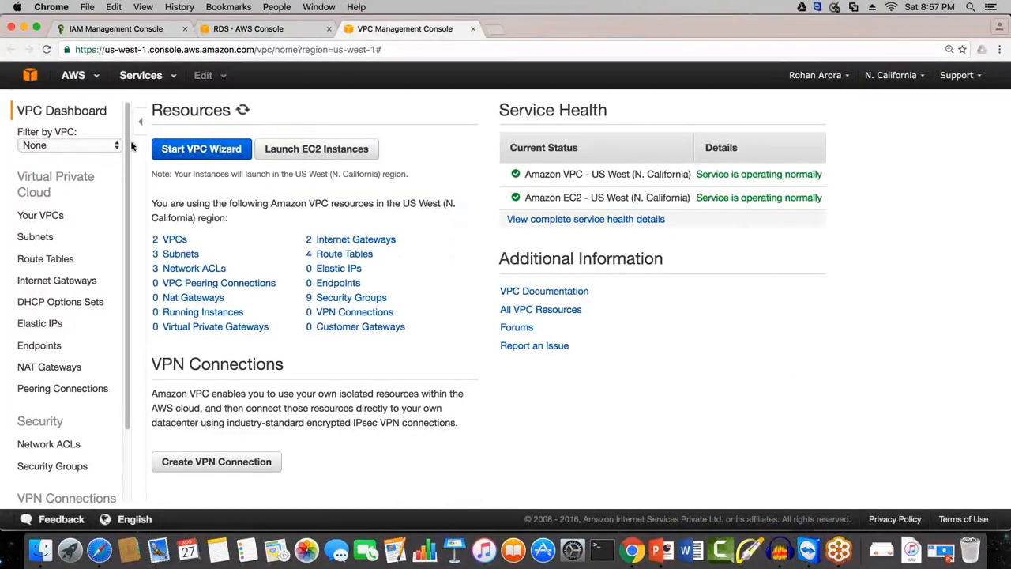
# Step: Try to delete the DB SG and EC2 SG security groups together, and clear the remaining selection in the list
pyautogui.scroll(-2, 124, 468)
pyautogui.click(52, 400)
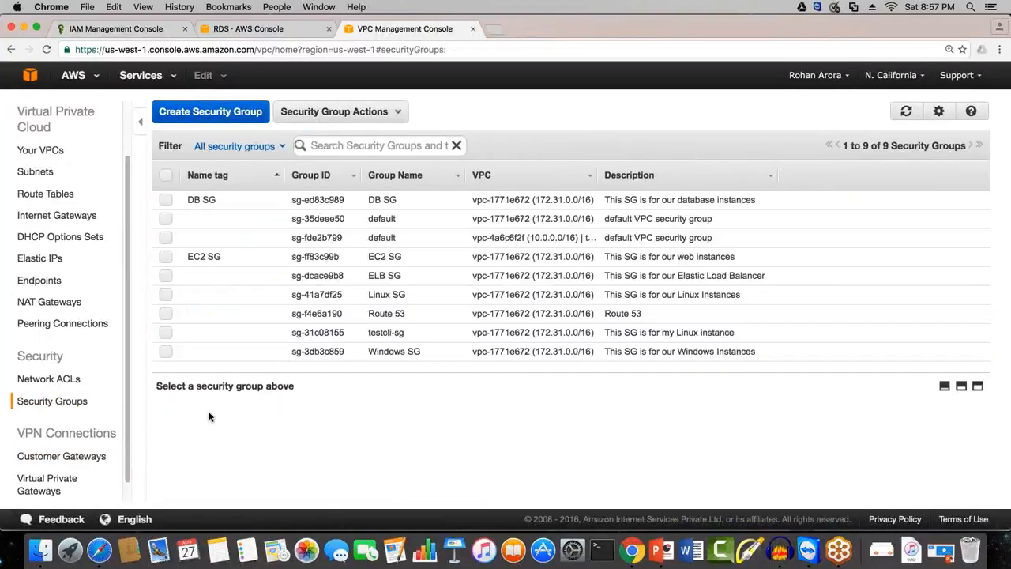
pyautogui.click(166, 199)
pyautogui.click(166, 257)
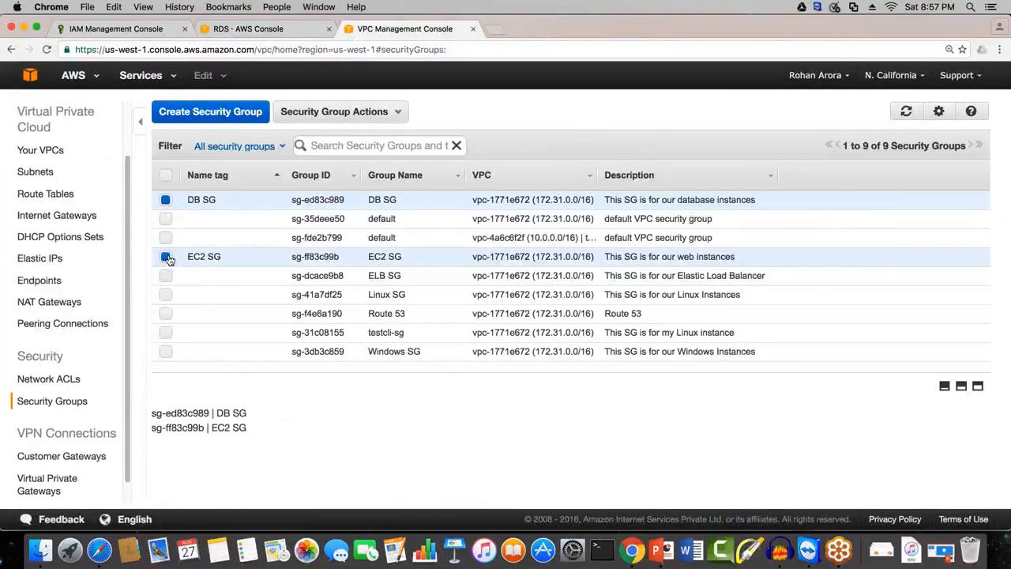
pyautogui.click(344, 113)
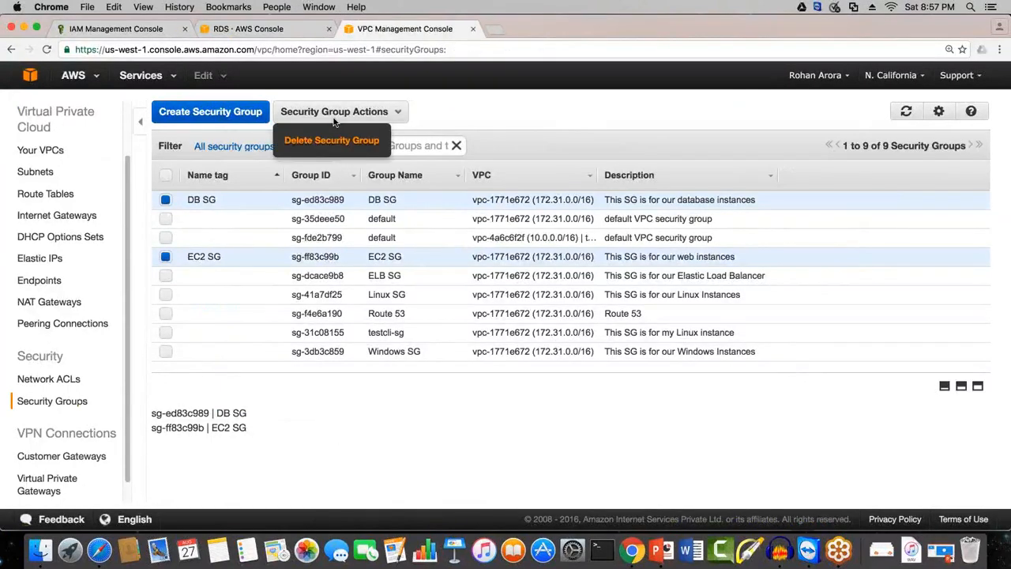
pyautogui.press('Return')
pyautogui.press('Return')
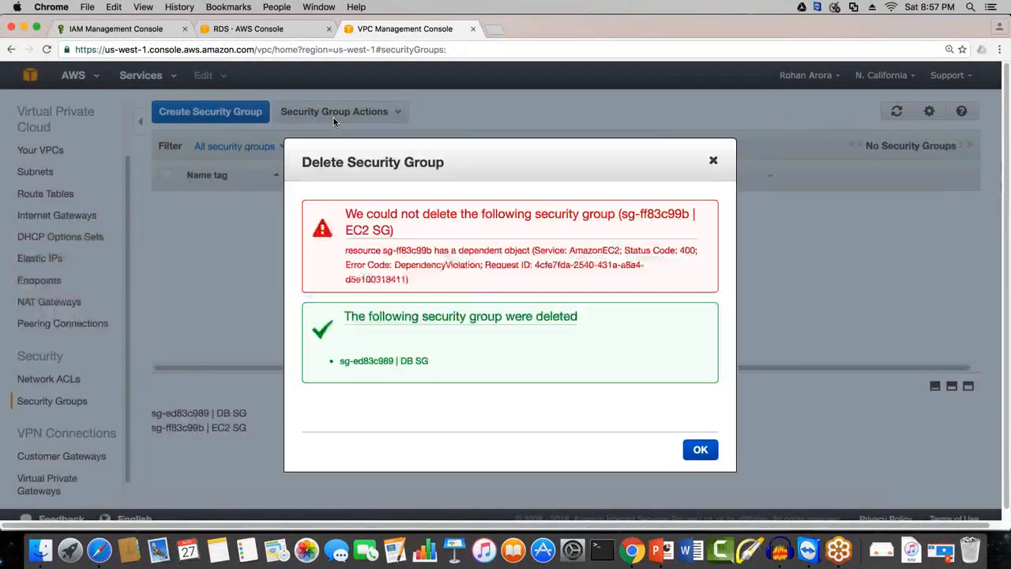
pyautogui.click(713, 163)
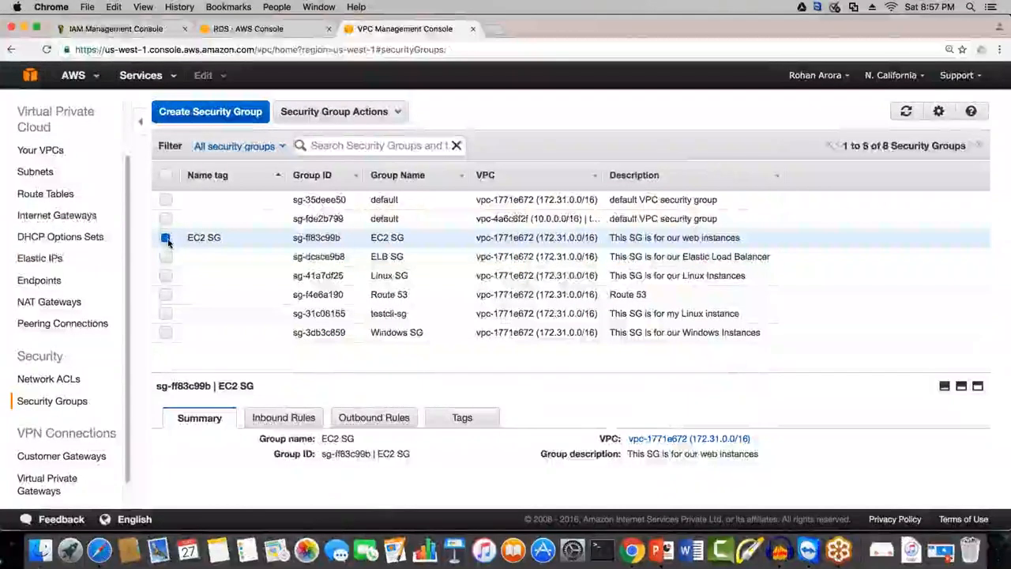
pyautogui.click(165, 237)
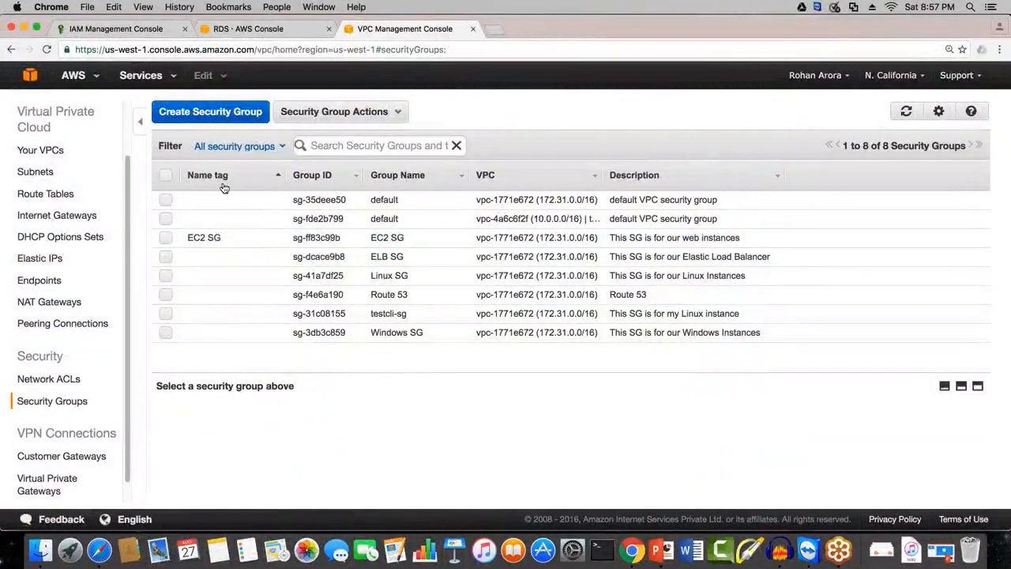
# Step: Start a new security group with DB SG as both its name tag and group name
pyautogui.click(210, 113)
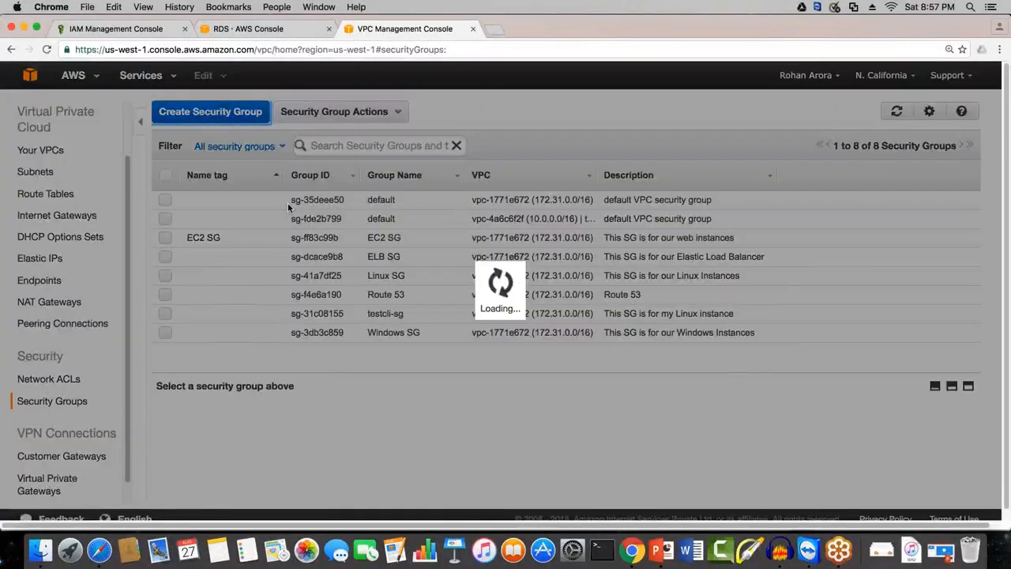
pyautogui.write('DB')
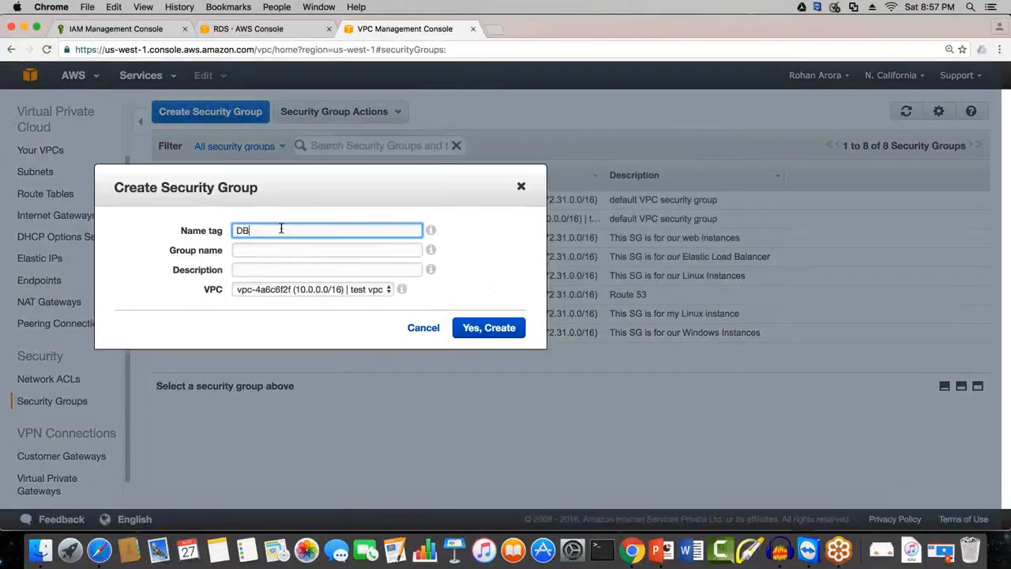
pyautogui.write(' SG')
pyautogui.press('Tab')
pyautogui.press('Tab')
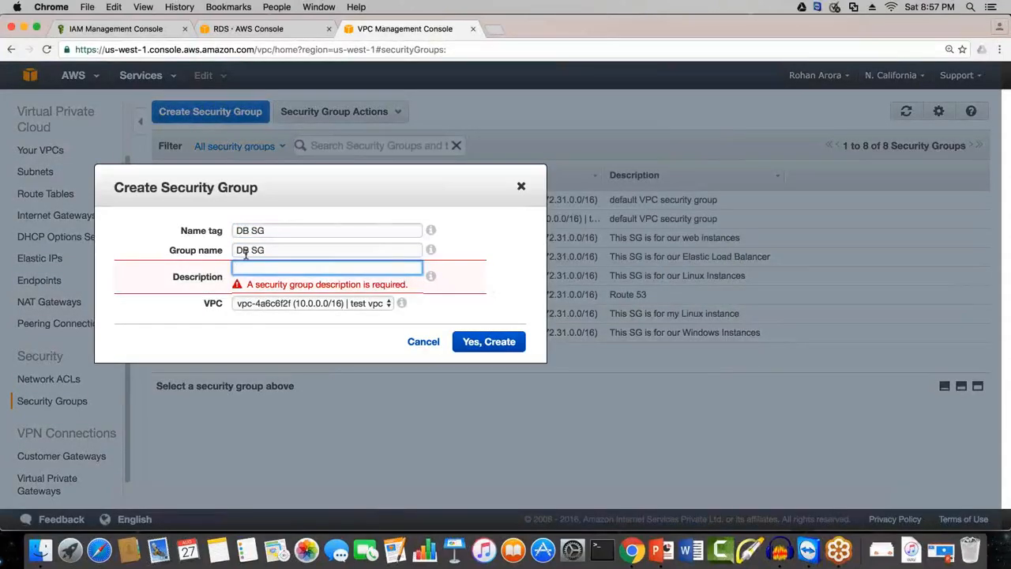
# Step: Enter "This SG is for our database instances" as the description of the new DB SG security group
pyautogui.write('This')
pyautogui.press('BackSpace')
pyautogui.write('s')
pyautogui.press('BackSpace')
pyautogui.press('BackSpace')
pyautogui.write('us')
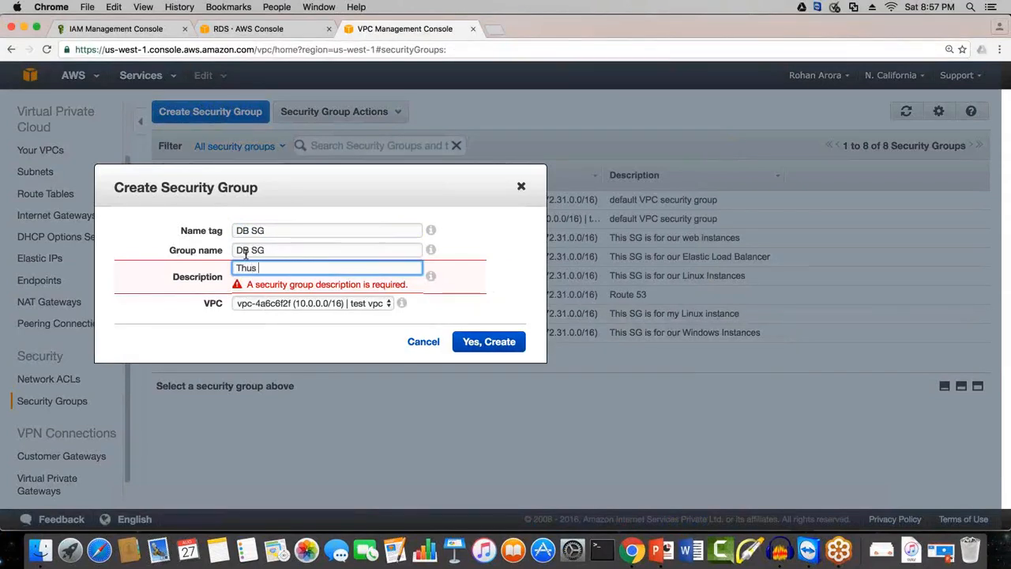
pyautogui.press('BackSpace')
pyautogui.press('BackSpace')
pyautogui.press('BackSpace')
pyautogui.write('is SG')
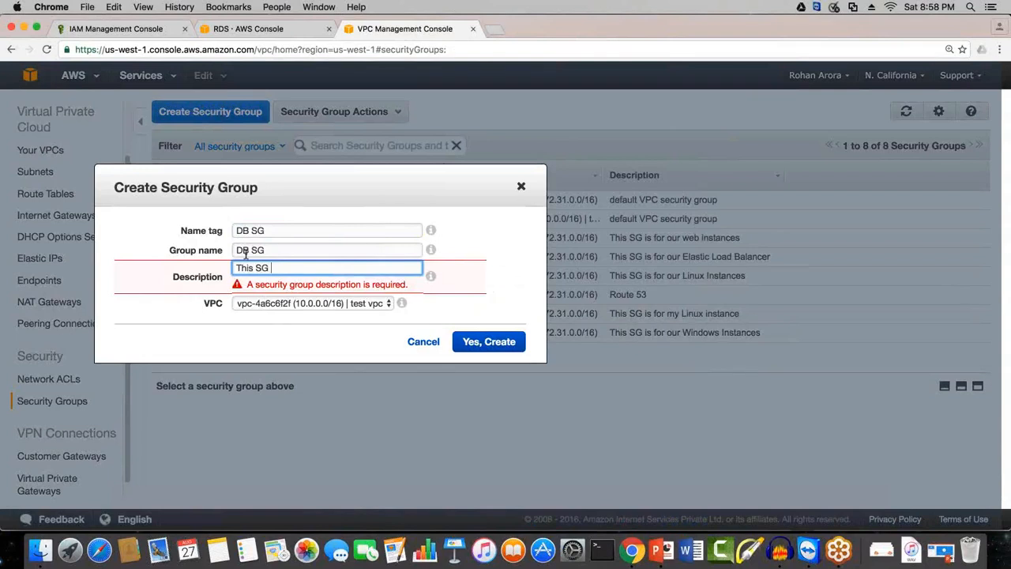
pyautogui.write(' is fo')
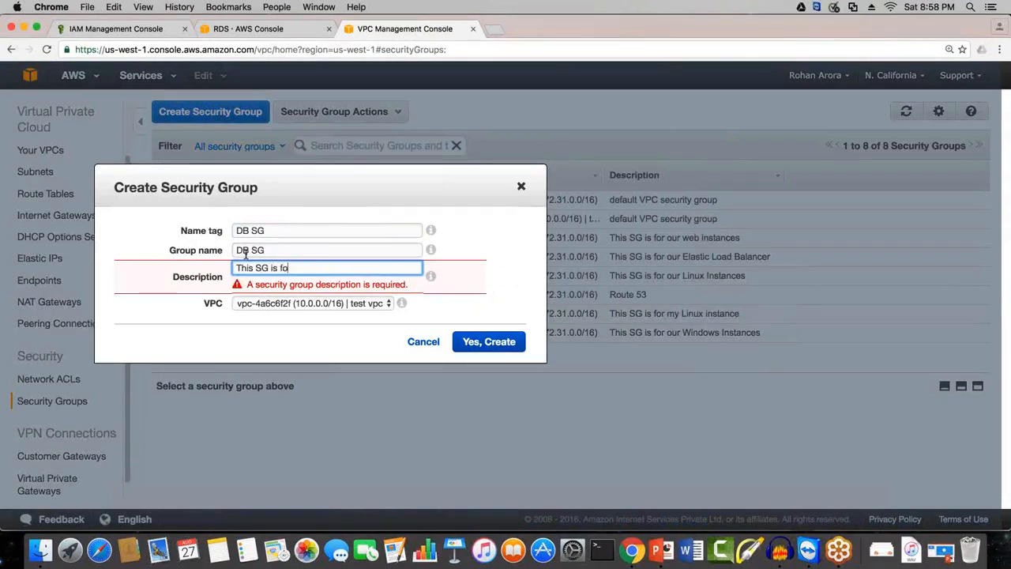
pyautogui.write('r our data')
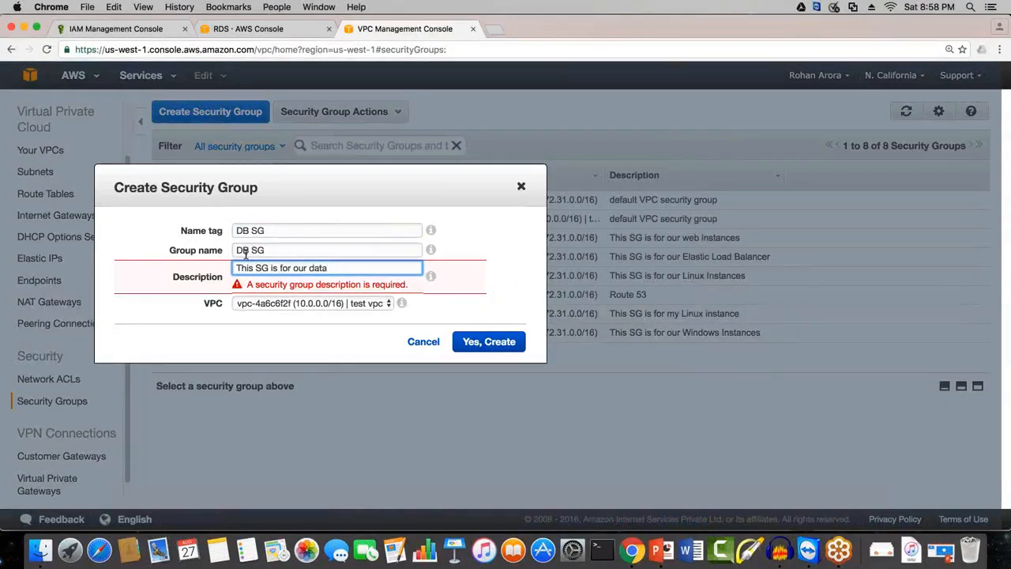
pyautogui.write('base instances')
pyautogui.click(246, 257)
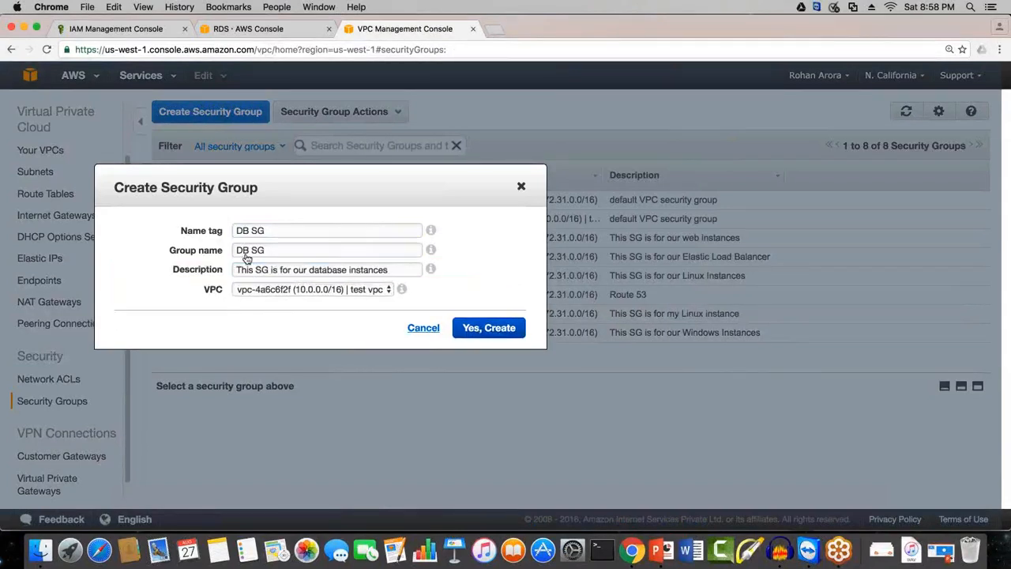
# Step: Assign the DB SG security group to vpc-1771e672 (172.31.0.0/16) and create it
pyautogui.click(376, 291)
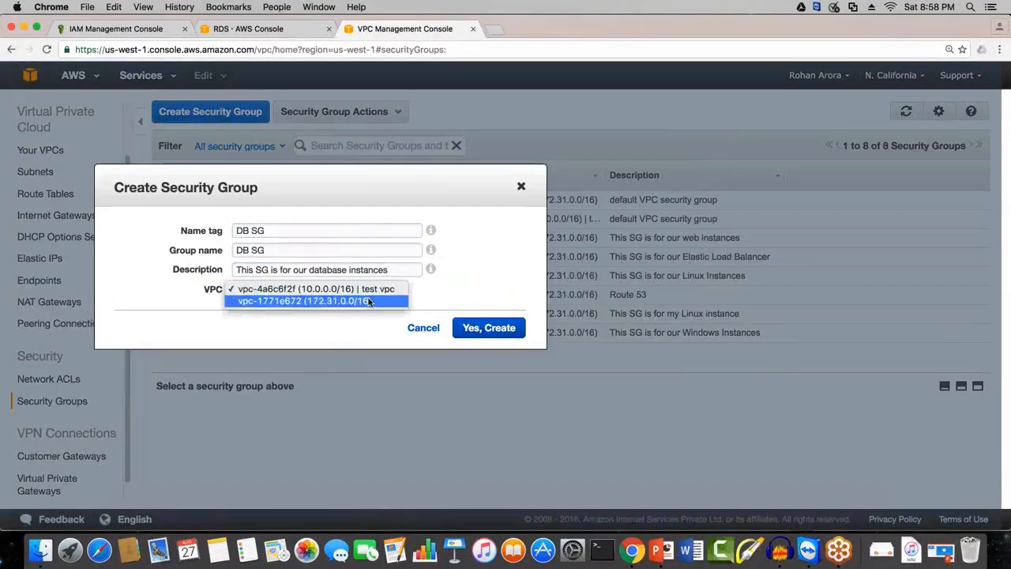
pyautogui.click(371, 304)
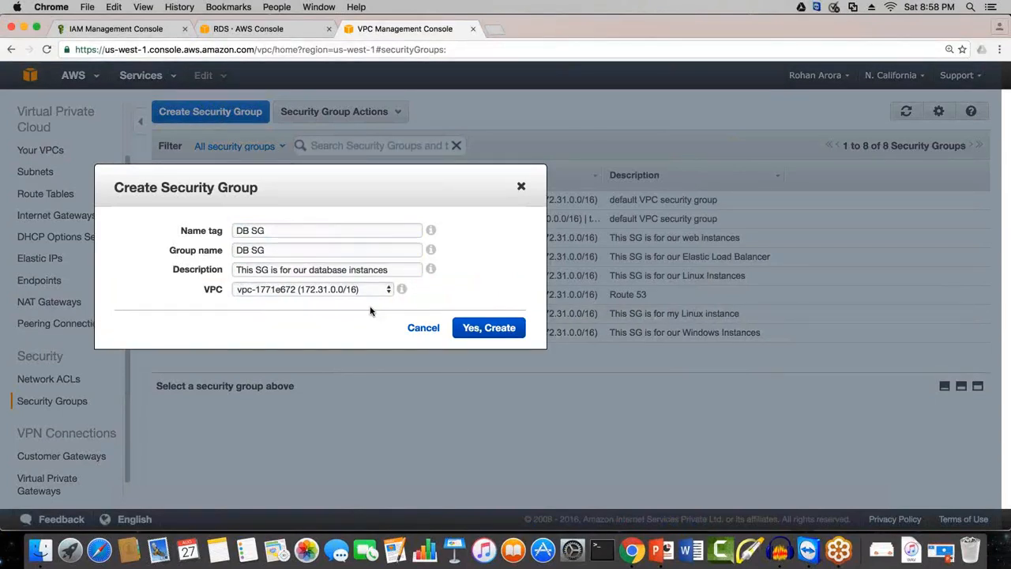
pyautogui.click(492, 328)
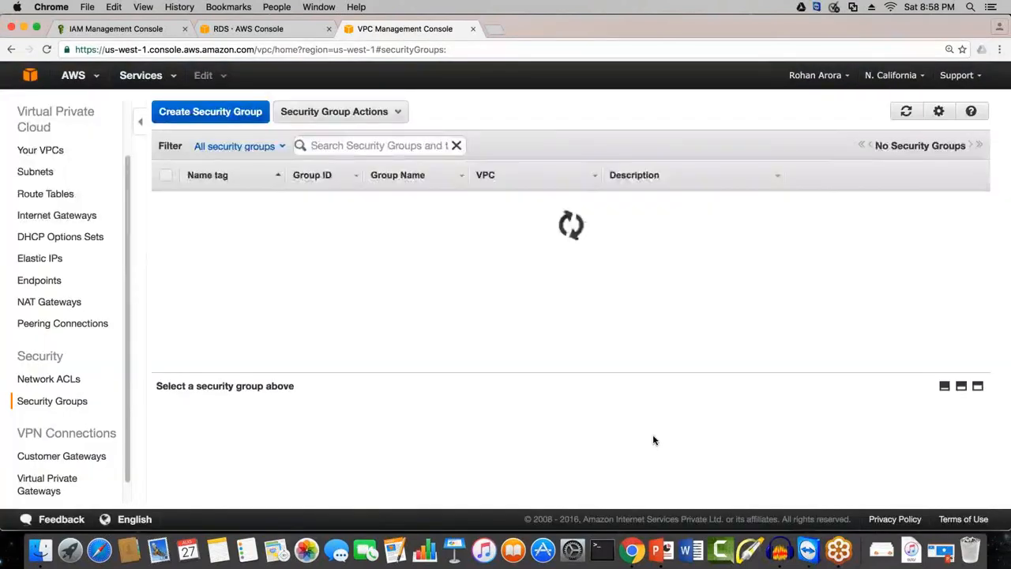
# Step: Start another security group with EC2 Instances SG as both its name tag and group name
pyautogui.click(168, 120)
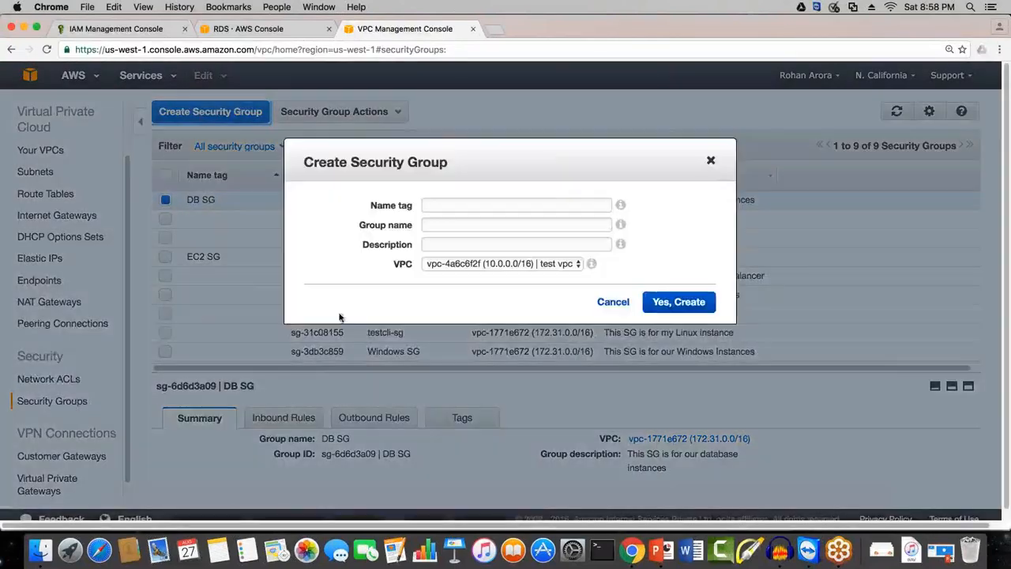
pyautogui.write('Ec2')
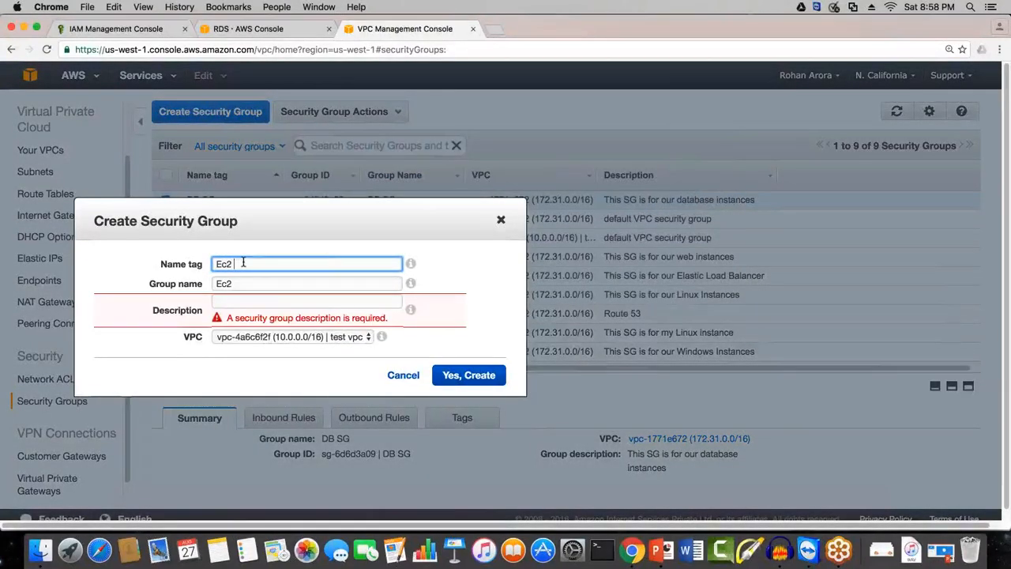
pyautogui.press('BackSpace')
pyautogui.press('BackSpace')
pyautogui.write('c')
pyautogui.press('BackSpace')
pyautogui.write('C2')
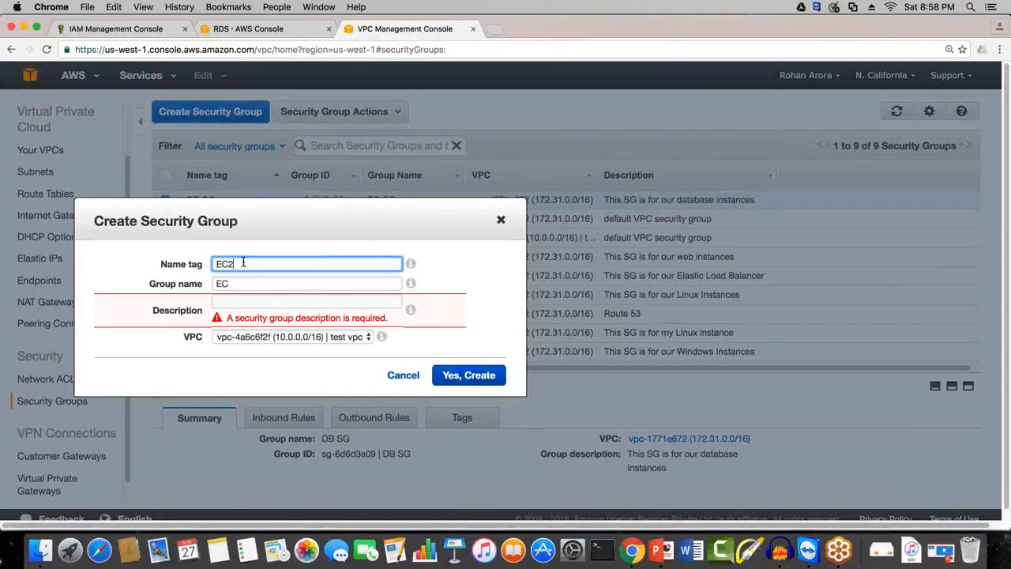
pyautogui.write(' INSTA')
pyautogui.press('BackSpace')
pyautogui.press('BackSpace')
pyautogui.press('BackSpace')
pyautogui.press('BackSpace')
pyautogui.press('BackSpace')
pyautogui.write('Instances SG')
pyautogui.press('Tab')
pyautogui.press('Tab')
# Step: Enter "This SG is for our web instances" as the description of the EC2 Instances SG security group
pyautogui.write('Thus')
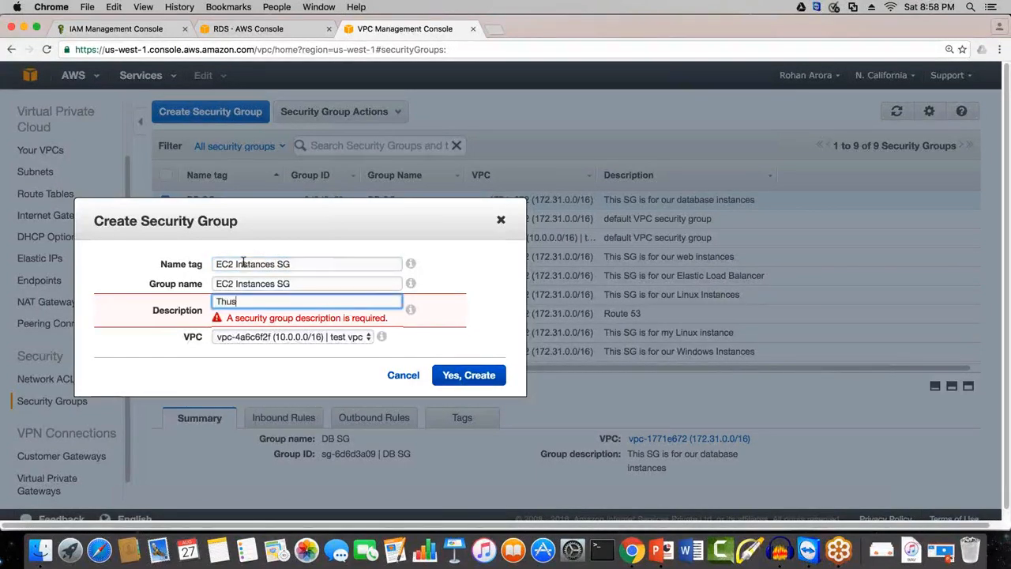
pyautogui.press('BackSpace')
pyautogui.press('BackSpace')
pyautogui.press('BackSpace')
pyautogui.write('is SG is dor')
pyautogui.press('BackSpace')
pyautogui.press('BackSpace')
pyautogui.press('BackSpace')
pyautogui.write('for our web instances')
pyautogui.press('BackSpace')
pyautogui.press('BackSpace')
pyautogui.press('BackSpace')
pyautogui.write('ces')
pyautogui.click(538, 332)
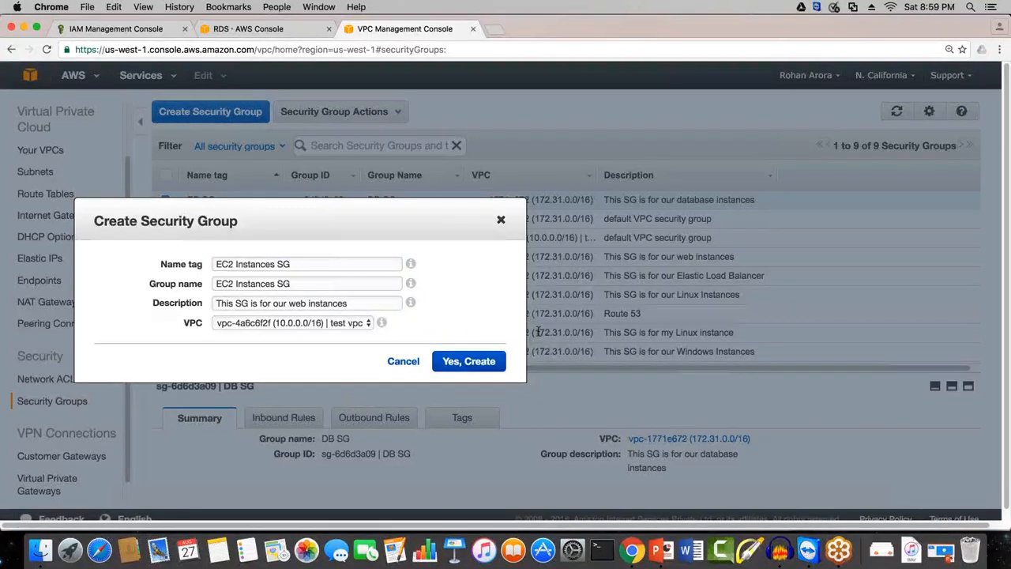
# Step: Assign the EC2 Instances SG security group to vpc-1771e672 (172.31.0.0/16) and create it
pyautogui.click(336, 325)
pyautogui.click(333, 337)
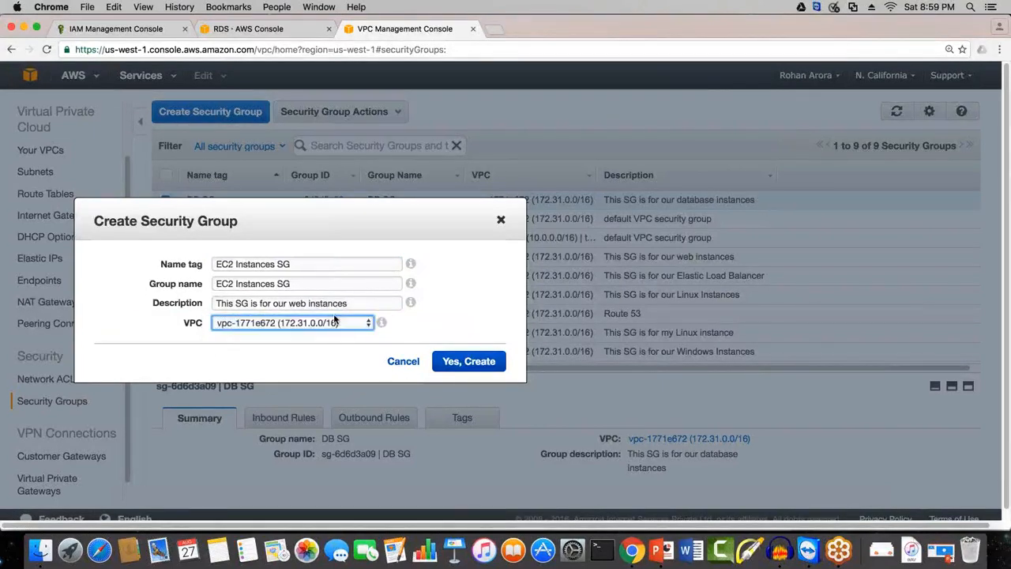
pyautogui.click(333, 324)
pyautogui.click(333, 322)
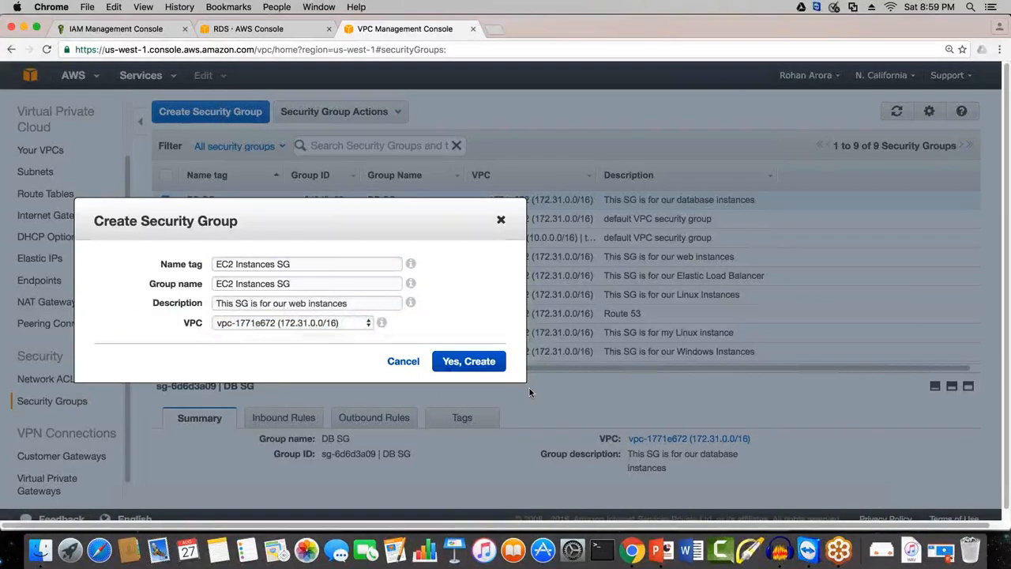
pyautogui.click(478, 367)
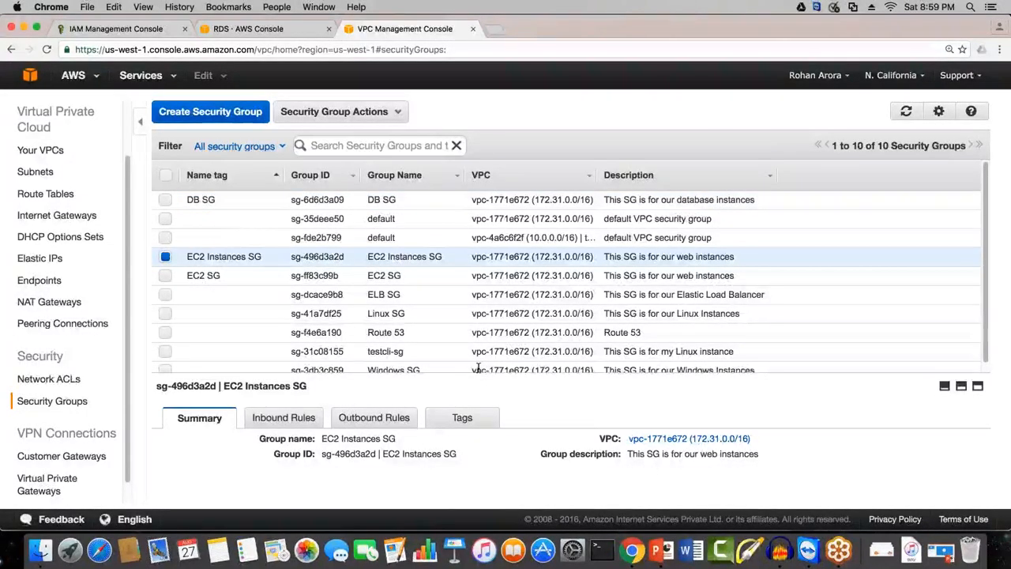
# Step: Switch to the PowerPoint presentation on Virtual Private Clouds (VPCs) and Amazon RDS and start its slide show from the first slide
pyautogui.rightClick(660, 551)
pyautogui.click(720, 426)
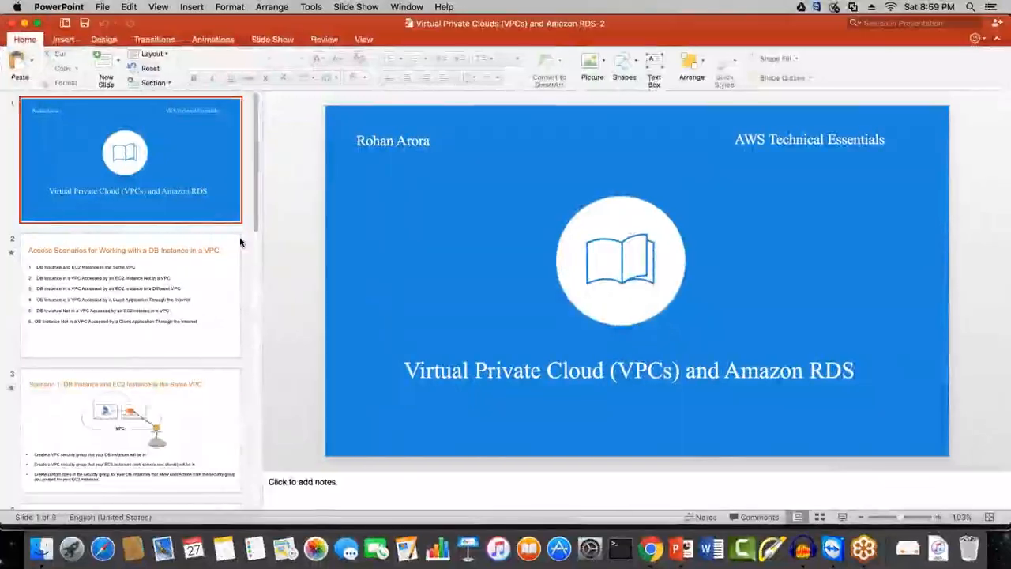
pyautogui.click(191, 321)
pyautogui.click(178, 216)
pyautogui.click(839, 515)
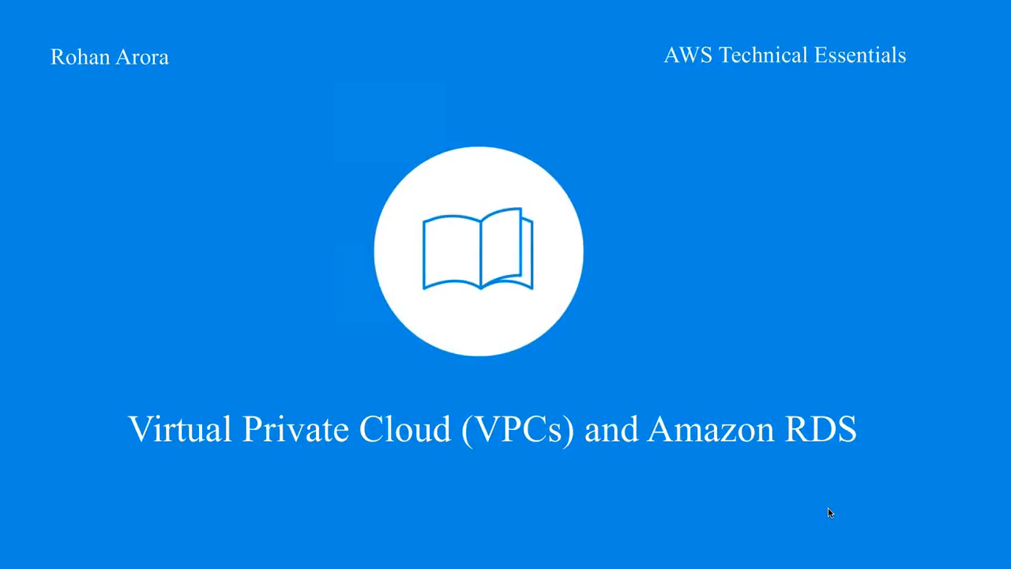
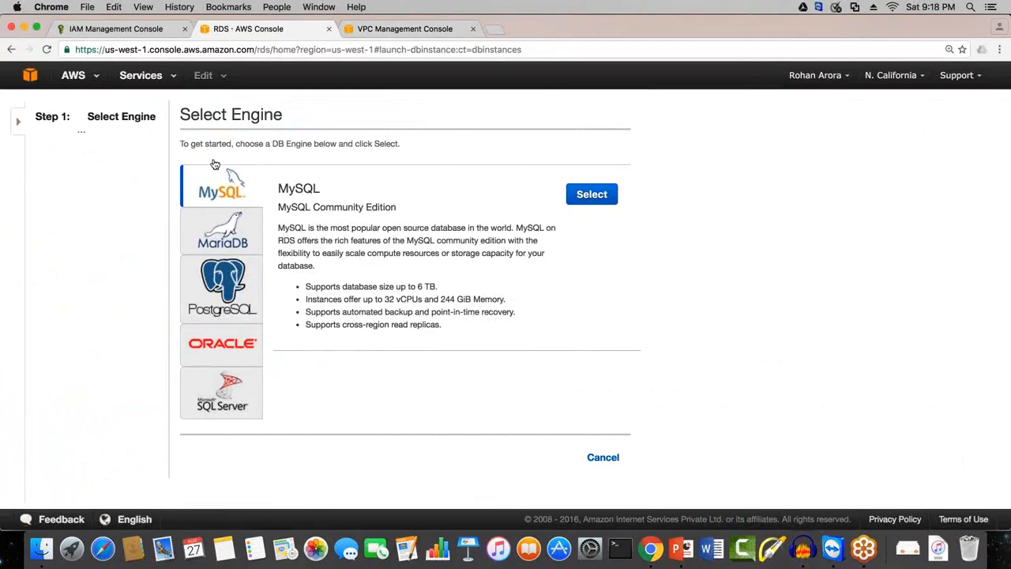
# Step: Compare the descriptions of the available DB engines, including MariaDB, PostgreSQL, SQL Server, Oracle and MySQL
pyautogui.click(224, 241)
pyautogui.click(222, 288)
pyautogui.click(222, 392)
pyautogui.click(222, 345)
pyautogui.click(233, 300)
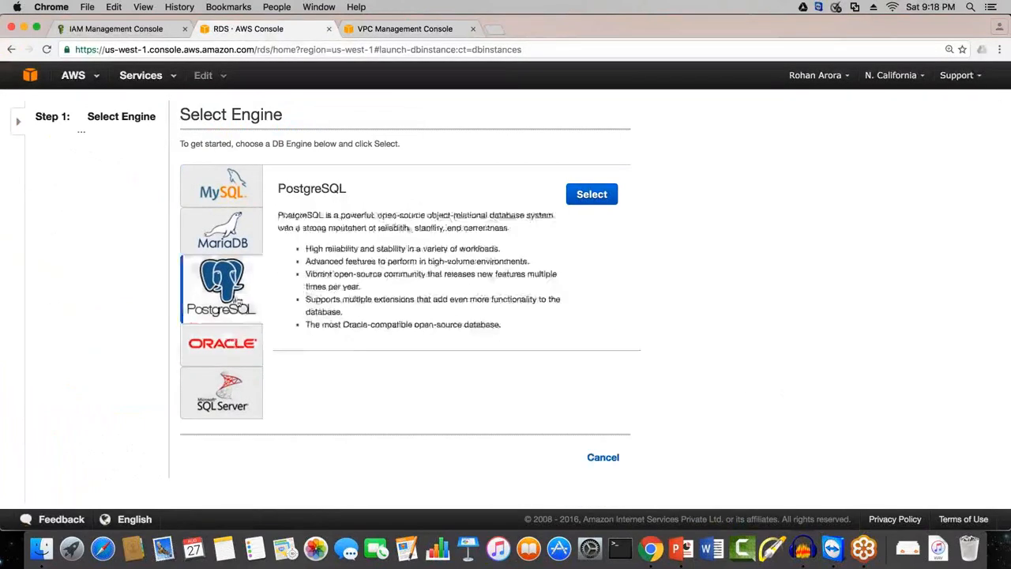
pyautogui.click(229, 233)
pyautogui.click(225, 187)
pyautogui.click(240, 237)
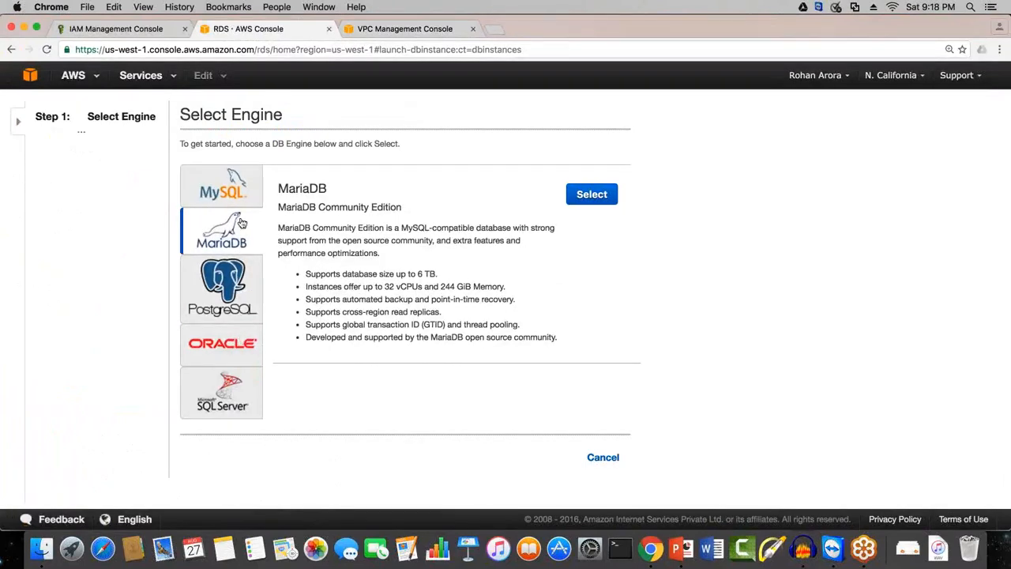
# Step: Choose MySQL Community Edition as the DB engine for the new instance and continue to the production-use question
pyautogui.click(244, 194)
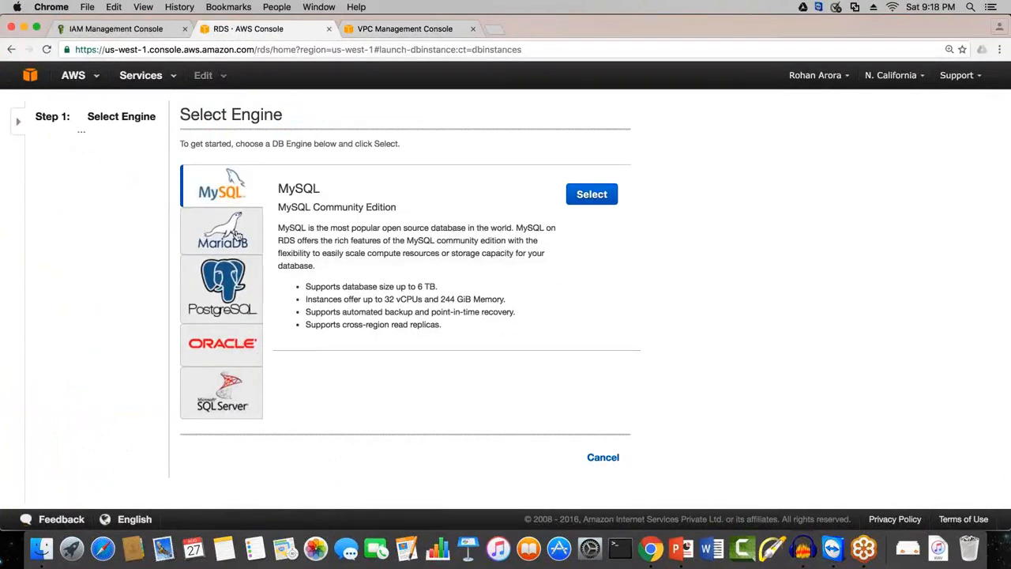
pyautogui.moveTo(265, 144); pyautogui.dragTo(345, 145)
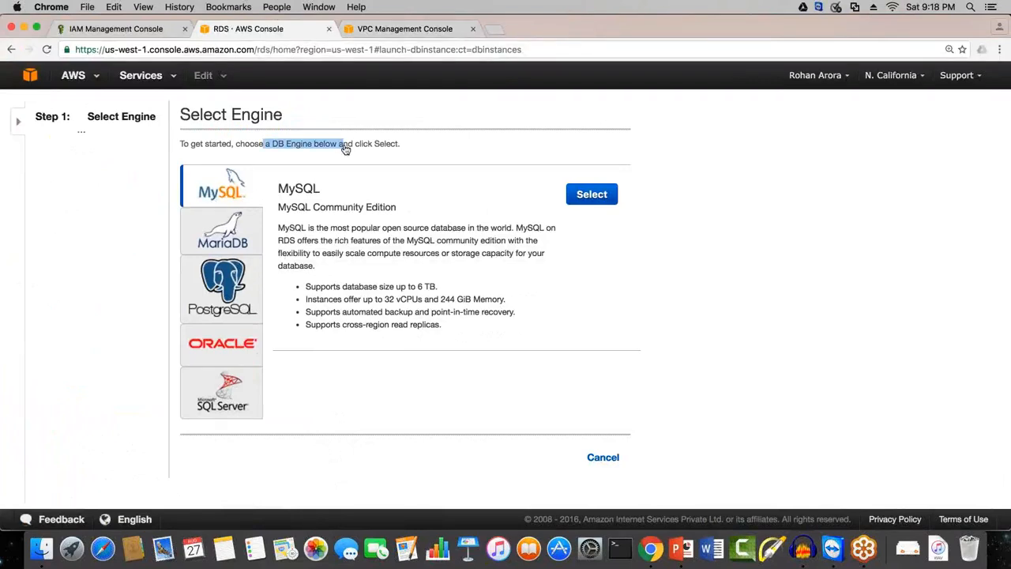
pyautogui.click(593, 195)
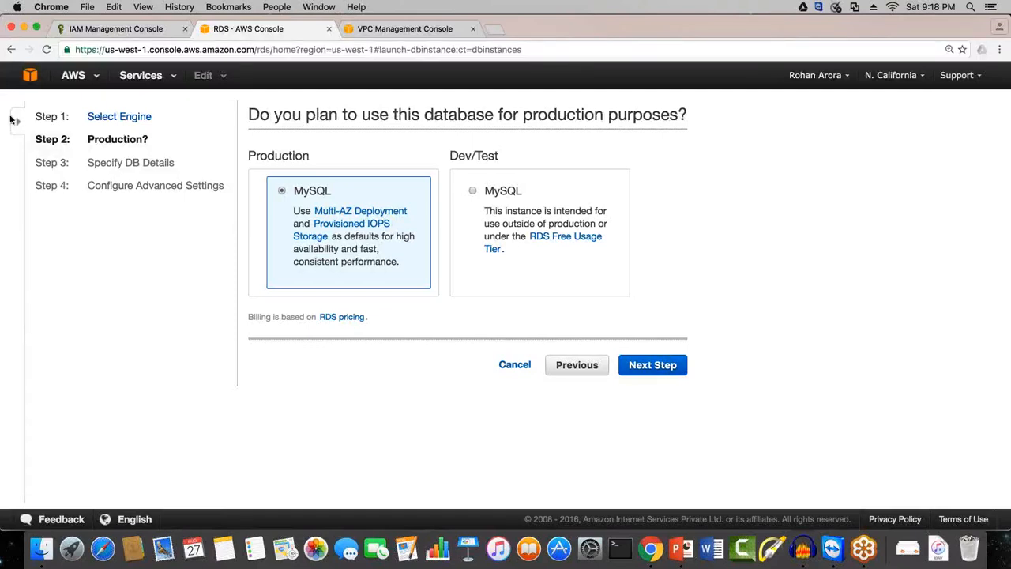
# Step: Choose the Dev/Test MySQL option instead of Production for the database and continue to the DB details
pyautogui.moveTo(293, 116); pyautogui.dragTo(695, 116)
pyautogui.click(266, 115)
pyautogui.click(516, 116)
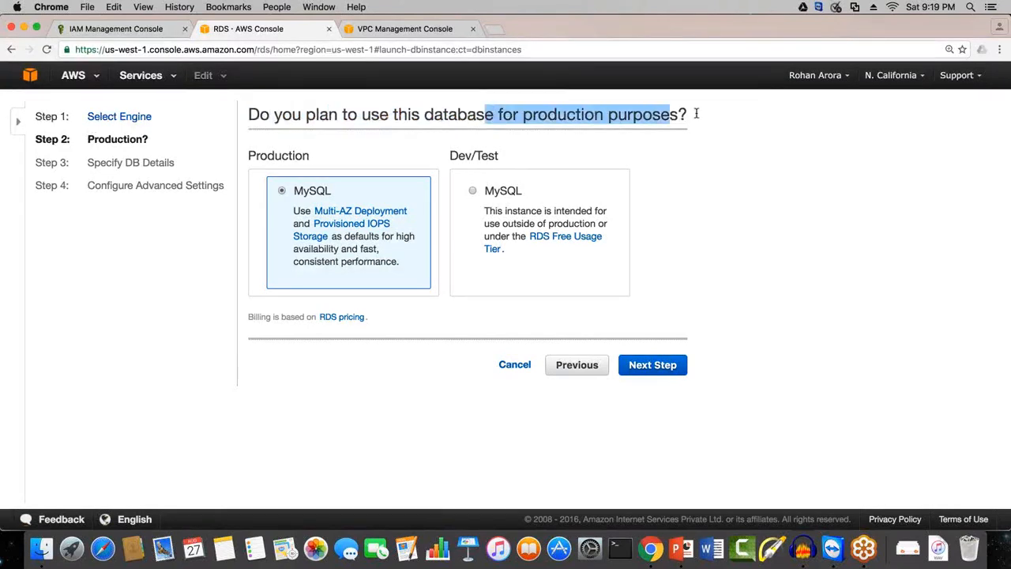
pyautogui.click(712, 117)
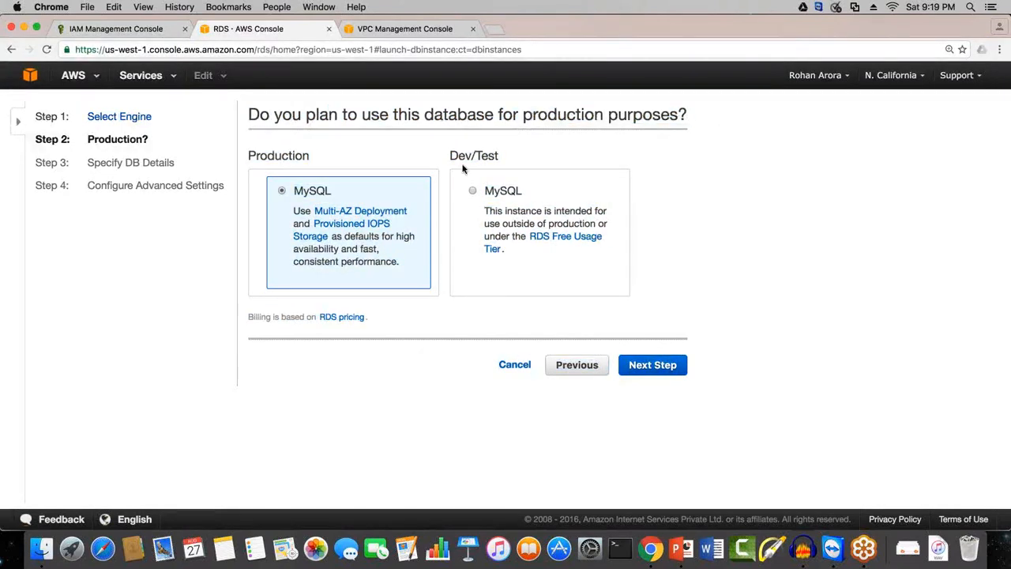
pyautogui.moveTo(311, 156); pyautogui.dragTo(562, 156)
pyautogui.click(562, 156)
pyautogui.moveTo(314, 158); pyautogui.dragTo(248, 158)
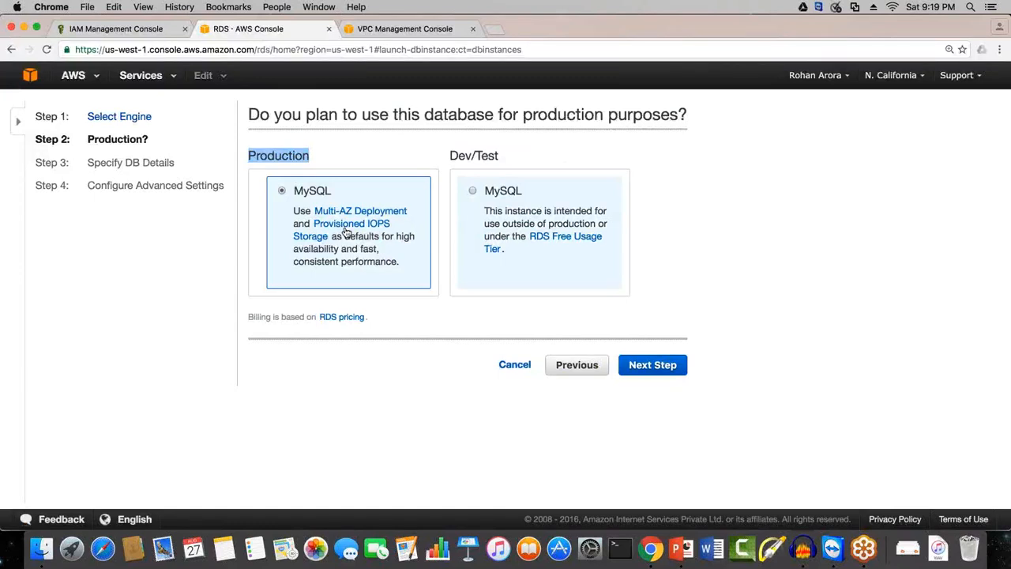
pyautogui.click(472, 191)
pyautogui.moveTo(451, 156); pyautogui.dragTo(522, 149)
pyautogui.click(695, 295)
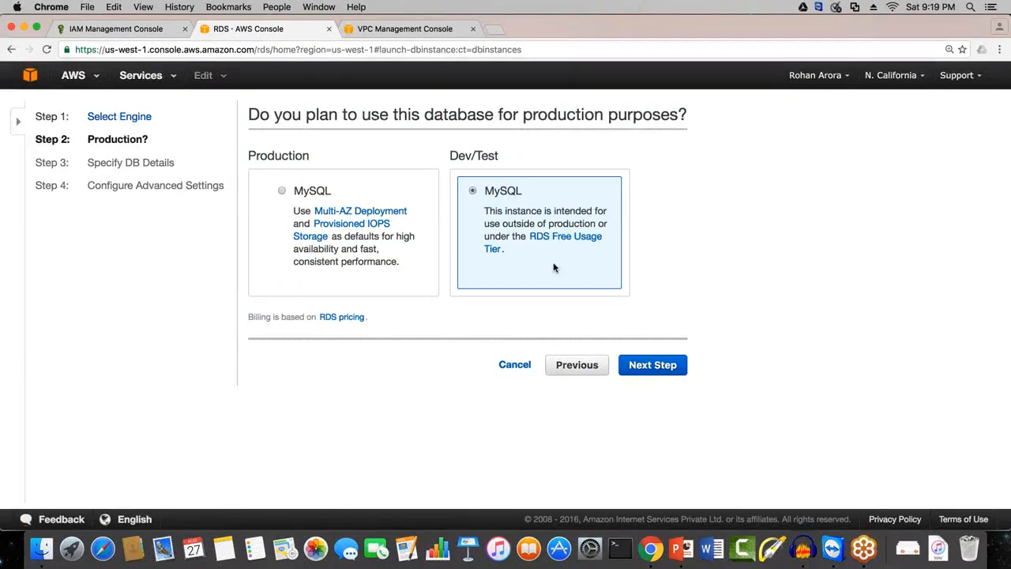
pyautogui.press('Return')
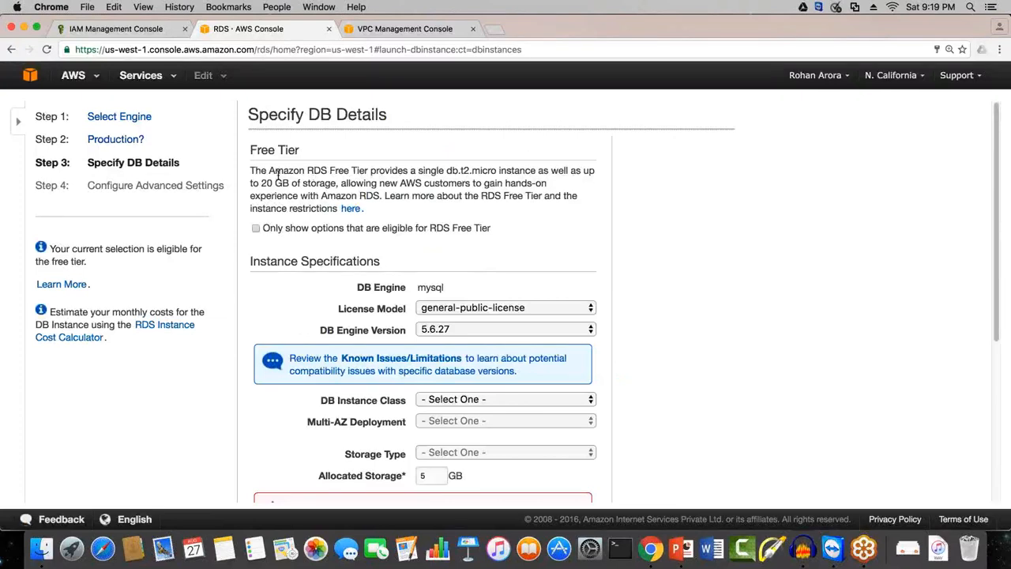
# Step: Review the free tier terms, keeping general-public-license as the license model and 5.6.27 as the DB engine version
pyautogui.moveTo(267, 171); pyautogui.dragTo(360, 183)
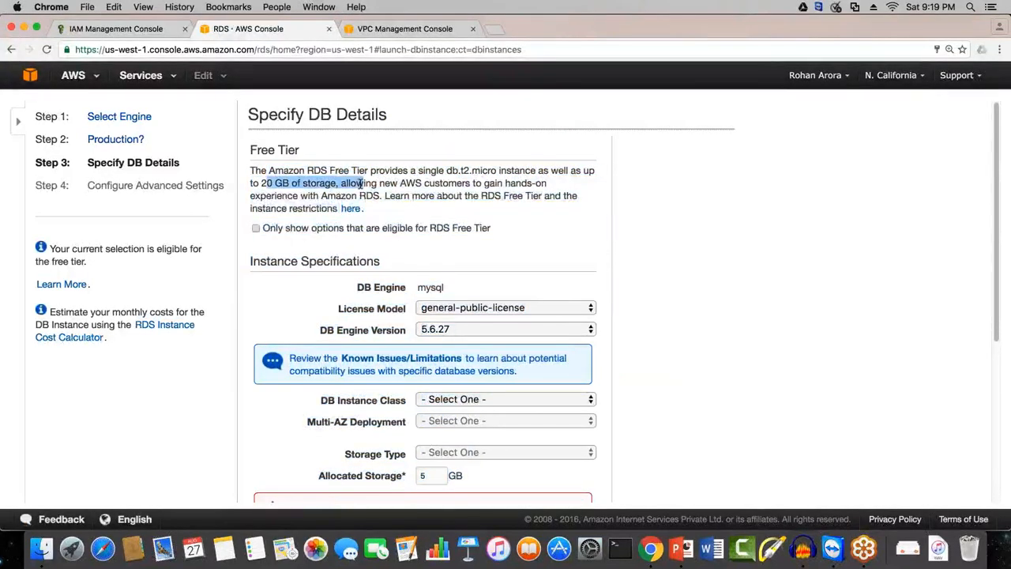
pyautogui.moveTo(446, 171); pyautogui.dragTo(499, 170)
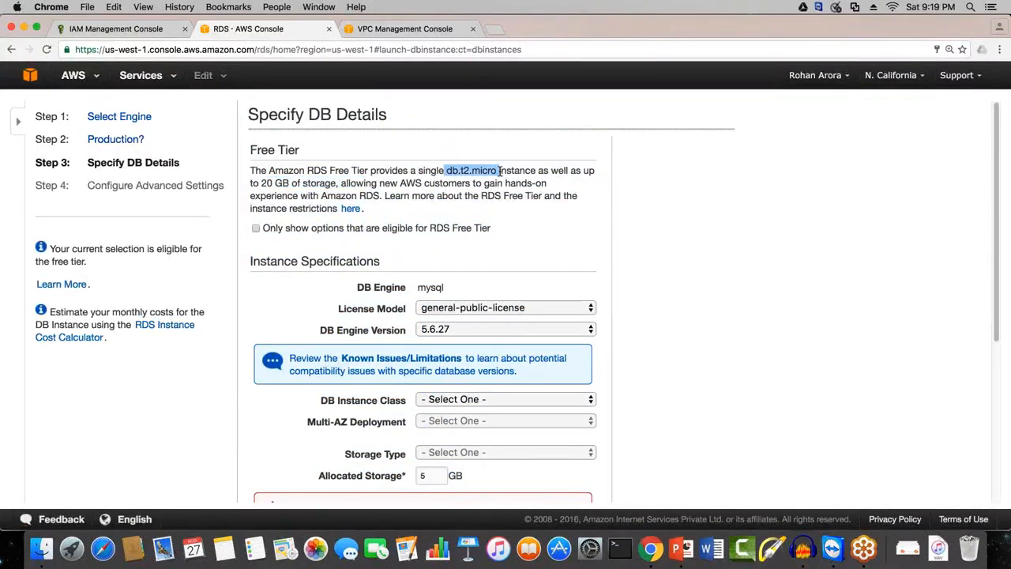
pyautogui.moveTo(261, 183); pyautogui.dragTo(335, 183)
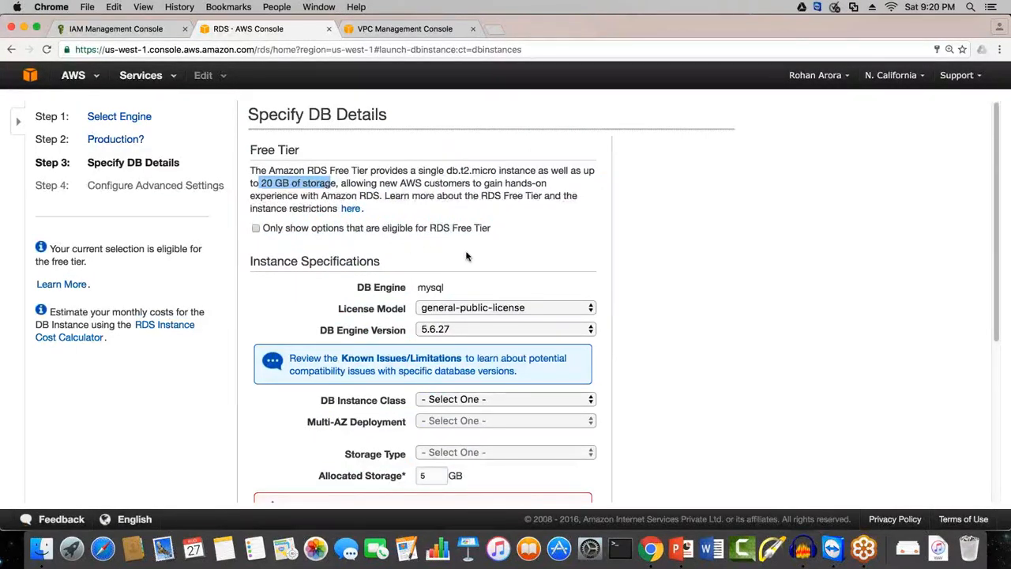
pyautogui.scroll(-3, 466, 255)
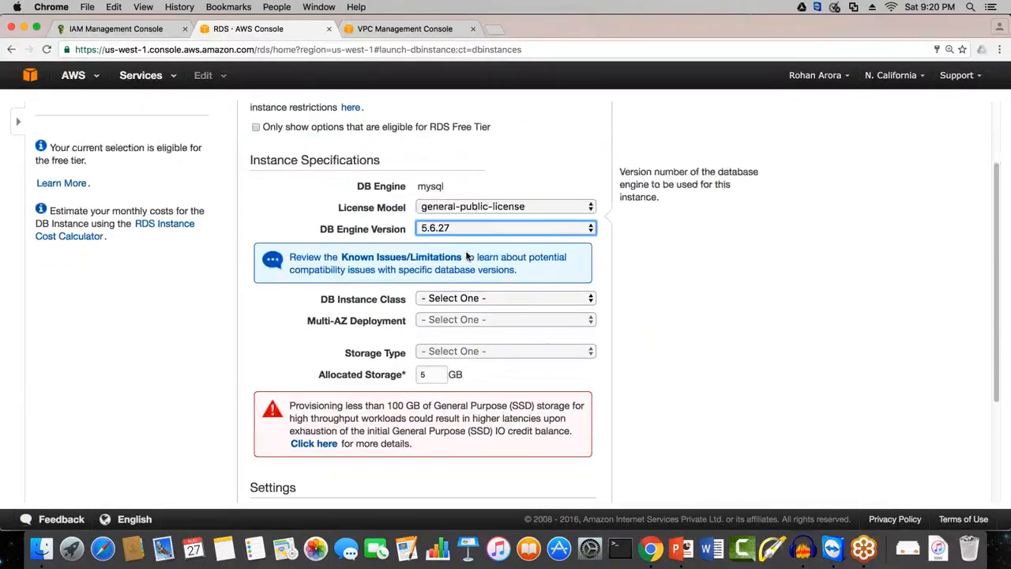
pyautogui.tripleClick(371, 188)
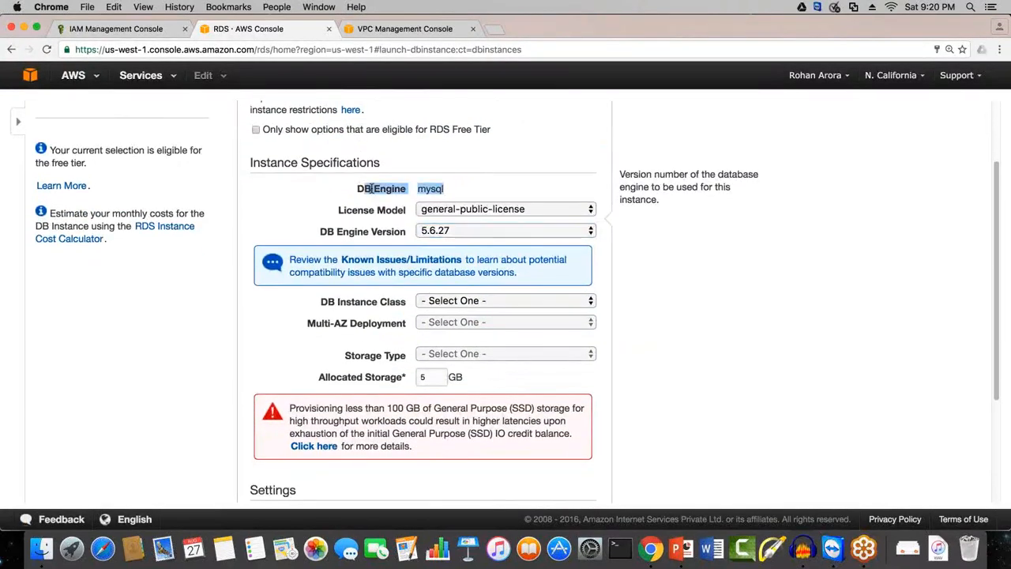
pyautogui.click(371, 188)
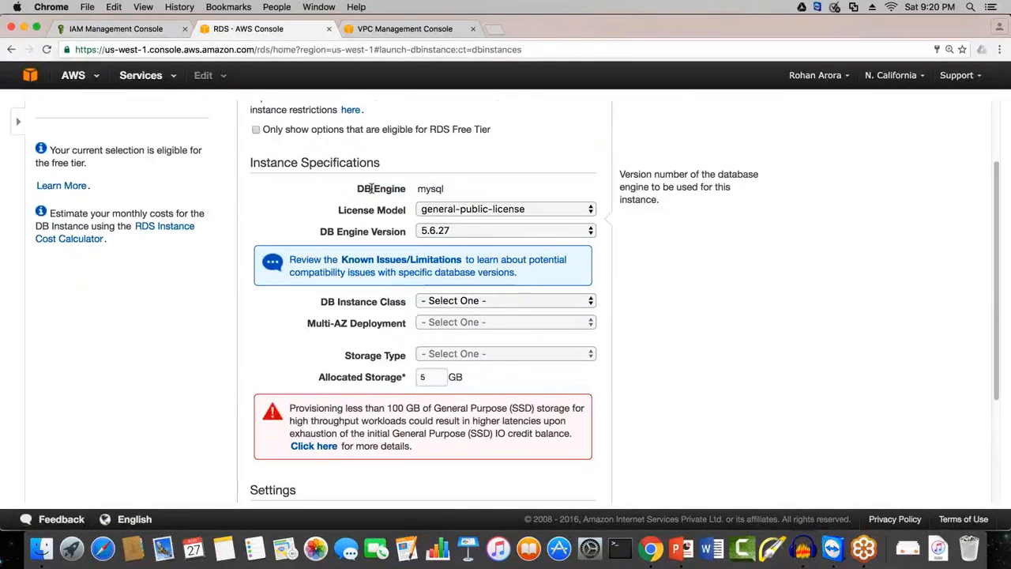
pyautogui.click(440, 210)
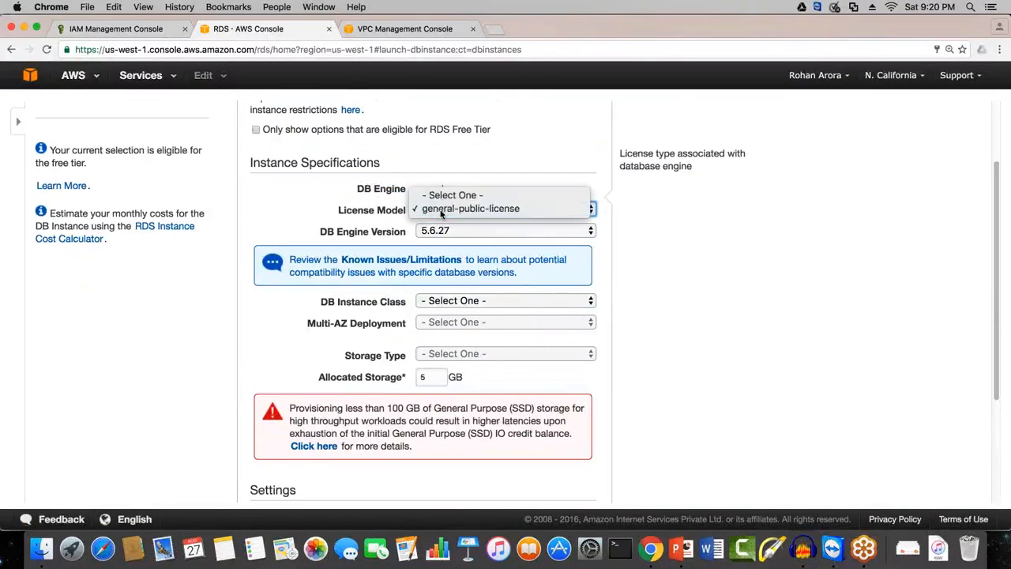
pyautogui.click(441, 210)
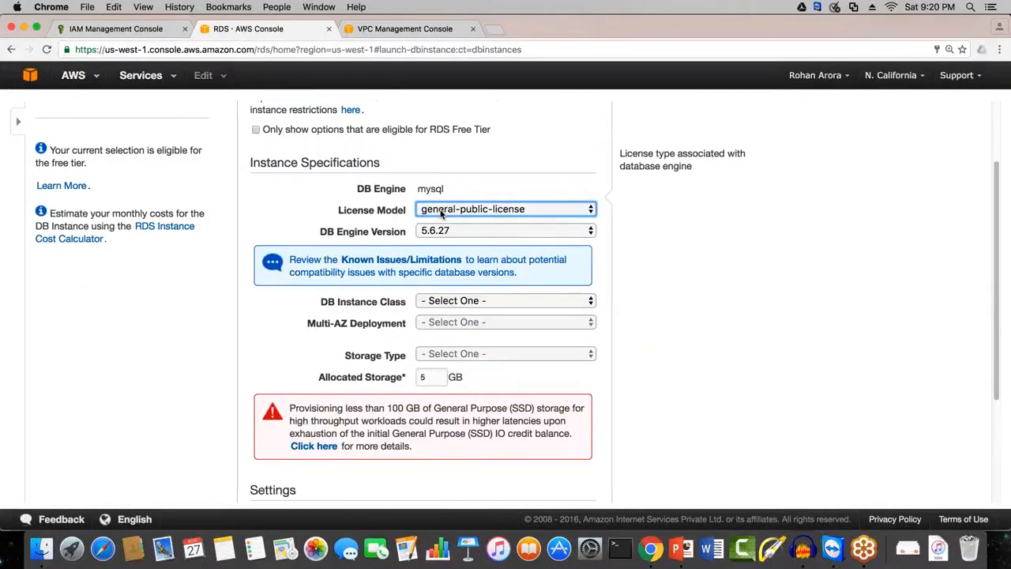
pyautogui.click(439, 231)
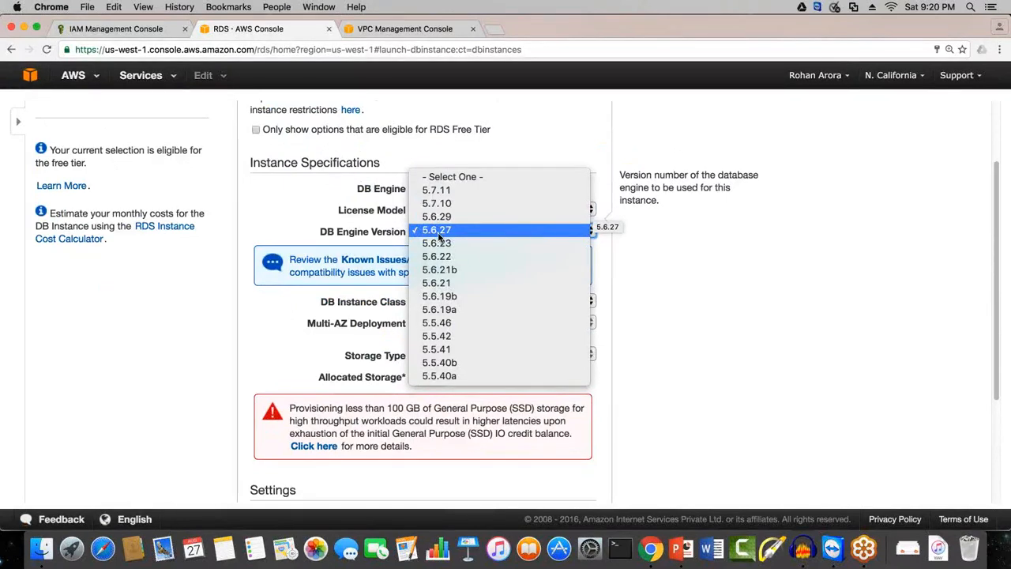
pyautogui.click(439, 230)
pyautogui.click(444, 231)
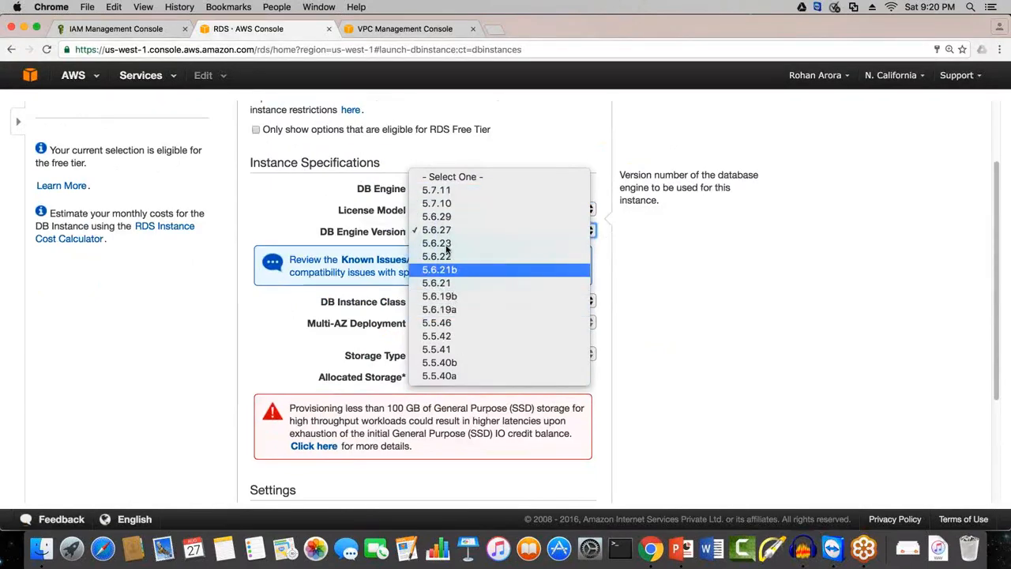
pyautogui.click(435, 230)
# Step: Set the DB instance class to db.t2.micro with 1 vCPU and 1 GiB RAM
pyautogui.click(423, 302)
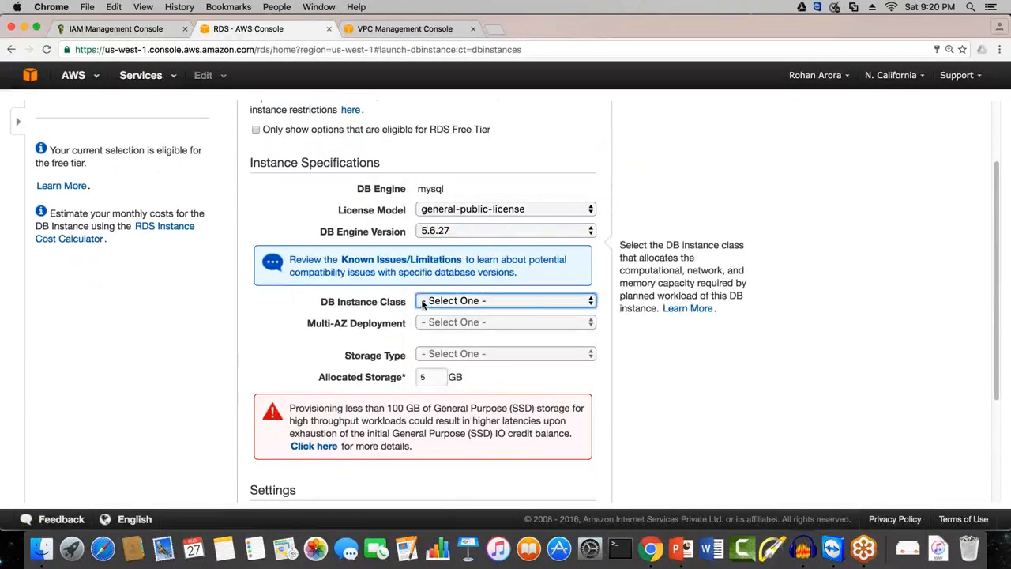
pyautogui.click(425, 302)
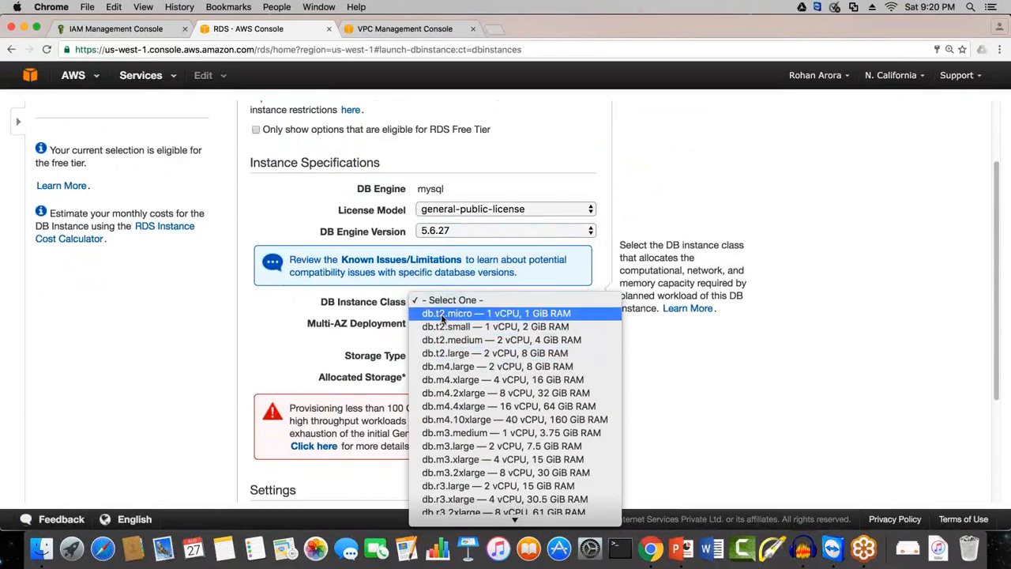
pyautogui.click(443, 314)
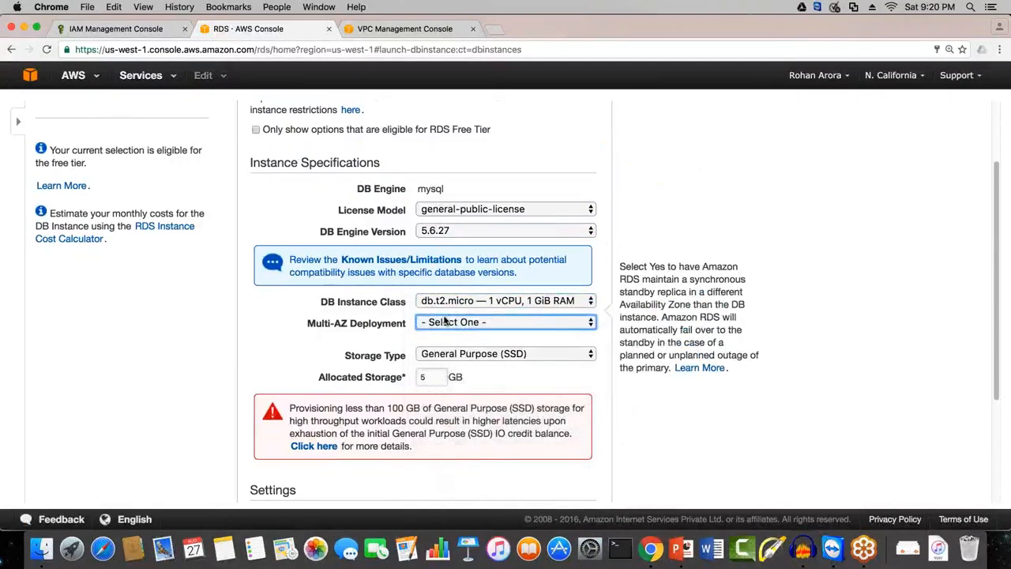
# Step: Set Multi-AZ Deployment to No for the MySQL instance
pyautogui.click(297, 343)
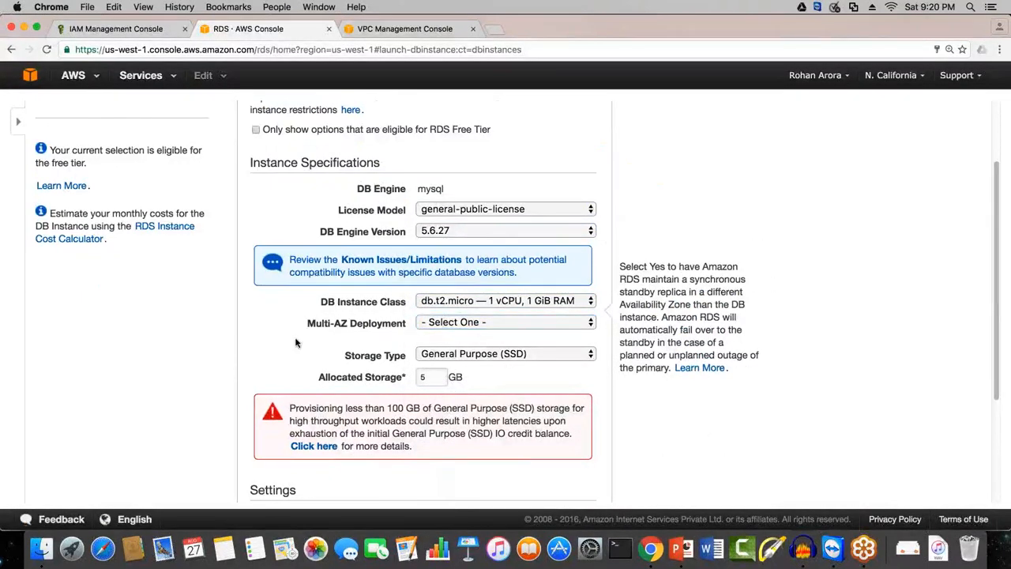
pyautogui.scroll(-1, 295, 341)
pyautogui.click(442, 300)
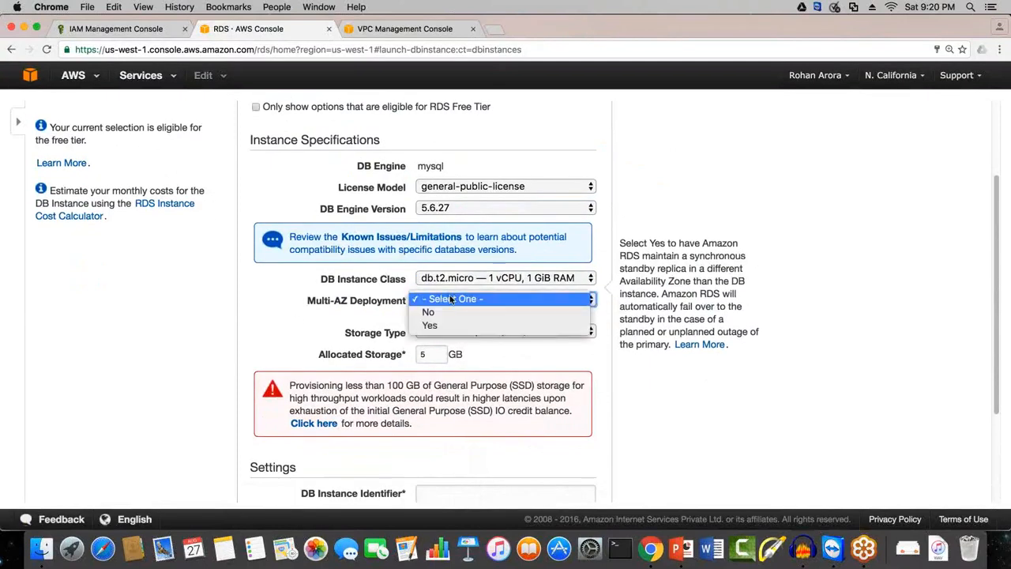
pyautogui.click(263, 303)
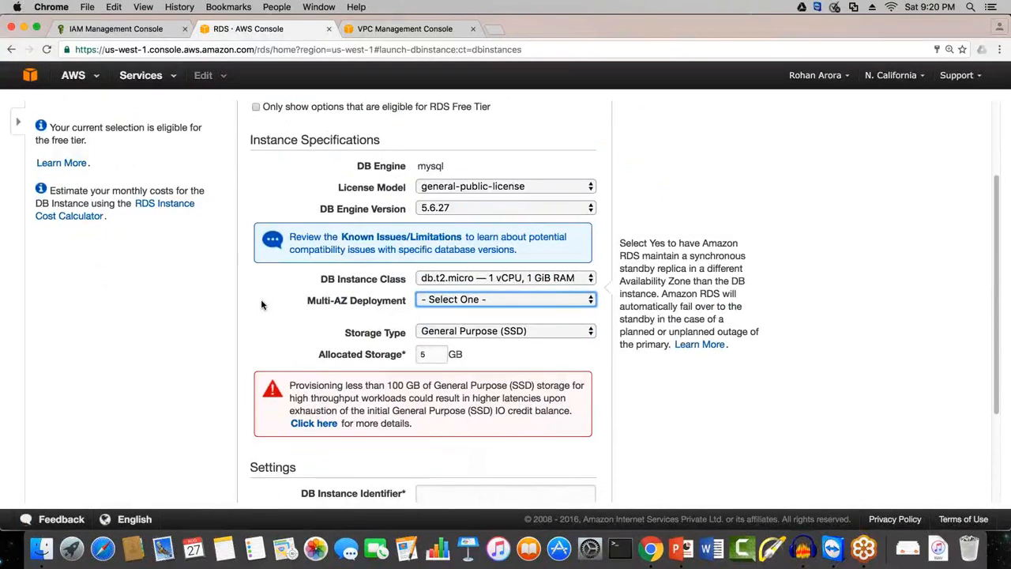
pyautogui.click(474, 300)
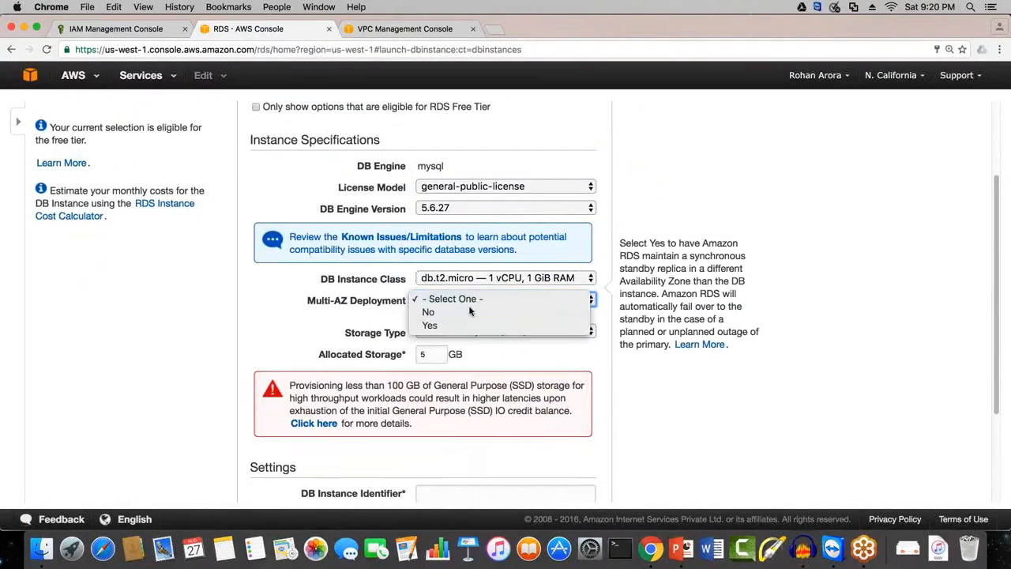
pyautogui.click(474, 311)
# Step: Keep General Purpose (SSD) as the storage type and set the allocated storage to 10 GB
pyautogui.click(513, 335)
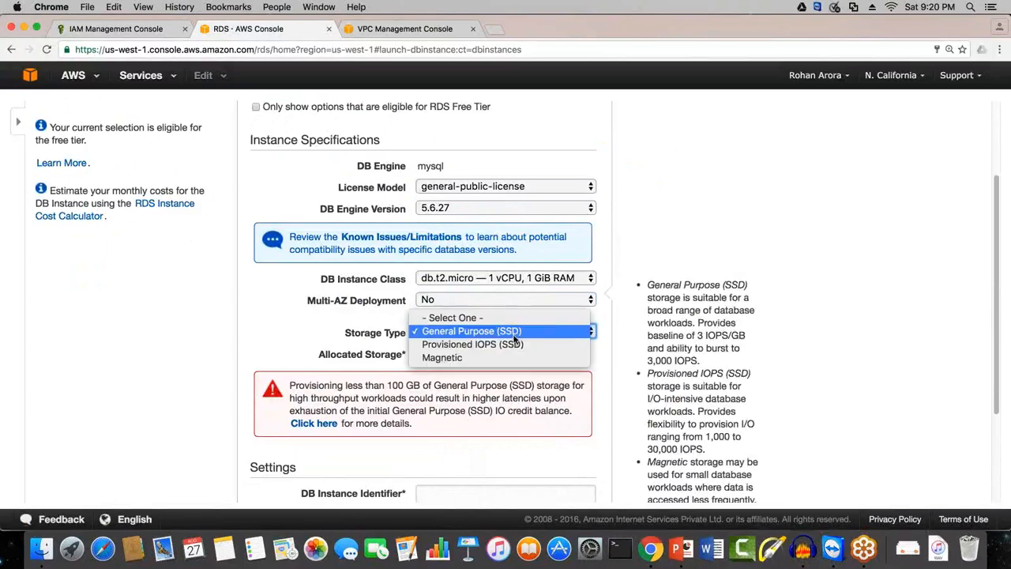
pyautogui.doubleClick(339, 335)
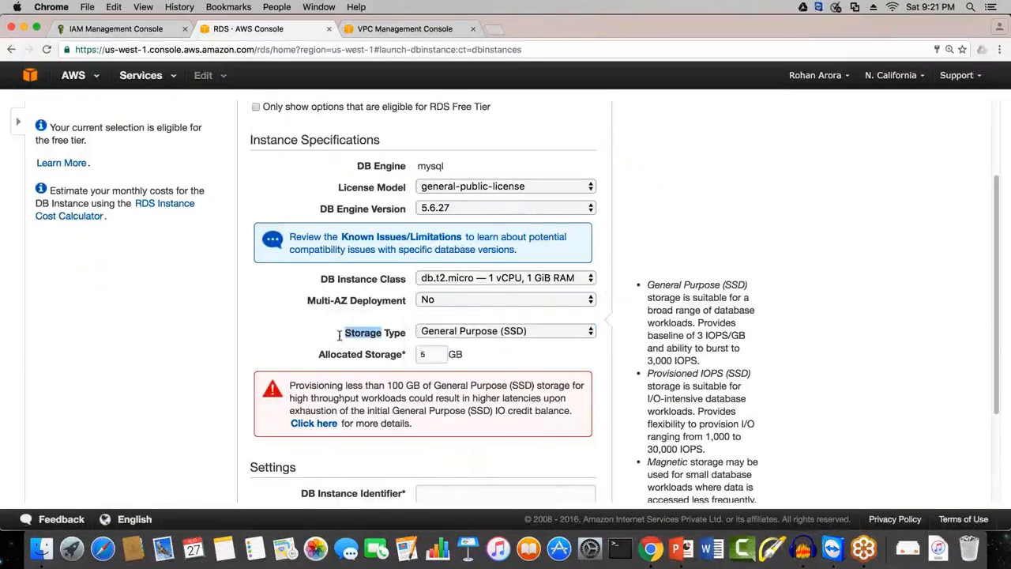
pyautogui.click(409, 333)
pyautogui.click(410, 334)
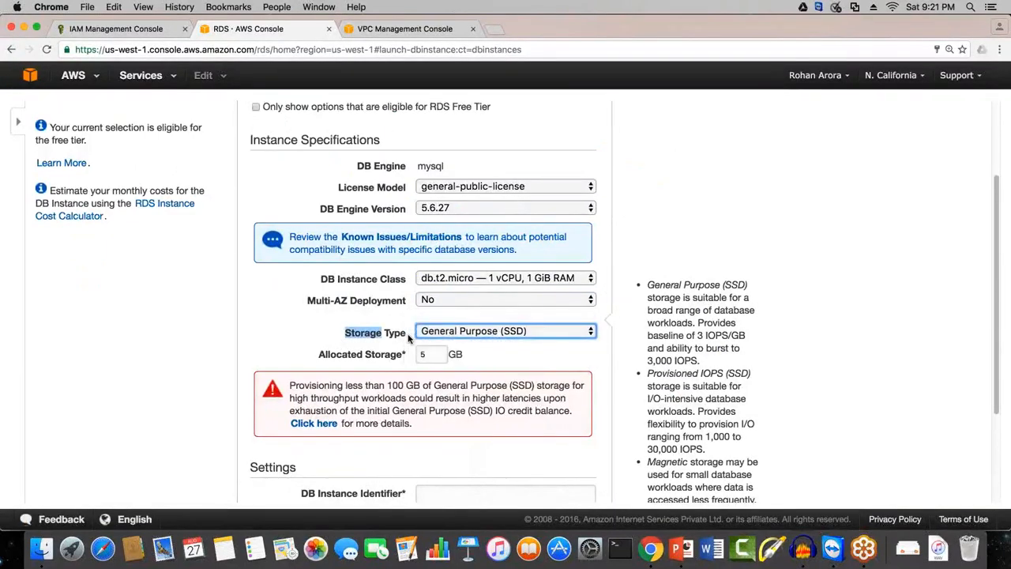
pyautogui.scroll(-1, 410, 338)
pyautogui.click(481, 316)
pyautogui.moveTo(436, 309); pyautogui.dragTo(395, 313)
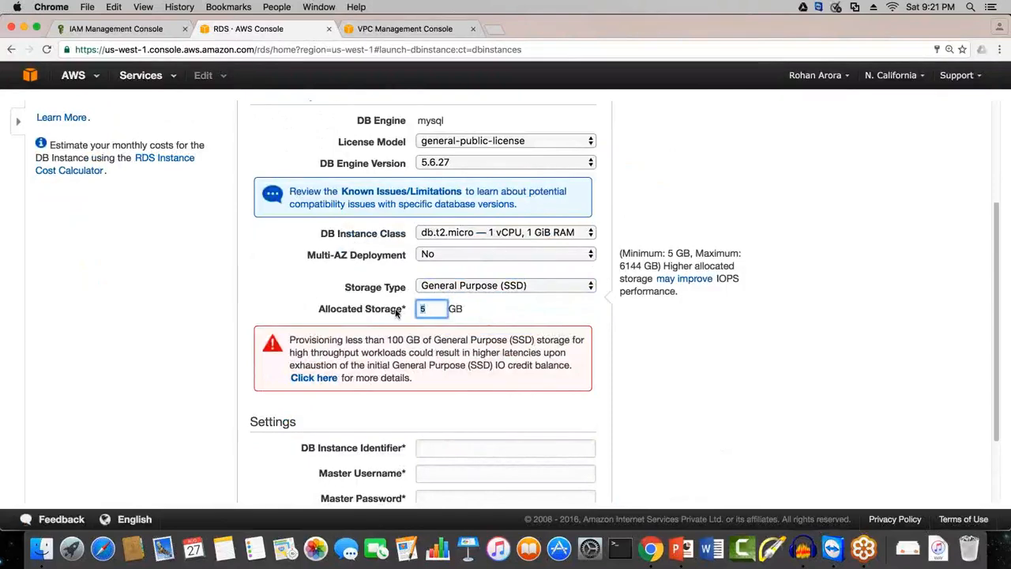
pyautogui.write('10')
pyautogui.click(396, 313)
pyautogui.scroll(-1, 442, 300)
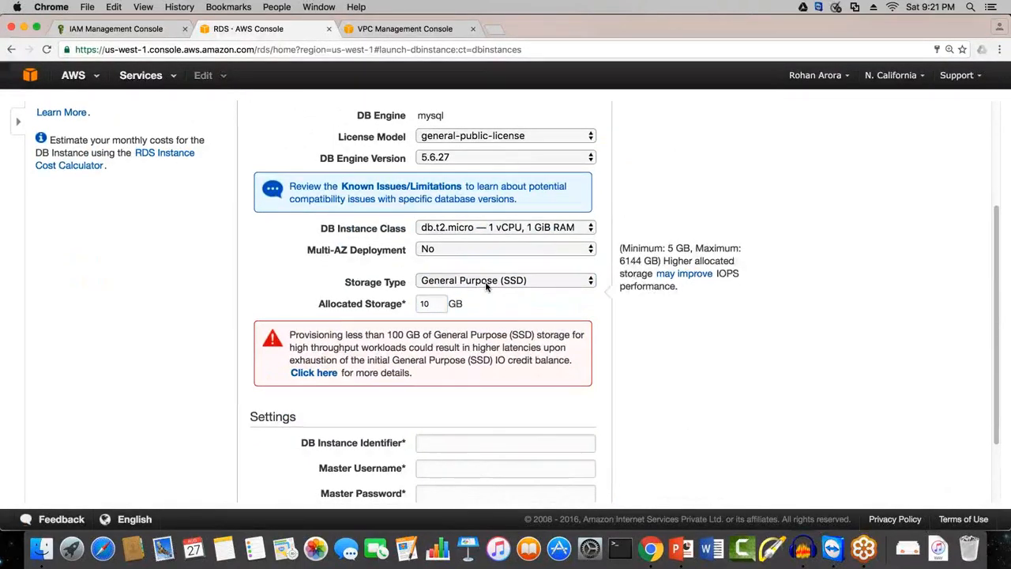
pyautogui.click(486, 287)
pyautogui.click(486, 288)
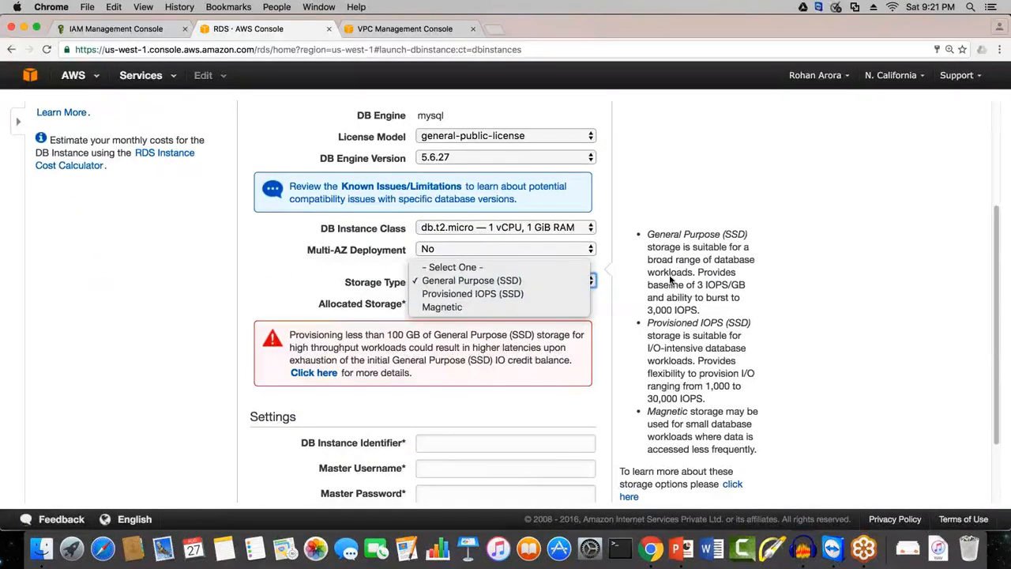
pyautogui.click(598, 289)
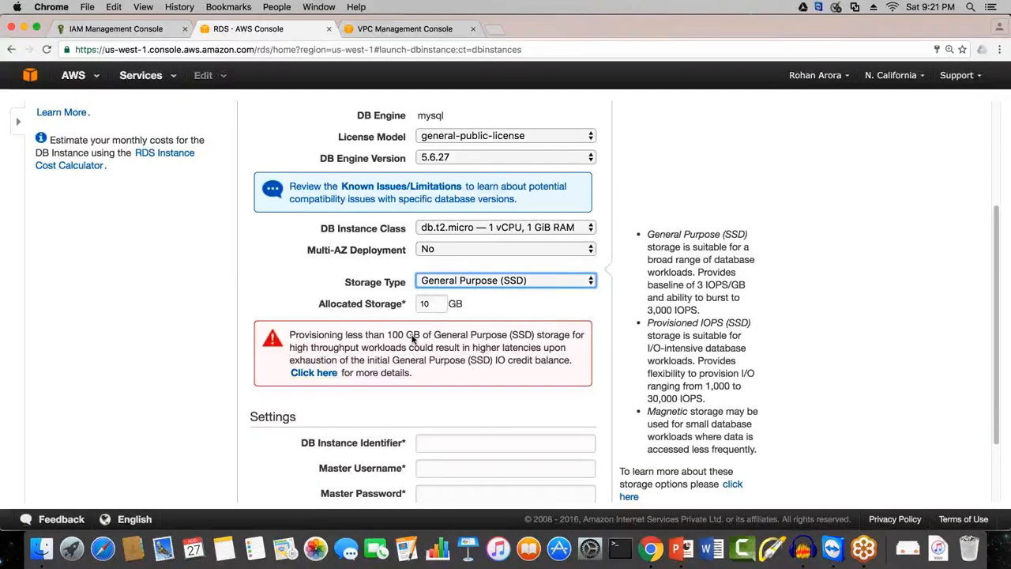
# Step: Set the DB Instance Identifier to mysql-west1-db in the instance settings
pyautogui.scroll(-1, 412, 338)
pyautogui.scroll(-3, 411, 338)
pyautogui.moveTo(296, 323); pyautogui.dragTo(255, 323)
pyautogui.moveTo(303, 351); pyautogui.dragTo(402, 352)
pyautogui.click(383, 348)
pyautogui.tripleClick(407, 348)
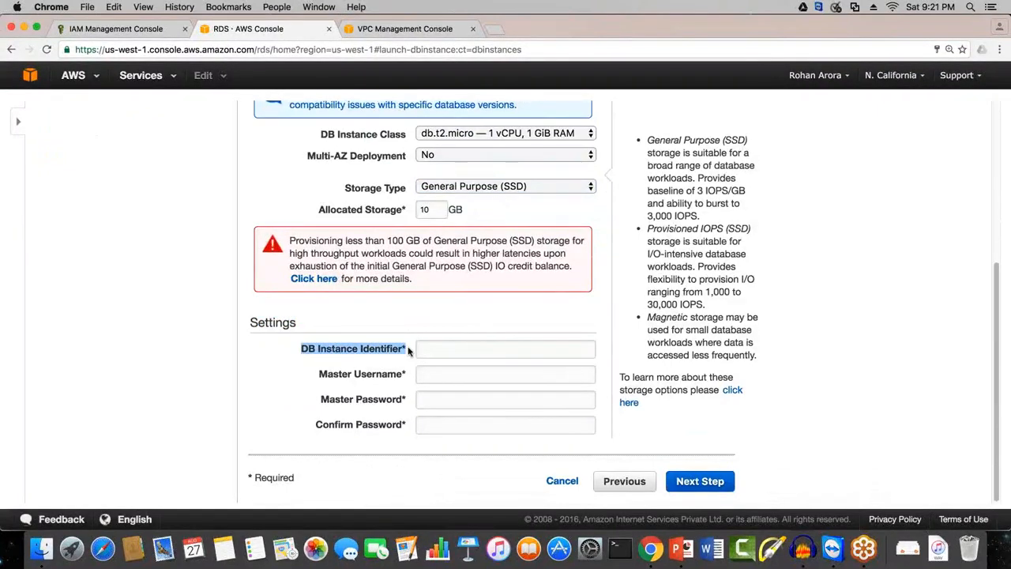
pyautogui.click(406, 351)
pyautogui.press('Down')
pyautogui.press('Return')
pyautogui.tripleClick(454, 353)
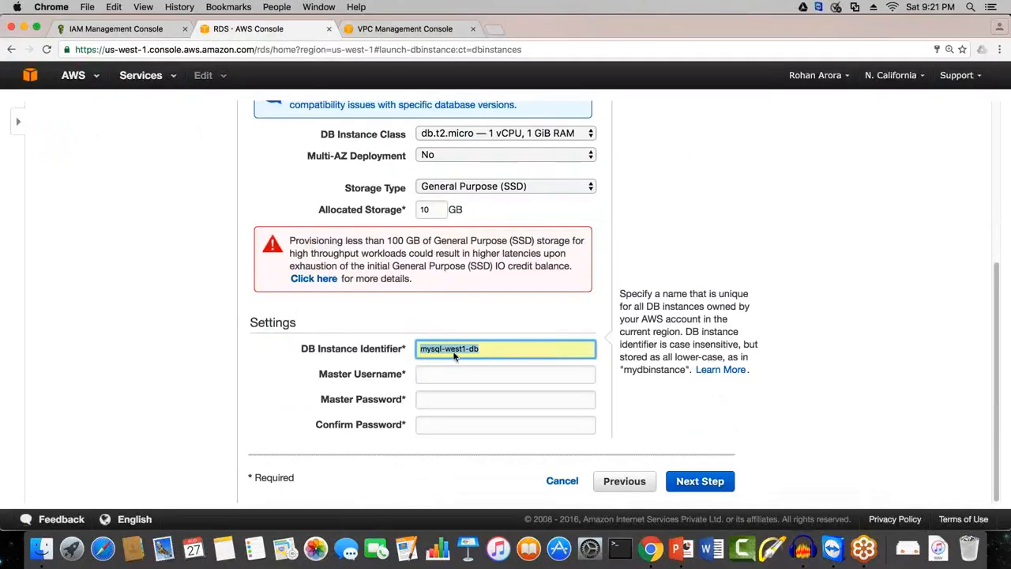
# Step: Fill in the master username for the DB instance from the saved login suggestion
pyautogui.click(478, 399)
pyautogui.click(433, 373)
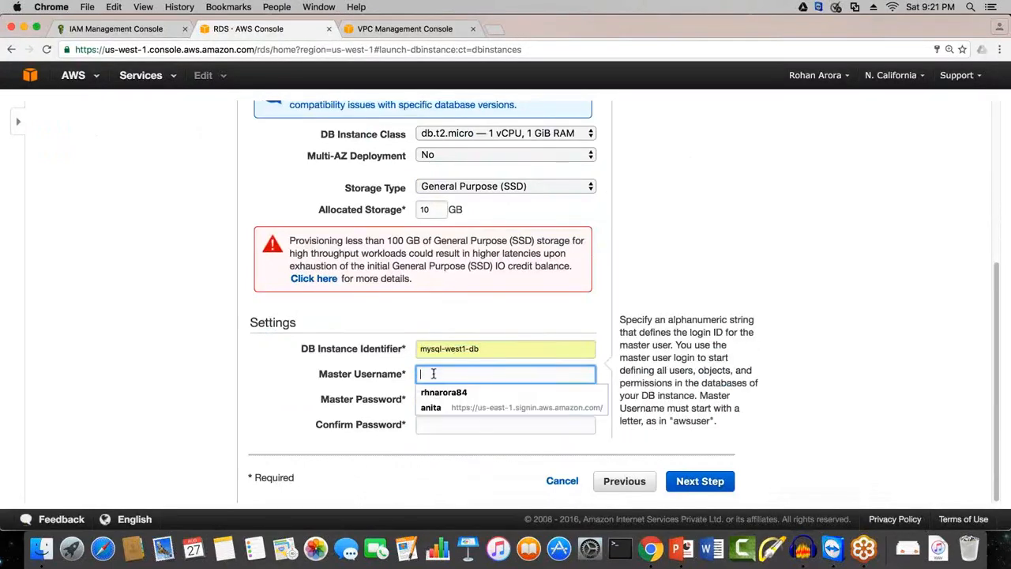
pyautogui.click(442, 393)
# Step: Replace the master password with a new one, repeat it in Confirm Password, and proceed to the advanced settings
pyautogui.doubleClick(446, 399)
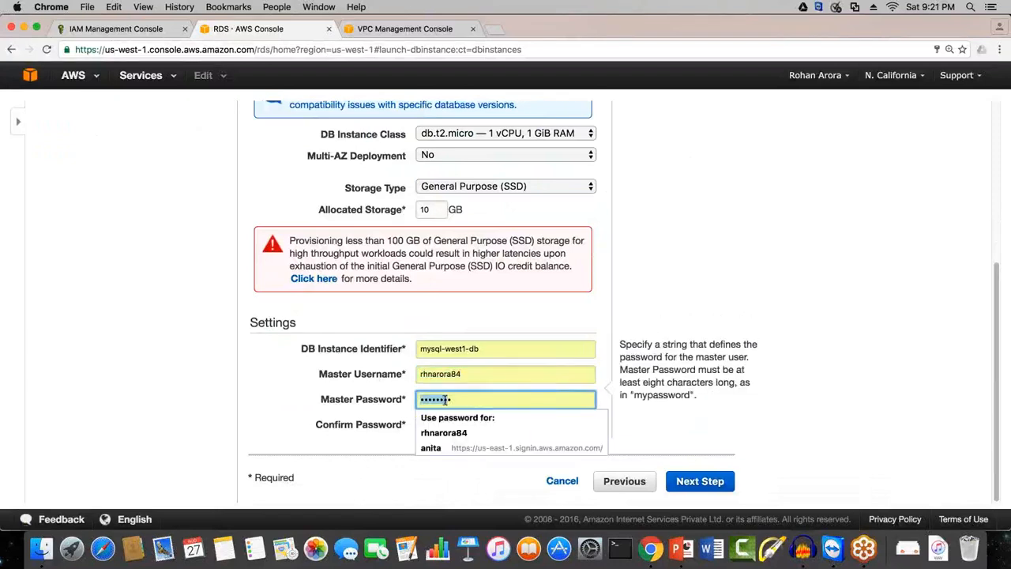
pyautogui.write('********')
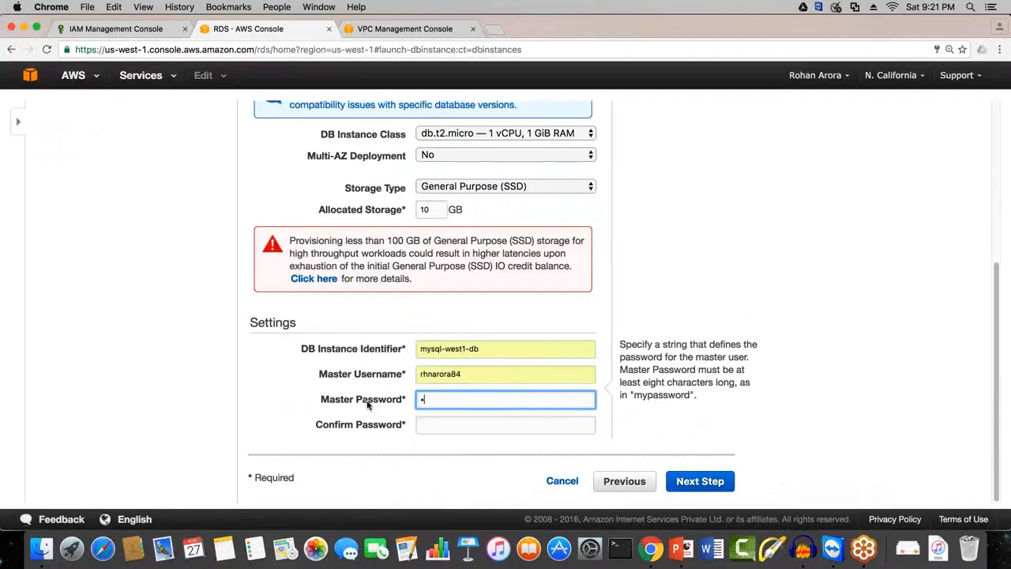
pyautogui.press('Tab')
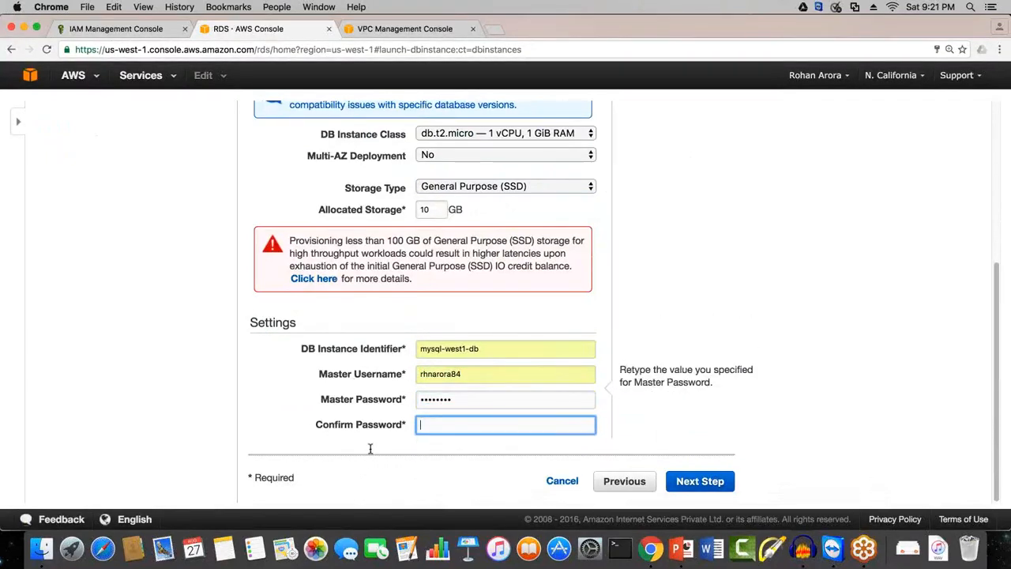
pyautogui.write('********')
pyautogui.click(370, 451)
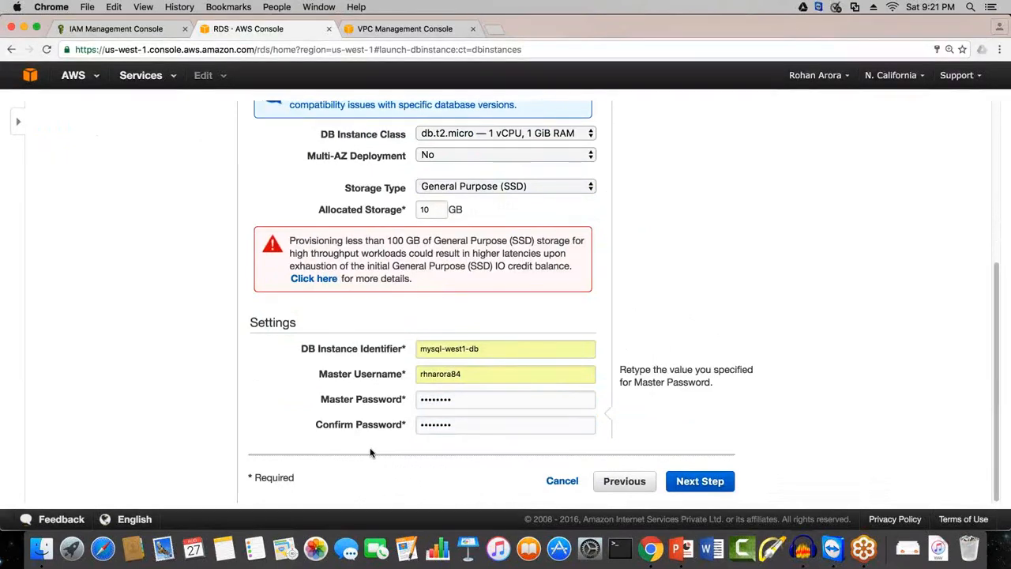
pyautogui.click(720, 488)
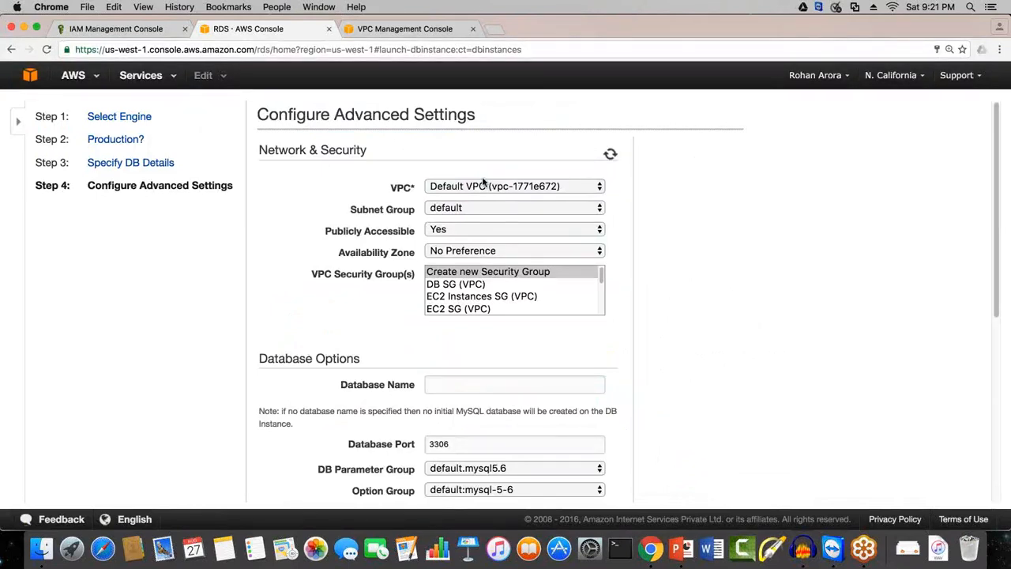
# Step: Keep the Default VPC and set the Subnet Group to test subnet group
pyautogui.click(456, 188)
pyautogui.click(458, 187)
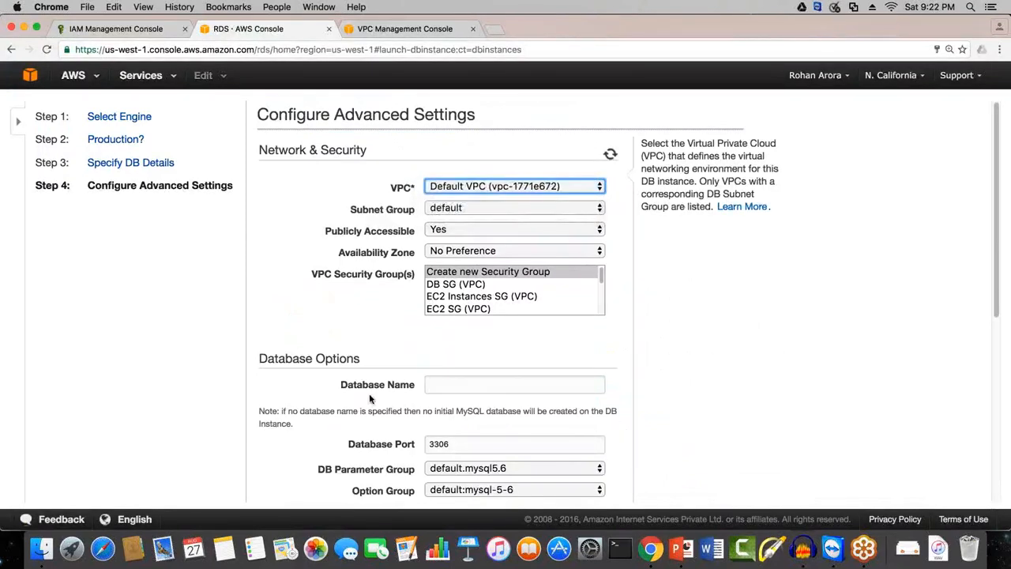
pyautogui.click(477, 210)
pyautogui.click(474, 222)
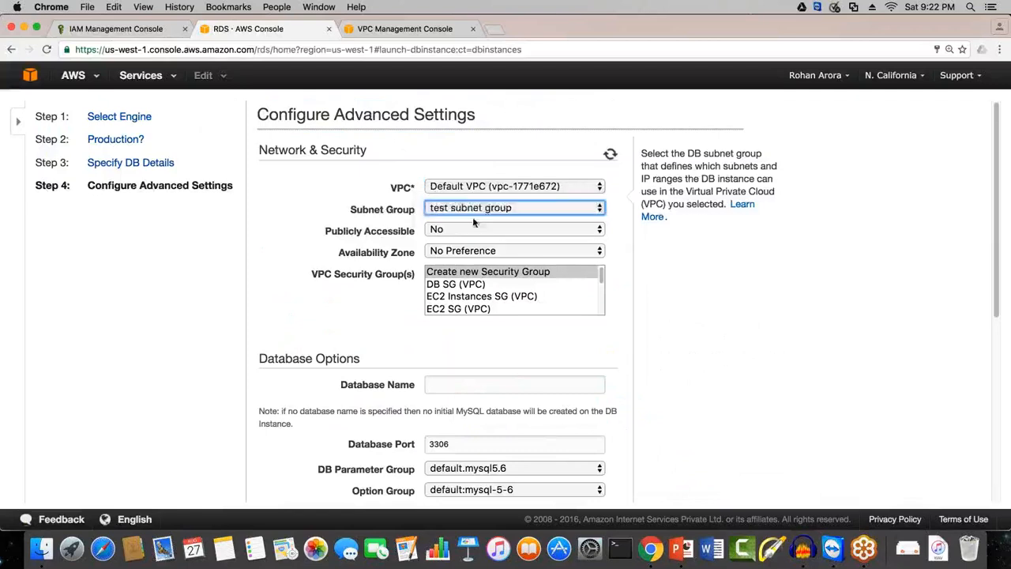
# Step: Review the Publicly Accessible options and set the DB instance to Yes
pyautogui.moveTo(325, 234); pyautogui.dragTo(401, 236)
pyautogui.click(402, 236)
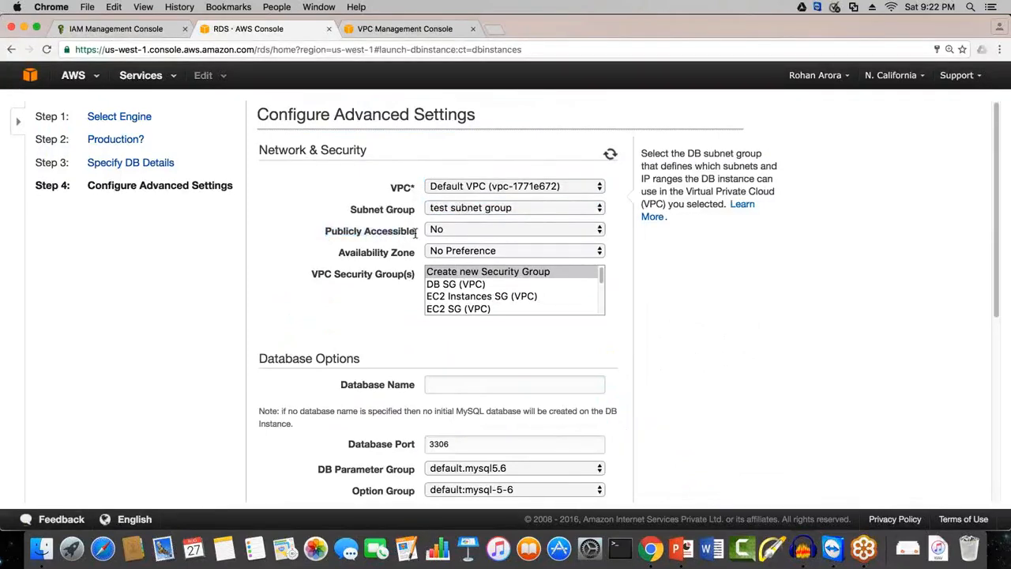
pyautogui.tripleClick(415, 236)
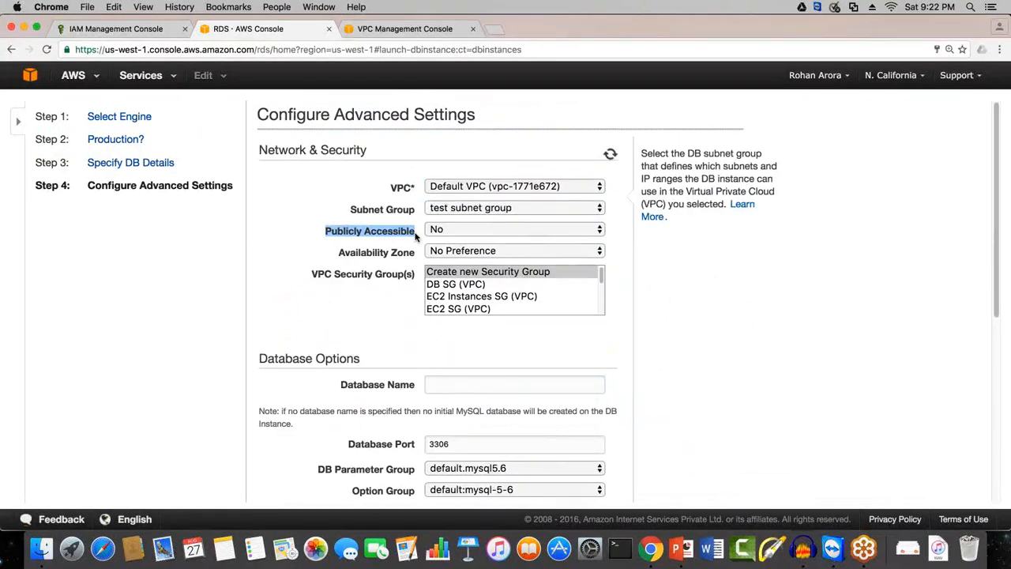
pyautogui.click(466, 228)
pyautogui.click(473, 221)
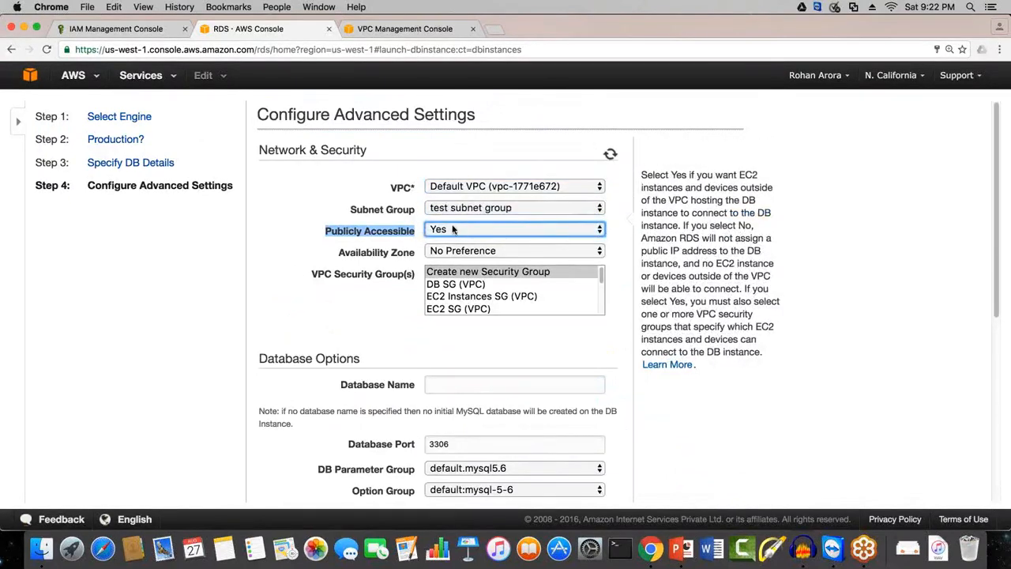
pyautogui.click(453, 228)
pyautogui.click(443, 238)
pyautogui.click(451, 231)
pyautogui.click(411, 308)
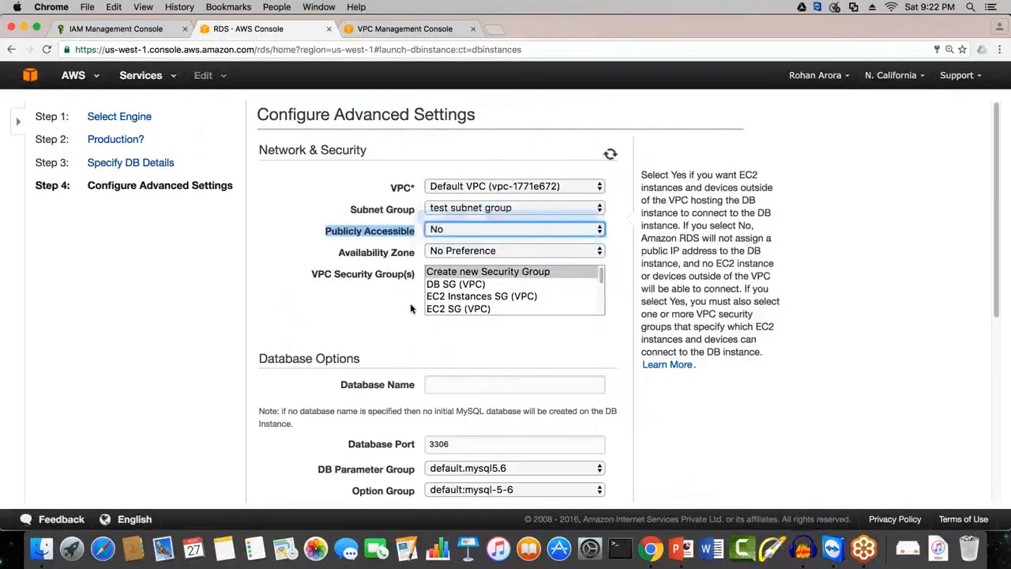
pyautogui.click(374, 306)
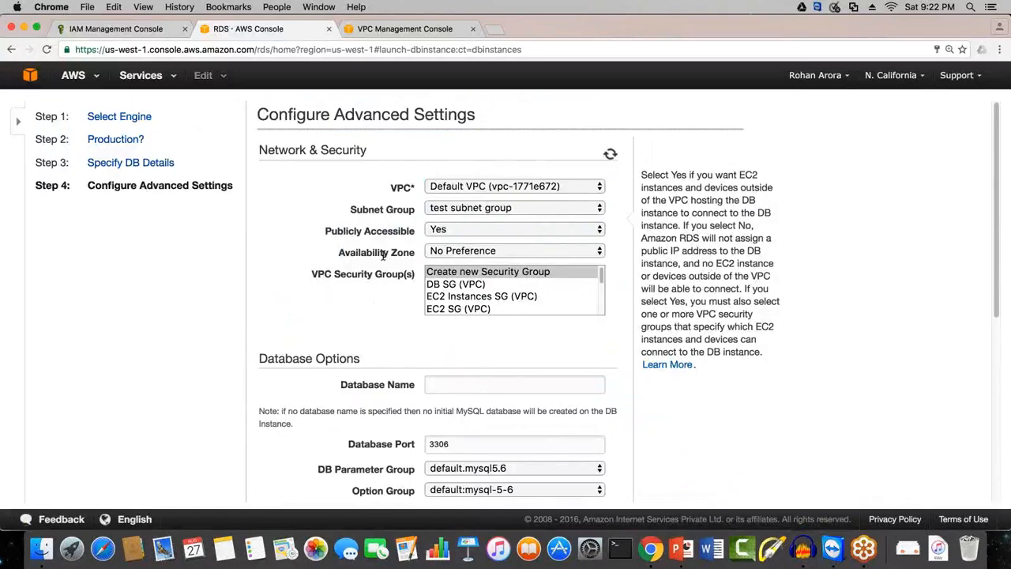
# Step: Look through the Availability Zone choices and set the zone to us-west-1b
pyautogui.click(467, 254)
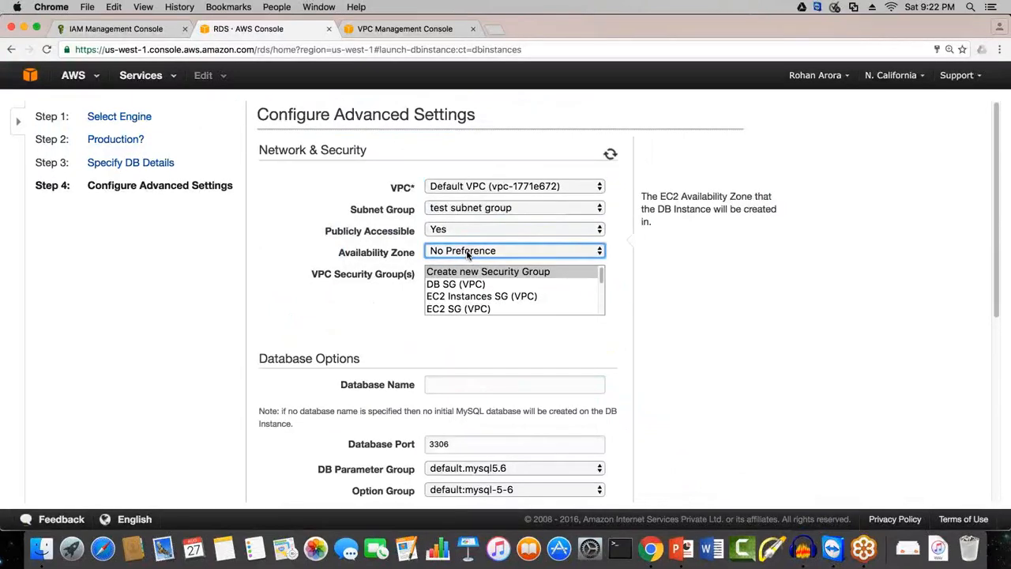
pyautogui.click(466, 253)
pyautogui.click(470, 263)
pyautogui.click(472, 253)
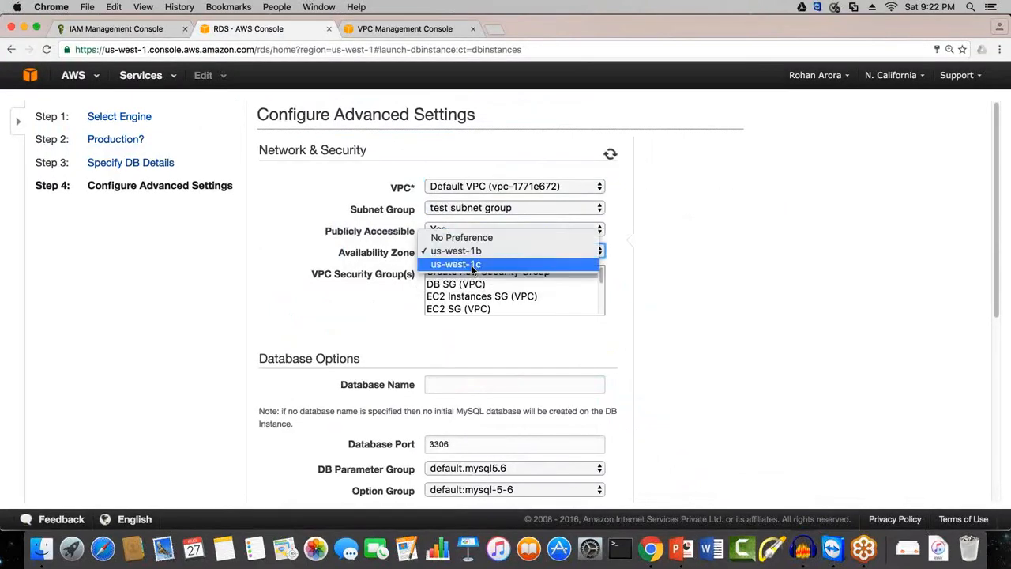
pyautogui.click(473, 266)
pyautogui.click(473, 271)
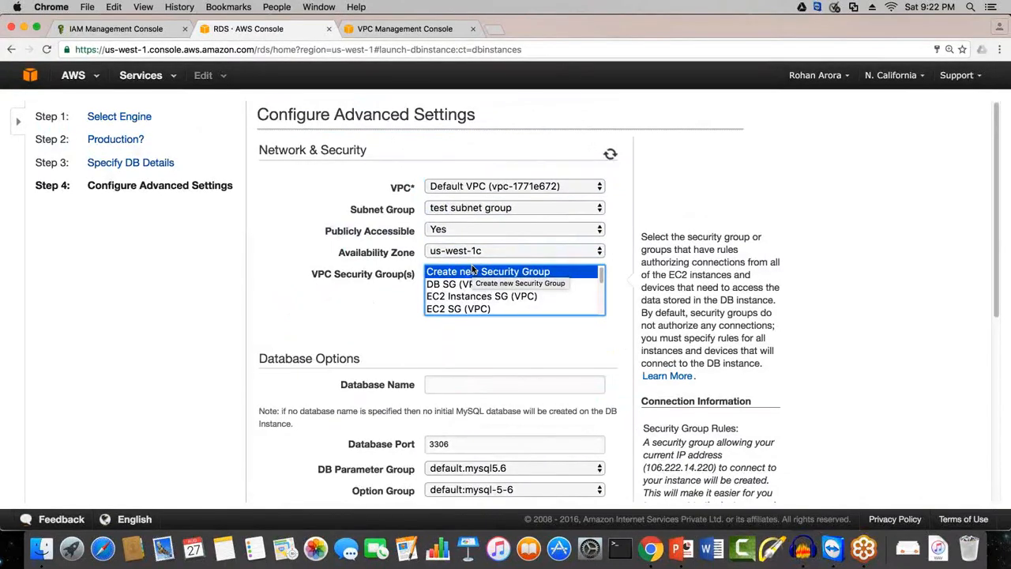
pyautogui.click(470, 252)
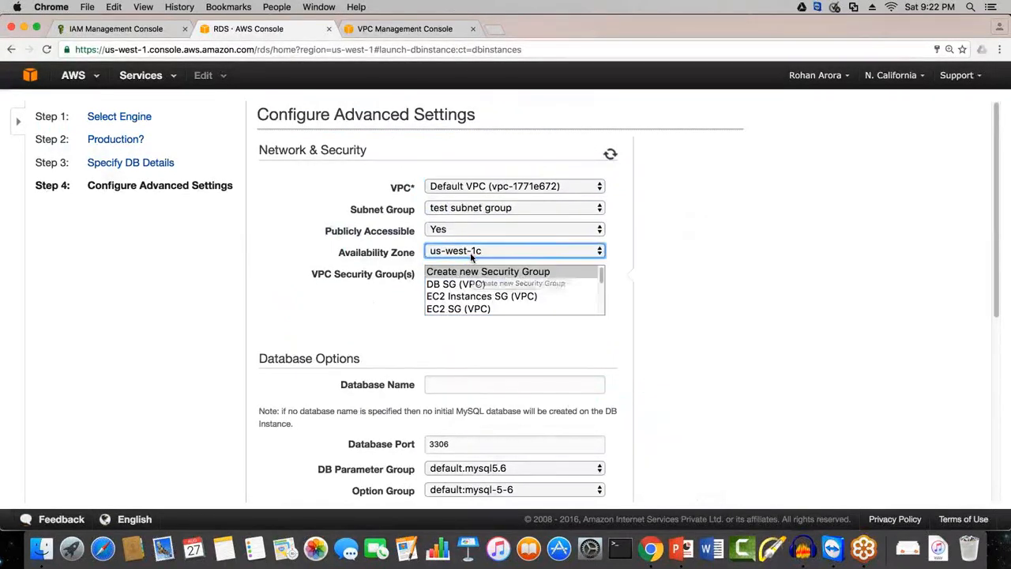
pyautogui.click(478, 240)
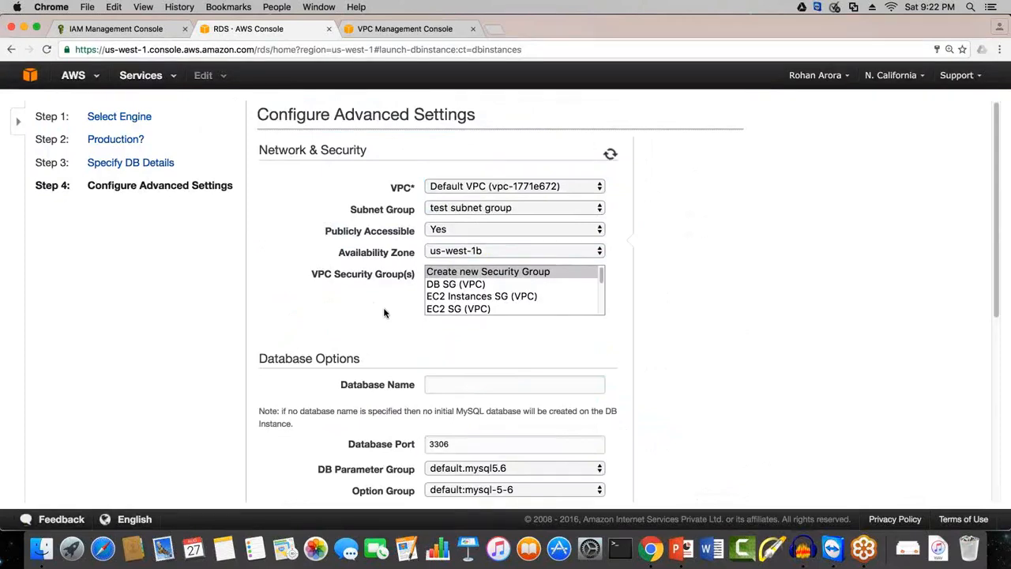
# Step: Keep test subnet group and us-west-1b, and assign the DB SG (VPC) security group to the instance
pyautogui.click(455, 211)
pyautogui.click(456, 207)
pyautogui.click(436, 270)
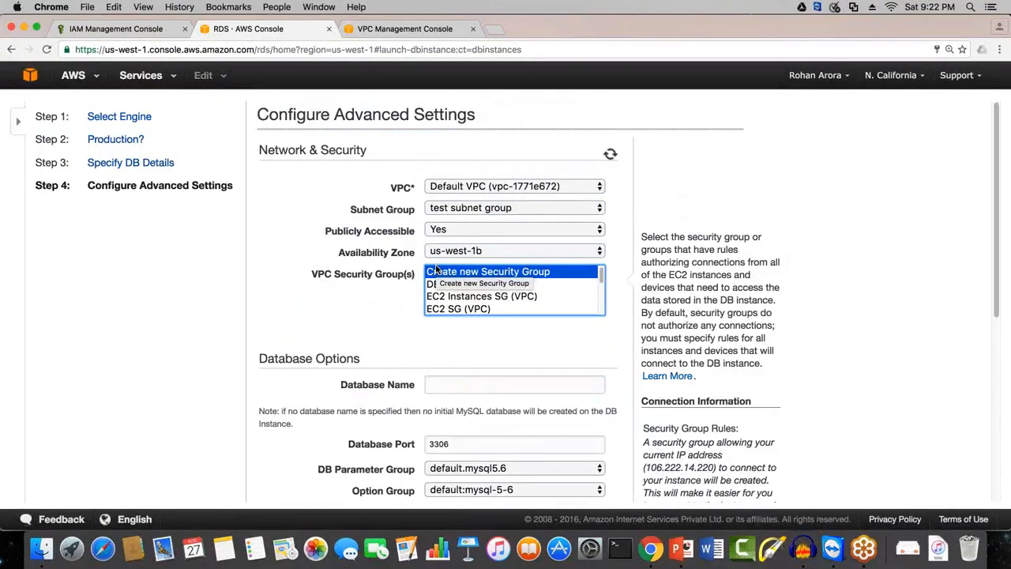
pyautogui.click(447, 254)
pyautogui.click(451, 256)
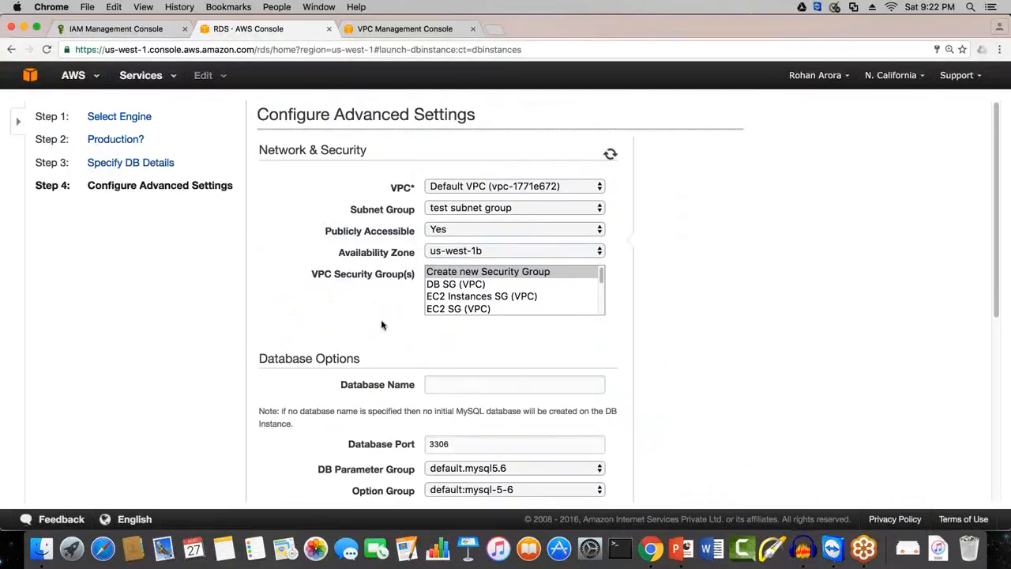
pyautogui.click(472, 291)
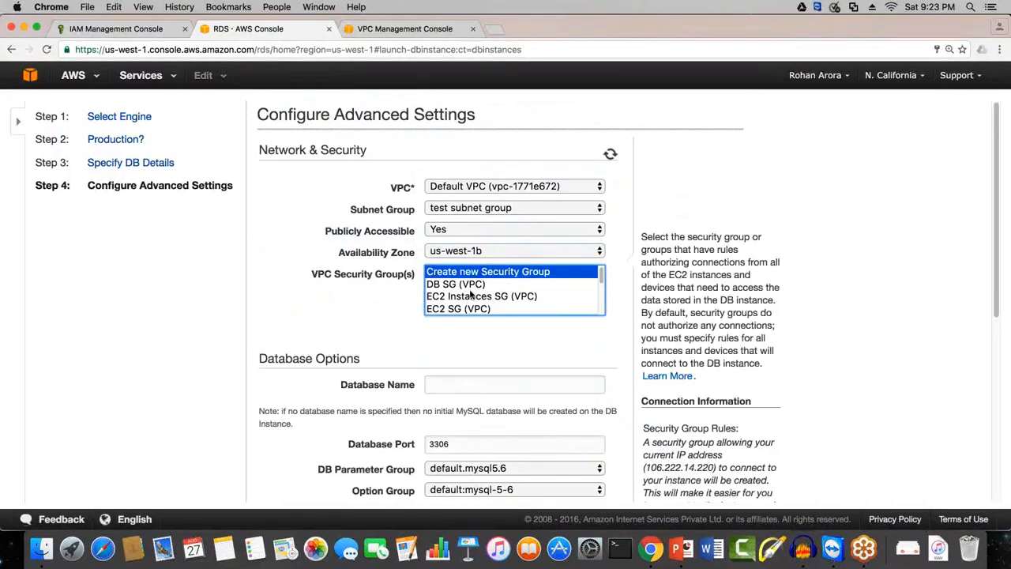
pyautogui.click(472, 286)
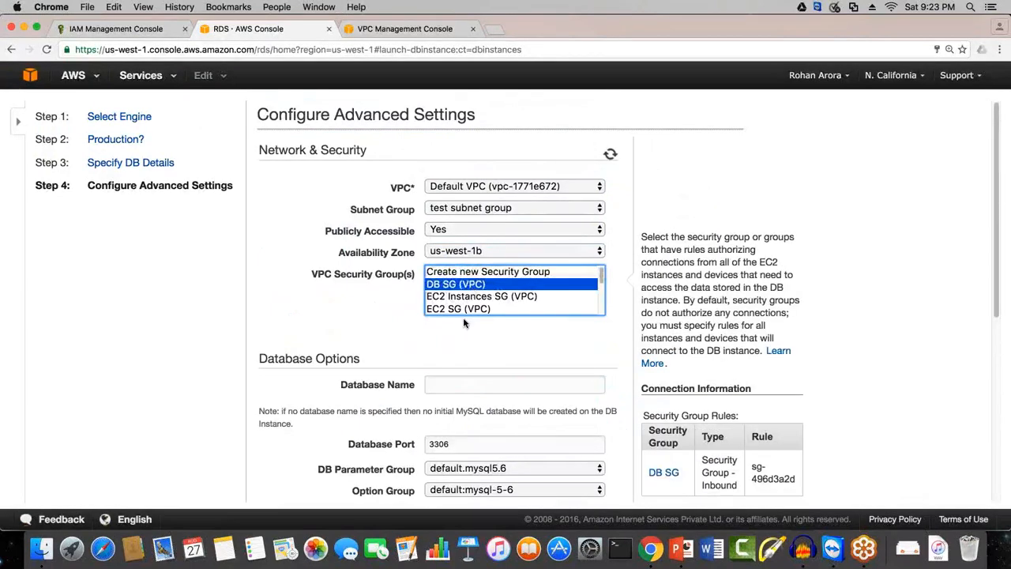
# Step: Enter the same value as the master username as the Database Name in the database options
pyautogui.scroll(-1, 474, 362)
pyautogui.scroll(-5, 473, 362)
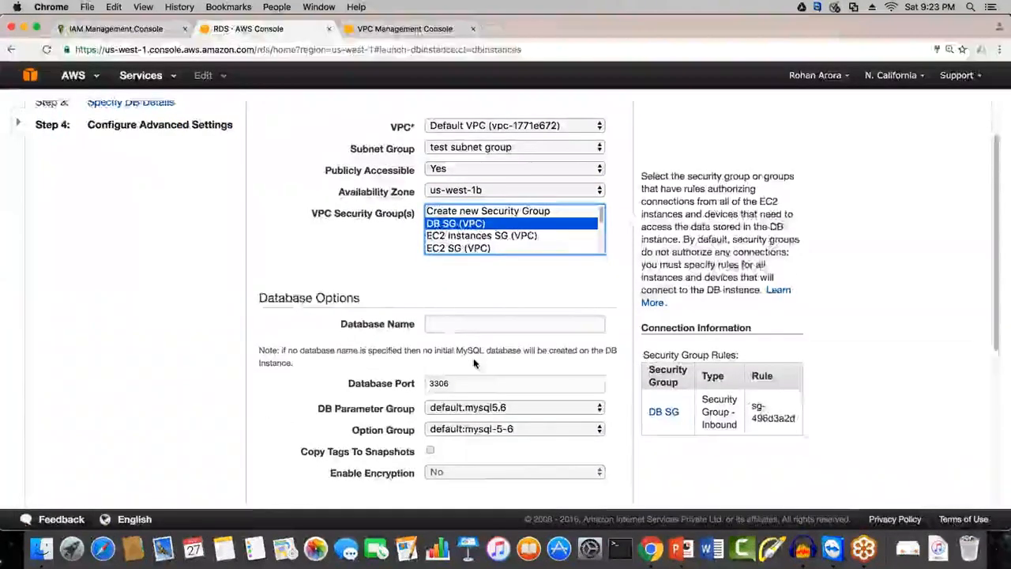
pyautogui.scroll(-1, 474, 362)
pyautogui.moveTo(289, 248); pyautogui.dragTo(443, 235)
pyautogui.press('Tab')
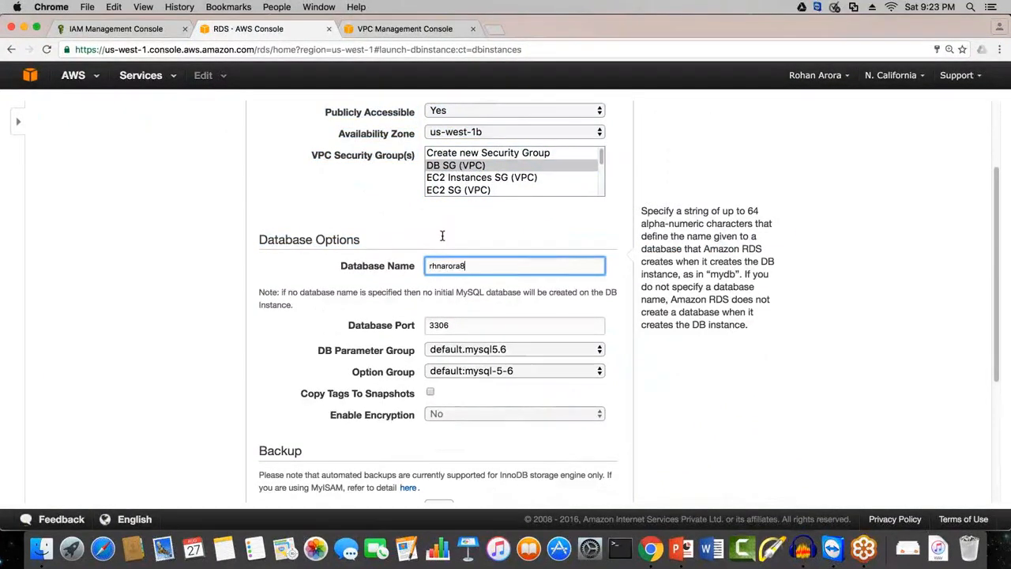
# Step: Review the database port, DB parameter group and option group, keeping 3306, default.mysql5.6 and default:mysql-5-6
pyautogui.click(387, 338)
pyautogui.moveTo(348, 330); pyautogui.dragTo(412, 327)
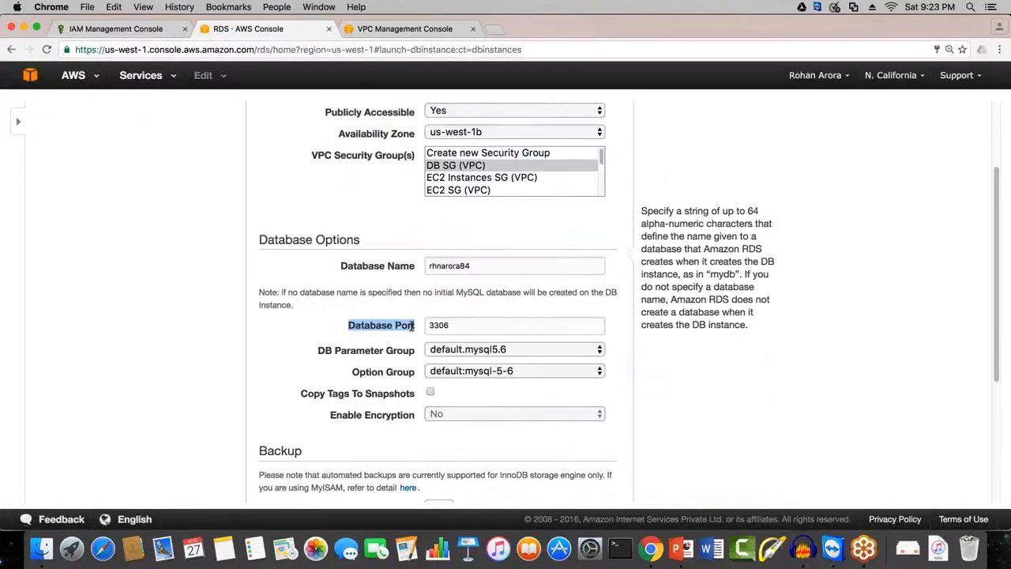
pyautogui.click(470, 327)
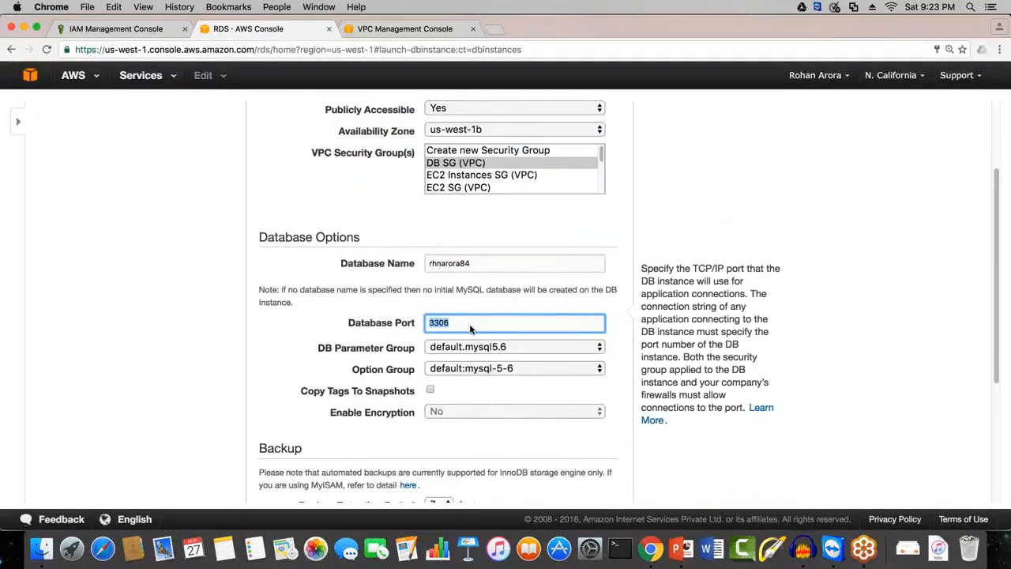
pyautogui.scroll(-1, 469, 325)
pyautogui.moveTo(317, 315); pyautogui.dragTo(410, 315)
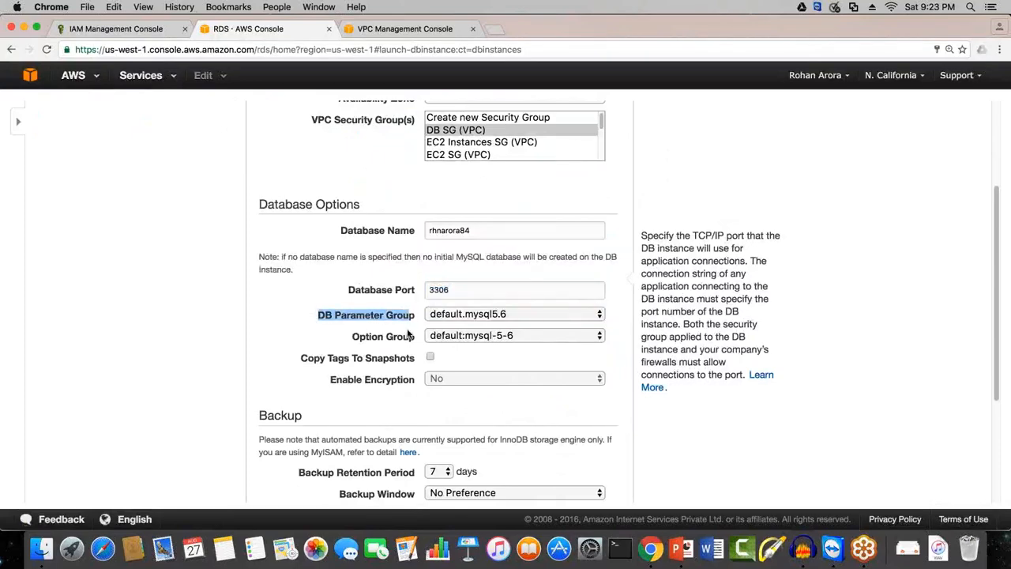
pyautogui.tripleClick(411, 334)
# Step: Set the Backup Retention Period to 35 days for the DB instance's automatic backups
pyautogui.scroll(-1, 378, 393)
pyautogui.scroll(-2, 378, 394)
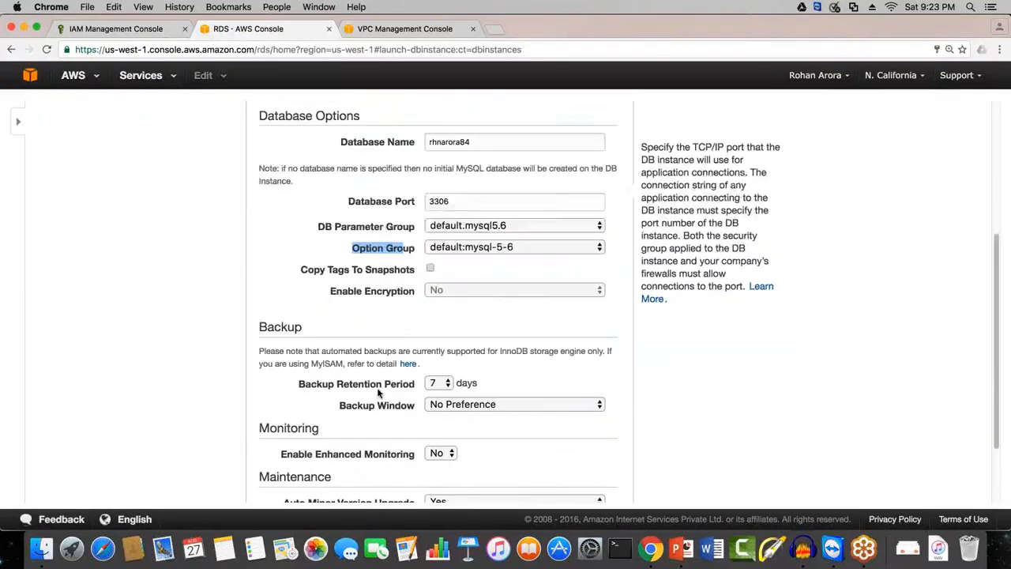
pyautogui.scroll(-3, 379, 392)
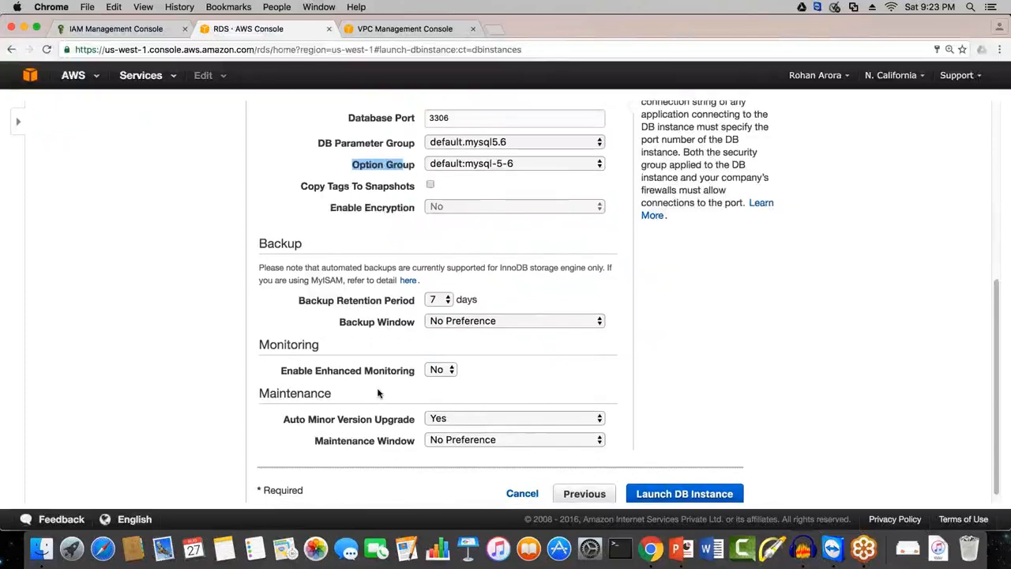
pyautogui.scroll(-1, 378, 394)
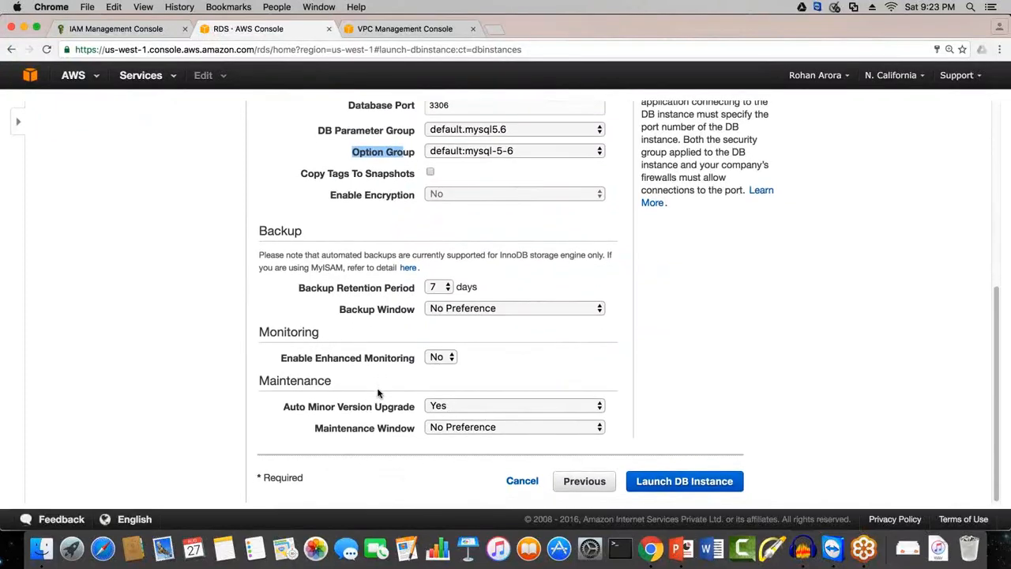
pyautogui.click(379, 388)
pyautogui.moveTo(303, 231); pyautogui.dragTo(261, 231)
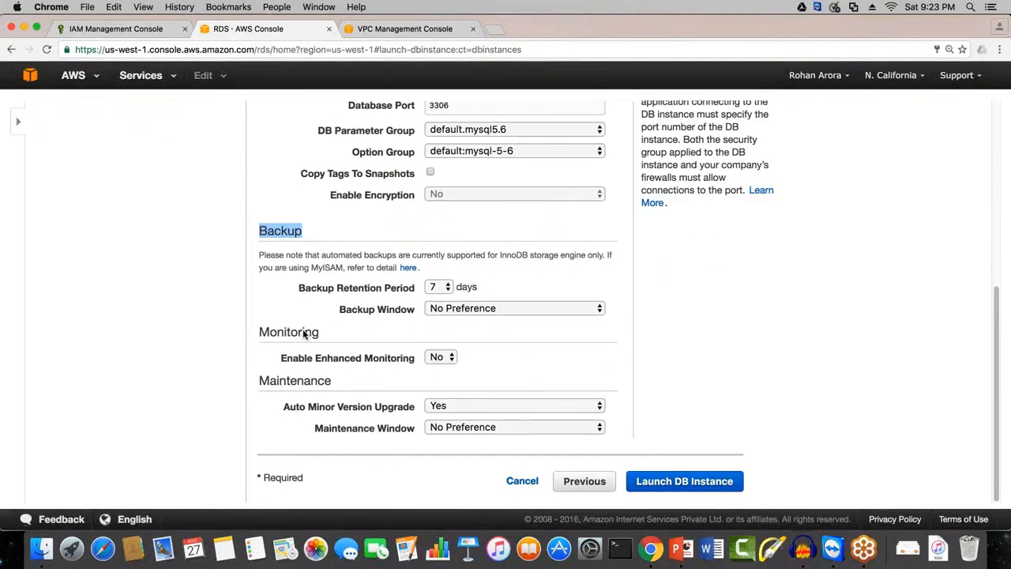
pyautogui.click(441, 288)
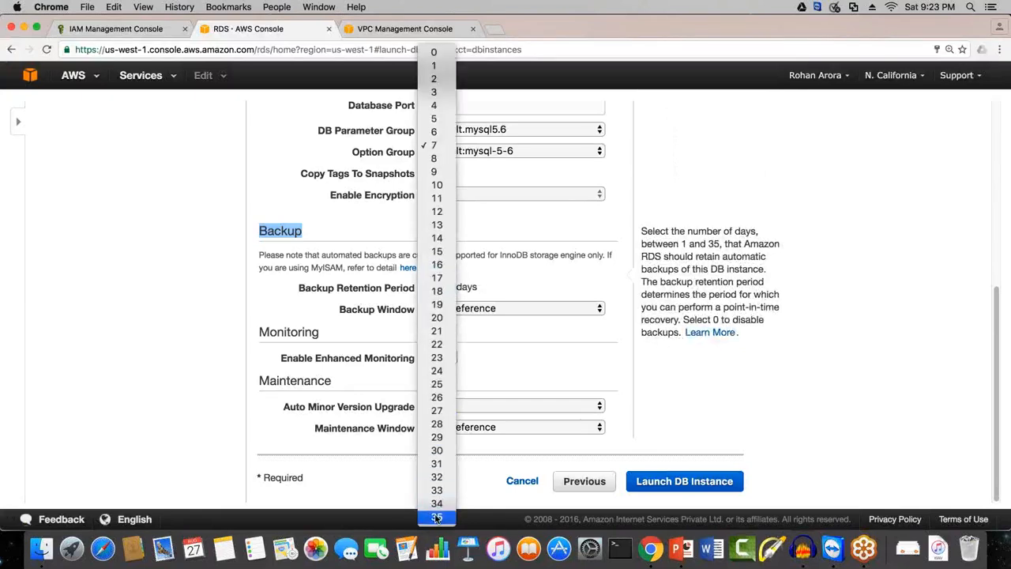
pyautogui.click(437, 517)
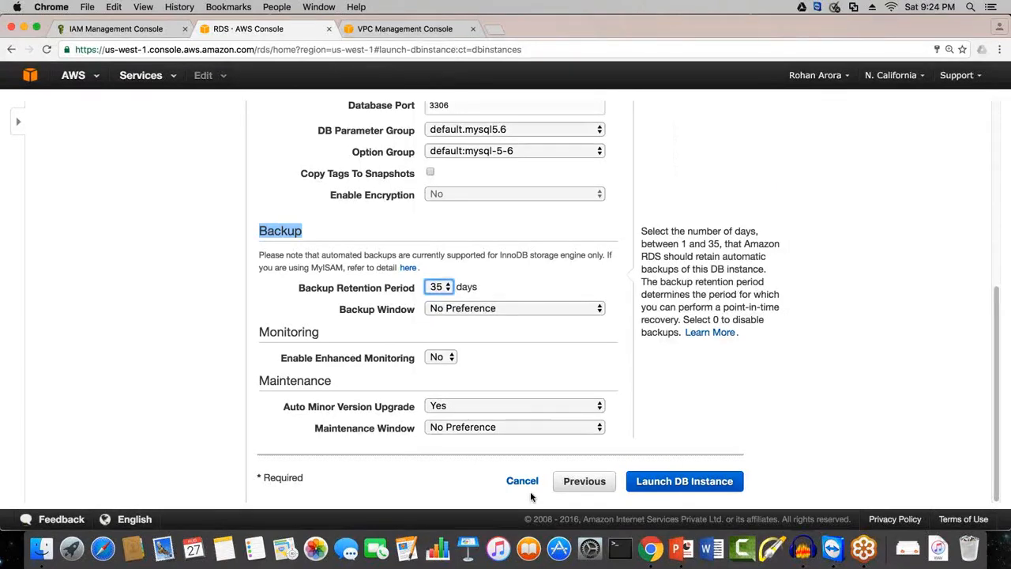
# Step: Set the Backup Retention Period to 20 days
pyautogui.click(447, 287)
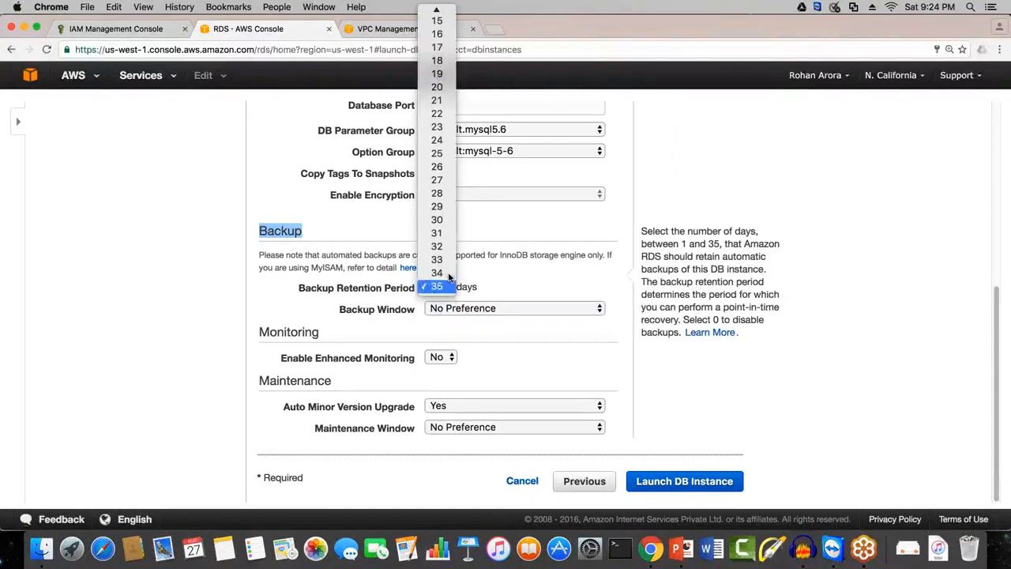
pyautogui.click(432, 89)
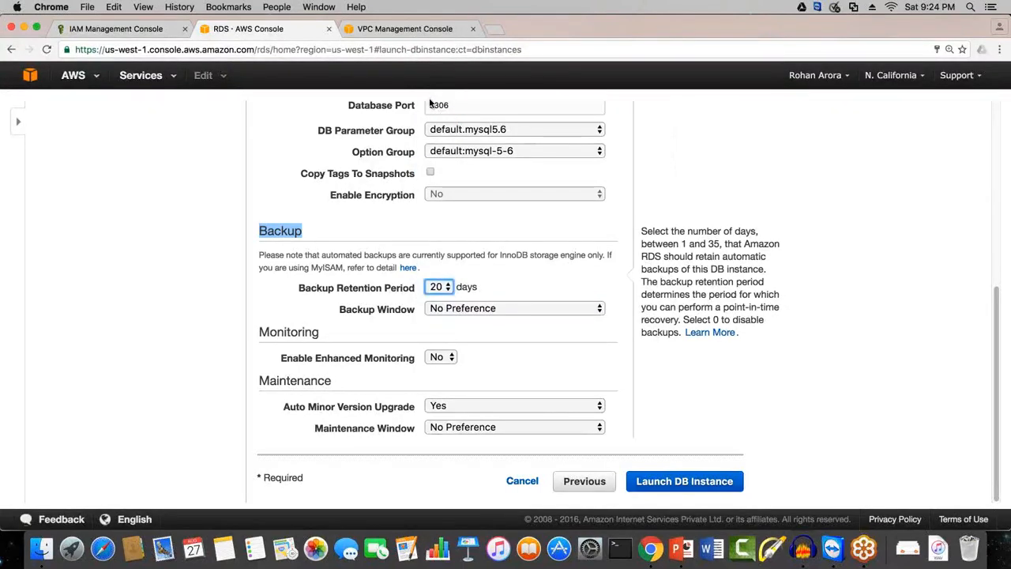
pyautogui.click(407, 310)
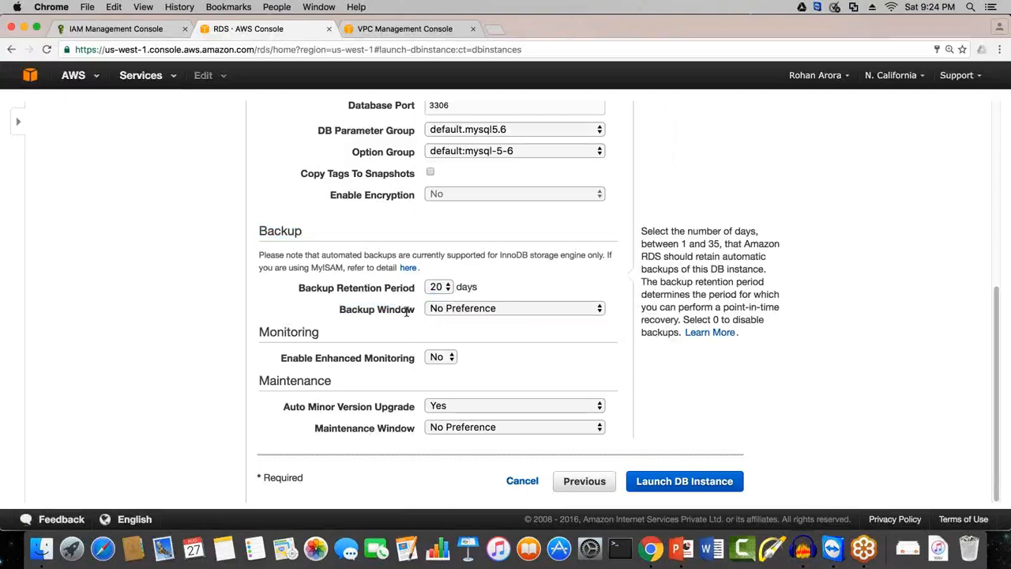
# Step: Switch the Backup Window from no preference to Select Window so a custom backup time can be specified
pyautogui.click(456, 309)
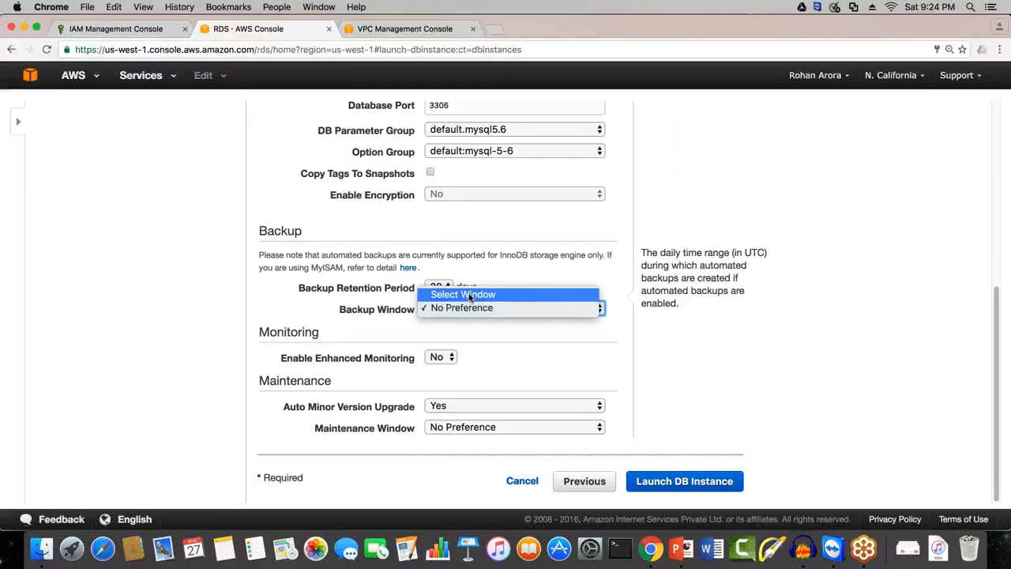
pyautogui.click(469, 295)
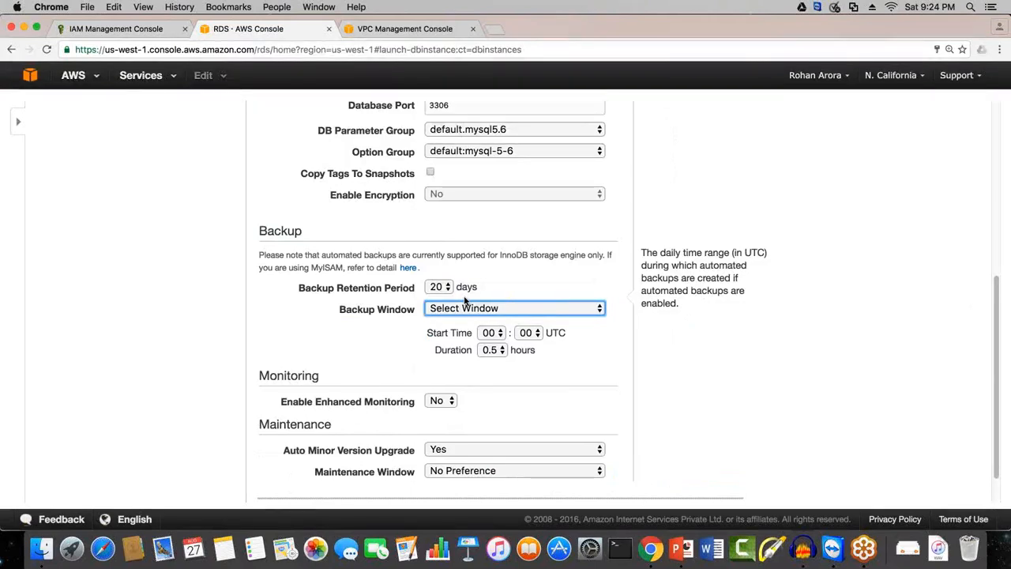
pyautogui.click(512, 312)
pyautogui.click(510, 308)
# Step: Set the hour of the backup window's start time to 06, keeping the minutes at 00
pyautogui.click(490, 333)
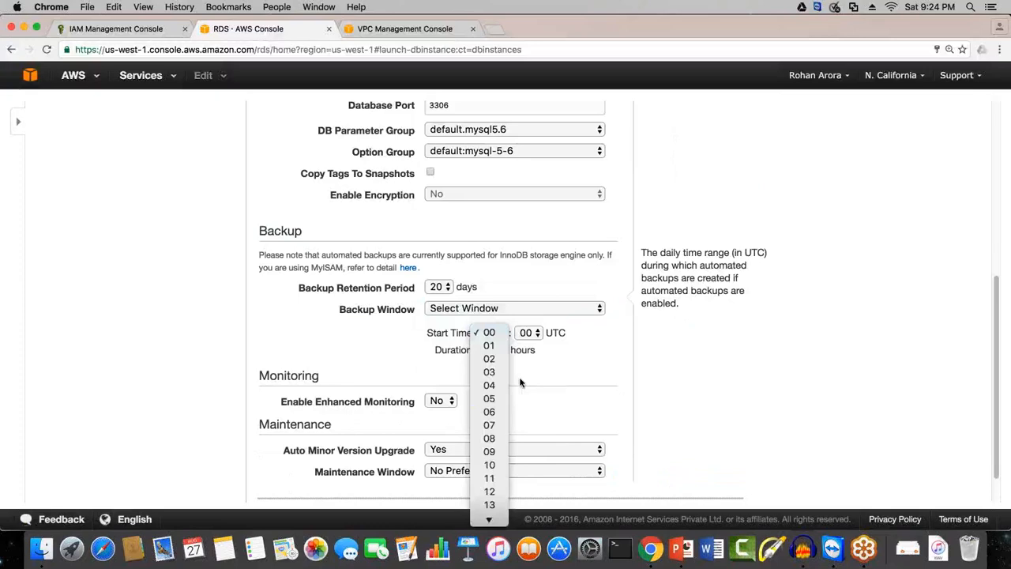
pyautogui.click(489, 411)
pyautogui.click(528, 332)
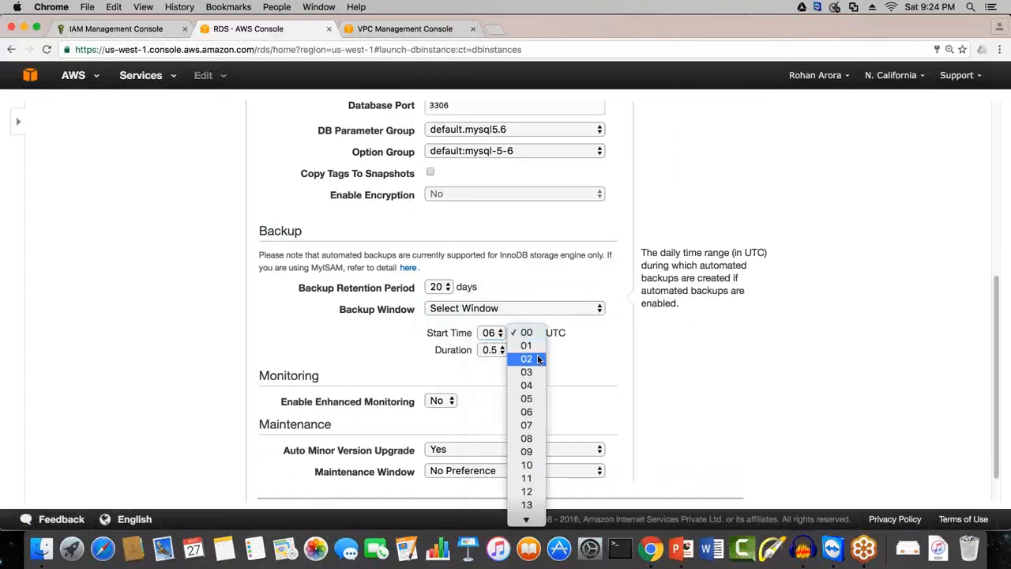
pyautogui.click(586, 366)
# Step: Set the backup window's start time to 22:02 UTC
pyautogui.click(493, 338)
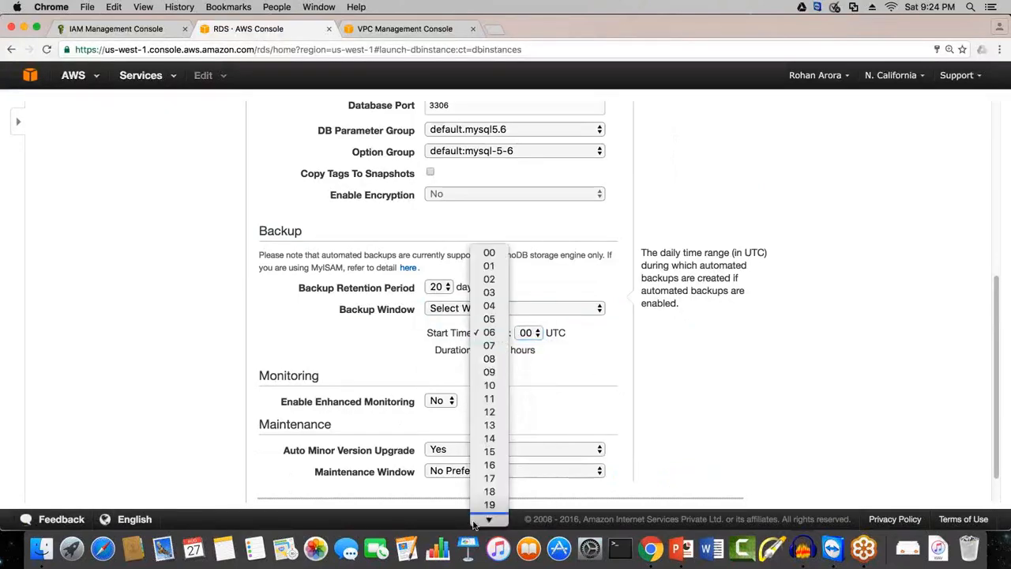
pyautogui.moveTo(474, 521)
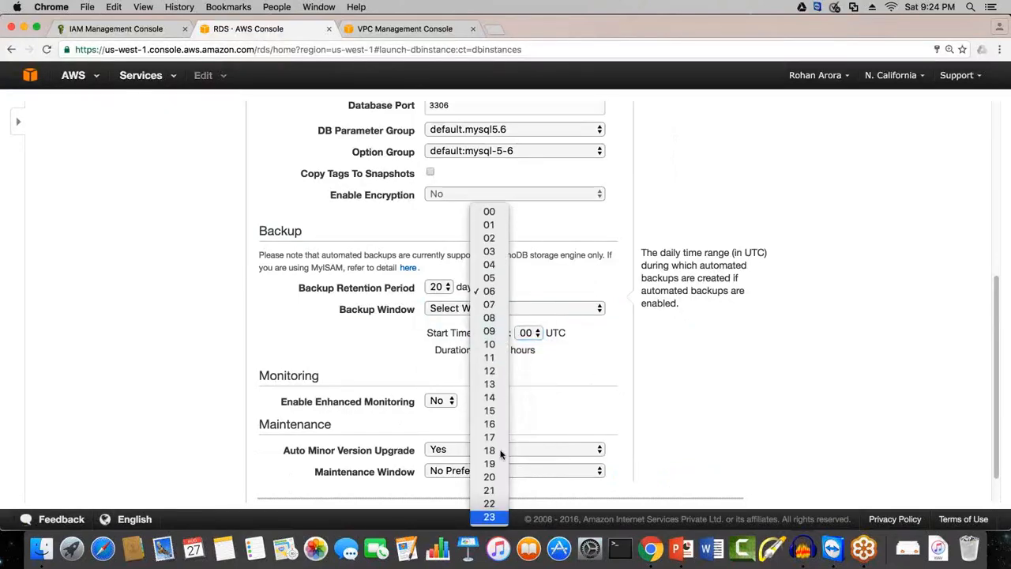
pyautogui.click(490, 503)
pyautogui.click(538, 340)
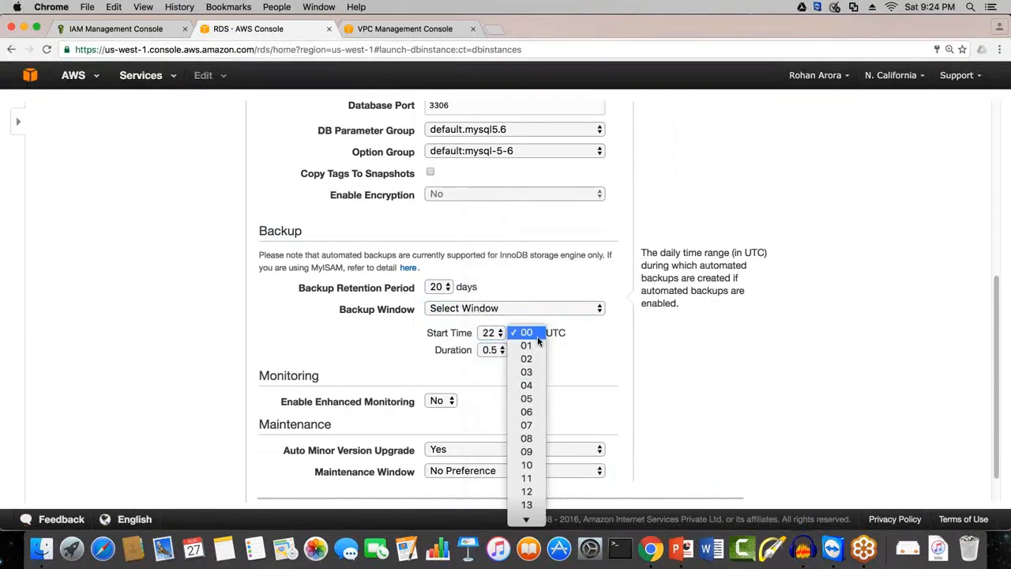
pyautogui.click(527, 359)
# Step: Set the backup window's duration to 3 hours and the minutes of its start time to 00
pyautogui.click(492, 351)
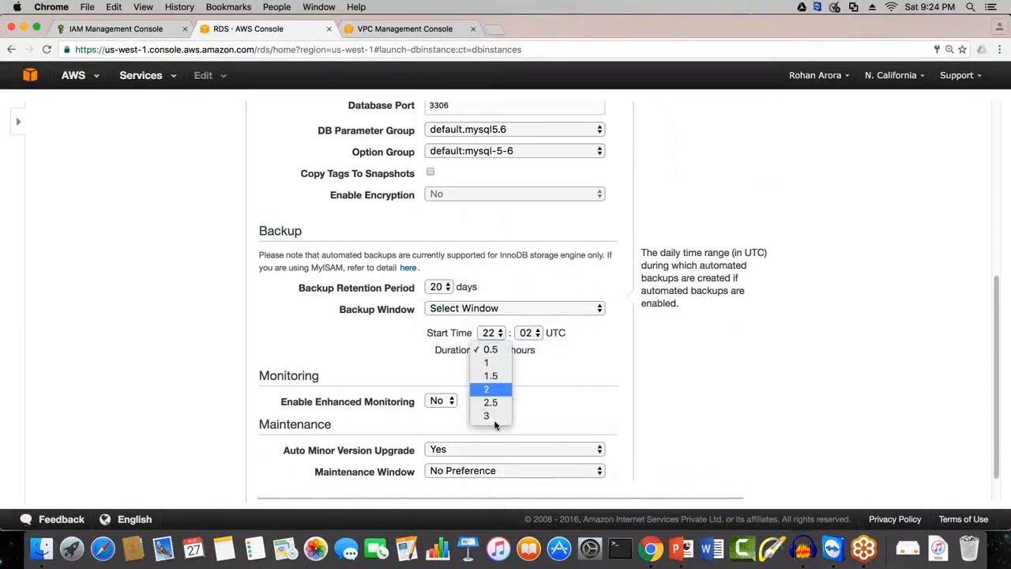
pyautogui.click(491, 416)
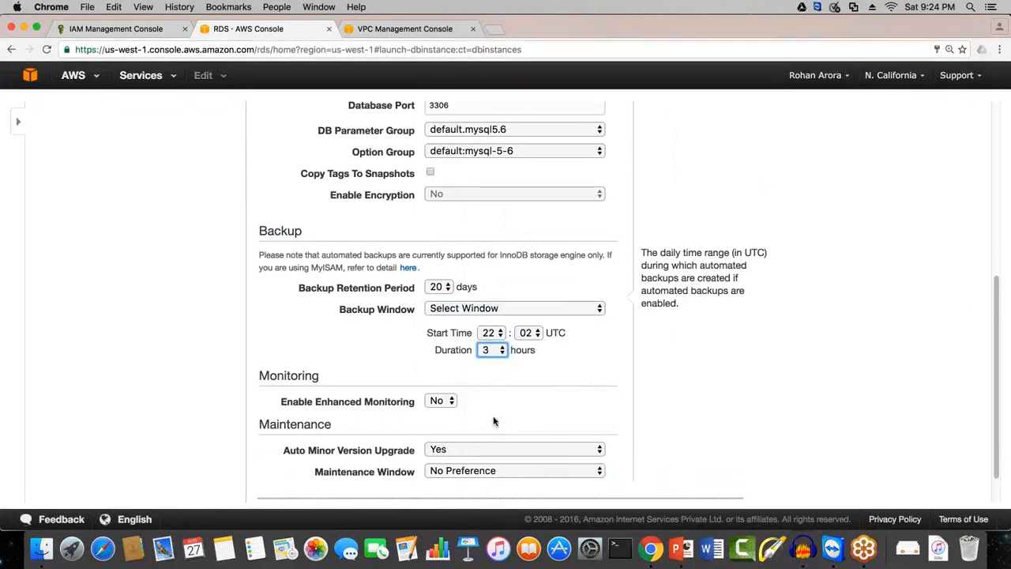
pyautogui.click(530, 334)
pyautogui.click(528, 306)
pyautogui.click(569, 357)
# Step: Set Enable Enhanced Monitoring to Yes for the DB instance
pyautogui.scroll(-1, 426, 347)
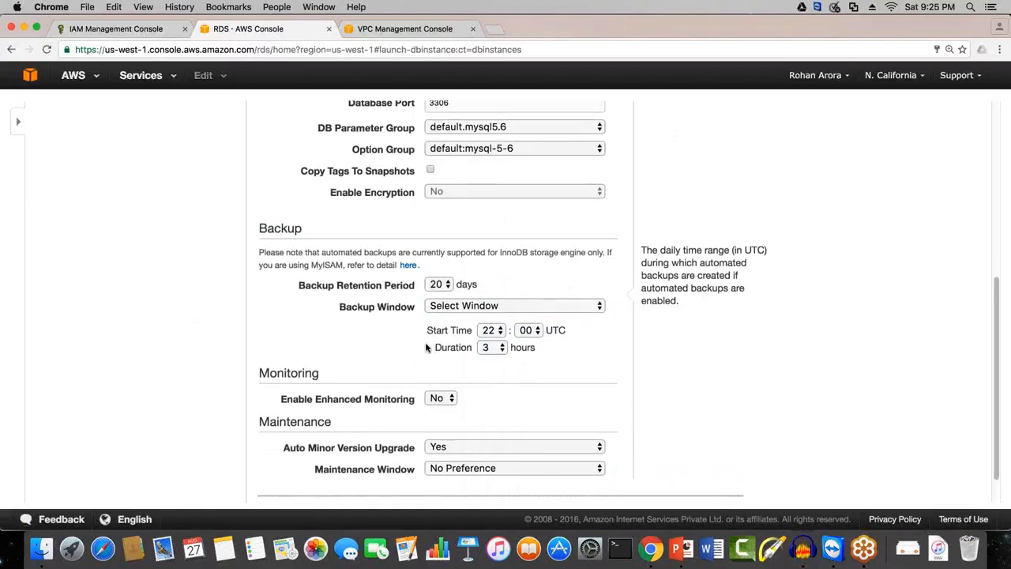
pyautogui.scroll(-2, 425, 342)
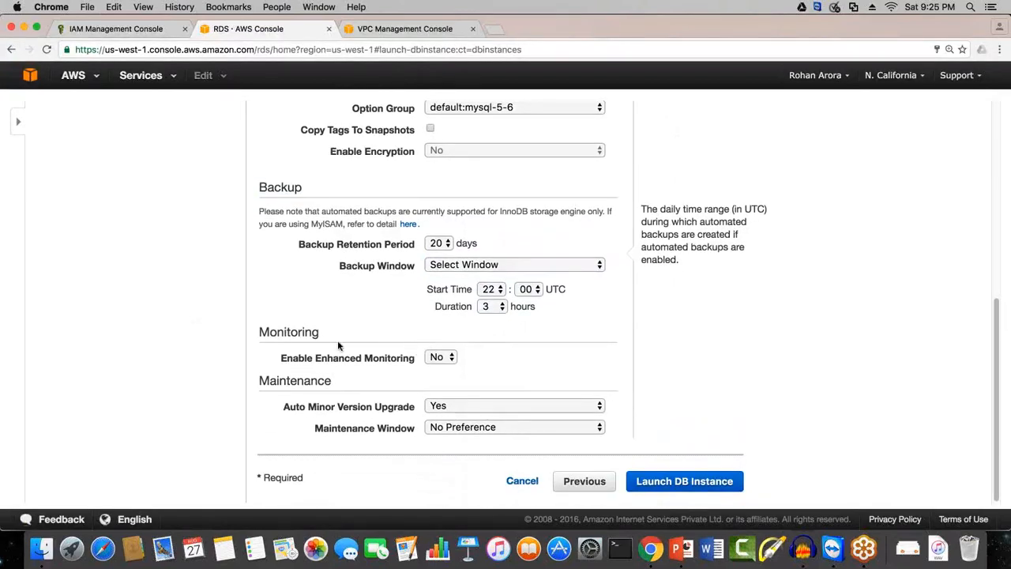
pyautogui.moveTo(337, 341); pyautogui.dragTo(416, 359)
pyautogui.click(258, 337)
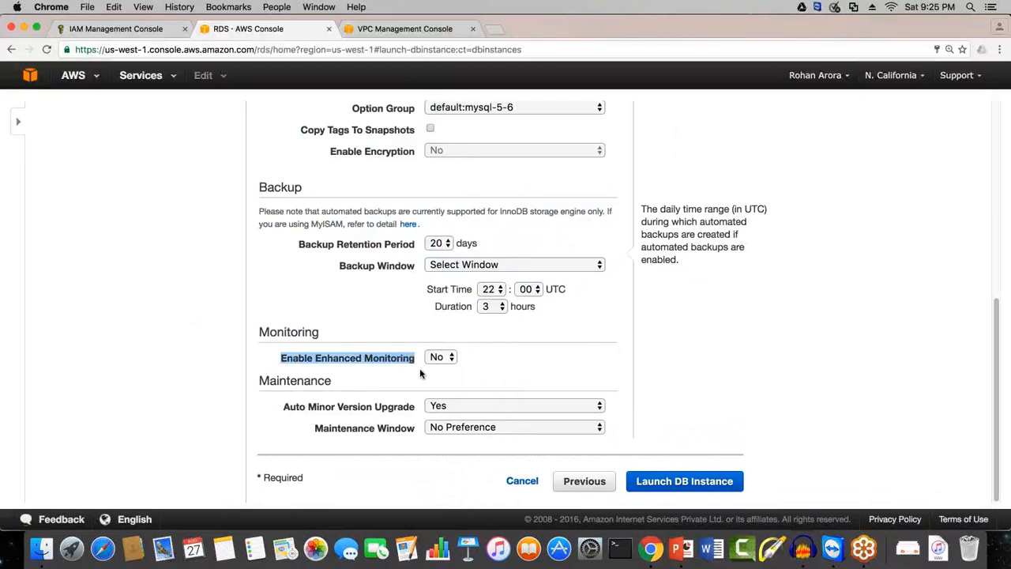
pyautogui.click(421, 373)
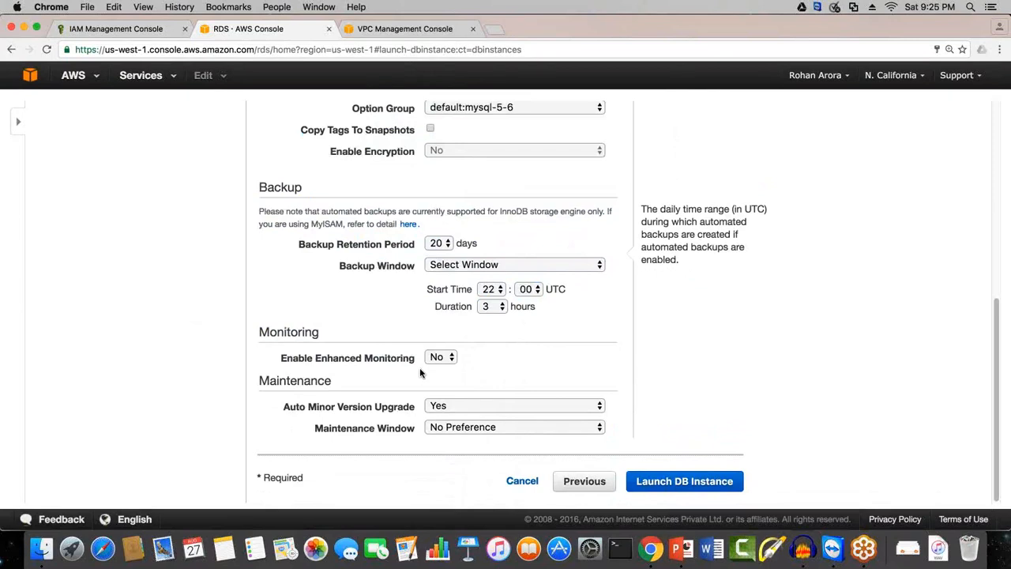
pyautogui.moveTo(284, 359); pyautogui.dragTo(408, 363)
pyautogui.click(433, 393)
pyautogui.click(434, 361)
pyautogui.click(439, 343)
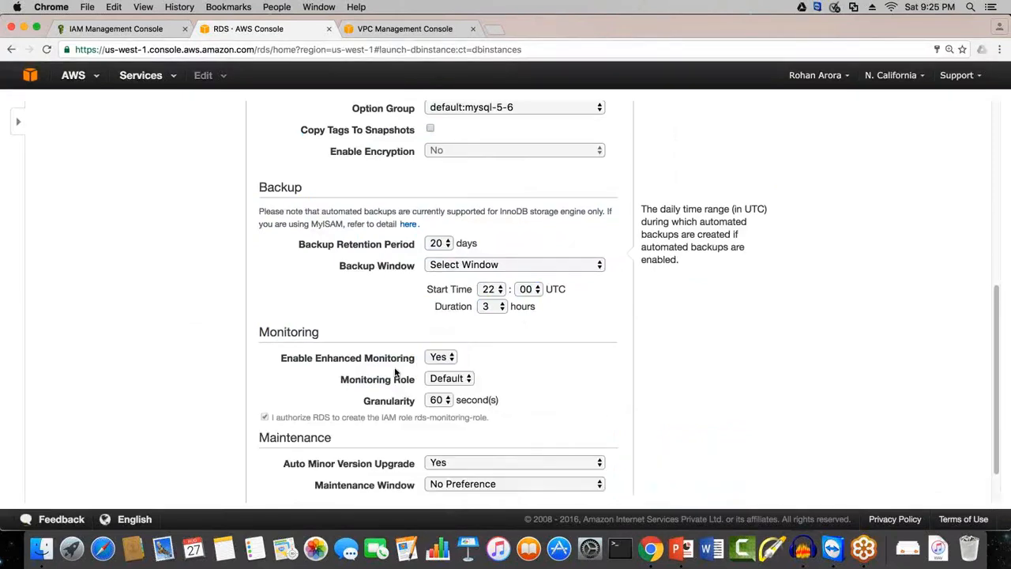
# Step: Examine the Monitoring Role and Granularity choices for enhanced monitoring, keeping Default and 60 seconds
pyautogui.moveTo(289, 362); pyautogui.dragTo(391, 360)
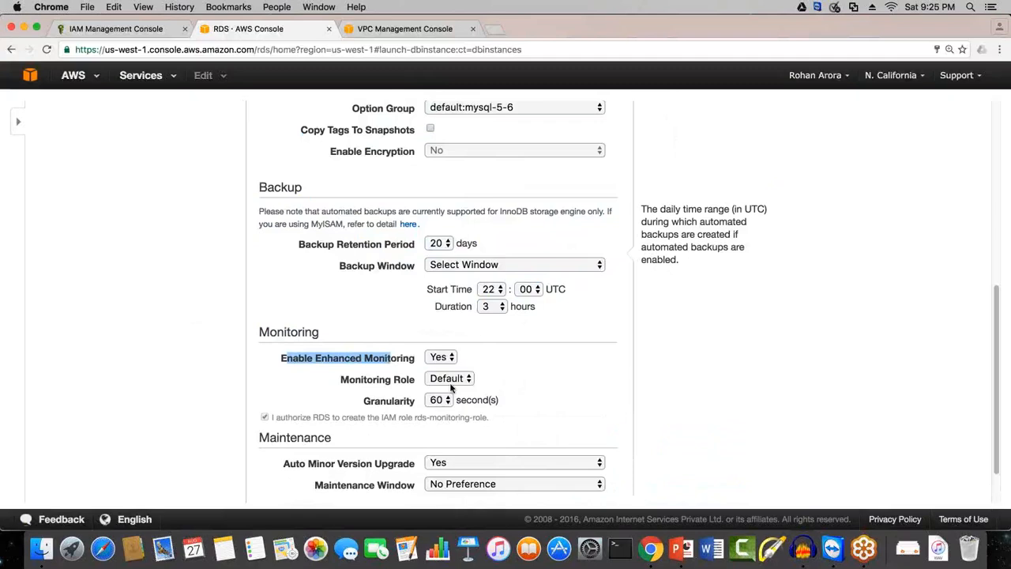
pyautogui.click(452, 382)
pyautogui.click(448, 379)
pyautogui.click(445, 401)
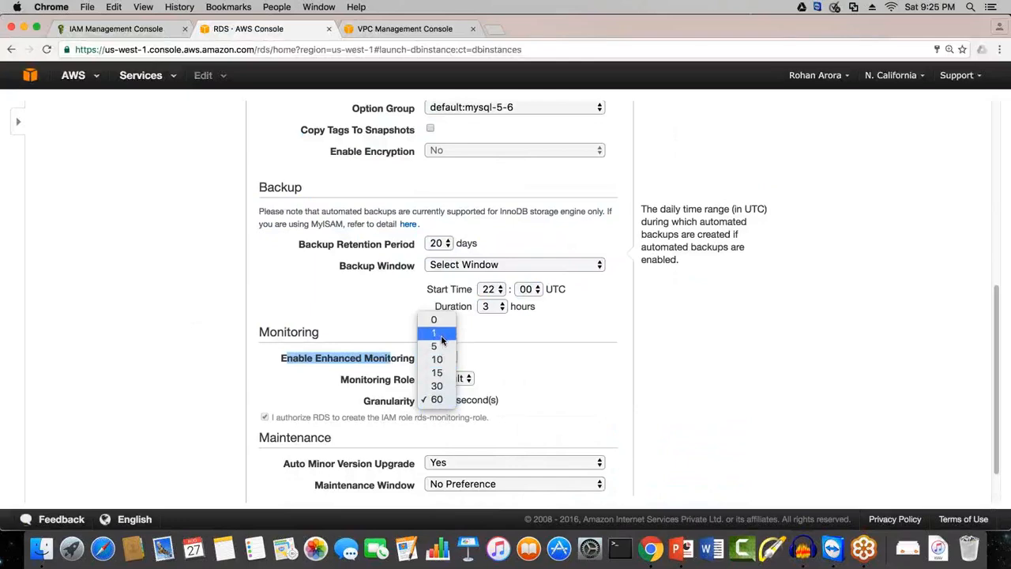
pyautogui.click(551, 368)
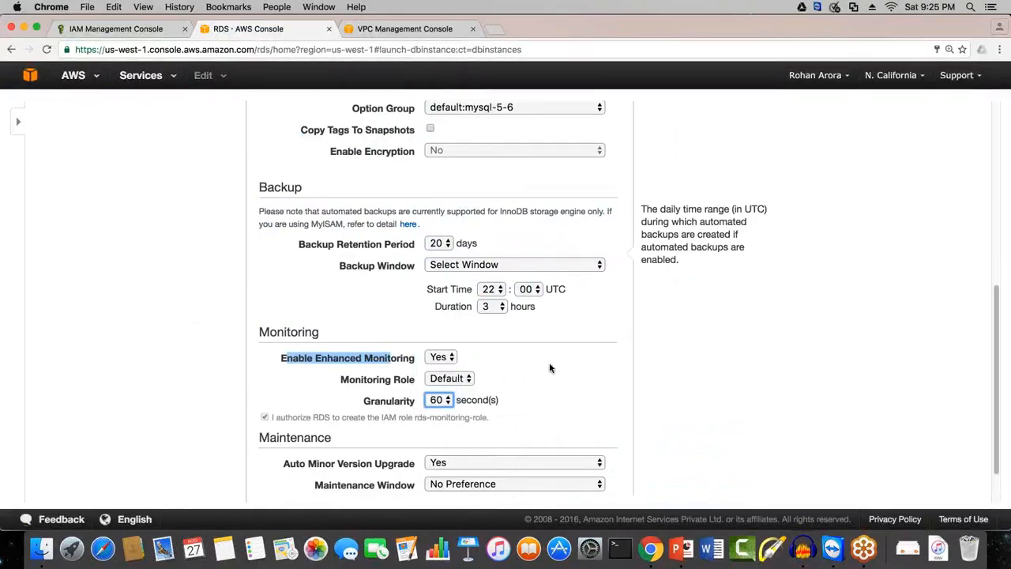
# Step: Set Enable Enhanced Monitoring back to No
pyautogui.click(447, 357)
pyautogui.click(443, 369)
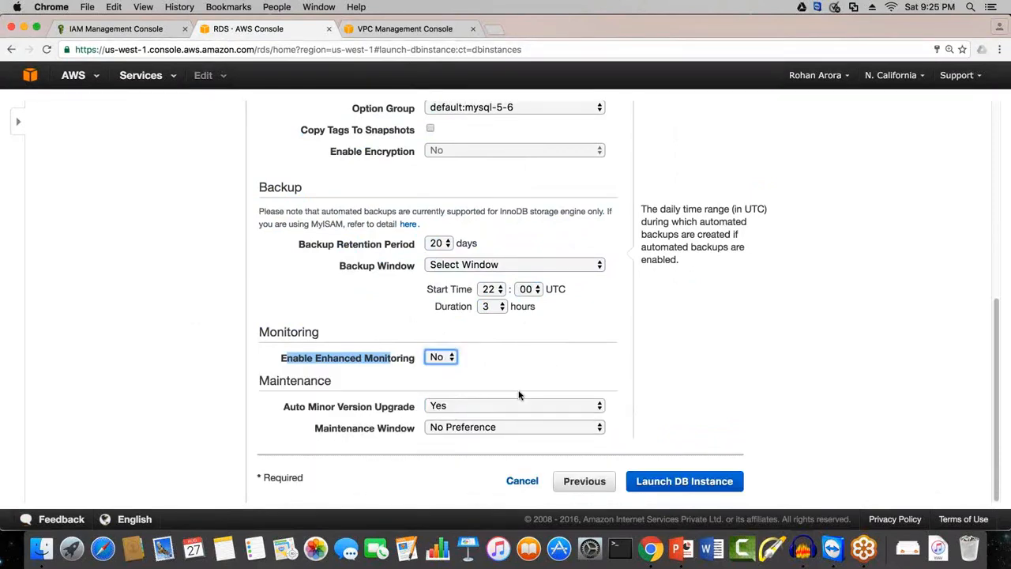
pyautogui.click(350, 490)
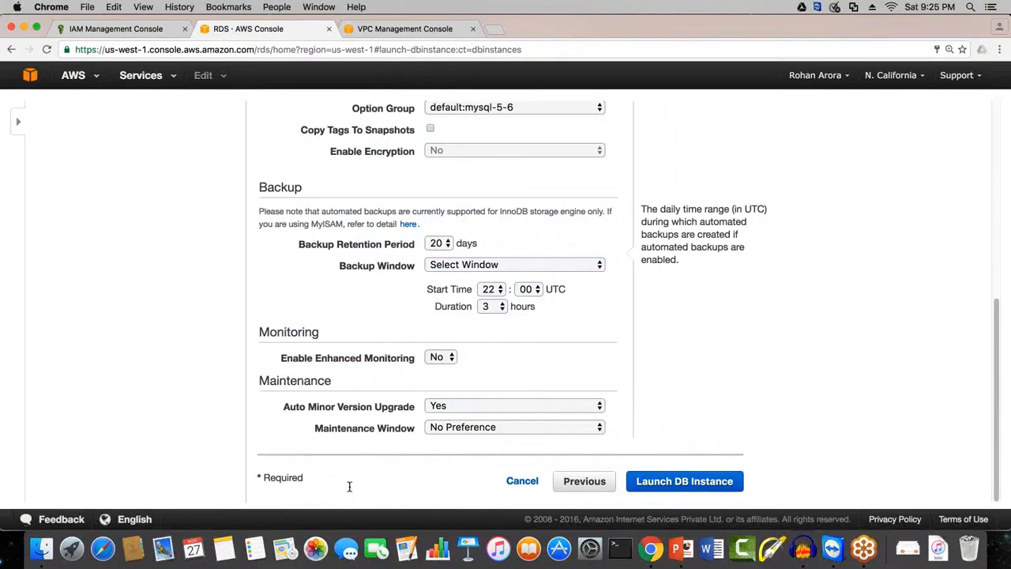
# Step: Keep Auto Minor Version Upgrade at Yes and switch the Maintenance Window to Select Window
pyautogui.doubleClick(291, 381)
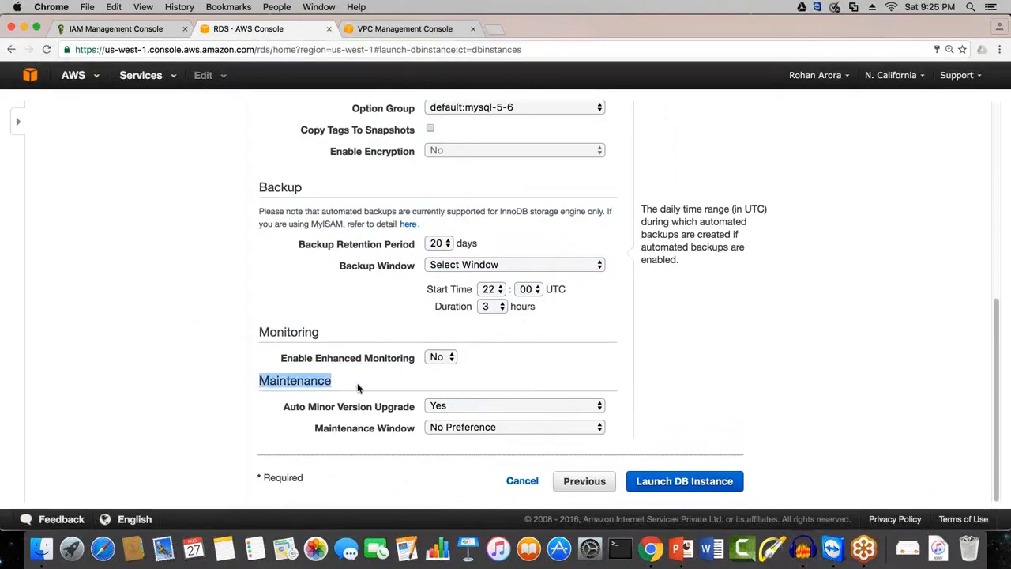
pyautogui.click(378, 427)
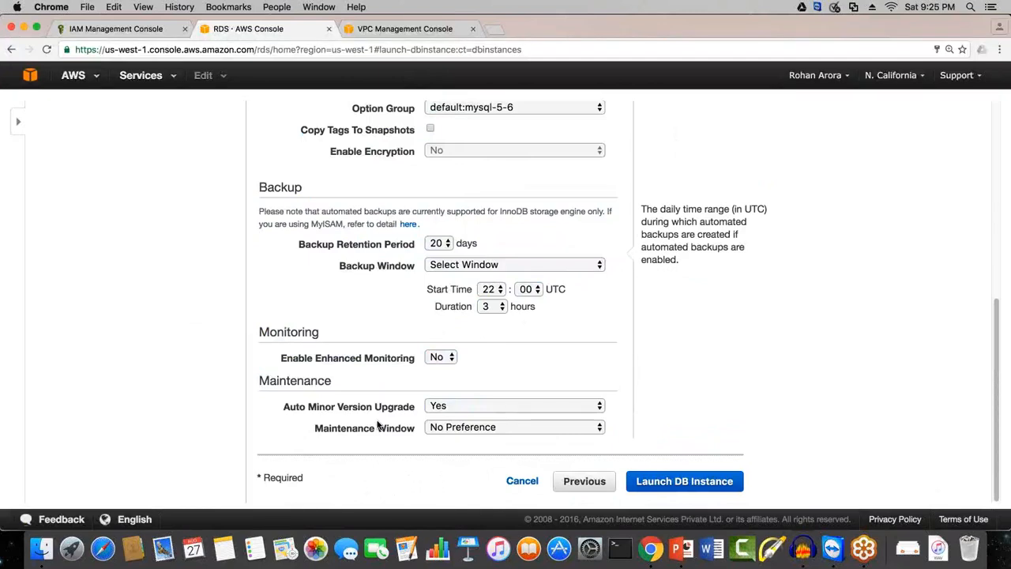
pyautogui.click(488, 401)
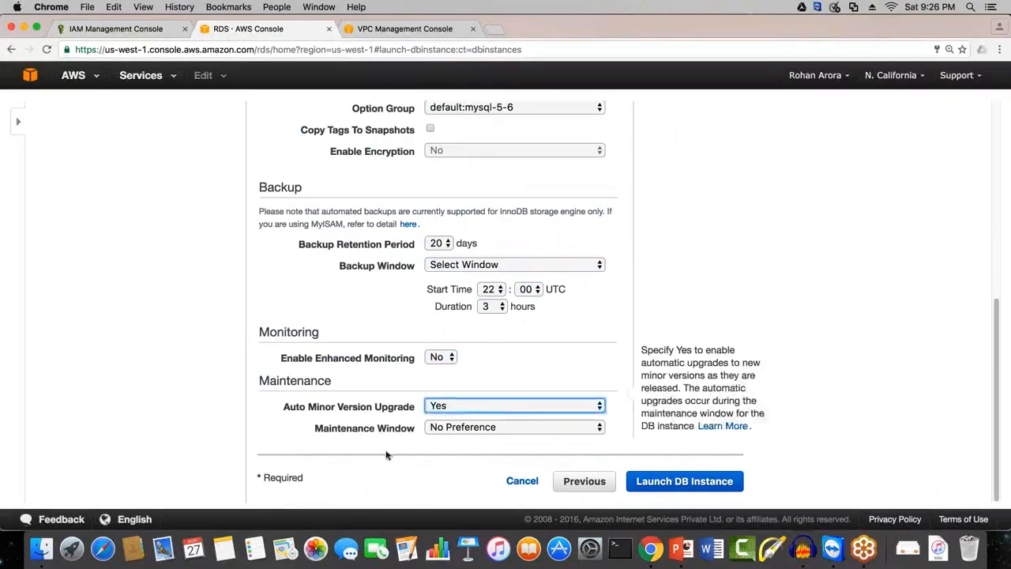
pyautogui.click(447, 427)
pyautogui.click(453, 415)
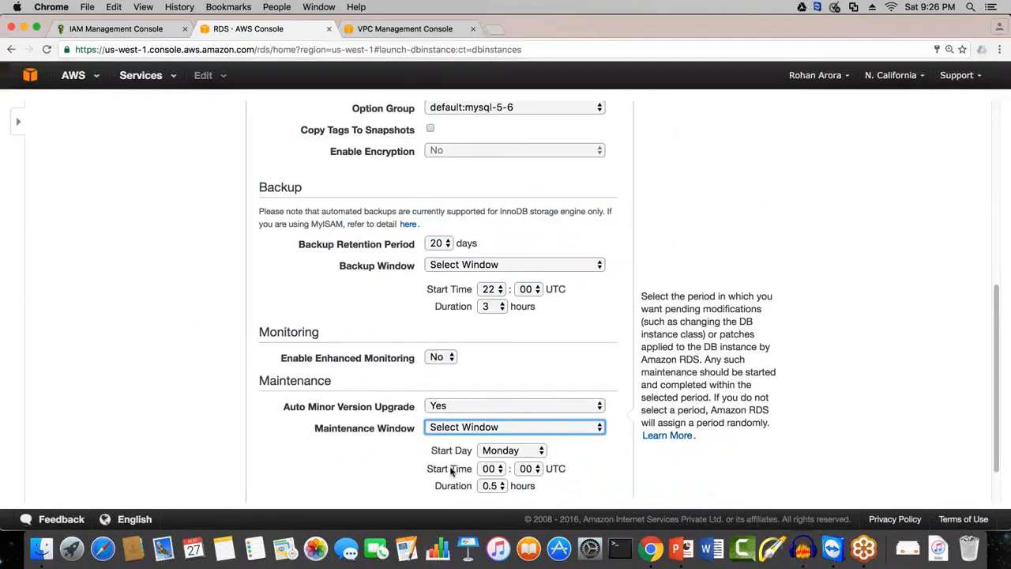
# Step: Schedule the maintenance window for Sunday at 23:00 UTC with a duration of 3 hours
pyautogui.scroll(-1, 451, 470)
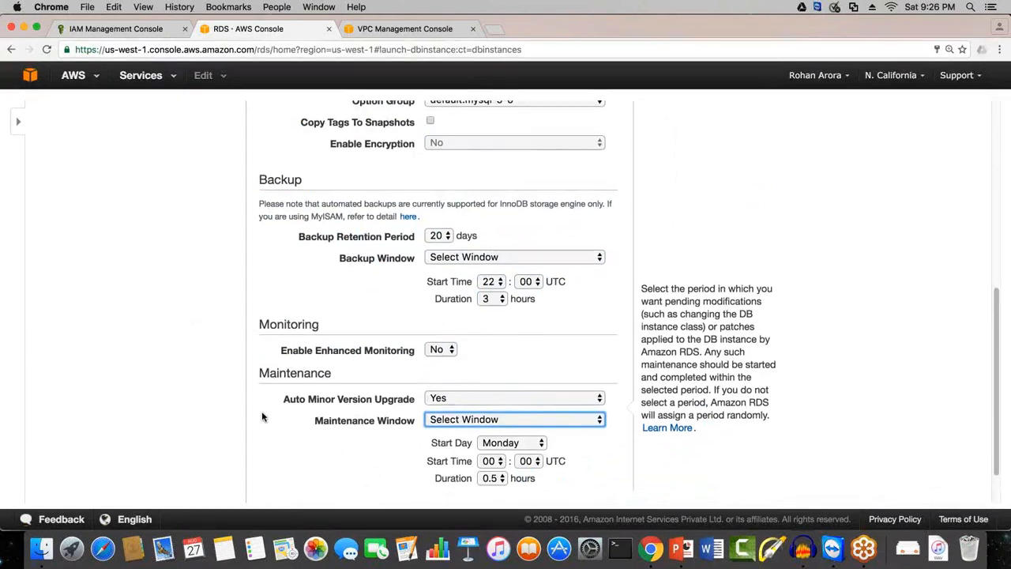
pyautogui.scroll(-3, 263, 416)
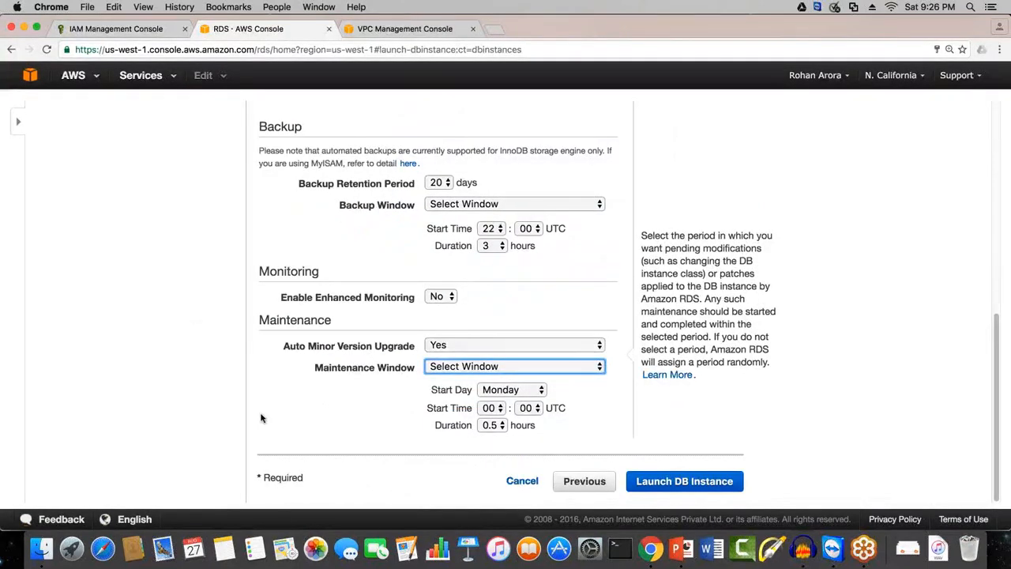
pyautogui.click(499, 392)
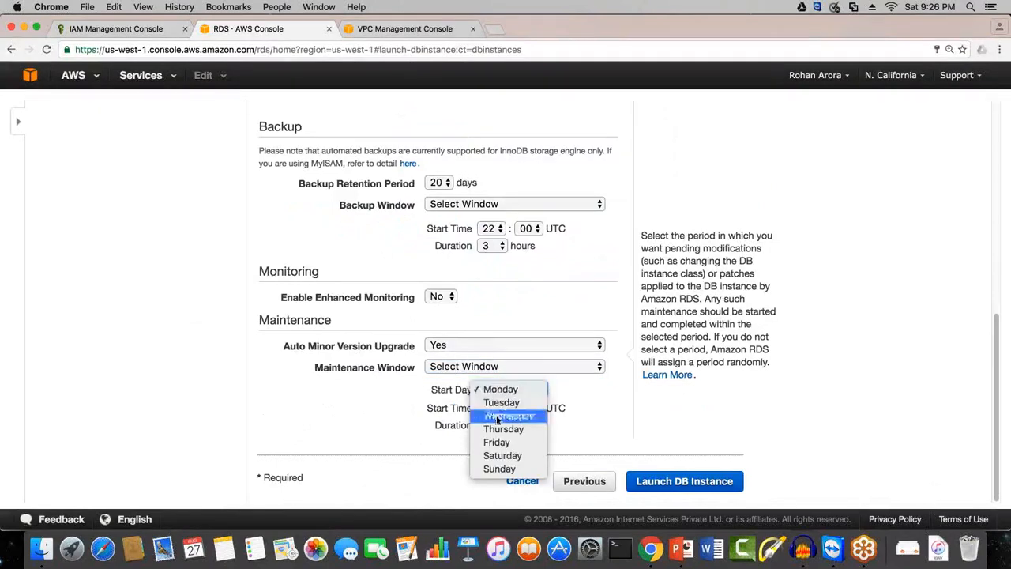
pyautogui.click(499, 468)
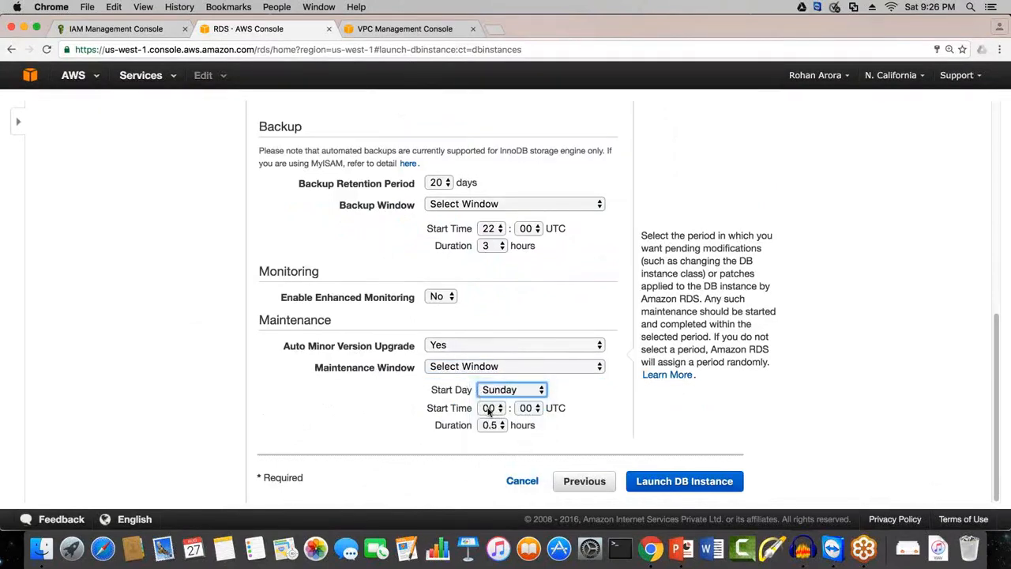
pyautogui.click(487, 407)
pyautogui.moveTo(488, 524)
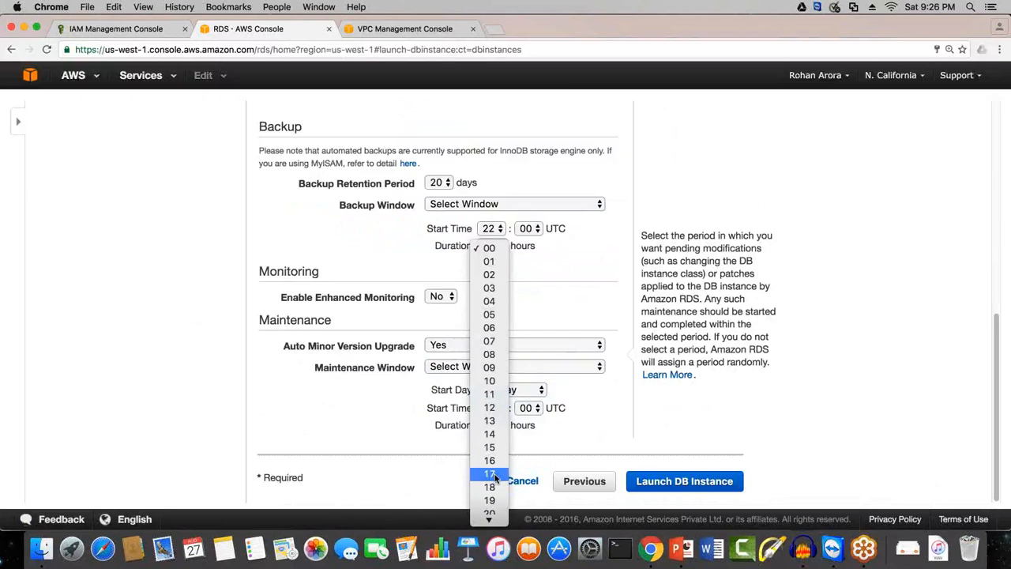
pyautogui.click(490, 516)
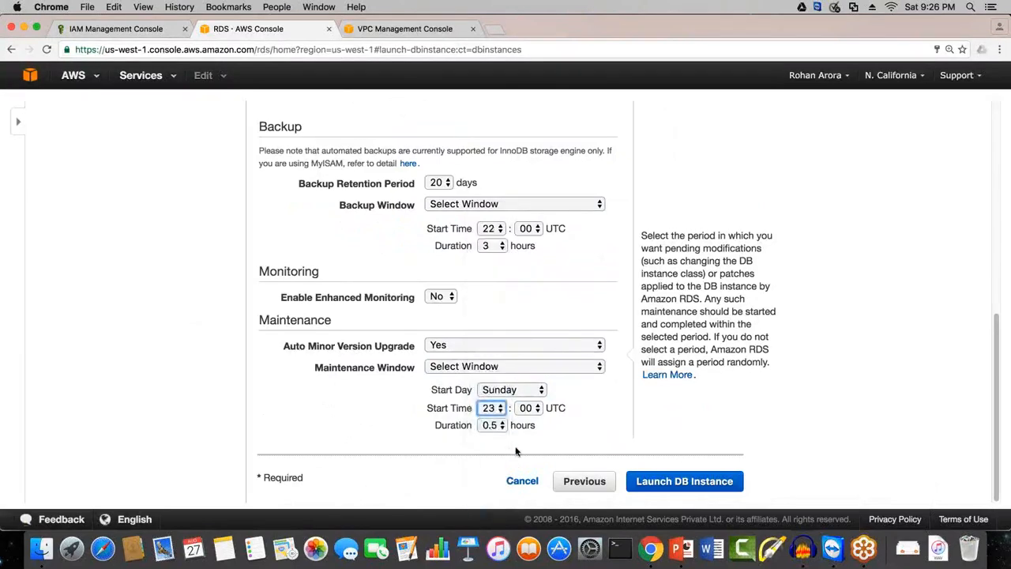
pyautogui.click(491, 425)
pyautogui.click(486, 491)
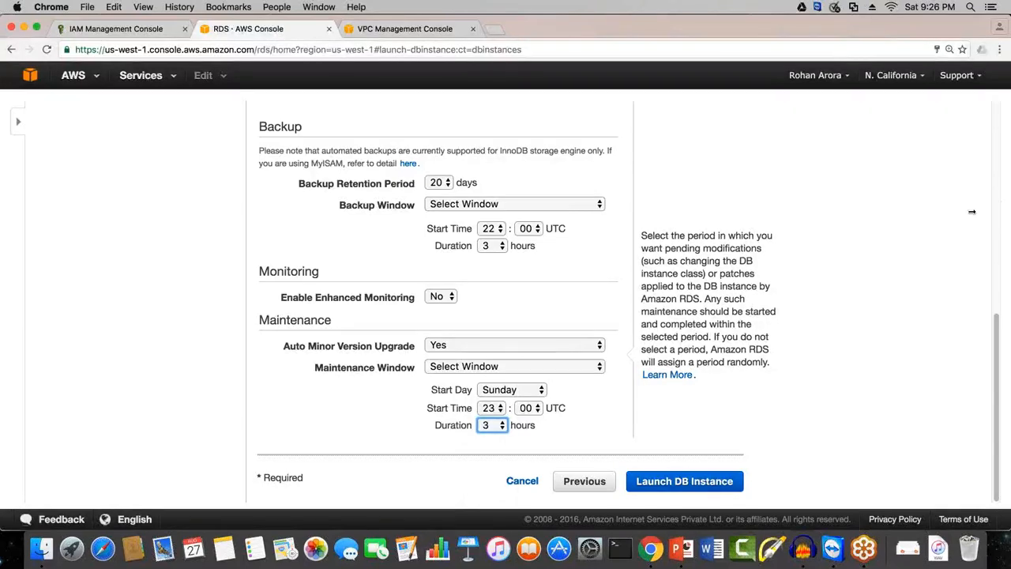
pyautogui.moveTo(39, 349)
pyautogui.mouseDown()
pyautogui.moveTo(52, 299)
pyautogui.moveTo(110, 269)
pyautogui.moveTo(125, 296)
pyautogui.moveTo(164, 261)
pyautogui.moveTo(214, 277)
pyautogui.moveTo(189, 254)
pyautogui.moveTo(207, 245)
pyautogui.moveTo(237, 270)
pyautogui.mouseUp()
pyautogui.moveTo(208, 310)
pyautogui.mouseDown()
pyautogui.moveTo(145, 333)
pyautogui.moveTo(139, 347)
pyautogui.mouseUp()
pyautogui.moveTo(399, 320); pyautogui.dragTo(241, 401)
pyautogui.moveTo(304, 433); pyautogui.dragTo(412, 338)
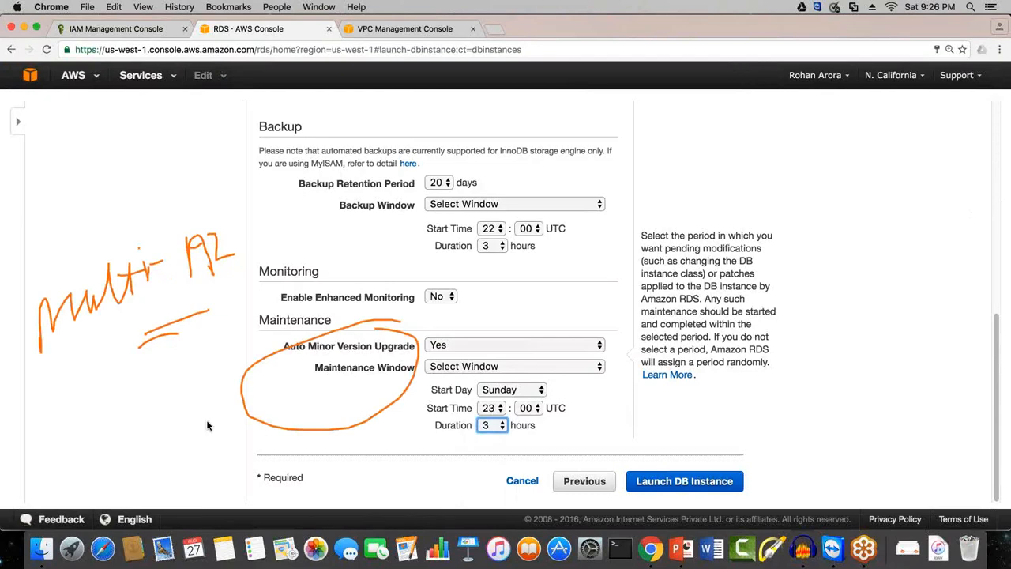
pyautogui.moveTo(72, 432)
pyautogui.mouseDown()
pyautogui.moveTo(106, 401)
pyautogui.moveTo(117, 365)
pyautogui.moveTo(129, 363)
pyautogui.moveTo(134, 378)
pyautogui.mouseUp()
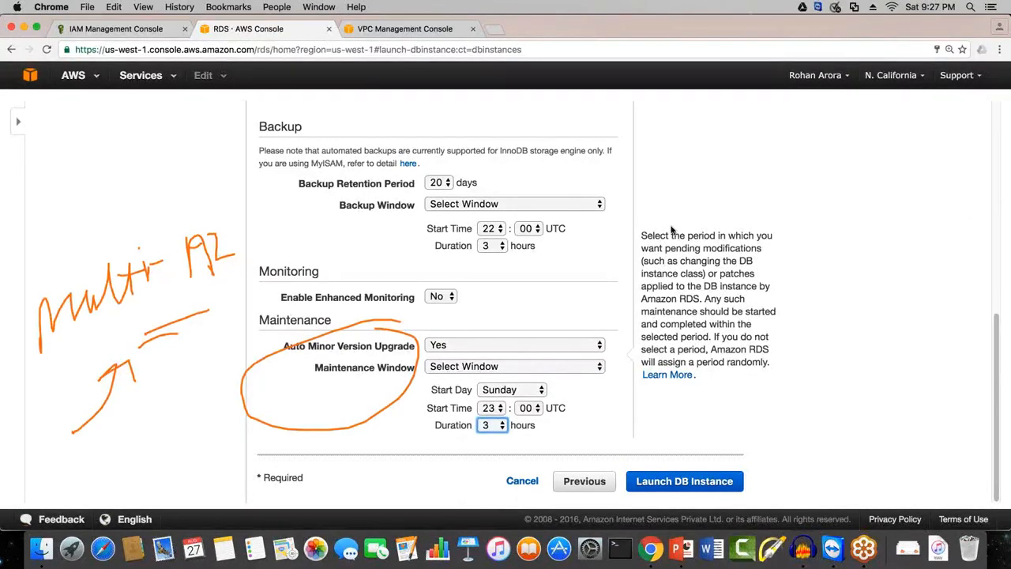
# Step: Try to launch the DB instance with the selected backup and maintenance windows
pyautogui.click(996, 195)
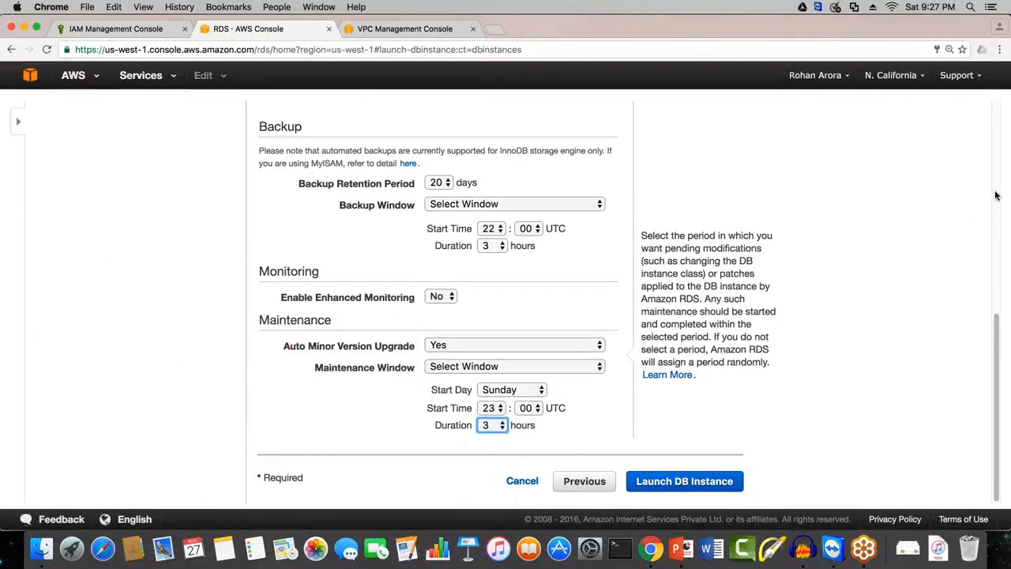
pyautogui.click(618, 435)
pyautogui.click(679, 488)
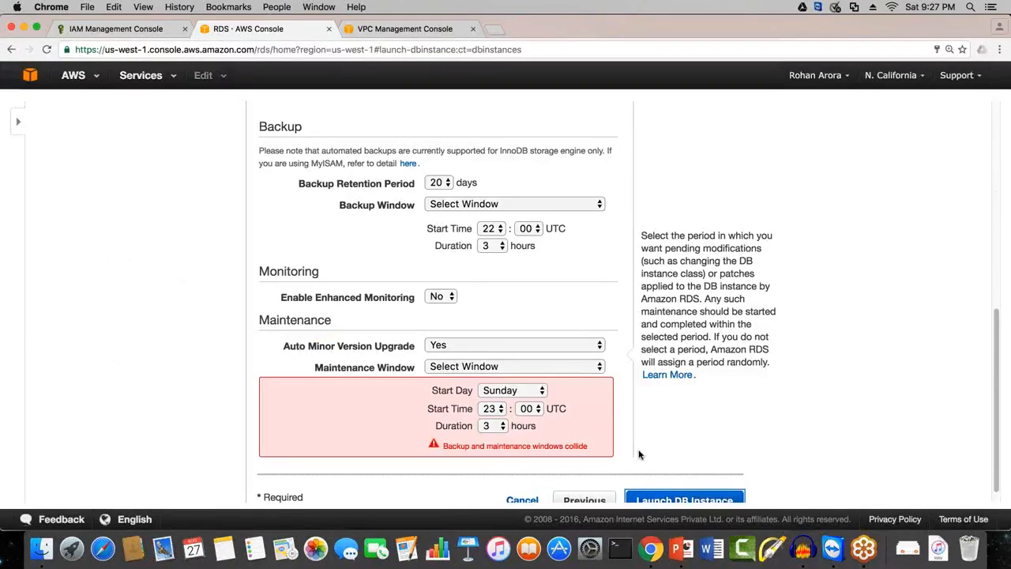
# Step: Set the Maintenance Window to No Preference
pyautogui.click(431, 369)
pyautogui.click(431, 366)
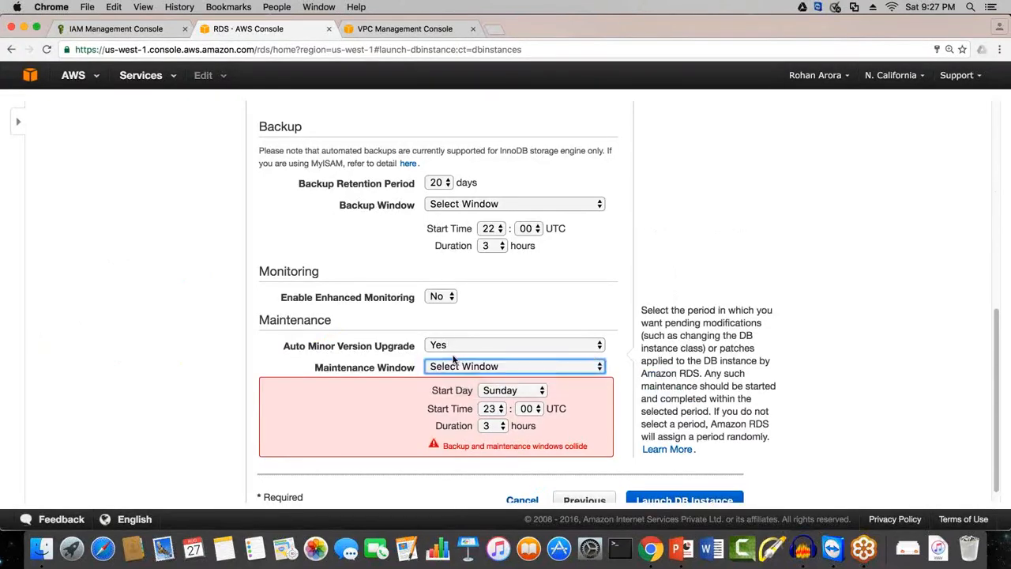
pyautogui.click(431, 366)
pyautogui.click(461, 379)
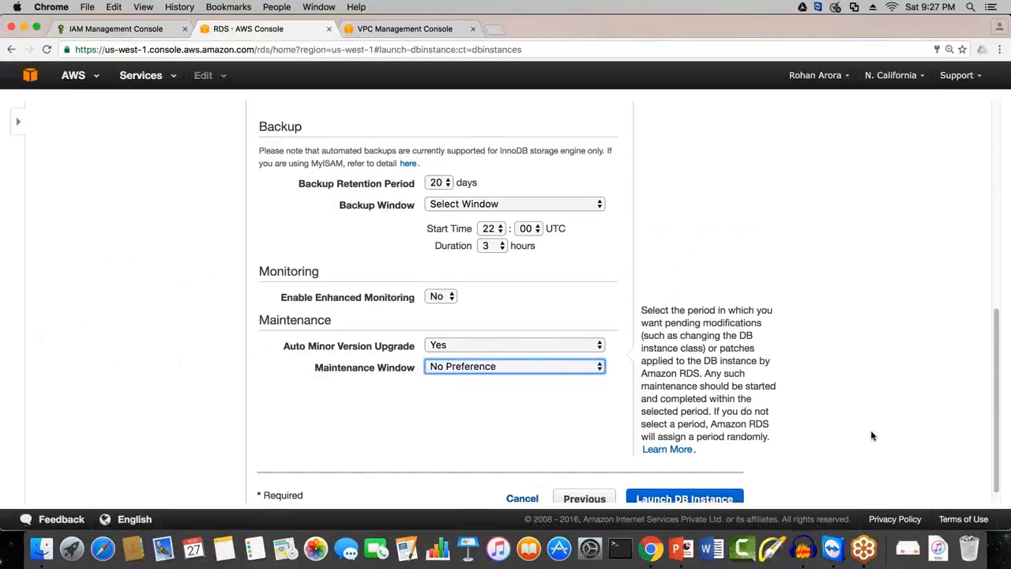
# Step: Launch the DB instance and open the list of DB instances
pyautogui.scroll(-1, 771, 447)
pyautogui.click(724, 483)
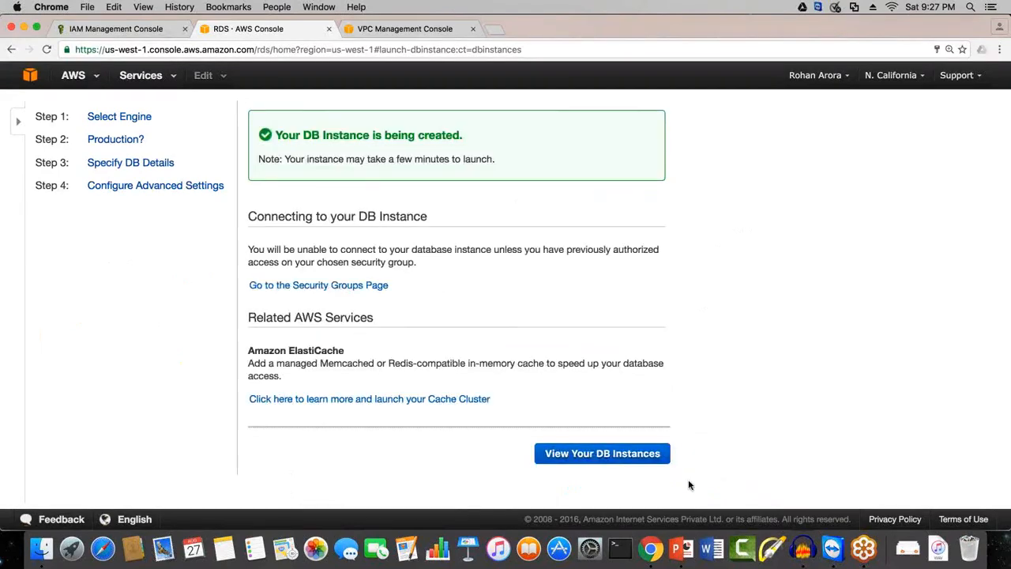
pyautogui.click(666, 463)
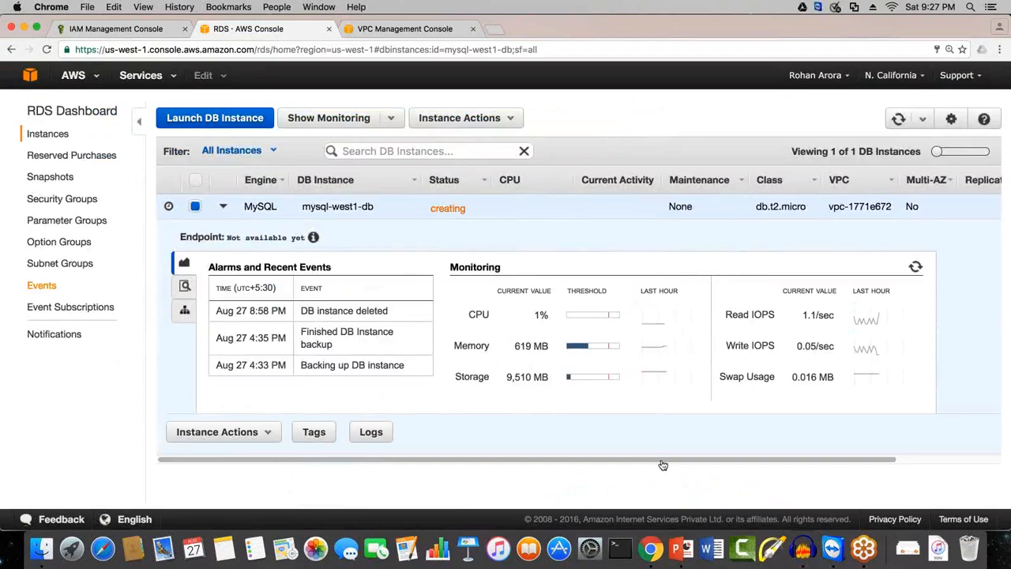
# Step: Check the endpoint of mysql-west1-db and refresh its monitoring data and the instance list
pyautogui.moveTo(179, 237); pyautogui.dragTo(402, 237)
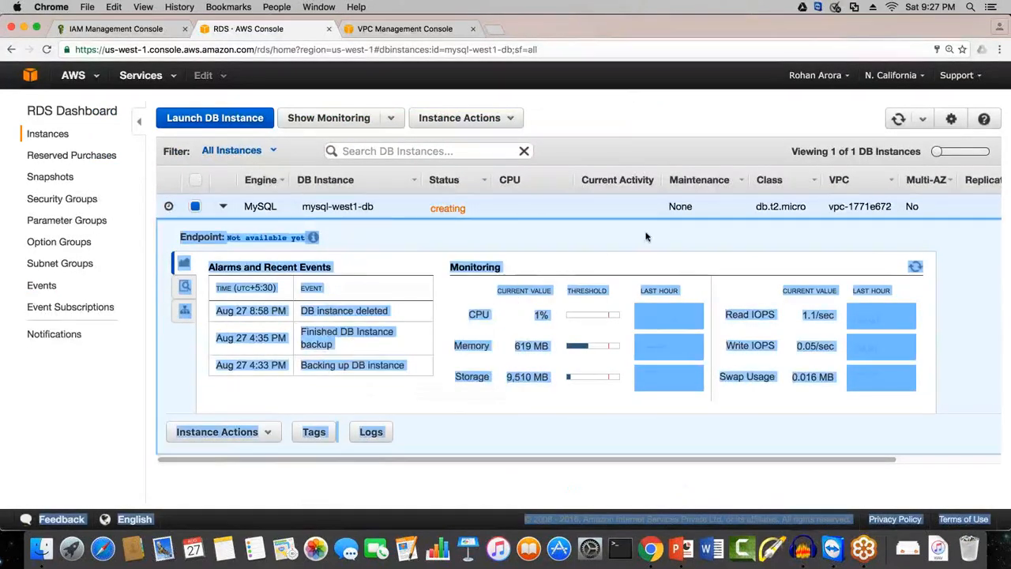
pyautogui.click(654, 476)
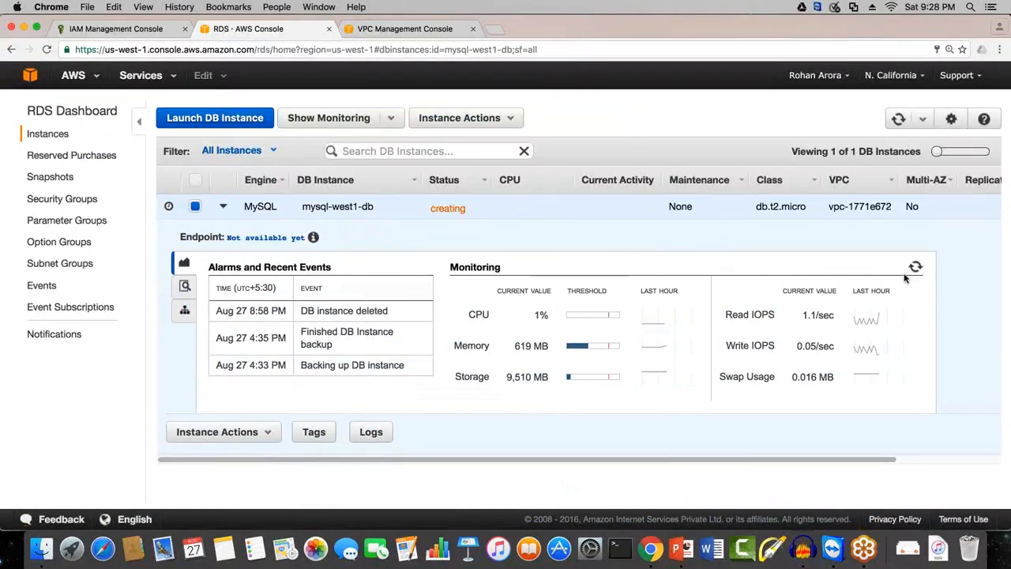
pyautogui.click(914, 267)
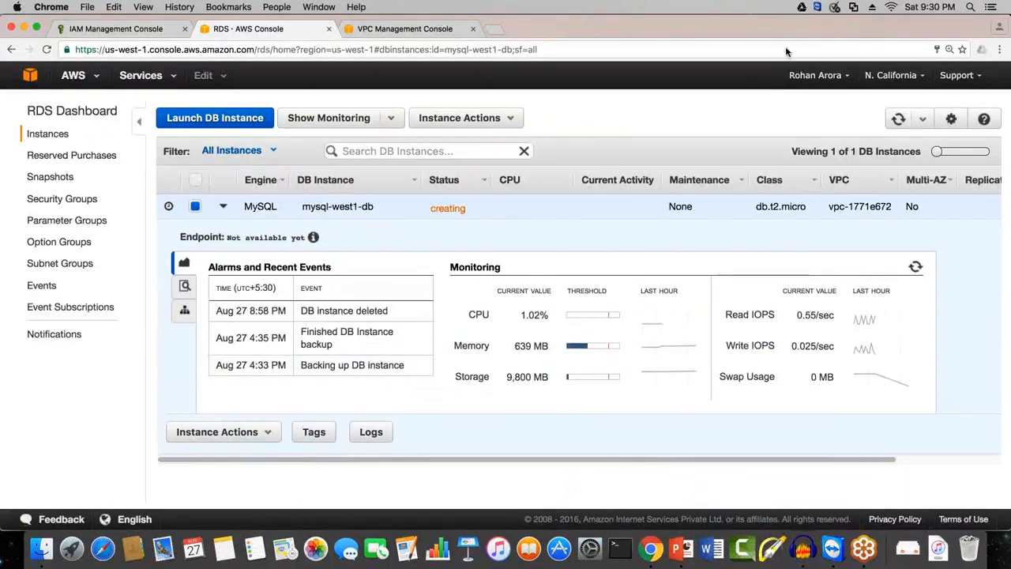
pyautogui.click(899, 119)
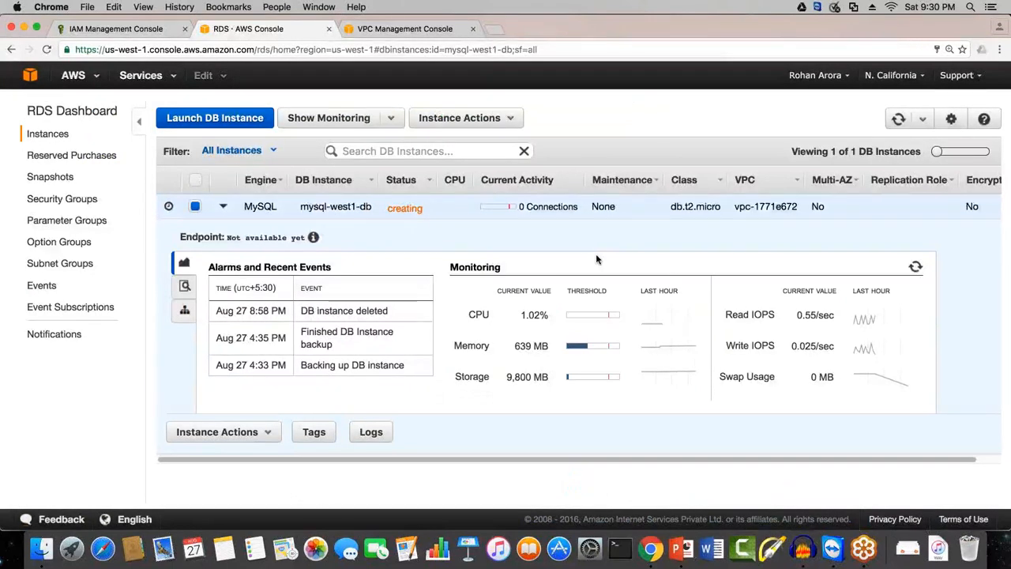
# Step: Examine the instance actions offered for mysql-west1-db and try Modify
pyautogui.click(487, 120)
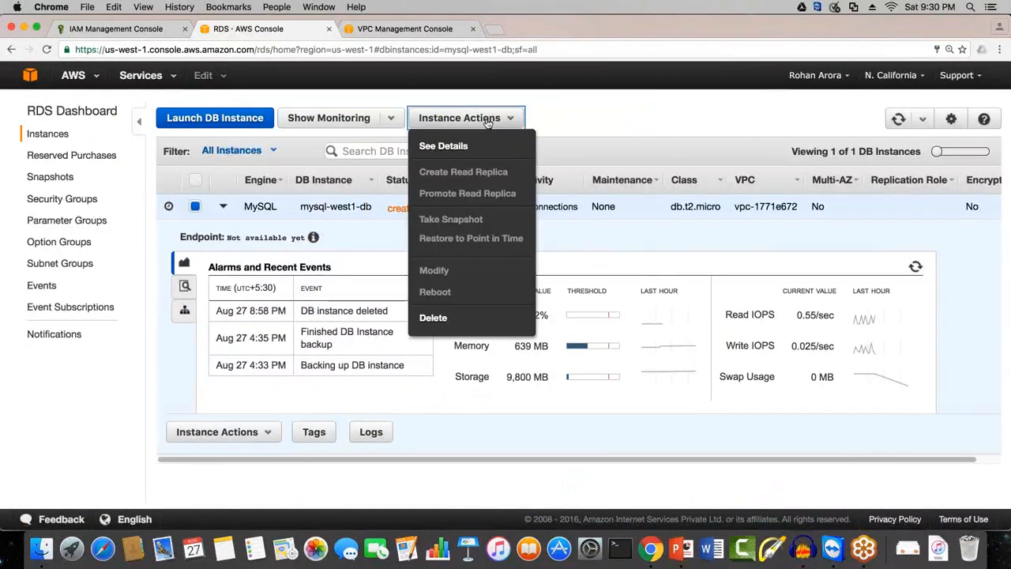
pyautogui.click(440, 277)
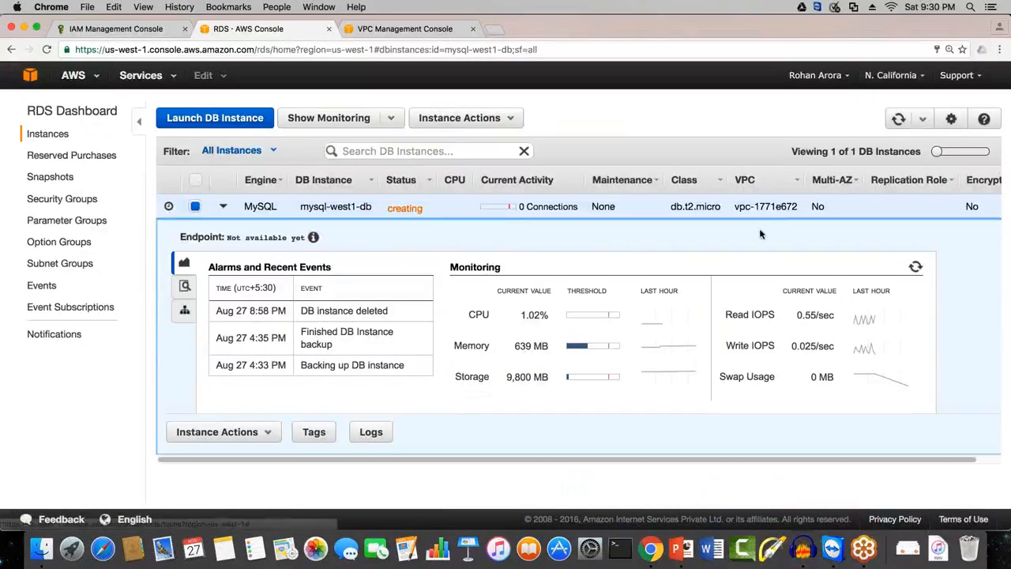
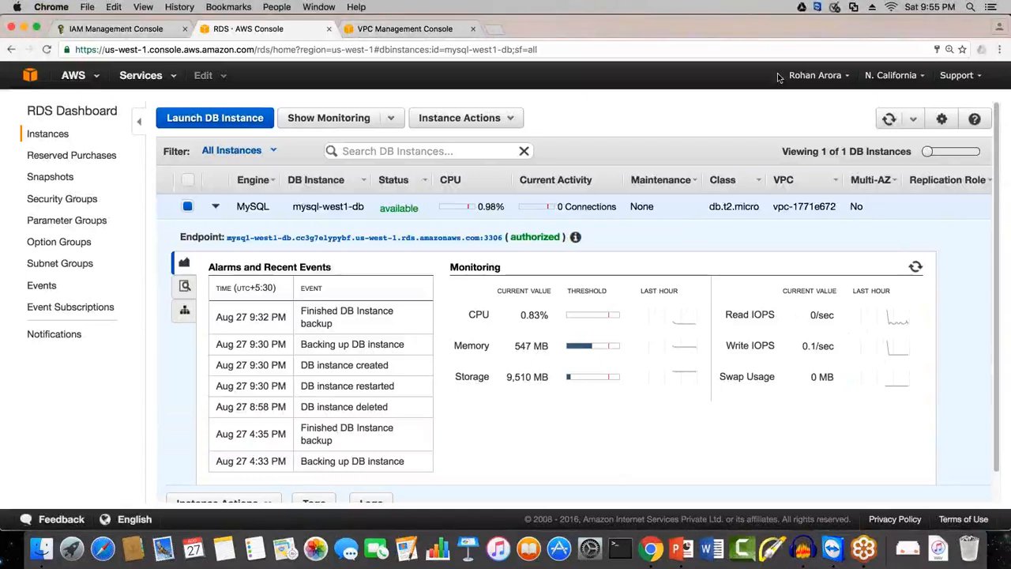
# Step: Check the endpoint, recent events and monitoring data of mysql-west1-db
pyautogui.moveTo(226, 237); pyautogui.dragTo(479, 240)
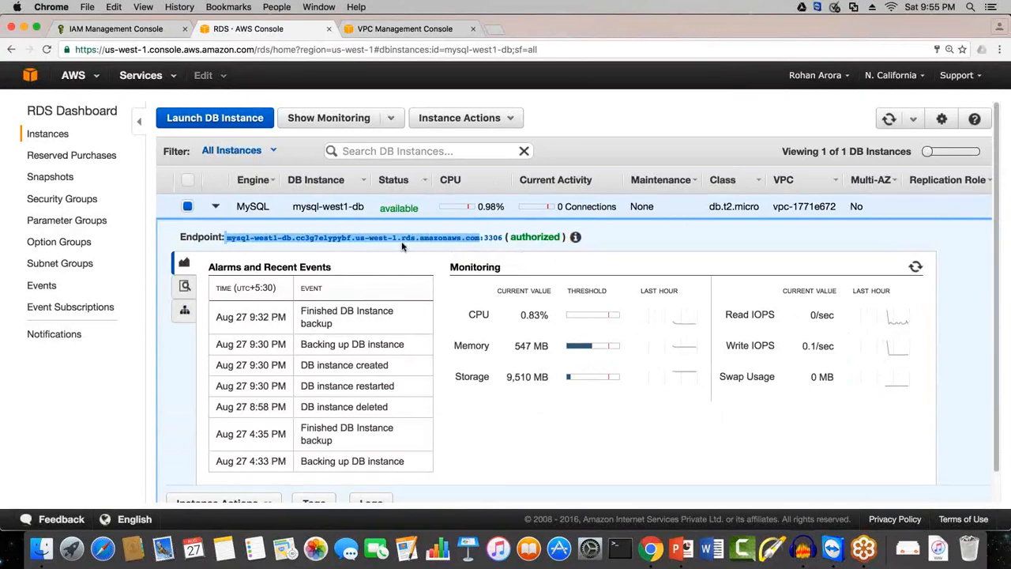
pyautogui.moveTo(179, 237); pyautogui.dragTo(493, 245)
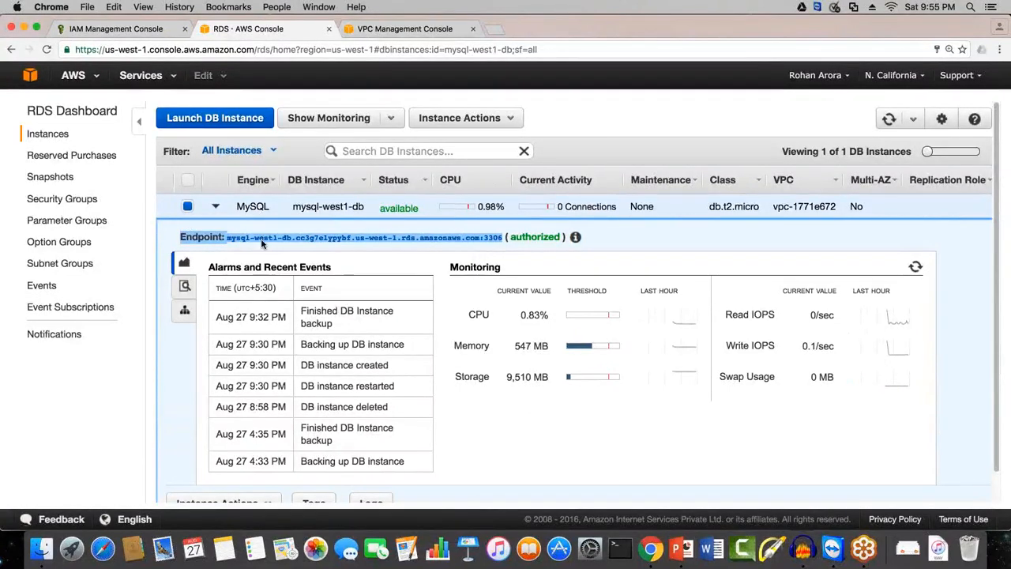
pyautogui.click(494, 263)
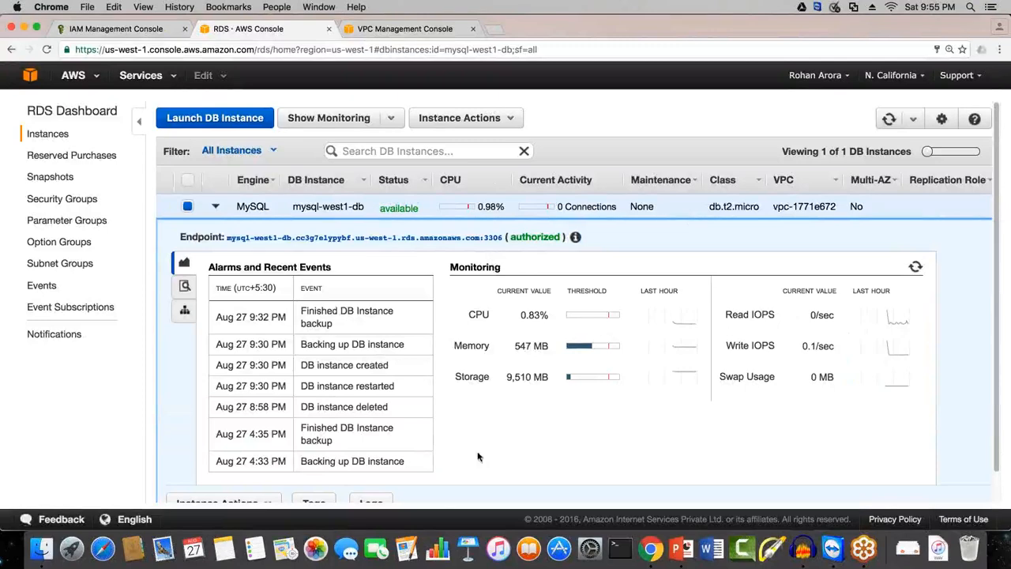
pyautogui.scroll(-1, 510, 429)
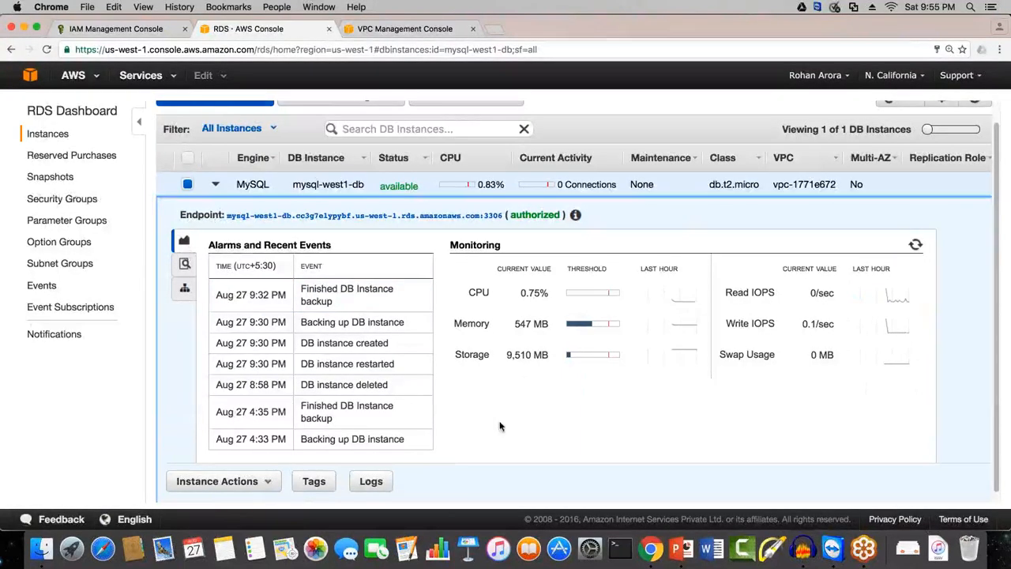
# Step: Inspect the details of the mysql-west1-db snapshot, including its snapshot type, storage and creation time
pyautogui.click(50, 177)
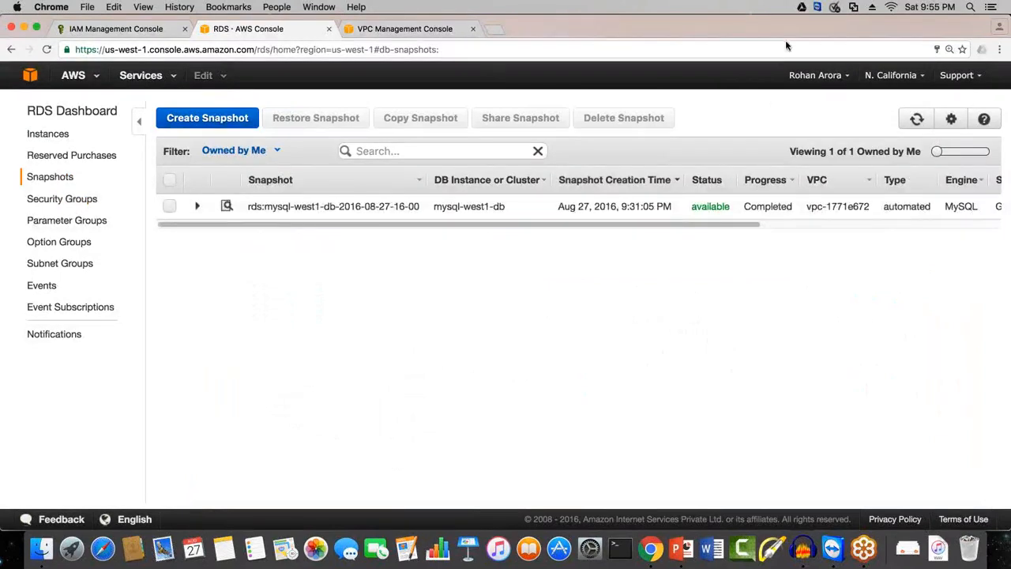
pyautogui.click(171, 207)
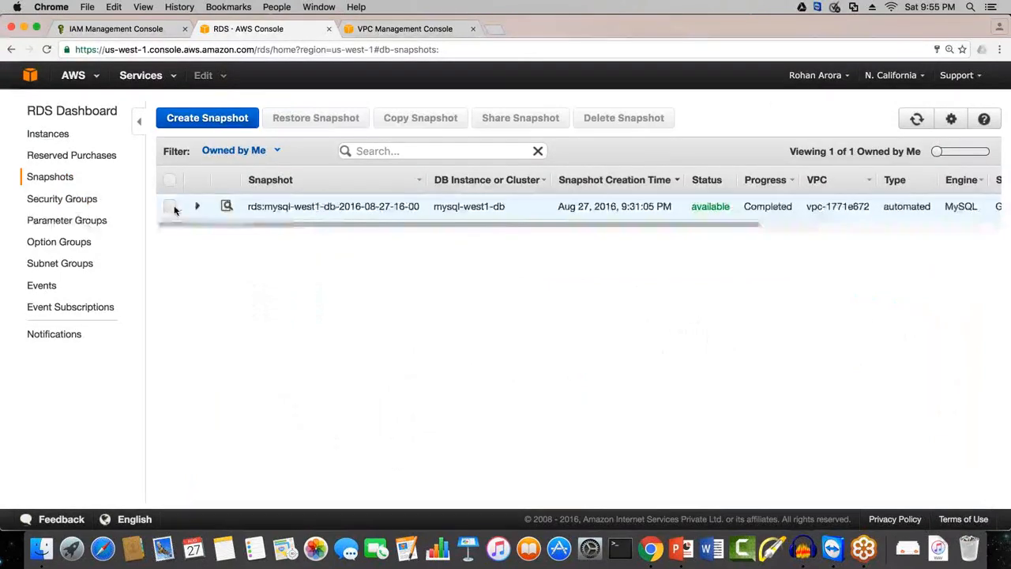
pyautogui.moveTo(214, 283); pyautogui.dragTo(343, 283)
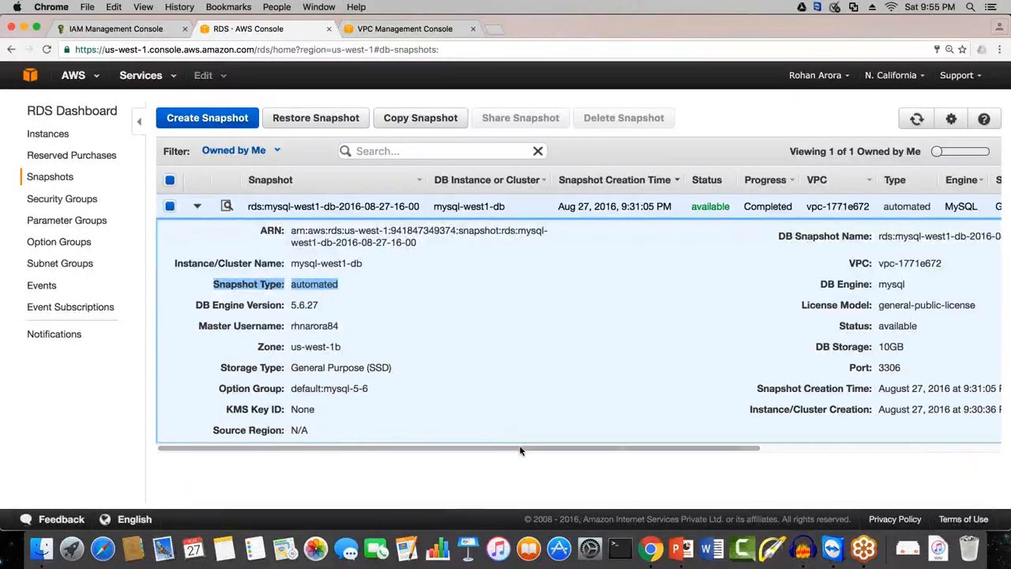
pyautogui.moveTo(551, 452); pyautogui.dragTo(794, 450)
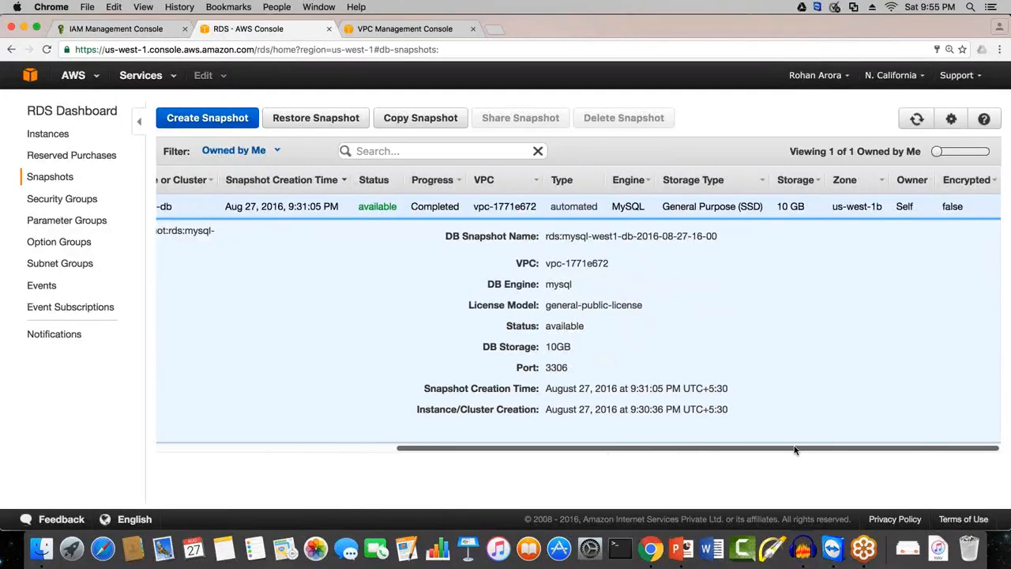
pyautogui.moveTo(794, 450); pyautogui.dragTo(555, 452)
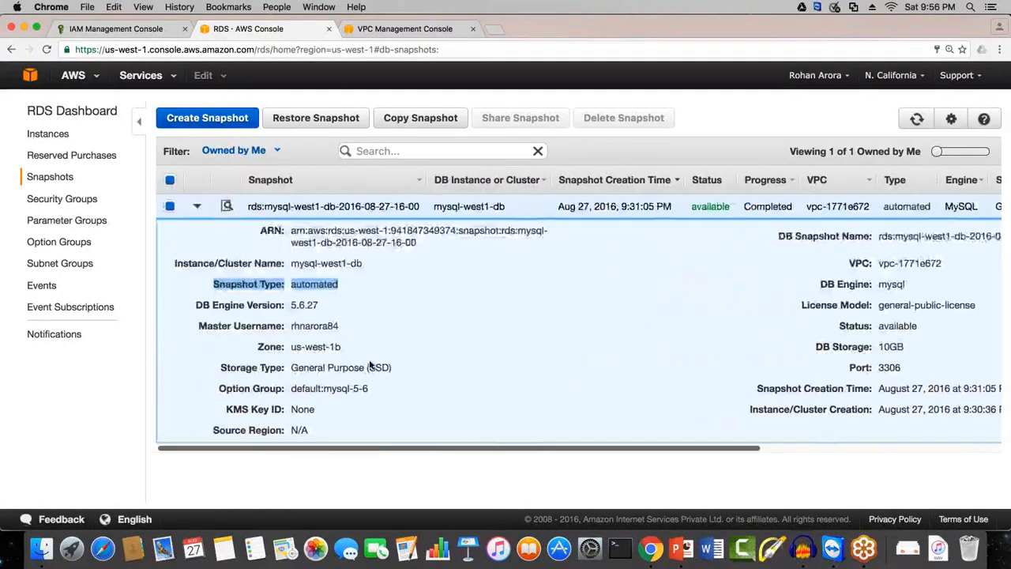
# Step: Open the restore form for the selected snapshot and review its instance class, subnet group, database and maintenance options
pyautogui.click(357, 129)
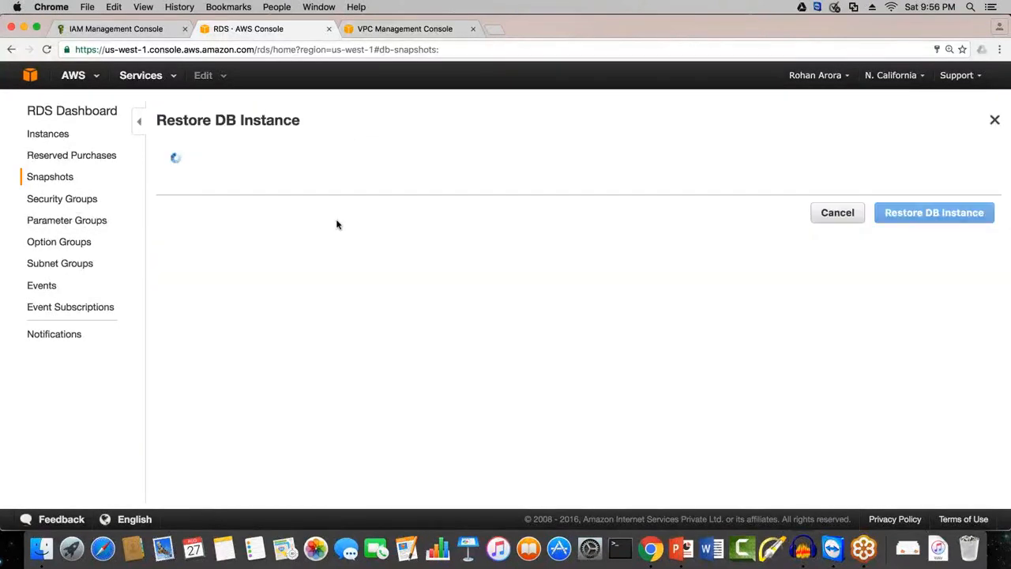
pyautogui.click(402, 276)
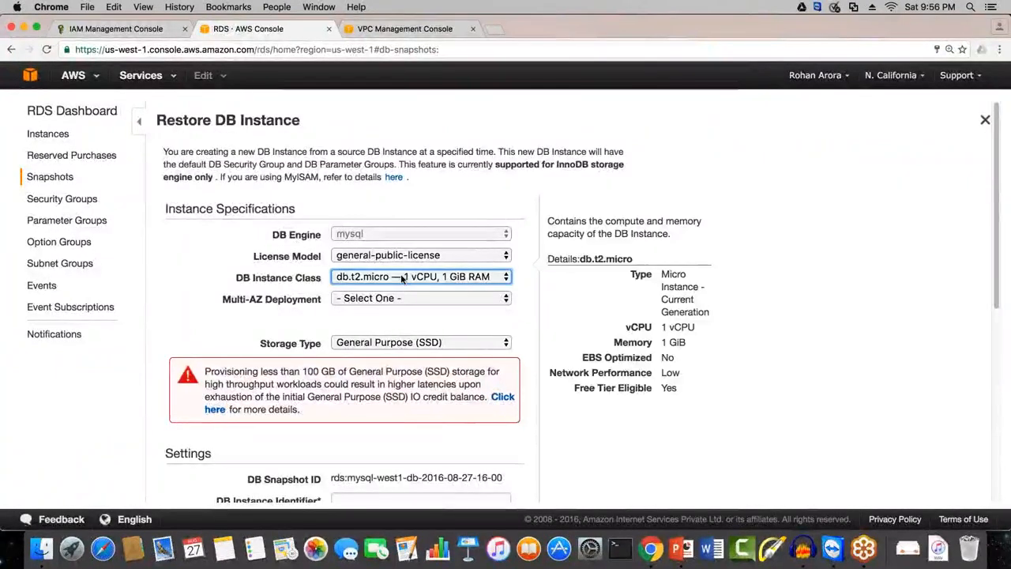
pyautogui.scroll(-7, 369, 310)
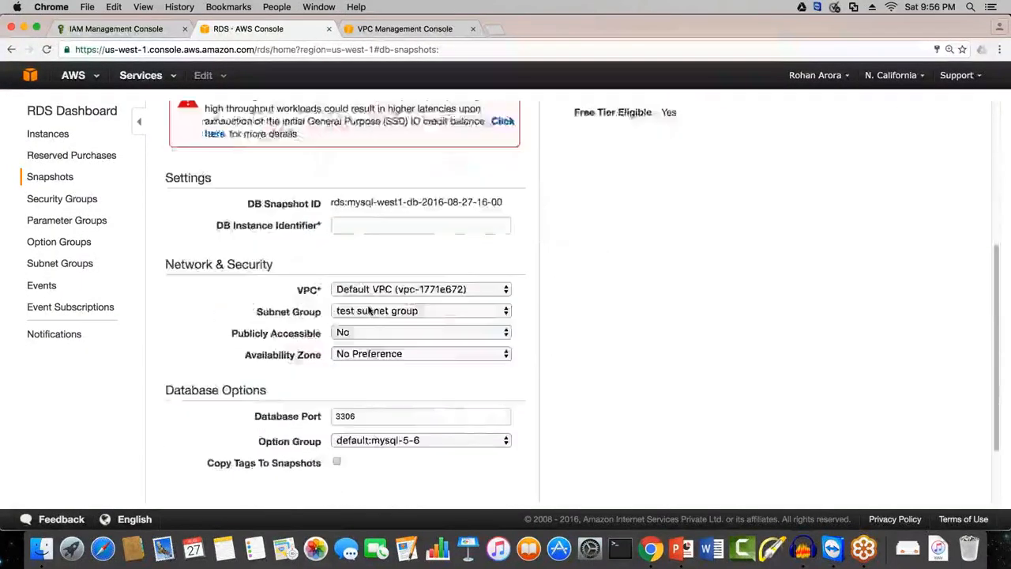
pyautogui.click(369, 310)
pyautogui.scroll(-2, 368, 310)
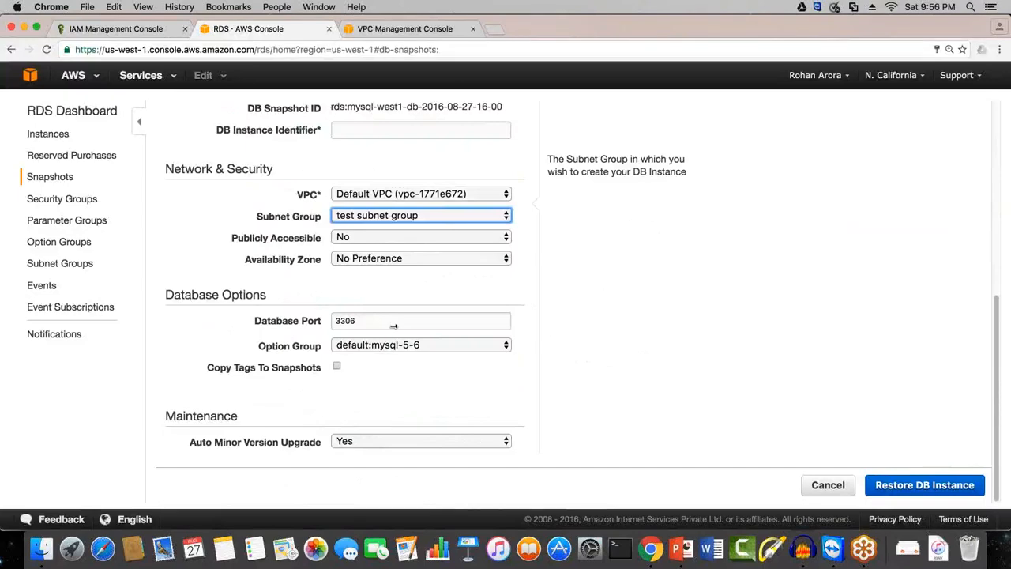
# Step: Return to the DB instance list and open the Modify form for mysql-west1-db
pyautogui.click(49, 136)
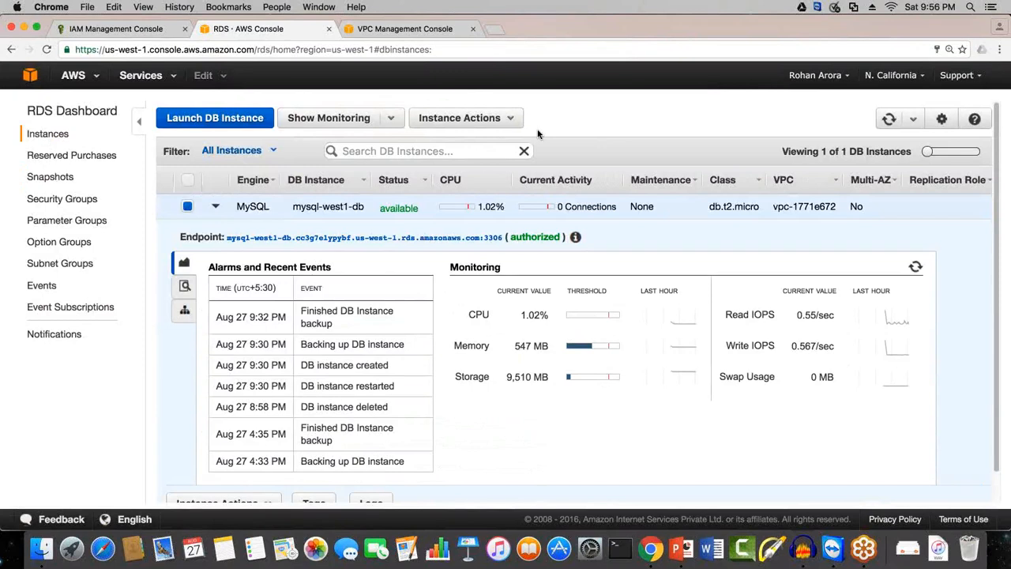
pyautogui.click(464, 122)
pyautogui.click(465, 123)
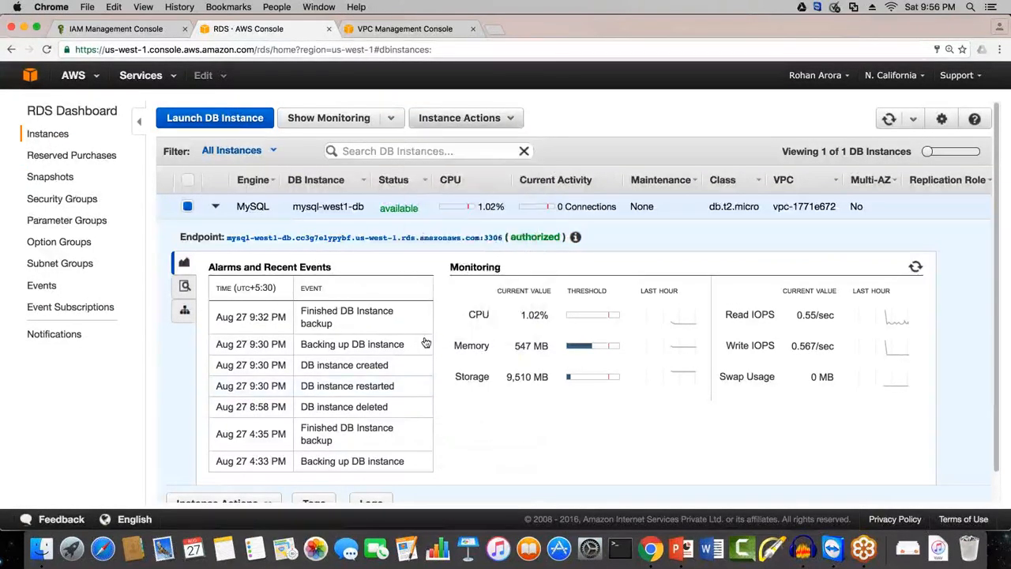
pyautogui.click(455, 120)
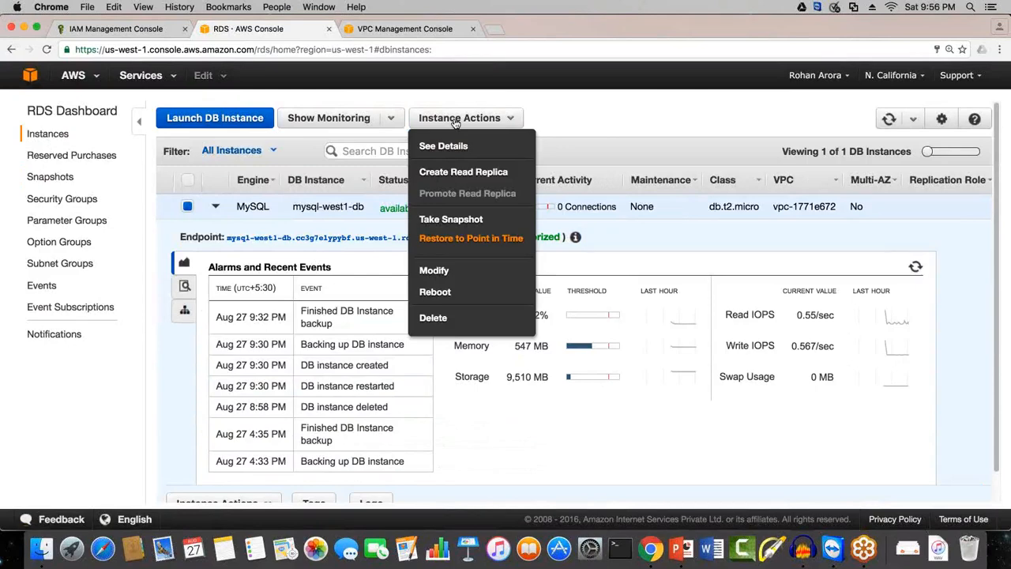
pyautogui.click(434, 270)
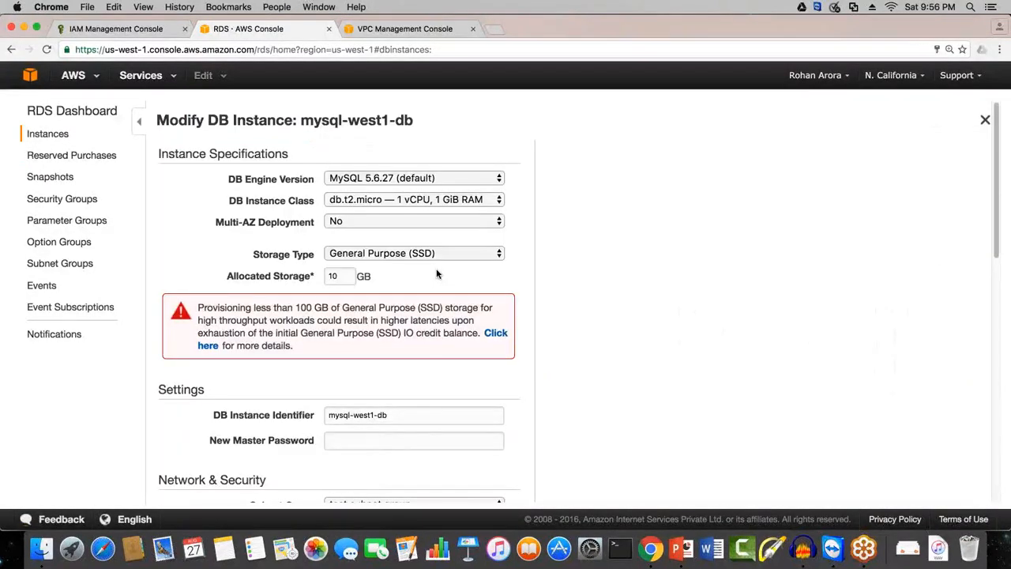
# Step: Review the allocated storage, certificate authority, public accessibility, backup and maintenance settings in the Modify form, keeping Publicly Accessible on Yes
pyautogui.doubleClick(345, 280)
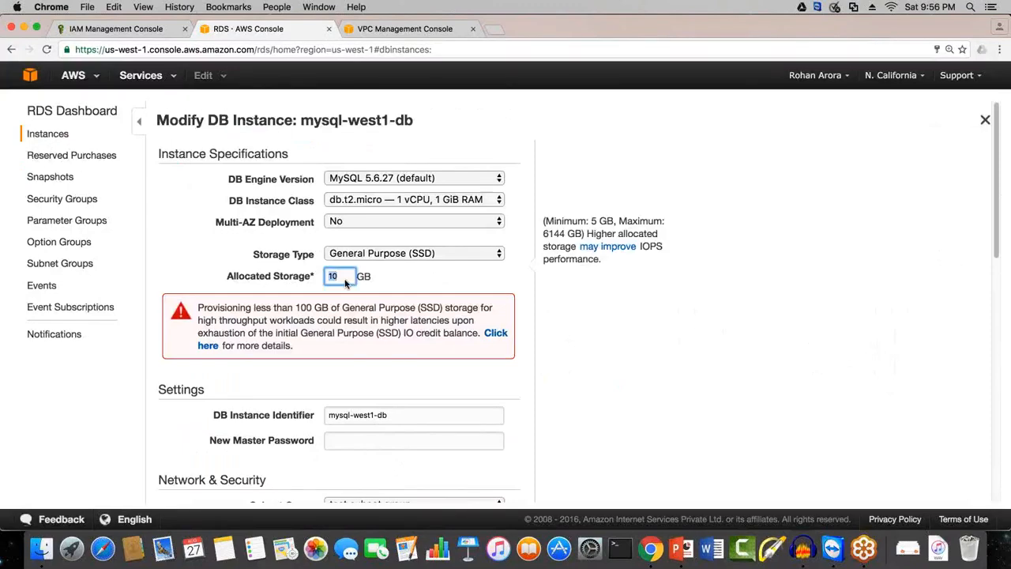
pyautogui.scroll(-5, 345, 283)
pyautogui.click(336, 398)
pyautogui.scroll(-3, 348, 372)
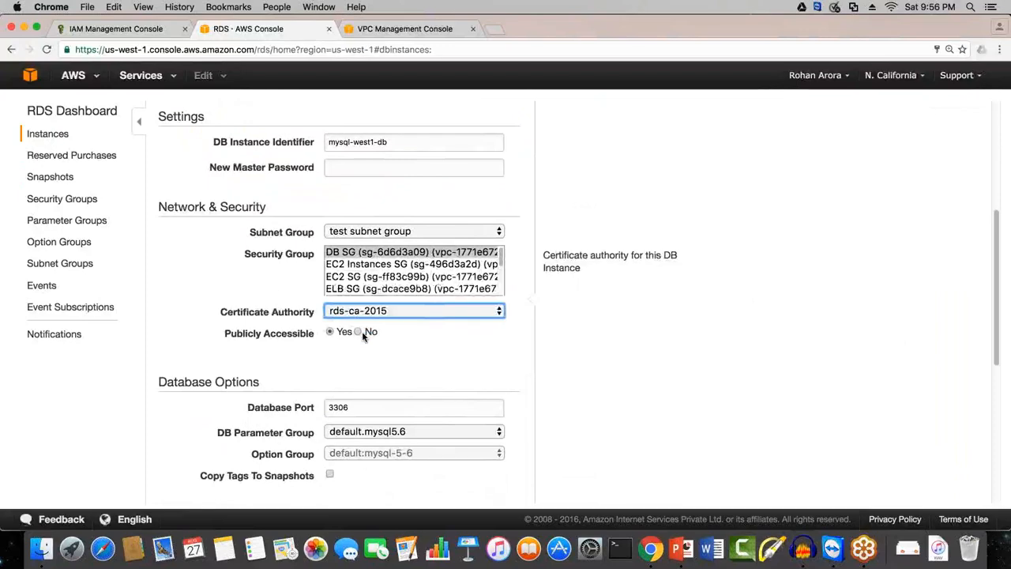
pyautogui.click(358, 332)
pyautogui.click(330, 332)
pyautogui.scroll(-8, 366, 366)
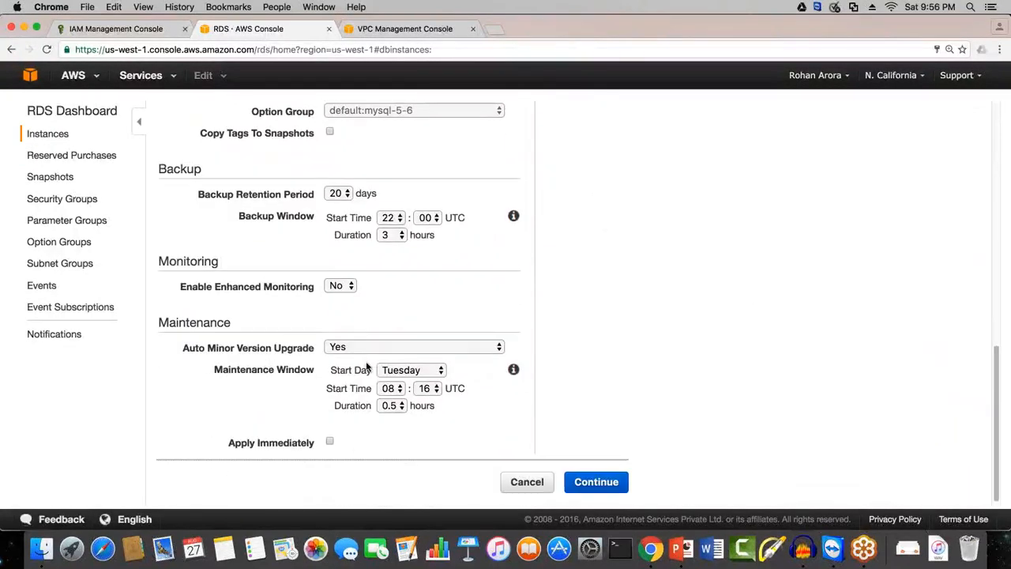
# Step: Examine the instance specifications, master password, subnet group and security group settings, and leave the Modify form without saving
pyautogui.scroll(8, 366, 366)
pyautogui.scroll(3, 365, 363)
pyautogui.scroll(-10, 365, 364)
pyautogui.scroll(10, 367, 366)
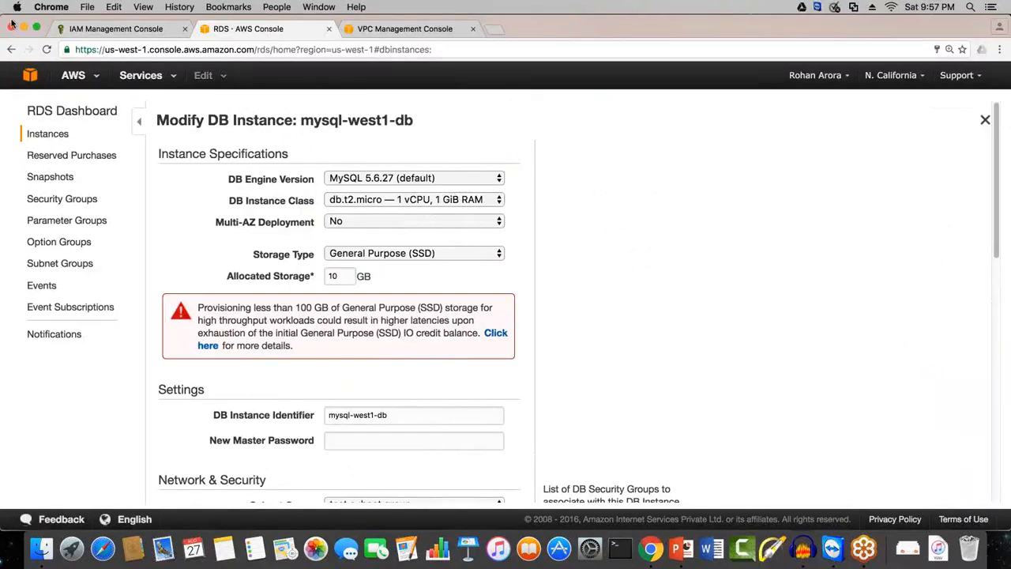
pyautogui.scroll(-10, 519, 438)
pyautogui.scroll(1, 519, 435)
pyautogui.scroll(-3, 519, 435)
pyautogui.scroll(10, 519, 434)
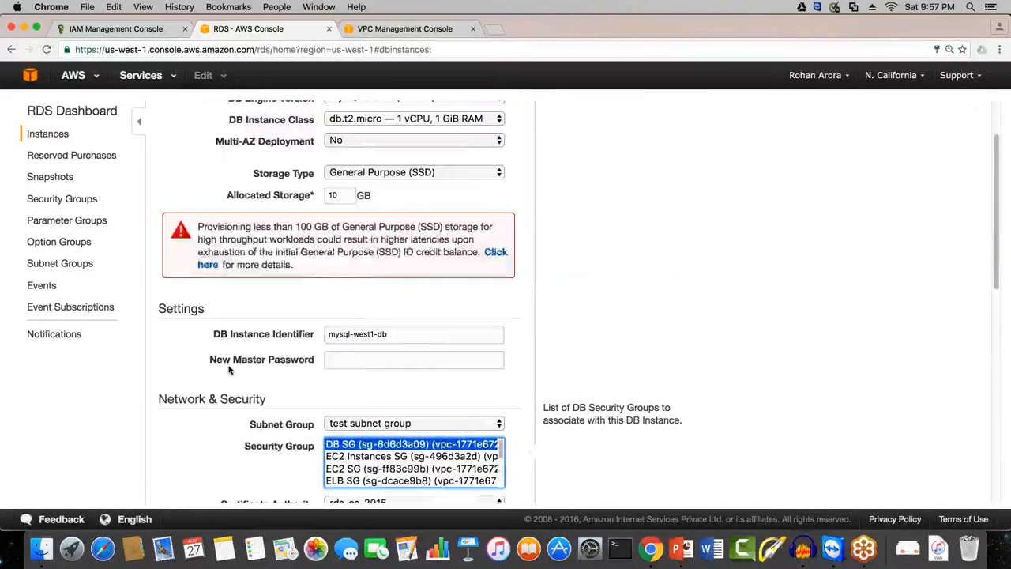
pyautogui.moveTo(210, 359); pyautogui.dragTo(315, 425)
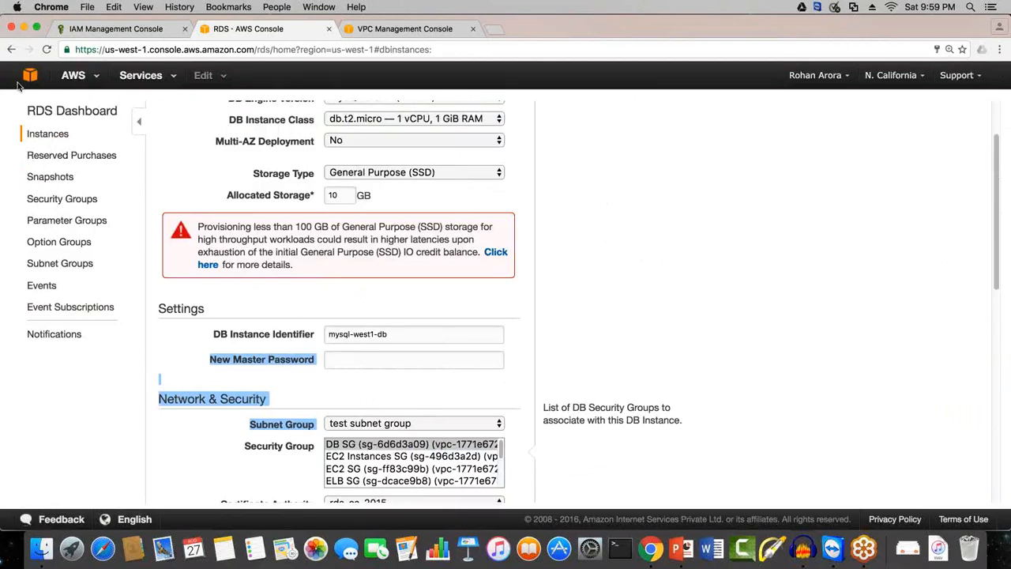
pyautogui.click(11, 49)
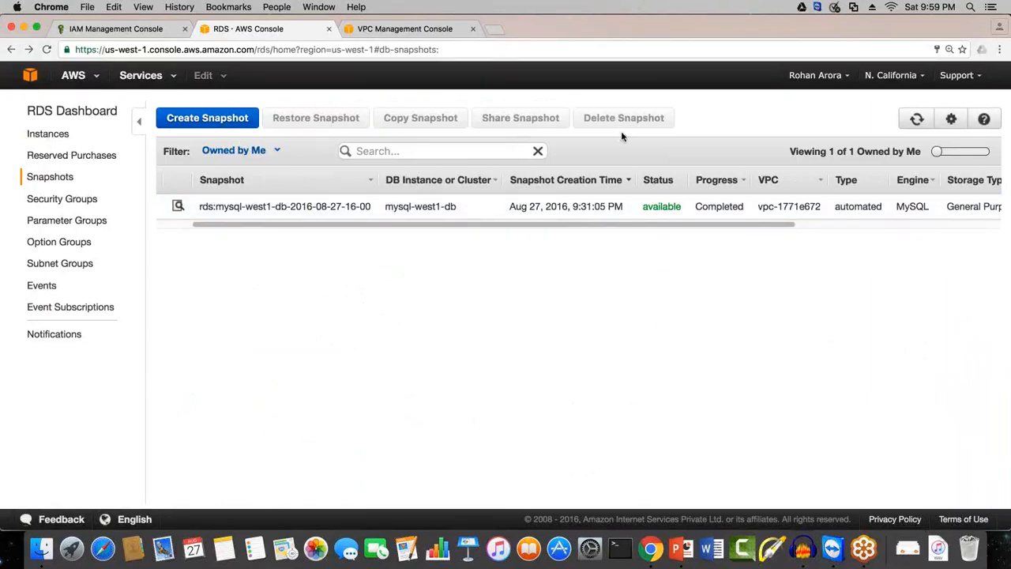
# Step: Search Google for "mysql workbench" in a new browser tab
pyautogui.click(489, 30)
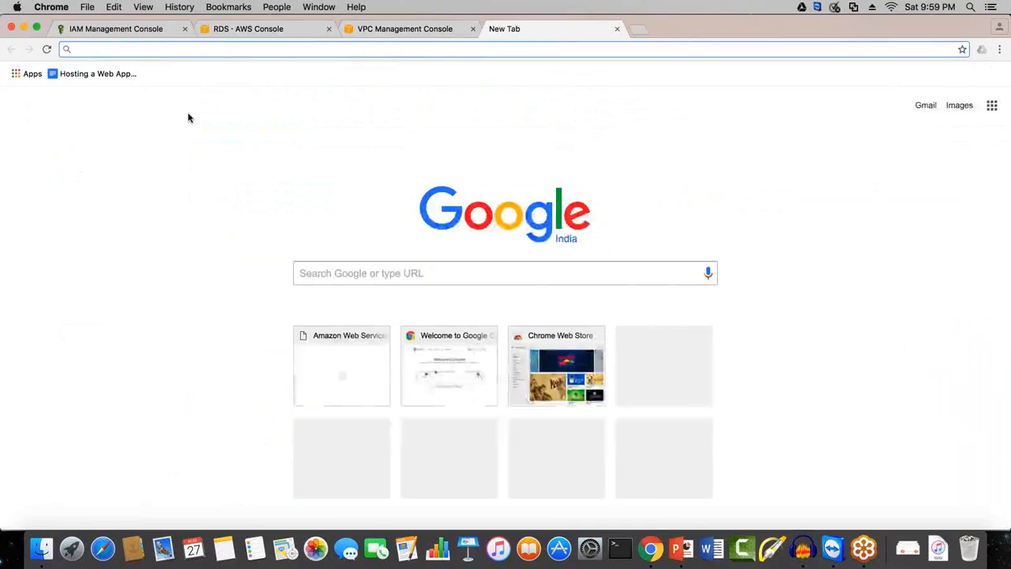
pyautogui.click(324, 271)
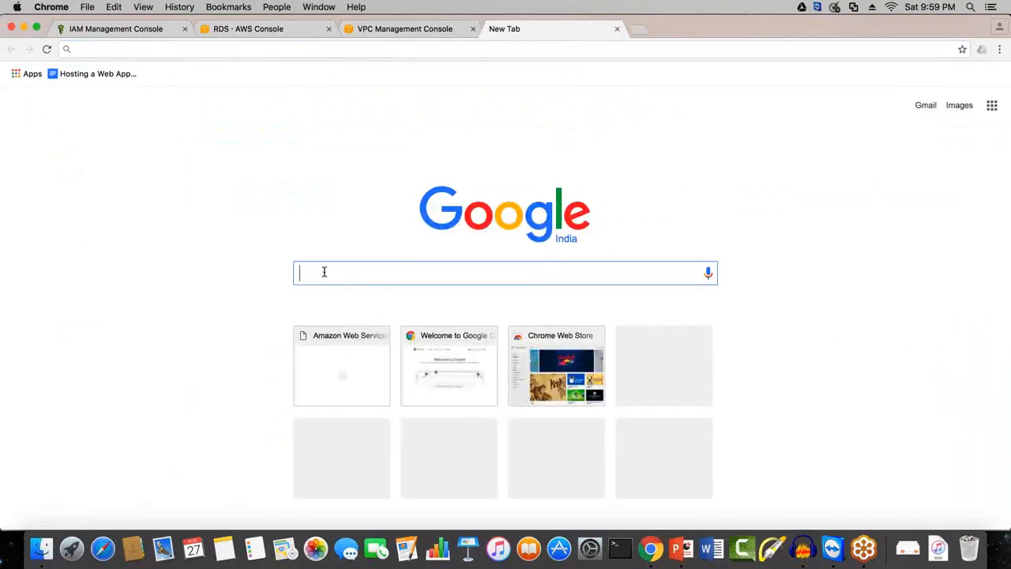
pyautogui.write('my')
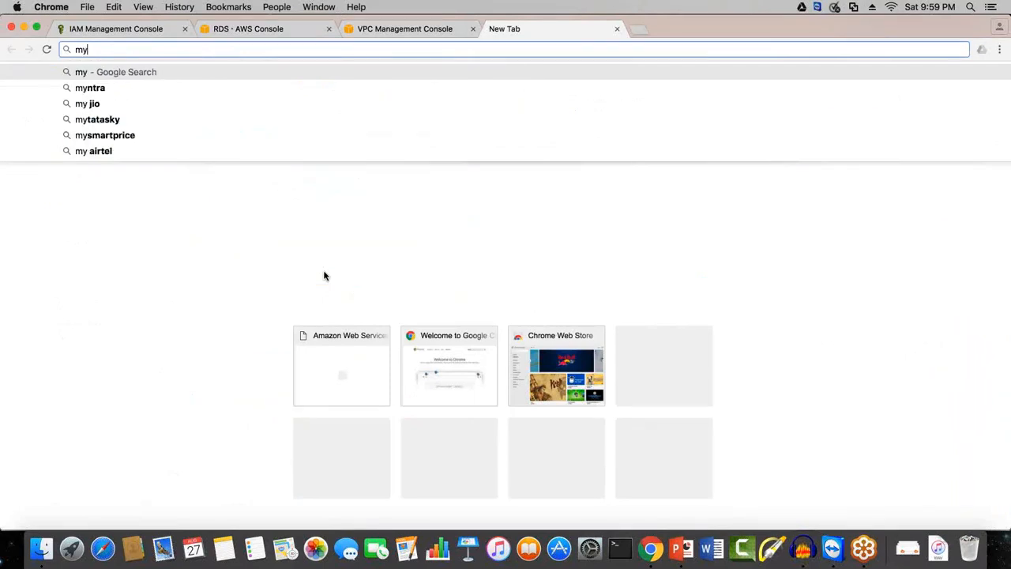
pyautogui.write('sql q')
pyautogui.press('BackSpace')
pyautogui.press('BackSpace')
pyautogui.write('workbench')
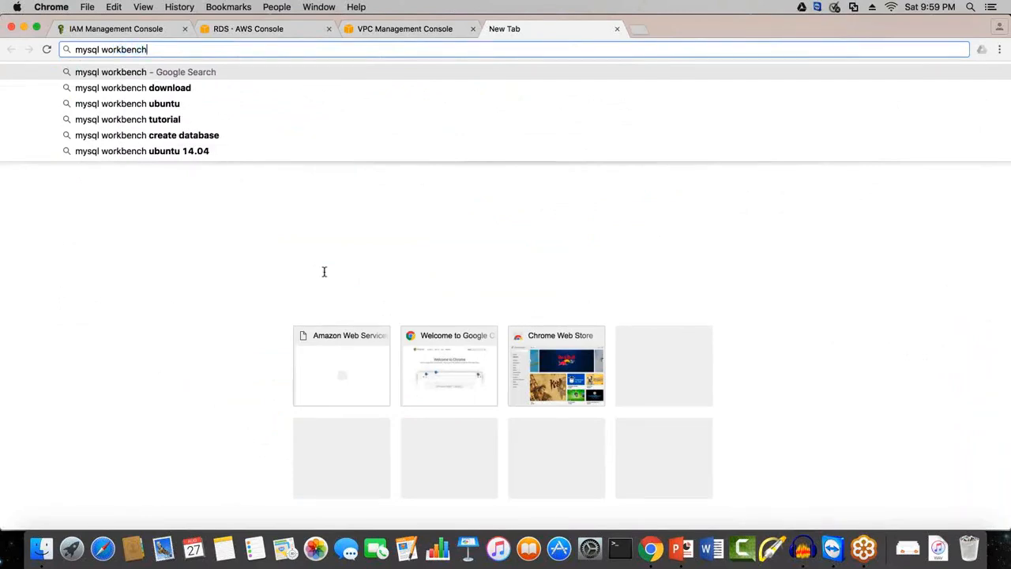
pyautogui.press('Return')
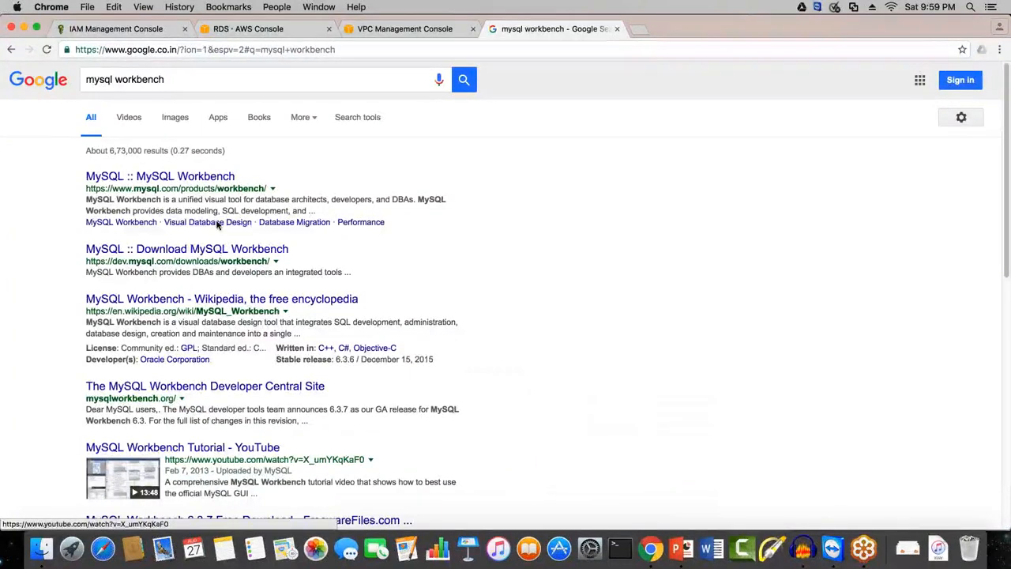
# Step: Look through the search results and switch to the related search "mysql workbench mac"
pyautogui.scroll(-1, 340, 417)
pyautogui.scroll(-5, 340, 423)
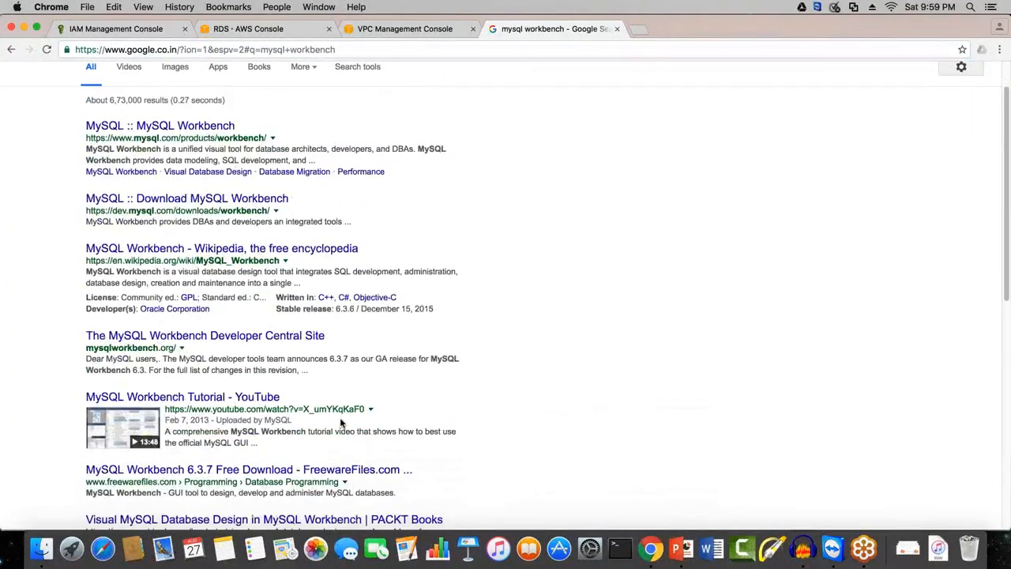
pyautogui.scroll(-1, 468, 395)
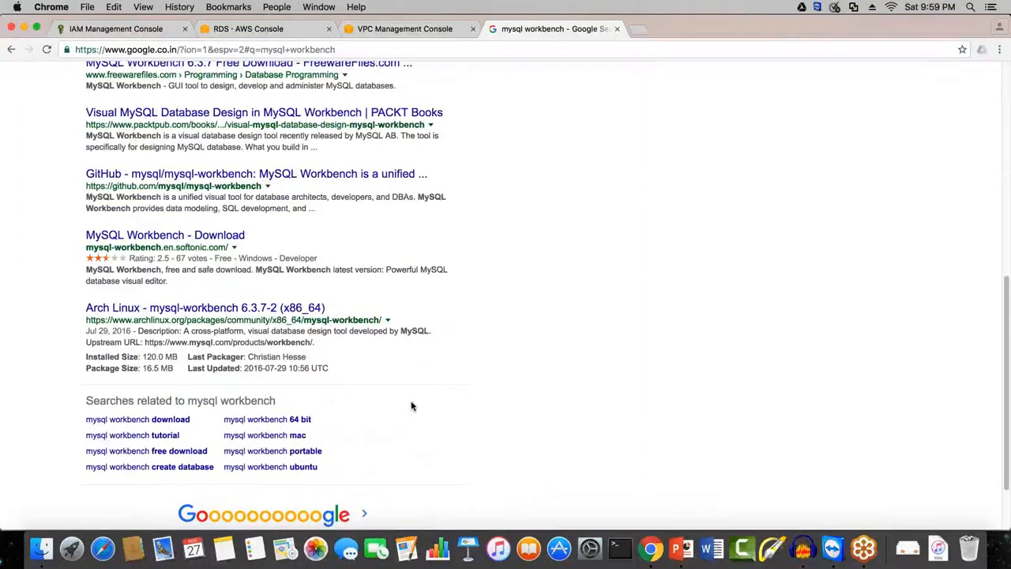
pyautogui.click(299, 439)
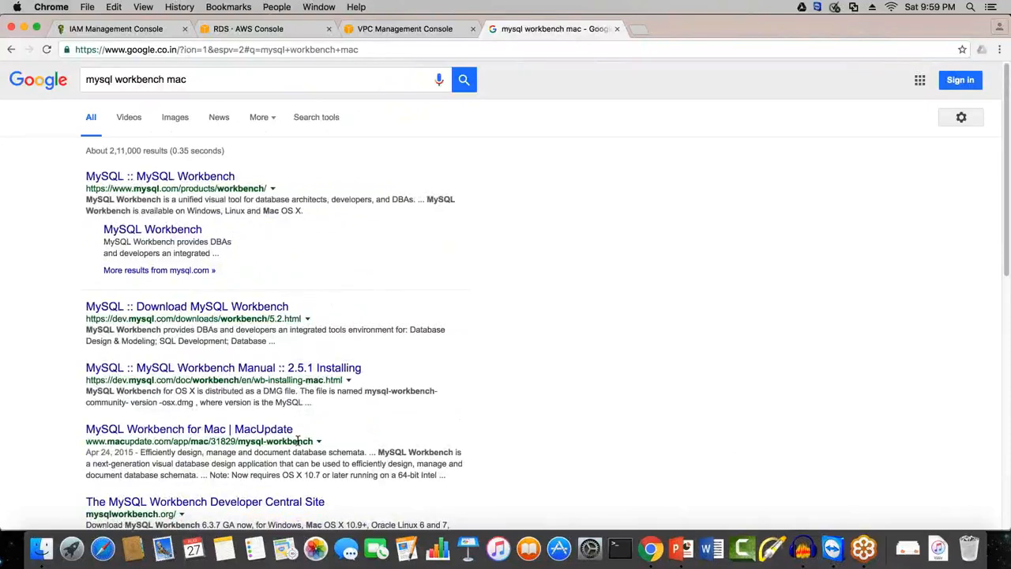
# Step: Open the MySQL Workbench product page from the results and go to its download page
pyautogui.click(161, 181)
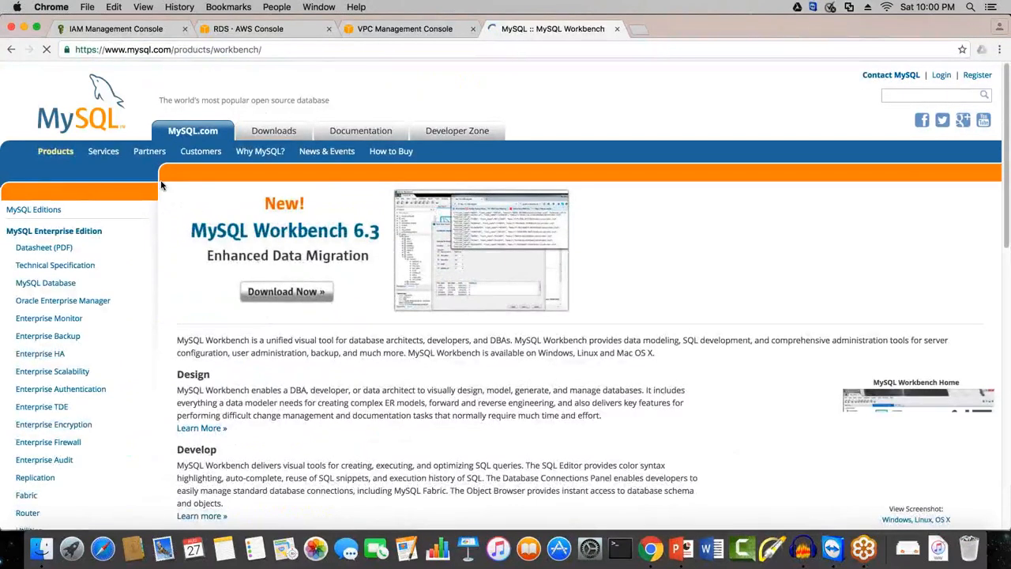
pyautogui.click(390, 307)
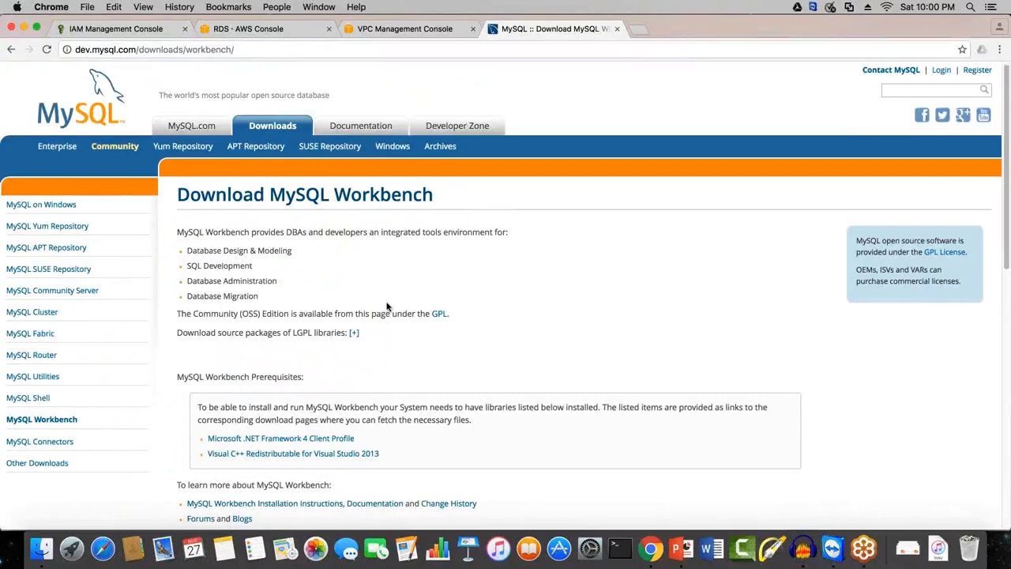
pyautogui.scroll(-3, 387, 307)
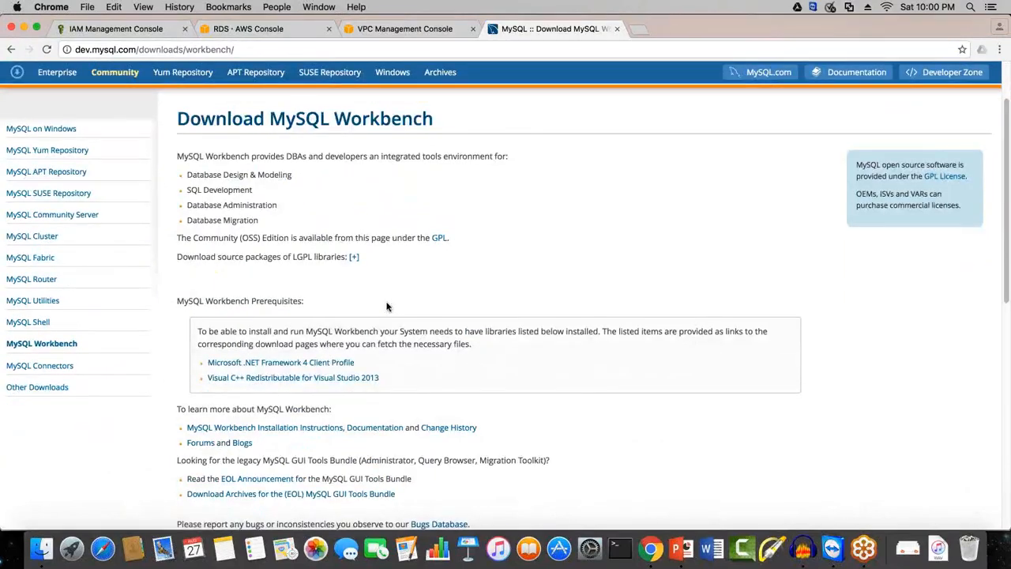
# Step: Review the MySQL Workbench 6.3.7 download listing and its platform choices, keeping Mac OS X selected
pyautogui.scroll(-10, 387, 306)
pyautogui.scroll(4, 387, 307)
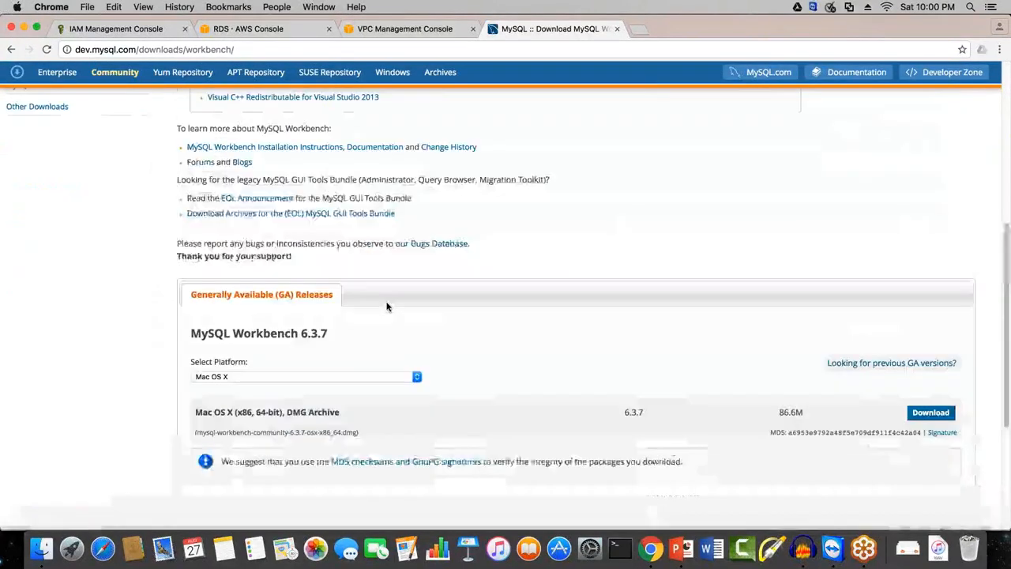
pyautogui.click(315, 377)
pyautogui.click(314, 377)
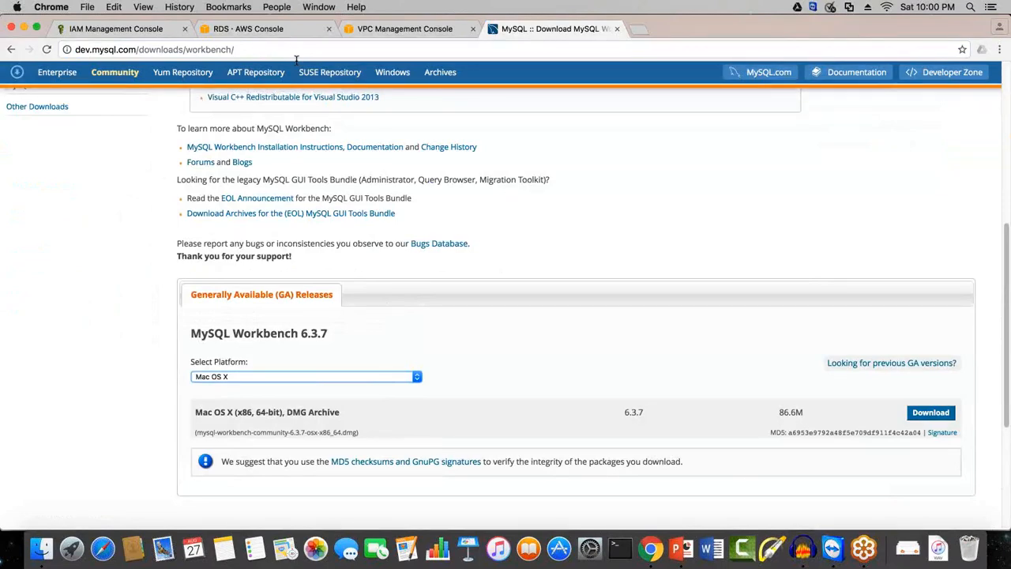
pyautogui.click(316, 294)
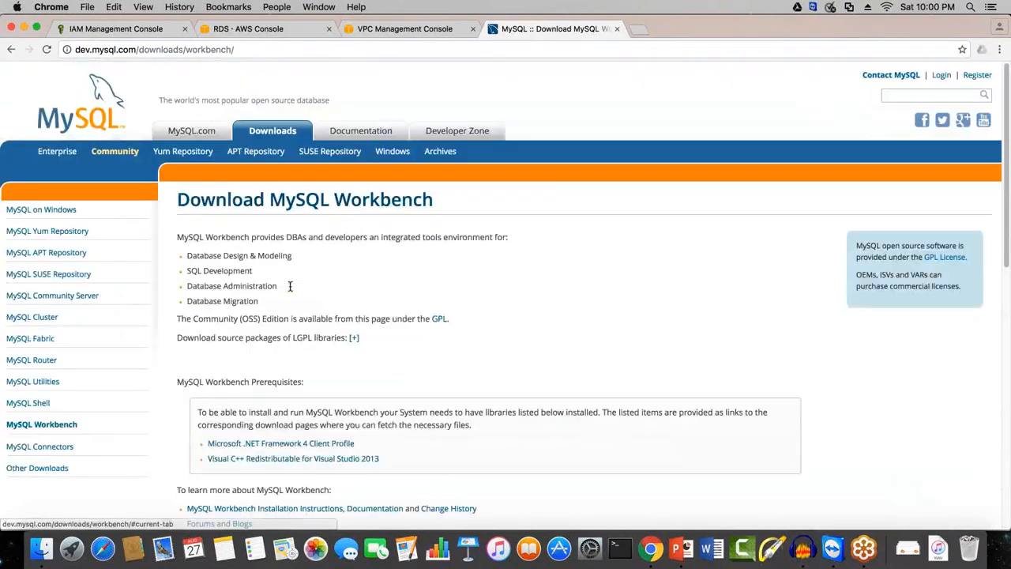
# Step: Return from the download page to the Google results for "mysql workbench mac"
pyautogui.rightClick(13, 48)
pyautogui.click(343, 63)
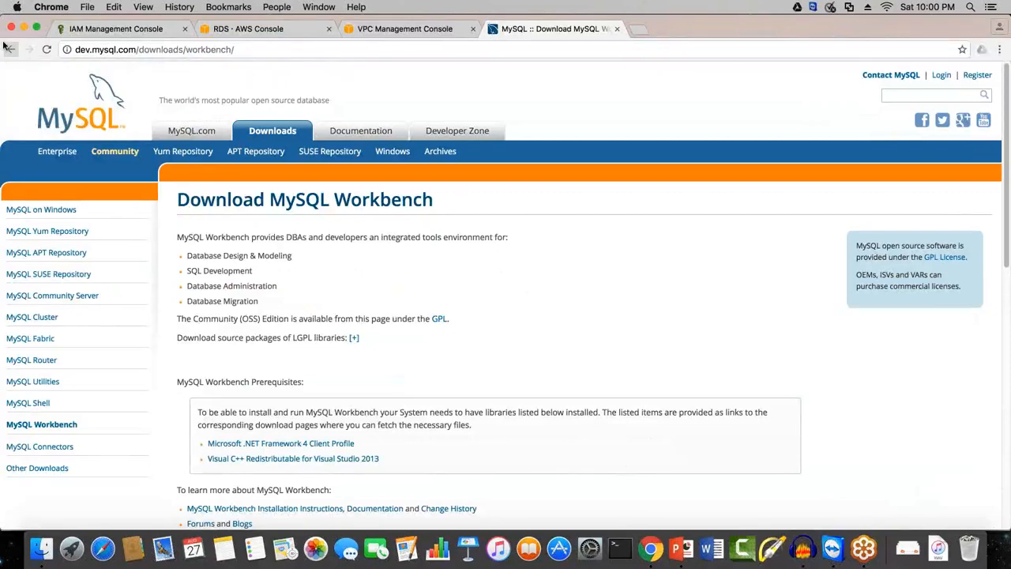
pyautogui.click(10, 49)
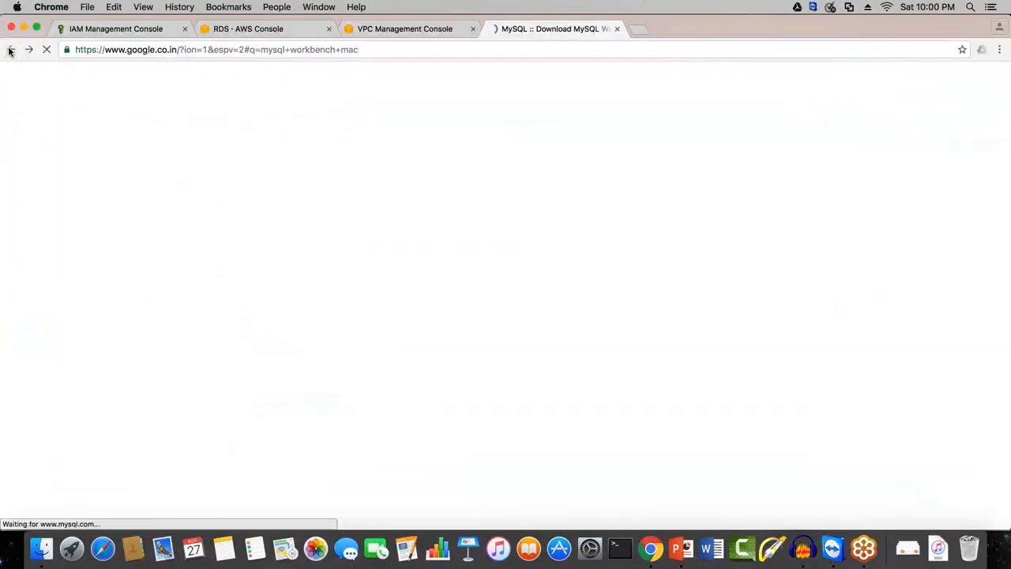
# Step: Switch from the search results to the RDS console and open the AWS home page to view the database services
pyautogui.click(283, 30)
pyautogui.click(32, 78)
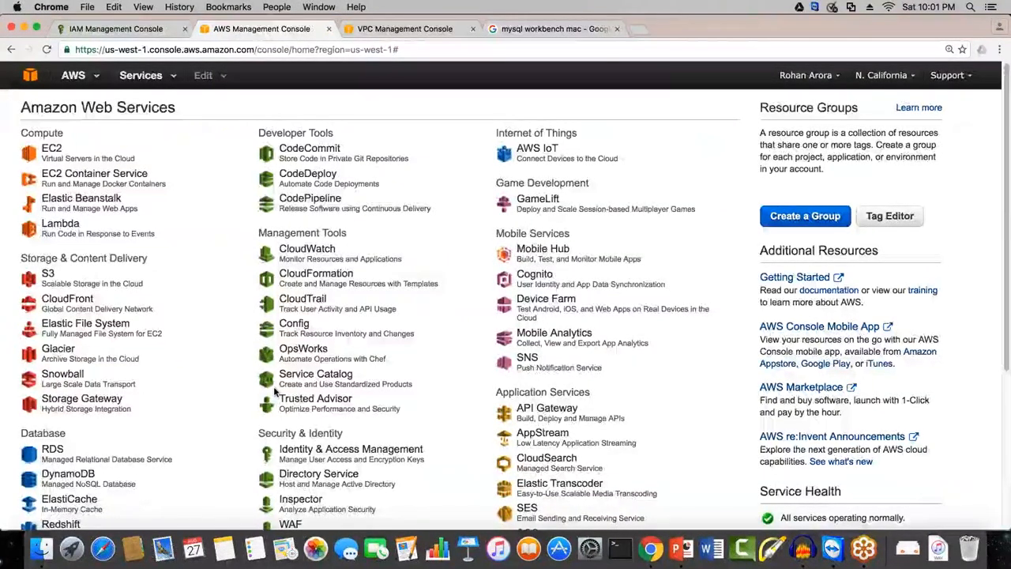
pyautogui.scroll(-5, 275, 391)
# Step: Open the Google Drive folder in Finder and search This Mac for "dynamo db"
pyautogui.click(799, 8)
pyautogui.click(728, 60)
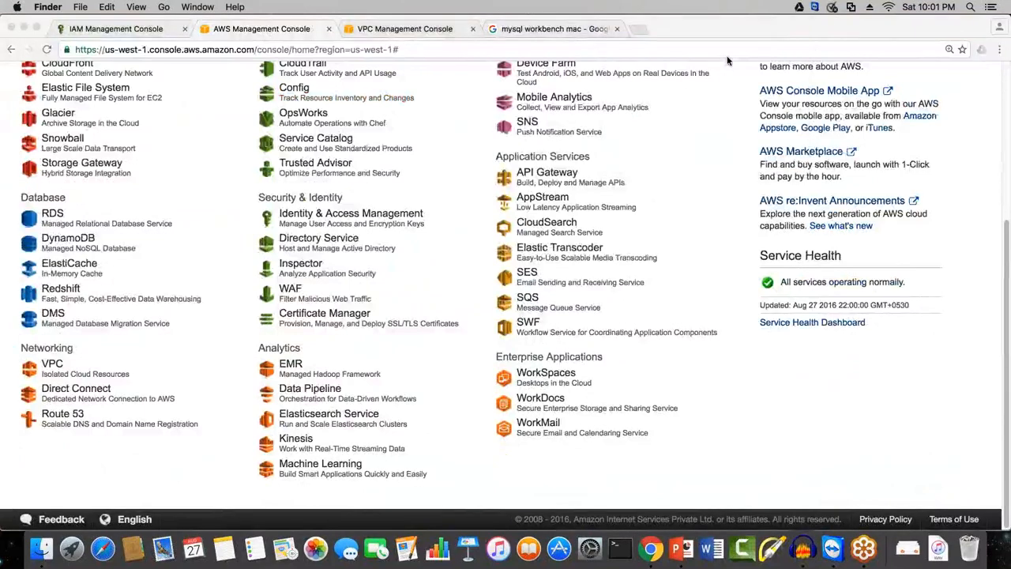
pyautogui.click(834, 40)
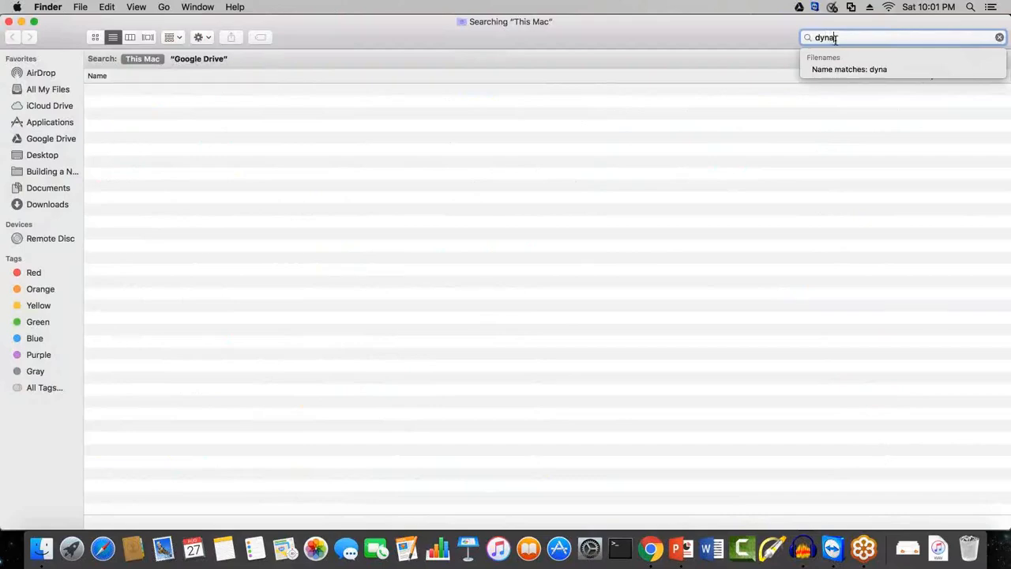
pyautogui.write('bo')
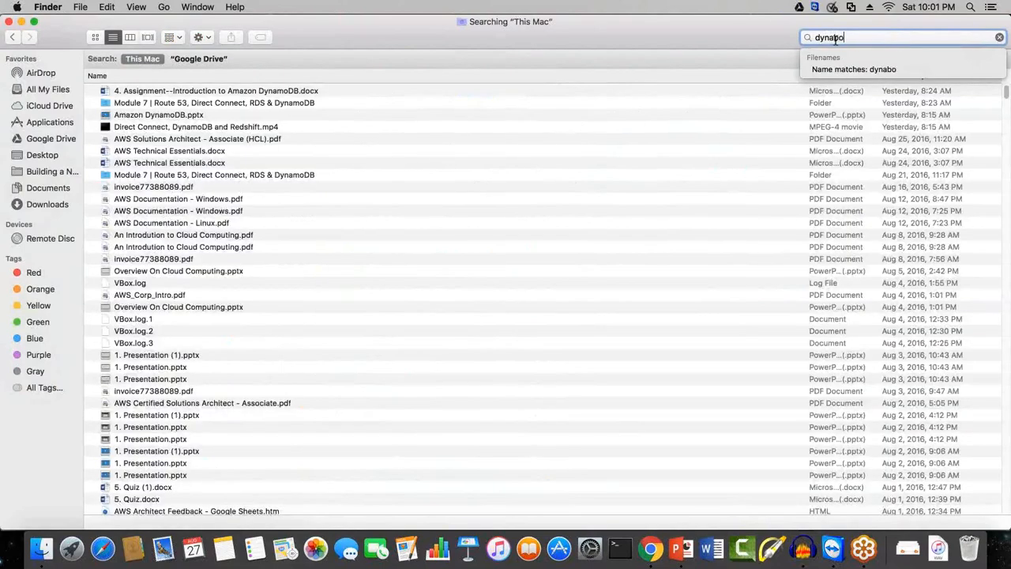
pyautogui.press('BackSpace')
pyautogui.press('BackSpace')
pyautogui.write('mo')
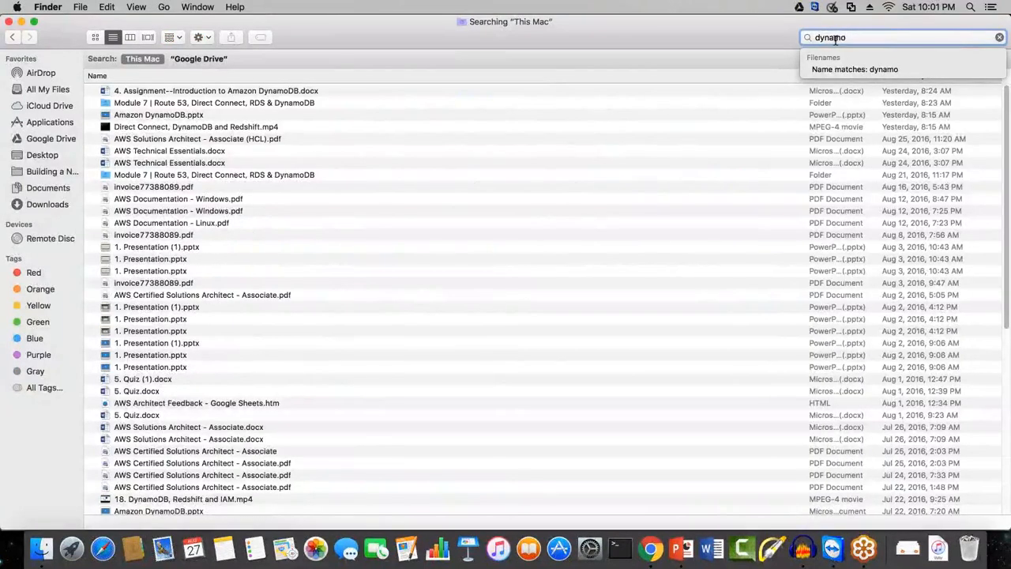
pyautogui.write(' db')
# Step: Open Amazon DynamoDB.pptx in PowerPoint and present it as a slide show up to the second slide
pyautogui.click(173, 116)
pyautogui.doubleClick(172, 116)
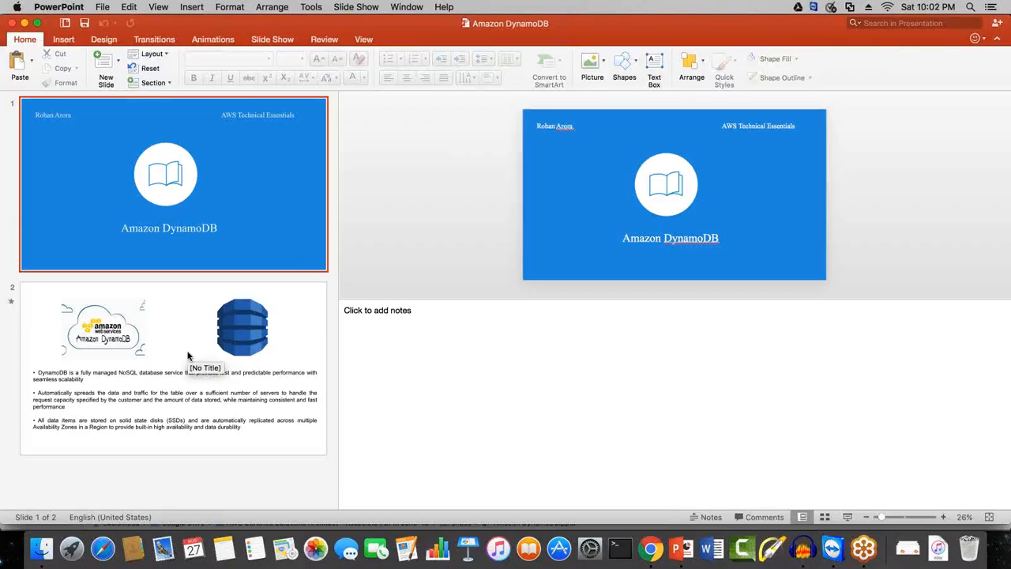
pyautogui.click(847, 517)
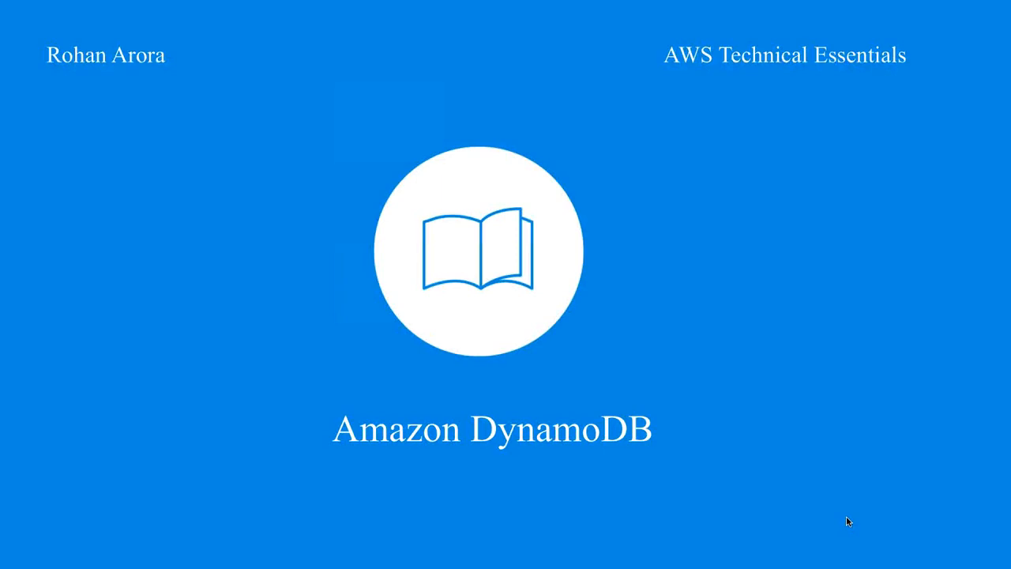
pyautogui.click(847, 521)
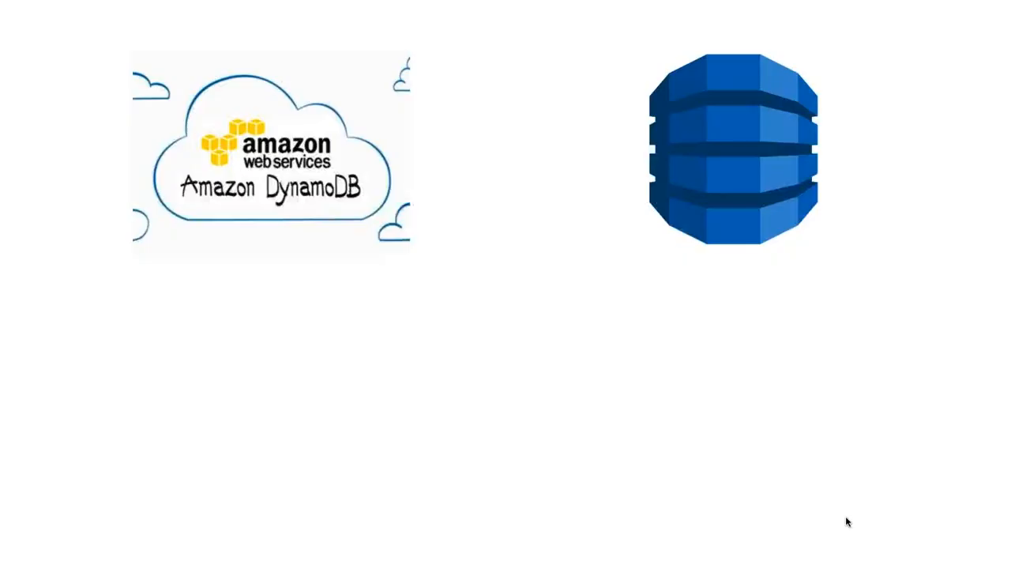
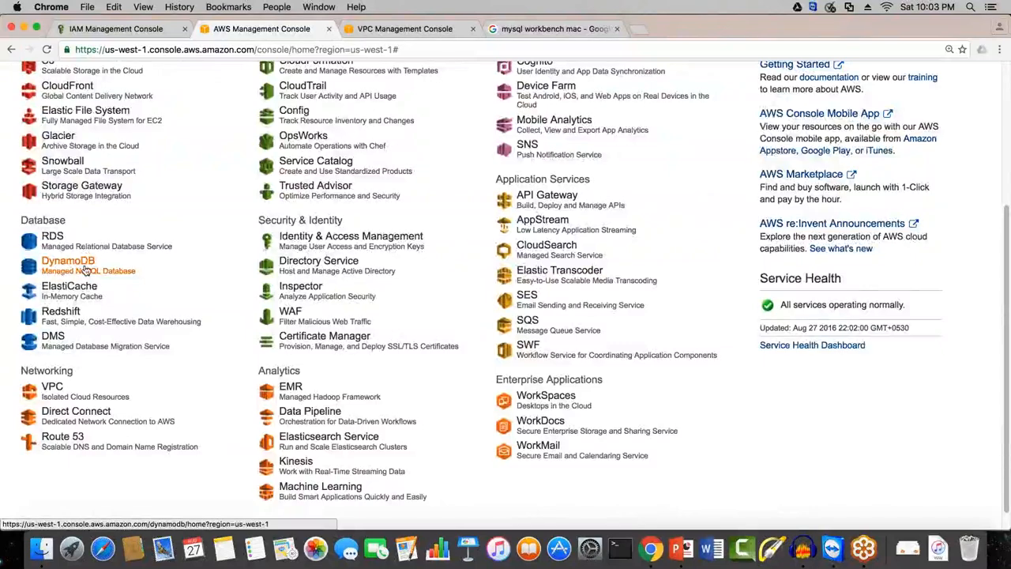
# Step: Open the DynamoDB table list, delete the GlobalEmployeeList table and reload the page
pyautogui.click(90, 272)
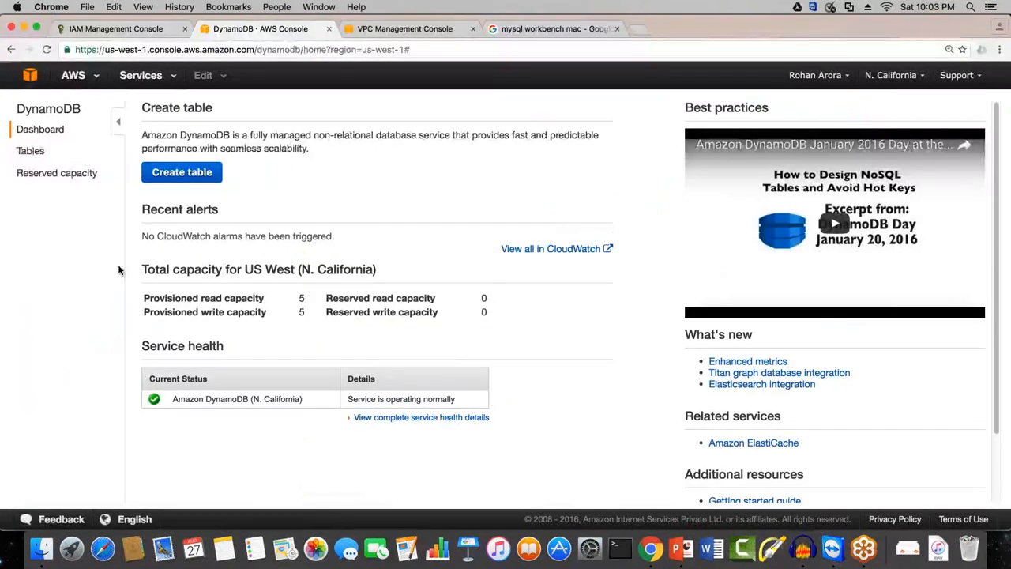
pyautogui.click(33, 153)
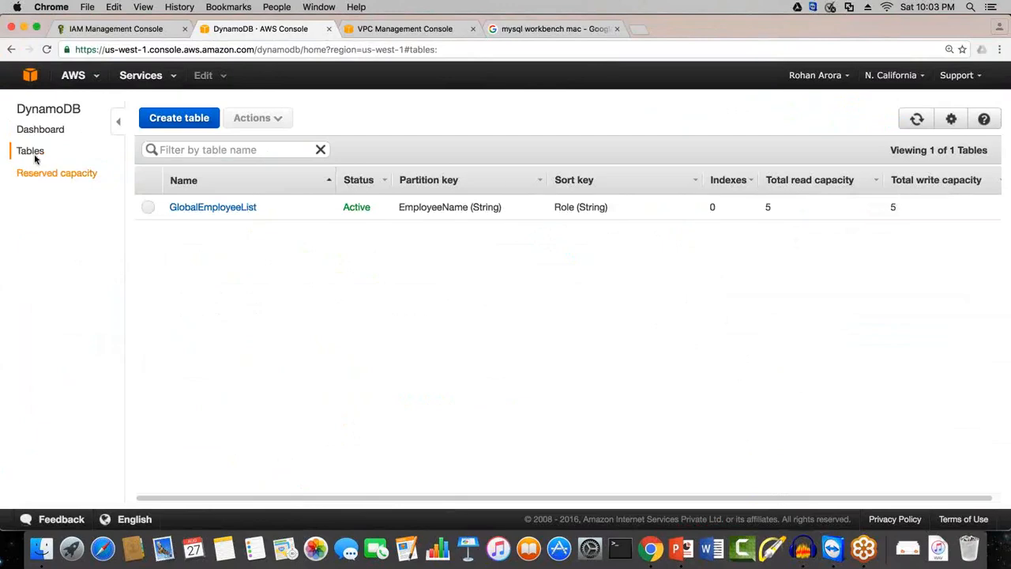
pyautogui.click(147, 207)
pyautogui.click(263, 125)
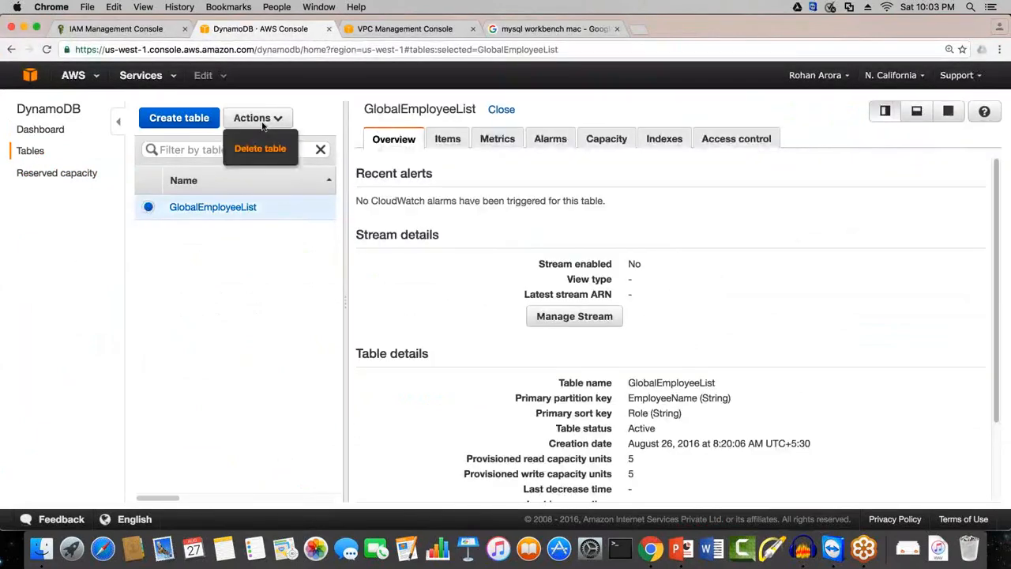
pyautogui.click(260, 148)
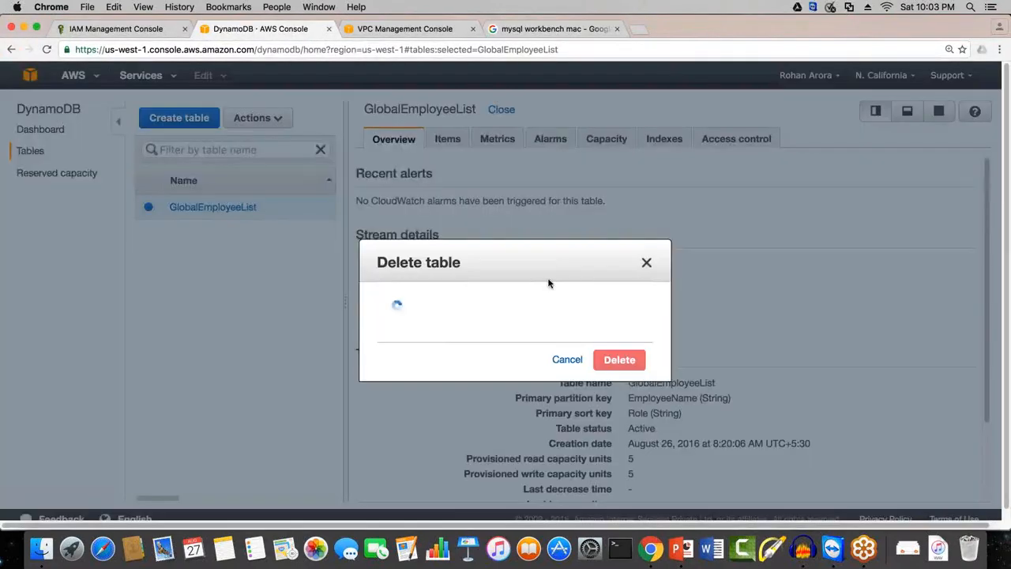
pyautogui.click(642, 355)
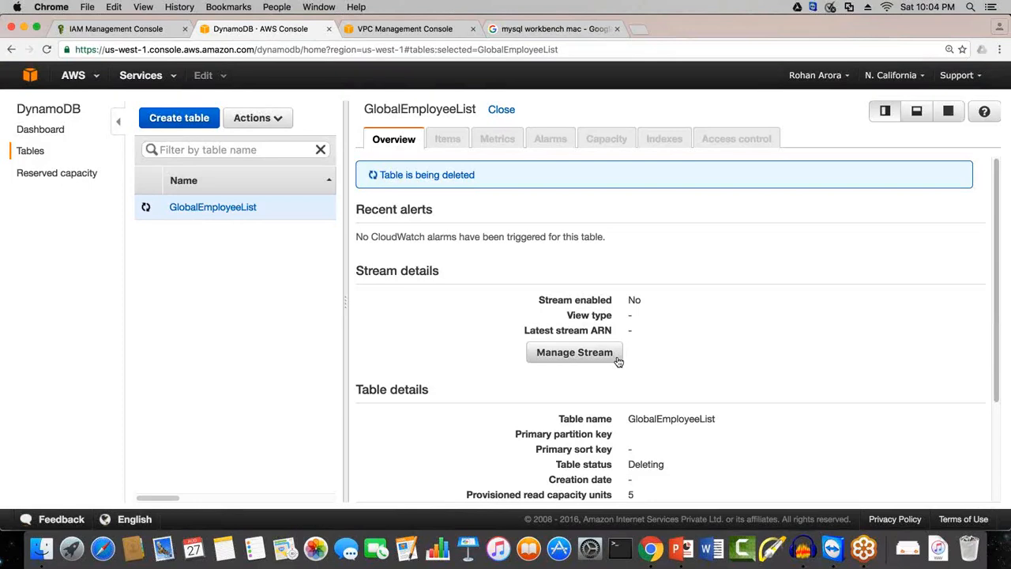
pyautogui.click(702, 49)
pyautogui.press('Return')
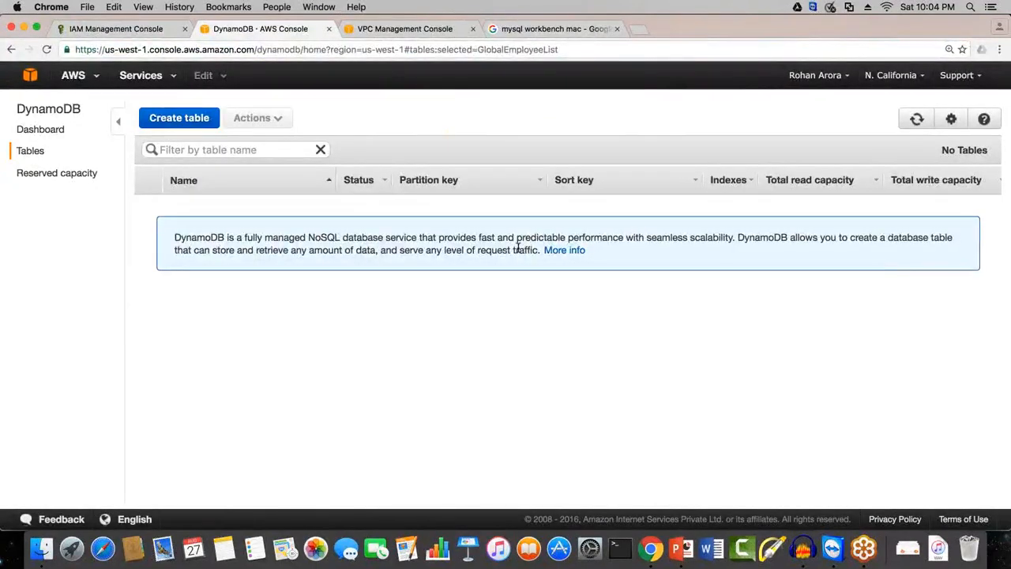
# Step: Open the DynamoDB getting-started page and read its description of the NoSQL service and suitable applications
pyautogui.click(30, 150)
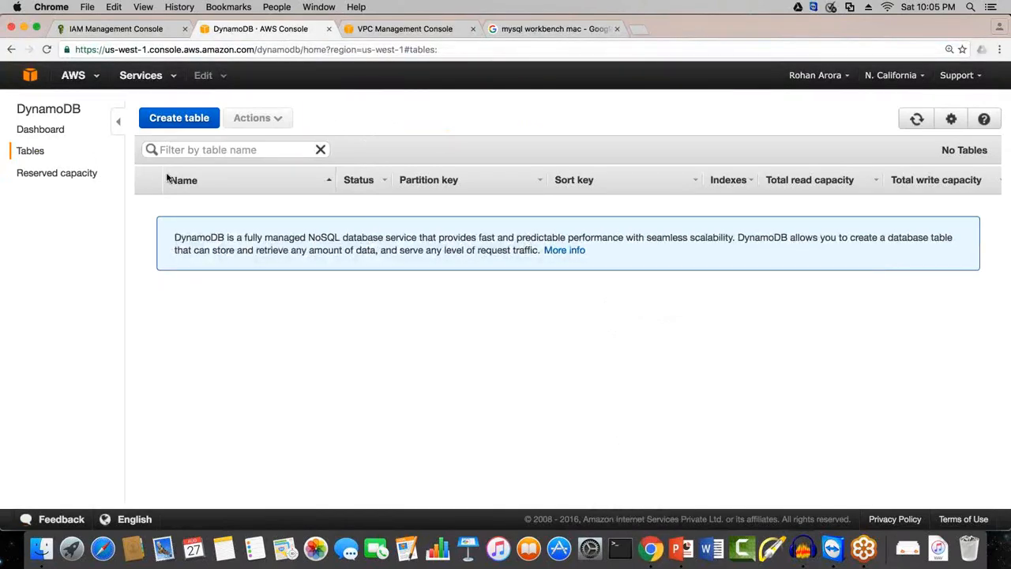
pyautogui.click(79, 135)
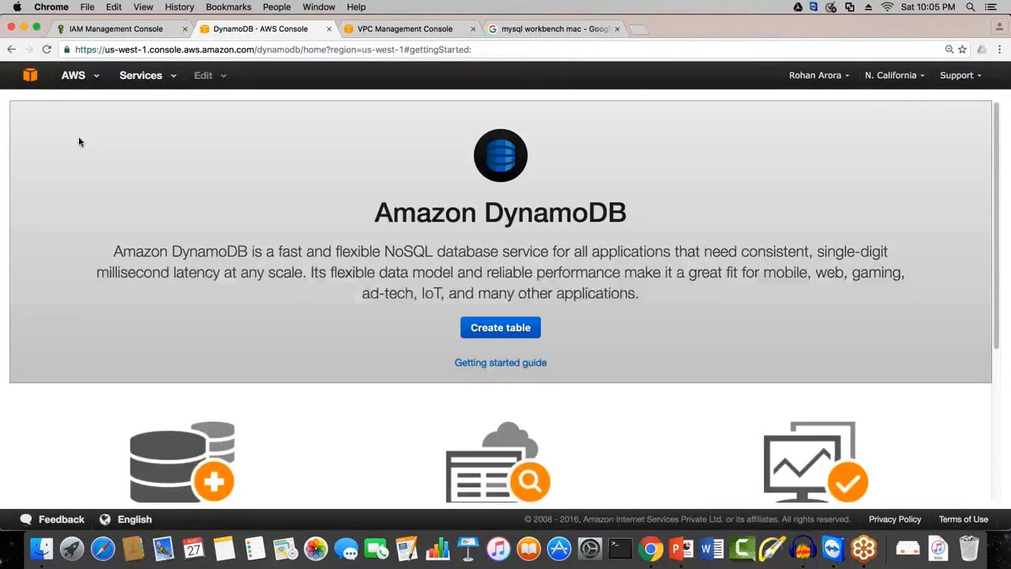
pyautogui.moveTo(123, 251); pyautogui.dragTo(859, 251)
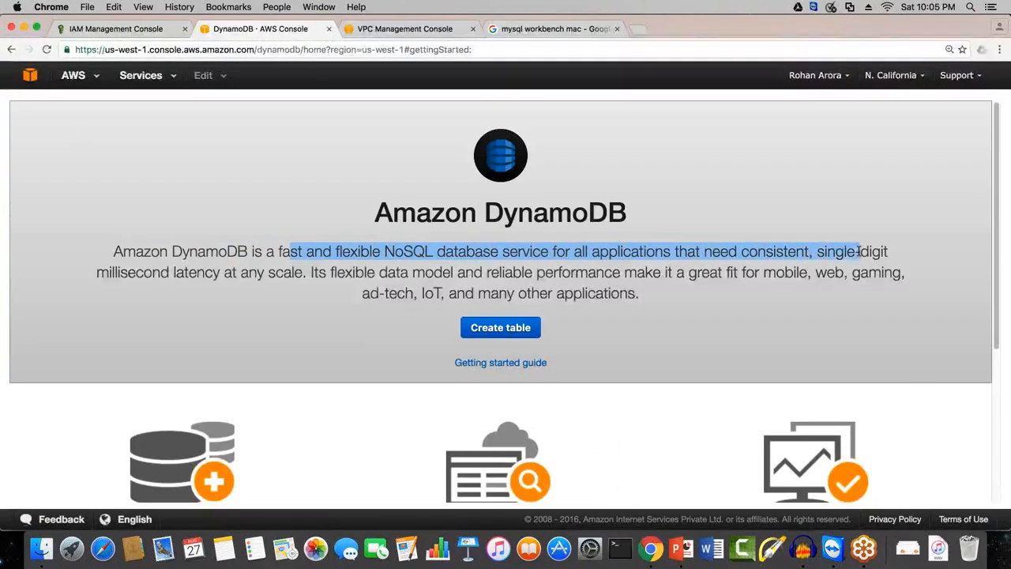
pyautogui.click(545, 258)
pyautogui.moveTo(109, 271); pyautogui.dragTo(262, 275)
pyautogui.click(262, 275)
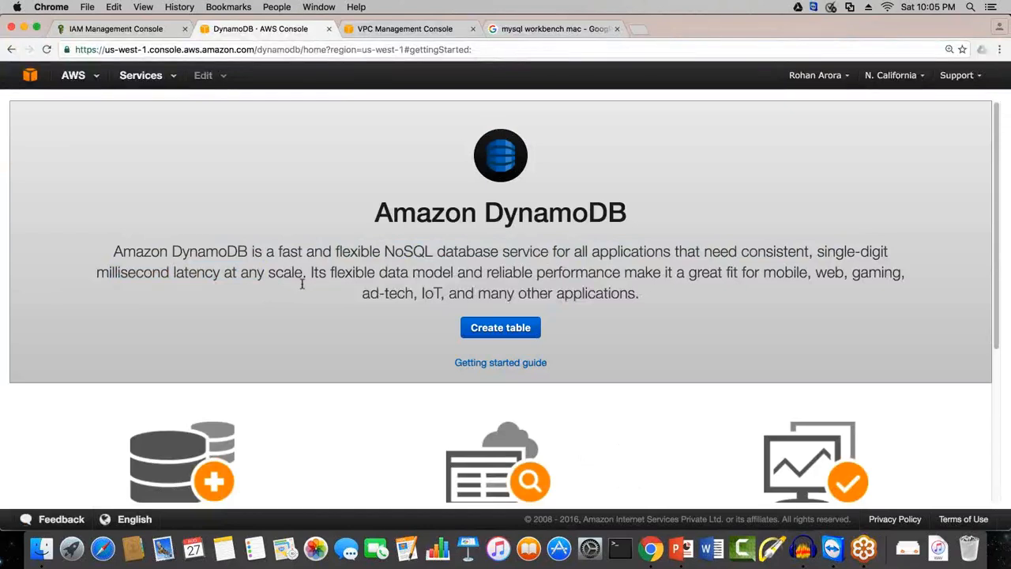
pyautogui.moveTo(239, 277); pyautogui.dragTo(906, 273)
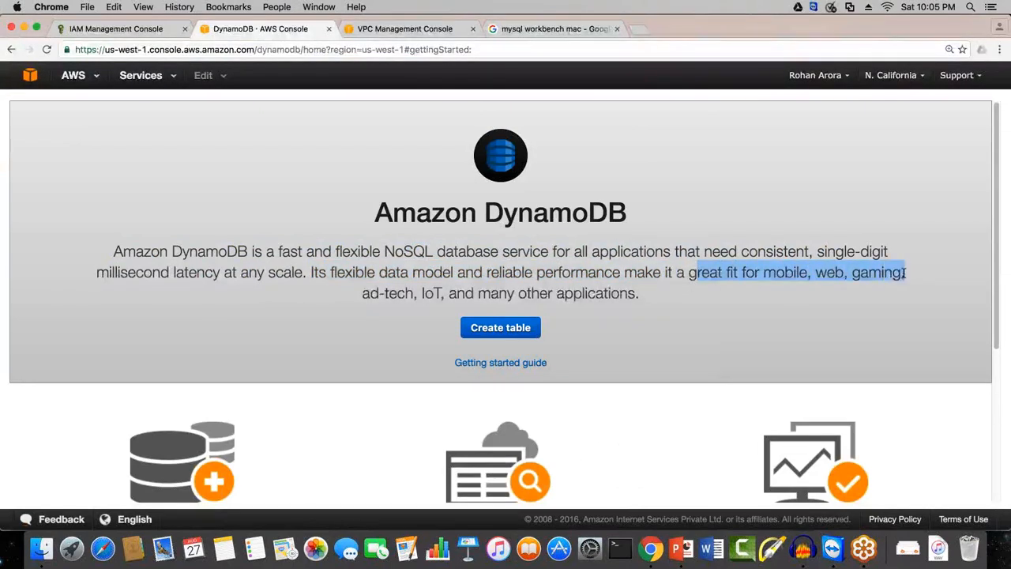
pyautogui.moveTo(387, 293); pyautogui.dragTo(640, 300)
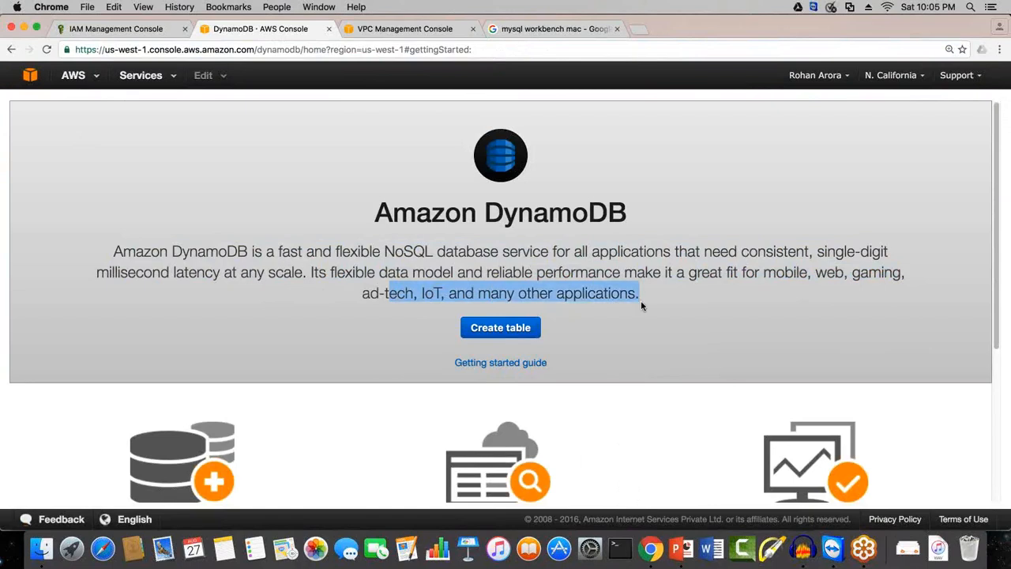
pyautogui.click(640, 302)
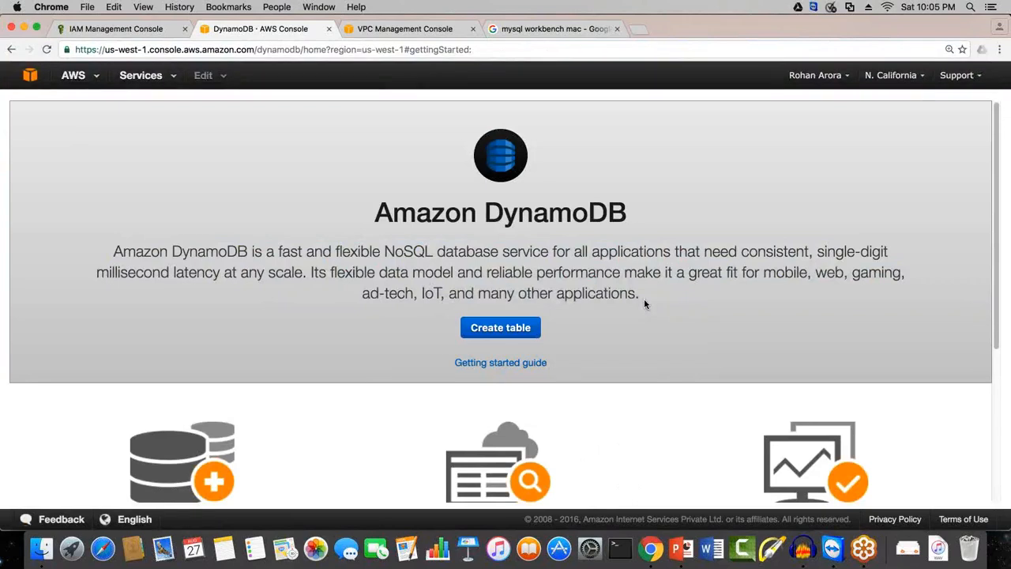
pyautogui.tripleClick(780, 212)
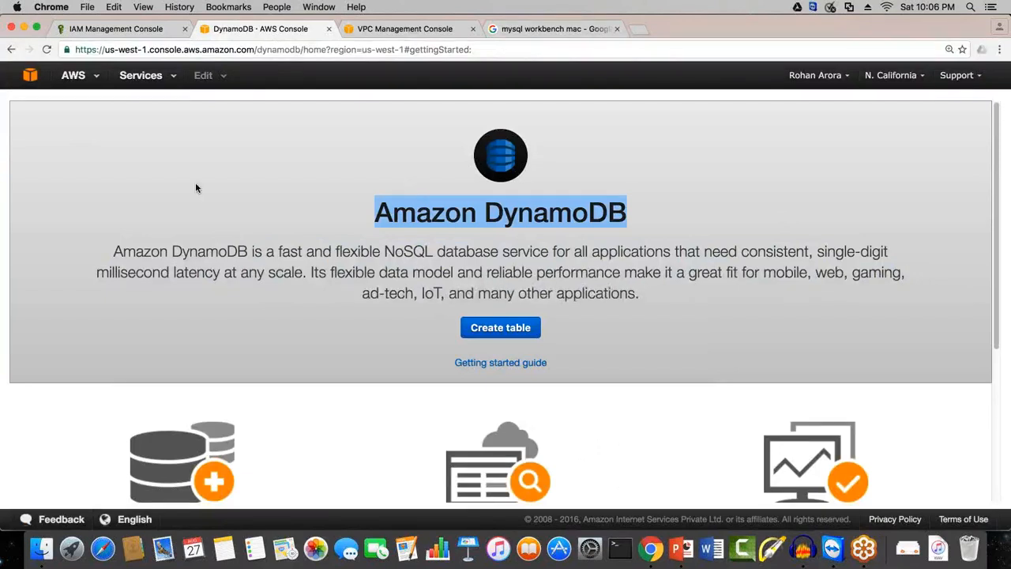
pyautogui.click(660, 290)
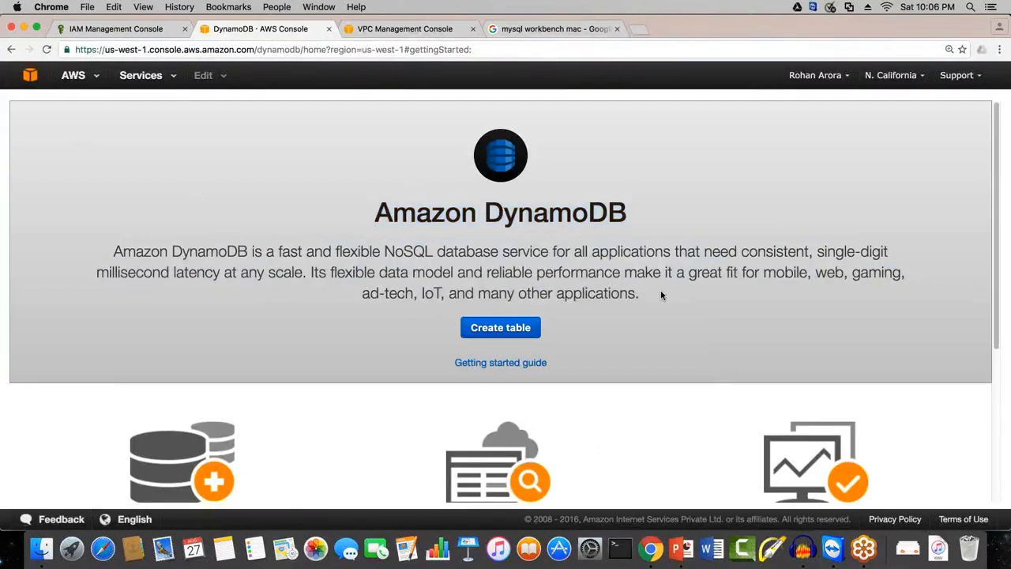
# Step: Start creating a DynamoDB table and name it GlobalEmployeeList
pyautogui.click(504, 327)
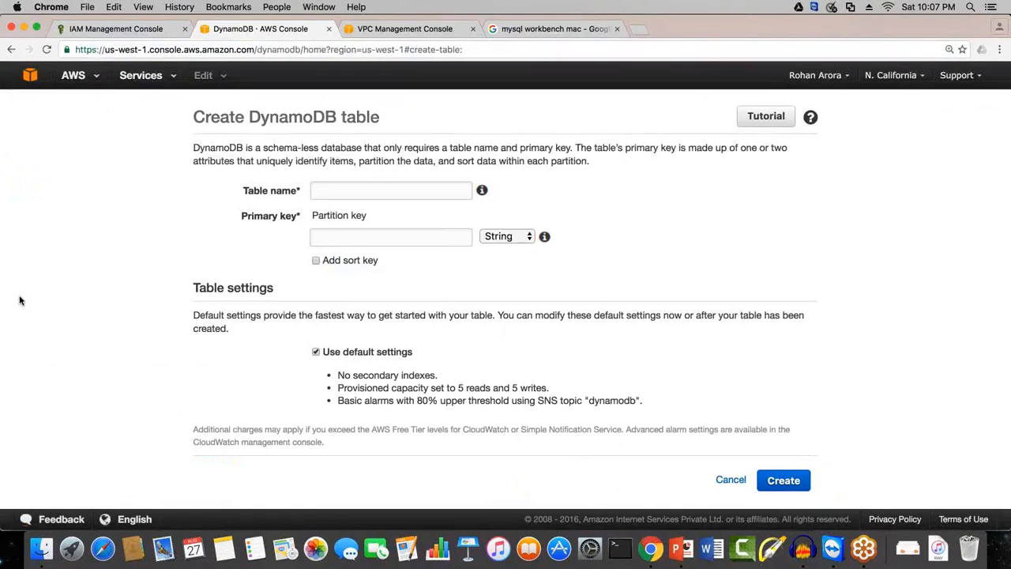
pyautogui.press('Tab')
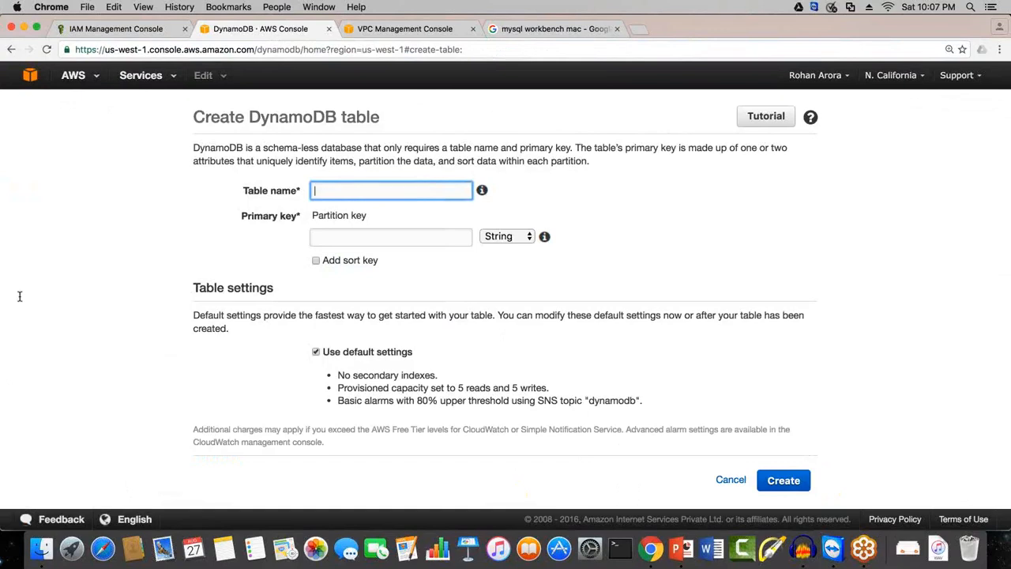
pyautogui.write('Globa;')
pyautogui.write('lE')
pyautogui.write('mp')
pyautogui.write('lu')
pyautogui.press('BackSpace')
pyautogui.write('oye')
# Step: Set the table's partition key to EmployeeName with the String type
pyautogui.click(356, 231)
pyautogui.write('Emplou')
pyautogui.press('BackSpace')
pyautogui.press('BackSpace')
pyautogui.write('eeName')
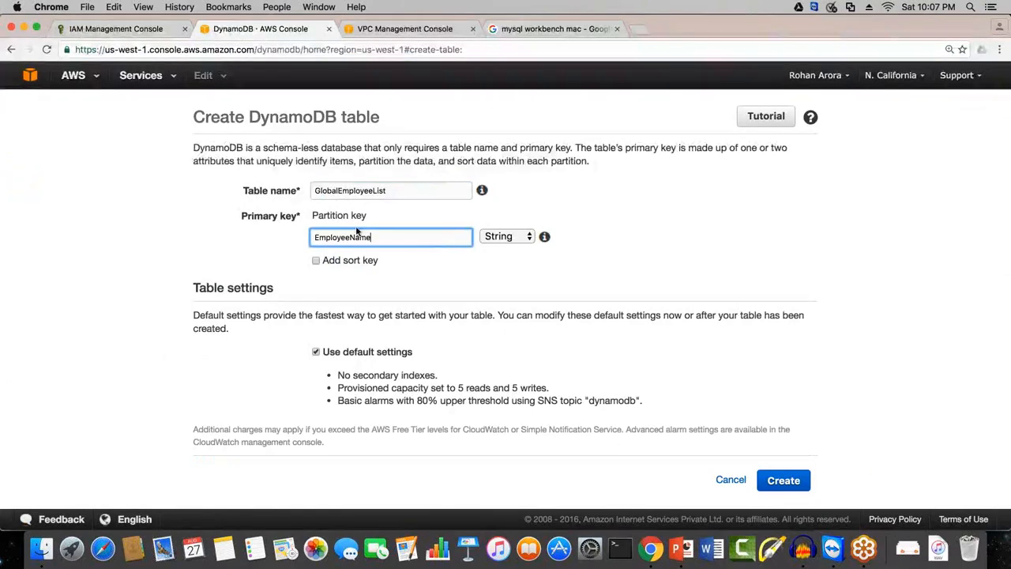
pyautogui.click(508, 239)
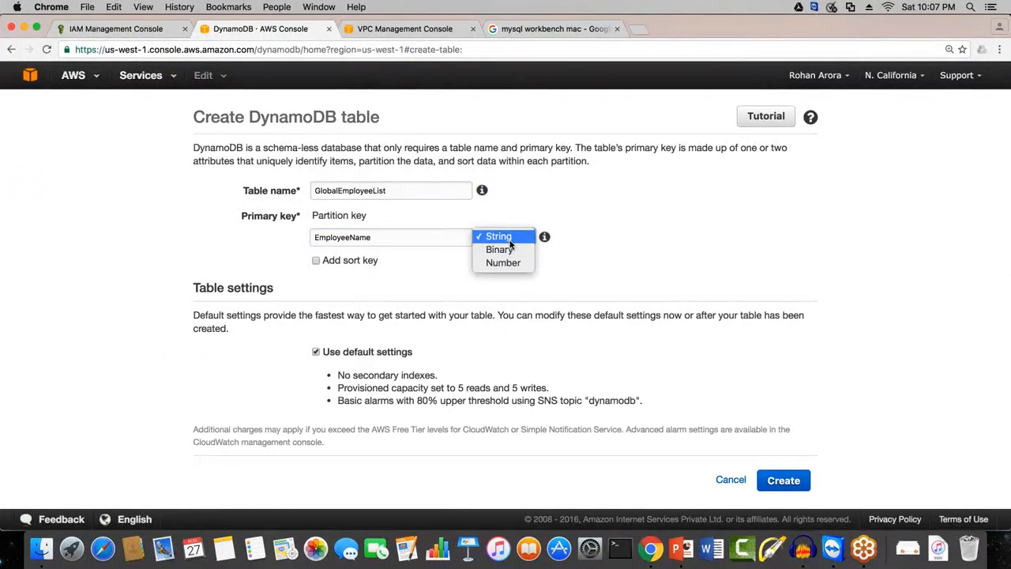
pyautogui.click(497, 236)
# Step: Add a sort key named Role with the String type
pyautogui.click(315, 260)
pyautogui.write('Role')
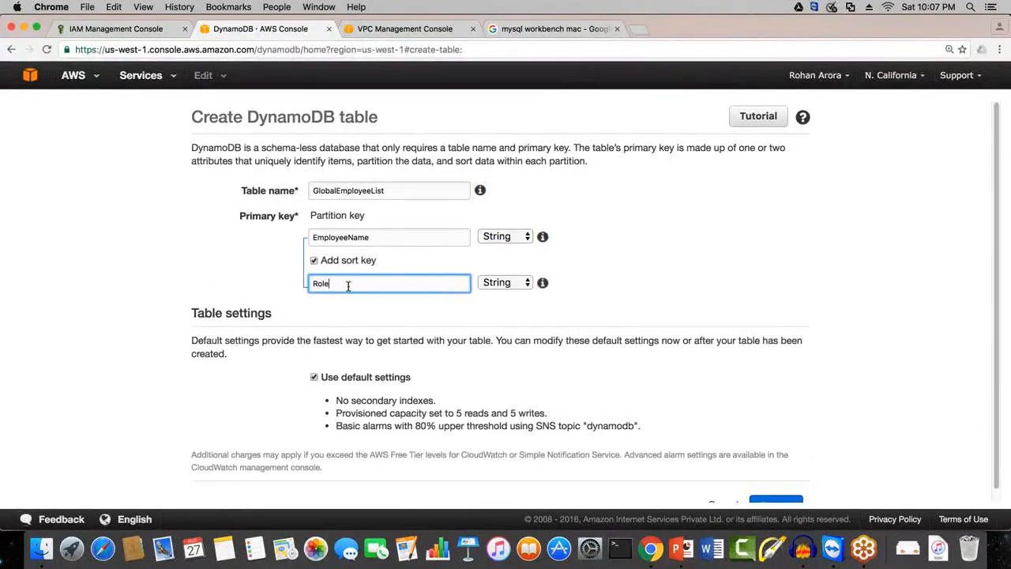
pyautogui.click(517, 282)
pyautogui.click(517, 282)
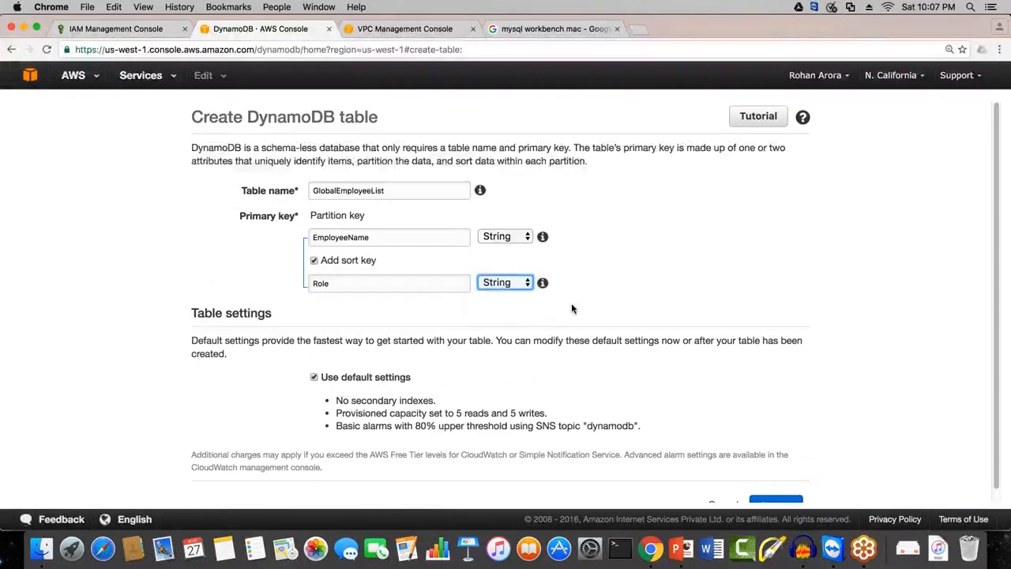
# Step: Review the default table settings and create the GlobalEmployeeList table with them
pyautogui.scroll(-1, 571, 308)
pyautogui.moveTo(426, 363); pyautogui.dragTo(337, 356)
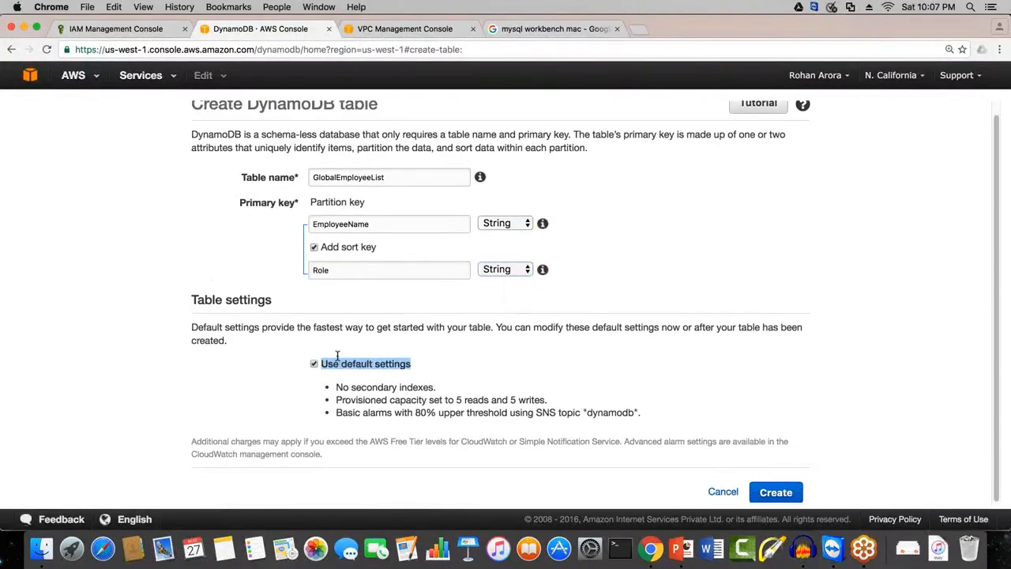
pyautogui.click(338, 358)
pyautogui.click(777, 492)
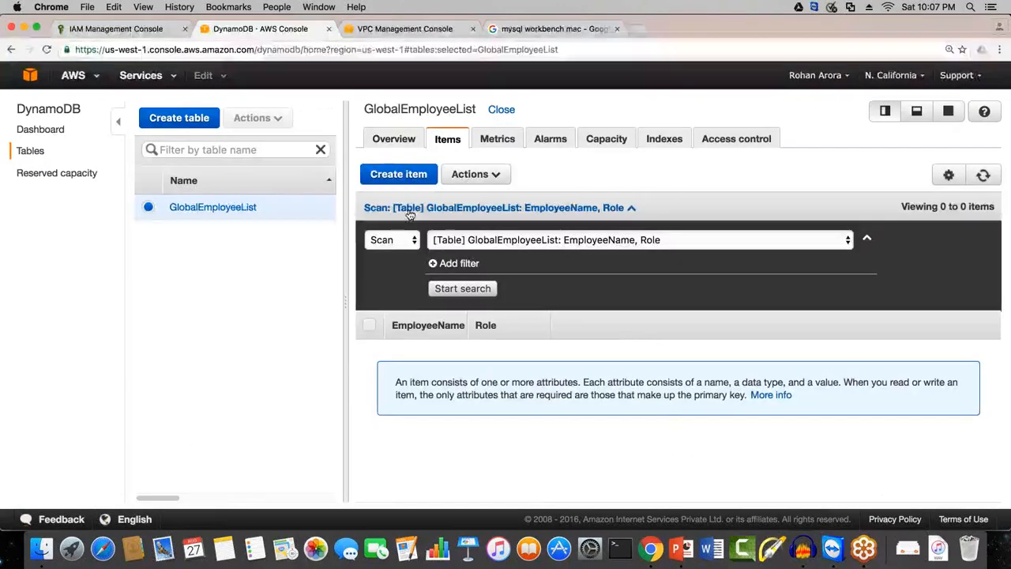
# Step: Start a new item in GlobalEmployeeList with EmployeeName "Steve Jobs" and Role "Founder"
pyautogui.click(412, 174)
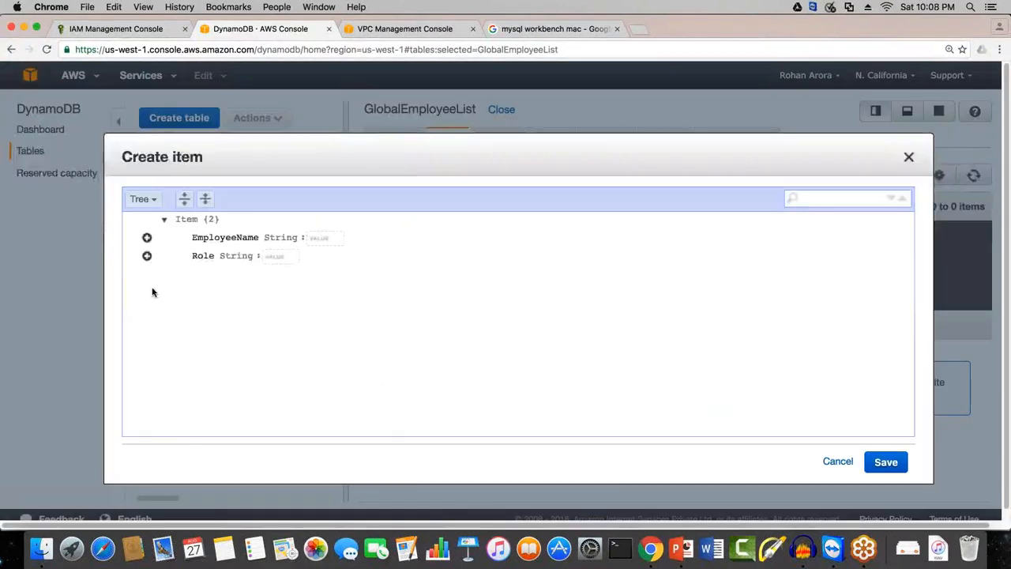
pyautogui.click(181, 236)
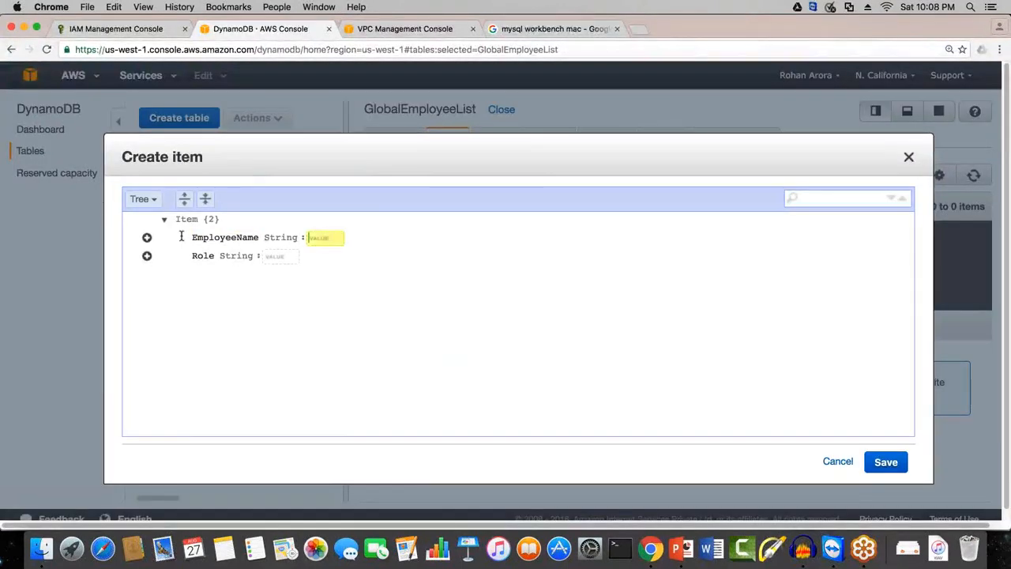
pyautogui.write('S')
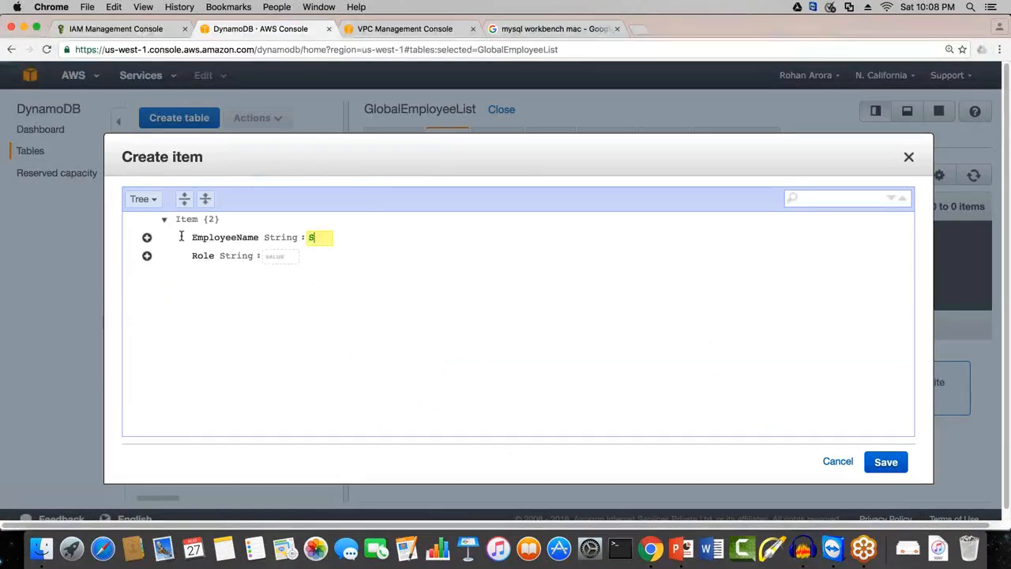
pyautogui.write('teve Jjobs')
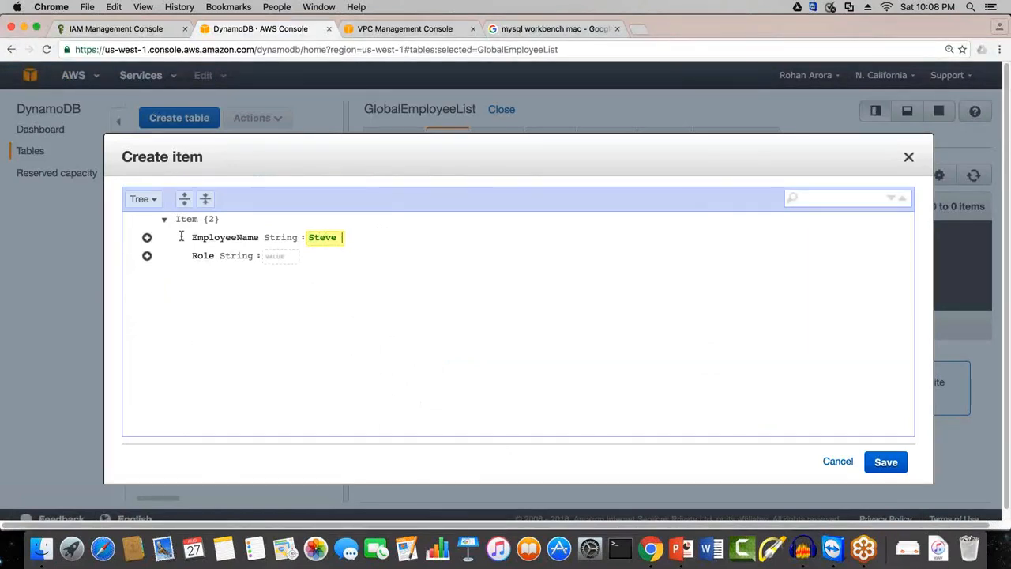
pyautogui.press('BackSpace')
pyautogui.press('BackSpace')
pyautogui.press('BackSpace')
pyautogui.press('BackSpace')
pyautogui.write('OB')
pyautogui.press('BackSpace')
pyautogui.press('BackSpace')
pyautogui.write('obs')
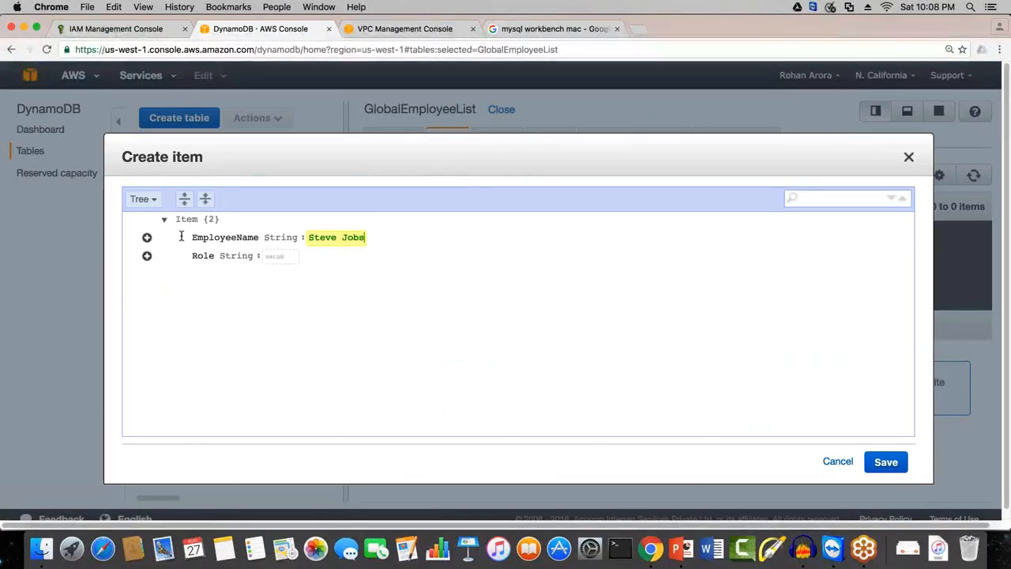
pyautogui.click(280, 257)
pyautogui.write('Foun')
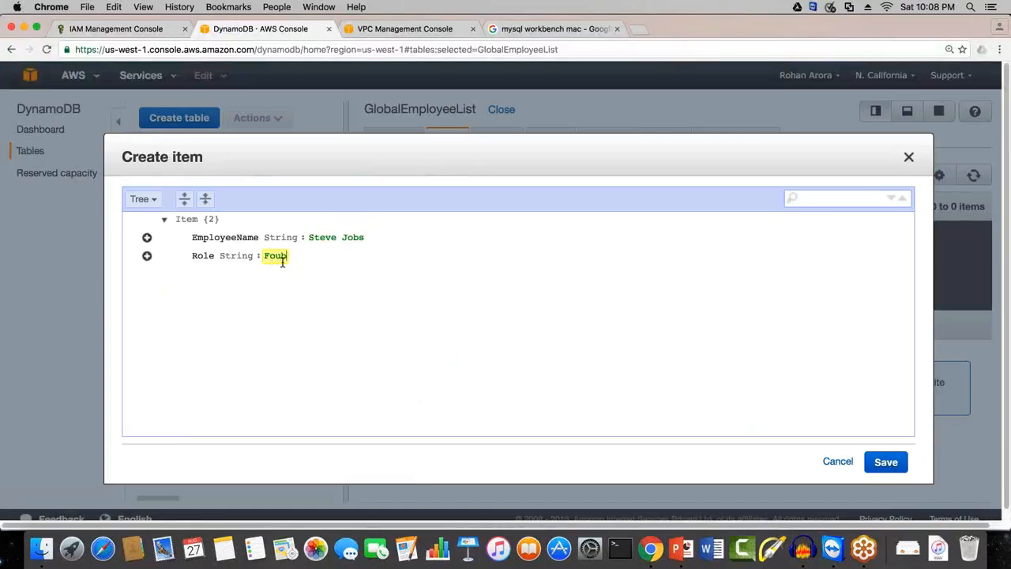
pyautogui.write('der')
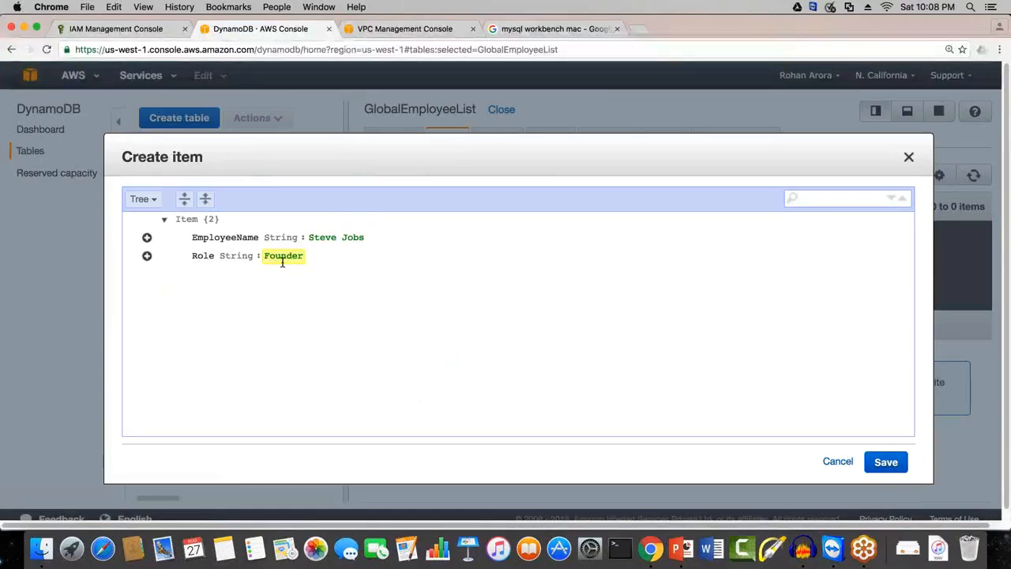
# Step: Append a Number attribute named Years with the value 25 to the item and save it
pyautogui.click(147, 256)
pyautogui.moveTo(195, 277)
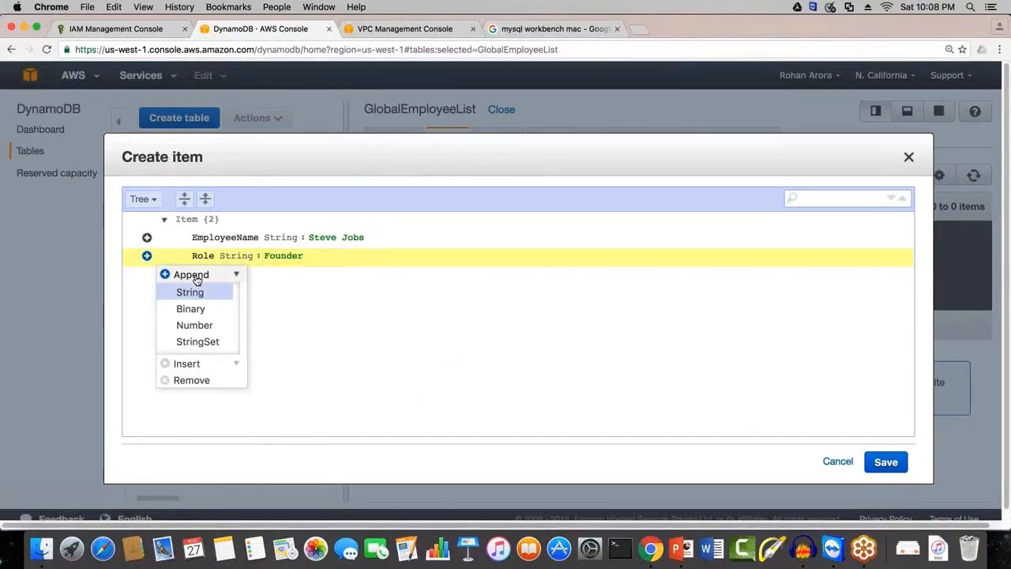
pyautogui.click(203, 327)
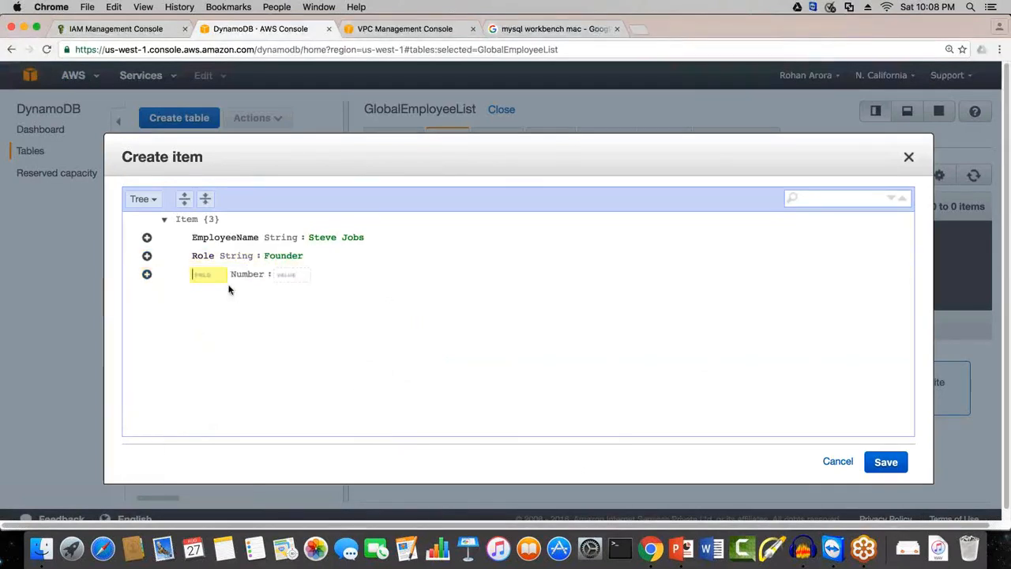
pyautogui.write('Yeras')
pyautogui.press('BackSpace')
pyautogui.press('BackSpace')
pyautogui.press('BackSpace')
pyautogui.write('ars')
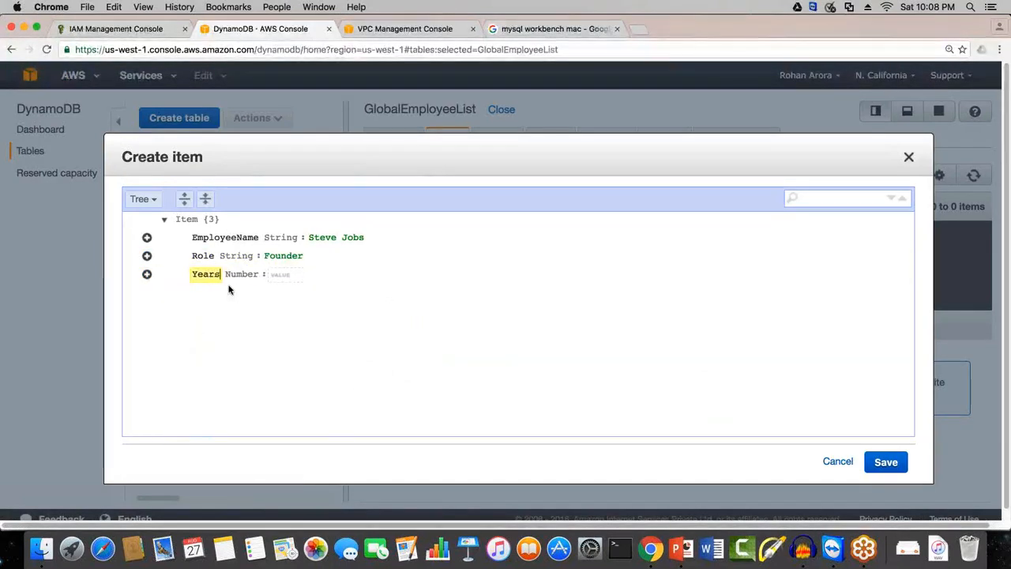
pyautogui.press('Tab')
pyautogui.write('25')
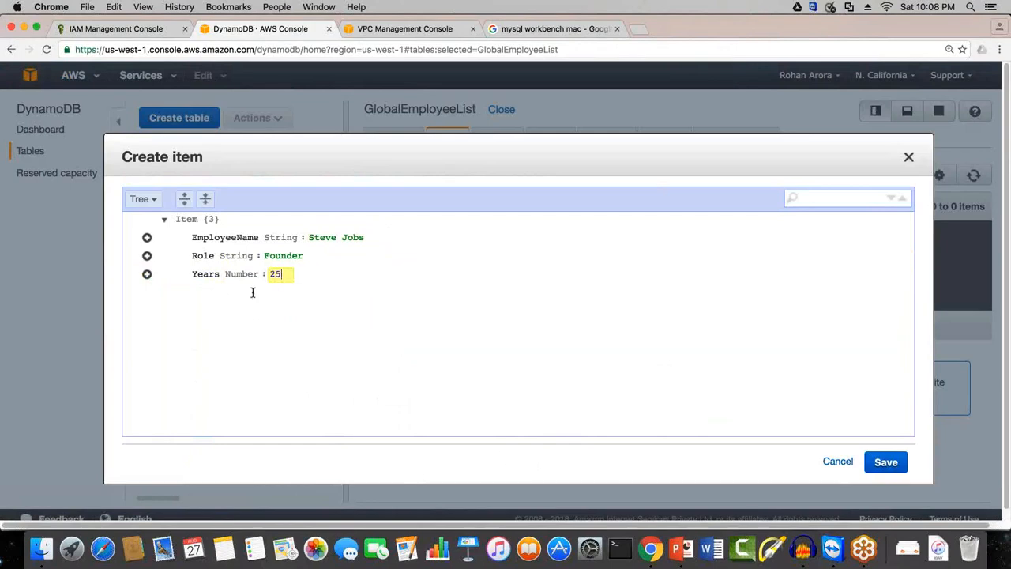
pyautogui.click(885, 463)
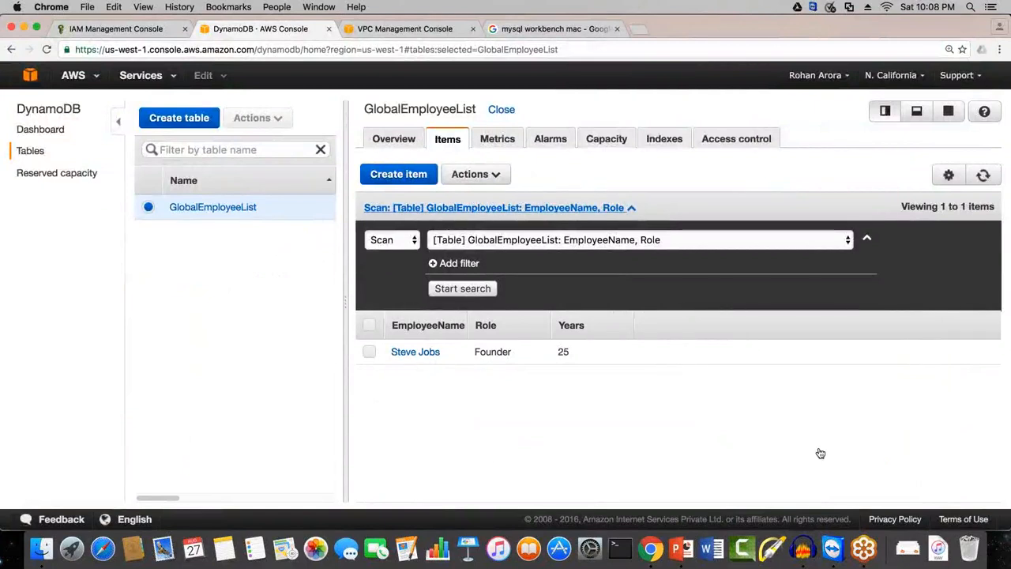
# Step: Start a new item in GlobalEmployeeList with EmployeeName "Tim Cook" and Role "CEO"
pyautogui.click(401, 175)
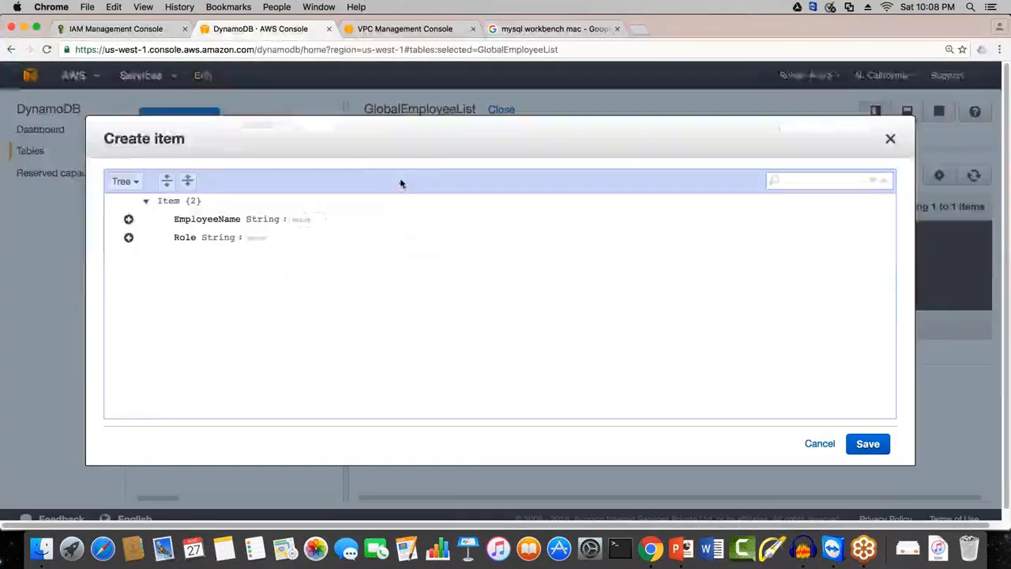
pyautogui.click(323, 219)
pyautogui.write('Tim Cook')
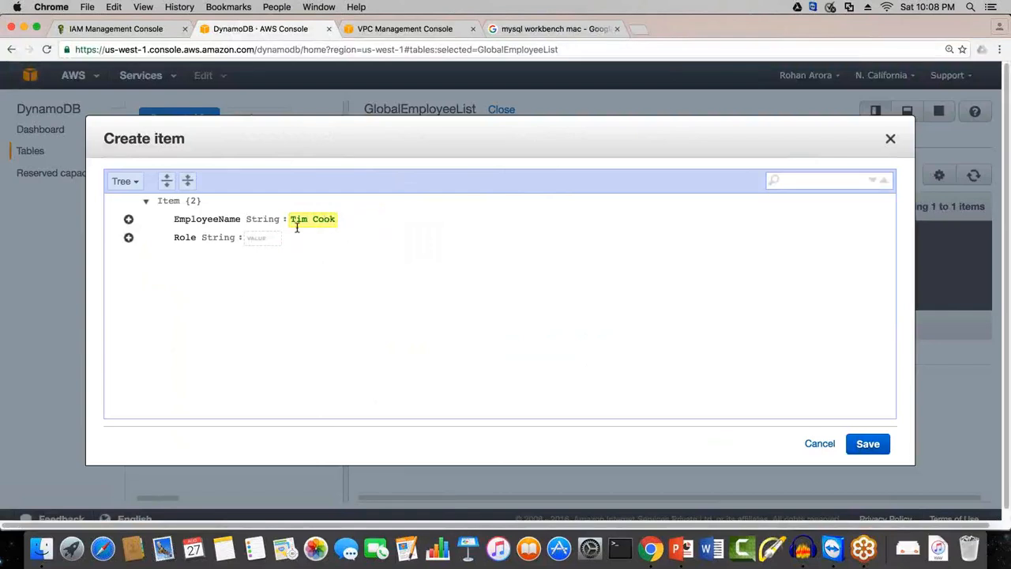
pyautogui.press('Tab')
pyautogui.write('CEO')
# Step: Append a Number attribute named Years with the value 15 to the CEO's item and save it
pyautogui.click(128, 238)
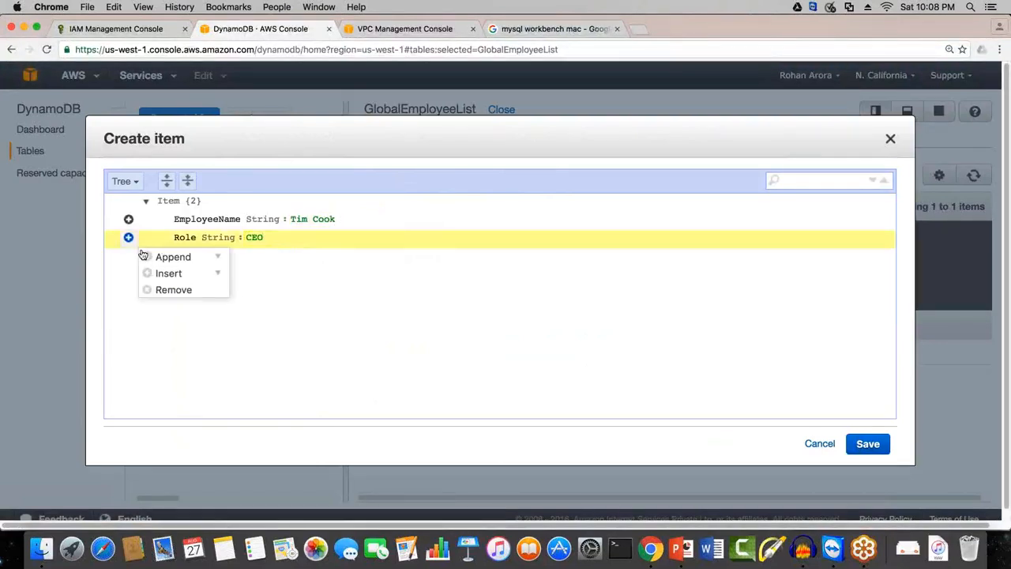
pyautogui.click(150, 258)
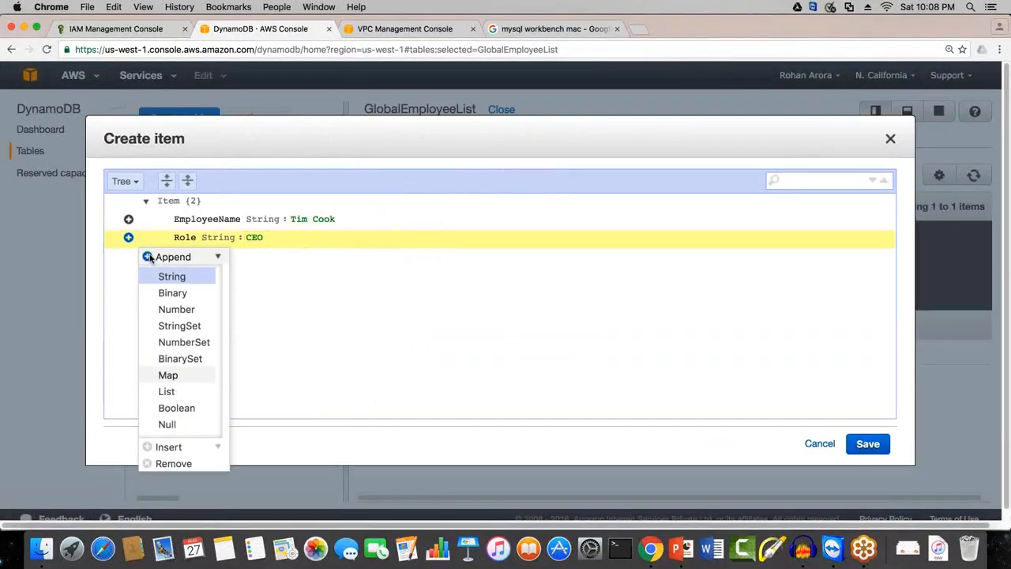
pyautogui.click(177, 309)
pyautogui.write('YEARS')
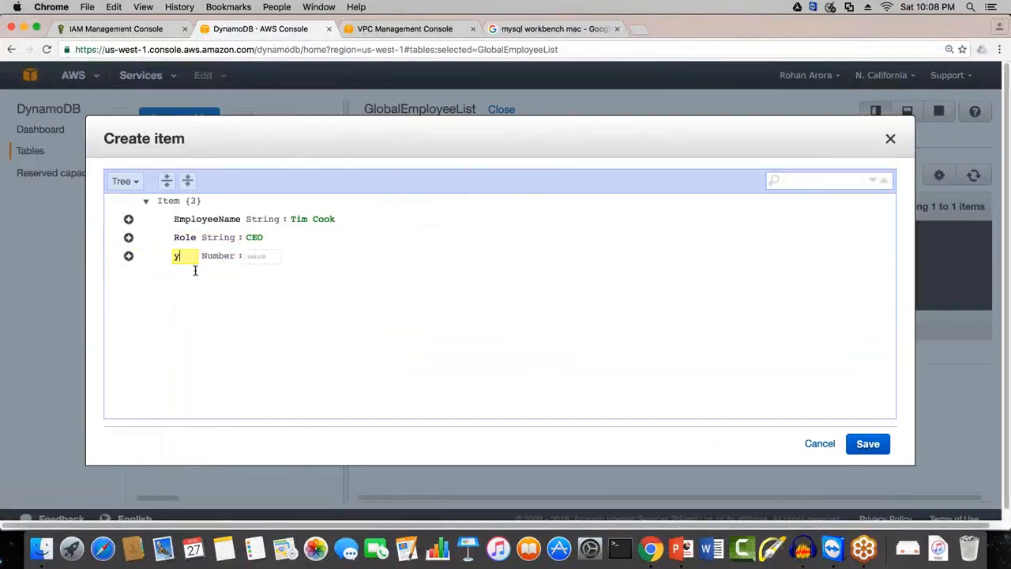
pyautogui.press('BackSpace')
pyautogui.press('BackSpace')
pyautogui.press('BackSpace')
pyautogui.press('BackSpace')
pyautogui.press('BackSpace')
pyautogui.write('Years')
pyautogui.press('Tab')
pyautogui.write('15')
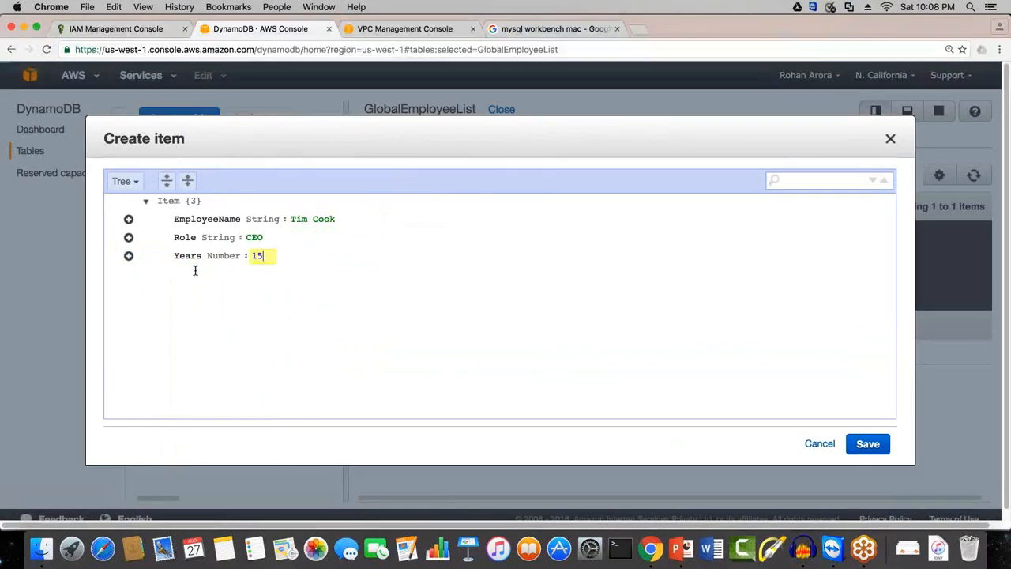
pyautogui.click(867, 443)
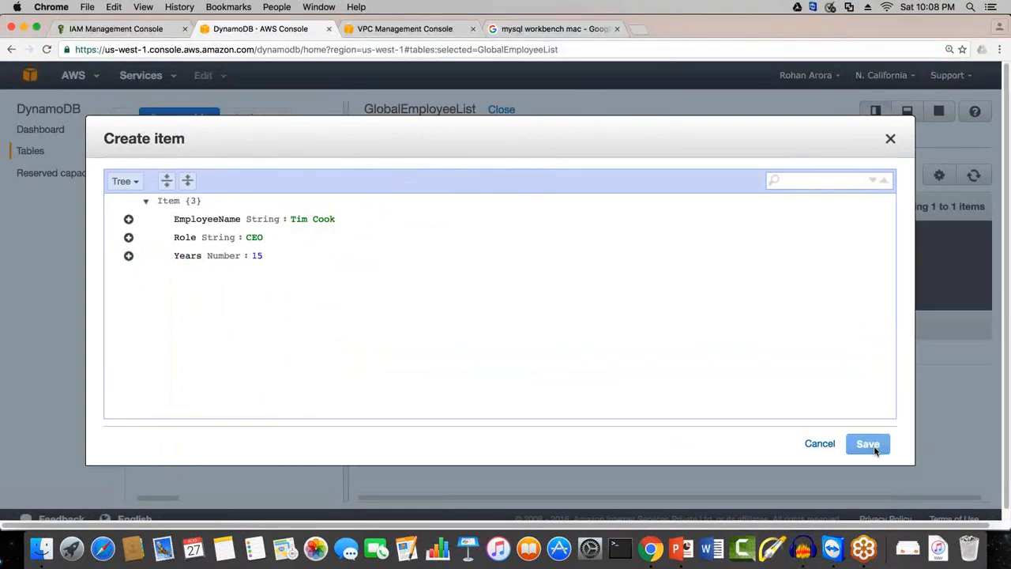
pyautogui.rightClick(878, 400)
pyautogui.press('Escape')
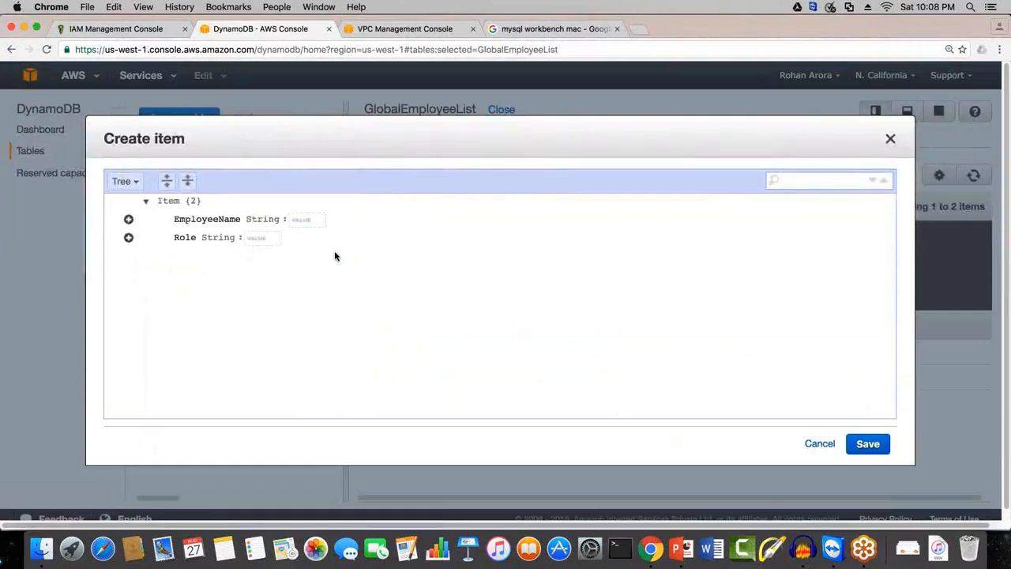
# Step: Start a third item in the table and enter the employee's full name as EmployeeName
pyautogui.click(305, 224)
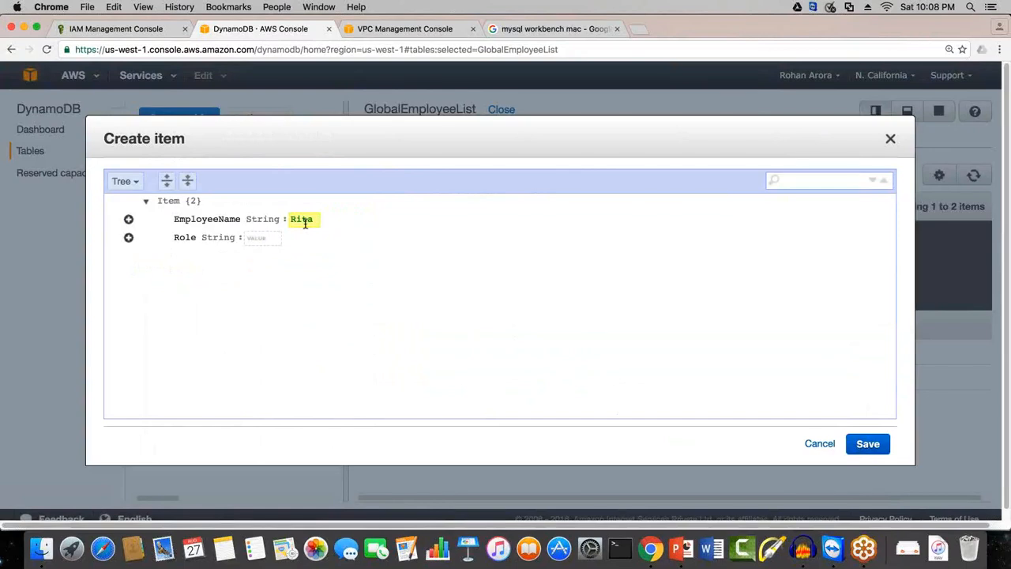
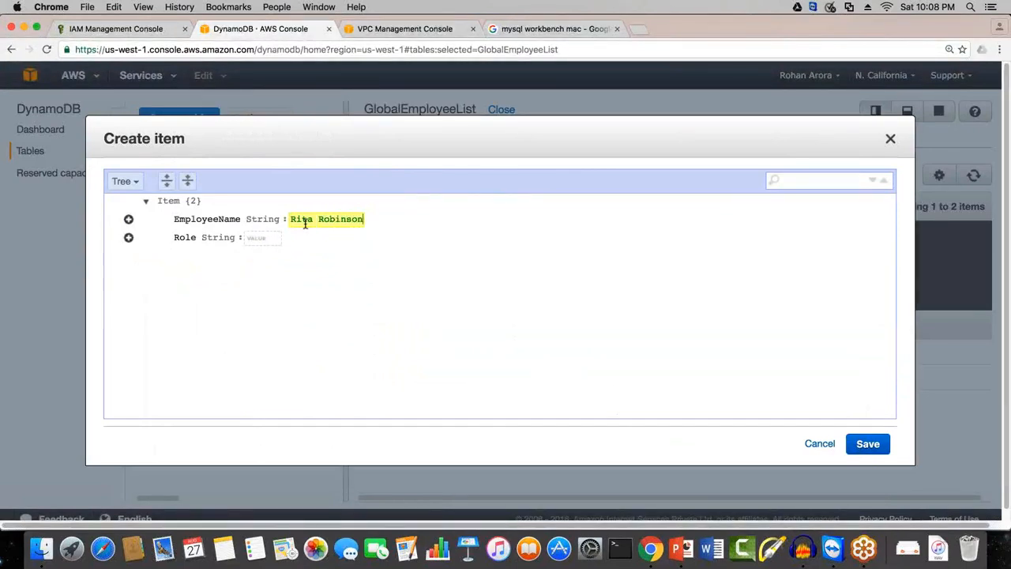
# Step: Set the new item's Role to "Business Development Manager"
pyautogui.click(264, 242)
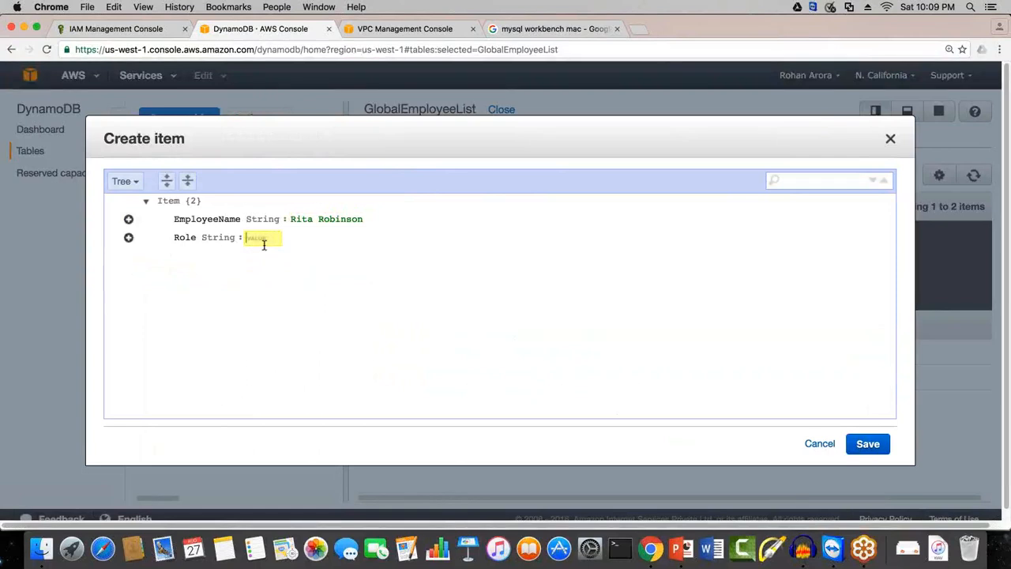
pyautogui.write('Business Deve')
pyautogui.press('BackSpace')
pyautogui.press('BackSpace')
pyautogui.write('velopment ')
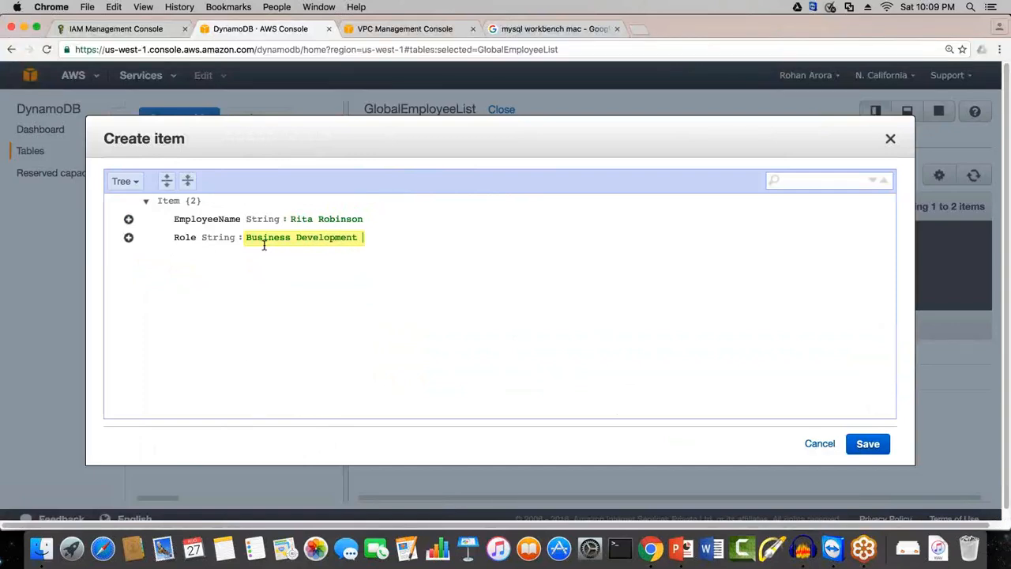
pyautogui.write('Manager')
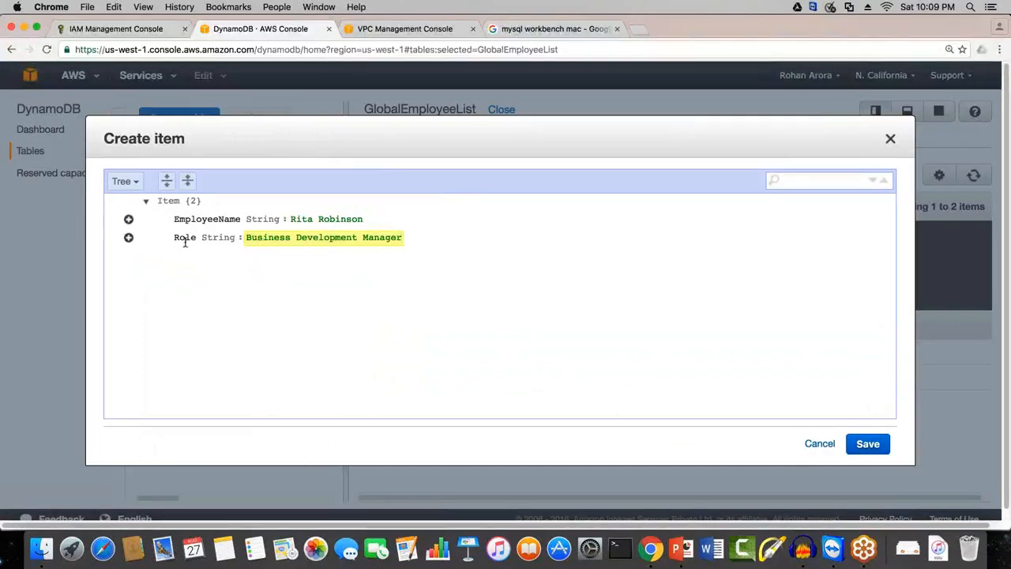
# Step: Append a Number attribute named Years with the value 10 to the Business Development Manager's item and save it
pyautogui.click(129, 238)
pyautogui.moveTo(150, 255)
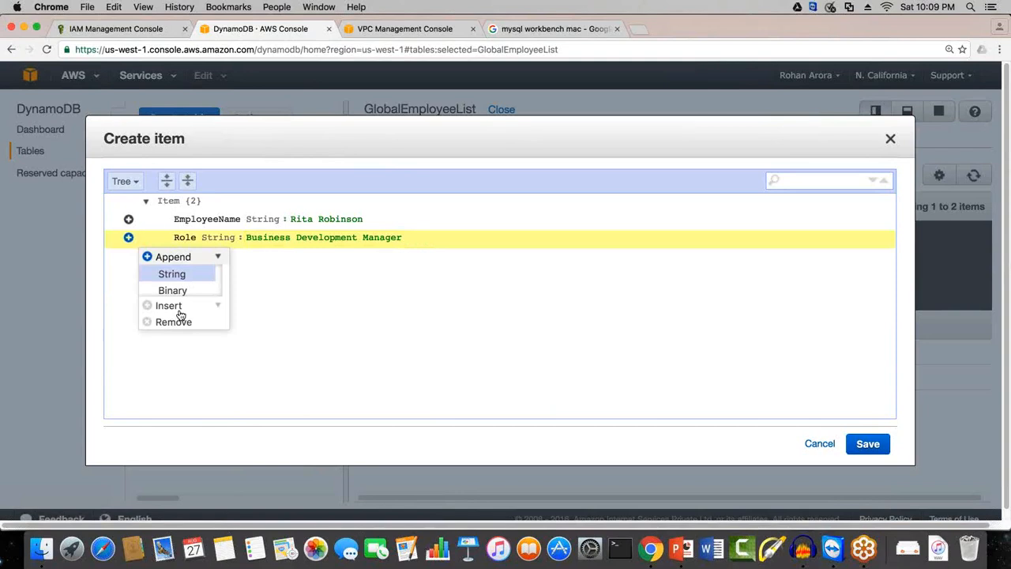
pyautogui.click(182, 310)
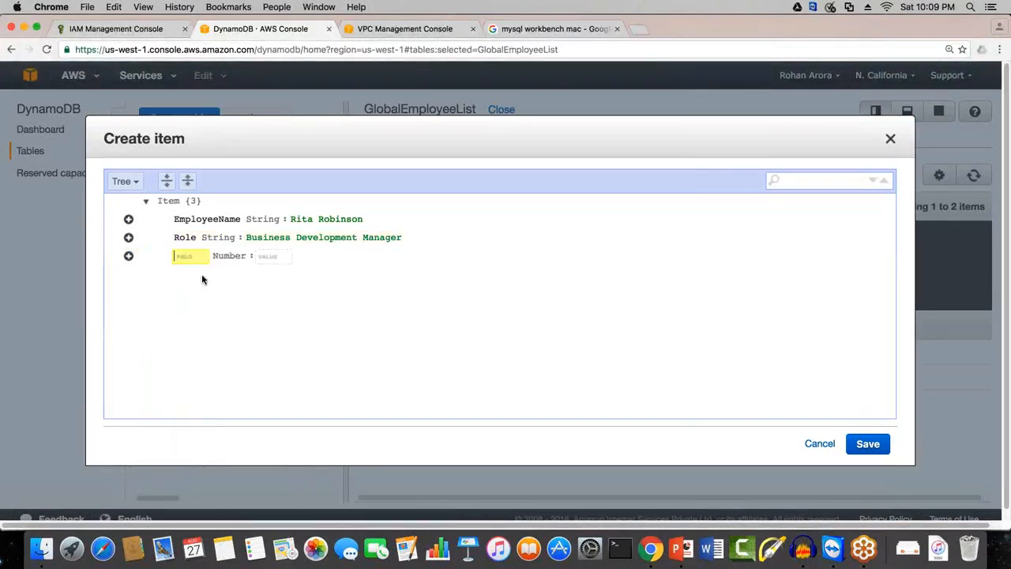
pyautogui.write('Years')
pyautogui.press('Tab')
pyautogui.write('10')
pyautogui.click(374, 320)
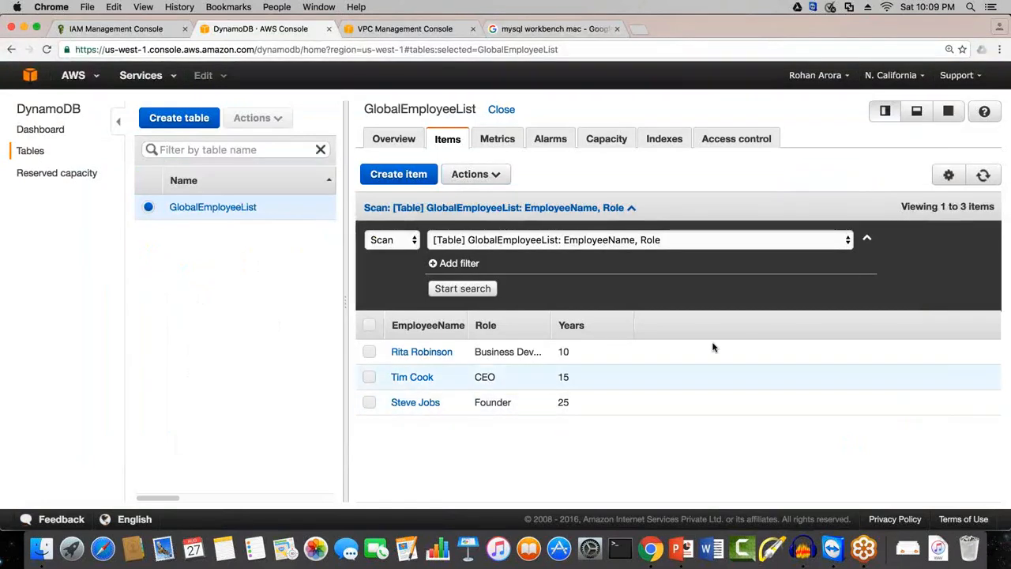
# Step: Query the GlobalEmployeeList table for items whose EmployeeName partition key equals "Tim Cook"
pyautogui.click(405, 245)
pyautogui.click(411, 257)
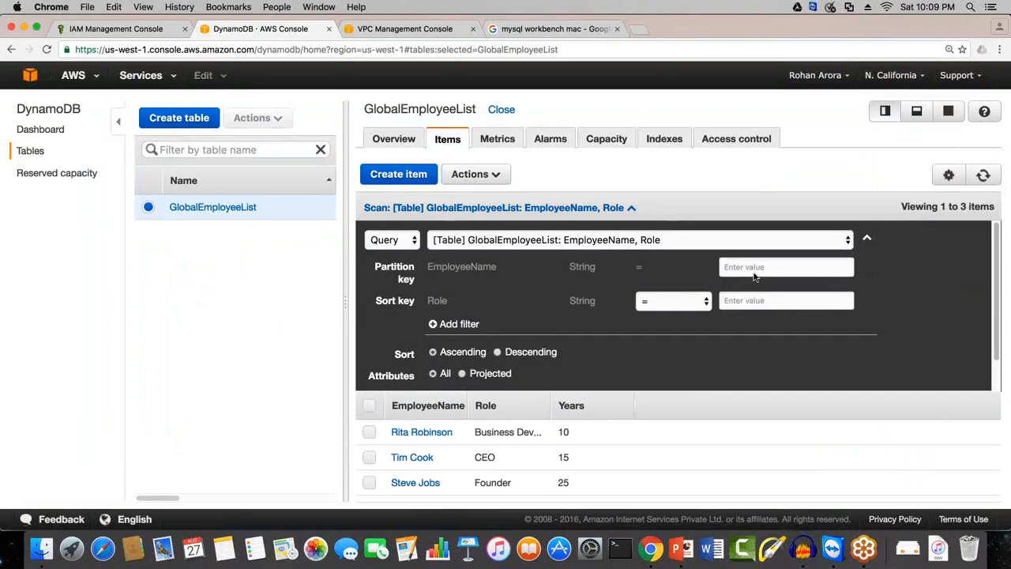
pyautogui.click(753, 270)
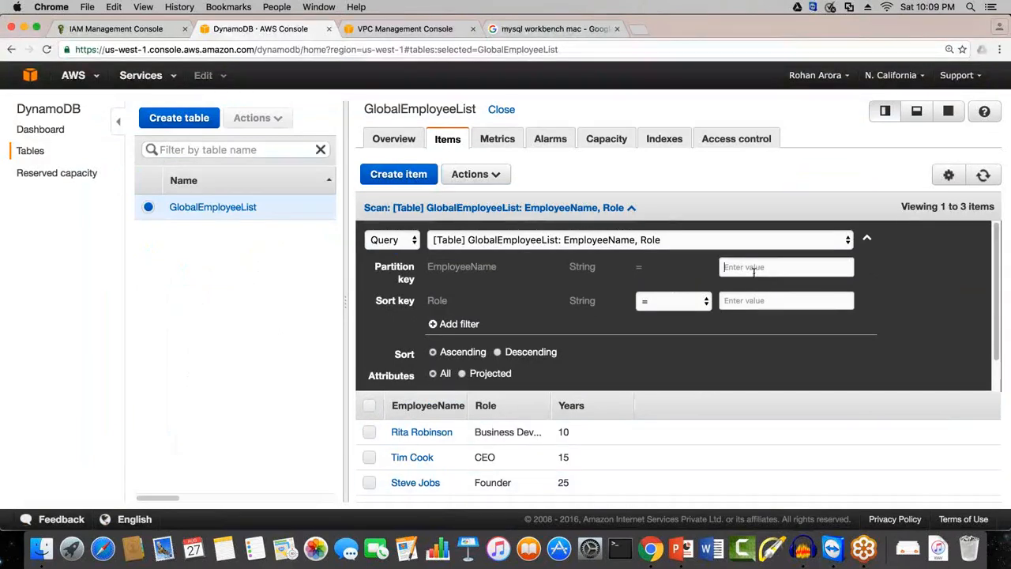
pyautogui.write('tim')
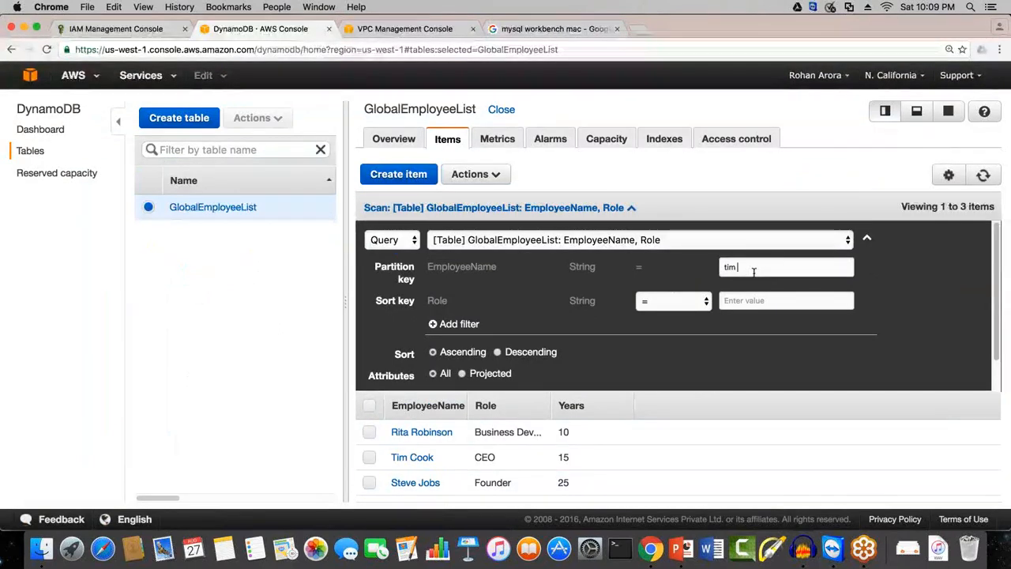
pyautogui.press('BackSpace')
pyautogui.press('BackSpace')
pyautogui.press('BackSpace')
pyautogui.write('Ti')
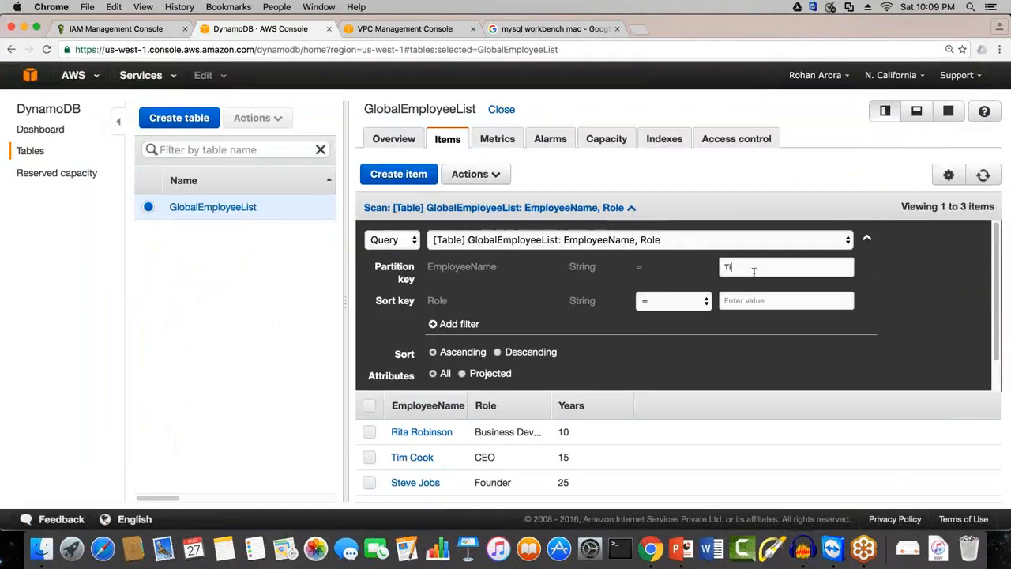
pyautogui.write('m Cook')
pyautogui.scroll(-1, 618, 317)
pyautogui.click(454, 371)
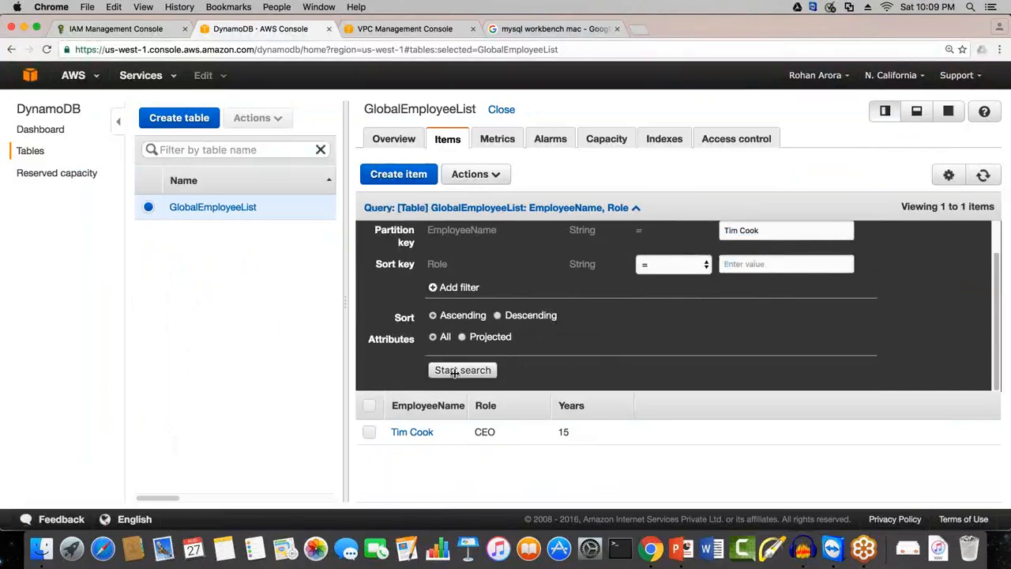
pyautogui.press('super+a')
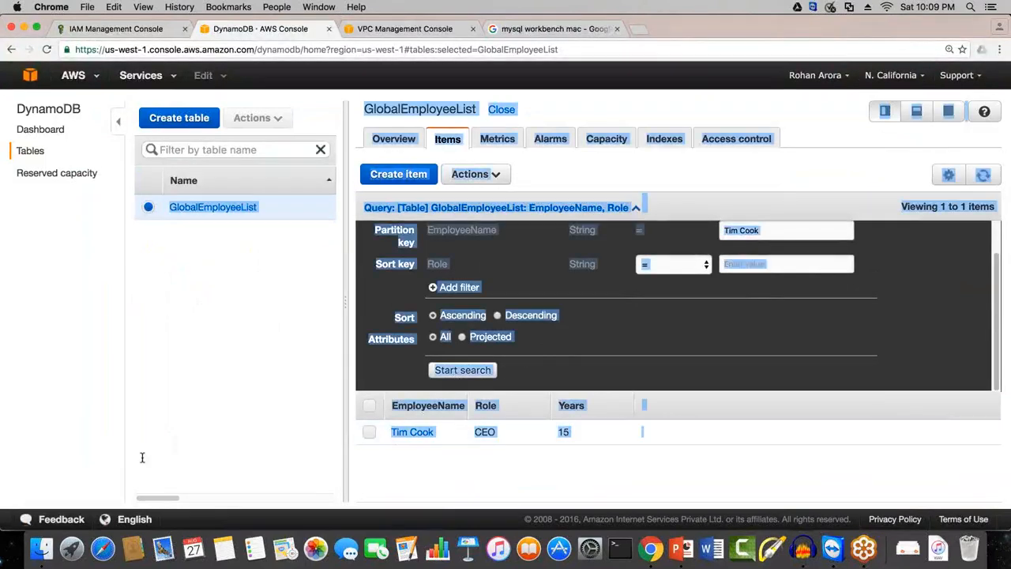
pyautogui.click(622, 463)
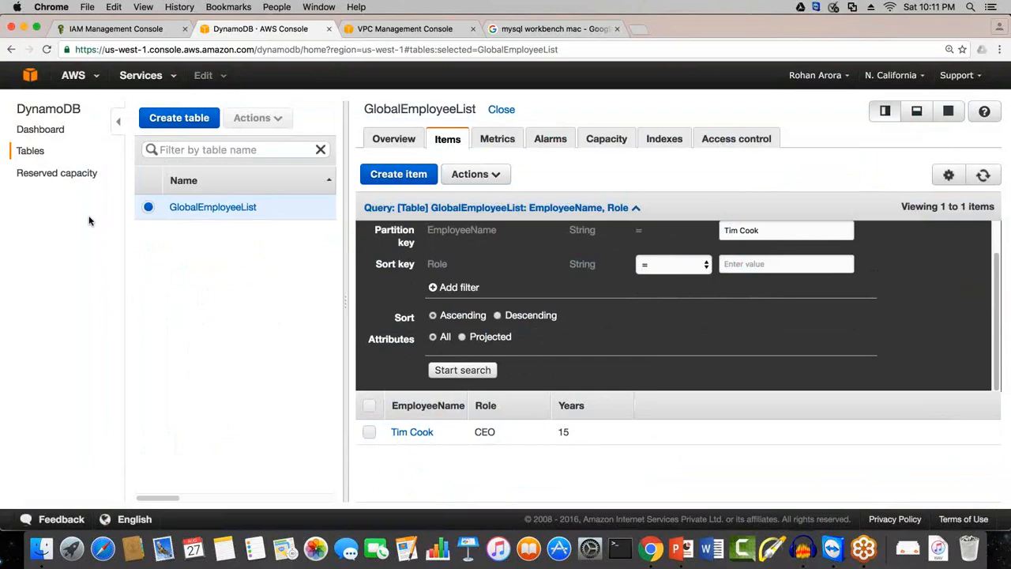
# Step: Leave DynamoDB for the AWS console home and open the Redshift dashboard
pyautogui.press('super+bracketleft')
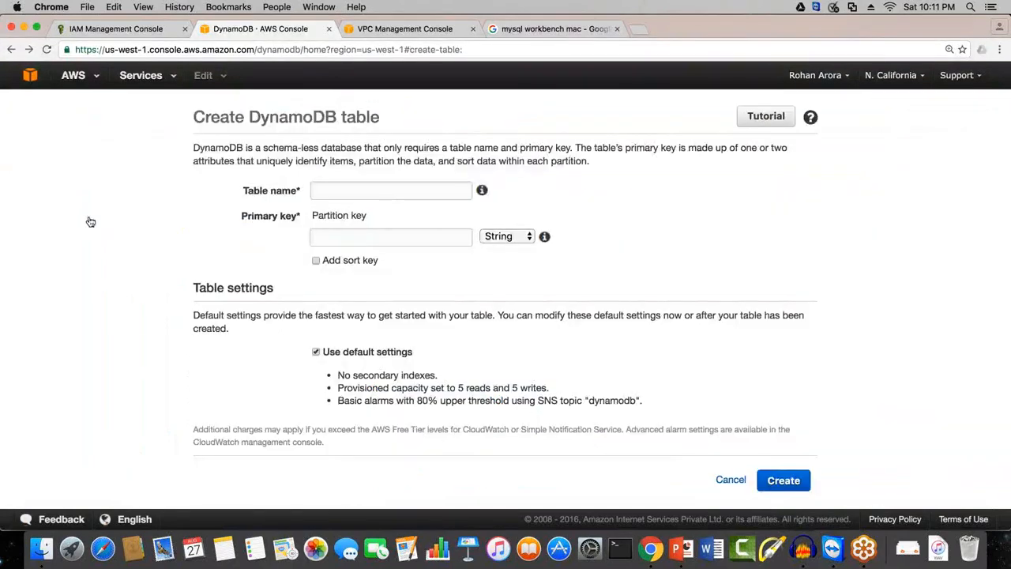
pyautogui.click(30, 75)
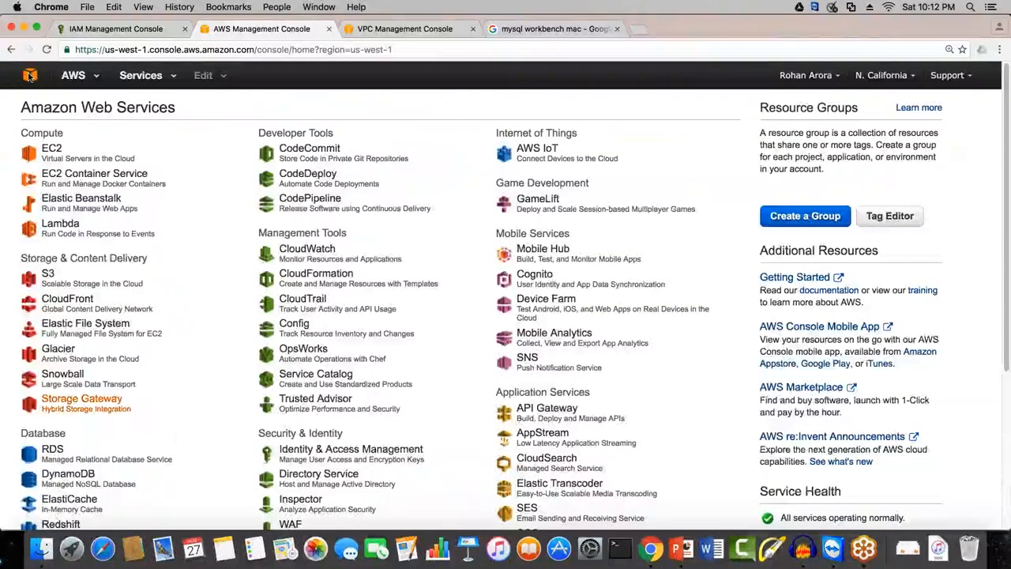
pyautogui.scroll(-1, 29, 76)
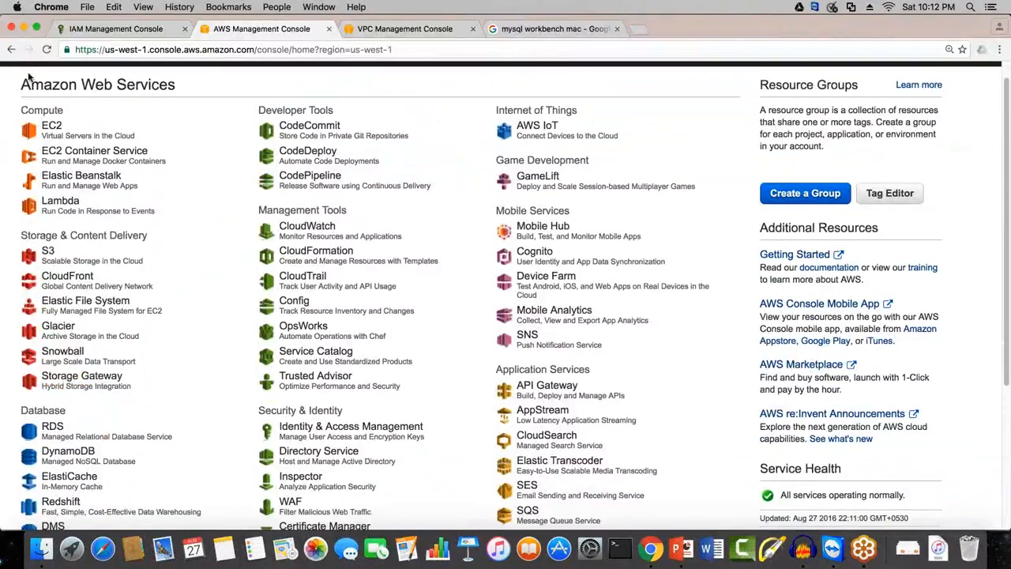
pyautogui.scroll(-5, 71, 502)
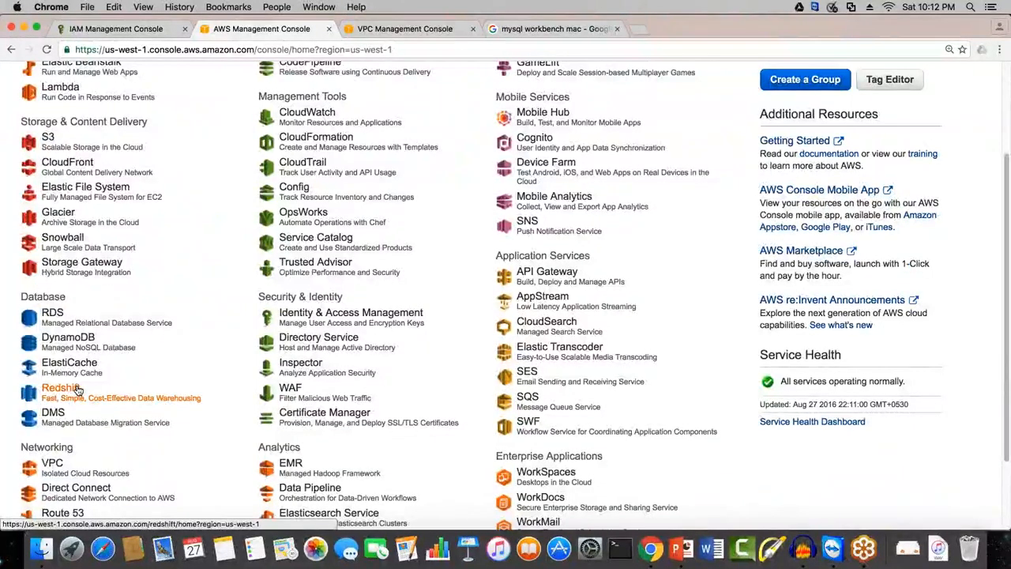
pyautogui.click(77, 389)
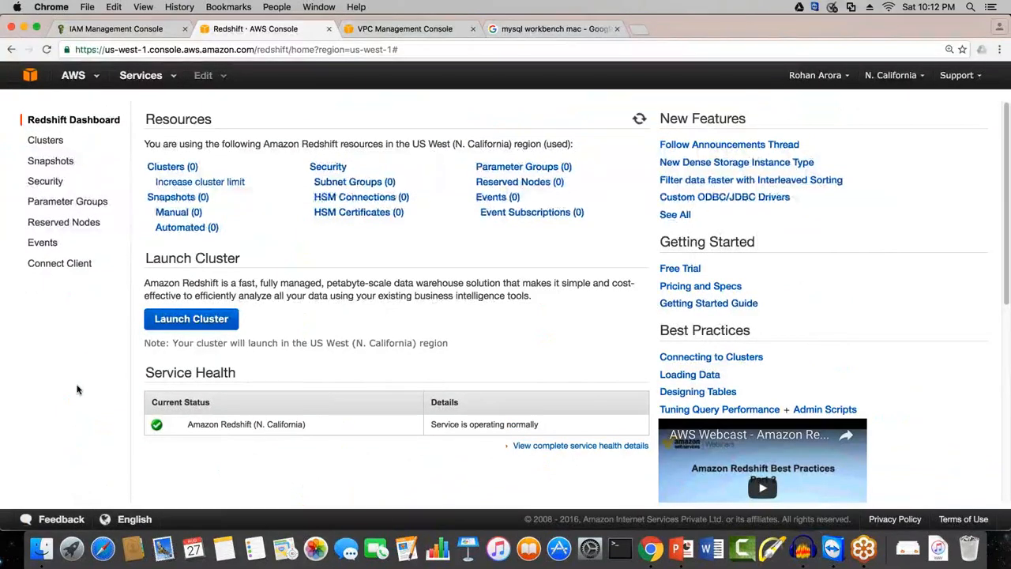
# Step: Switch to the Google Drive folder in Finder and search the Mac for "redshift"
pyautogui.click(801, 9)
pyautogui.click(704, 62)
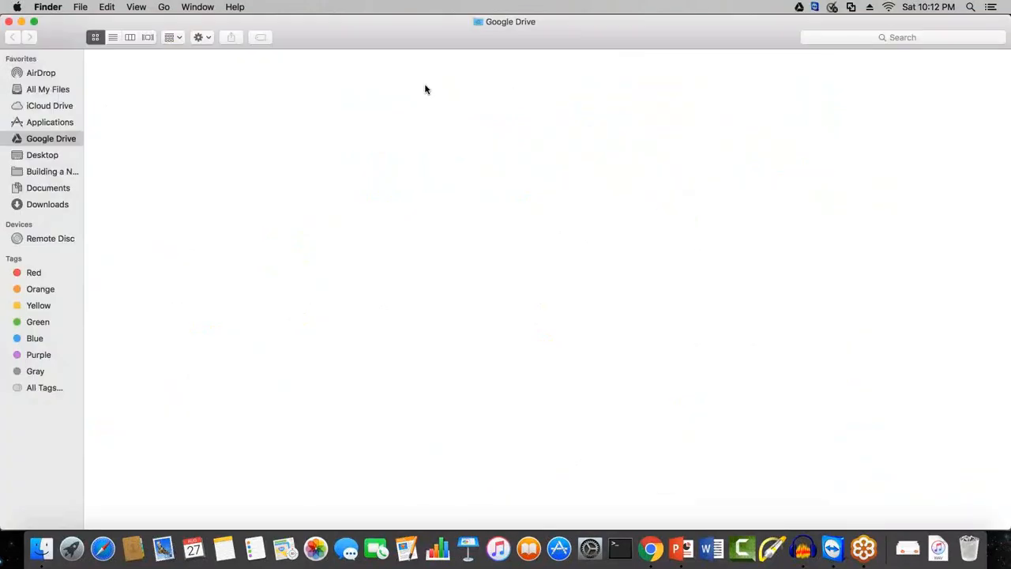
pyautogui.click(837, 38)
pyautogui.write('redshift')
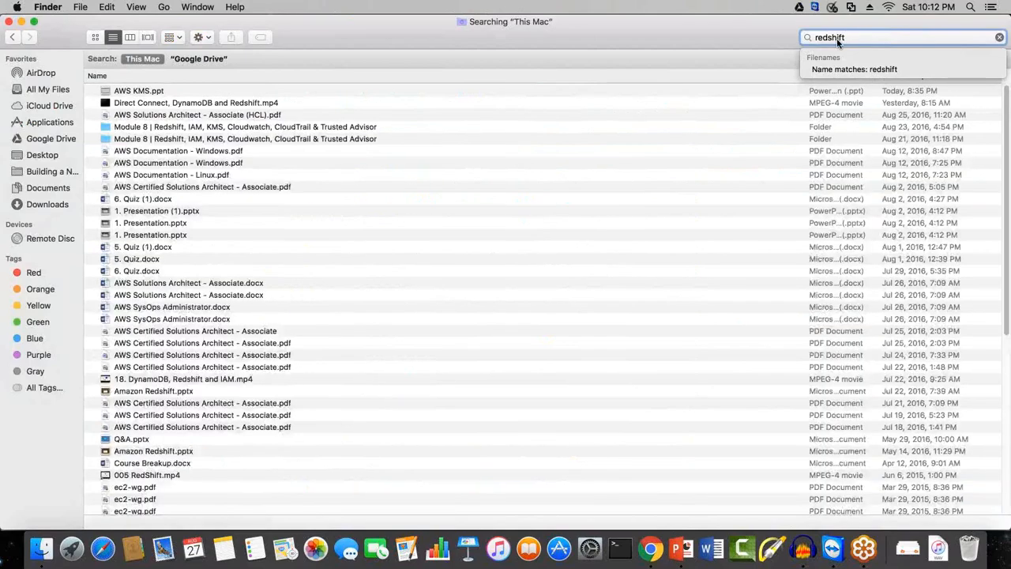
# Step: Open the Amazon Redshift.pptx presentation from the search results, start its slide show and advance past the title slide
pyautogui.scroll(-3, 474, 316)
pyautogui.doubleClick(153, 355)
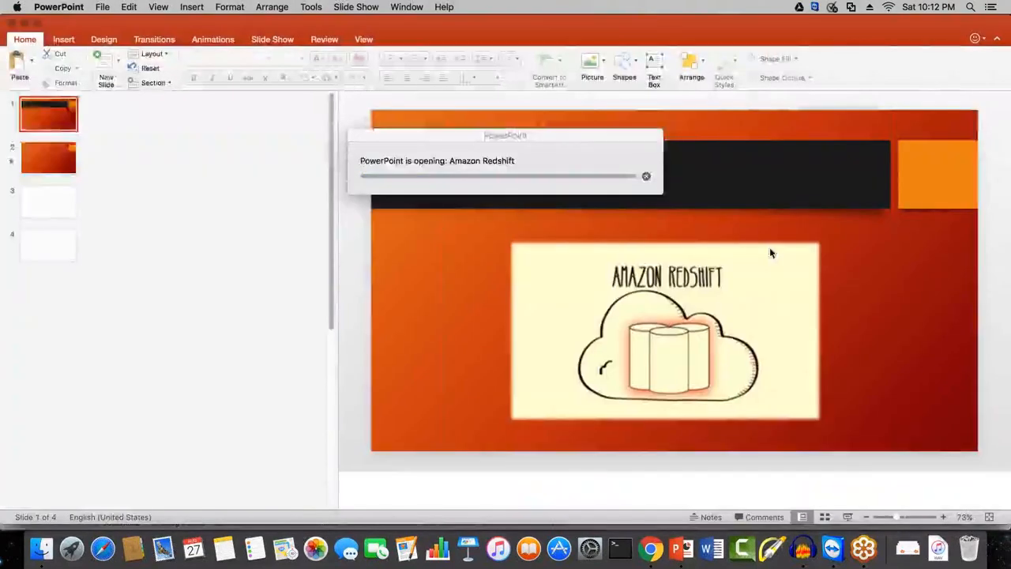
pyautogui.click(847, 516)
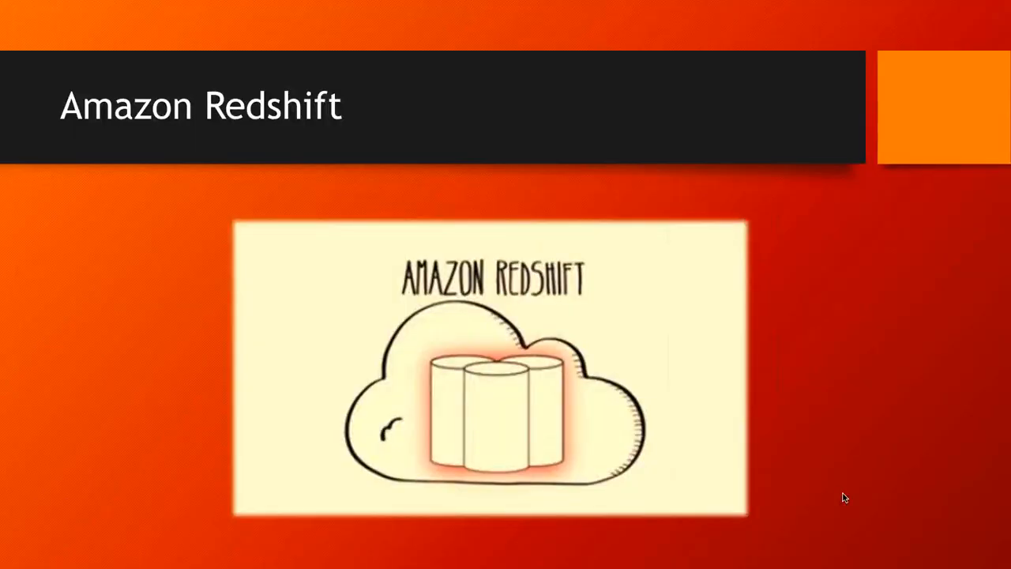
pyautogui.click(843, 497)
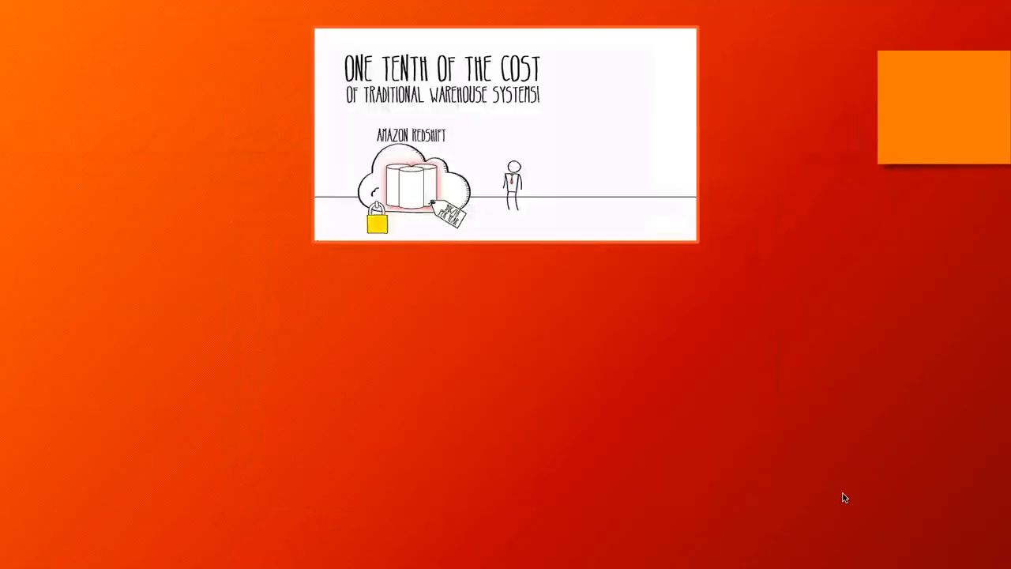
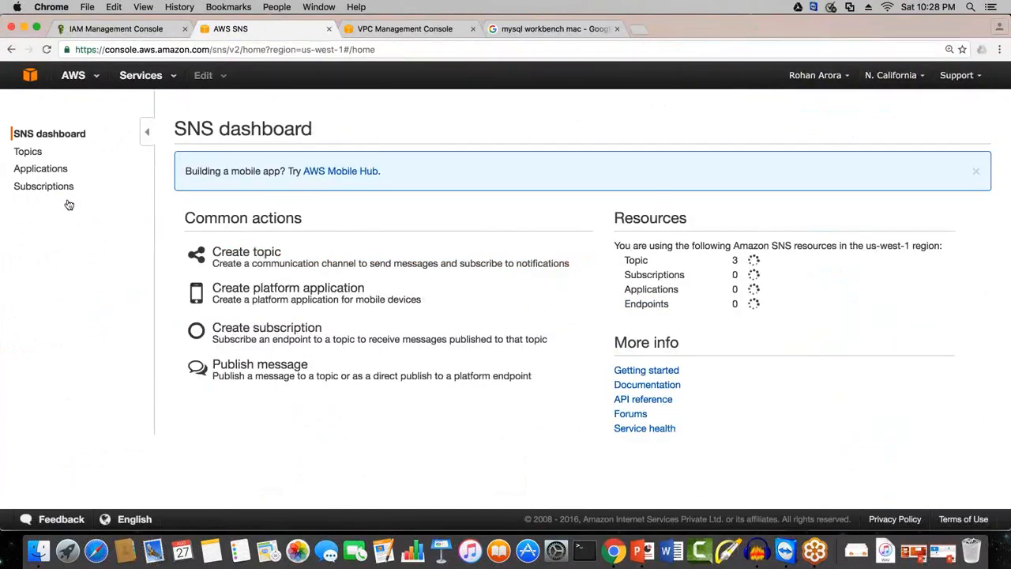
pyautogui.click(28, 152)
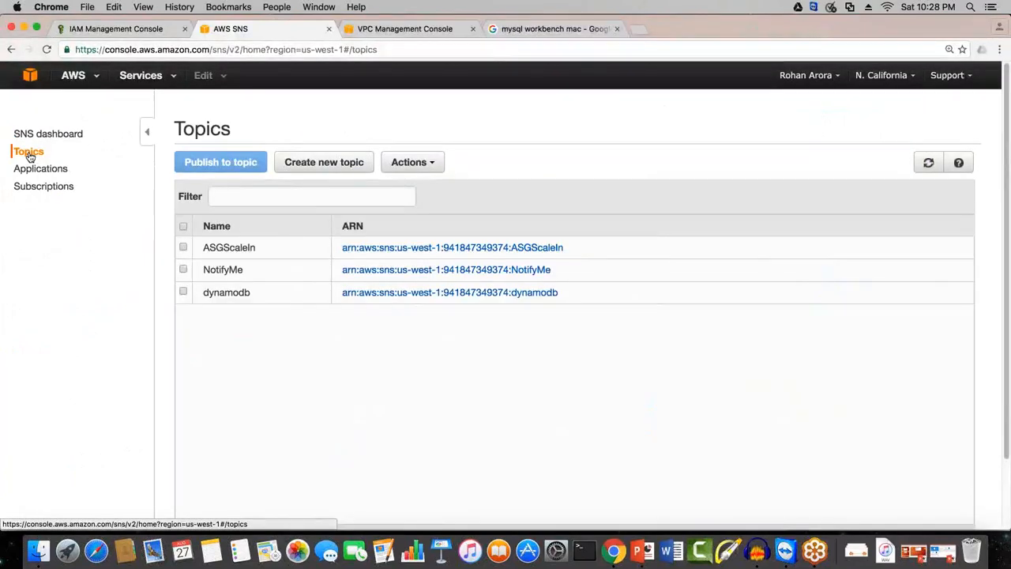
pyautogui.click(341, 172)
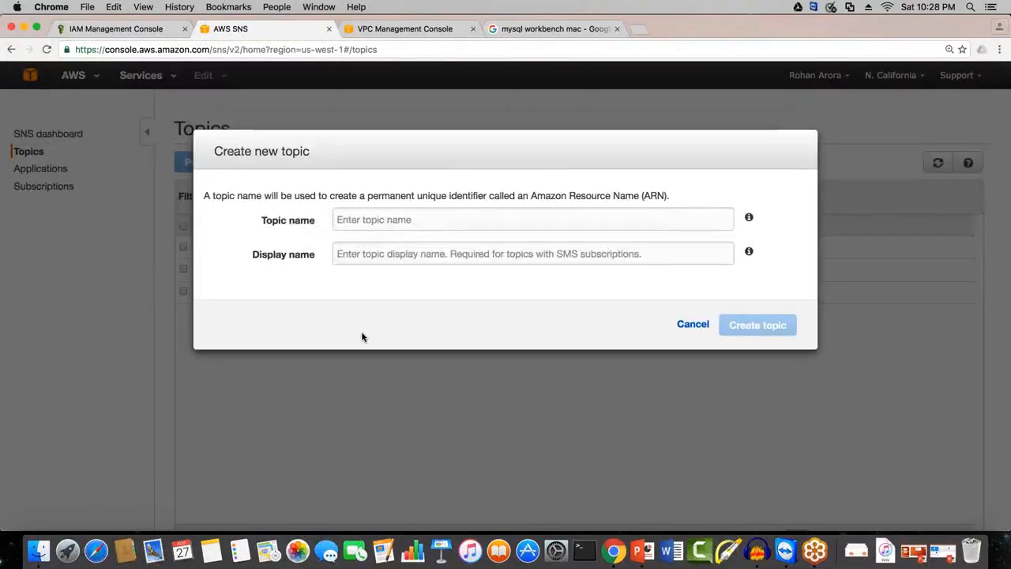
pyautogui.moveTo(204, 195); pyautogui.dragTo(288, 211)
pyautogui.click(267, 261)
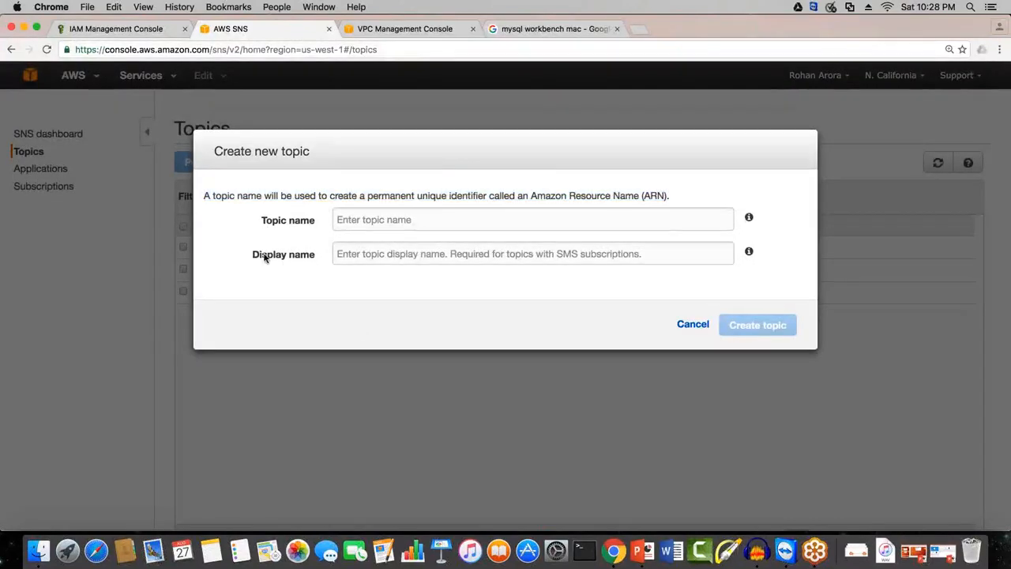
pyautogui.moveTo(205, 195); pyautogui.dragTo(684, 197)
pyautogui.click(427, 137)
pyautogui.click(419, 222)
pyautogui.write('E')
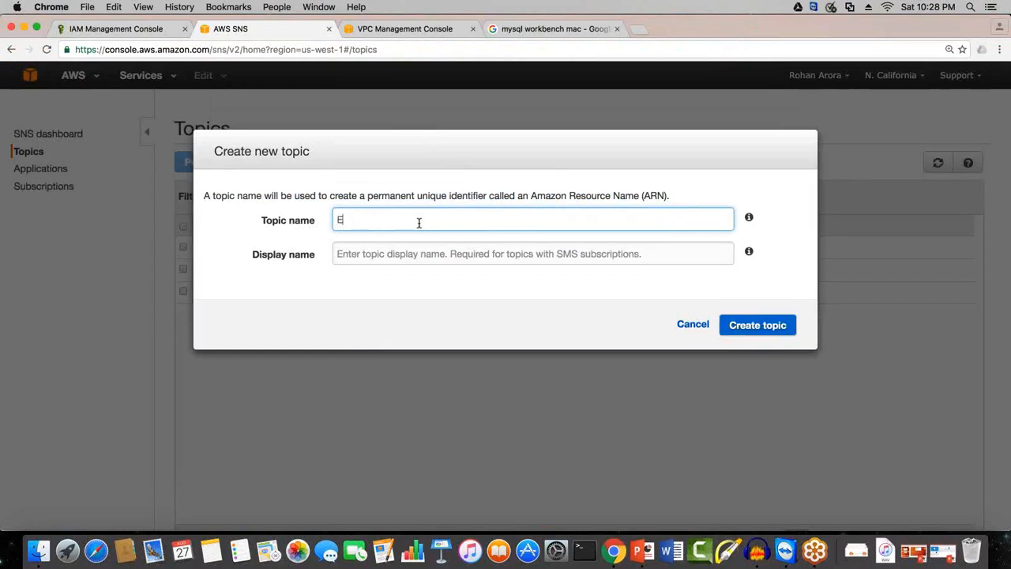
pyautogui.write('LS')
pyautogui.press('BackSpace')
pyautogui.write('B')
pyautogui.click(698, 328)
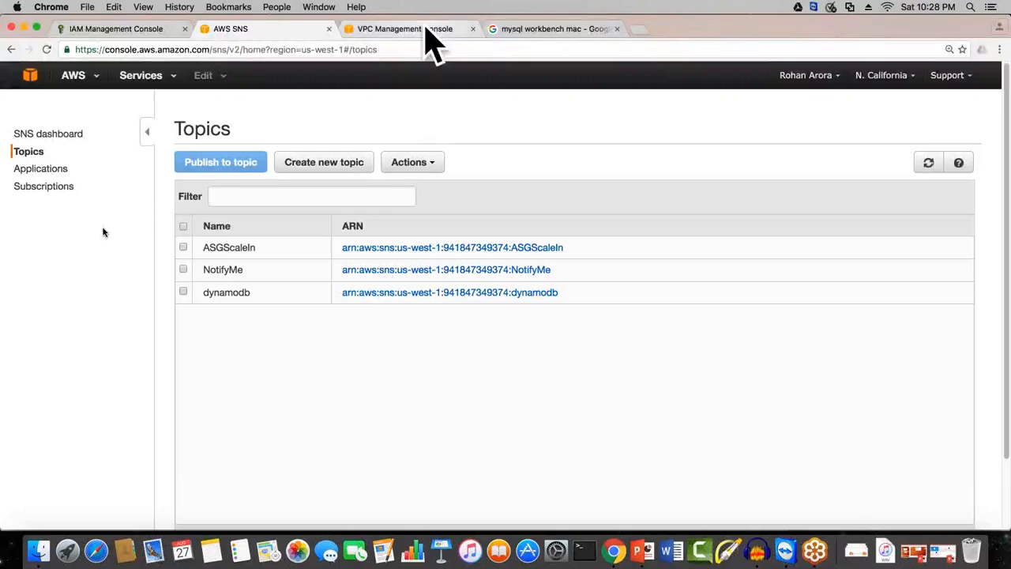
# Step: Switch from SNS to the VPC console page and go through the AWS console home to the EC2 dashboard
pyautogui.click(427, 32)
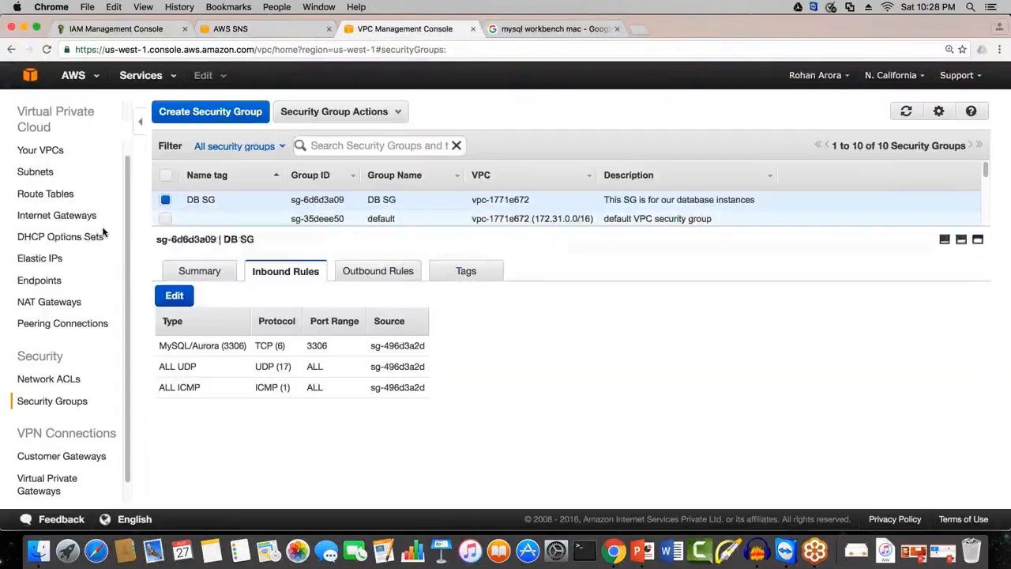
pyautogui.click(30, 77)
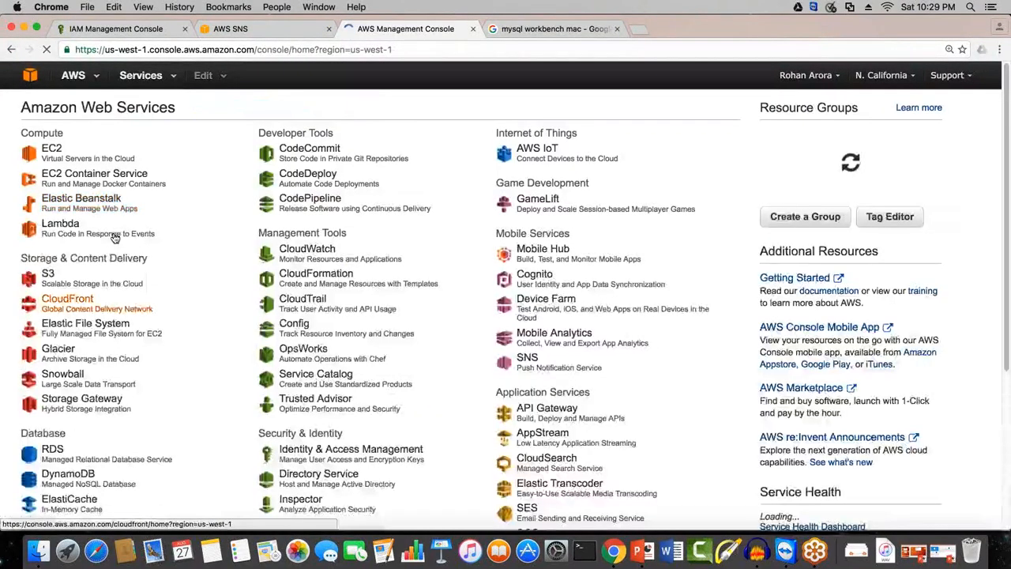
pyautogui.click(60, 150)
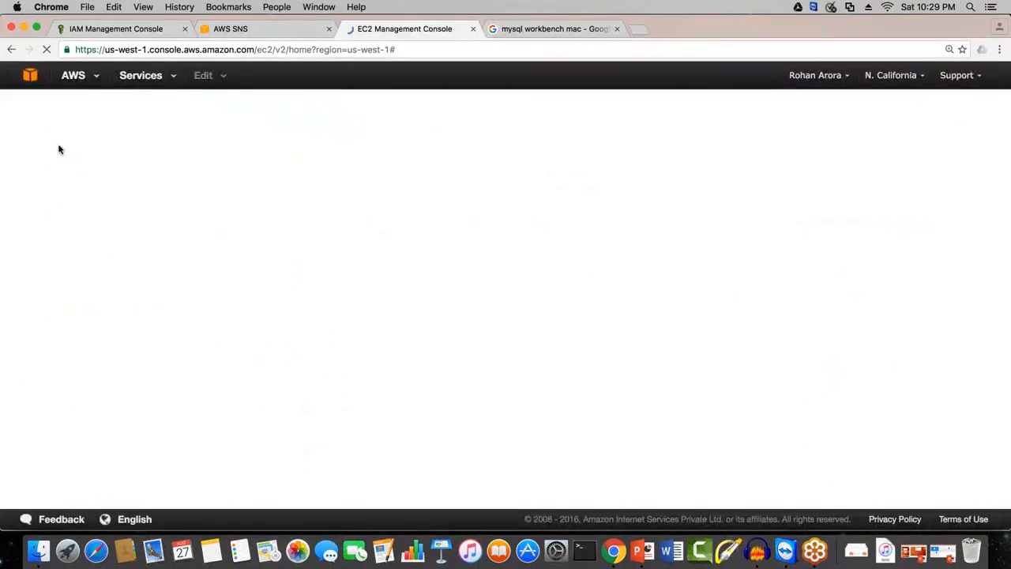
# Step: Switch to Notes and search for "BIN" to find the note with the bootstrap script
pyautogui.click(210, 550)
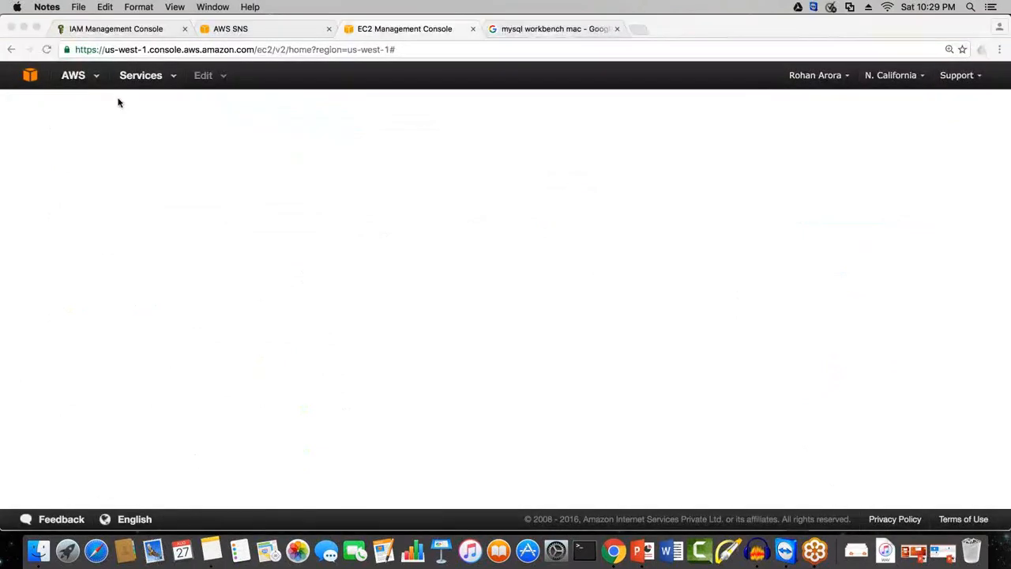
pyautogui.scroll(-3, 162, 214)
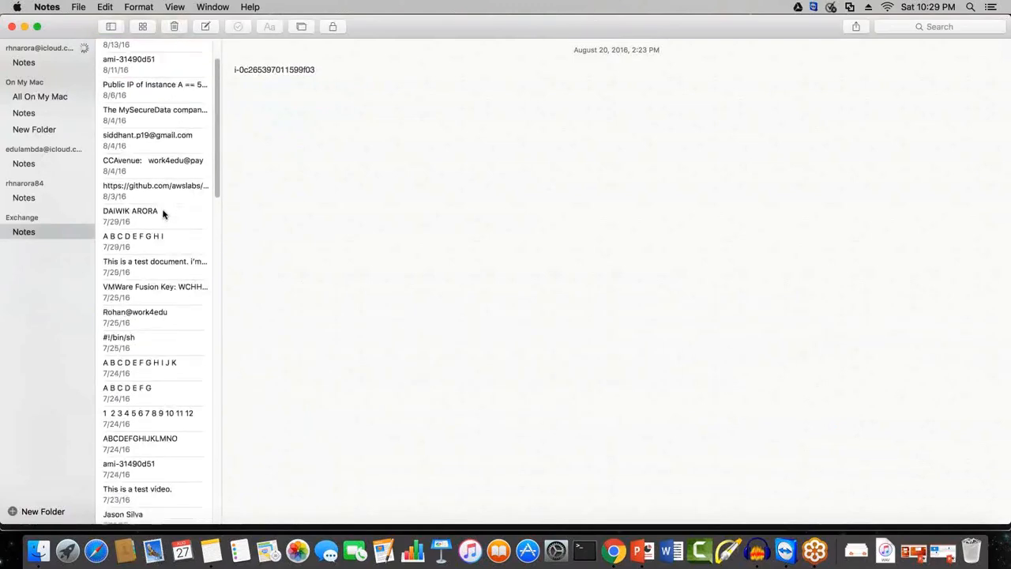
pyautogui.scroll(3, 173, 262)
pyautogui.scroll(-10, 173, 262)
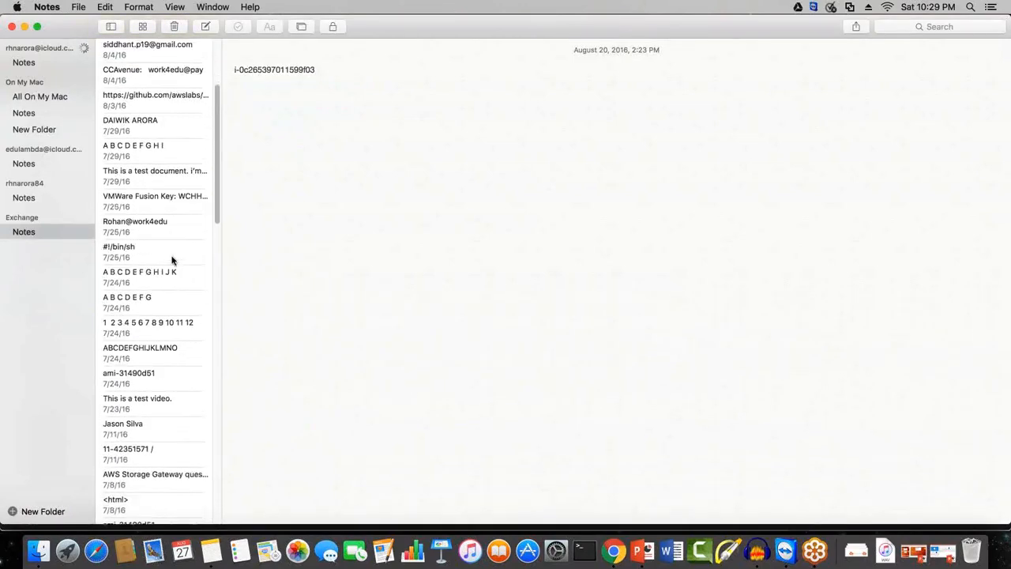
pyautogui.scroll(-10, 173, 261)
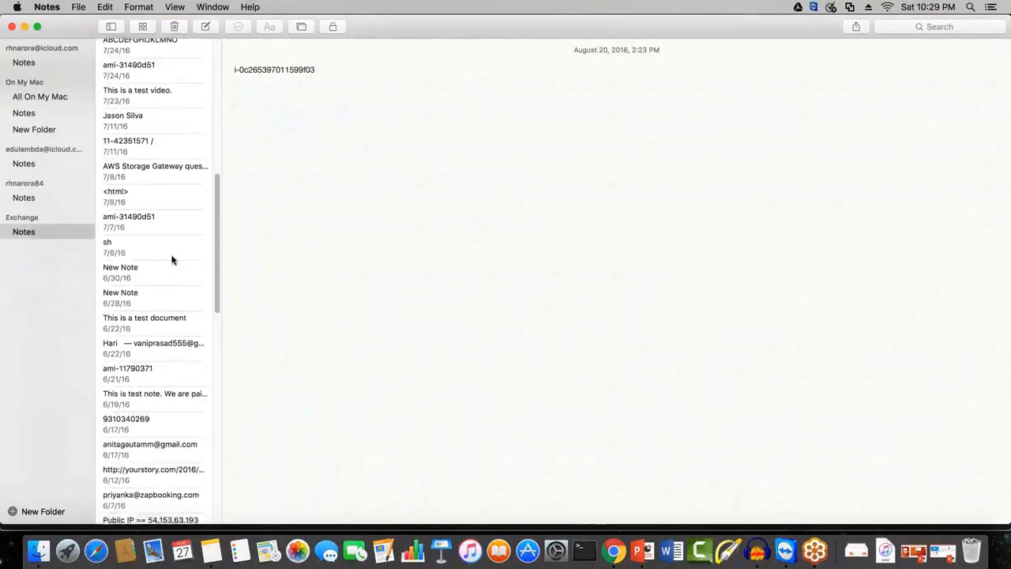
pyautogui.scroll(-3, 172, 260)
pyautogui.click(905, 27)
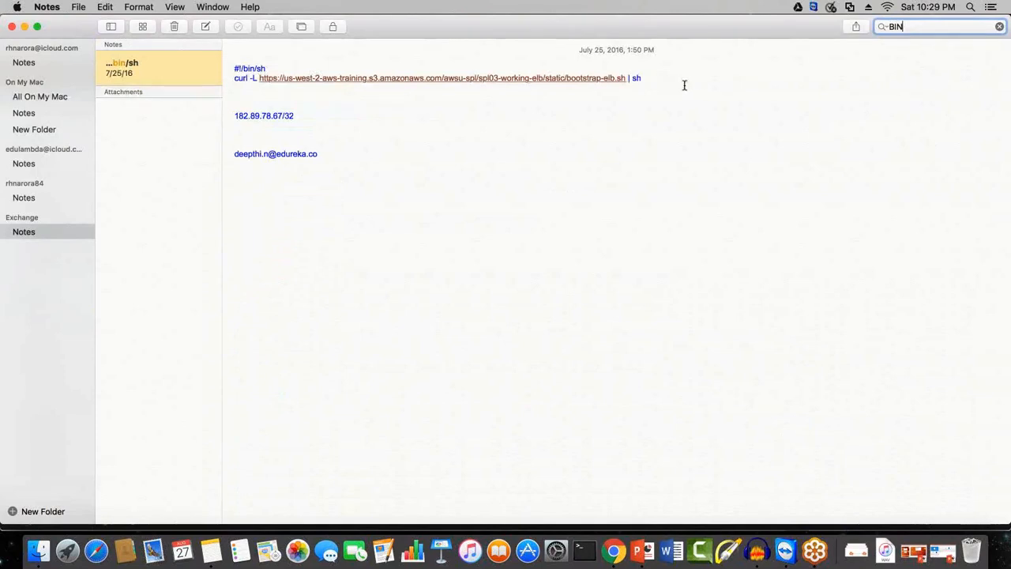
# Step: Try to copy the two-line #!/bin/sh bootstrap script from the note
pyautogui.moveTo(684, 84); pyautogui.dragTo(227, 61)
pyautogui.click(228, 61)
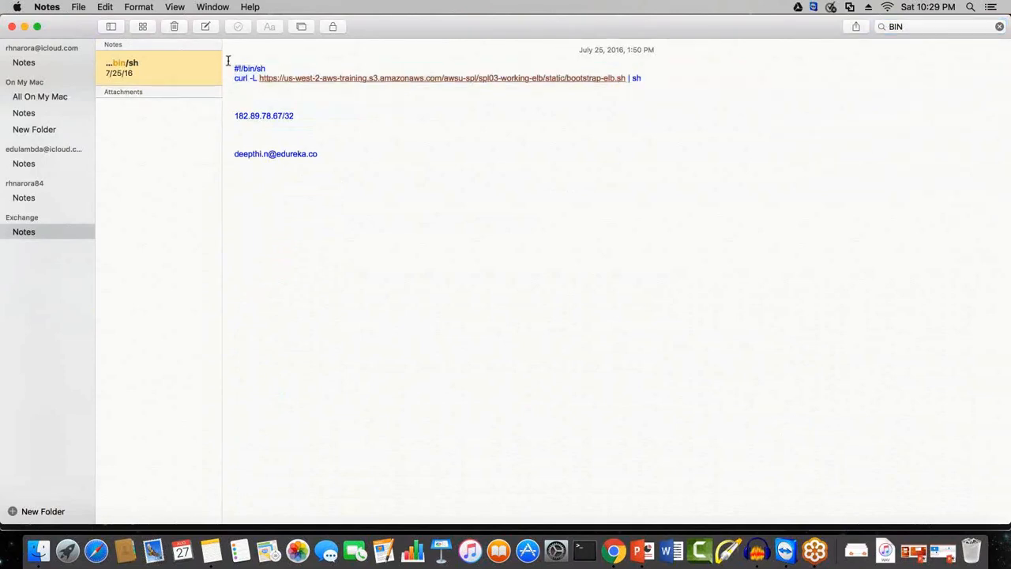
pyautogui.moveTo(285, 70); pyautogui.dragTo(644, 78)
pyautogui.write('Ç')
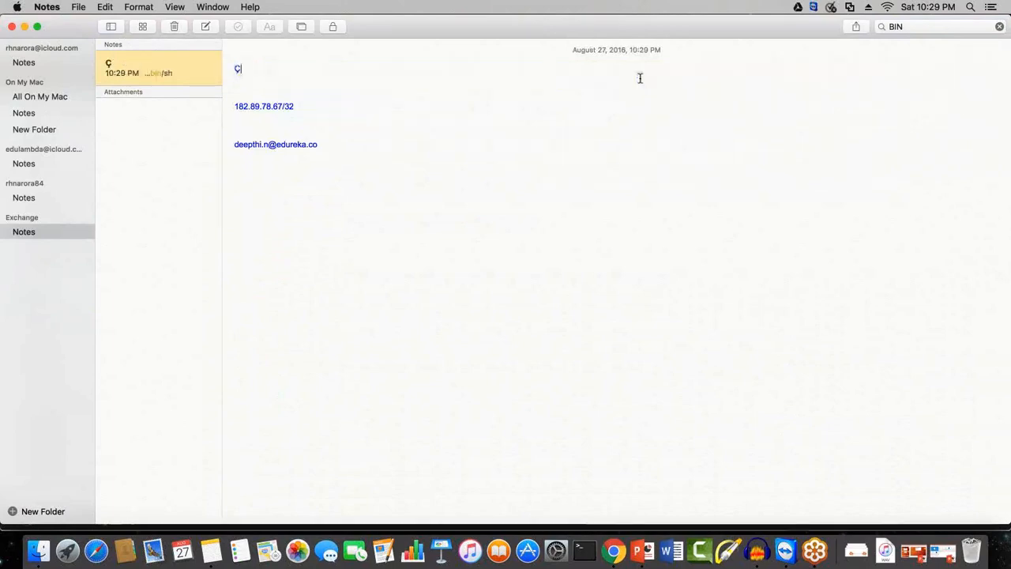
# Step: Return to the EC2 console in Chrome, start launching a new instance and proceed to the instance details configuration
pyautogui.click(612, 550)
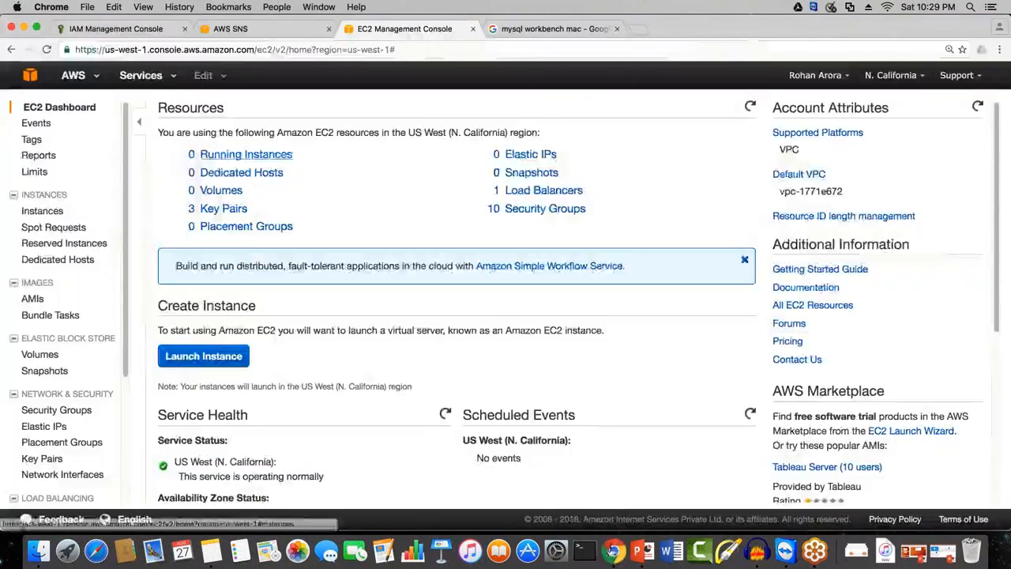
pyautogui.click(46, 211)
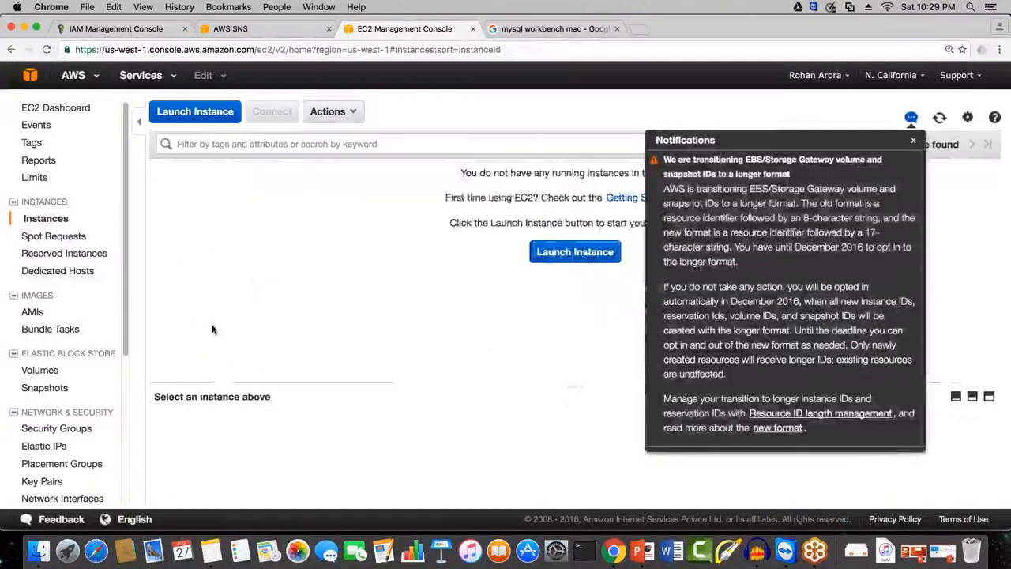
pyautogui.click(214, 330)
pyautogui.click(570, 251)
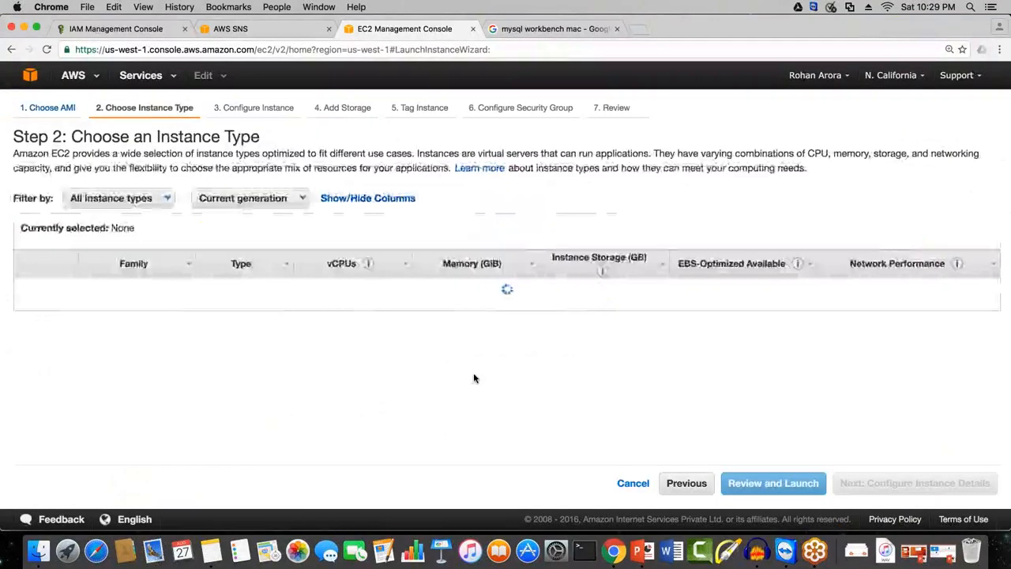
pyautogui.click(888, 483)
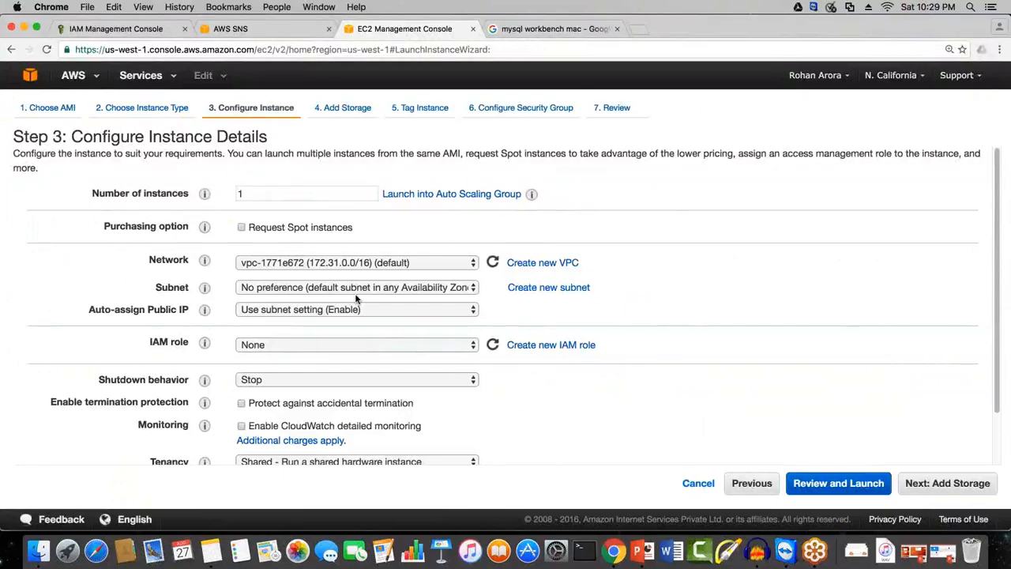
# Step: Expand the Advanced Details of the instance configuration to reach the User data setting
pyautogui.scroll(-2, 120, 439)
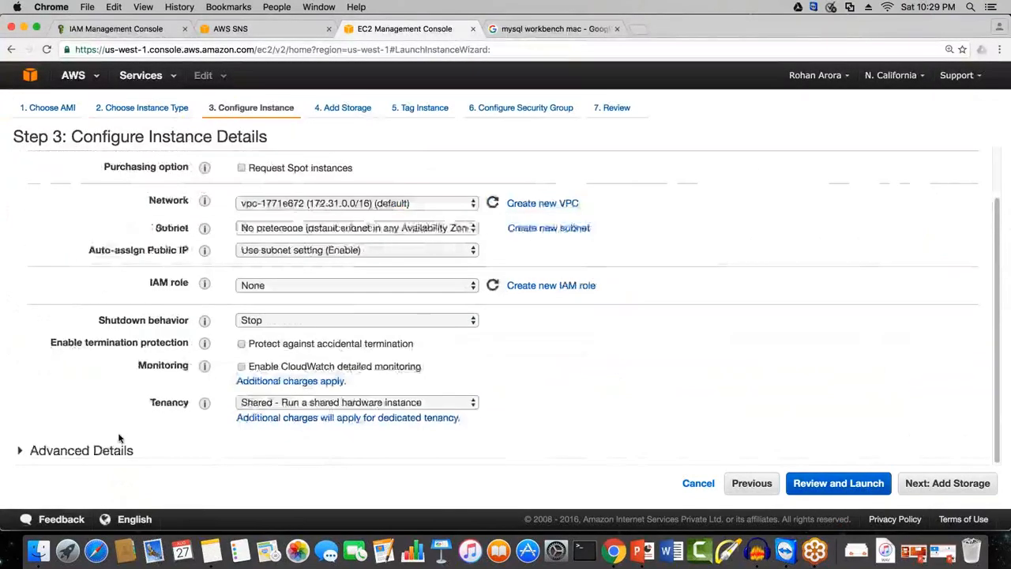
pyautogui.scroll(1, 119, 438)
pyautogui.scroll(-1, 118, 442)
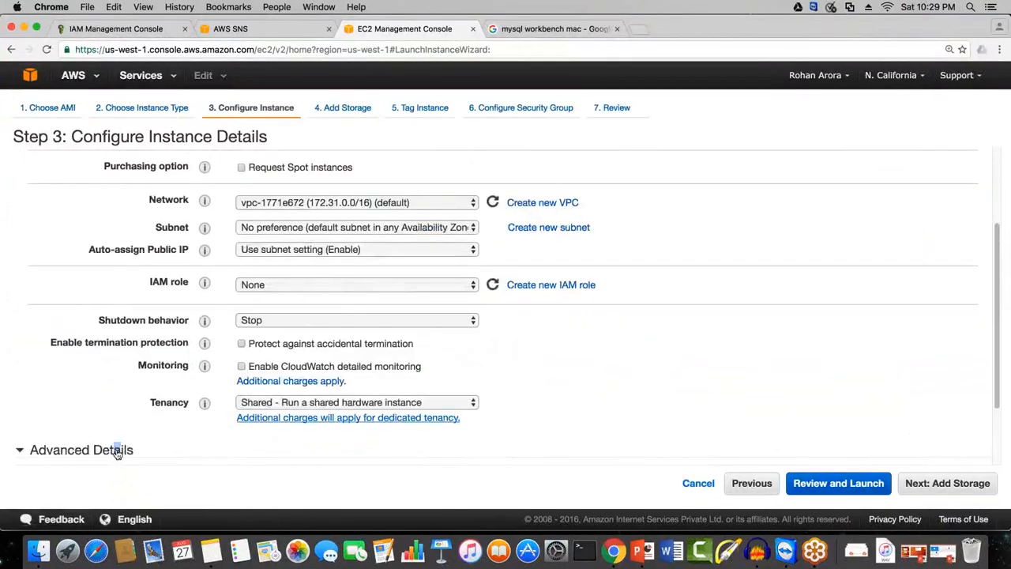
pyautogui.click(116, 450)
pyautogui.scroll(-2, 116, 449)
# Step: Try to paste the bootstrap script as User data and clear the wrongly pasted text
pyautogui.click(289, 419)
pyautogui.write('√')
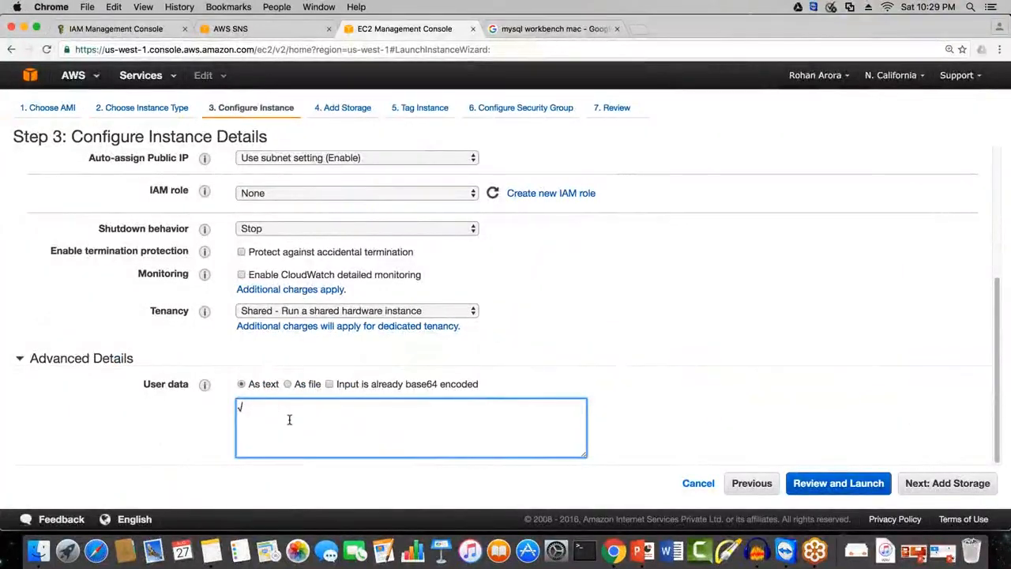
pyautogui.press('BackSpace')
pyautogui.write('test subnet group')
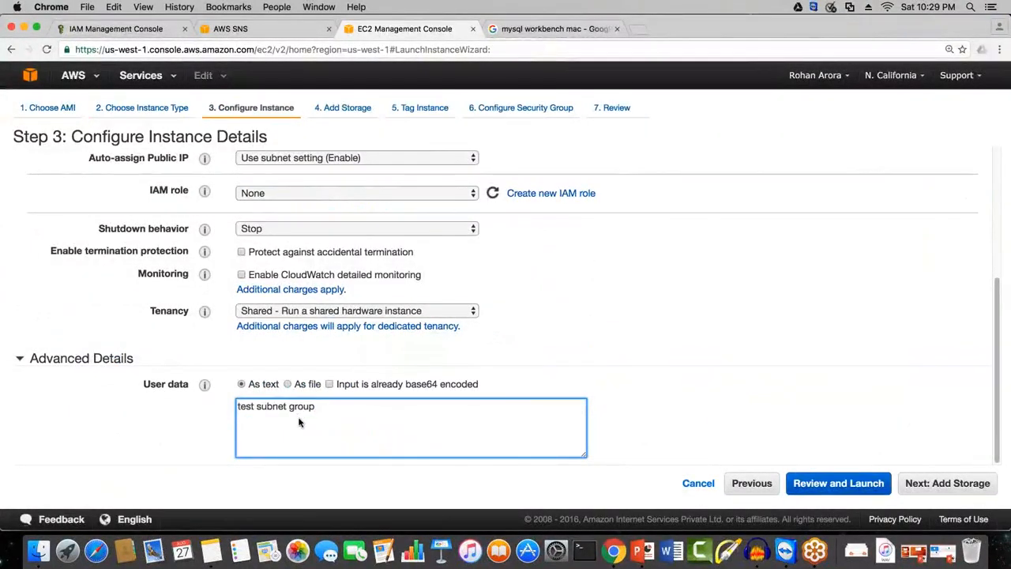
pyautogui.moveTo(299, 422); pyautogui.dragTo(185, 391)
pyautogui.press('super+c')
pyautogui.press('BackSpace')
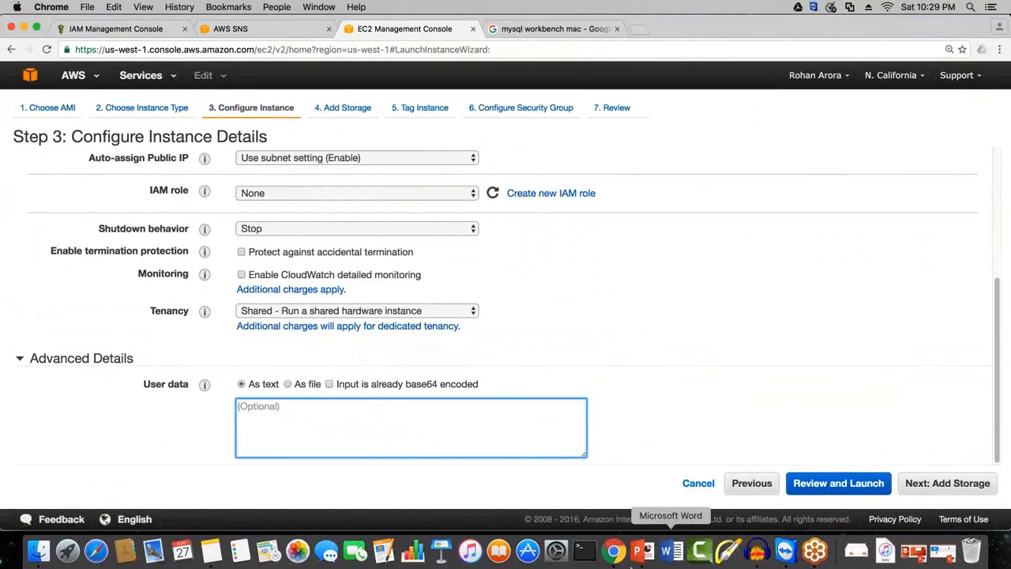
# Step: Go back to Notes and undo the accidental replacement of the script in the note
pyautogui.click(215, 557)
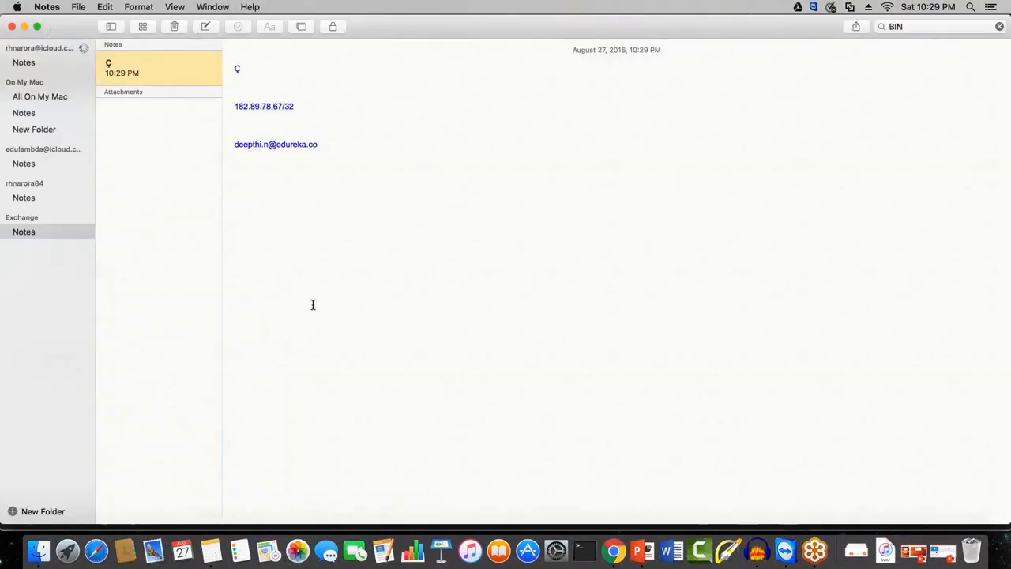
pyautogui.click(916, 22)
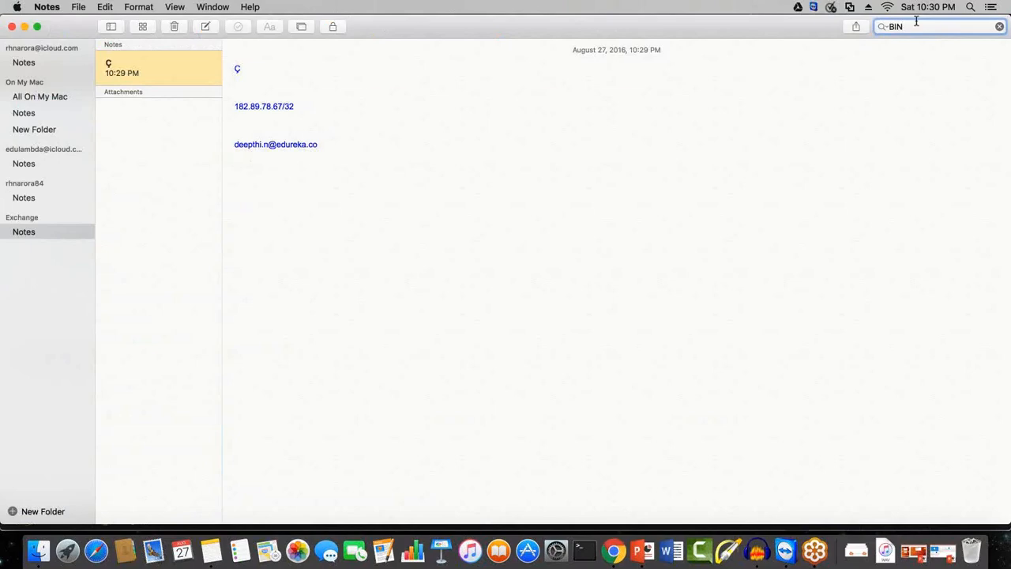
pyautogui.press('super+z')
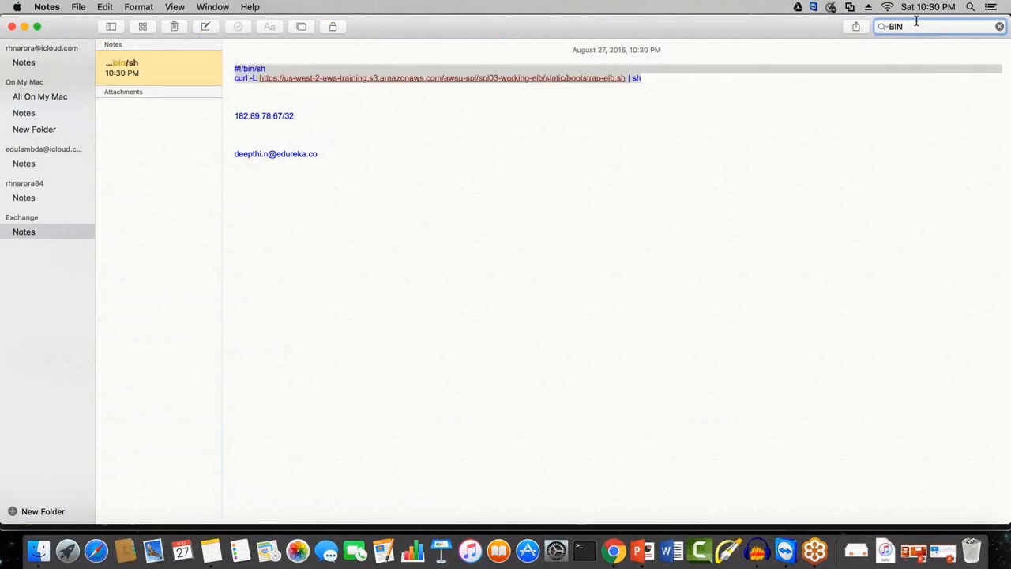
# Step: Return to the instance configuration, retry pasting the script into User data and empty the field again
pyautogui.press('super+Tab')
pyautogui.press('super+v')
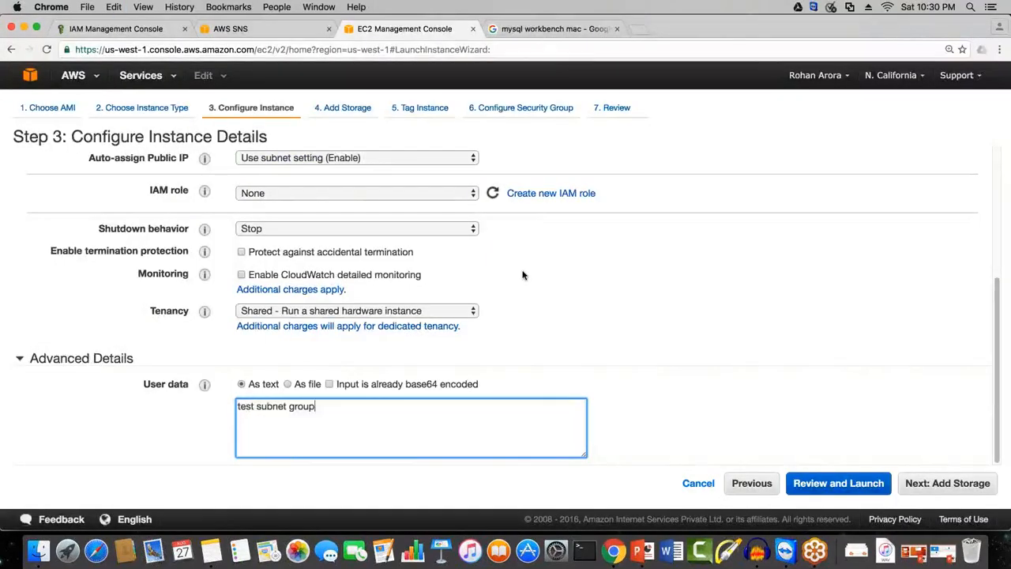
pyautogui.press('super+a')
pyautogui.press('BackSpace')
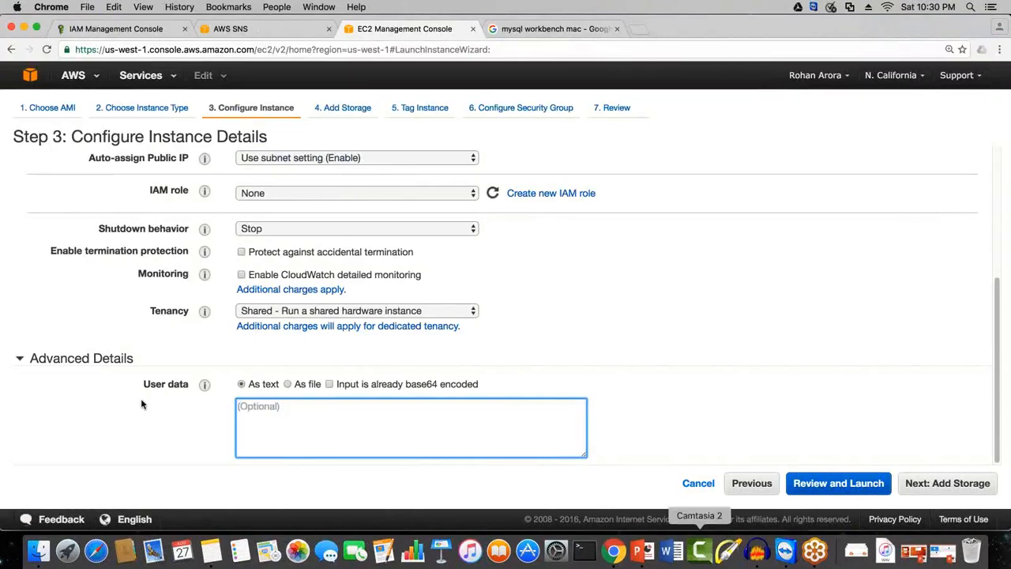
# Step: Switch to Notes and copy the two-line #!/bin/sh curl script that runs bootstrap-elb.sh
pyautogui.click(210, 550)
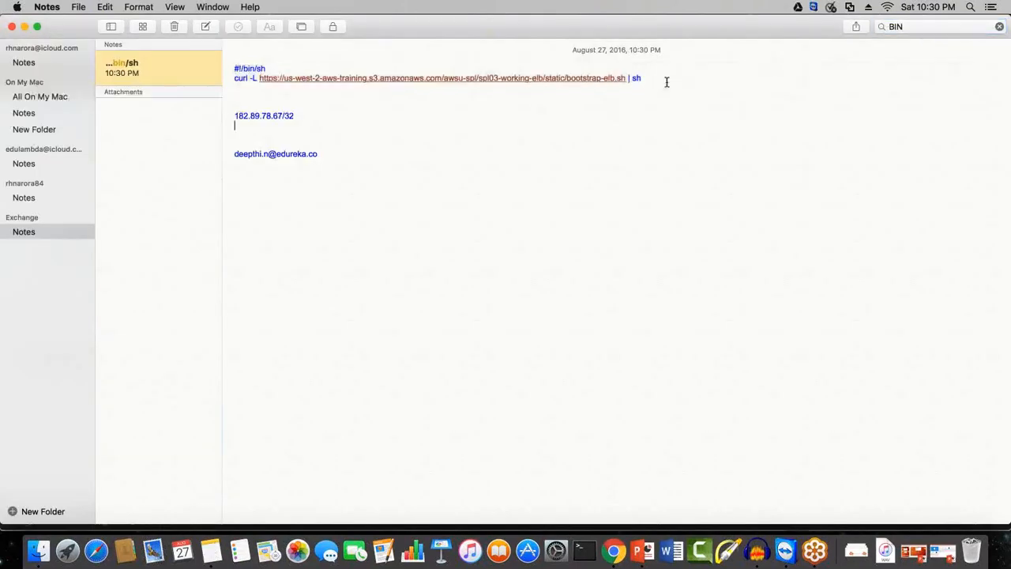
pyautogui.moveTo(666, 82); pyautogui.dragTo(285, 52)
pyautogui.rightClick(298, 69)
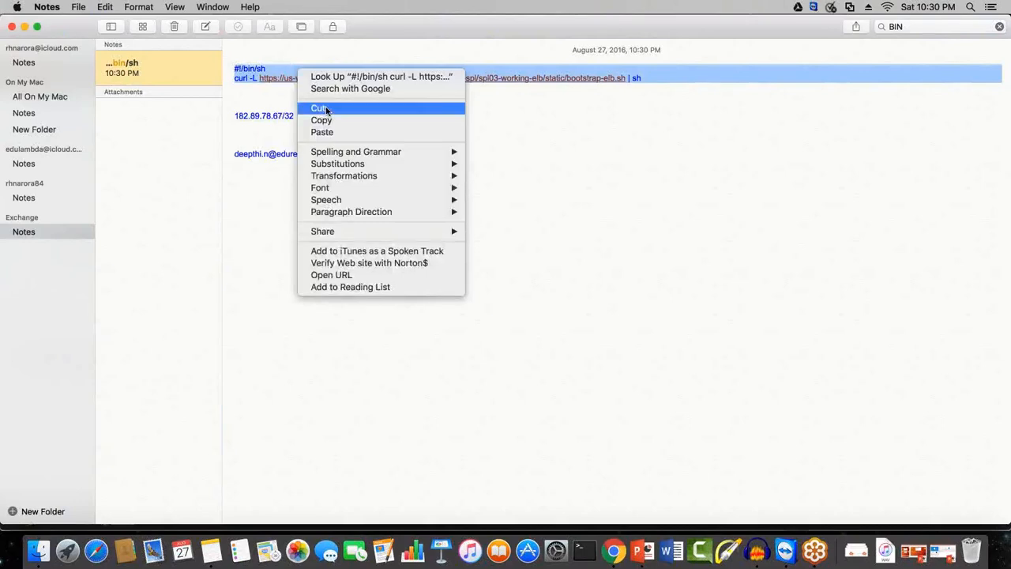
pyautogui.click(323, 120)
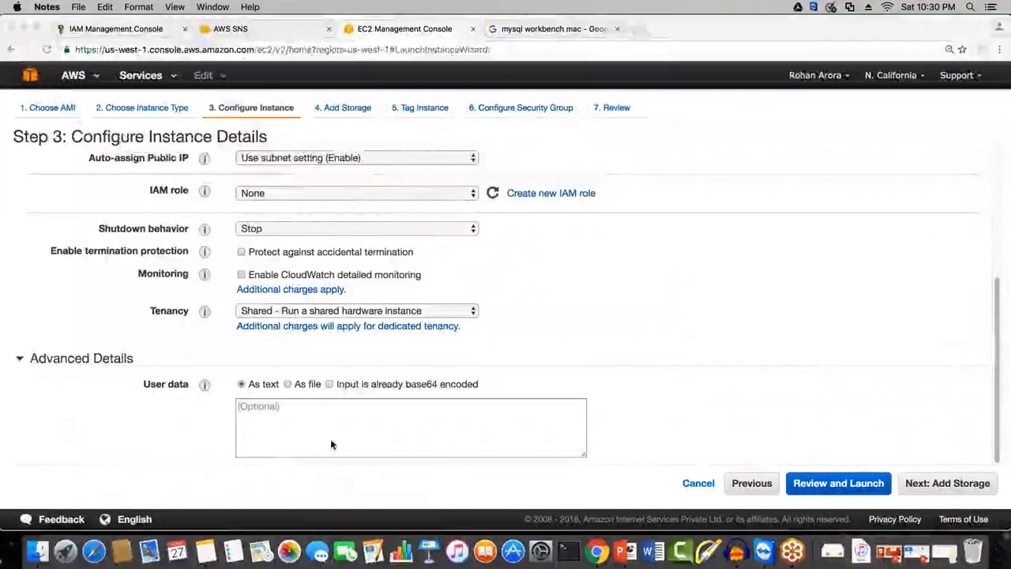
# Step: Paste the copied #!/bin/sh bootstrap script as the instance's User data in Chrome and continue to the storage settings
pyautogui.rightClick(332, 387)
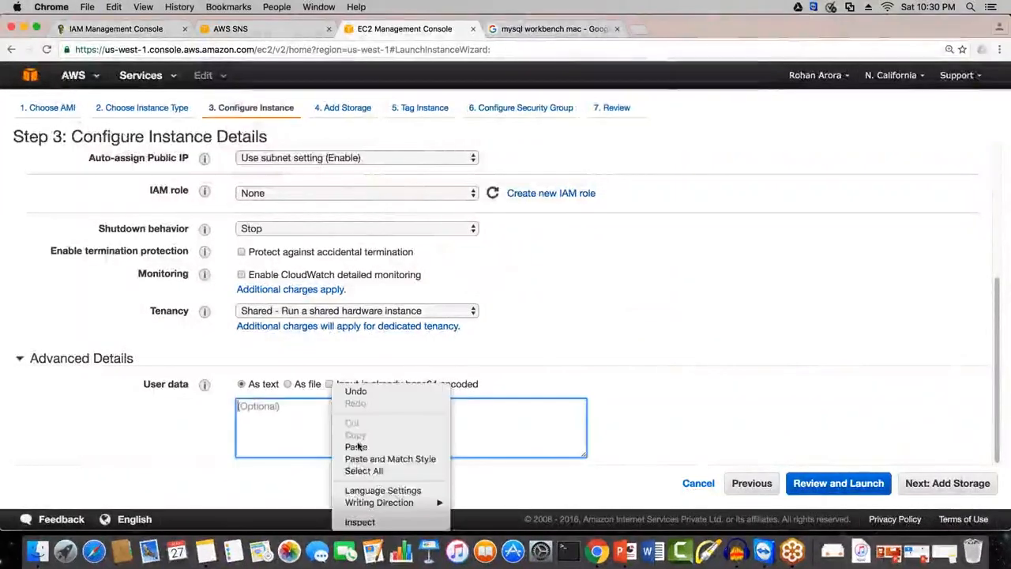
pyautogui.click(357, 443)
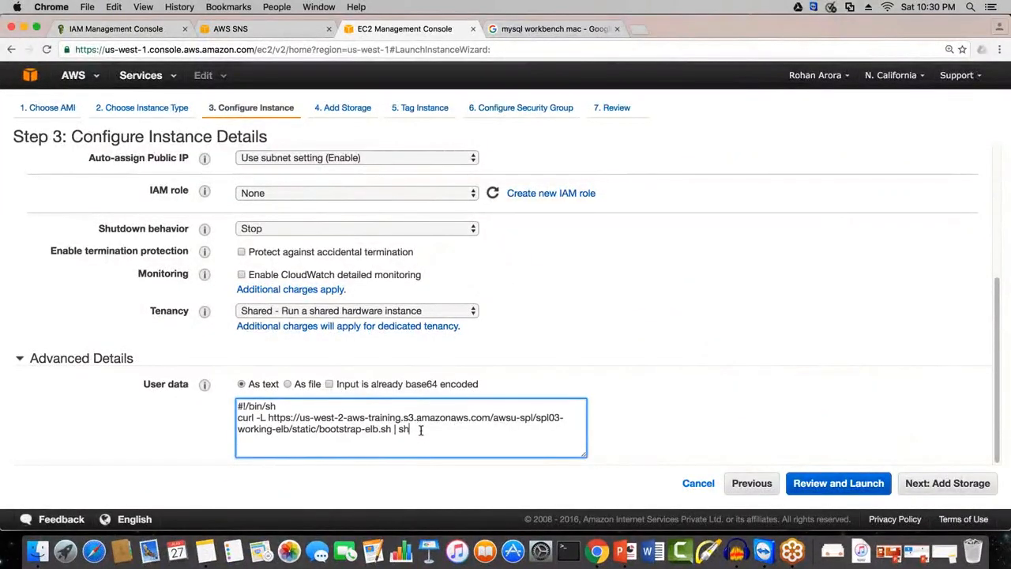
pyautogui.click(972, 489)
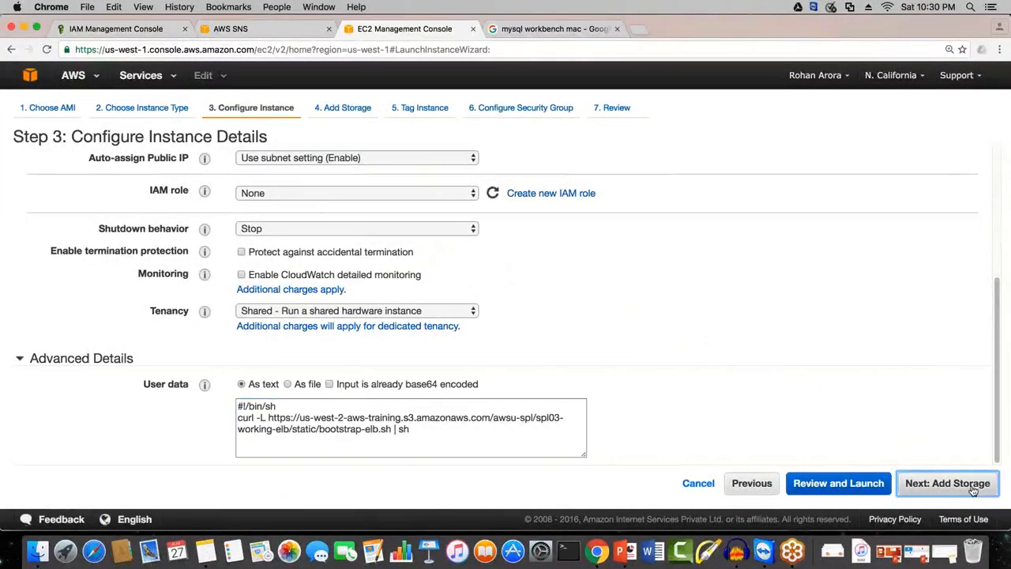
# Step: Keep the default storage and tags, assign the existing Linux SG security group, and continue to the launch review
pyautogui.click(972, 489)
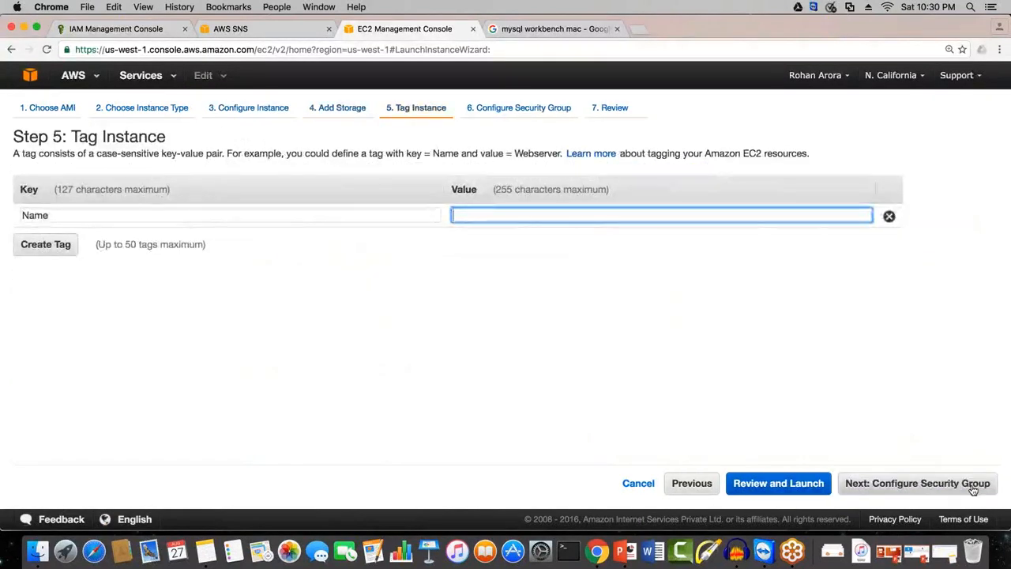
pyautogui.click(972, 489)
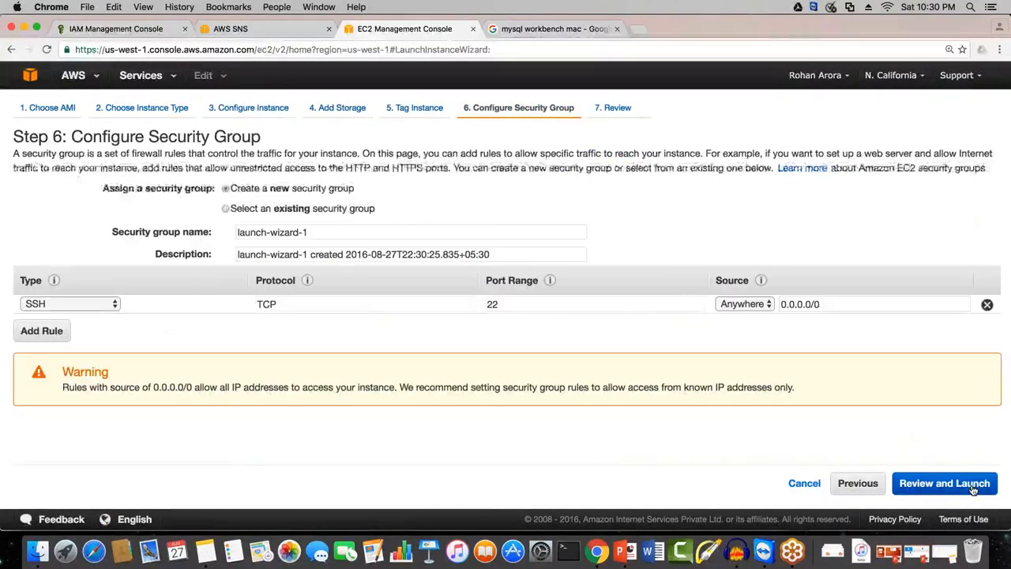
pyautogui.click(225, 208)
pyautogui.scroll(-3, 132, 318)
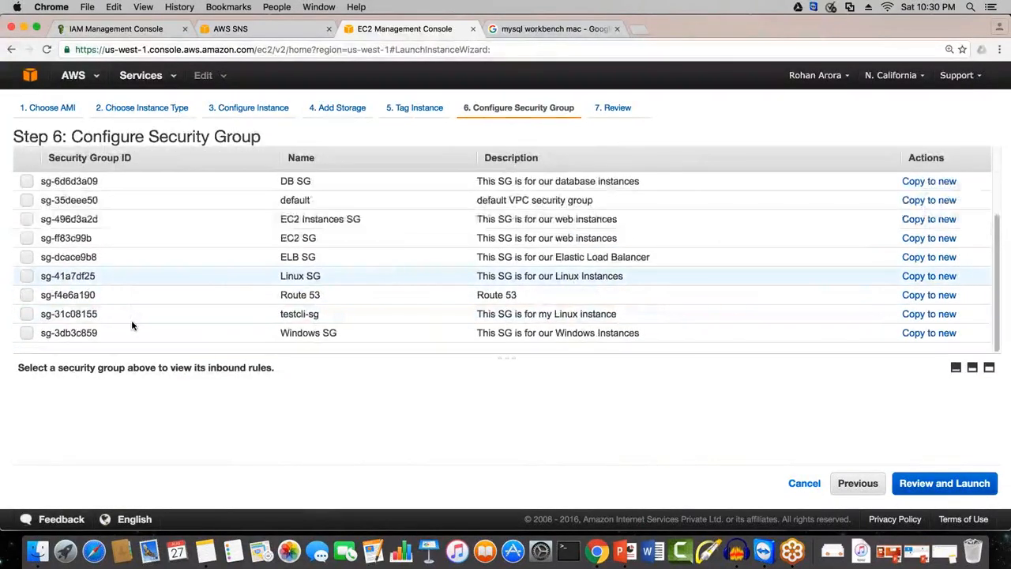
pyautogui.click(132, 321)
pyautogui.click(970, 483)
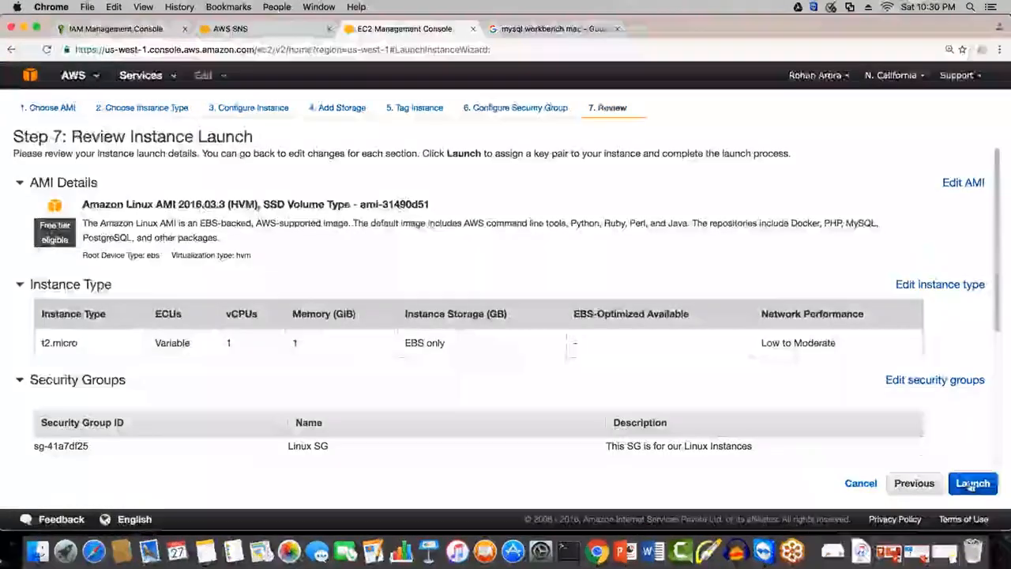
# Step: Launch the instance with the existing linuxec2-kp key pair and open it in the instances list
pyautogui.click(971, 484)
pyautogui.click(531, 409)
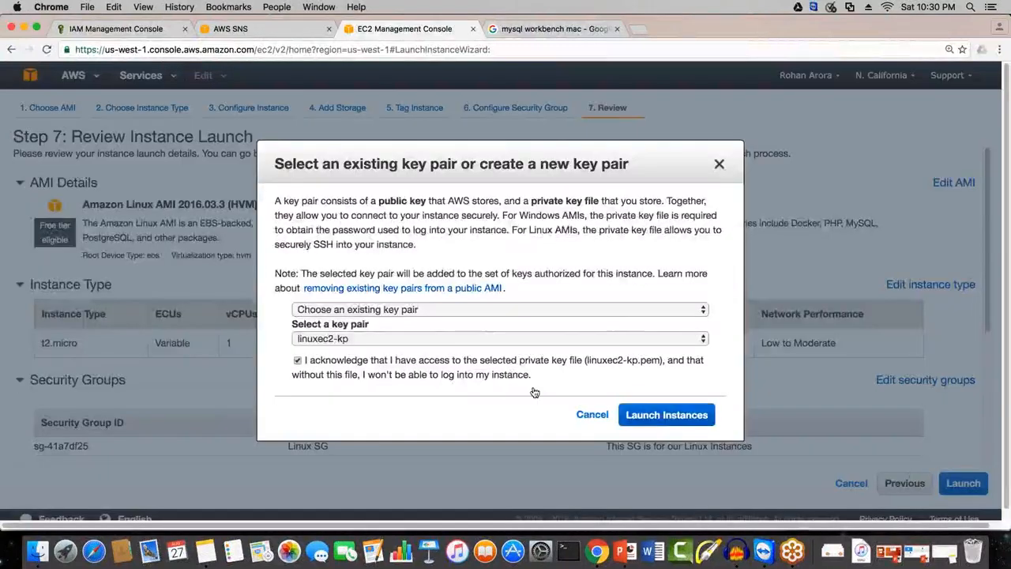
pyautogui.click(668, 414)
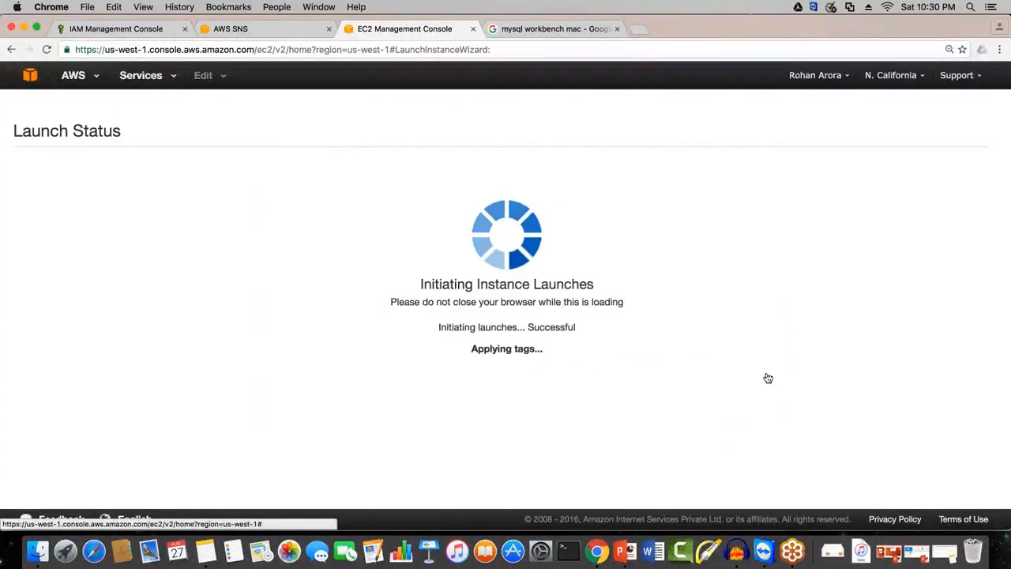
pyautogui.click(372, 207)
pyautogui.scroll(-3, 55, 362)
pyautogui.scroll(3, 55, 361)
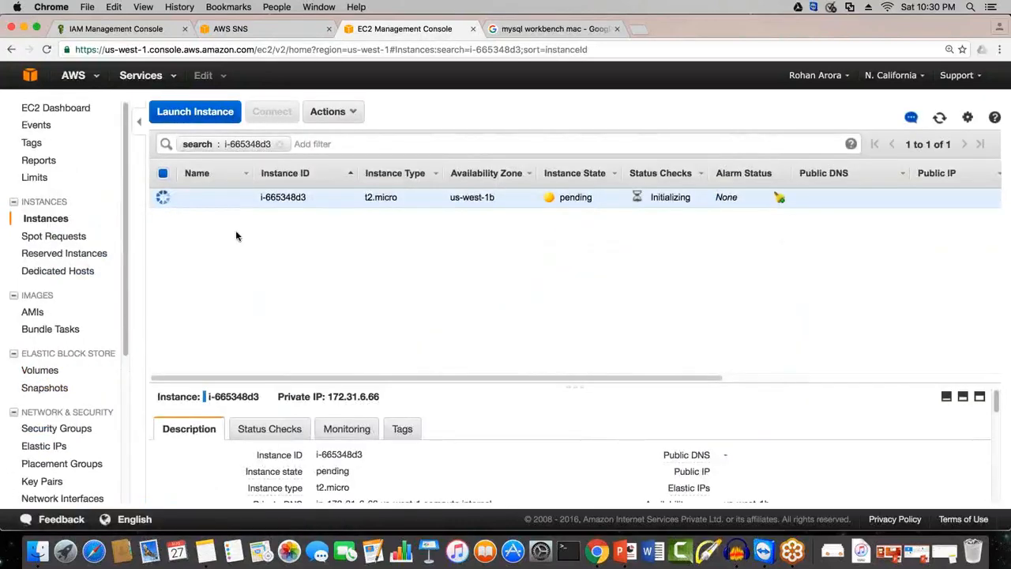
# Step: Open the testelb load balancer's registered instances and enlarge the details area
pyautogui.scroll(-1, 58, 362)
pyautogui.scroll(-5, 57, 362)
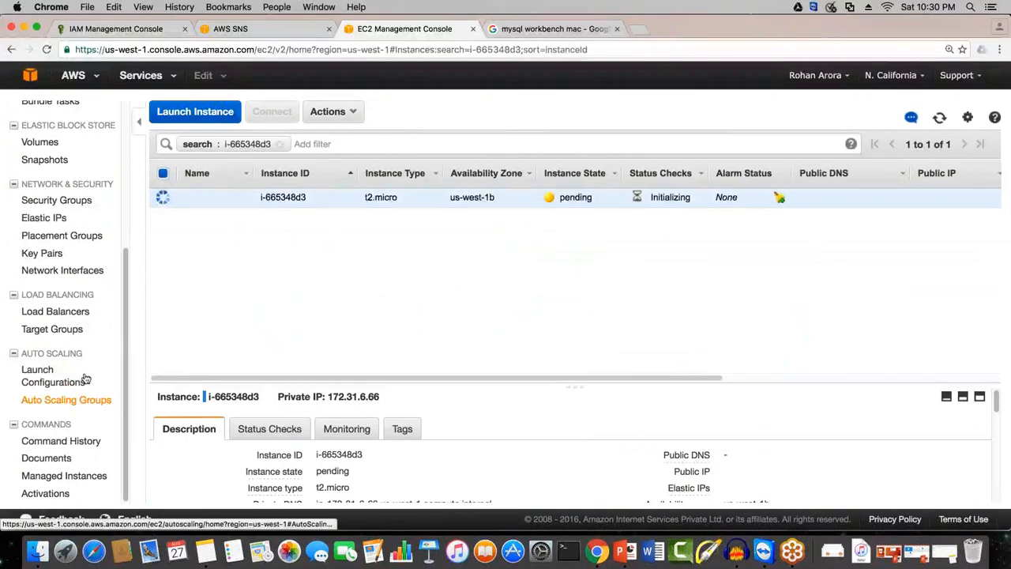
pyautogui.click(56, 312)
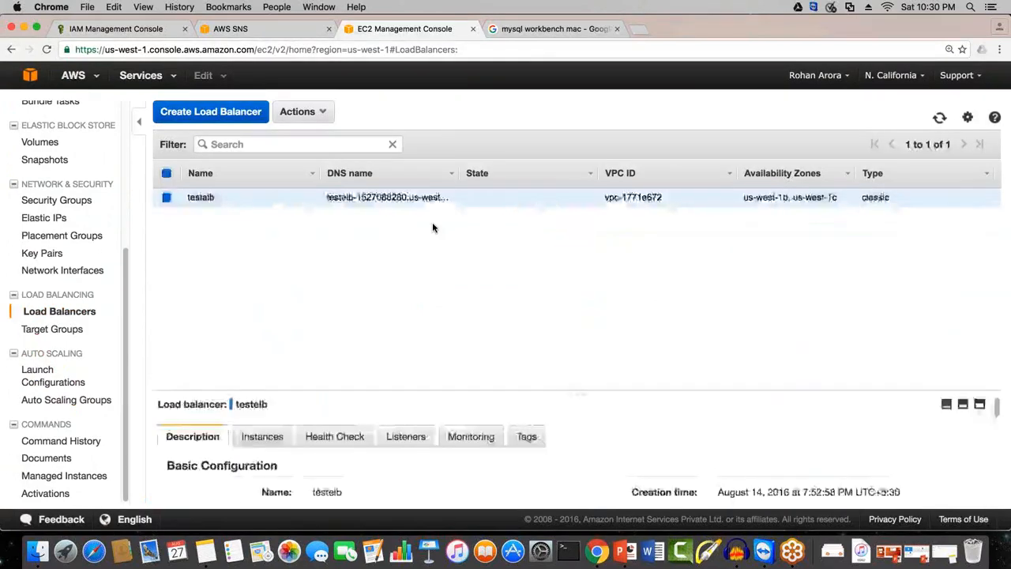
pyautogui.click(263, 427)
pyautogui.moveTo(576, 385); pyautogui.dragTo(564, 207)
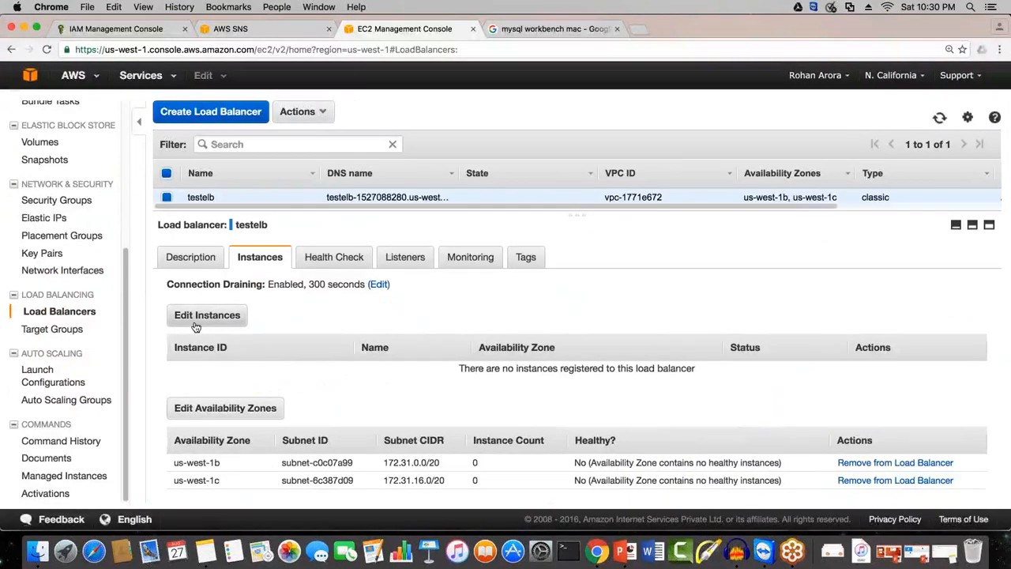
# Step: Add both running Linux SG instances to the testelb load balancer and save the change
pyautogui.click(233, 321)
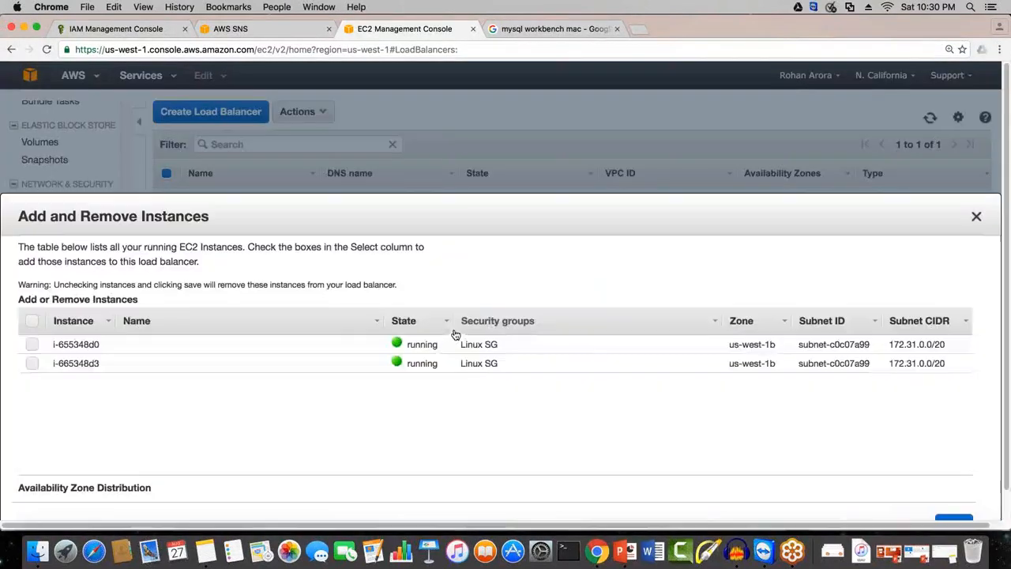
pyautogui.click(30, 323)
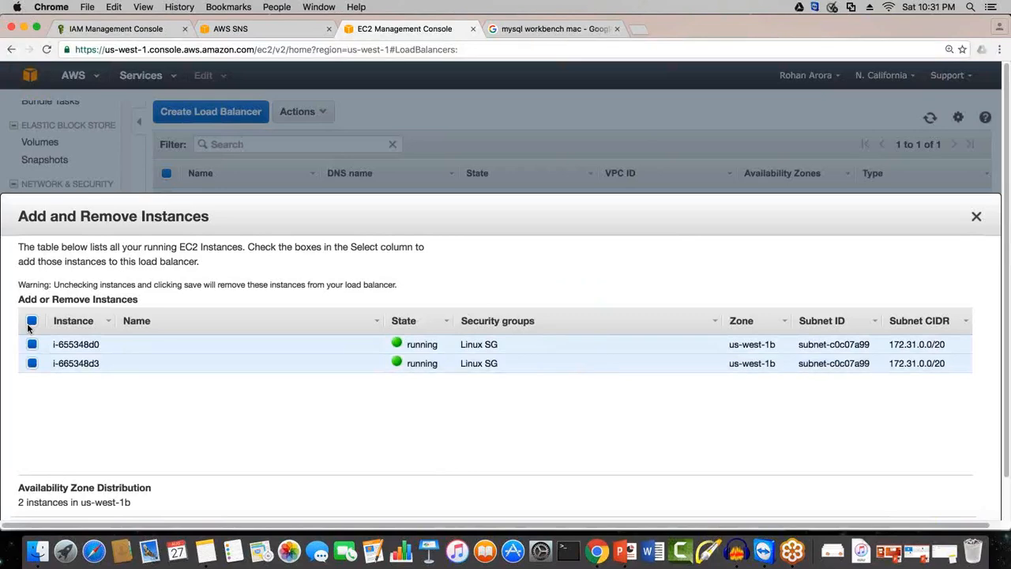
pyautogui.scroll(-3, 622, 192)
pyautogui.click(956, 461)
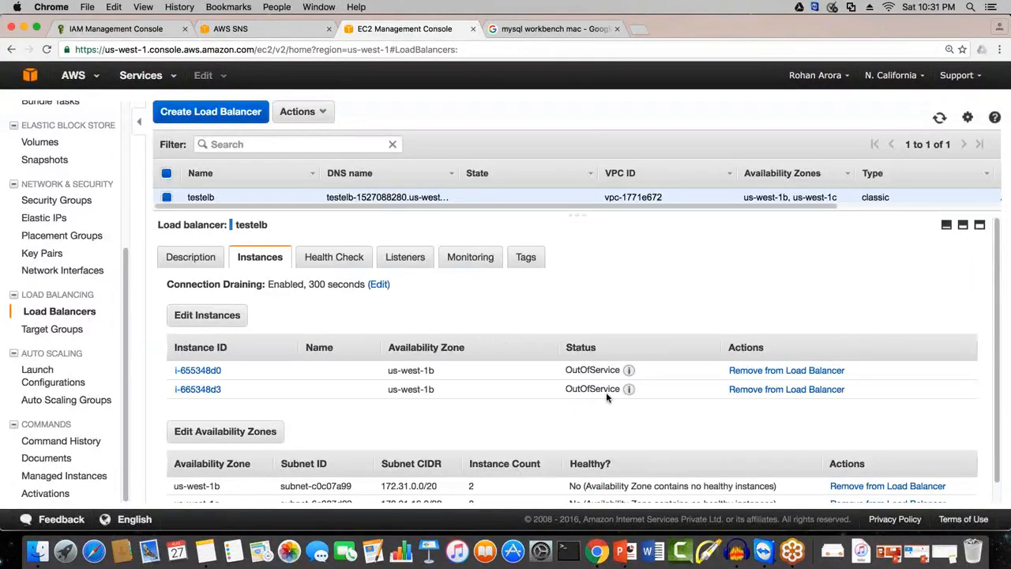
# Step: Switch to the SNS topics and start a new topic named ELB_Healthy_Host_Count
pyautogui.hotkey('ctrl', 'shift', 'Tab')
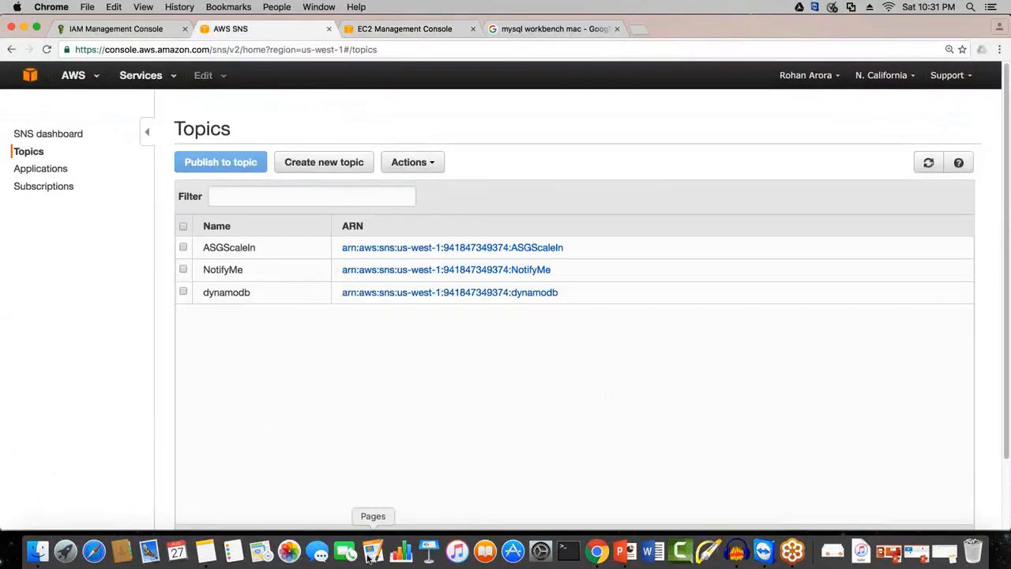
pyautogui.click(324, 161)
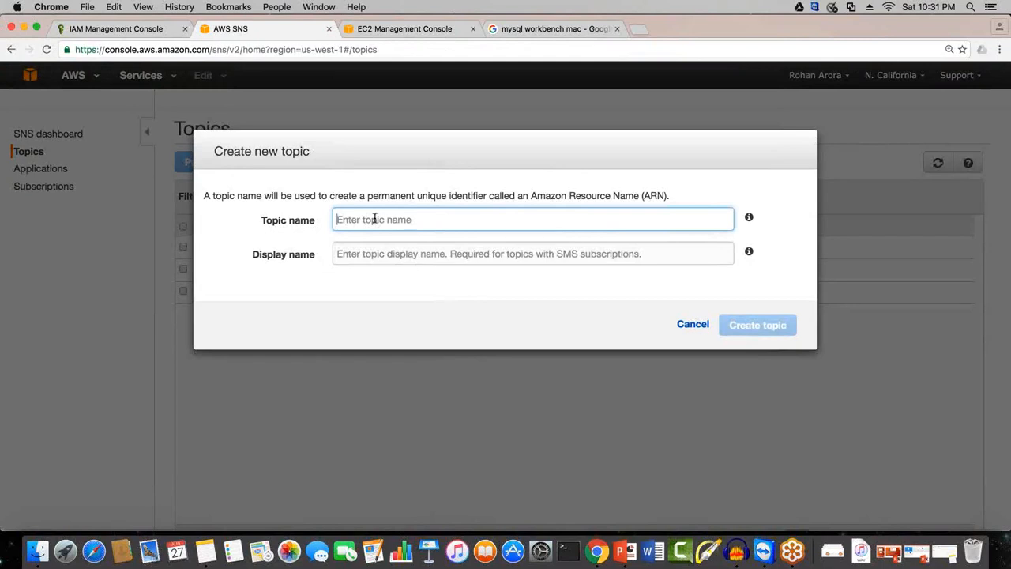
pyautogui.write('s')
pyautogui.press('BackSpace')
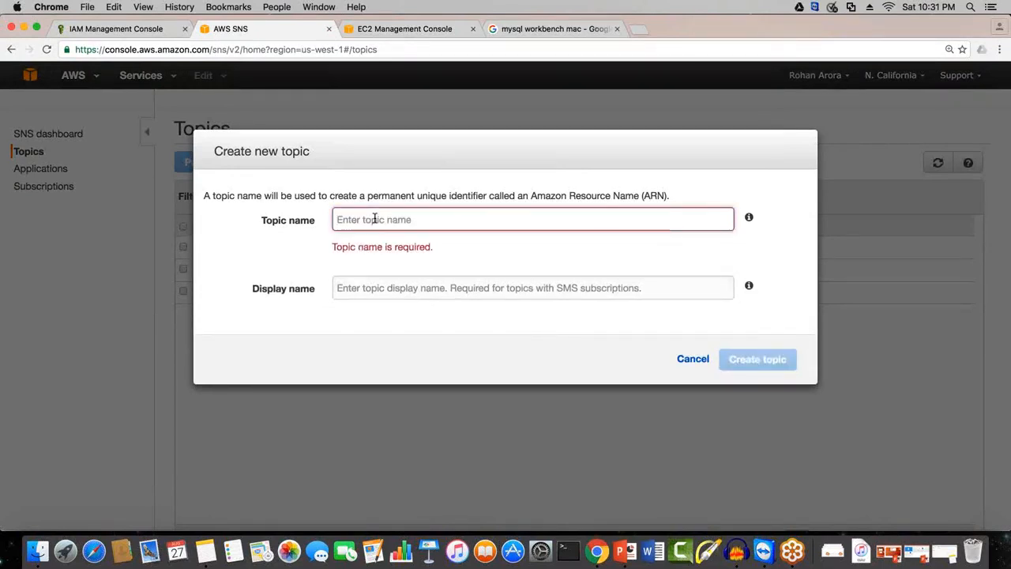
pyautogui.write('s')
pyautogui.press('BackSpace')
pyautogui.write('ELB_Hea')
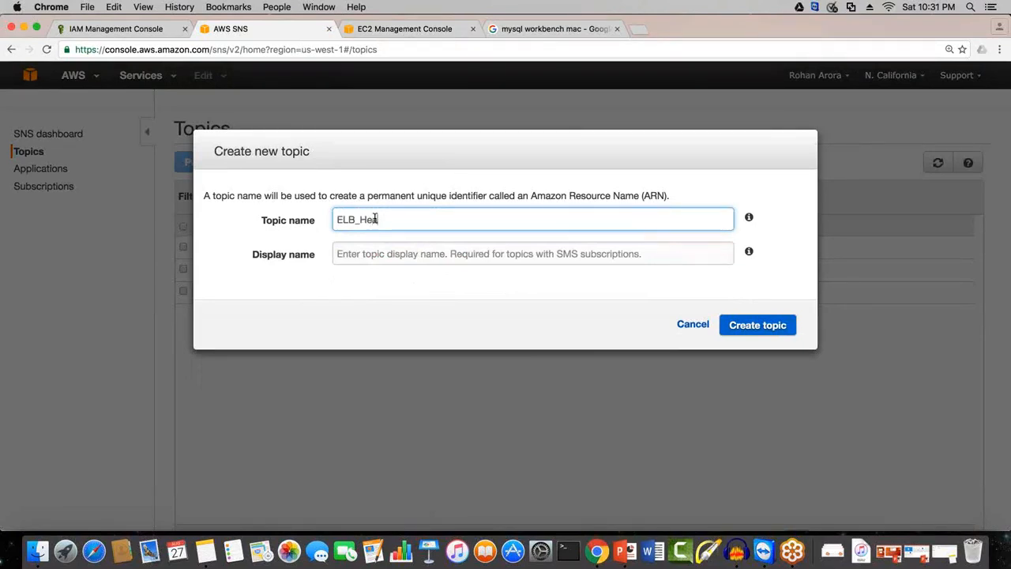
pyautogui.write('lthy_Hot')
pyautogui.write('t_Count')
pyautogui.press('Tab')
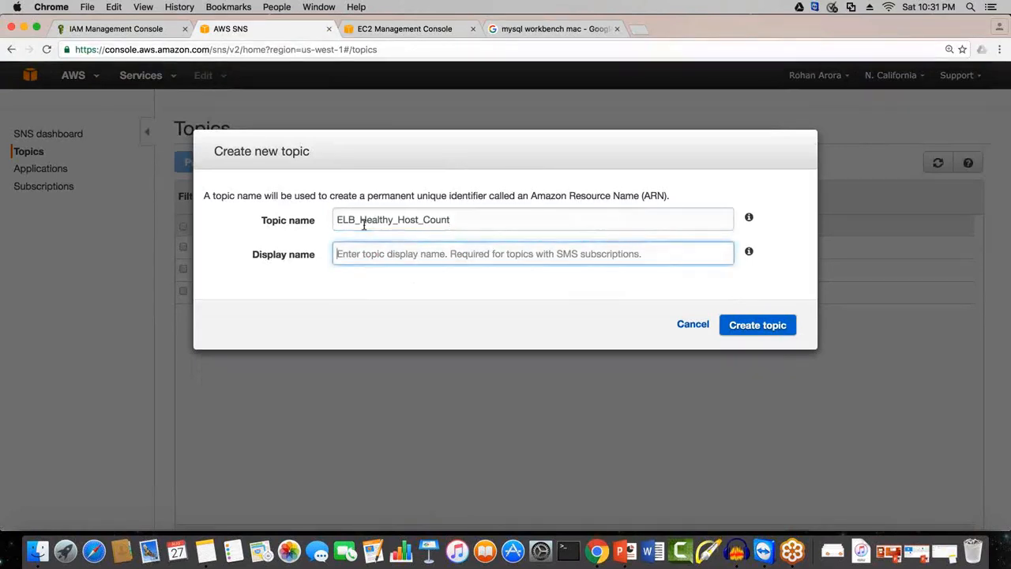
# Step: Set the new topic's display name to ELBHealth and create the topic
pyautogui.write('LEB')
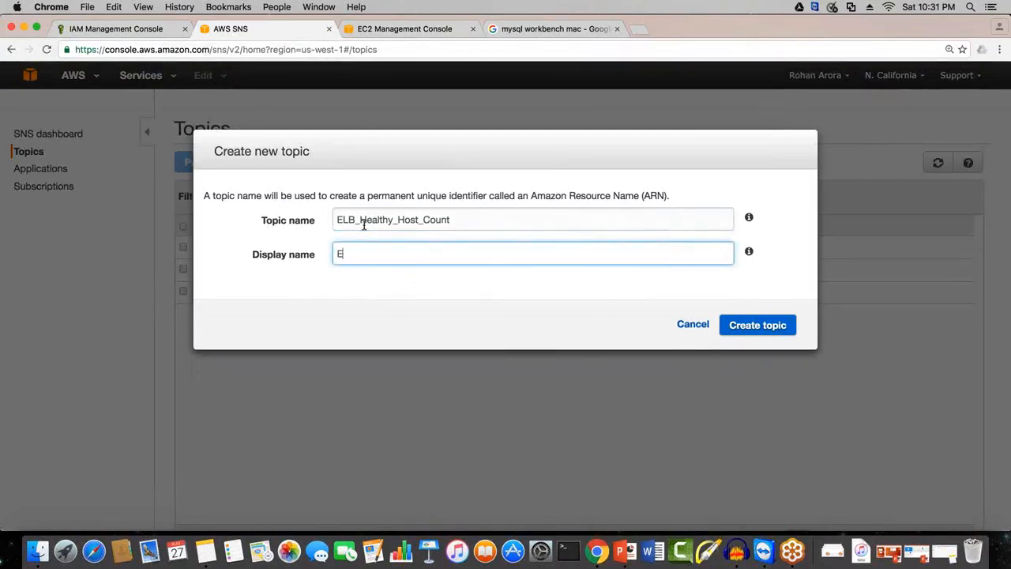
pyautogui.write('BHealth')
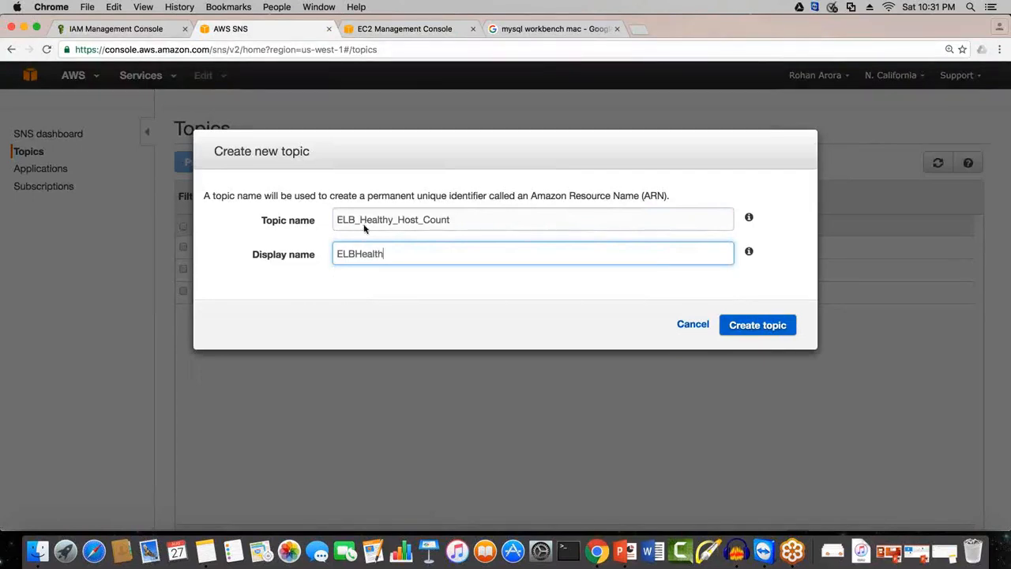
pyautogui.press('Tab')
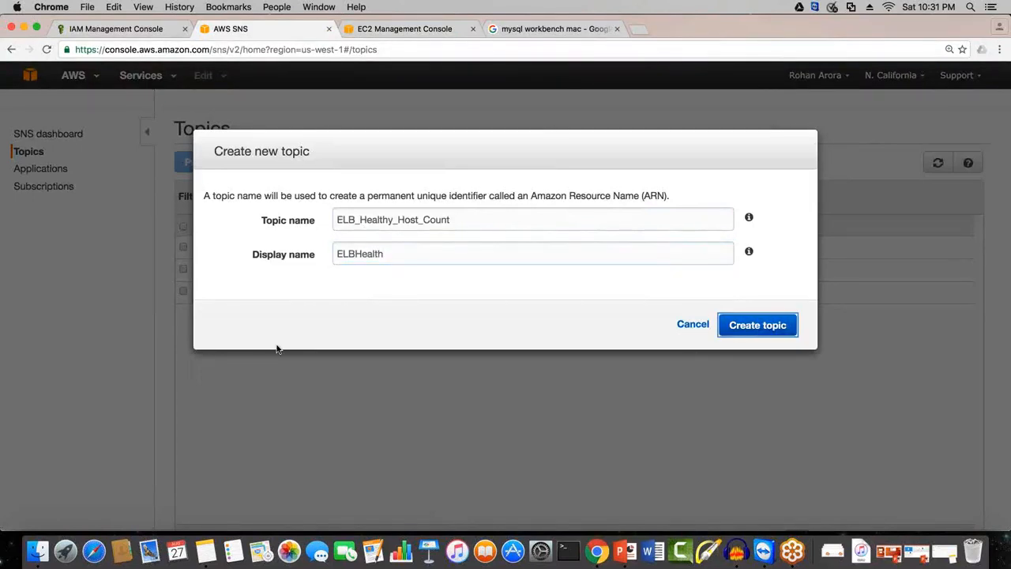
pyautogui.press('Return')
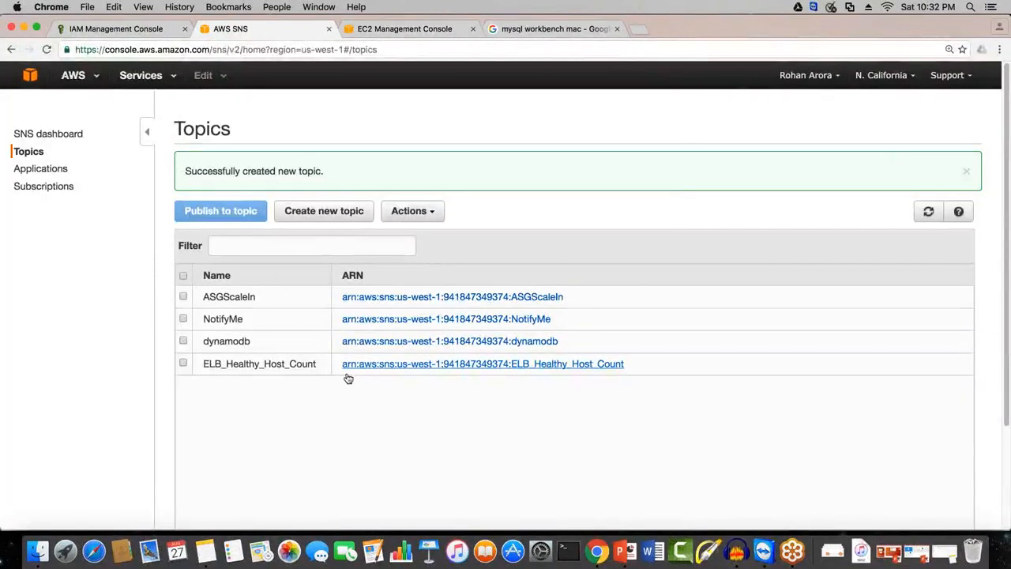
# Step: Open the ELB_Healthy_Host_Count topic and examine its details and subscriptions
pyautogui.click(348, 371)
pyautogui.scroll(-2, 443, 340)
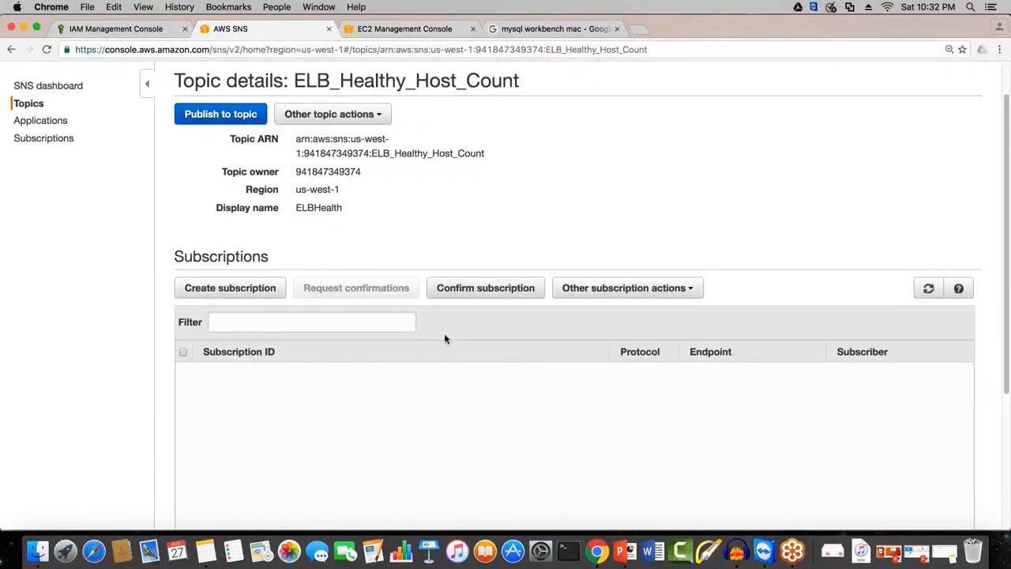
pyautogui.scroll(-3, 443, 338)
pyautogui.scroll(4, 444, 338)
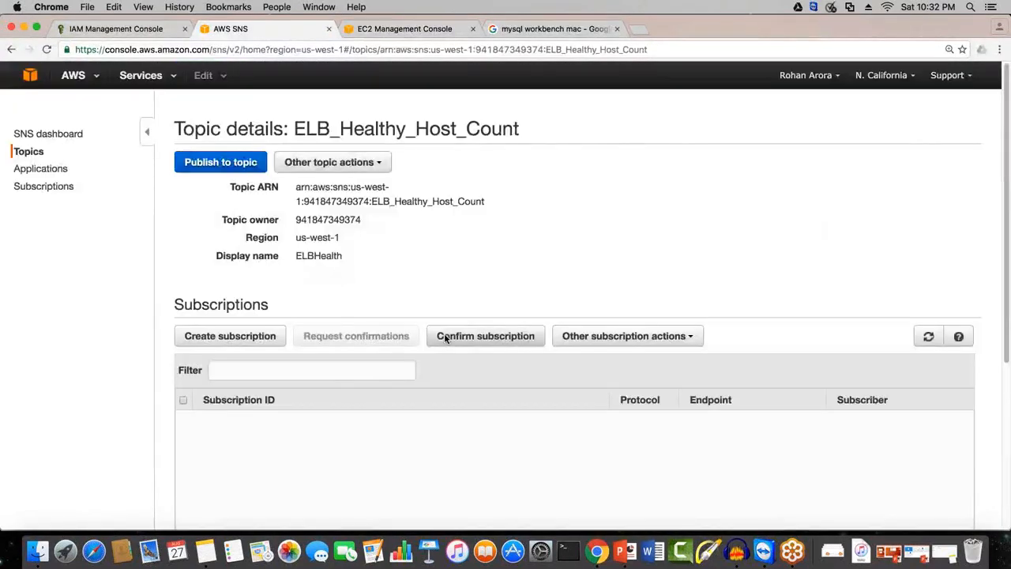
pyautogui.scroll(-1, 445, 337)
pyautogui.scroll(1, 445, 338)
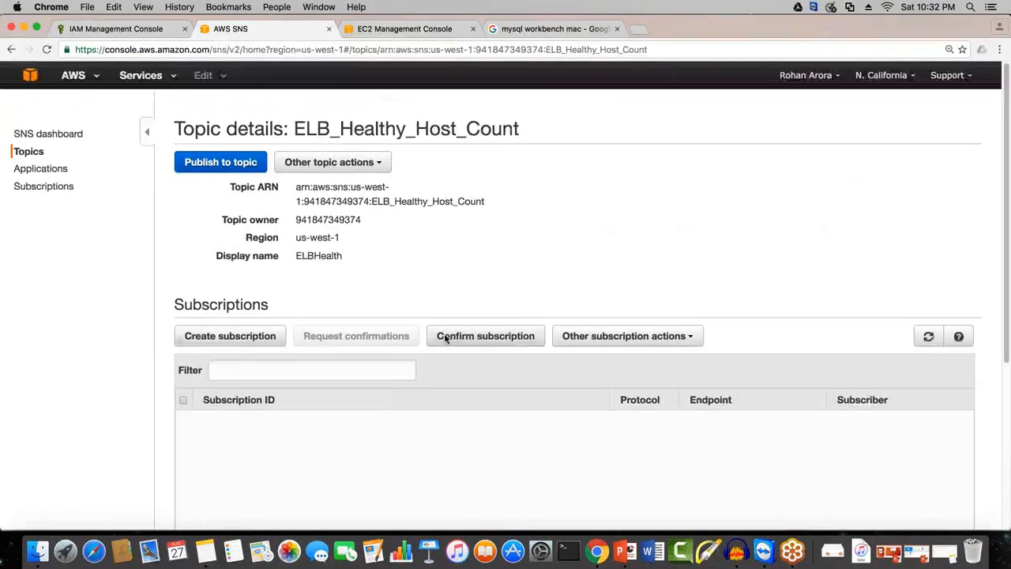
pyautogui.click(45, 186)
pyautogui.click(49, 189)
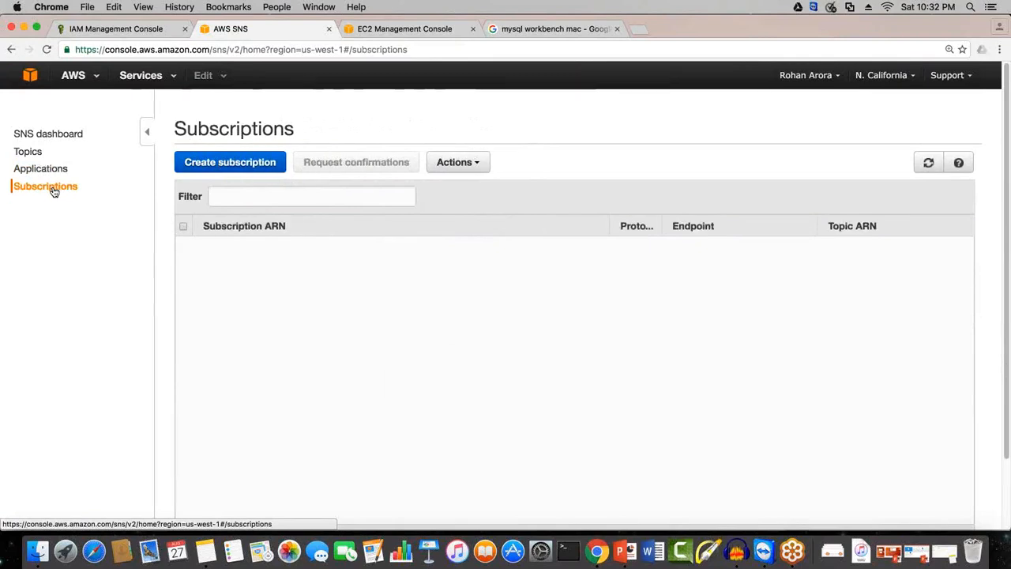
pyautogui.click(285, 175)
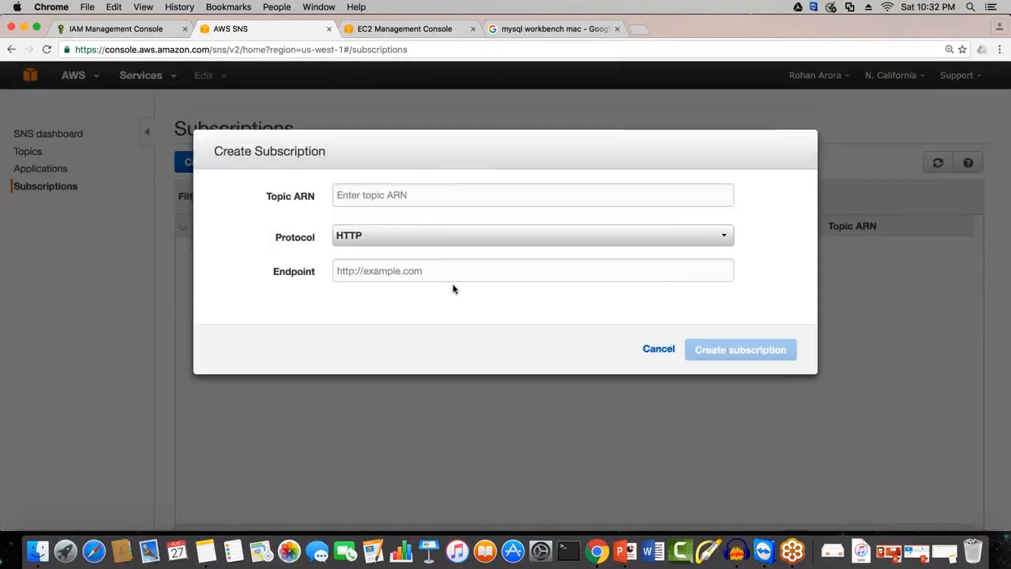
pyautogui.click(676, 335)
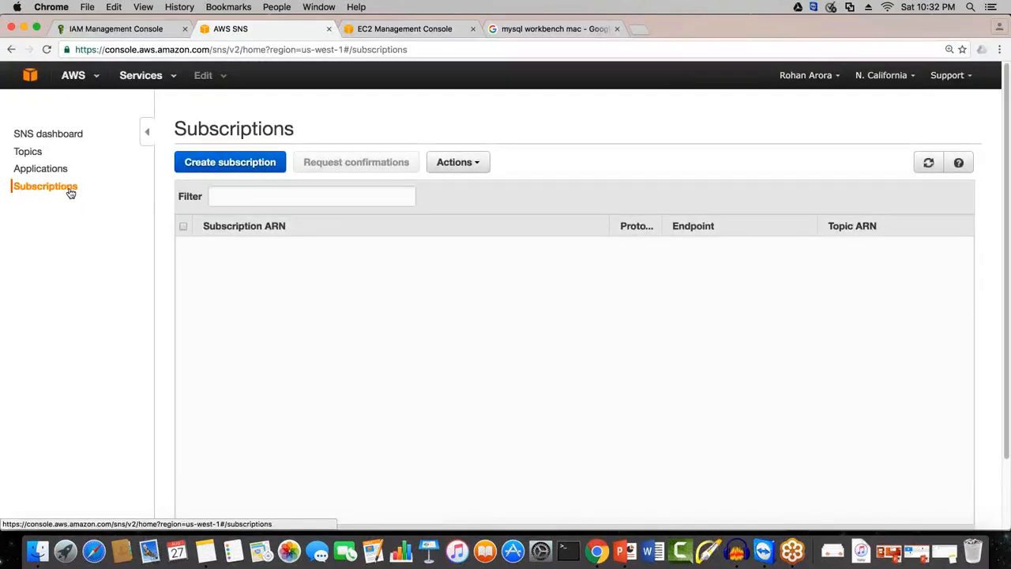
pyautogui.click(261, 163)
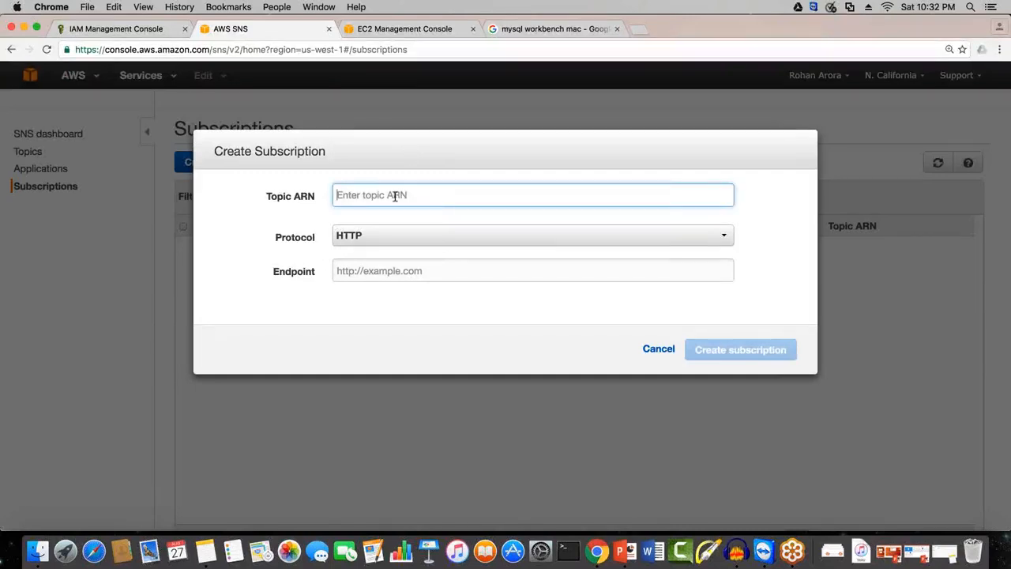
pyautogui.press('BackSpace')
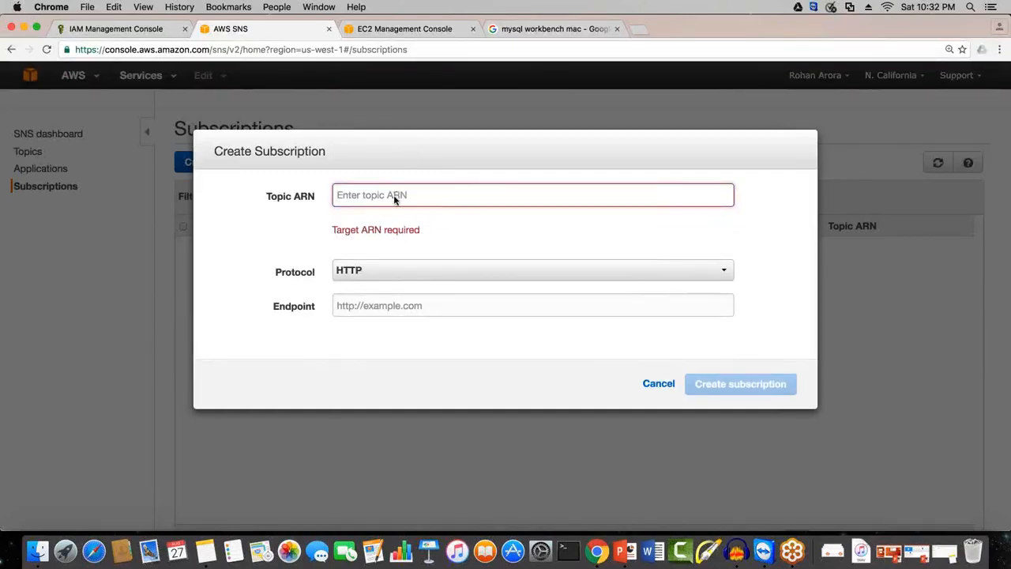
pyautogui.click(84, 266)
pyautogui.click(36, 154)
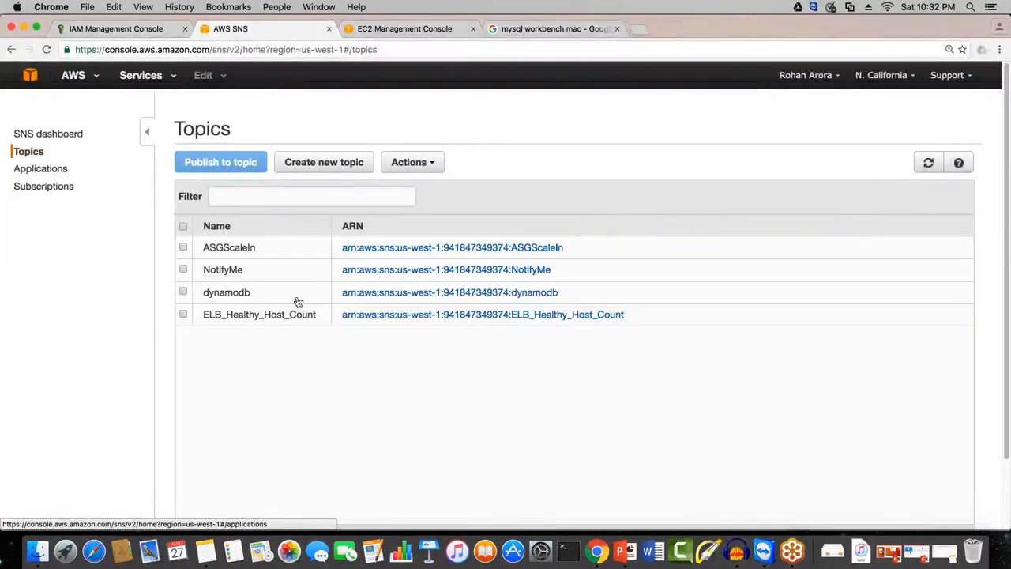
pyautogui.moveTo(628, 314); pyautogui.dragTo(341, 314)
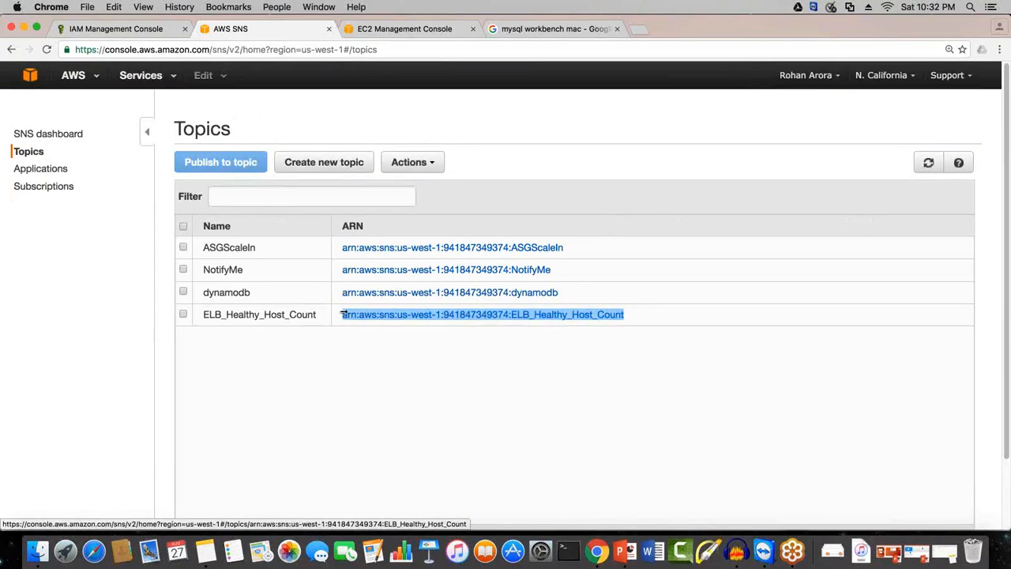
pyautogui.press('super+shift+c')
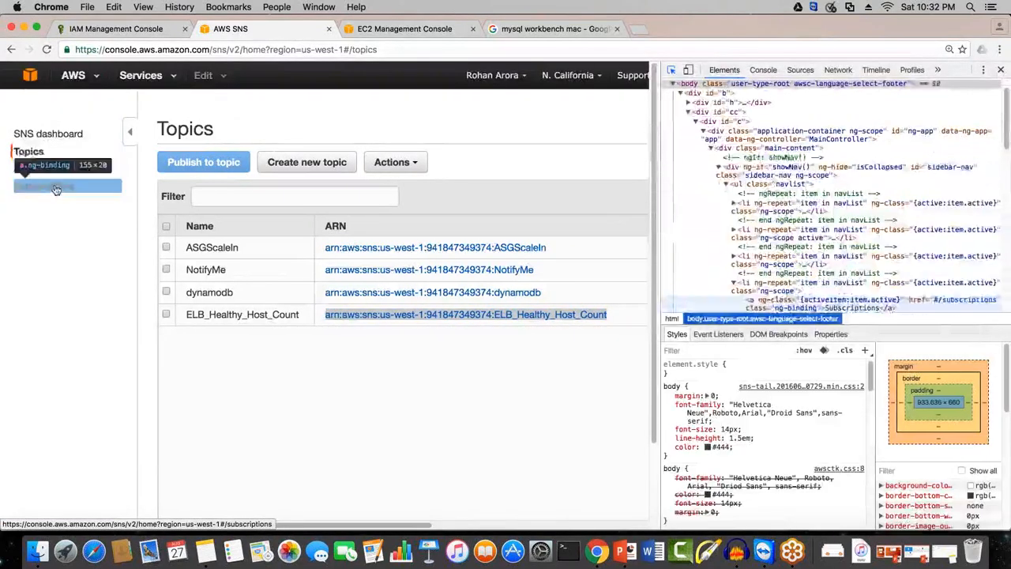
pyautogui.click(57, 190)
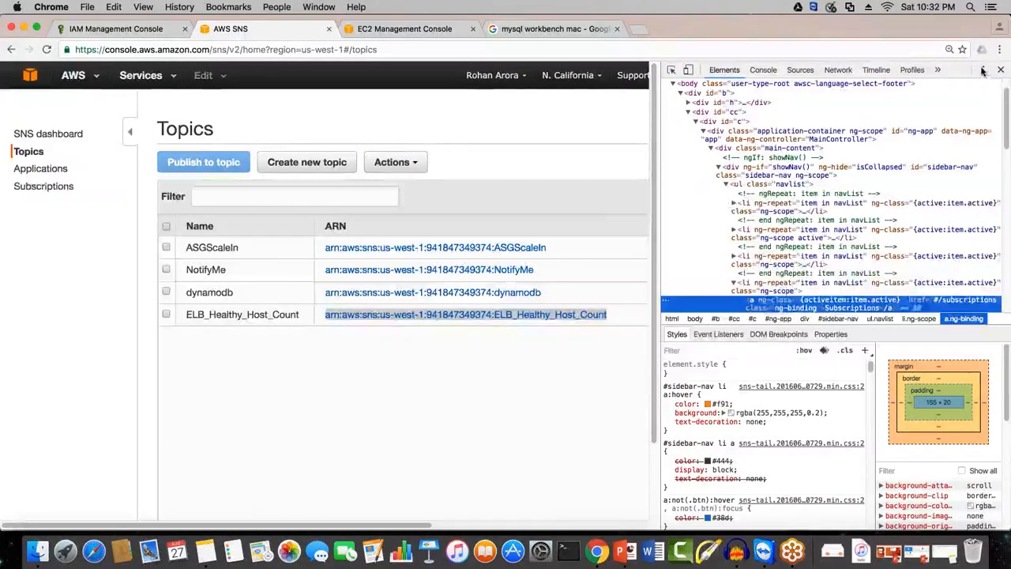
pyautogui.press('super+l')
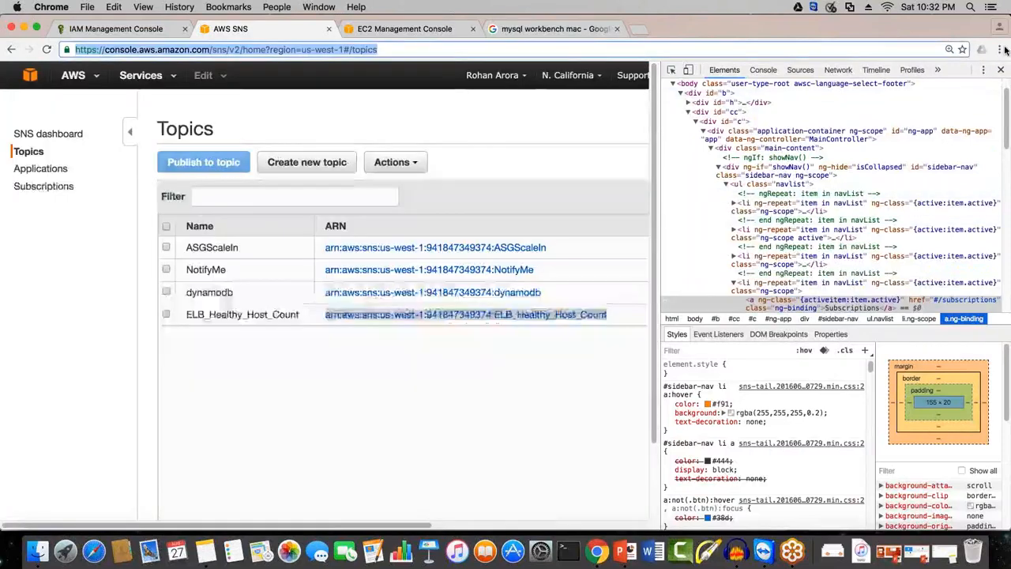
pyautogui.click(1001, 70)
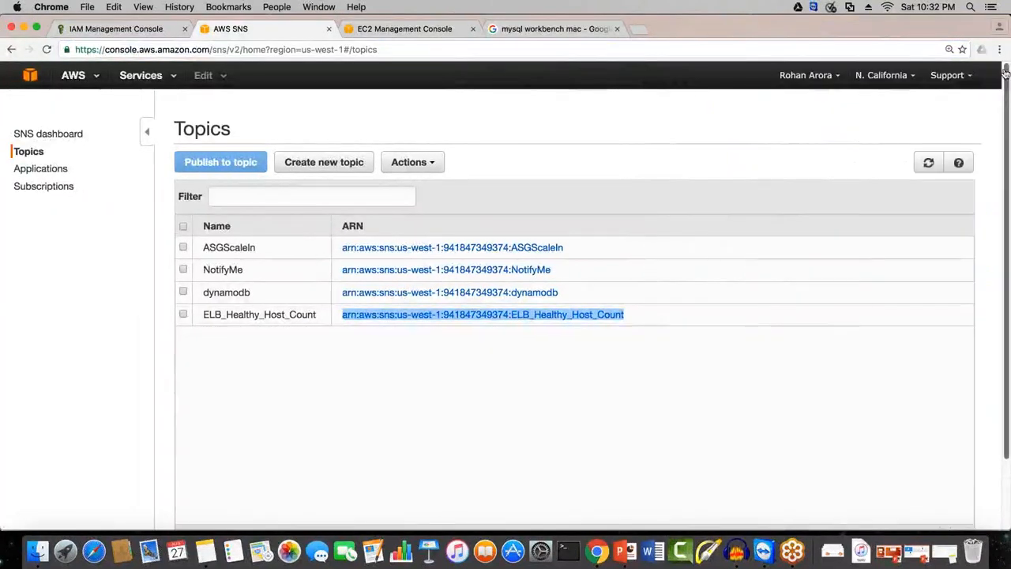
pyautogui.click(55, 186)
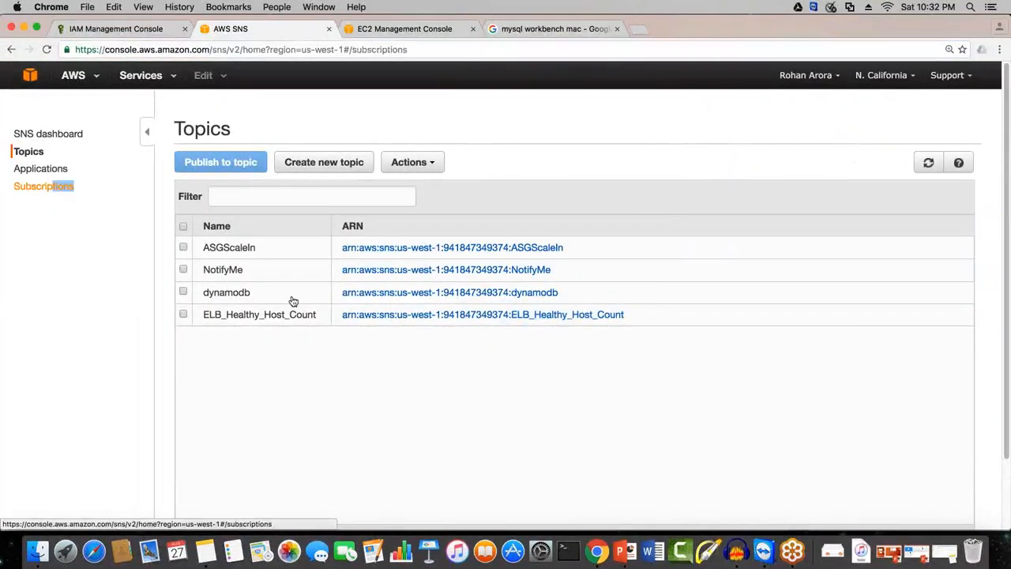
pyautogui.click(231, 164)
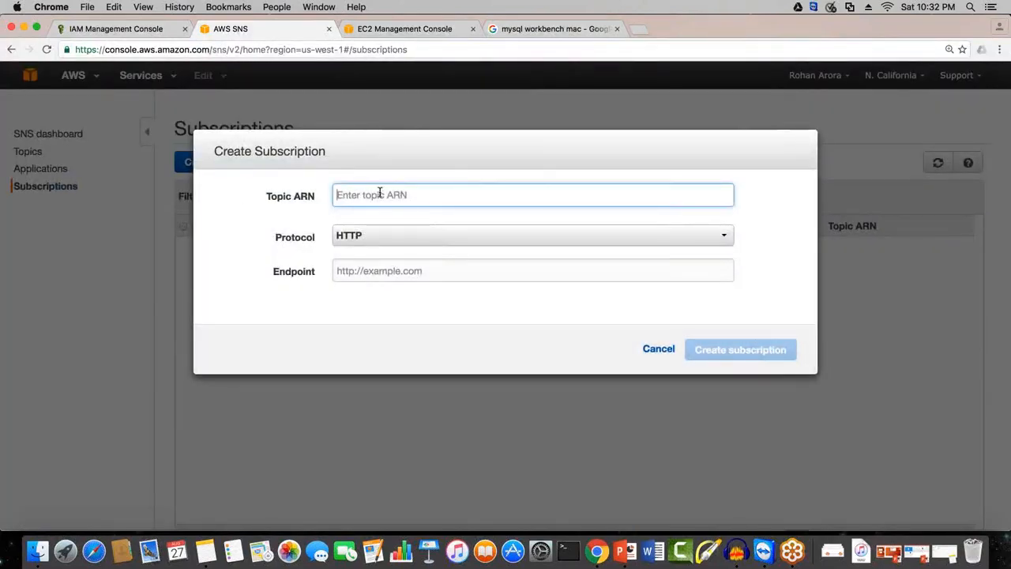
pyautogui.press('super+v')
pyautogui.moveTo(724, 196); pyautogui.dragTo(243, 193)
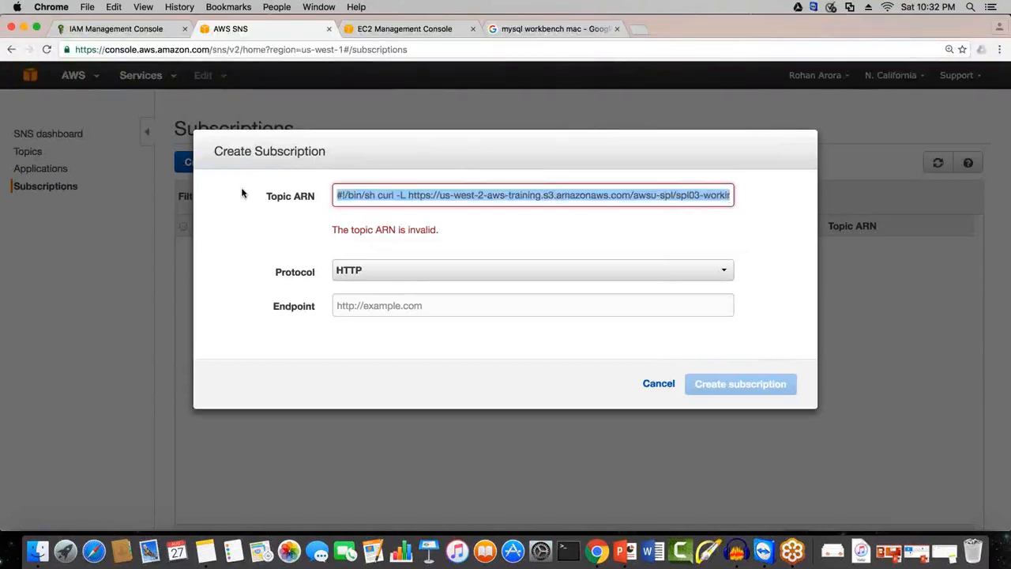
pyautogui.click(646, 392)
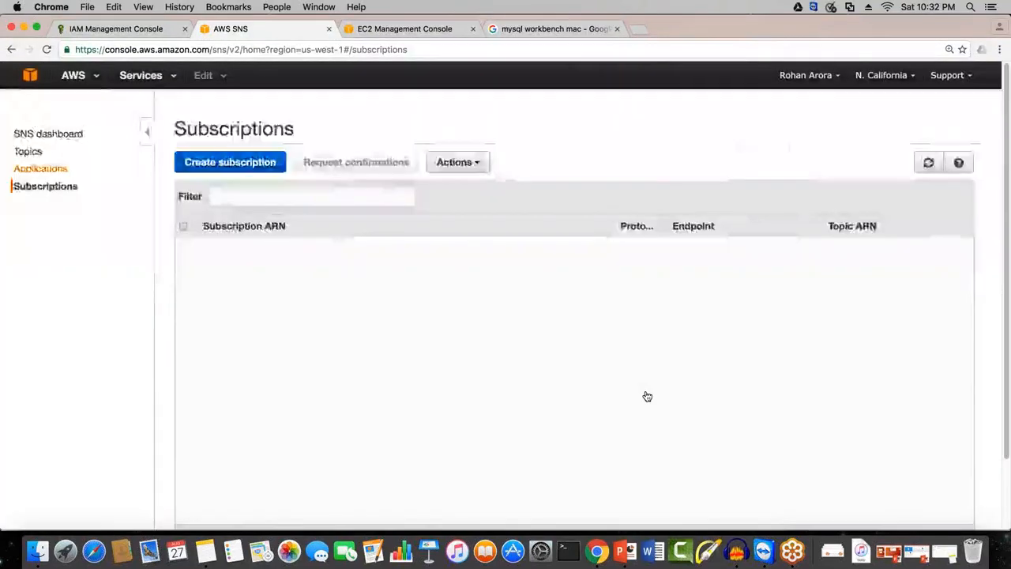
# Step: Open the ELB_Healthy_Host_Count topic's details and copy its complete topic ARN
pyautogui.click(19, 152)
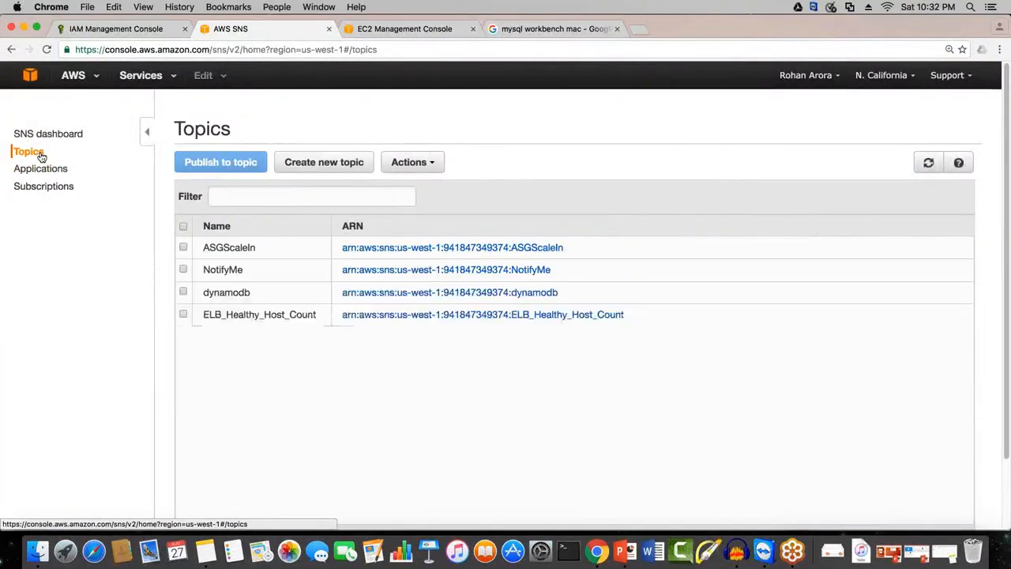
pyautogui.click(365, 339)
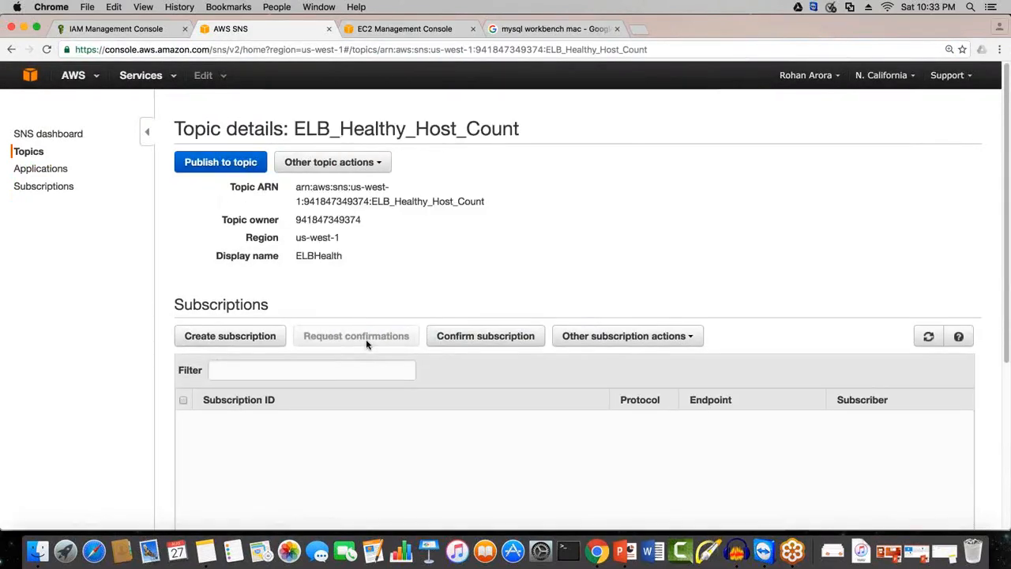
pyautogui.moveTo(305, 198); pyautogui.dragTo(402, 205)
pyautogui.moveTo(496, 203); pyautogui.dragTo(297, 188)
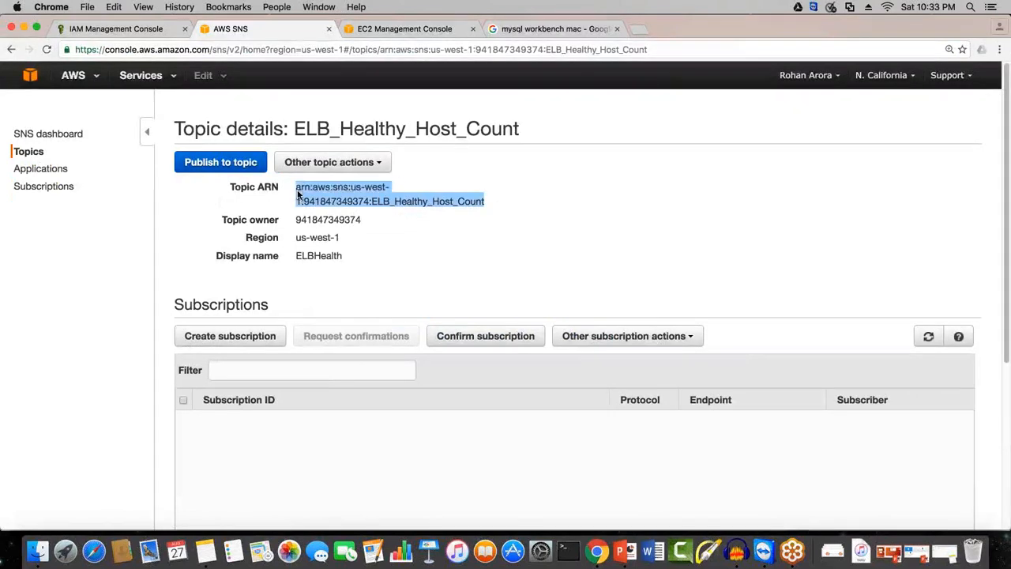
pyautogui.rightClick(299, 189)
pyautogui.click(342, 221)
# Step: Start a new SNS subscription with the copied topic ARN and set its protocol to Email
pyautogui.click(46, 190)
pyautogui.click(213, 164)
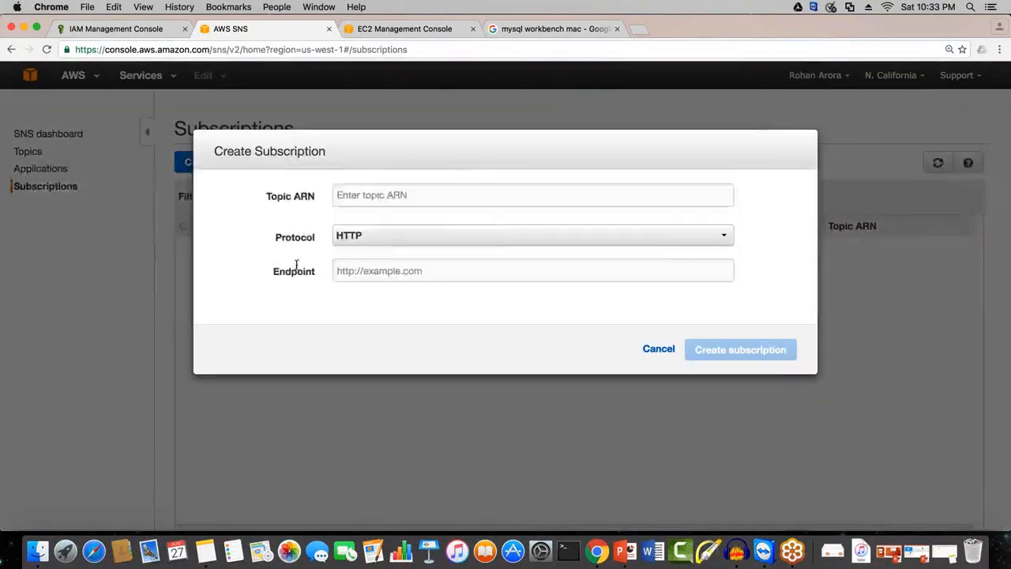
pyautogui.rightClick(377, 196)
pyautogui.click(404, 255)
pyautogui.moveTo(619, 194); pyautogui.dragTo(333, 174)
pyautogui.click(381, 348)
pyautogui.click(382, 236)
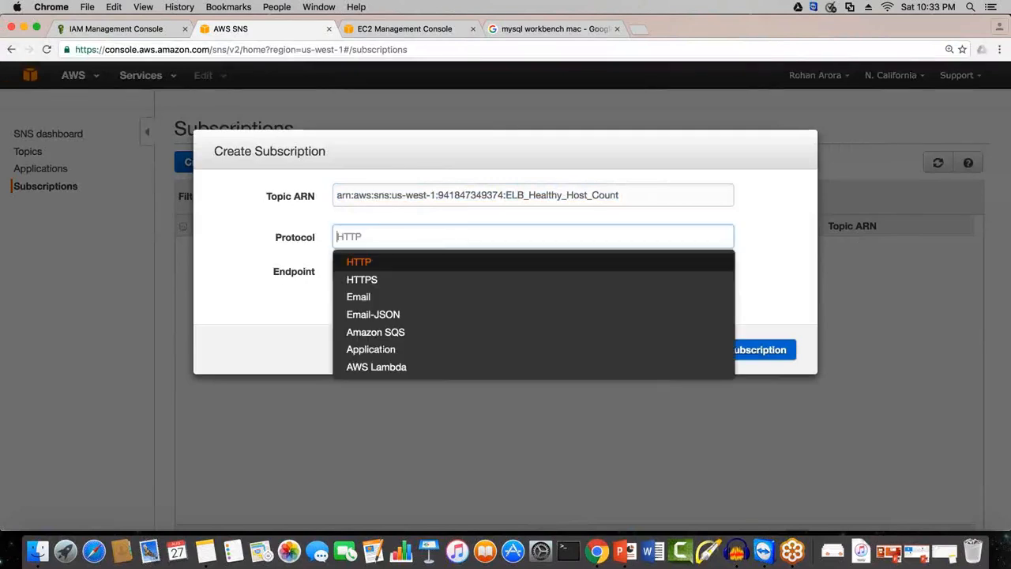
pyautogui.click(398, 290)
# Step: Enter the subscriber's e-mail address as the endpoint and create the subscription
pyautogui.click(402, 269)
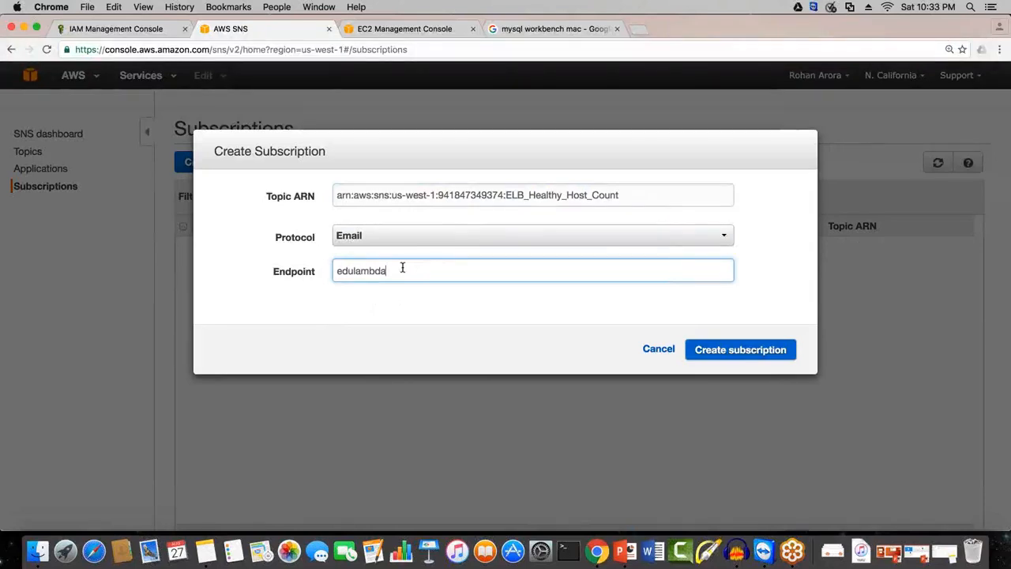
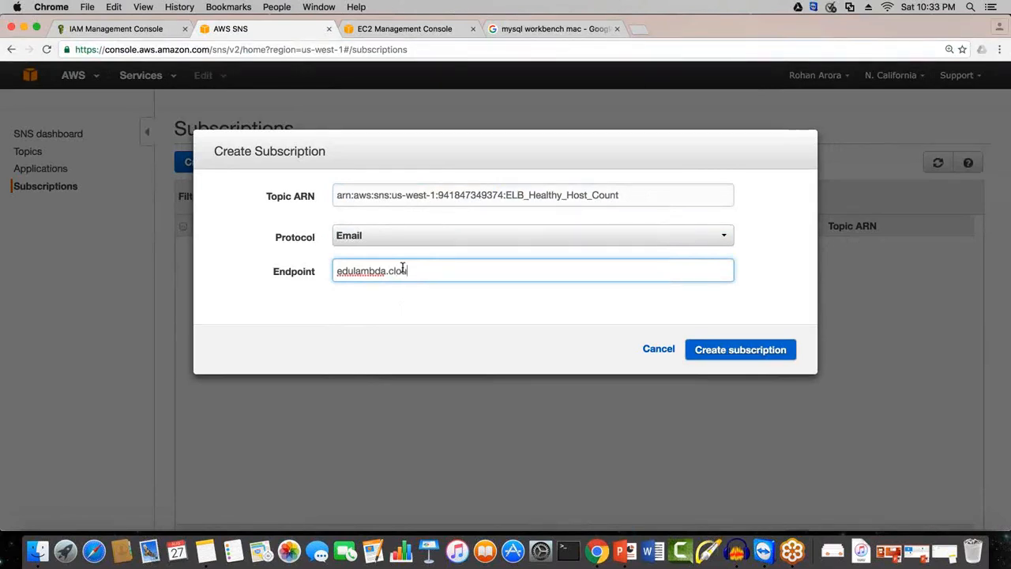
pyautogui.write('.')
pyautogui.click(732, 353)
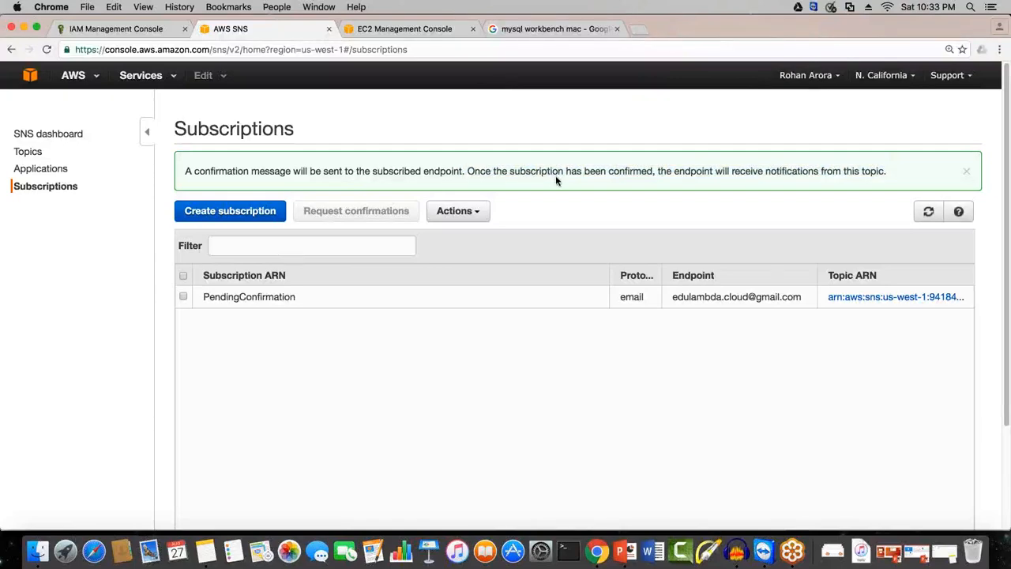
# Step: Switch to the browser tab with the mysql workbench search, load gmail.com there and open its sign-in page
pyautogui.click(555, 29)
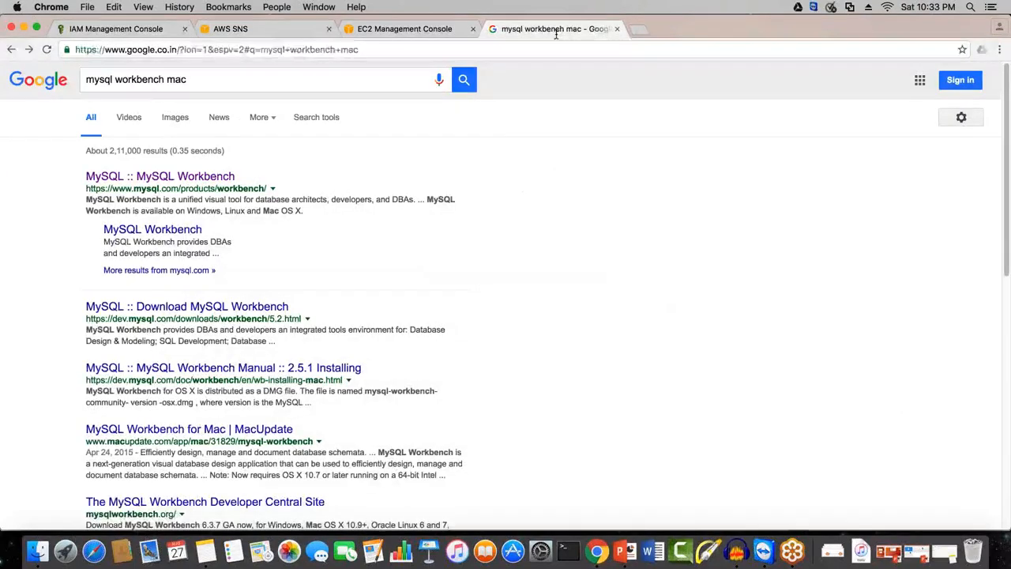
pyautogui.write('gmail.co,')
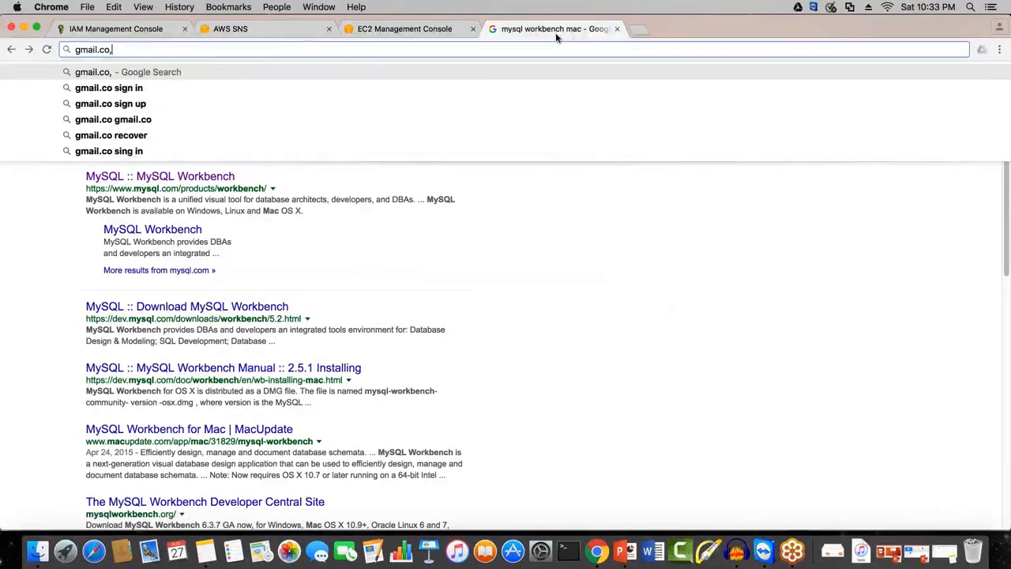
pyautogui.press('BackSpace')
pyautogui.write('m')
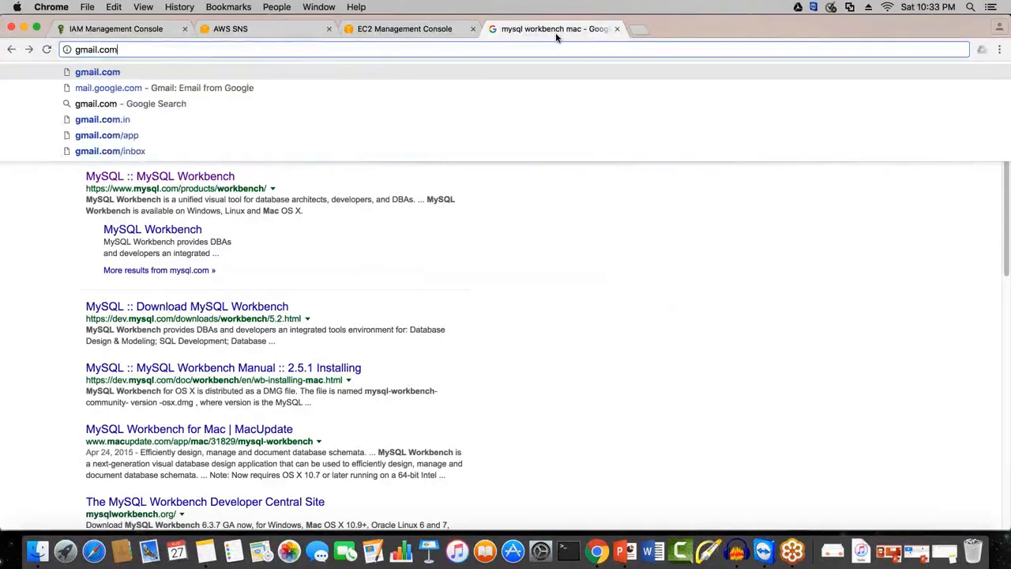
pyautogui.press('Return')
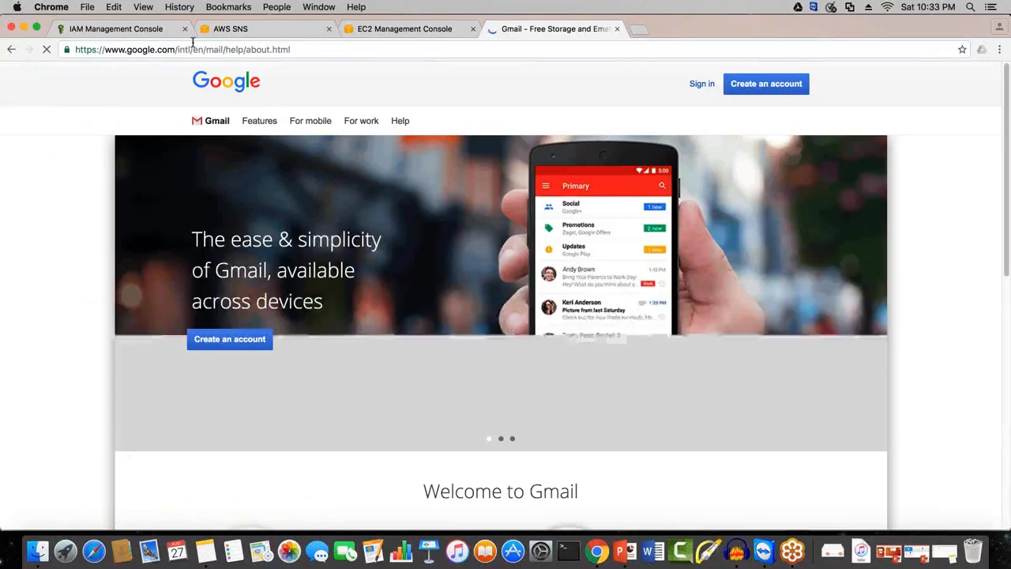
pyautogui.click(701, 85)
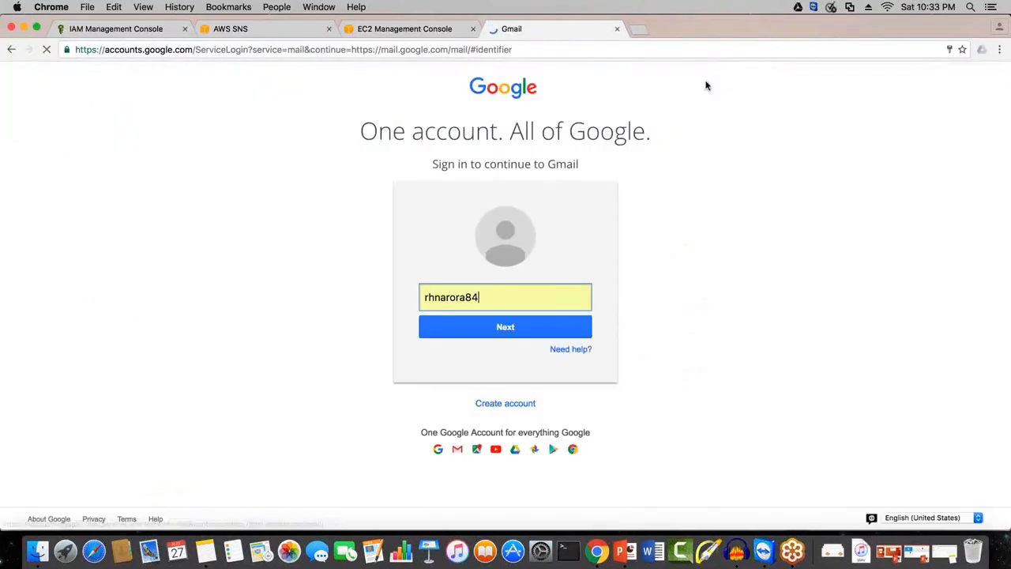
# Step: Replace the prefilled Gmail username with the subscribed account's username and continue to the password page
pyautogui.moveTo(472, 295); pyautogui.dragTo(378, 289)
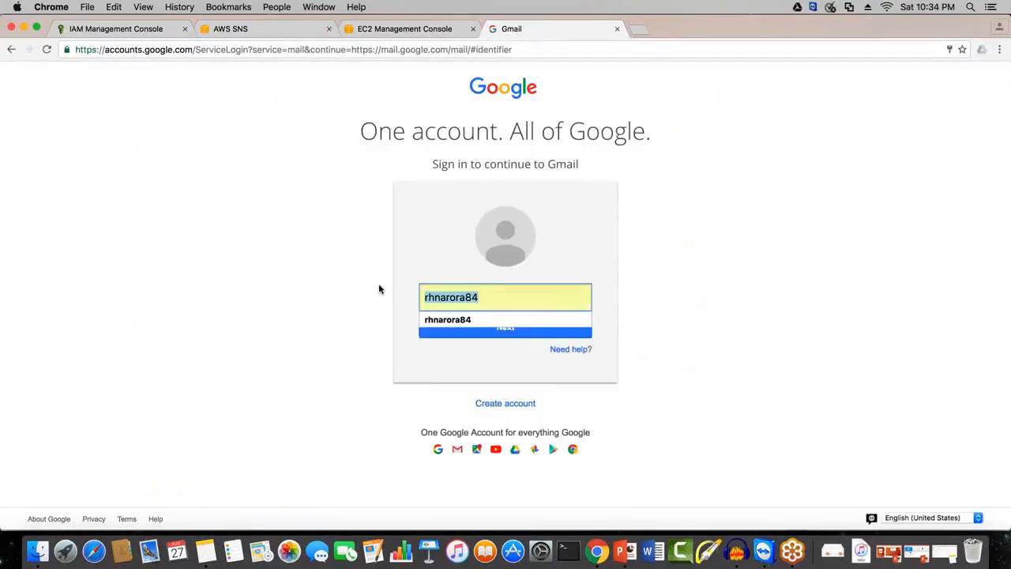
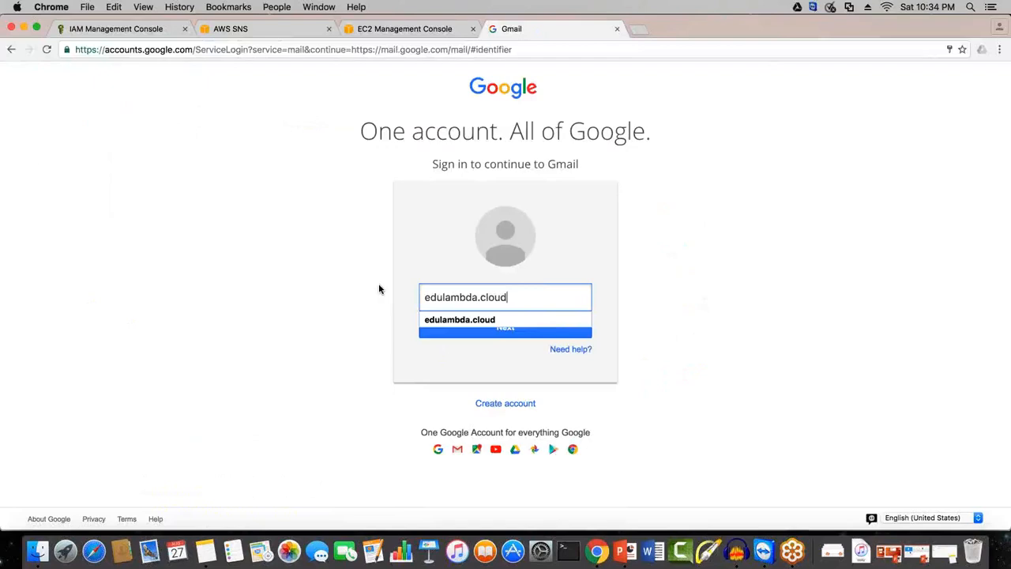
pyautogui.click(519, 334)
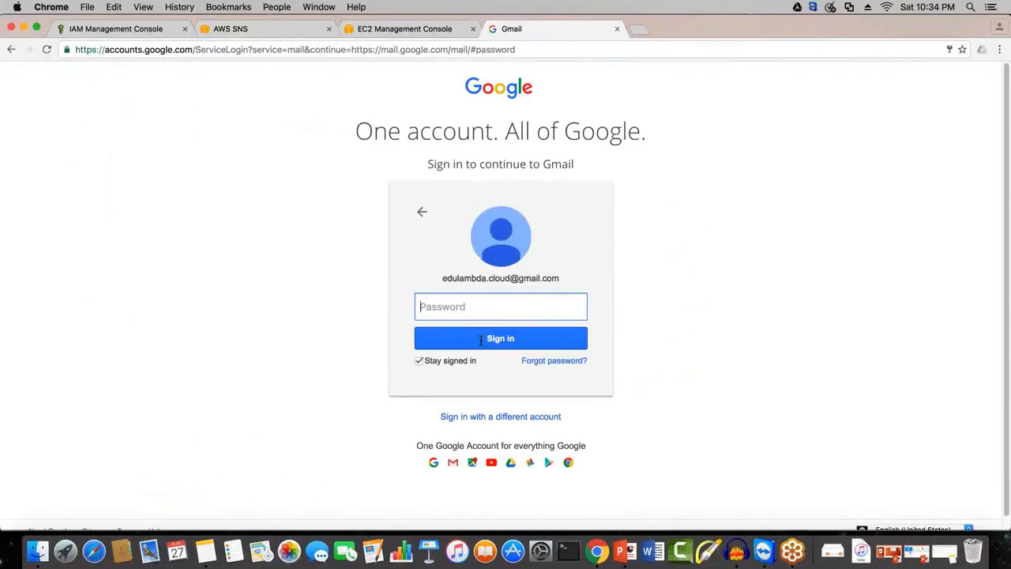
# Step: Enter the account password and sign in to Gmail
pyautogui.write('••••••••')
pyautogui.click(480, 340)
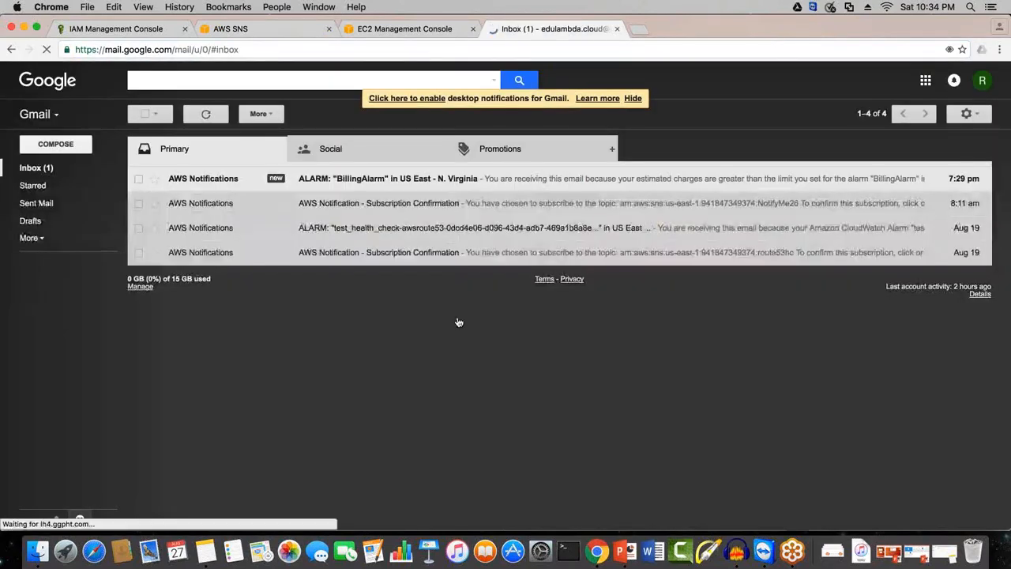
# Step: Check the BillingAlarm message in the inbox and the Spam folder for the subscription confirmation e-mail
pyautogui.click(397, 180)
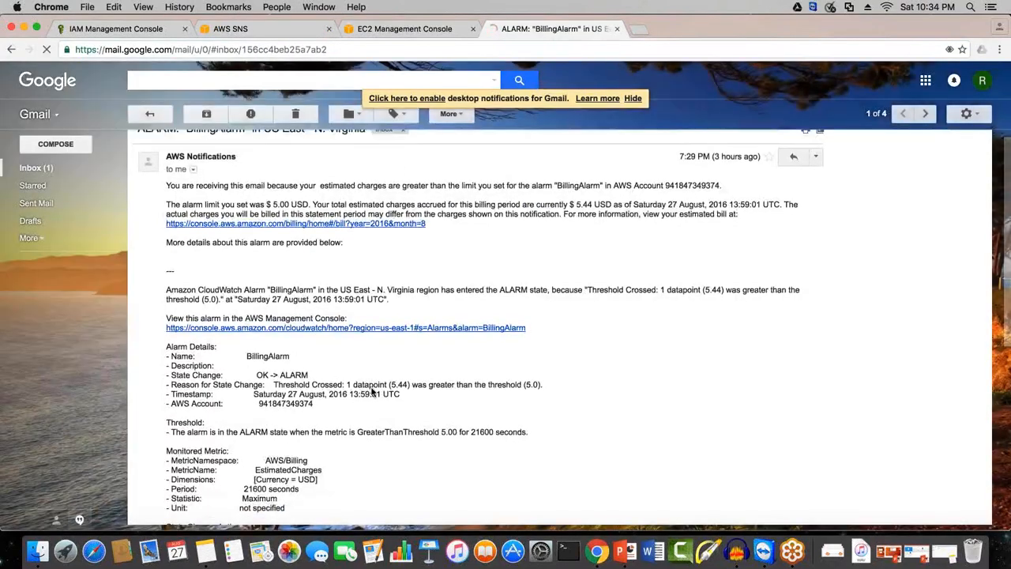
pyautogui.click(11, 50)
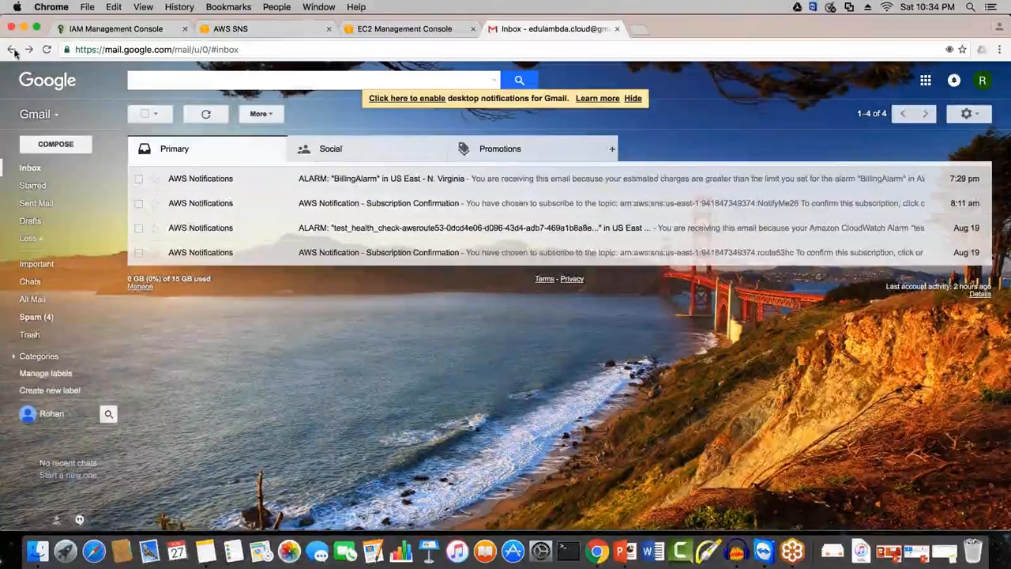
pyautogui.click(12, 50)
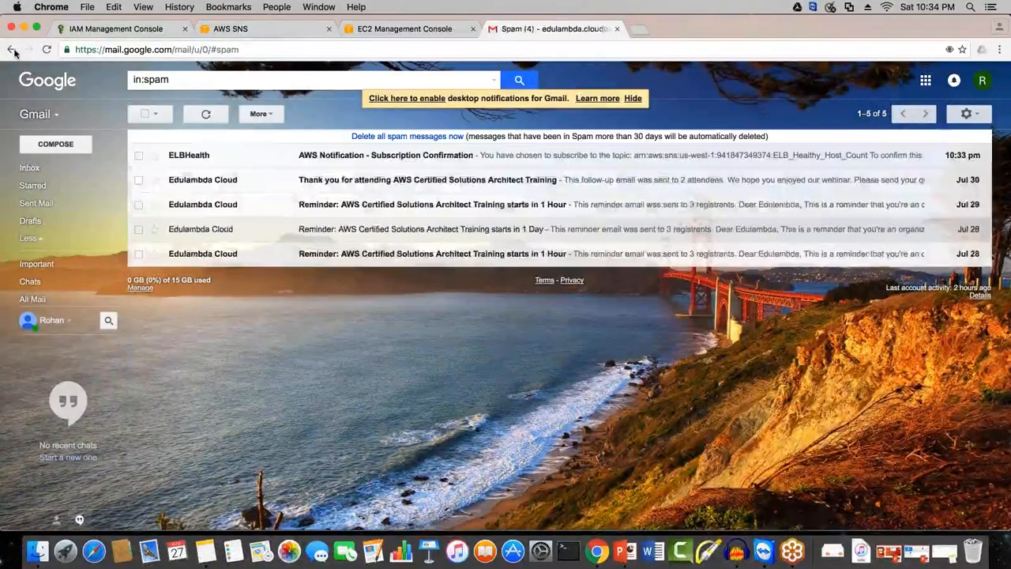
# Step: Open the AWS Notification subscription confirmation e-mail and confirm the subscription to the ELB_Healthy_Host_Count topic
pyautogui.click(428, 158)
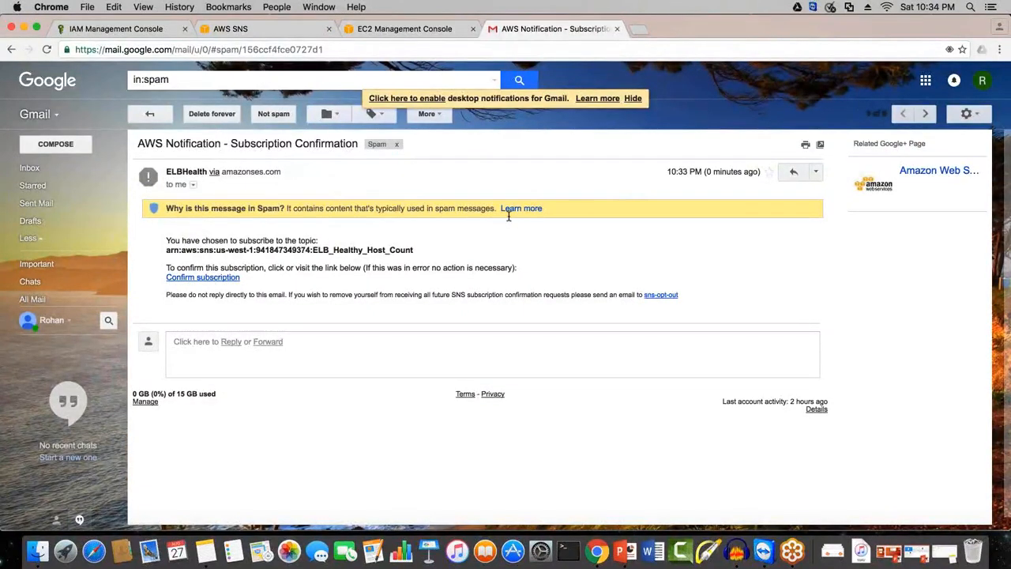
pyautogui.click(207, 277)
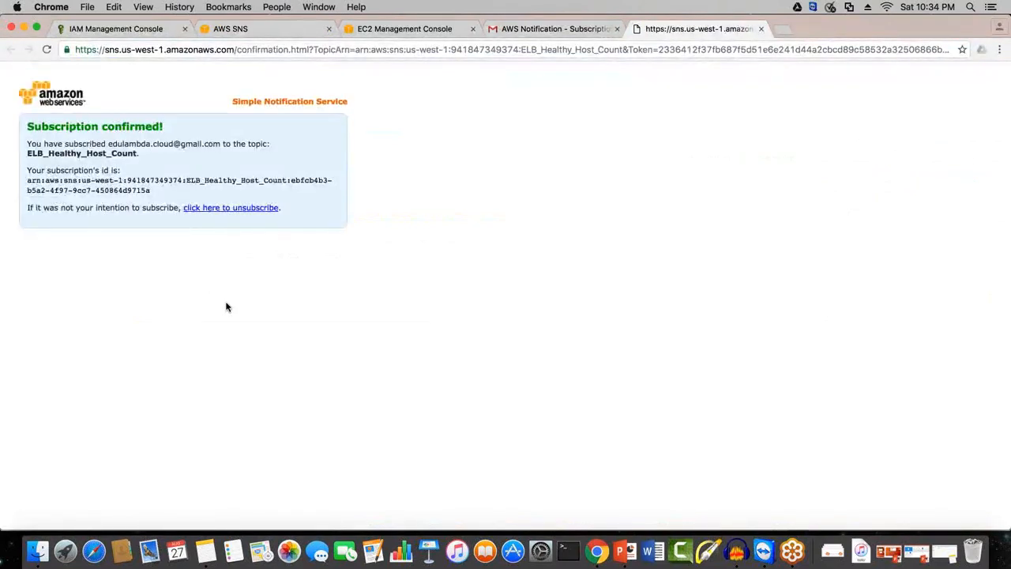
pyautogui.moveTo(139, 153); pyautogui.dragTo(30, 157)
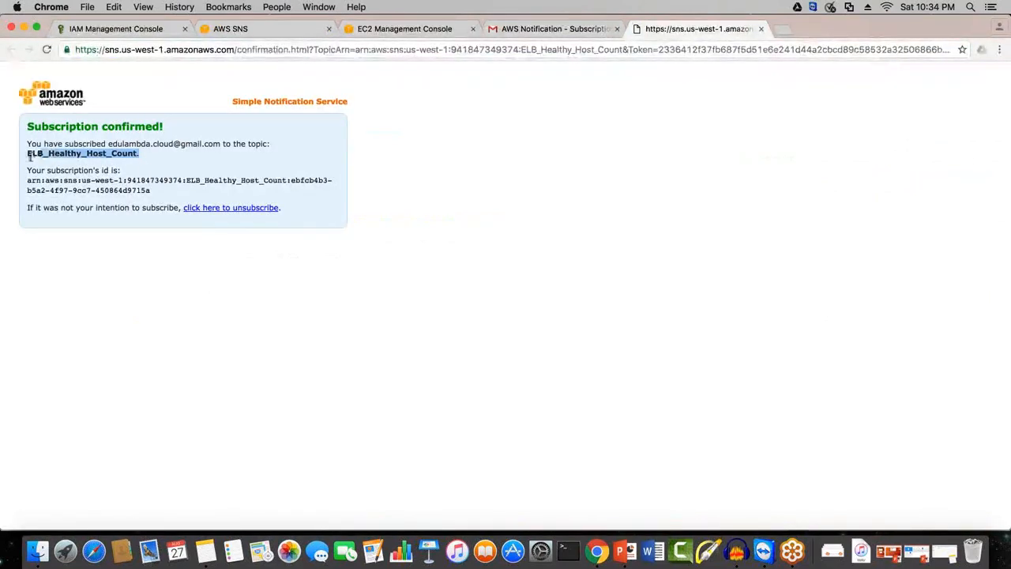
pyautogui.click(118, 159)
pyautogui.moveTo(120, 159); pyautogui.dragTo(15, 157)
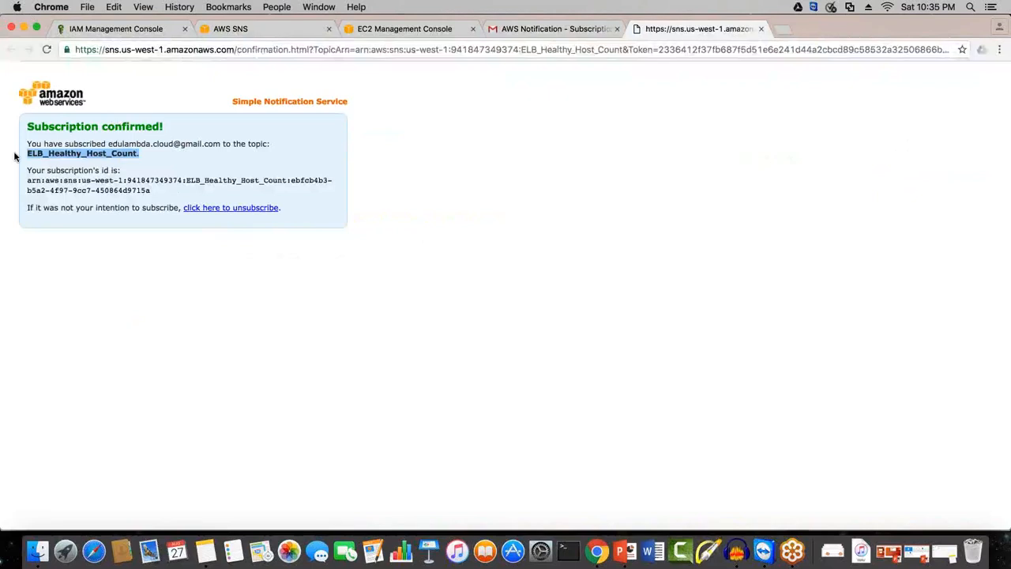
# Step: Return to the SNS Subscriptions page, refresh the list and select the subscription to check its ARN and endpoint
pyautogui.click(240, 31)
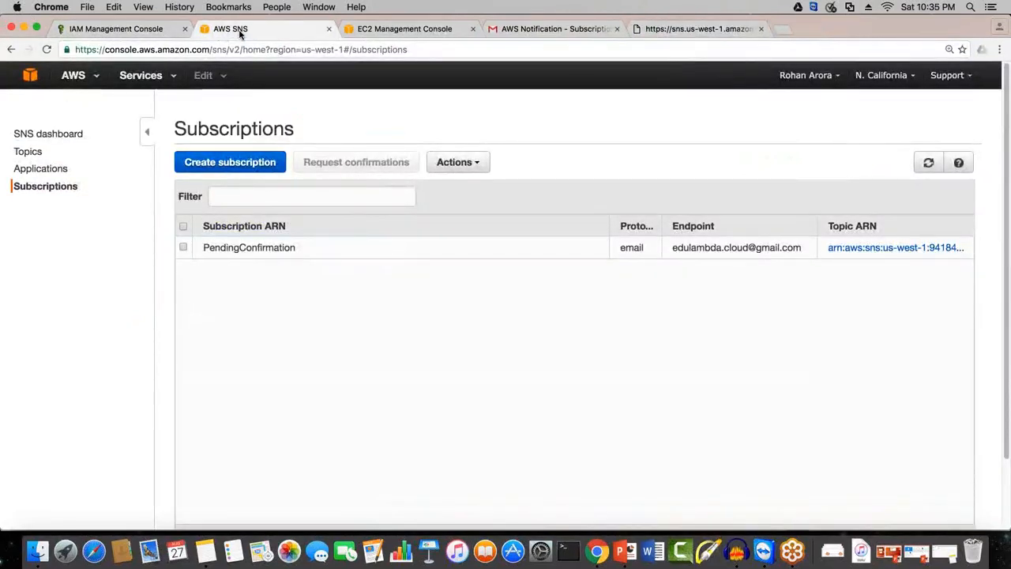
pyautogui.click(927, 164)
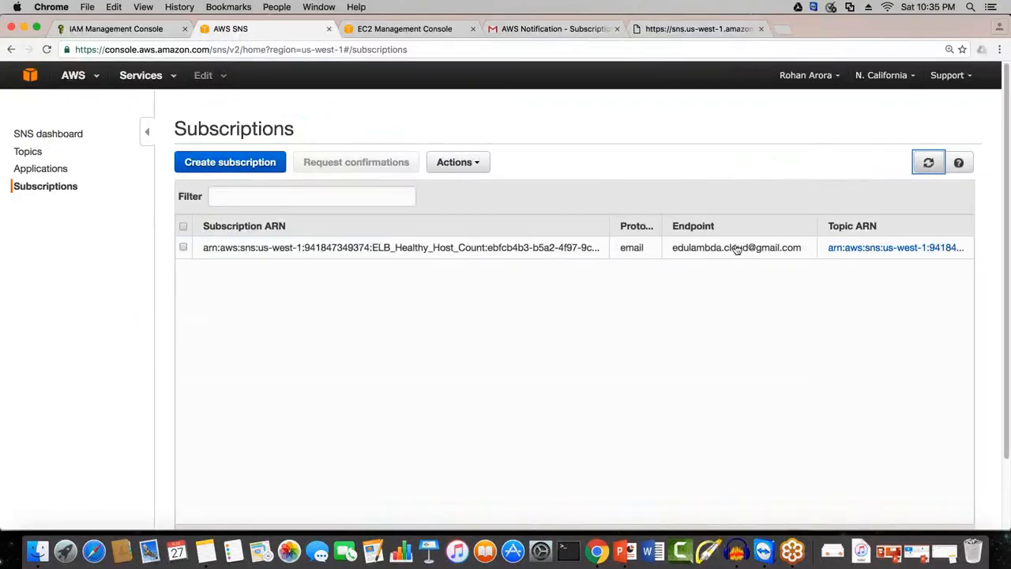
pyautogui.moveTo(736, 249); pyautogui.dragTo(790, 255)
pyautogui.click(799, 254)
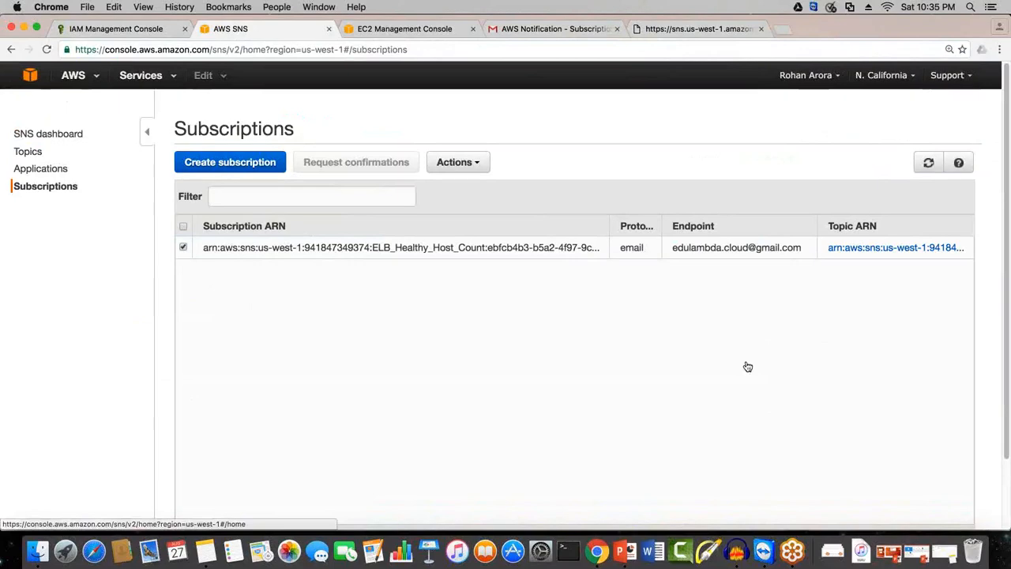
# Step: Open the CloudWatch console and browse the Per-LB metrics in the ELB category
pyautogui.click(37, 83)
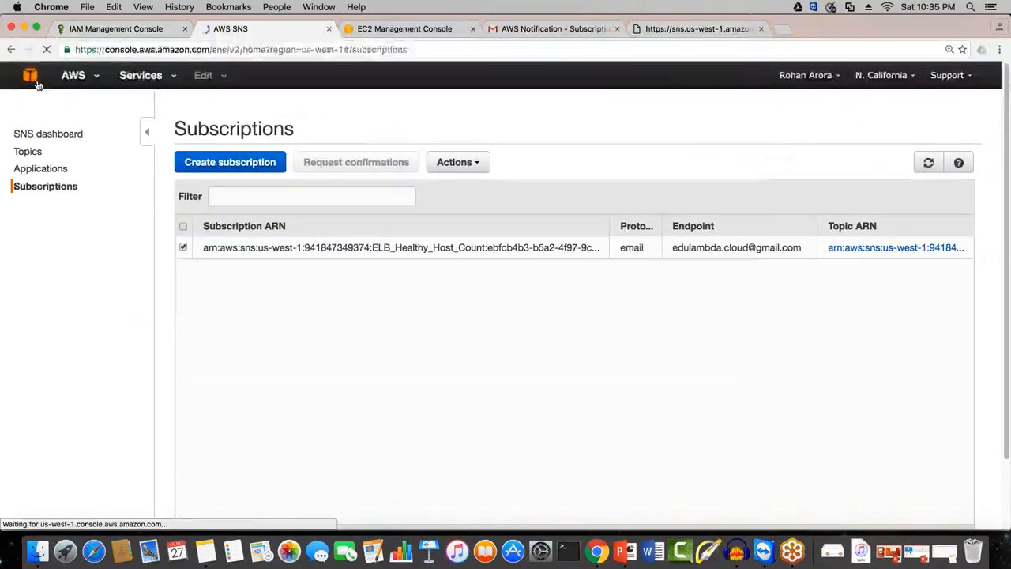
pyautogui.click(307, 249)
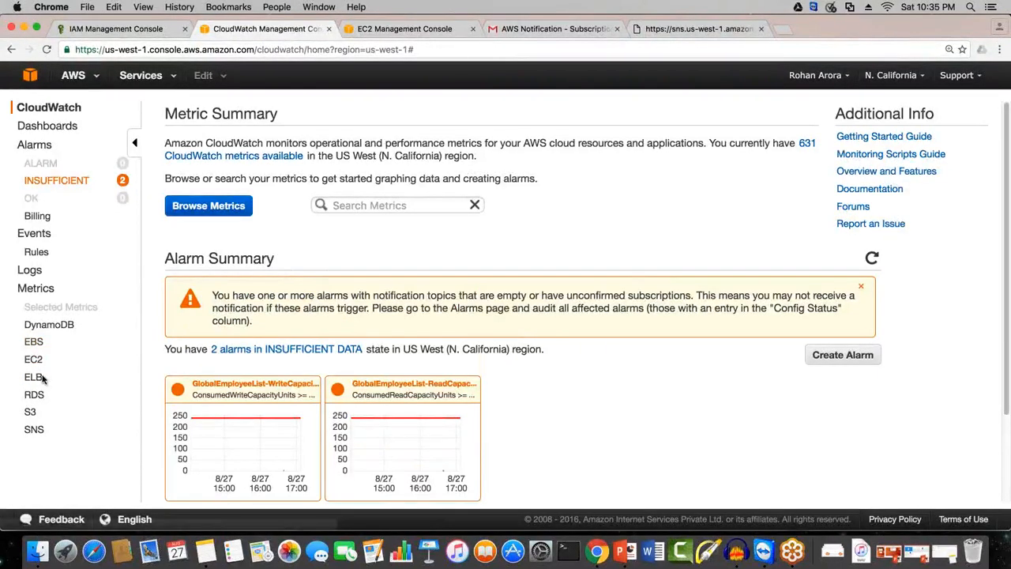
pyautogui.click(208, 209)
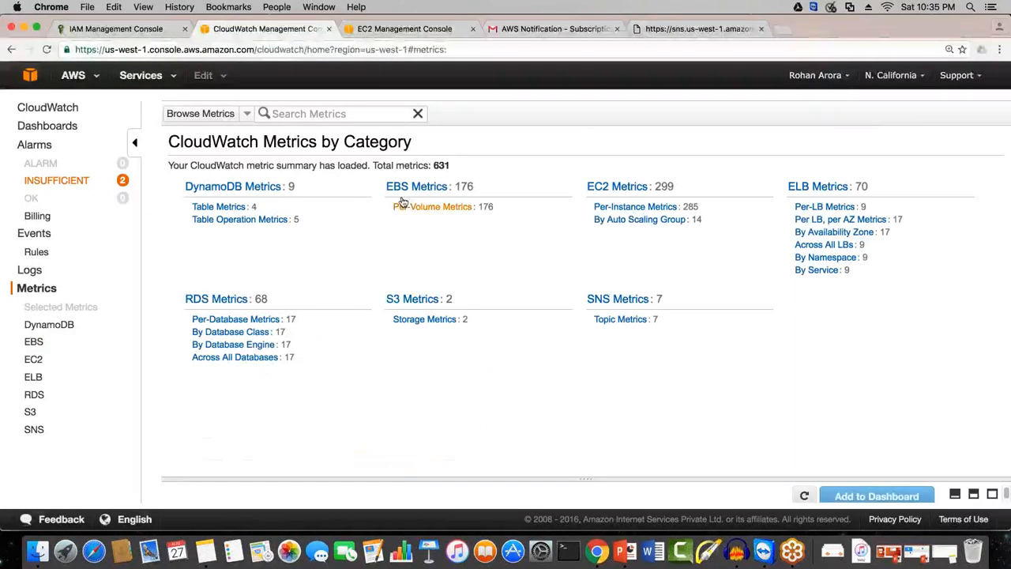
pyautogui.click(820, 208)
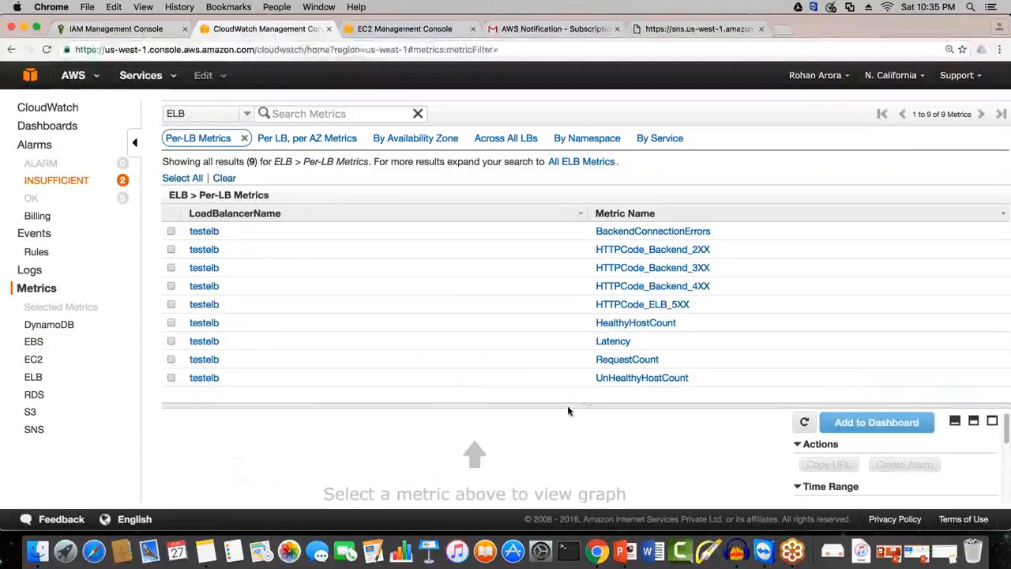
# Step: Select the HealthyHostCount metric of testelb, enlarge its graph area and start creating an alarm for it
pyautogui.click(172, 323)
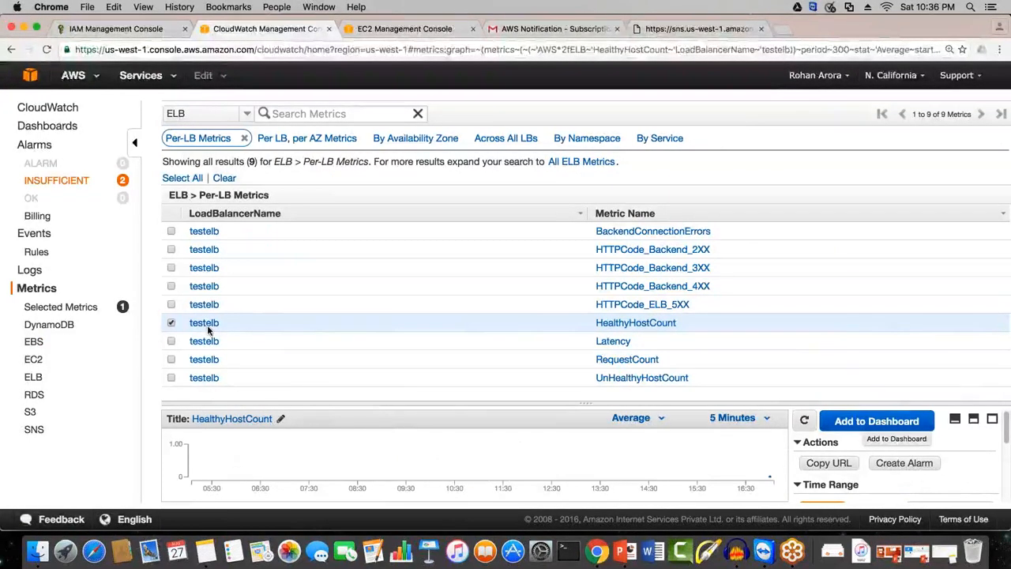
pyautogui.moveTo(813, 411); pyautogui.dragTo(801, 355)
pyautogui.click(896, 401)
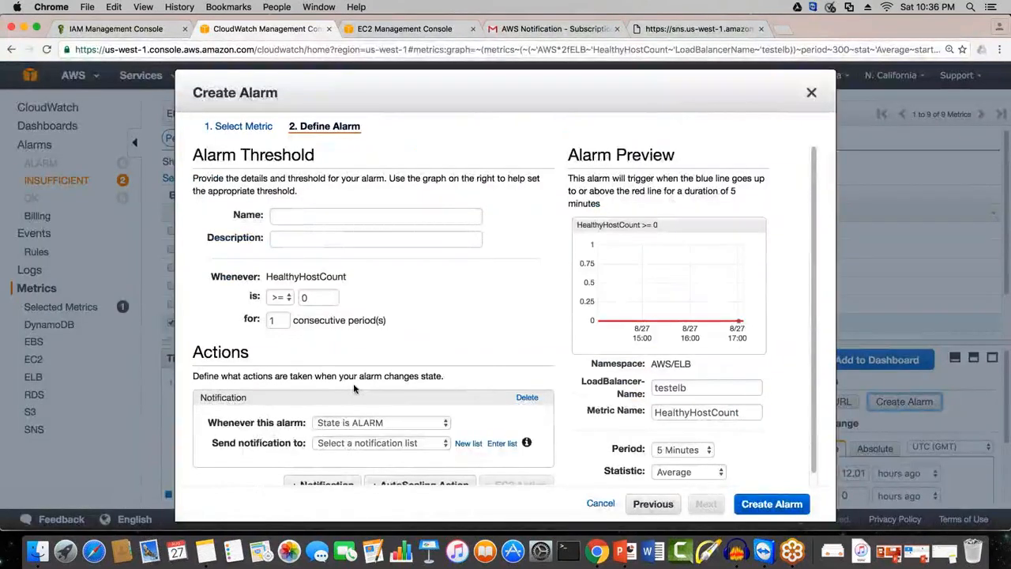
# Step: Name the alarm ELB_Healthy_Host_Count and reuse the same text as its description
pyautogui.click(299, 220)
pyautogui.write('El')
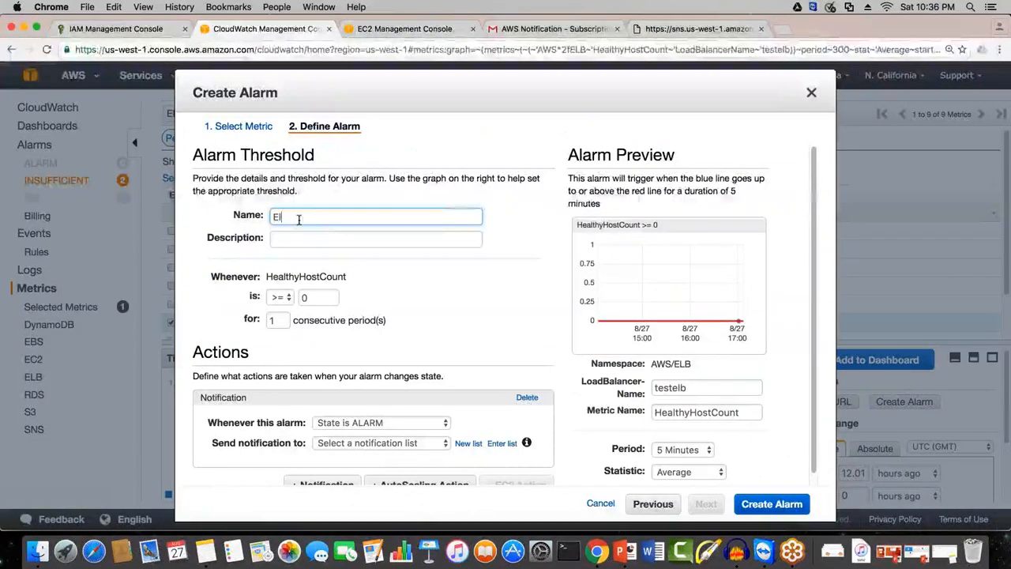
pyautogui.write('LNB')
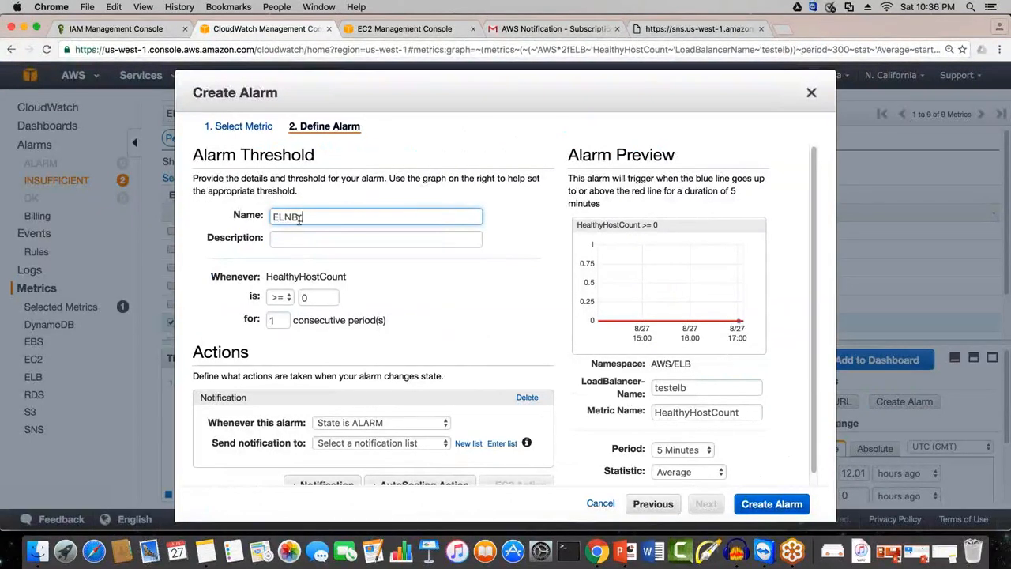
pyautogui.press('BackSpace')
pyautogui.write('B_Healthy_')
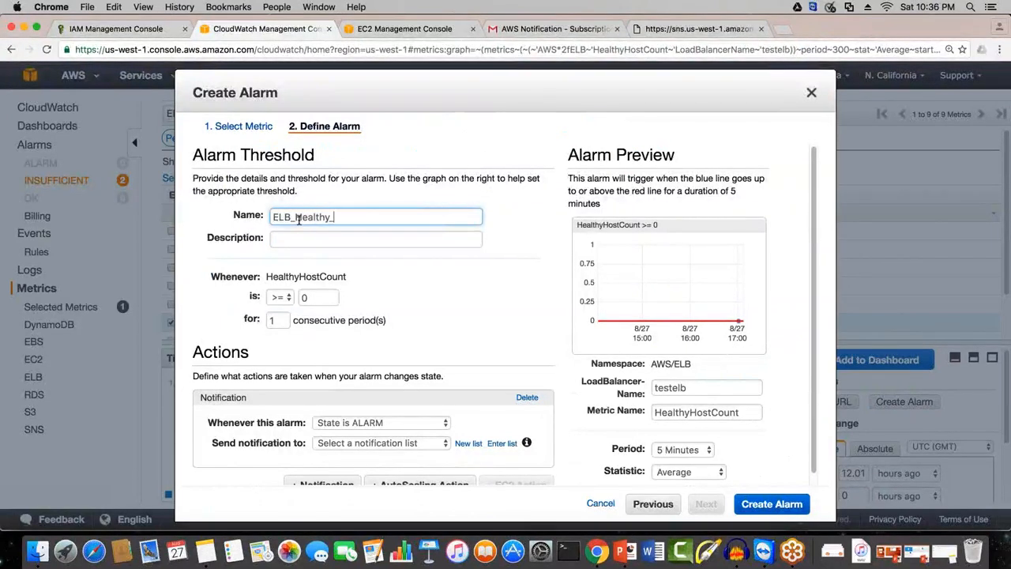
pyautogui.write('Host_C')
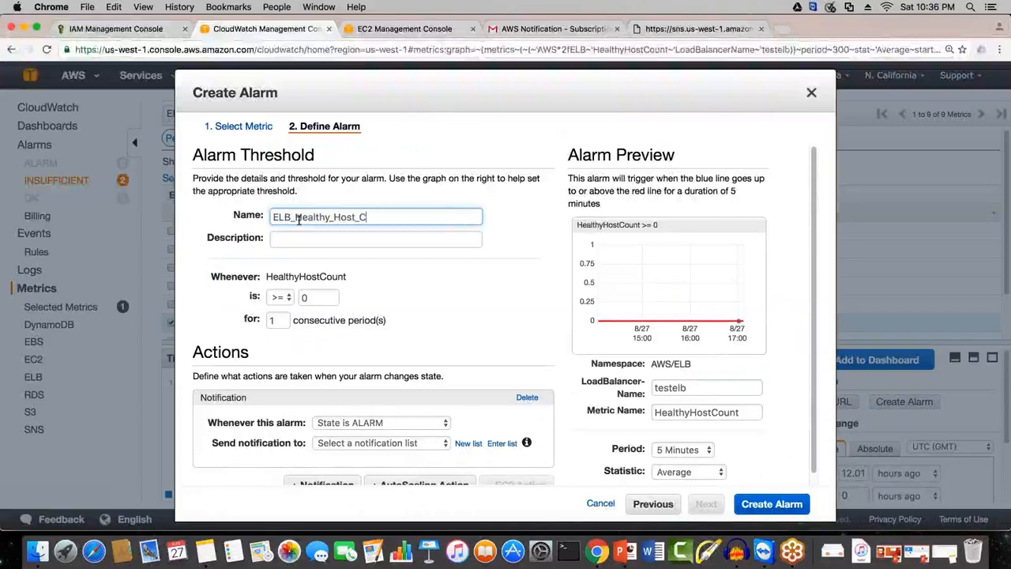
pyautogui.write('ount')
pyautogui.press('super+a')
pyautogui.press('super+c')
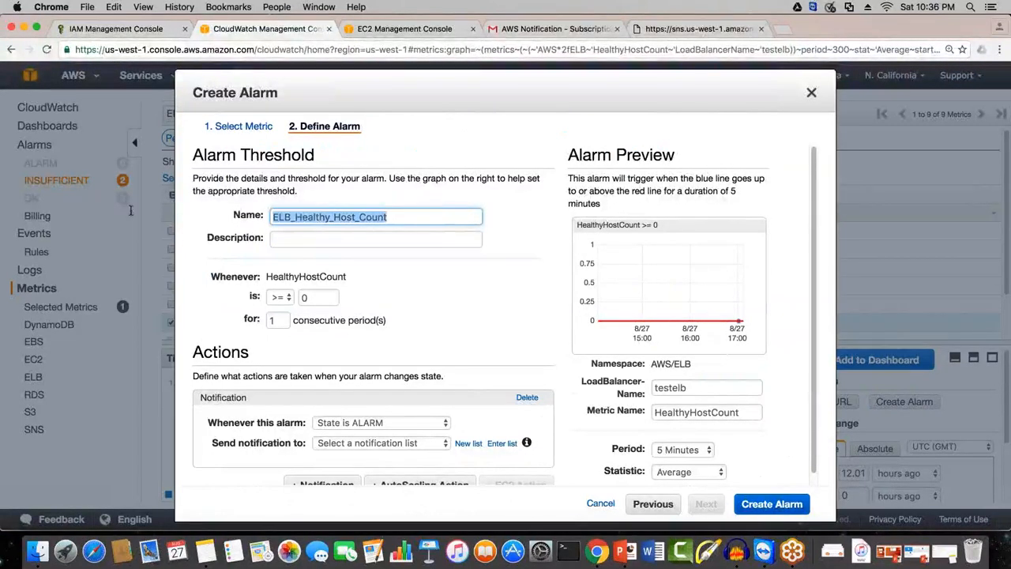
pyautogui.click(283, 251)
pyautogui.press('super+v')
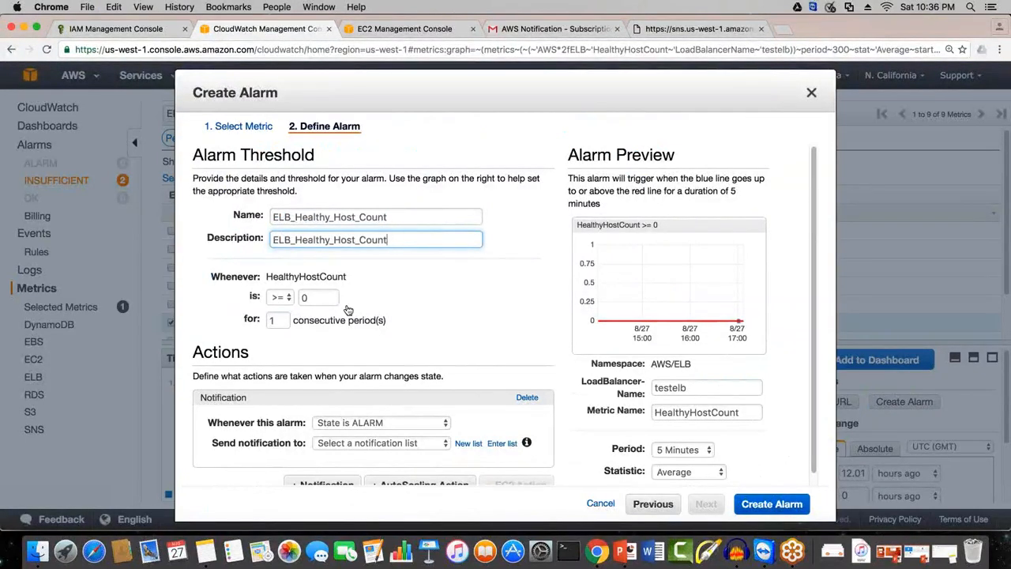
# Step: Set the alarm to trigger when HealthyHostCount is < 2 for 1 consecutive period, with a period of 1 Minute
pyautogui.click(283, 298)
pyautogui.click(277, 332)
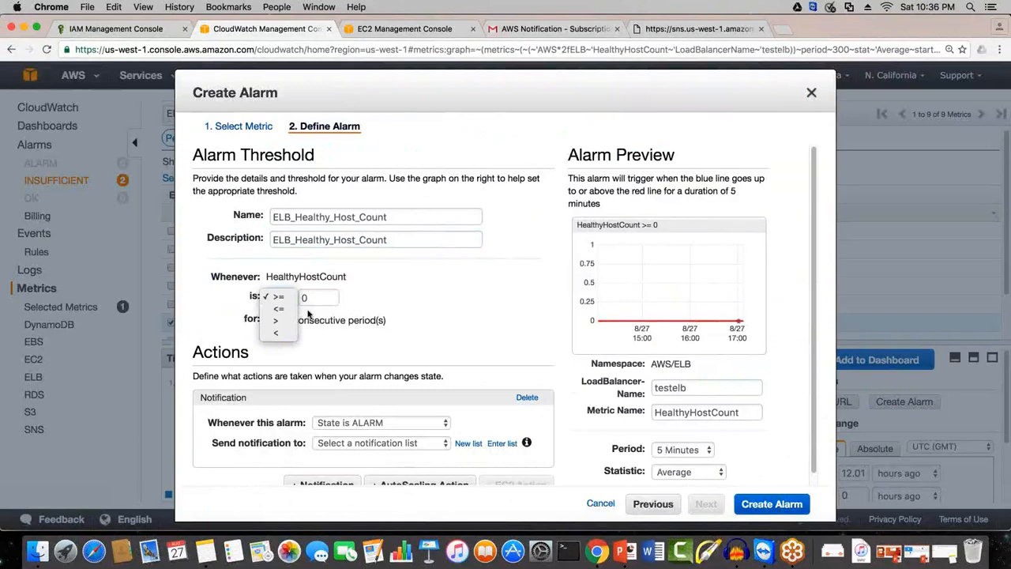
pyautogui.moveTo(312, 300); pyautogui.dragTo(284, 303)
pyautogui.write('2')
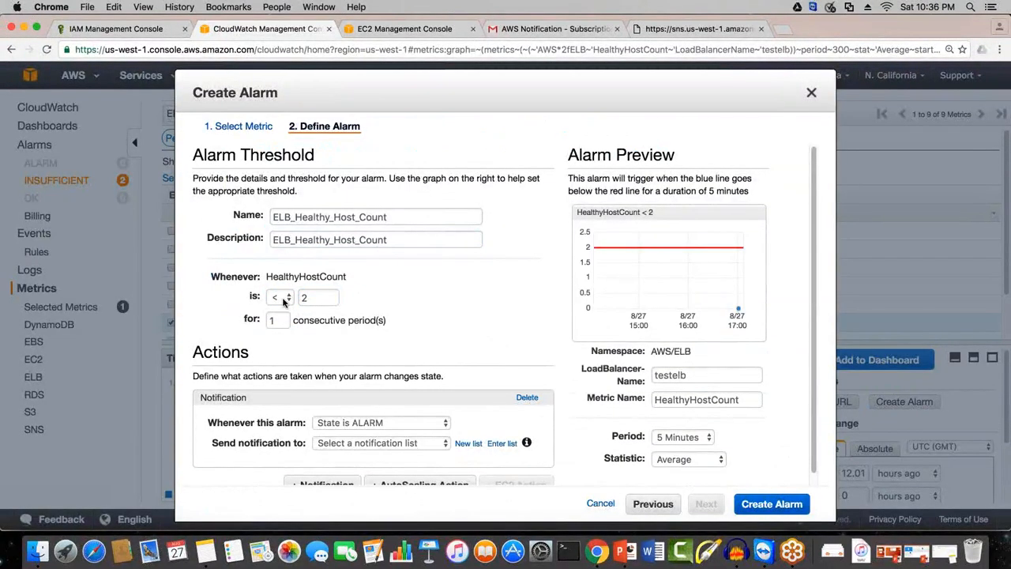
pyautogui.moveTo(281, 320); pyautogui.dragTo(262, 322)
pyautogui.click(262, 322)
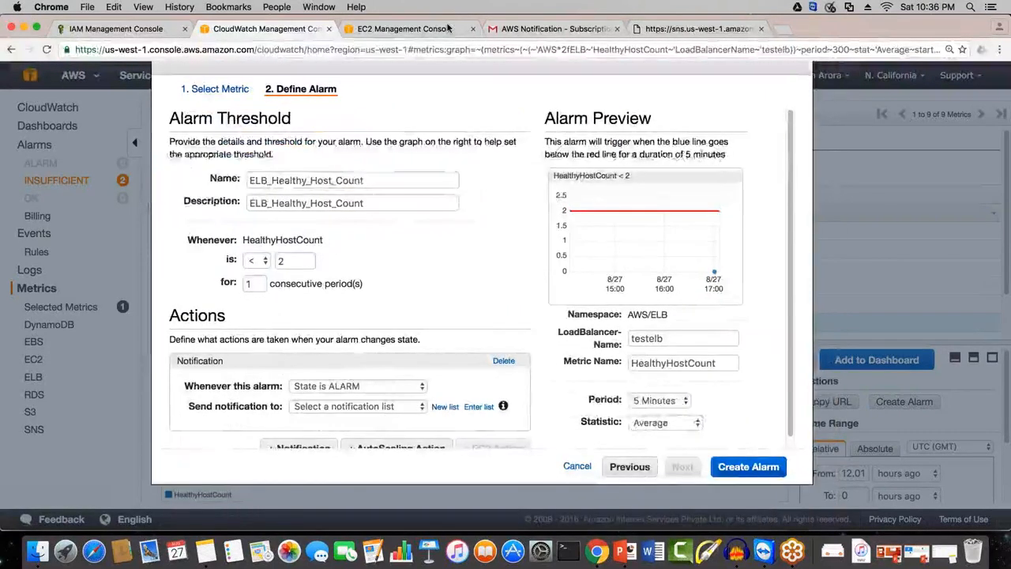
pyautogui.click(663, 400)
pyautogui.click(648, 389)
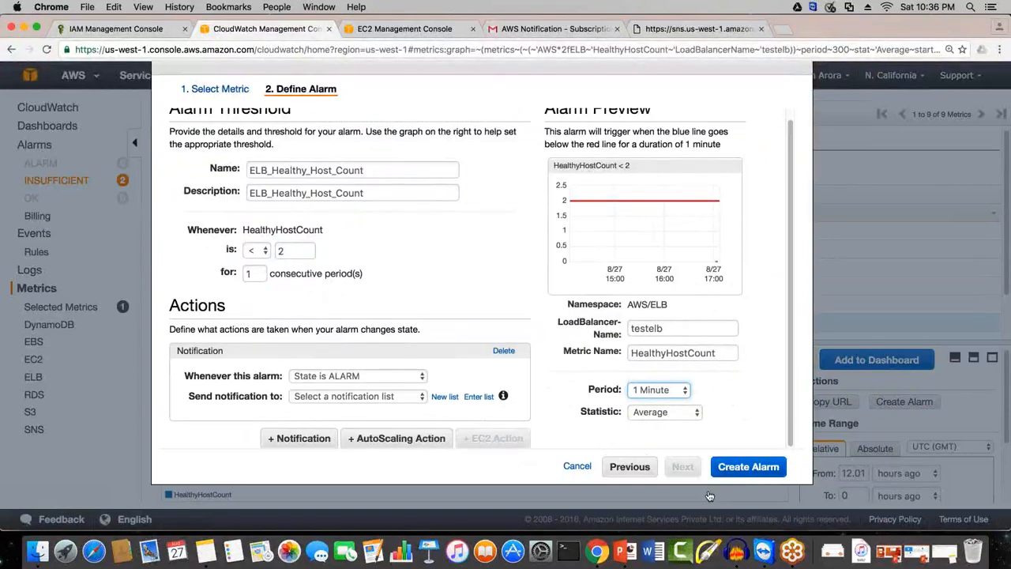
# Step: Choose State is ALARM as the state that triggers the alarm's notification
pyautogui.click(342, 376)
pyautogui.click(342, 376)
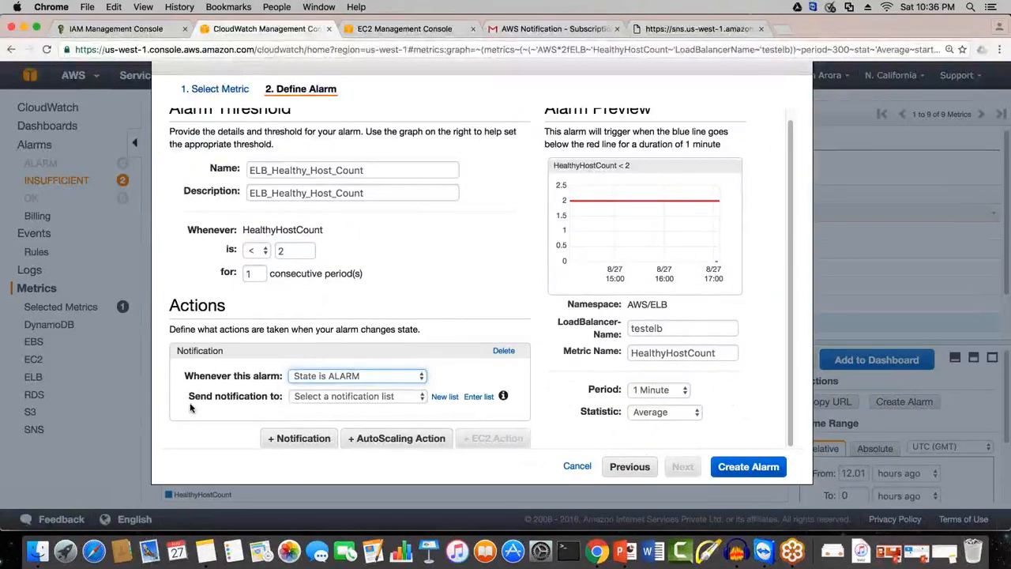
pyautogui.click(285, 402)
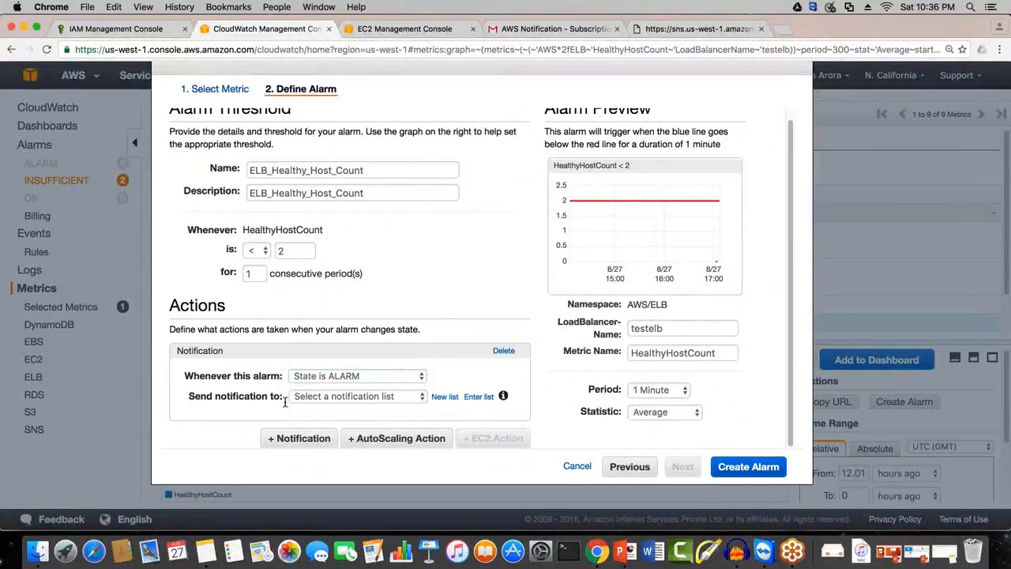
pyautogui.click(450, 398)
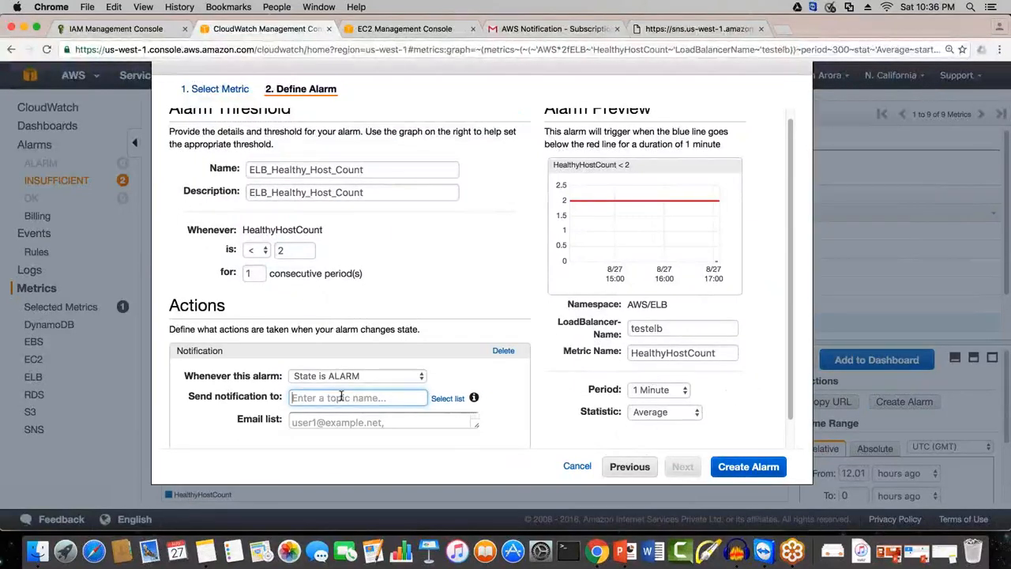
pyautogui.click(216, 166)
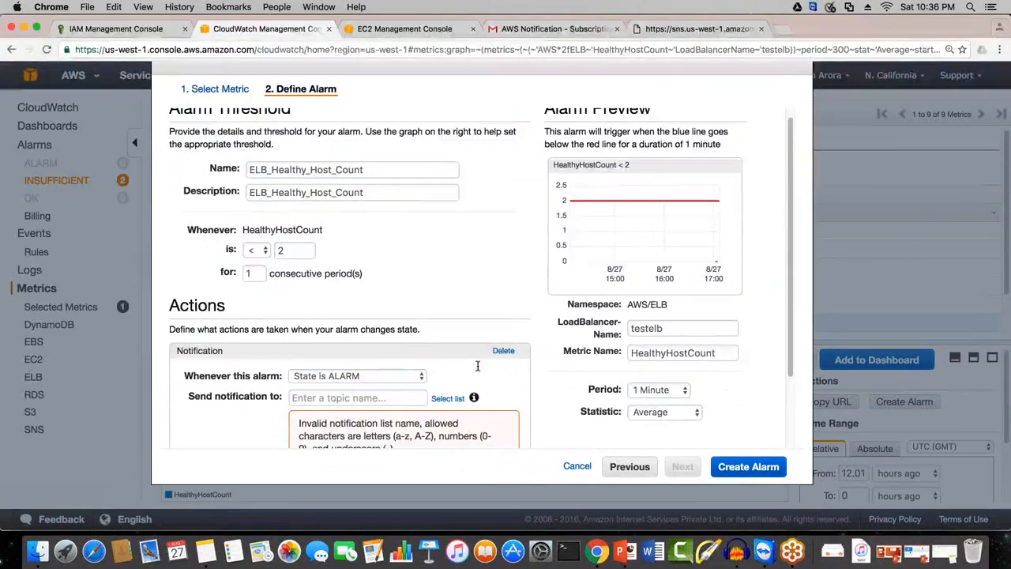
pyautogui.scroll(-2, 407, 397)
pyautogui.click(406, 393)
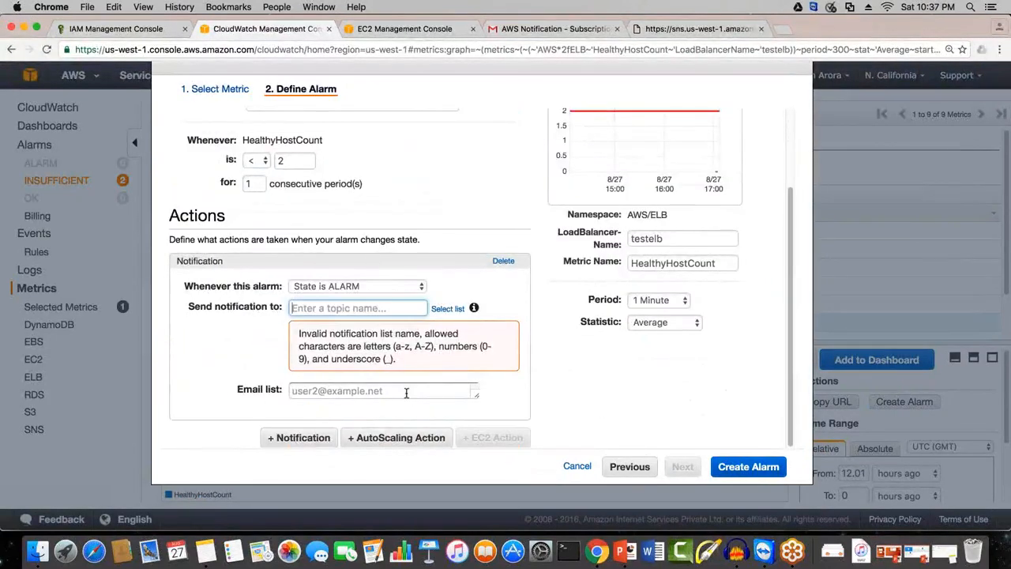
pyautogui.click(455, 307)
pyautogui.click(357, 287)
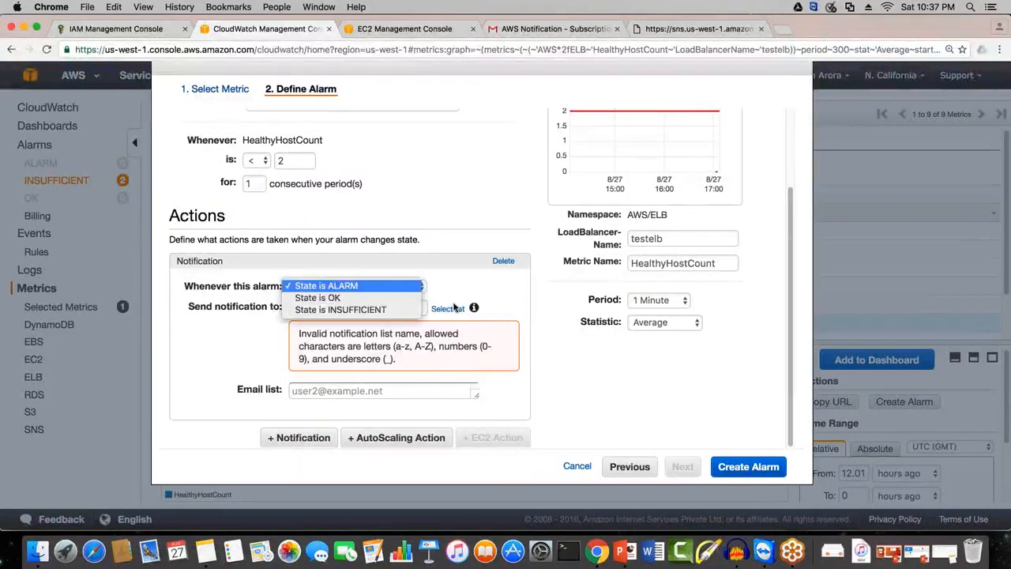
pyautogui.click(428, 334)
pyautogui.click(387, 311)
pyautogui.write('ELB')
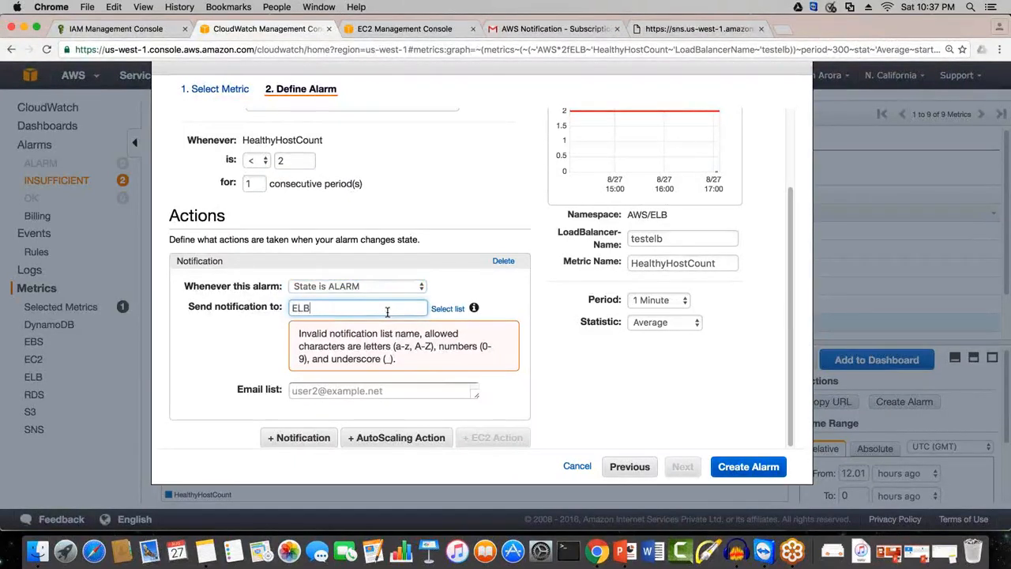
pyautogui.press('BackSpace')
pyautogui.press('BackSpace')
pyautogui.press('BackSpace')
pyautogui.press('BackSpace')
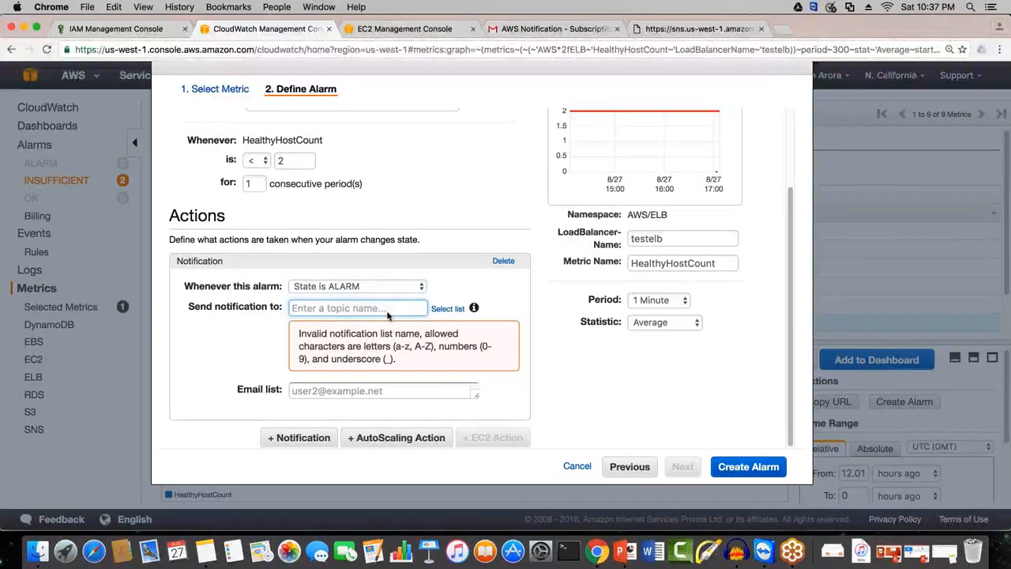
pyautogui.click(447, 309)
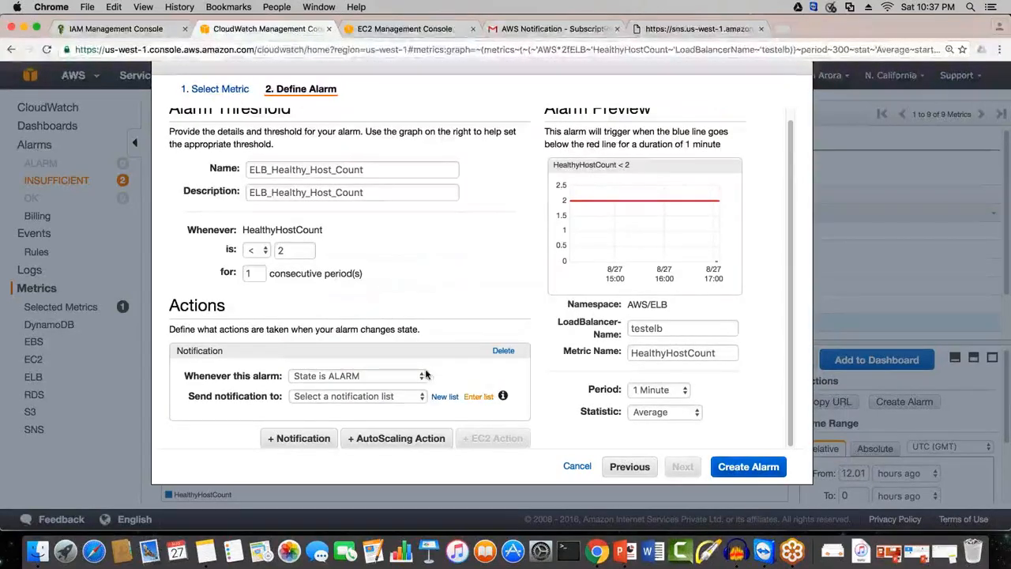
# Step: Send the alarm's notification to the existing ELB_Healthy_Host_Count list and check its e-mail recipient
pyautogui.click(403, 399)
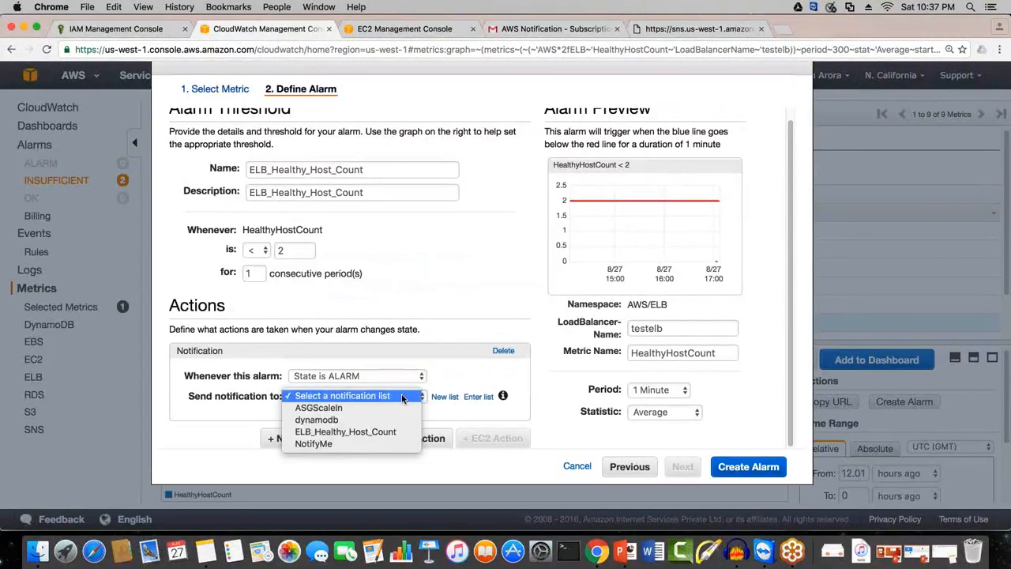
pyautogui.click(350, 434)
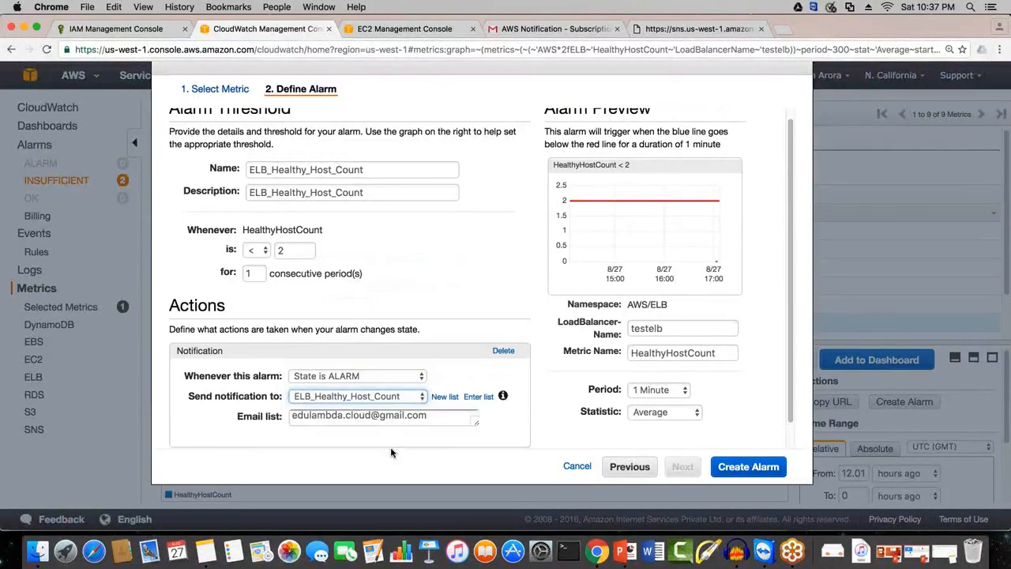
pyautogui.scroll(-3, 392, 453)
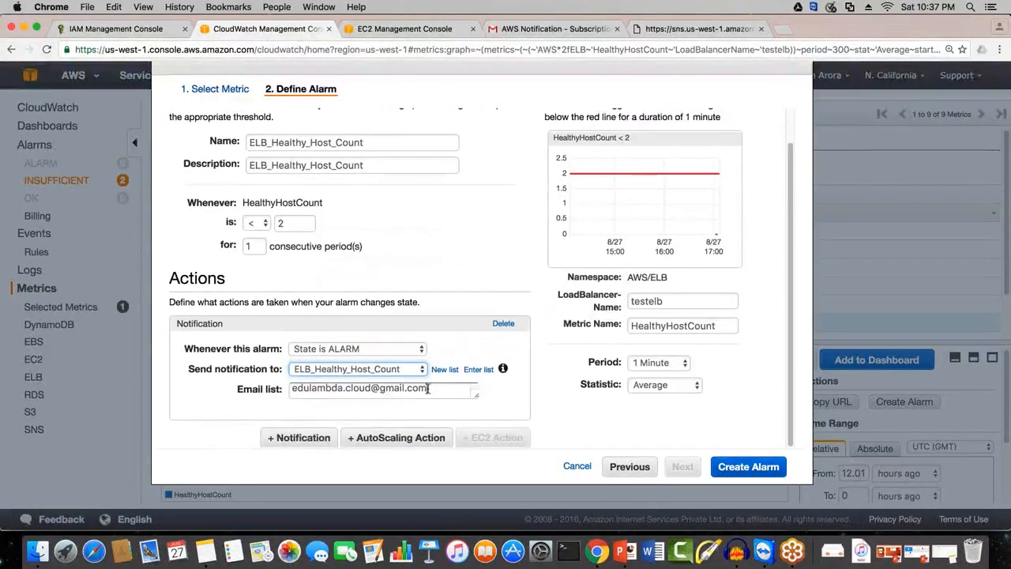
# Step: Check the notification's e-mail recipient and create the ELB_Healthy_Host_Count alarm
pyautogui.moveTo(454, 388); pyautogui.dragTo(259, 386)
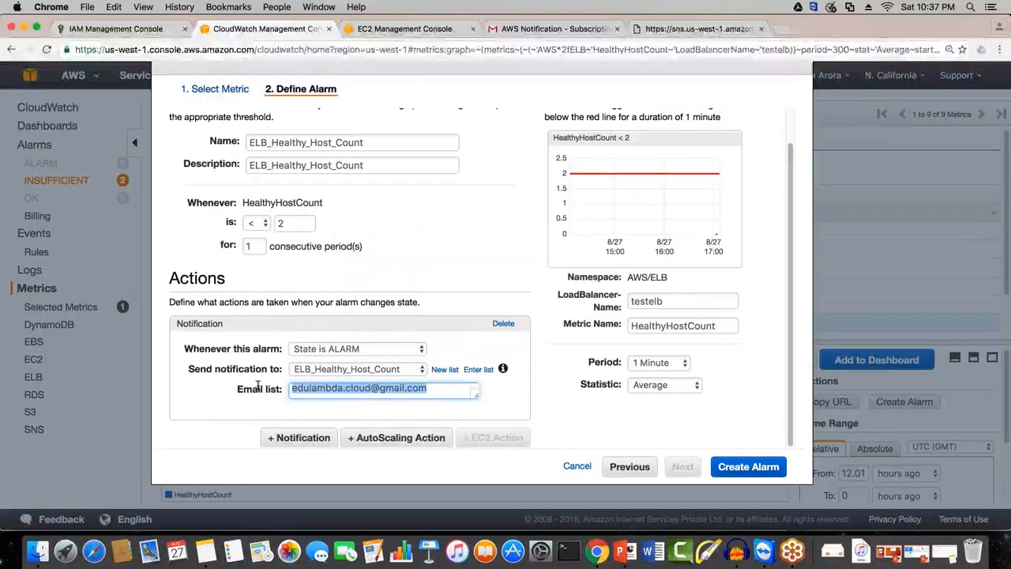
pyautogui.click(258, 389)
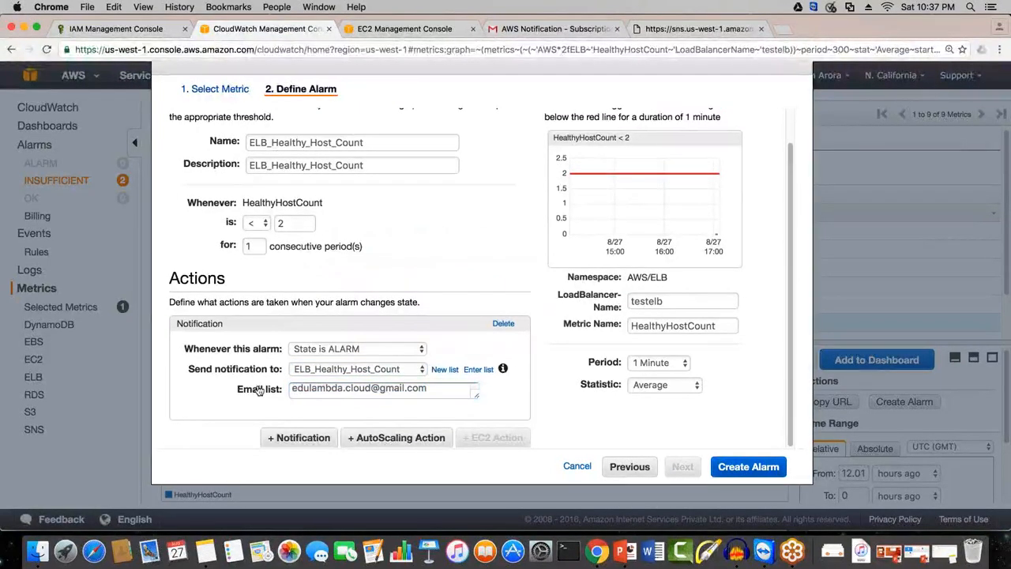
pyautogui.click(748, 473)
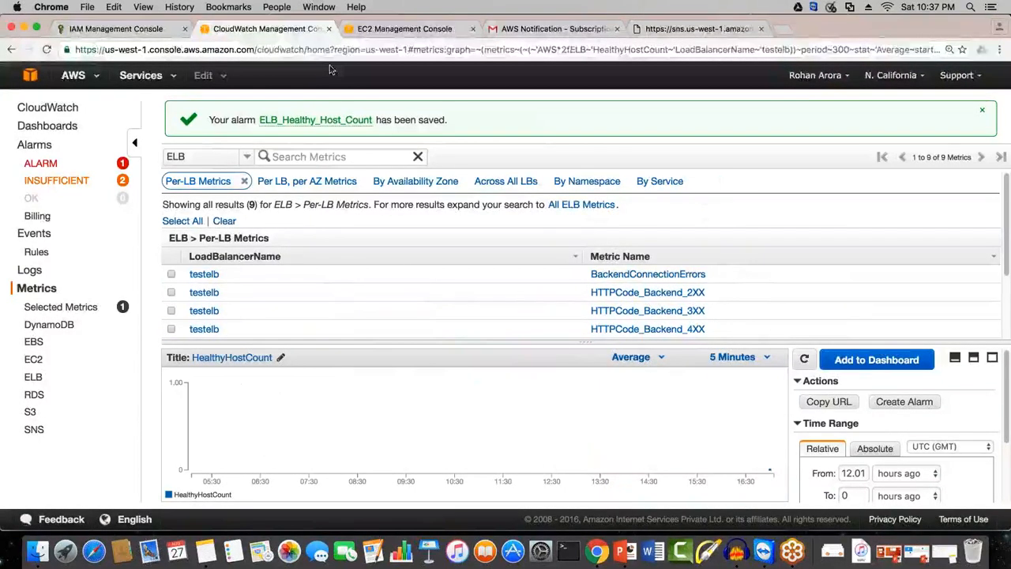
# Step: Check the testelb instances, then list the CloudWatch alarms in the ALARM state and view the details of ELB_Healthy_Host_Count
pyautogui.click(404, 29)
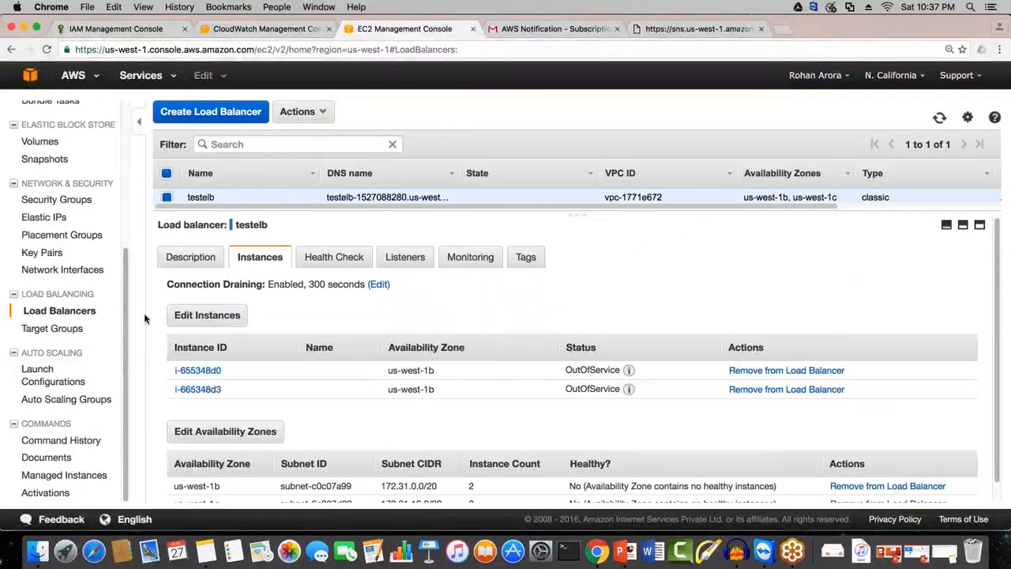
pyautogui.click(265, 28)
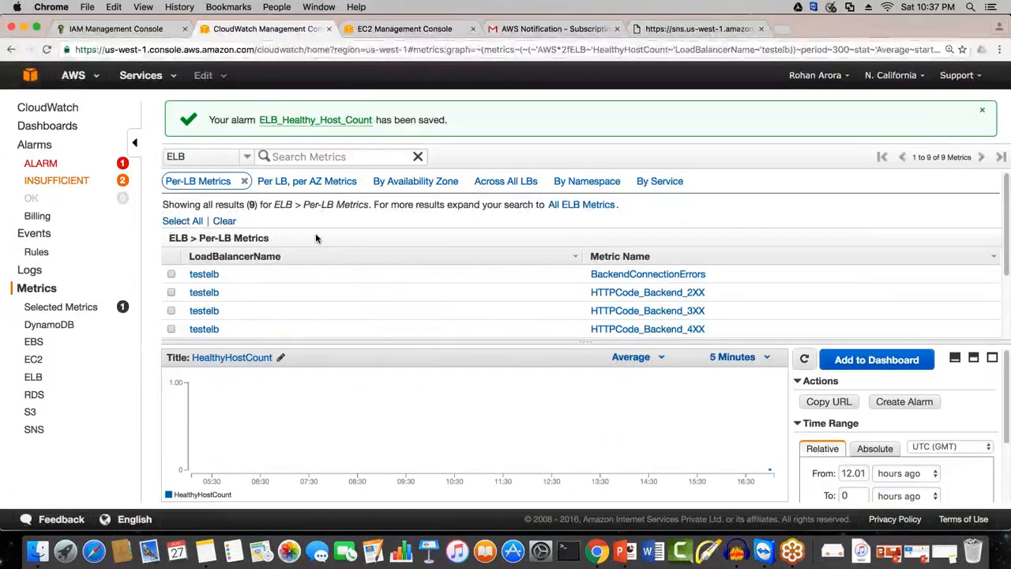
pyautogui.click(63, 182)
pyautogui.click(41, 164)
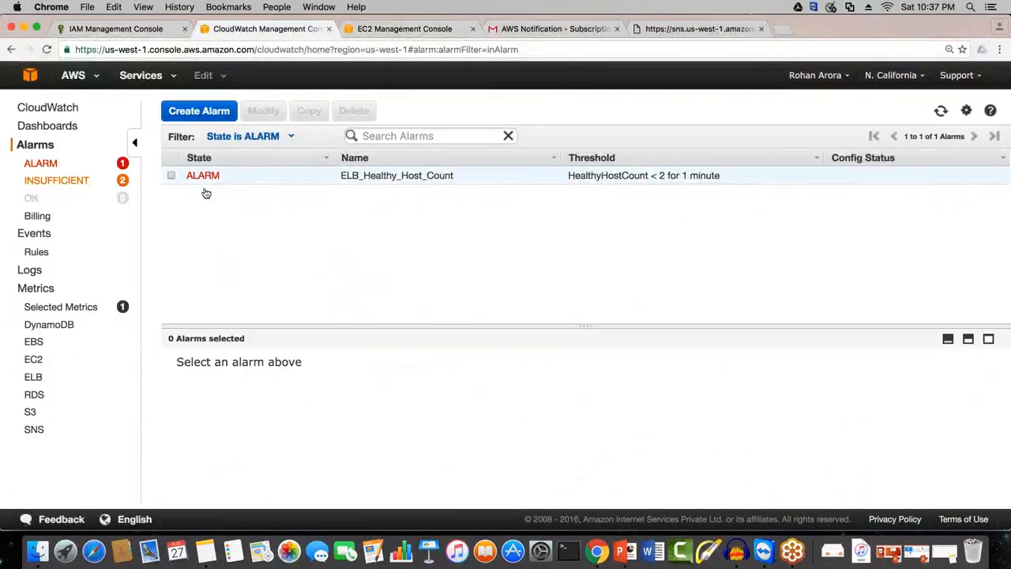
pyautogui.click(171, 176)
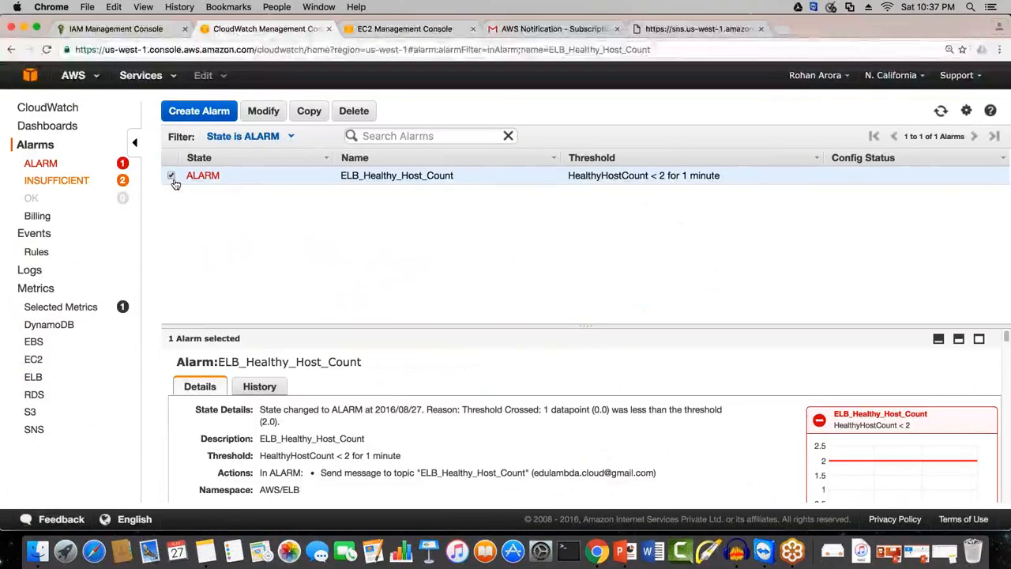
# Step: Switch to the EC2 load balancer page and refresh it to check the status of testelb's instances
pyautogui.click(414, 30)
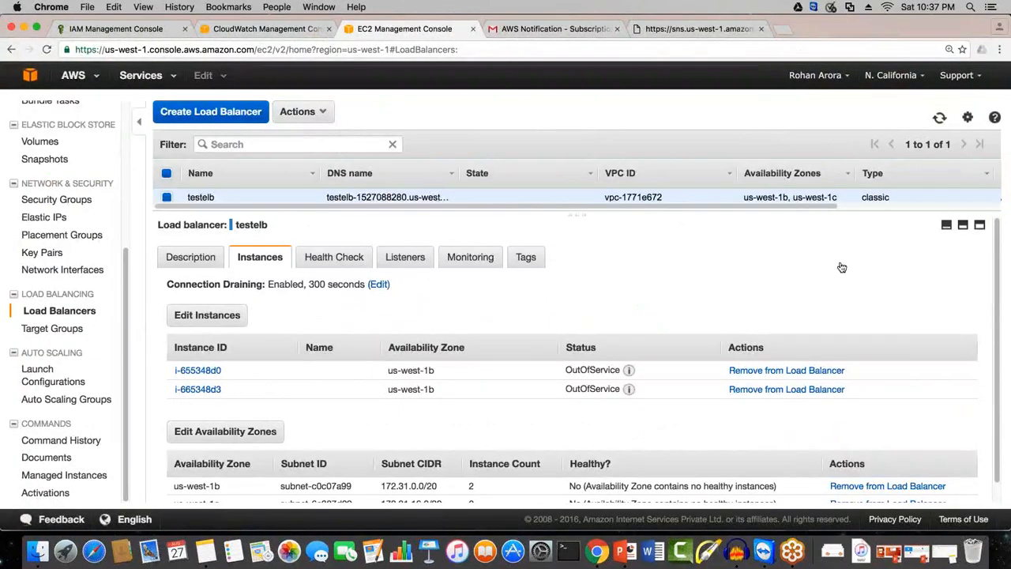
pyautogui.click(939, 121)
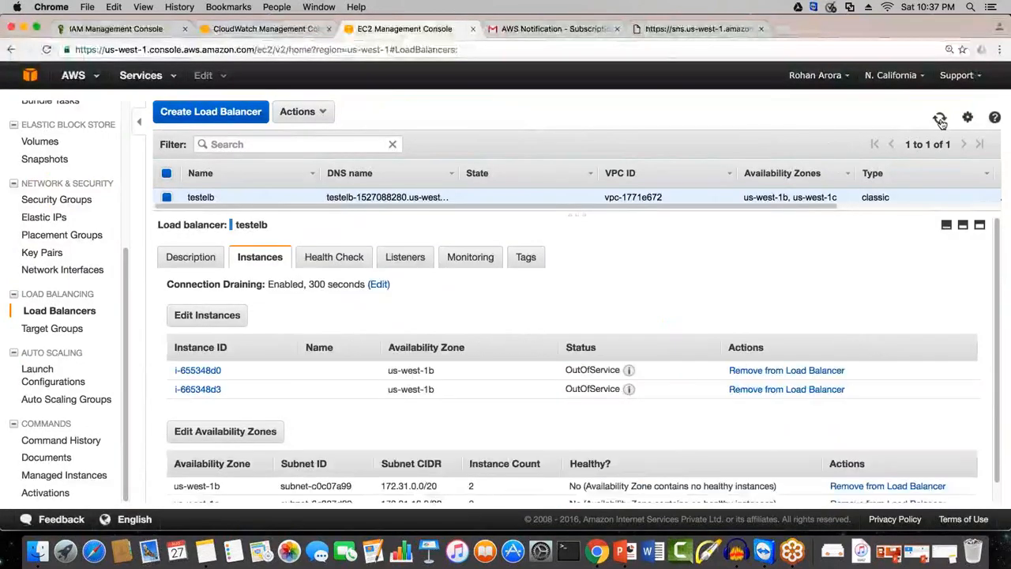
pyautogui.click(940, 121)
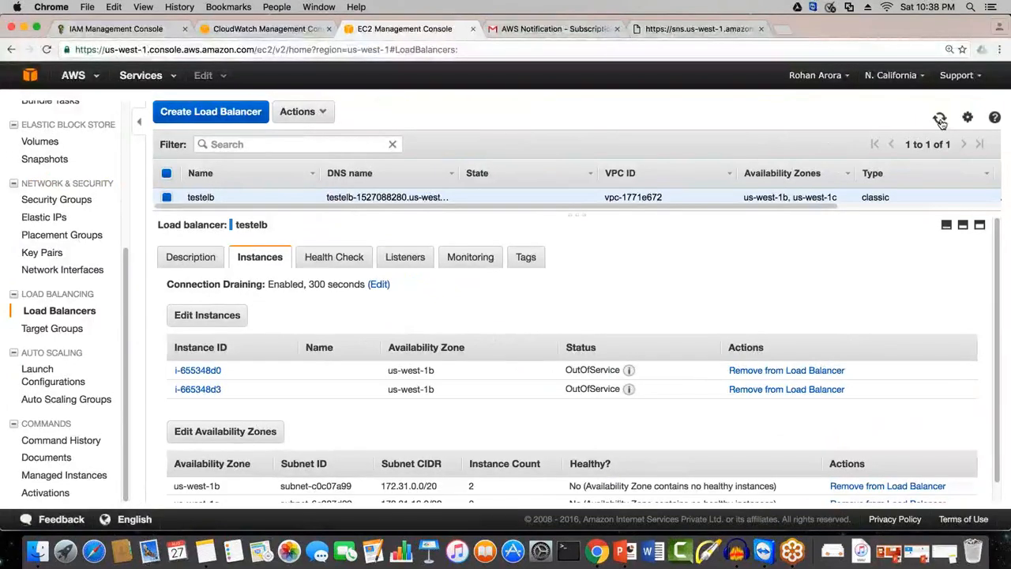
# Step: Edit testelb's health check, shorten the ping path from the index page to / and save it
pyautogui.click(333, 257)
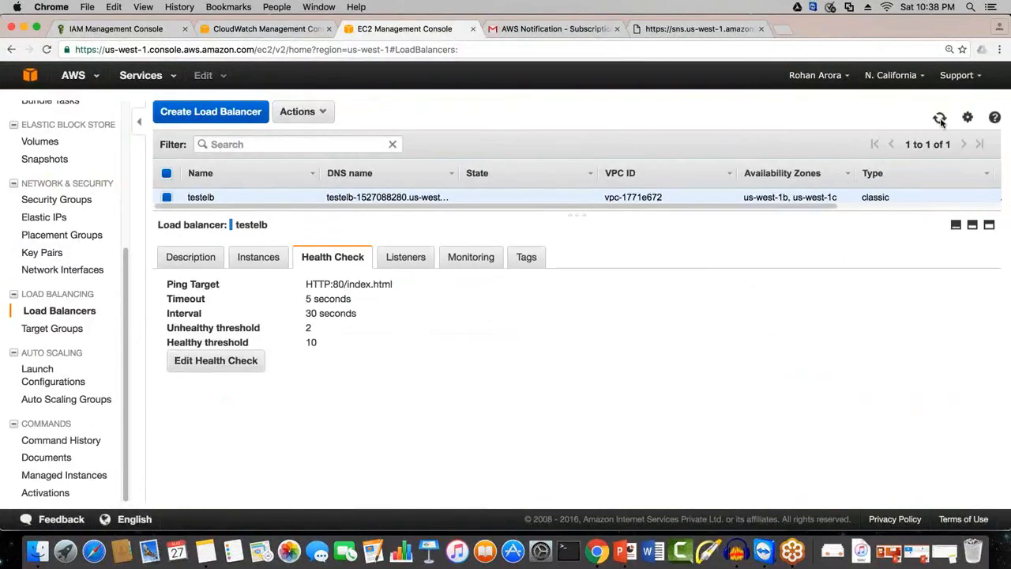
pyautogui.click(215, 361)
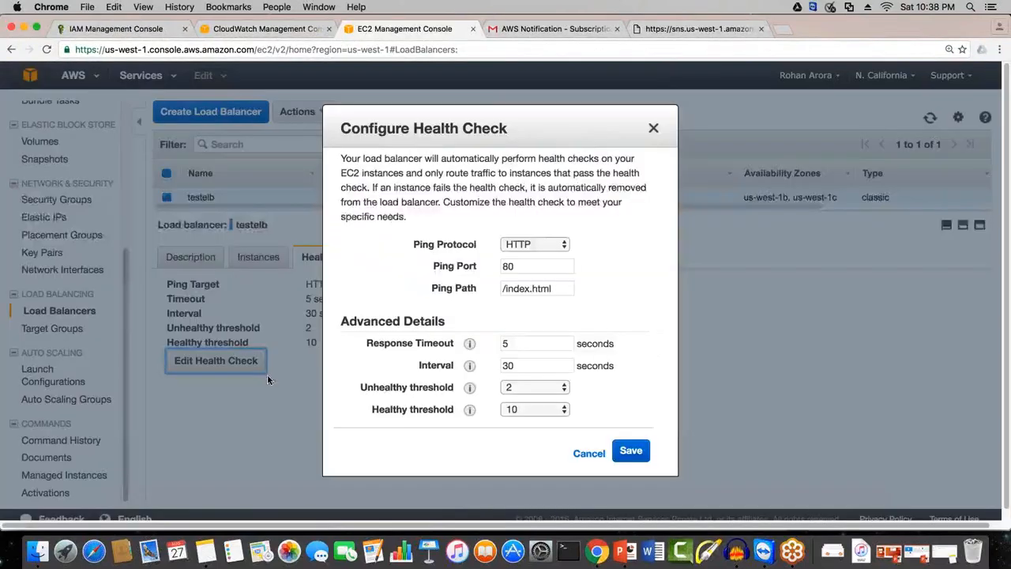
pyautogui.press('BackSpace')
pyautogui.press('BackSpace')
pyautogui.press('BackSpace')
pyautogui.press('BackSpace')
pyautogui.press('BackSpace')
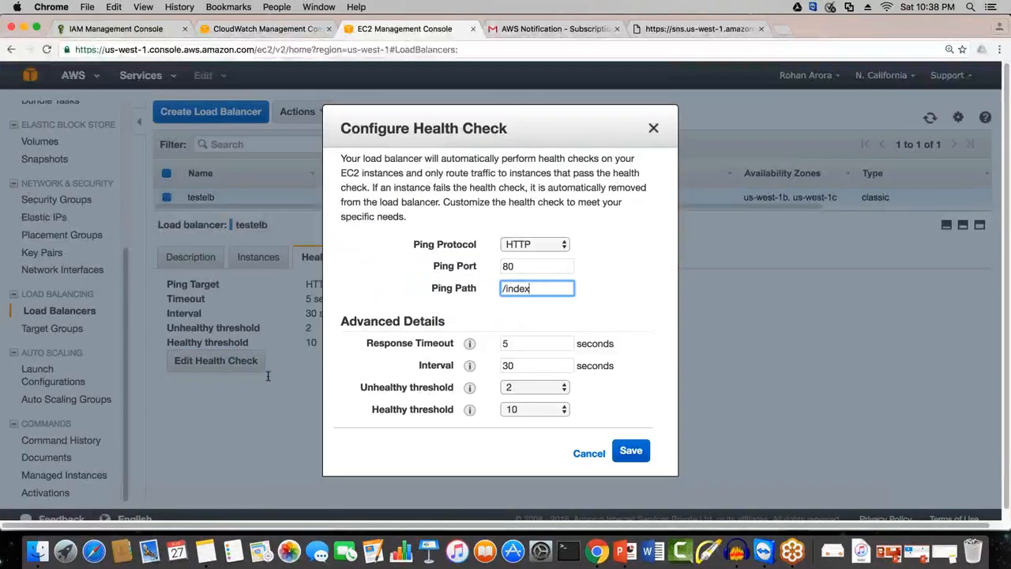
pyautogui.press('Return')
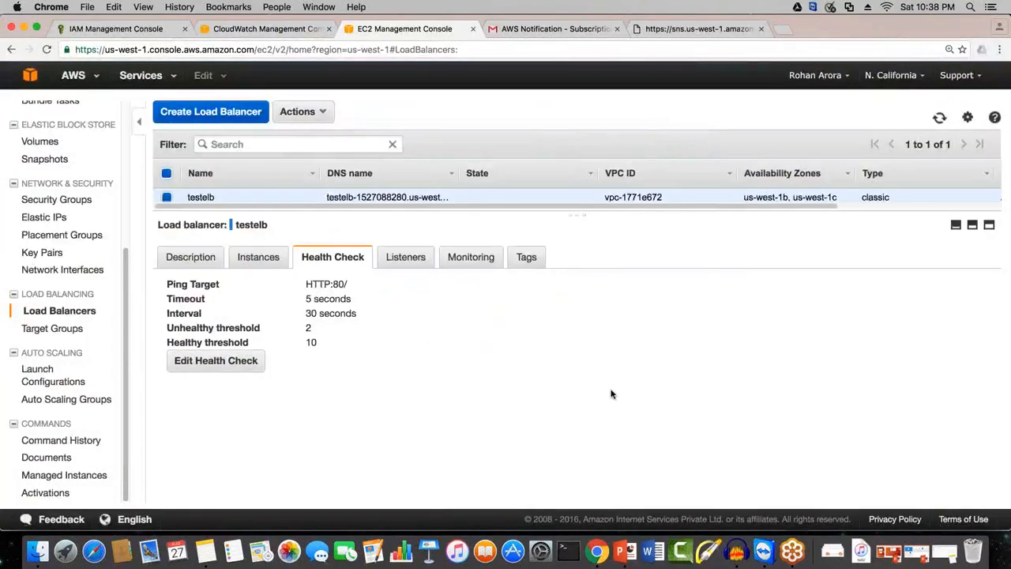
# Step: Check the service status of both instances registered with testelb
pyautogui.click(255, 259)
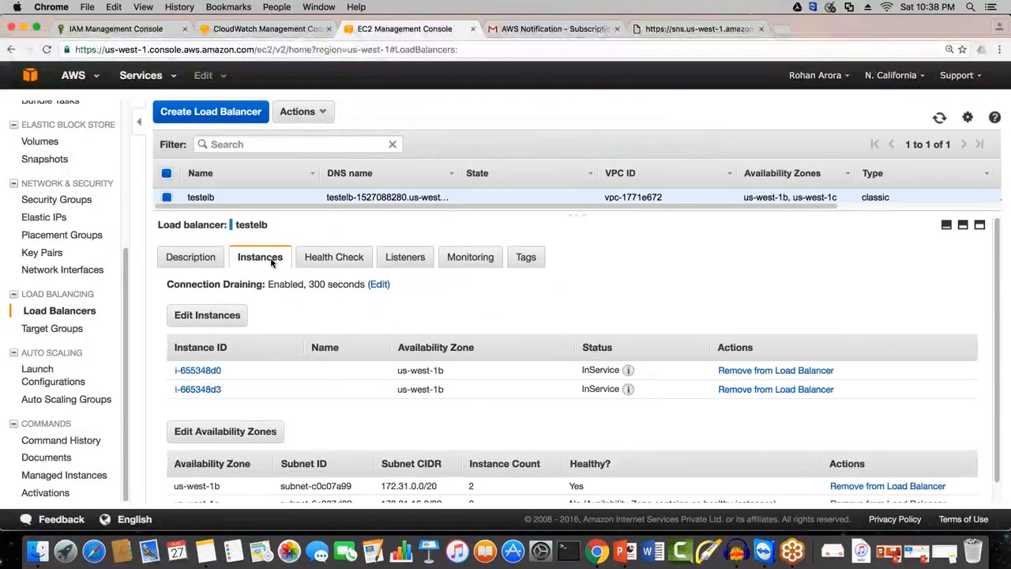
pyautogui.moveTo(621, 371); pyautogui.dragTo(545, 374)
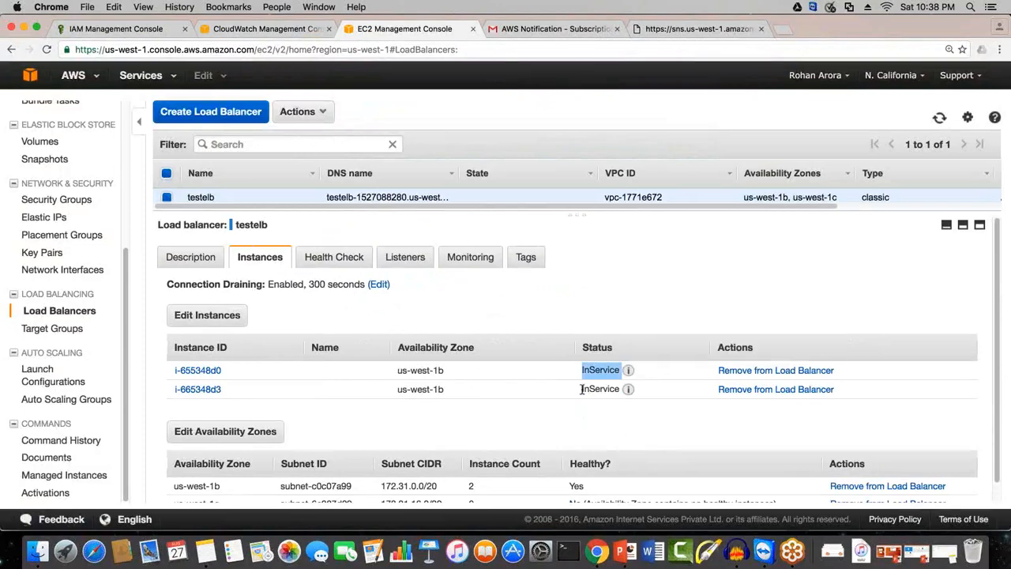
pyautogui.moveTo(636, 391); pyautogui.dragTo(583, 391)
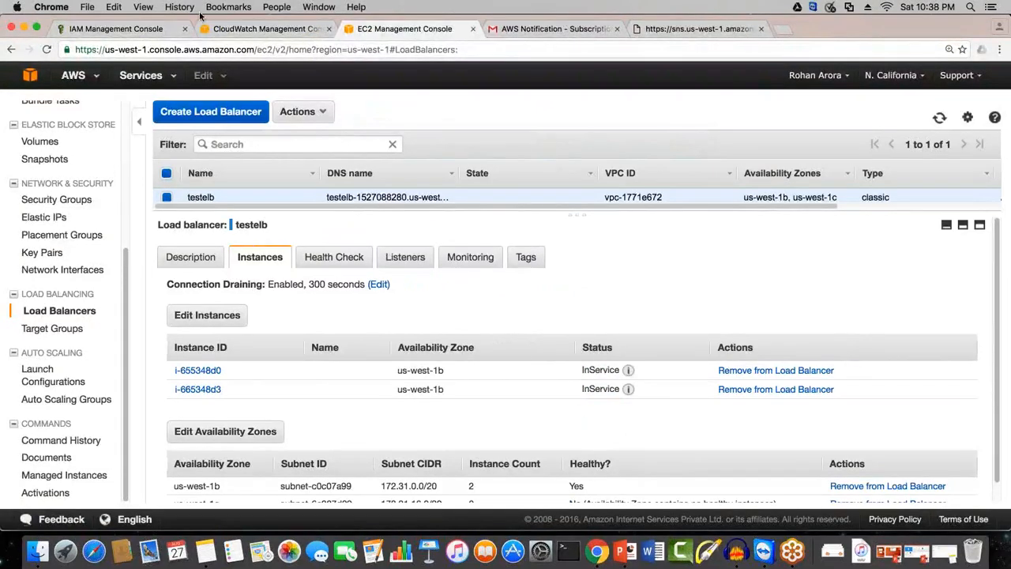
pyautogui.click(235, 32)
pyautogui.click(365, 34)
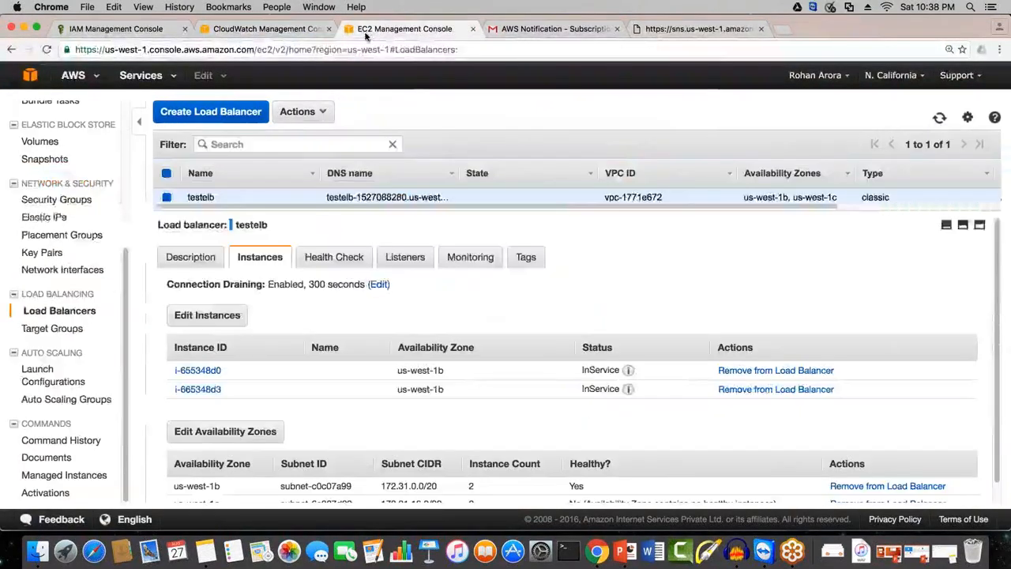
# Step: Return to the CloudWatch alarms and refresh the list filtered to State is ALARM
pyautogui.click(271, 31)
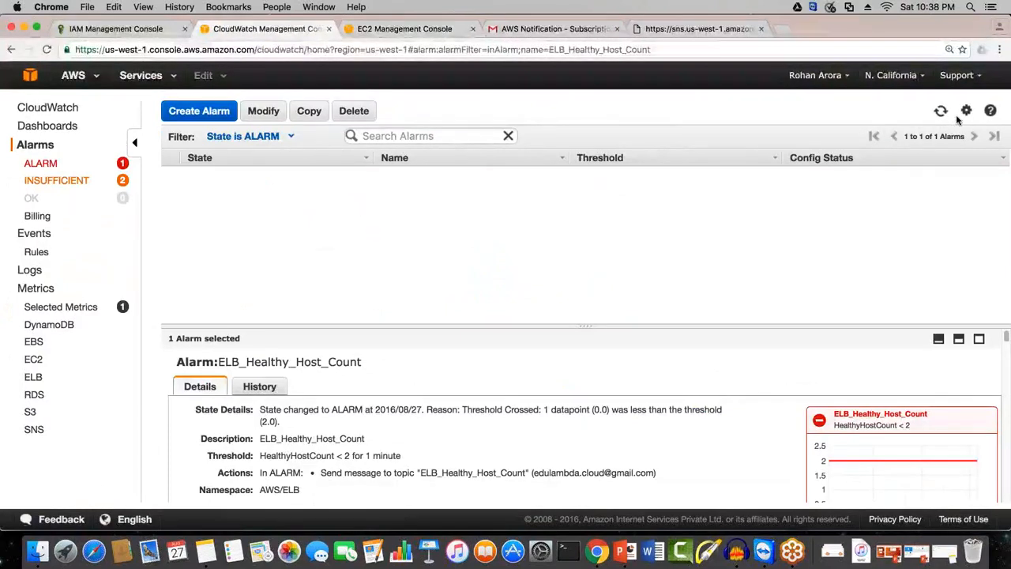
pyautogui.click(941, 111)
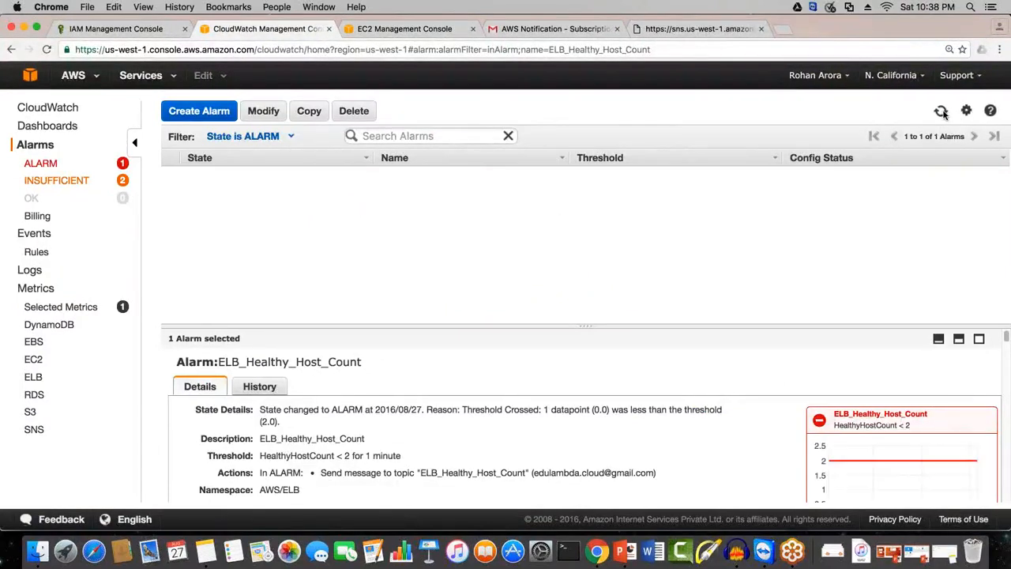
pyautogui.click(944, 113)
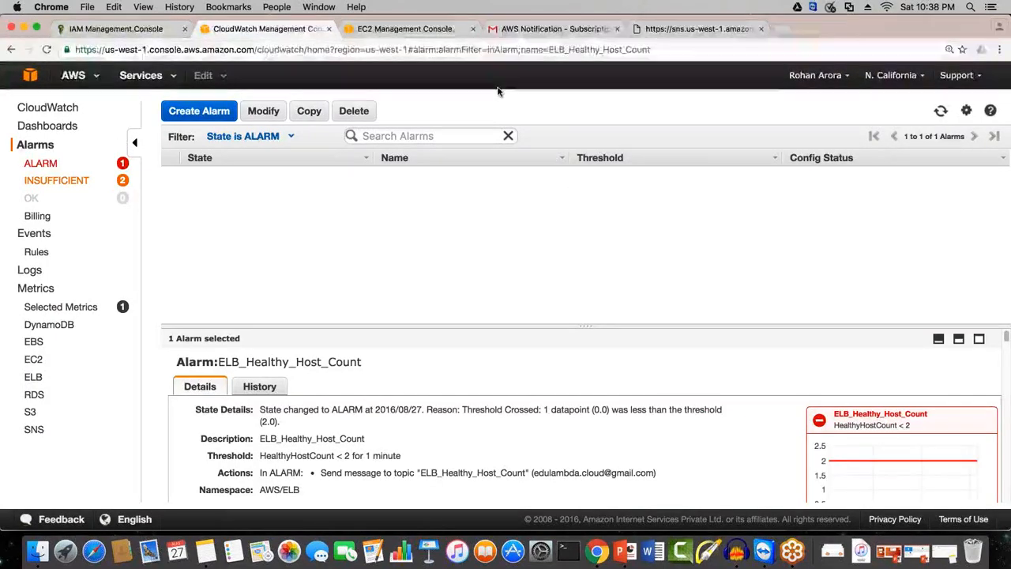
# Step: Switch to Gmail and look through the spam folder and inbox for the alarm's notification e-mail
pyautogui.click(553, 29)
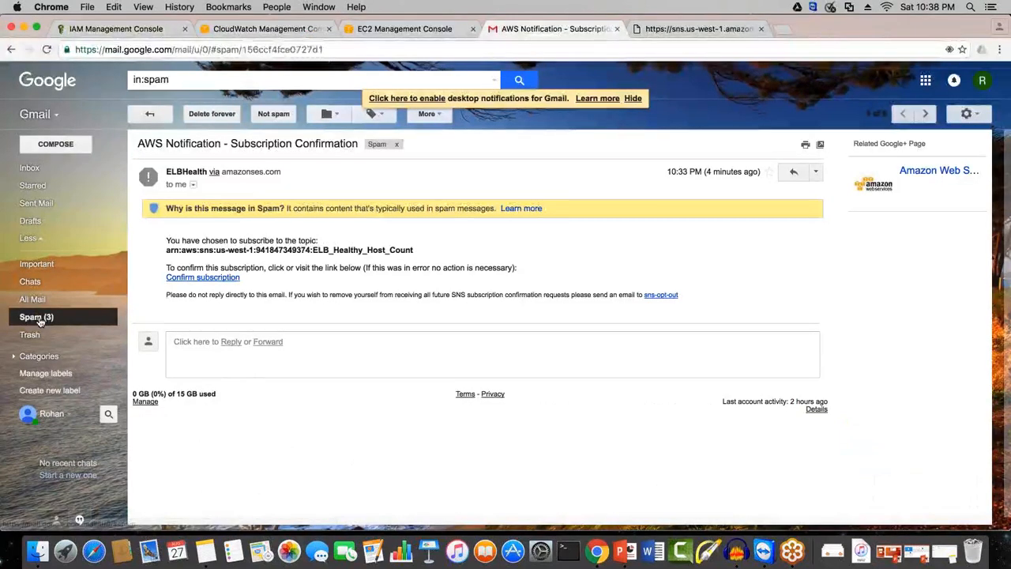
pyautogui.click(39, 319)
pyautogui.click(30, 167)
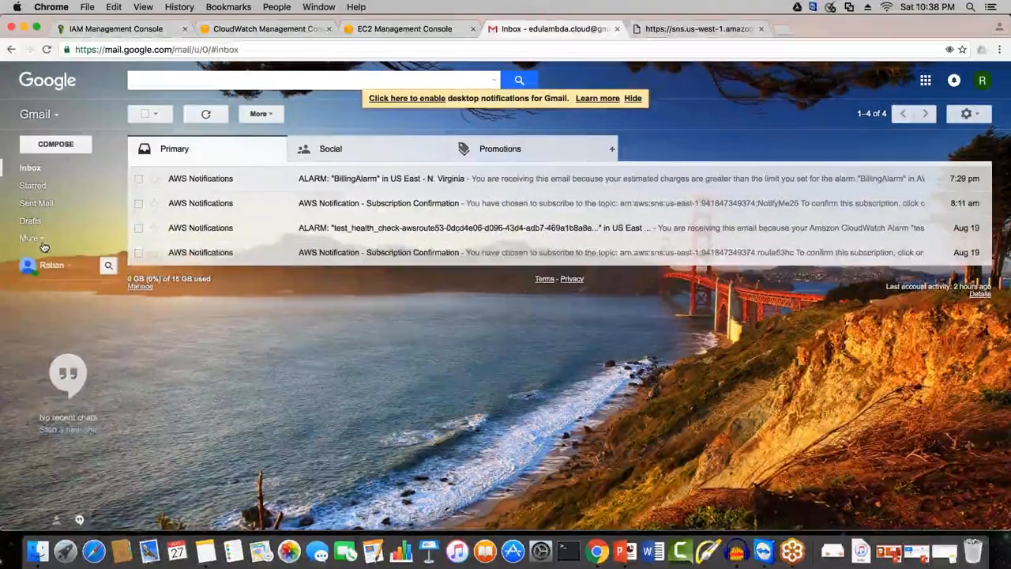
pyautogui.click(43, 244)
pyautogui.click(37, 316)
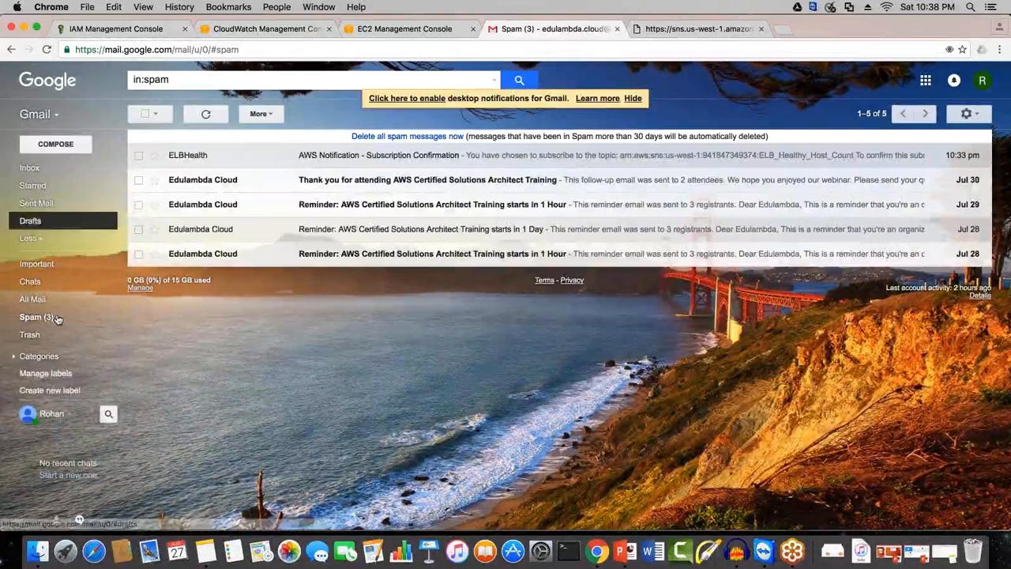
pyautogui.click(32, 168)
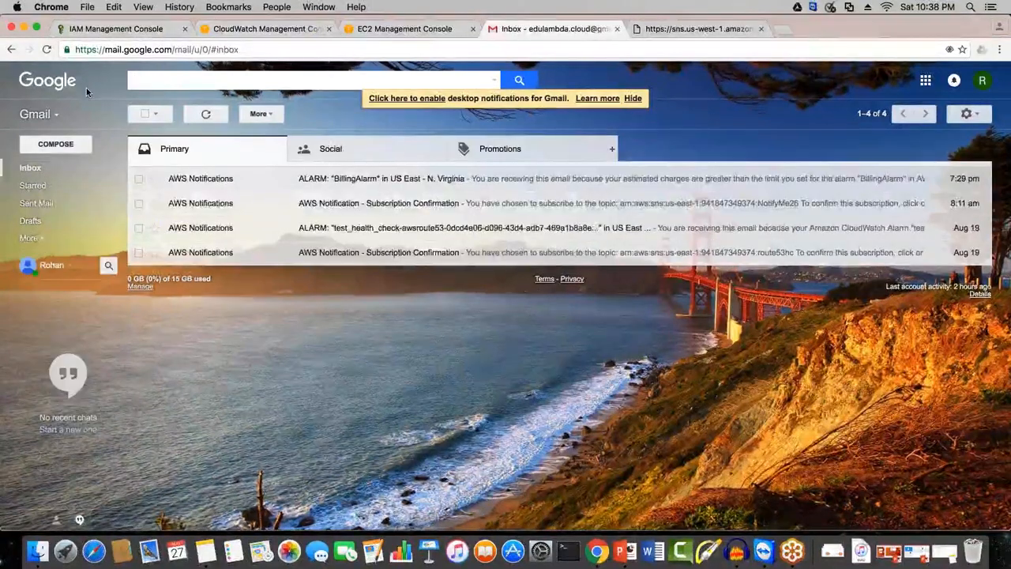
# Step: Go back to CloudWatch and refresh the alarm list repeatedly to check for a state change of ELB_Healthy_Host_Count
pyautogui.click(387, 31)
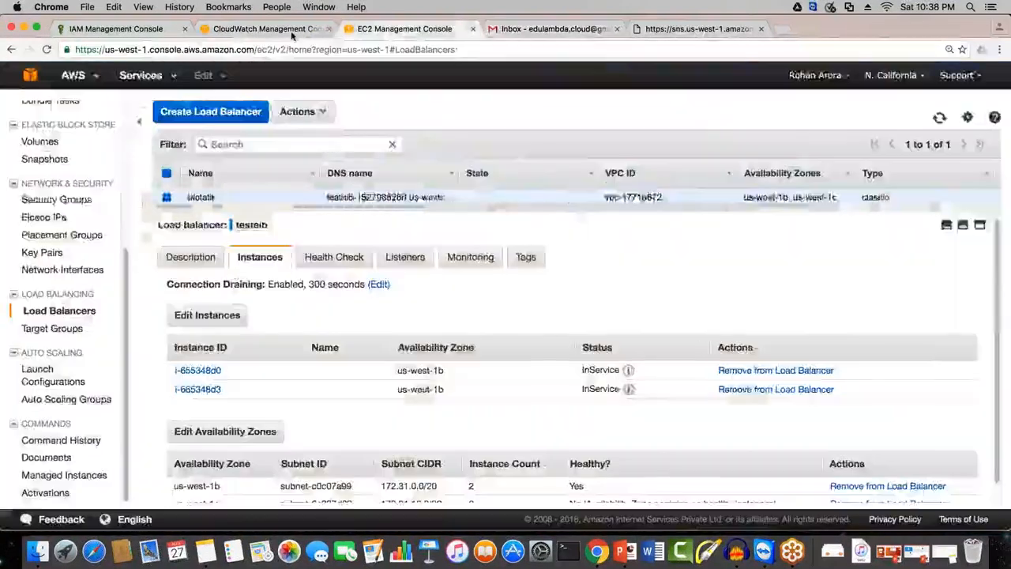
pyautogui.click(287, 33)
pyautogui.click(941, 112)
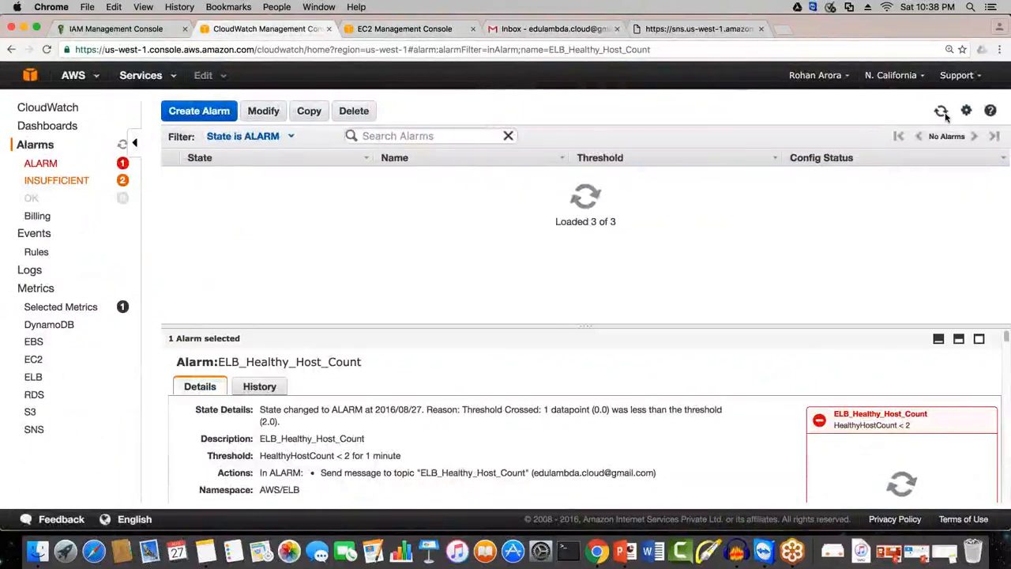
pyautogui.click(942, 112)
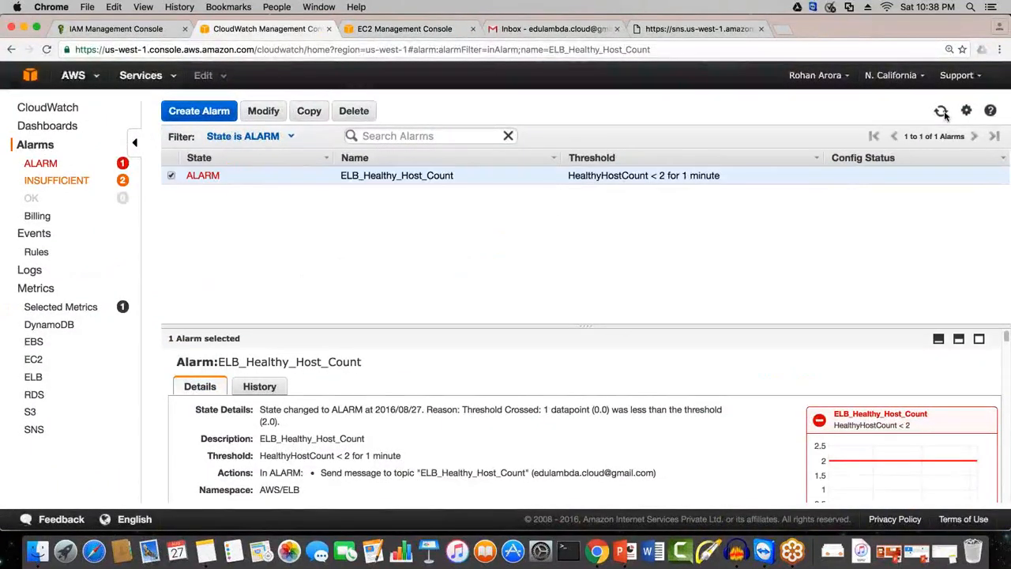
pyautogui.click(941, 111)
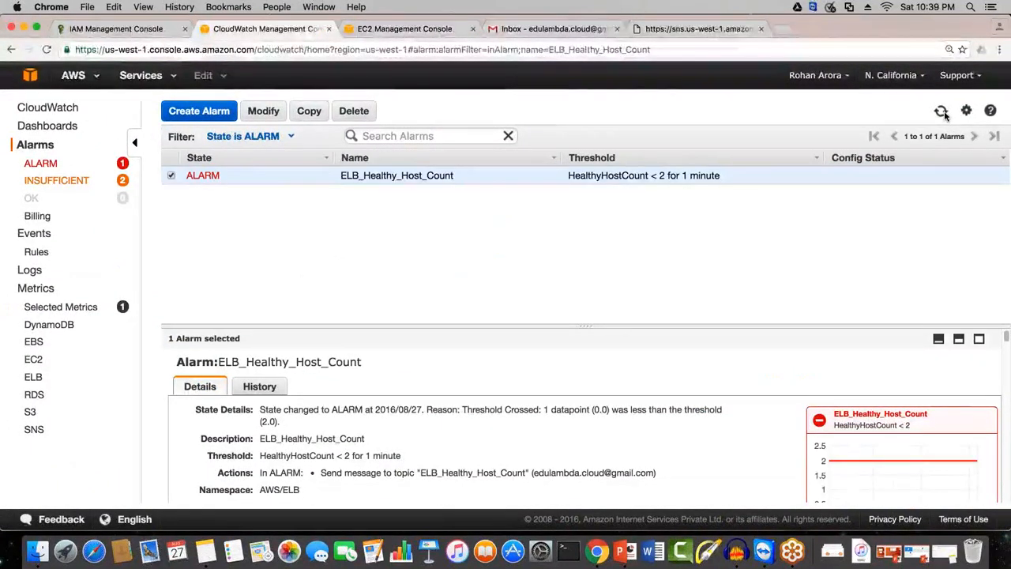
pyautogui.click(942, 111)
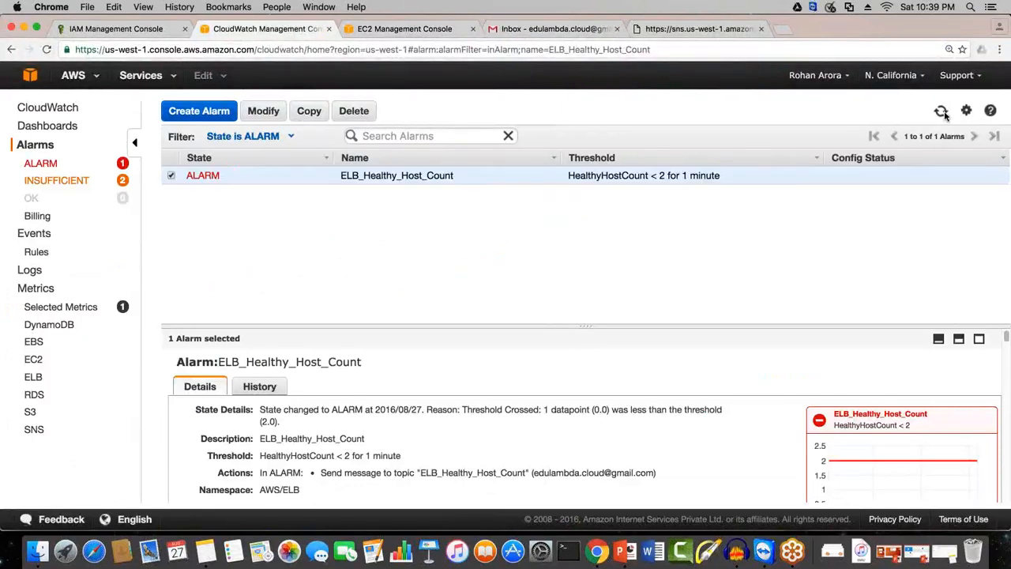
pyautogui.click(942, 111)
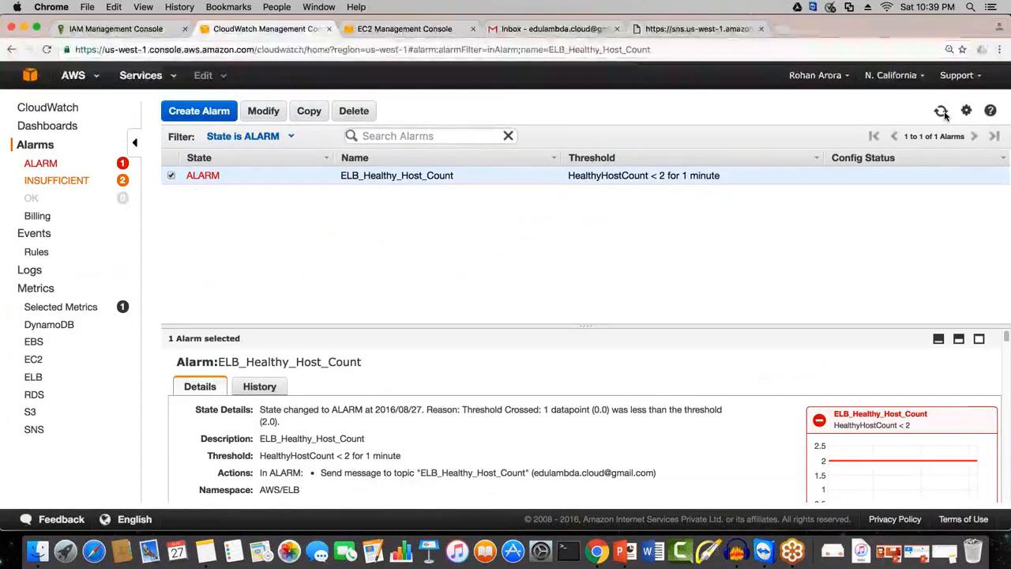
pyautogui.click(941, 111)
pyautogui.click(941, 112)
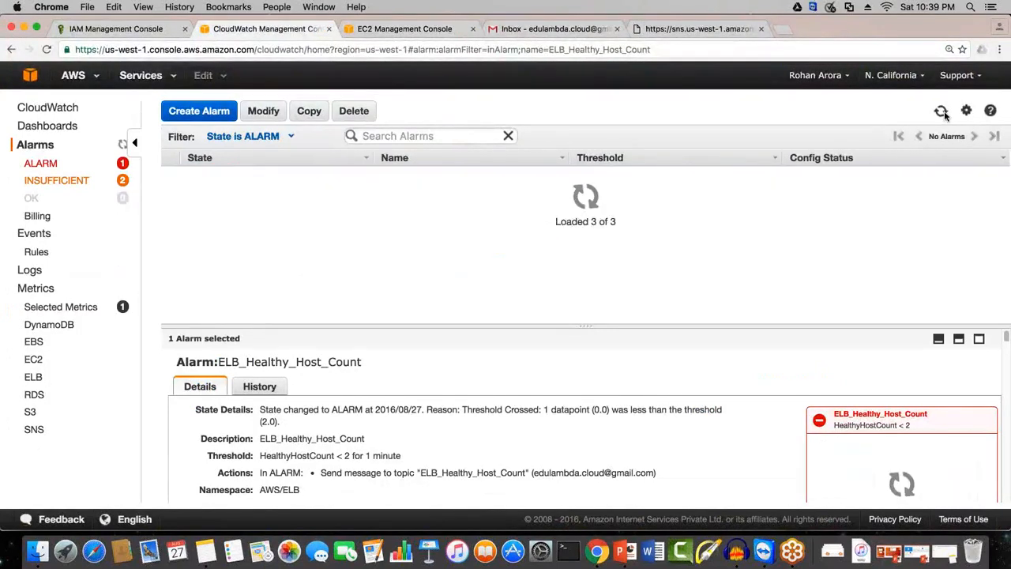
pyautogui.click(941, 112)
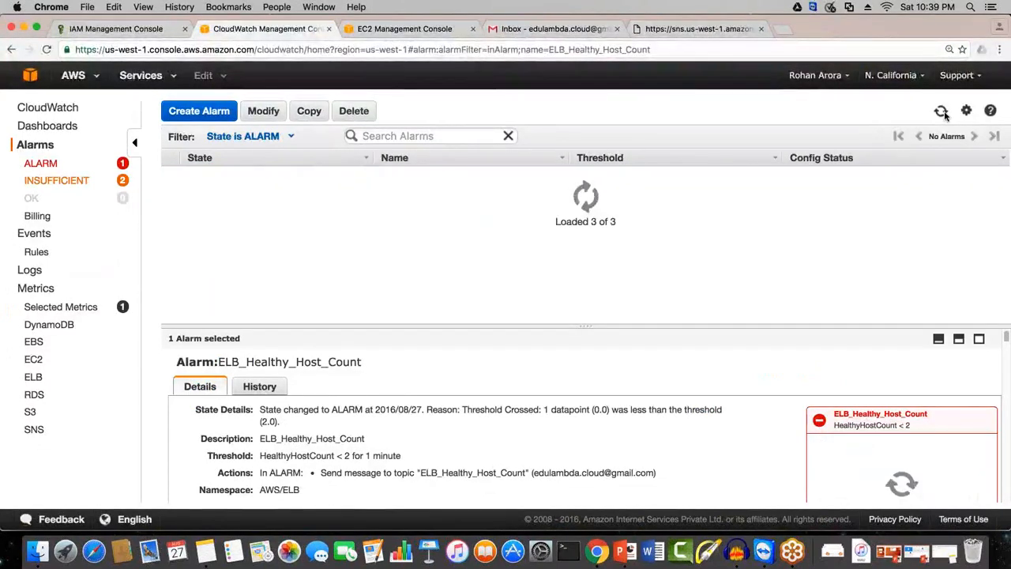
pyautogui.click(942, 111)
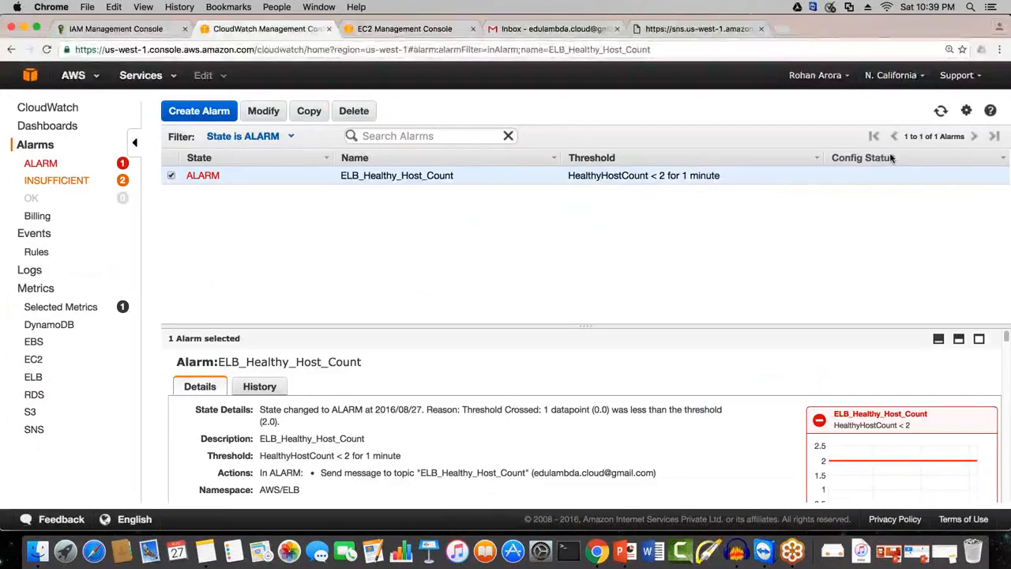
pyautogui.click(940, 111)
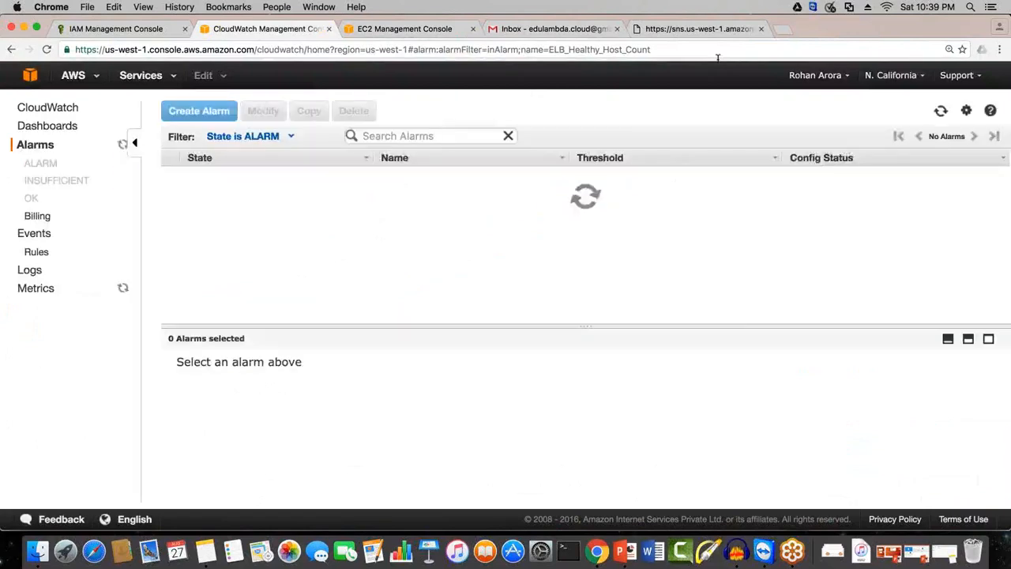
# Step: Keep refreshing the State is ALARM list to check the current state of ELB_Healthy_Host_Count
pyautogui.click(940, 111)
pyautogui.click(940, 112)
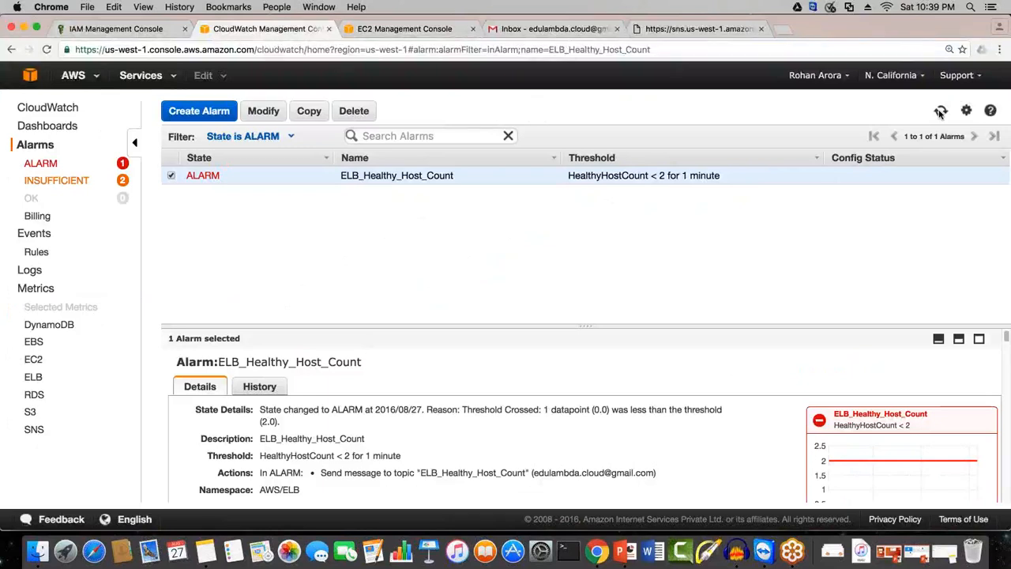
pyautogui.click(939, 111)
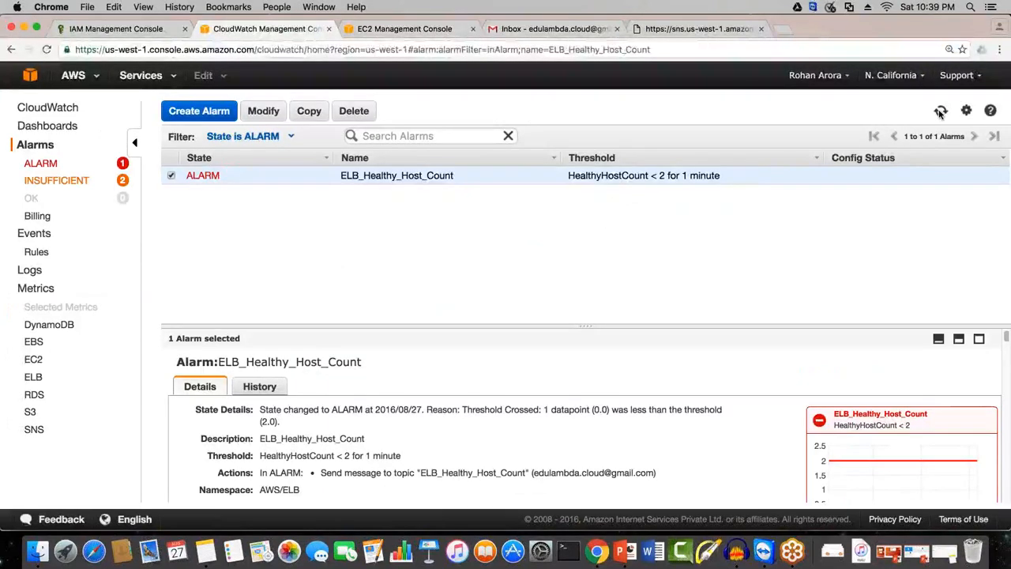
pyautogui.click(940, 111)
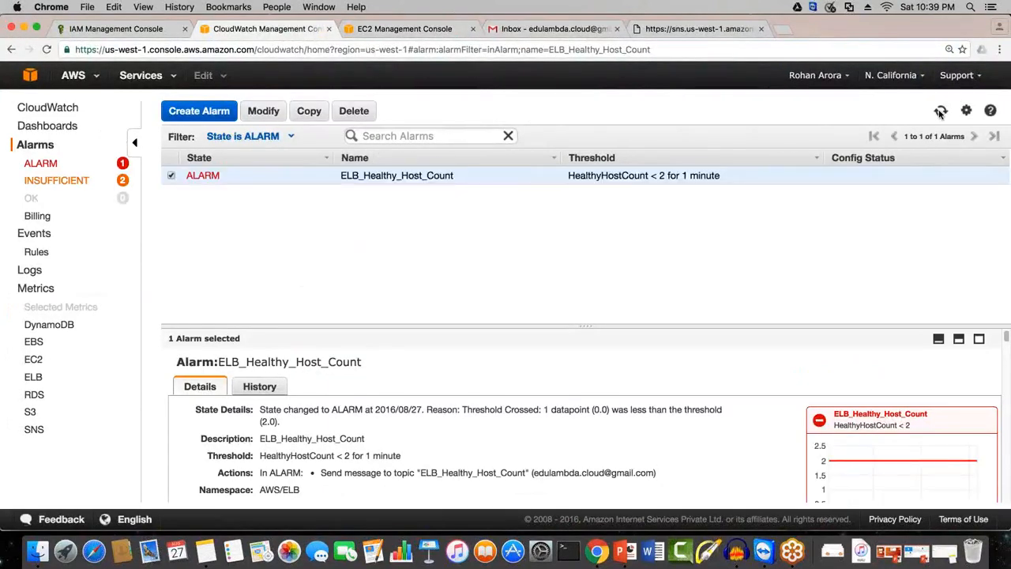
# Step: Switch to the EC2 console, refresh testelb's registered instances and view the load balancer's description
pyautogui.click(409, 30)
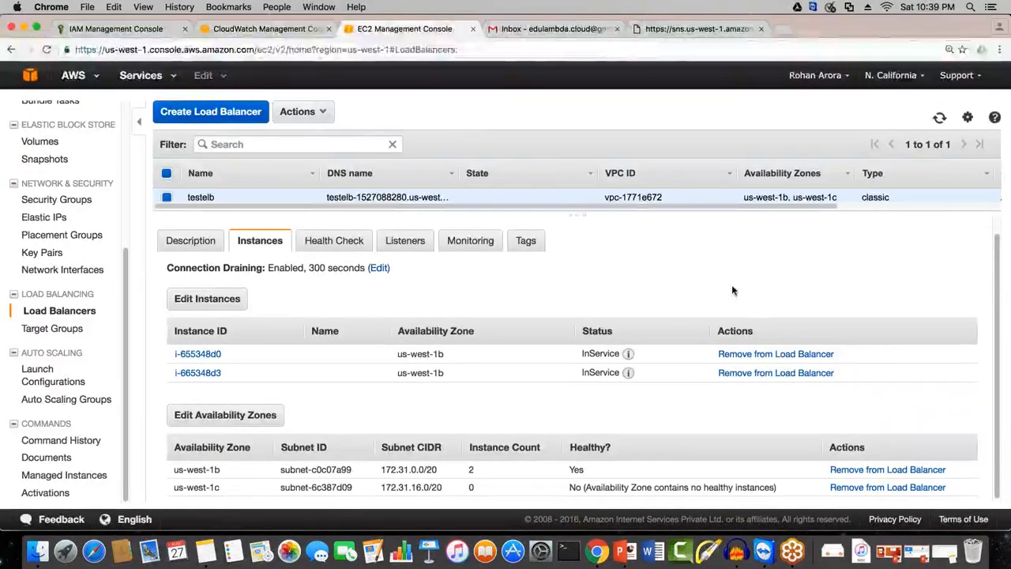
pyautogui.click(930, 125)
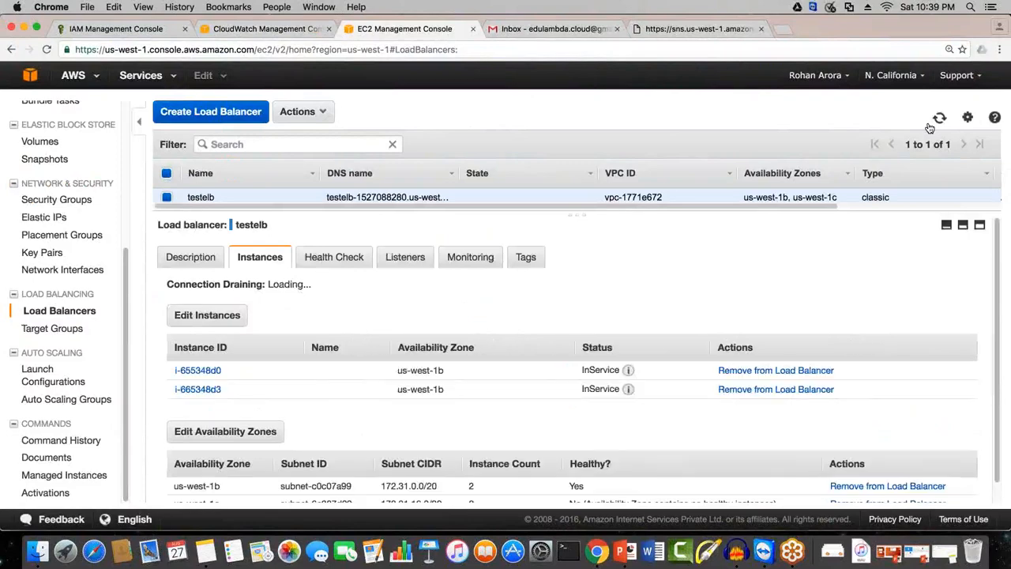
pyautogui.click(930, 126)
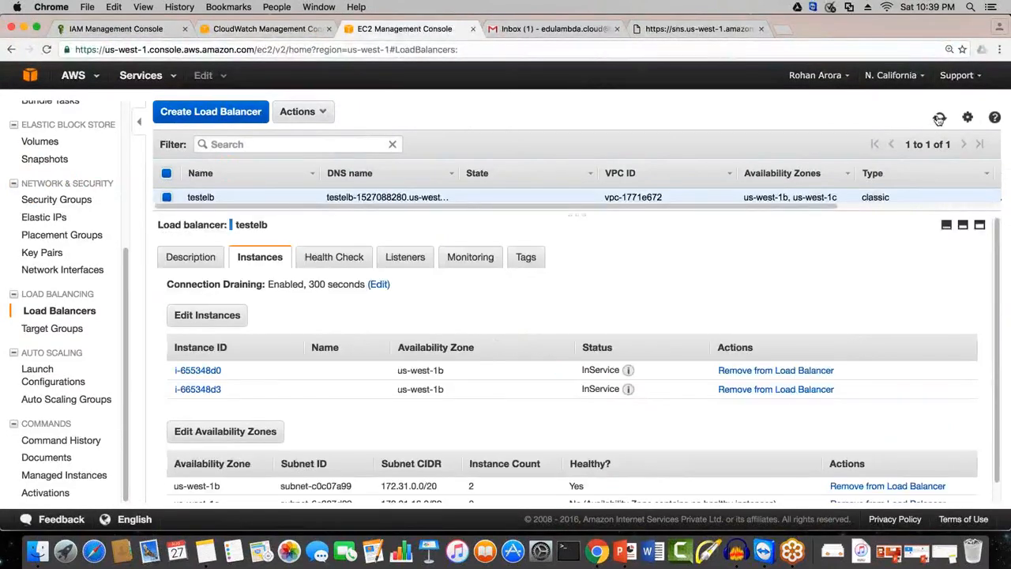
pyautogui.click(191, 257)
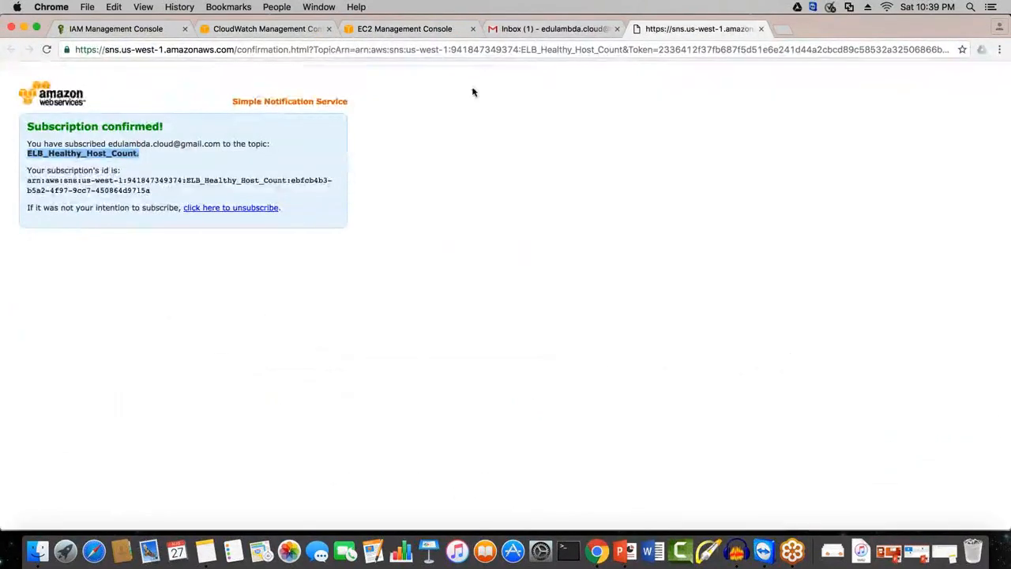
# Step: Open the ELB_Healthy_Host_Count alarm e-mail in the Gmail inbox and highlight its state change value
pyautogui.click(553, 28)
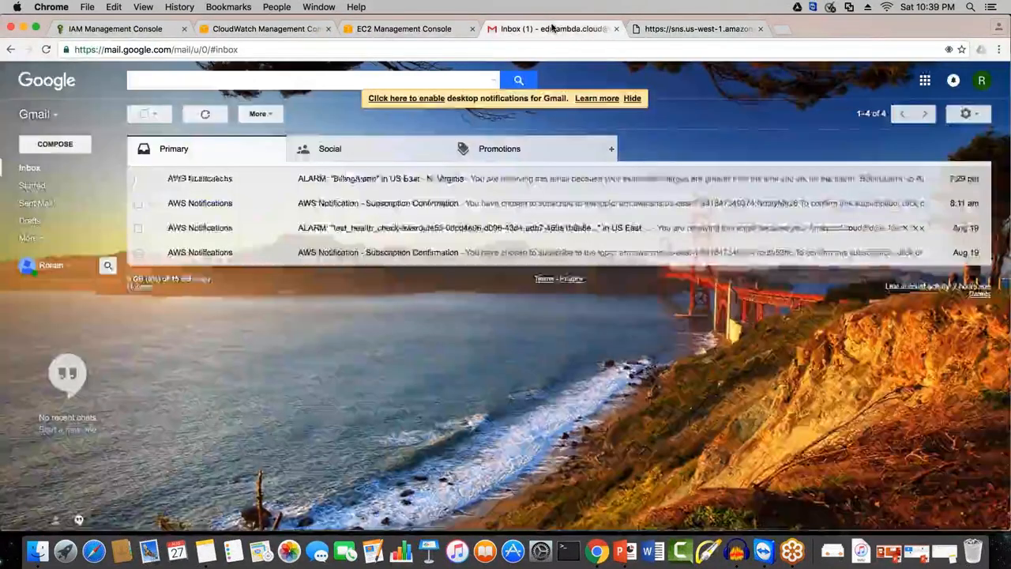
pyautogui.click(401, 187)
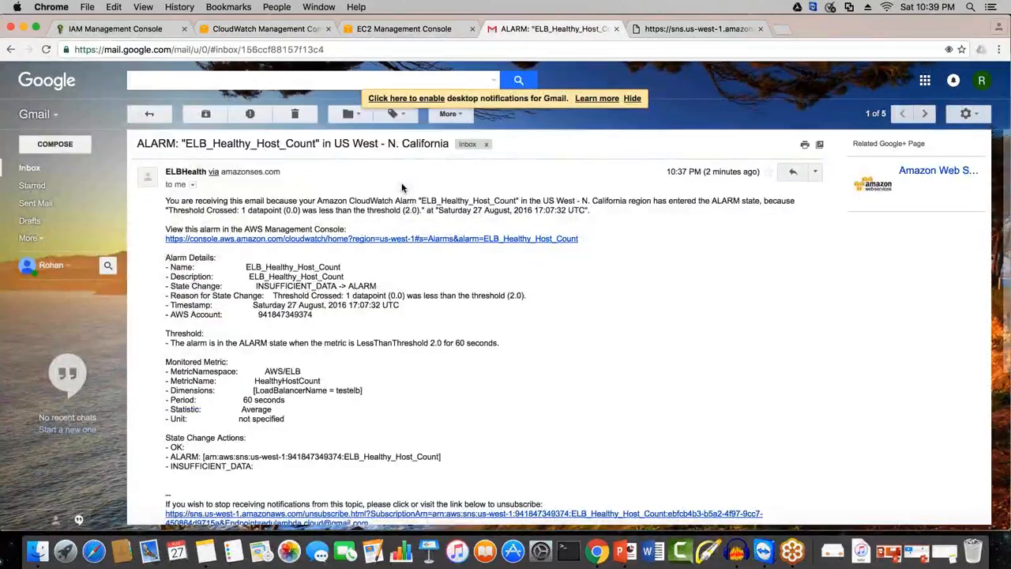
pyautogui.moveTo(319, 287); pyautogui.dragTo(260, 289)
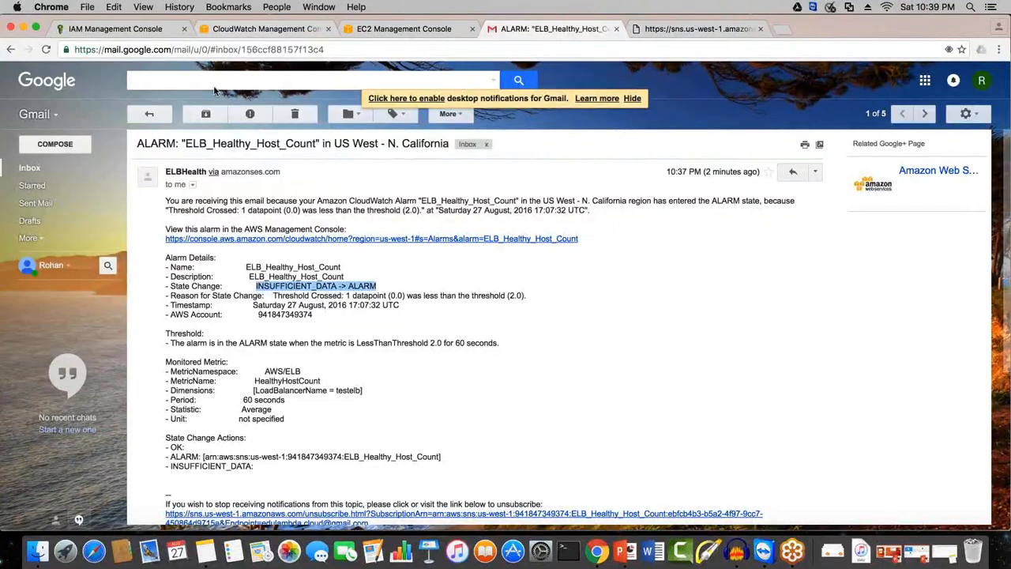
# Step: Return to CloudWatch and refresh the alarms to compare their state with the notification e-mail
pyautogui.click(264, 29)
pyautogui.click(940, 111)
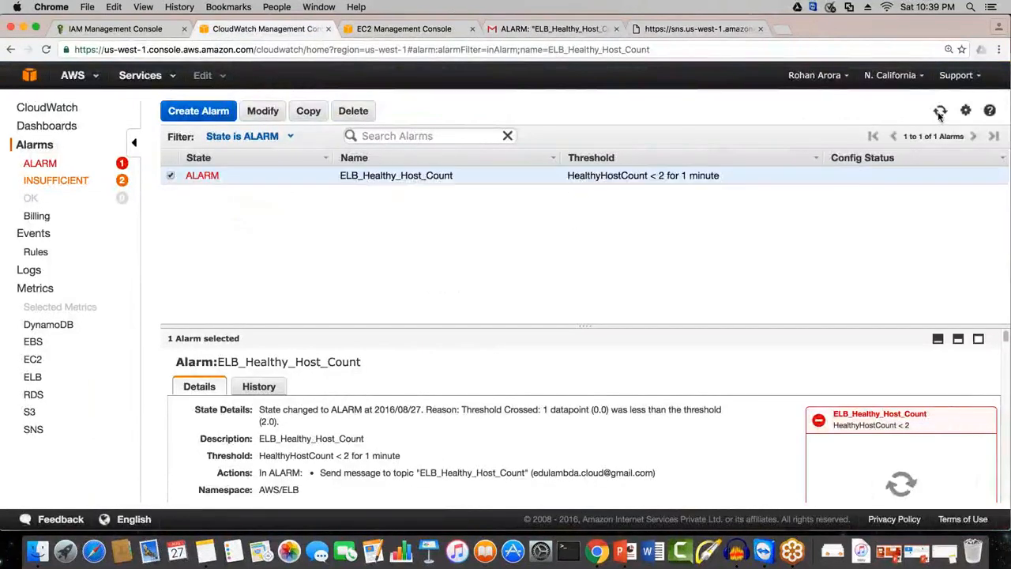
pyautogui.click(940, 110)
pyautogui.click(940, 110)
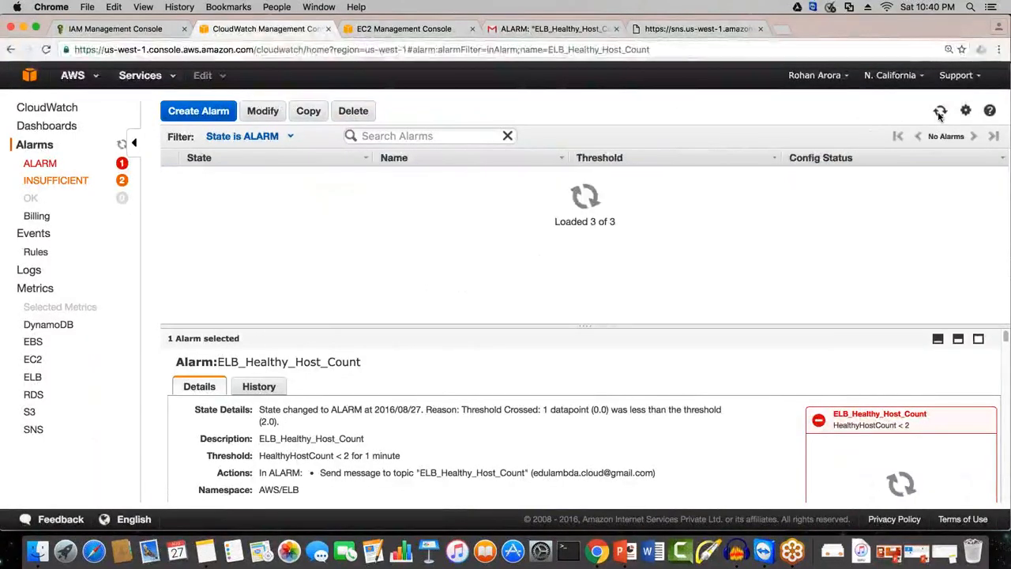
pyautogui.click(940, 110)
pyautogui.click(940, 111)
# Step: Look through the INSUFFICIENT, ALARM and OK alarm lists and the dashboards, ending on the alarms in ALARM state
pyautogui.click(67, 180)
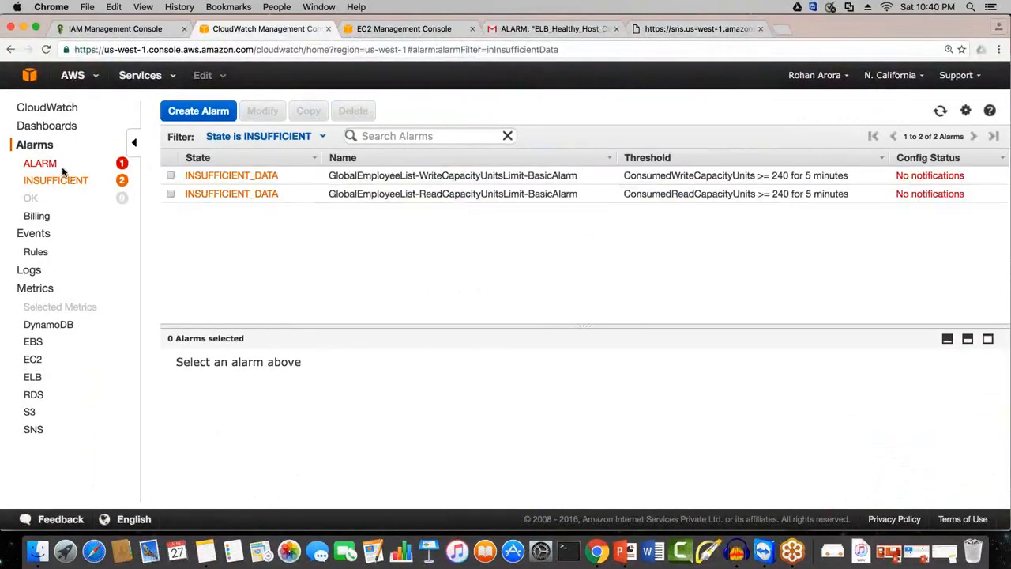
pyautogui.click(41, 164)
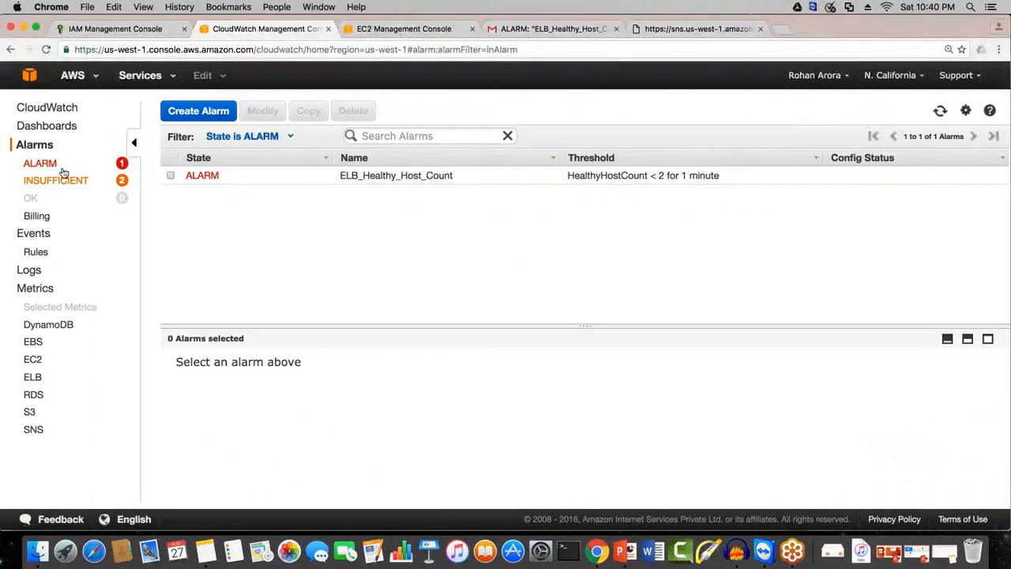
pyautogui.click(31, 198)
pyautogui.click(64, 128)
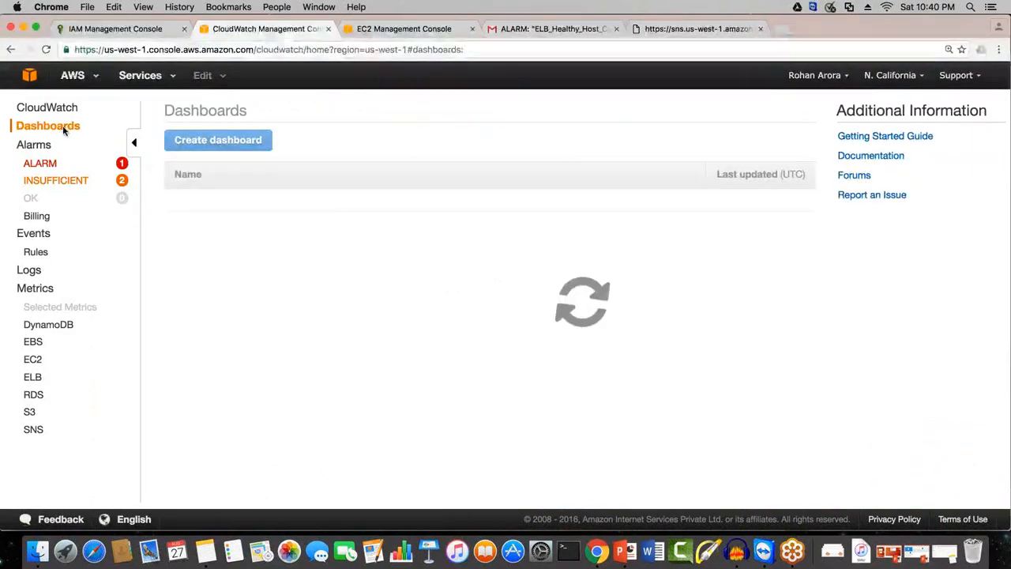
pyautogui.click(63, 163)
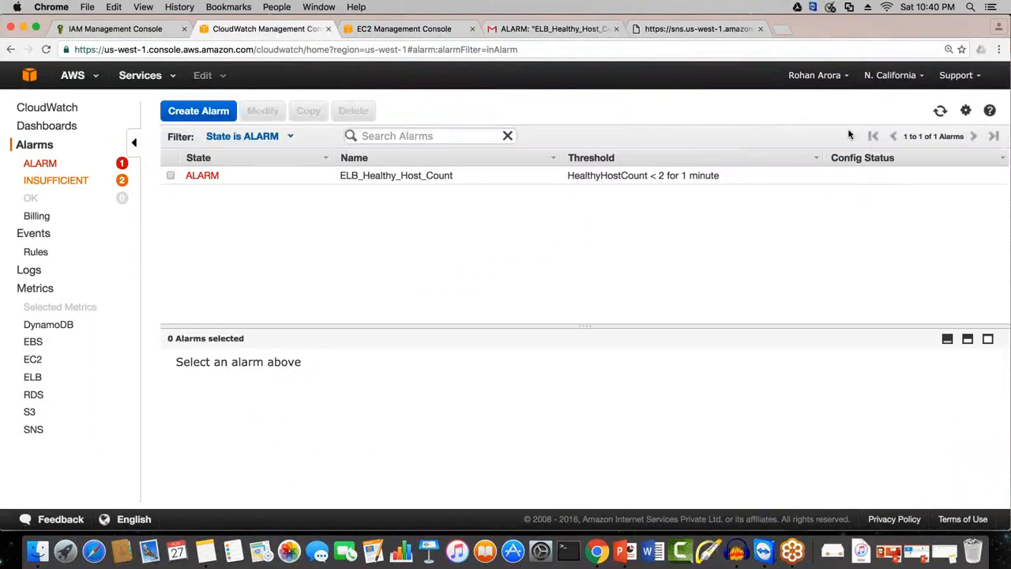
# Step: Refresh the ALARM list, show the details of ELB_Healthy_Host_Count and reload them to check for a state change
pyautogui.click(941, 112)
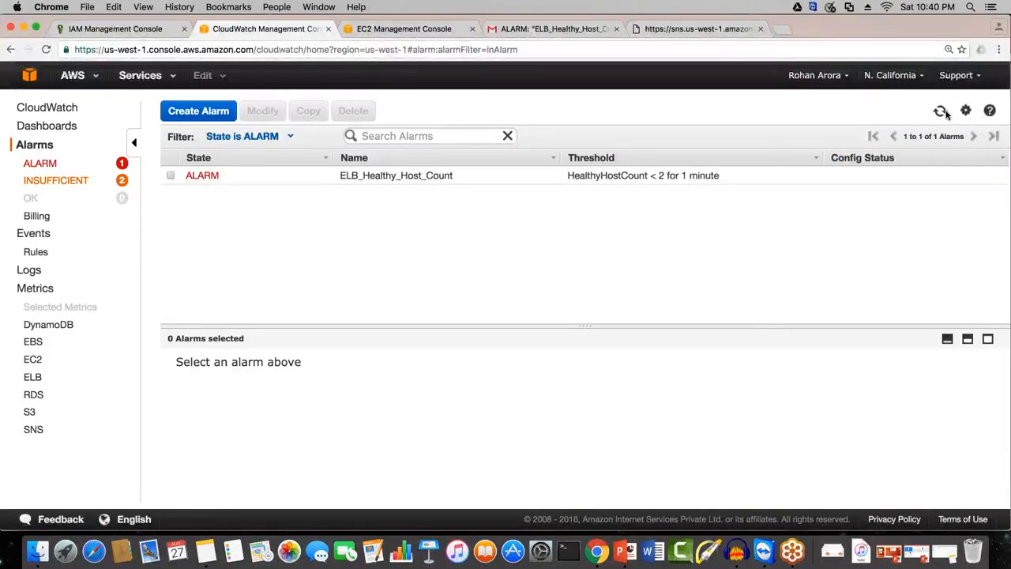
pyautogui.click(943, 112)
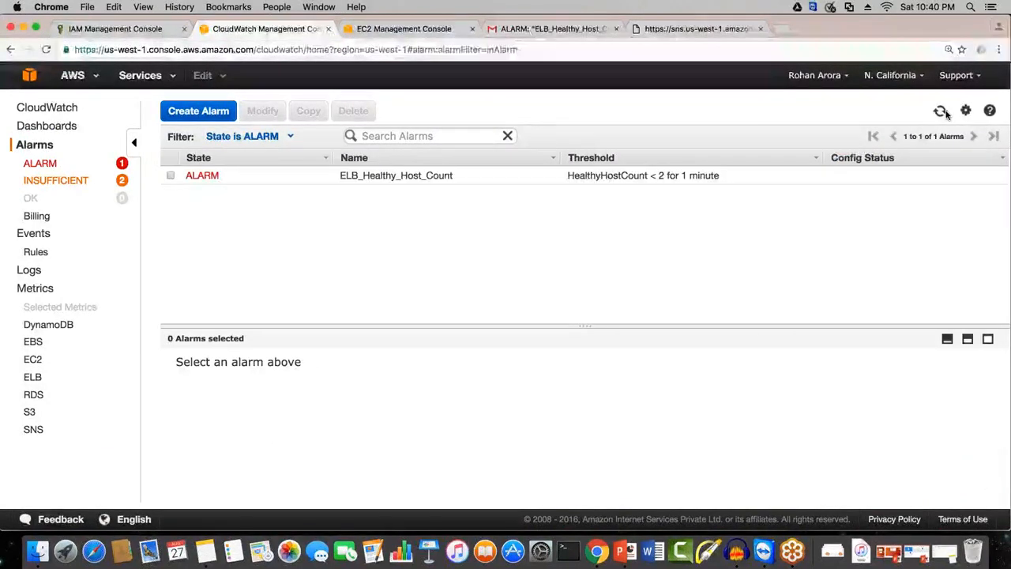
pyautogui.click(942, 111)
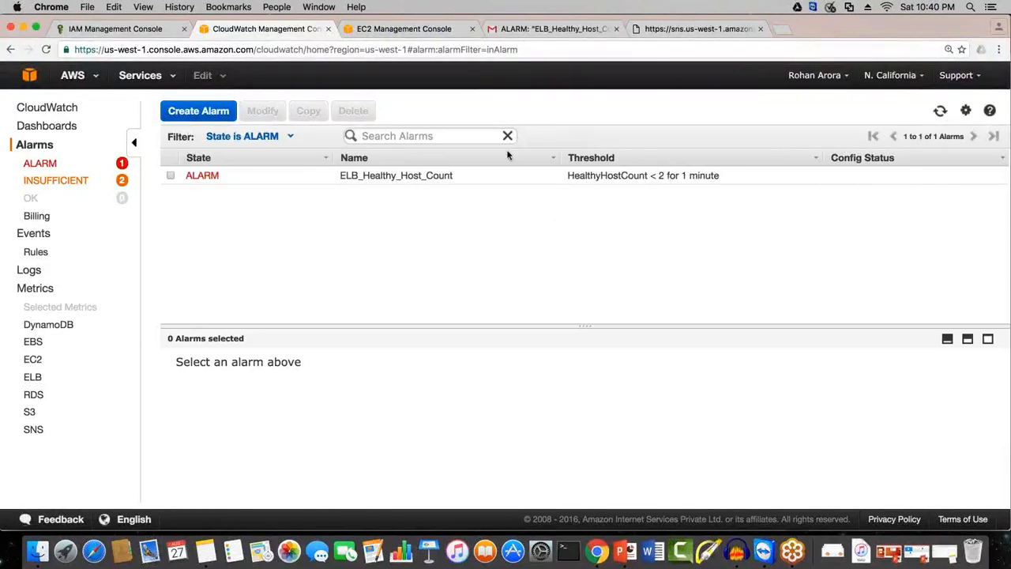
pyautogui.click(171, 176)
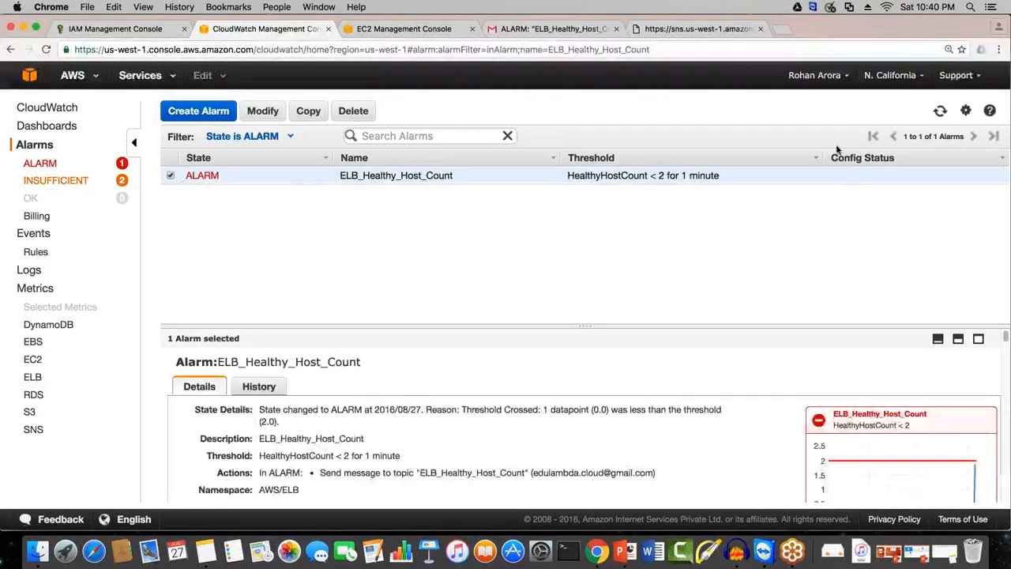
pyautogui.click(939, 112)
pyautogui.click(939, 112)
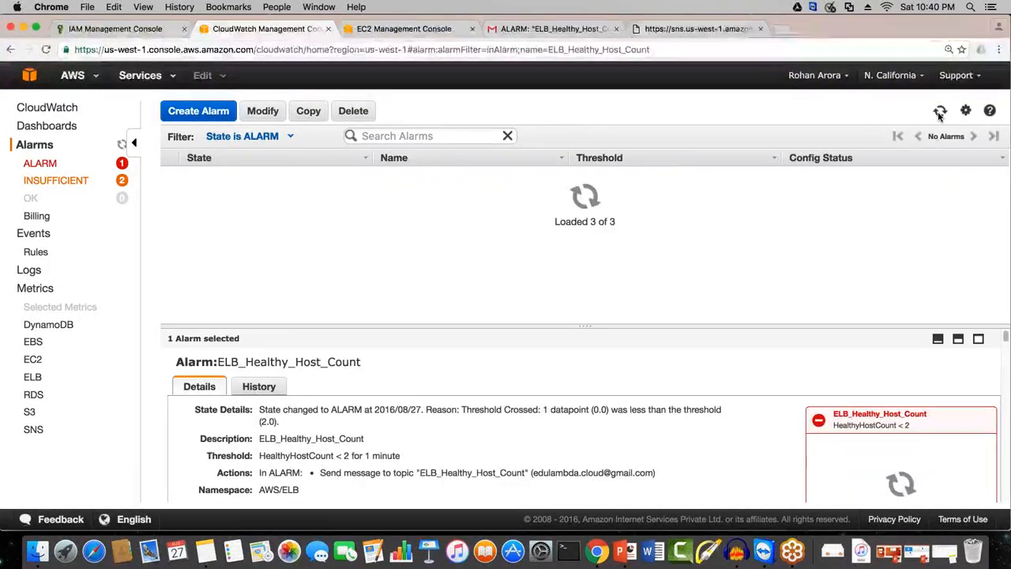
pyautogui.click(939, 112)
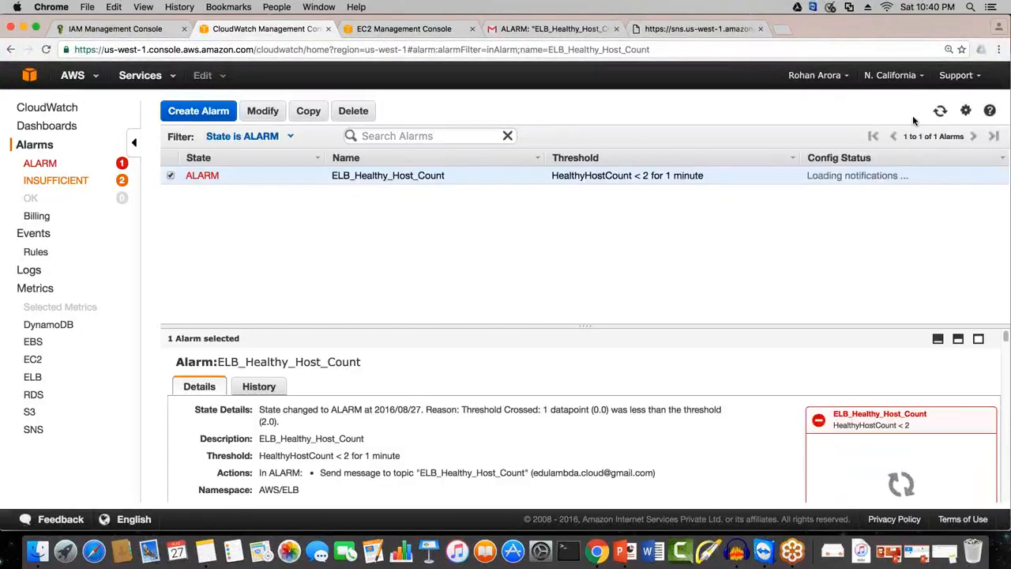
# Step: Check the alarms in OK state, then reopen the ELB_Healthy_Host_Count details from the refreshed ALARM list
pyautogui.click(85, 195)
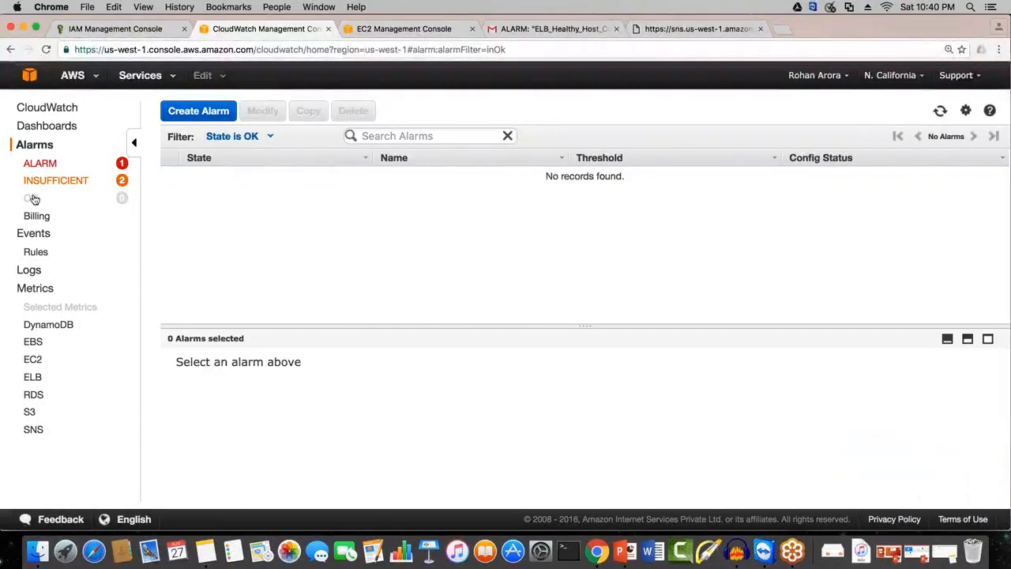
pyautogui.click(40, 163)
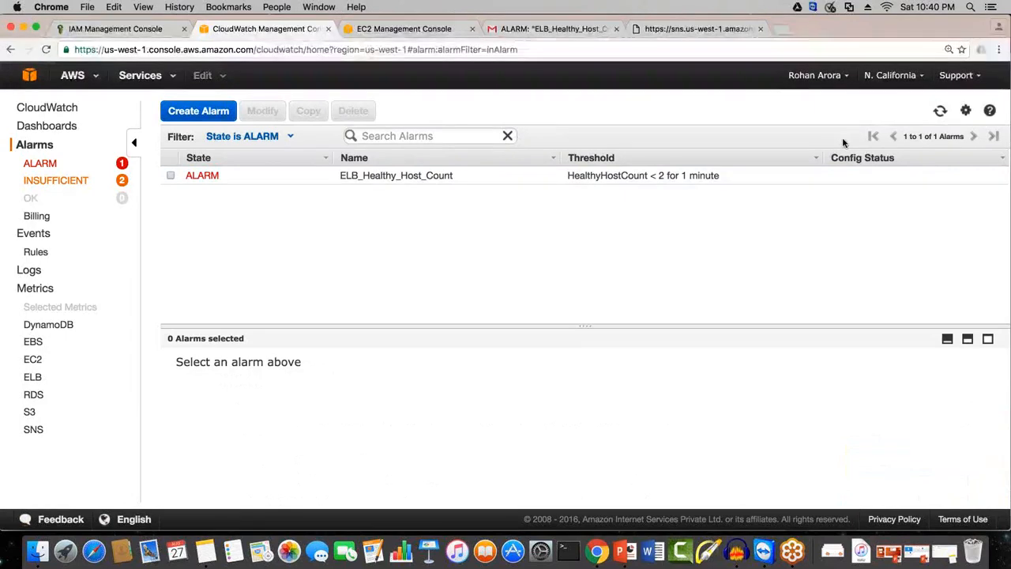
pyautogui.click(939, 112)
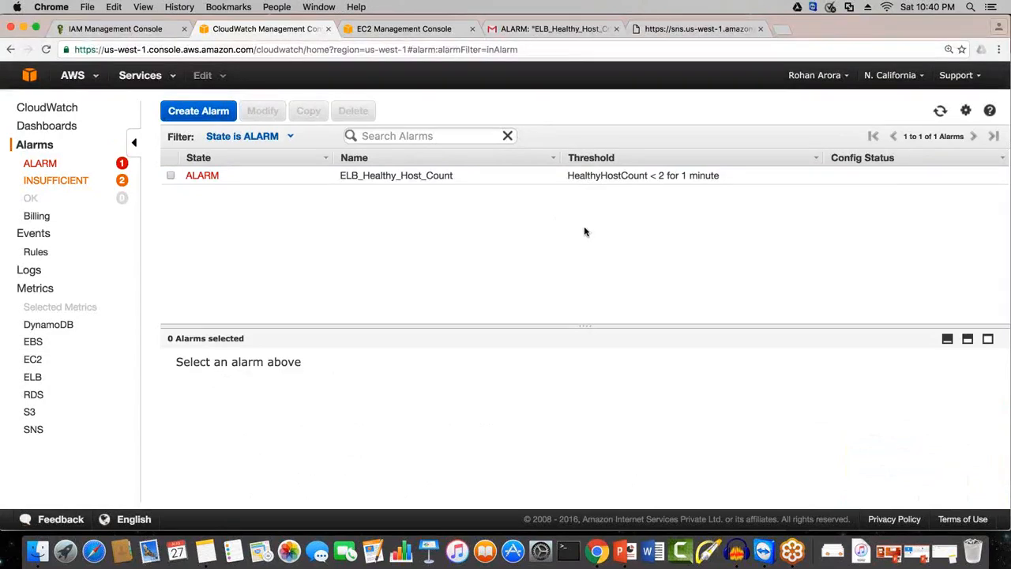
pyautogui.moveTo(455, 177); pyautogui.dragTo(348, 180)
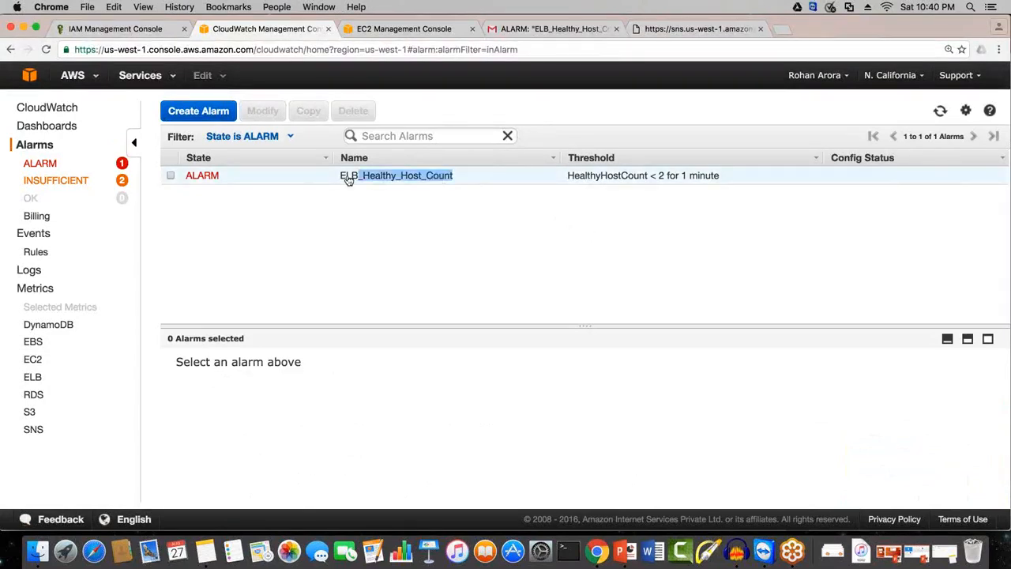
pyautogui.click(348, 179)
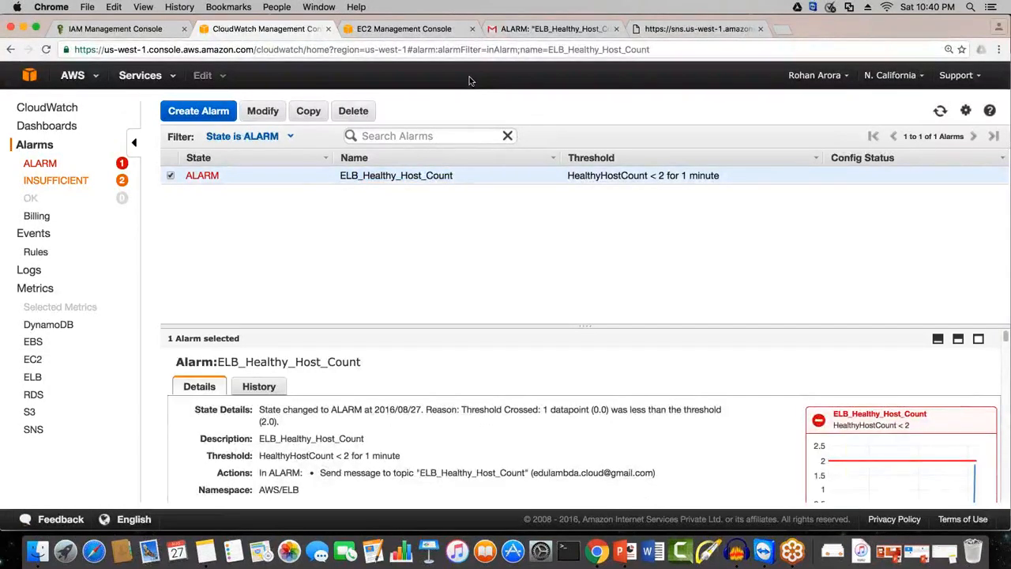
# Step: Check testelb's instance status in EC2, then read through the Gmail alarm notification and highlight the alarm name
pyautogui.click(423, 35)
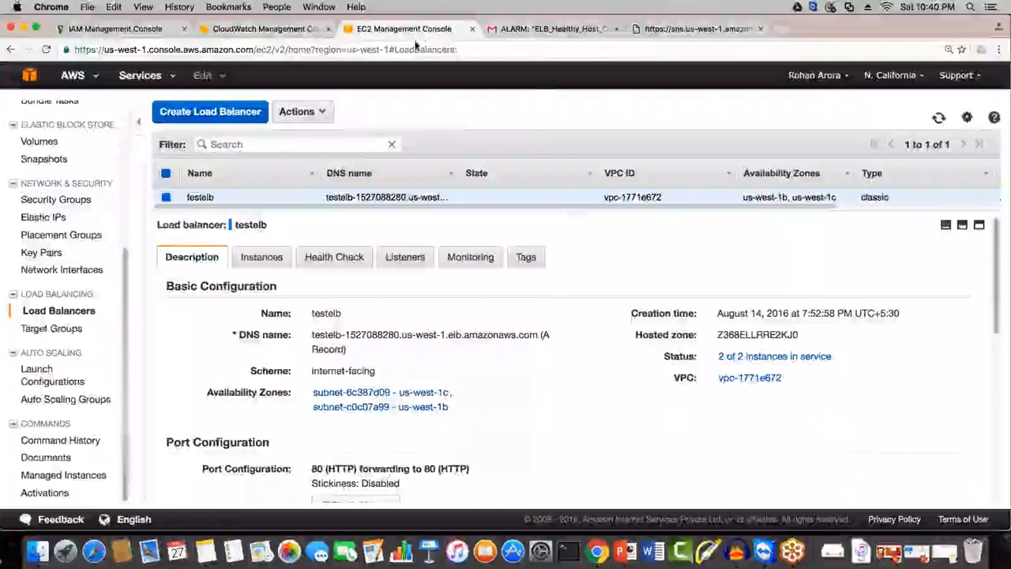
pyautogui.click(544, 31)
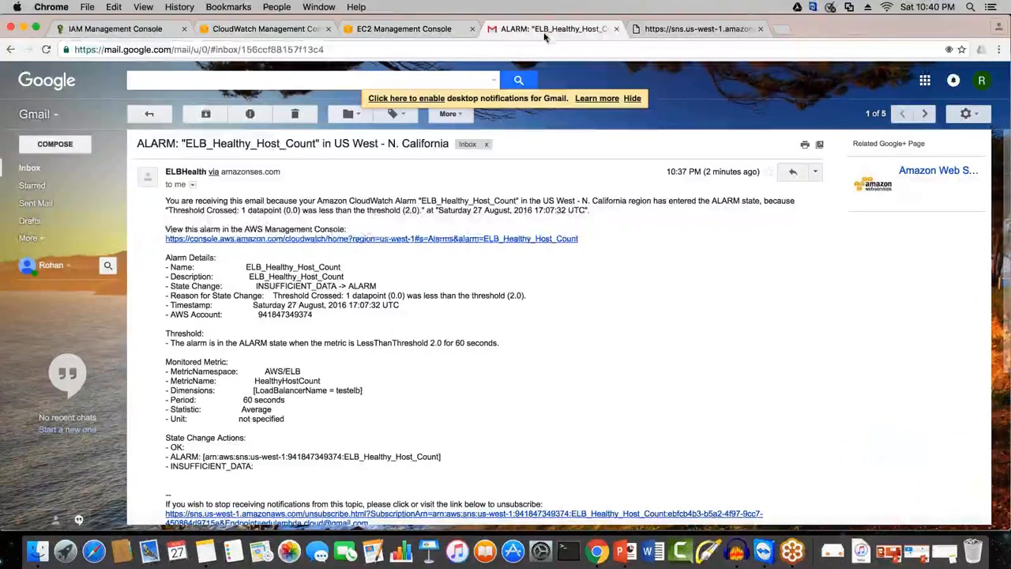
pyautogui.scroll(-2, 347, 358)
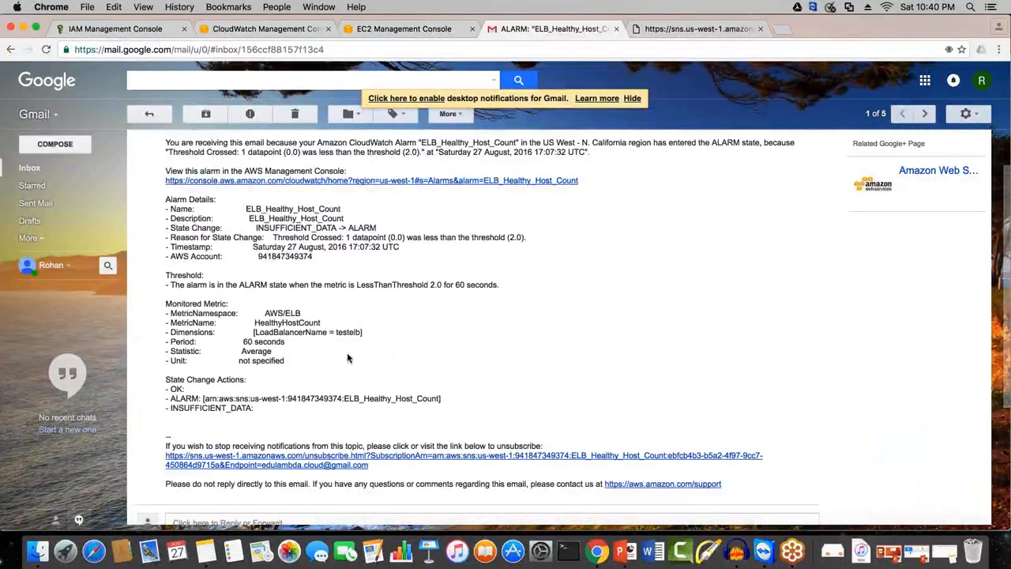
pyautogui.scroll(2, 347, 356)
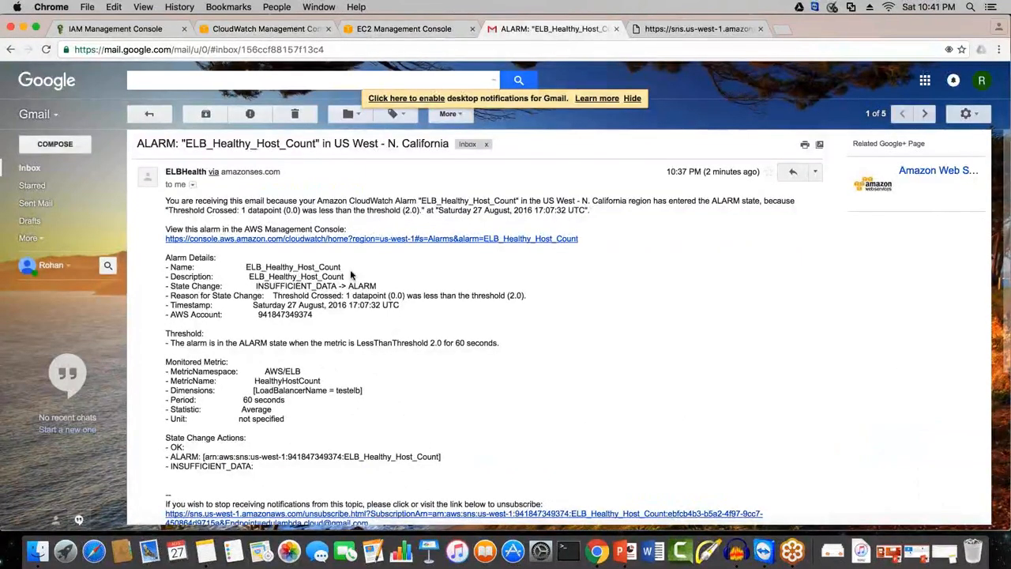
pyautogui.moveTo(353, 269); pyautogui.dragTo(249, 269)
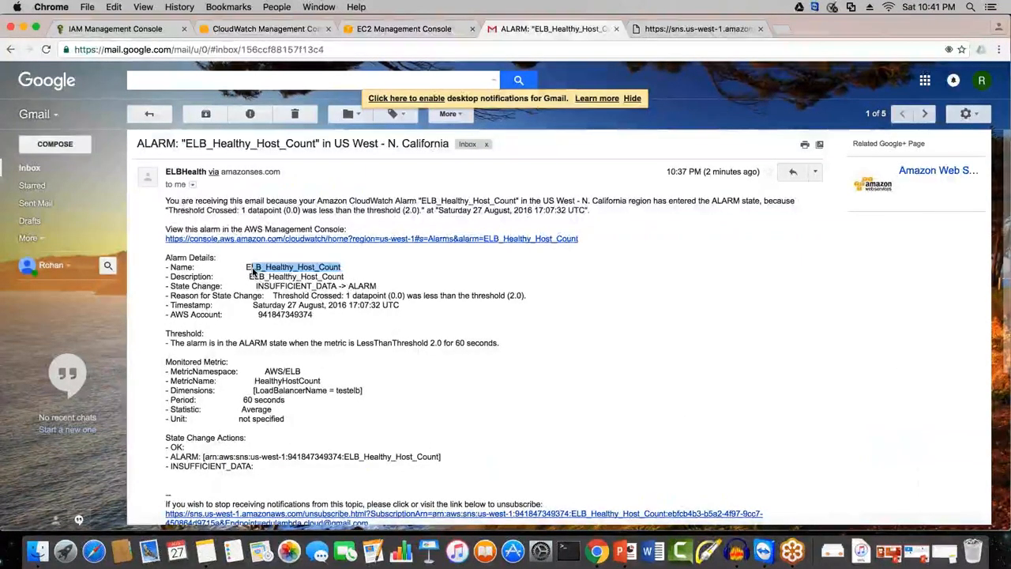
# Step: Glance at testelb's description in EC2, then go back to CloudWatch and refresh the ELB_Healthy_Host_Count alarm
pyautogui.click(394, 28)
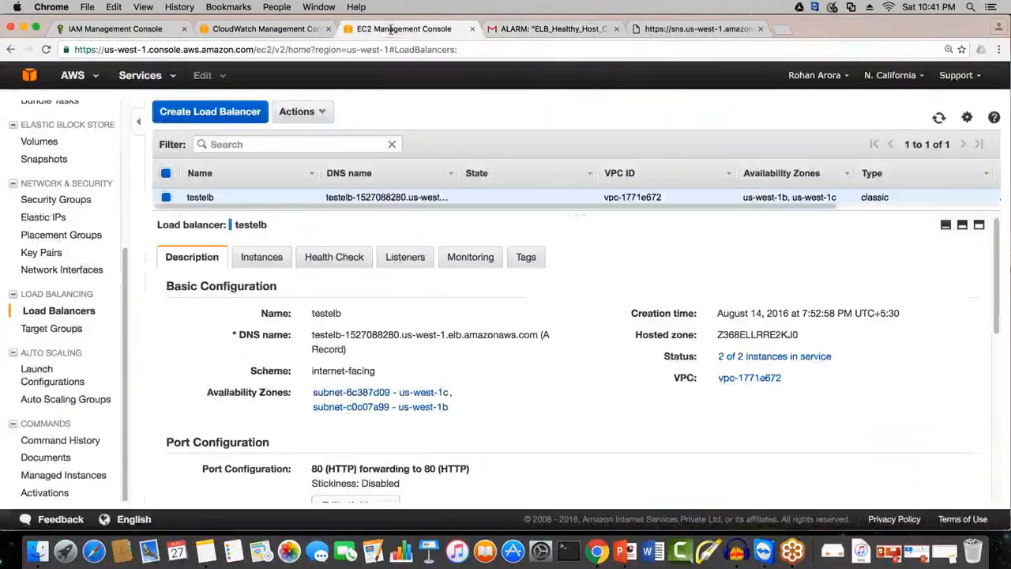
pyautogui.click(258, 29)
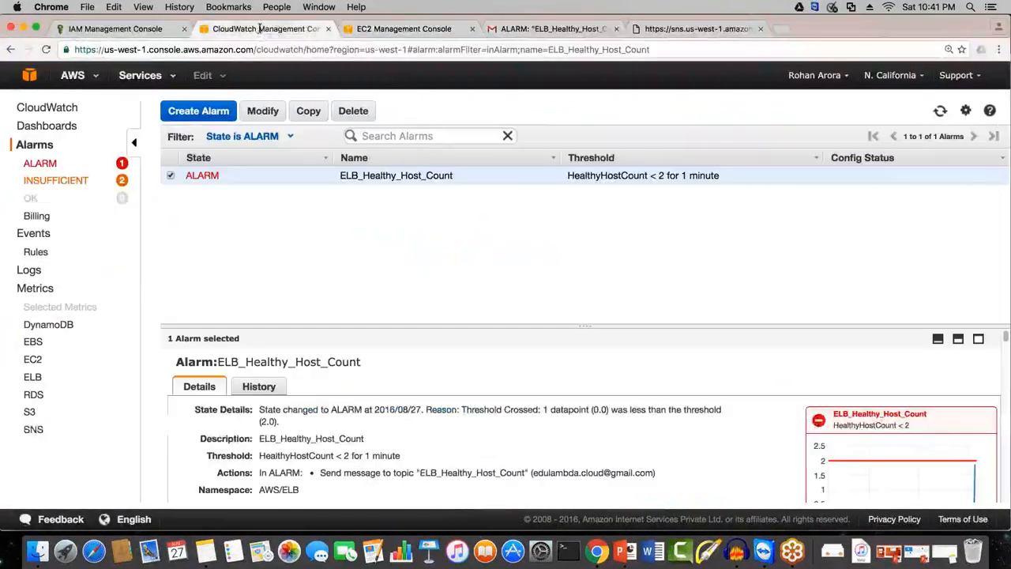
pyautogui.click(940, 112)
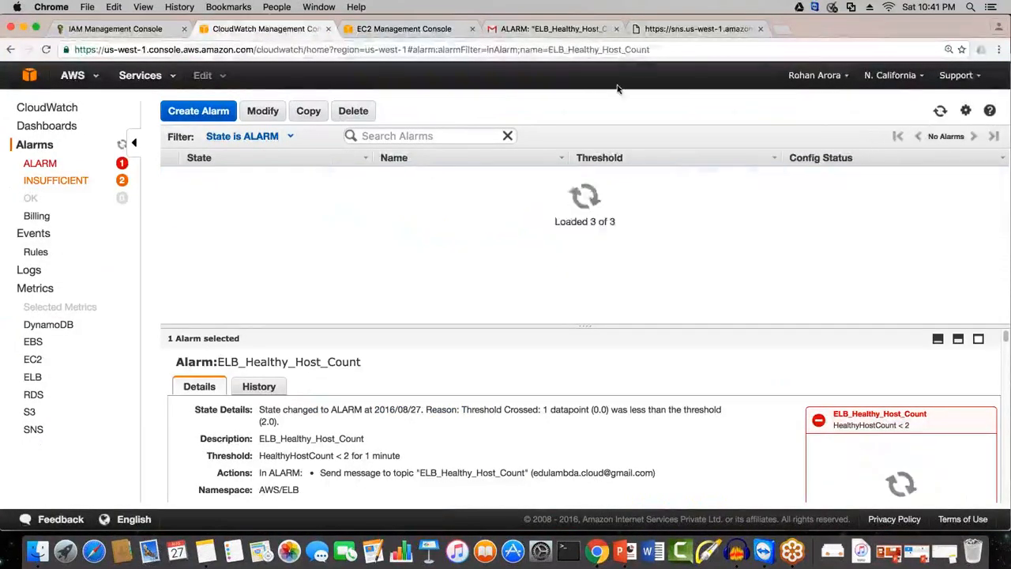
# Step: Glance through testelb in EC2 and the Gmail alarm message, then refresh the CloudWatch alarms and list those in OK state
pyautogui.click(418, 30)
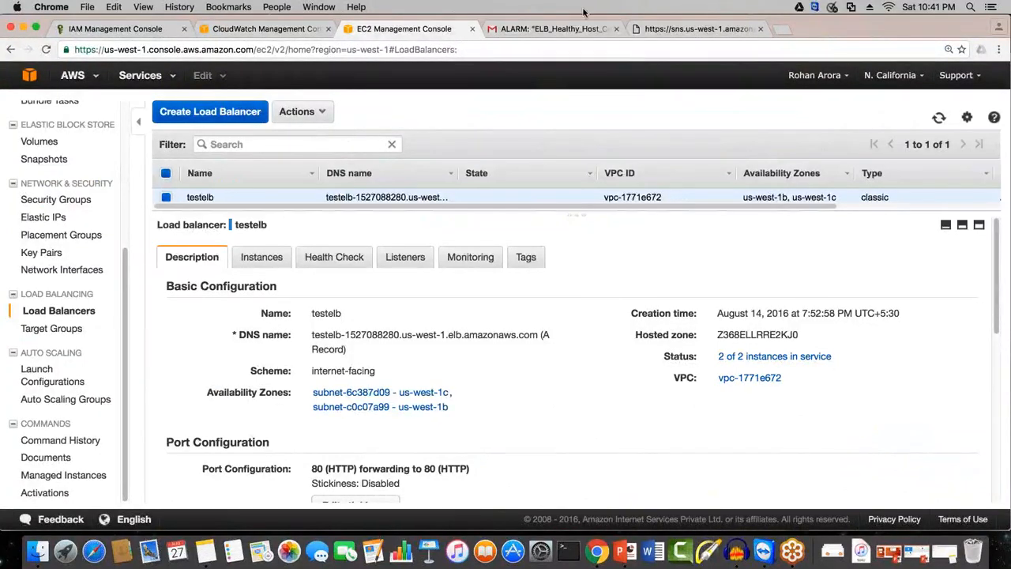
pyautogui.click(557, 28)
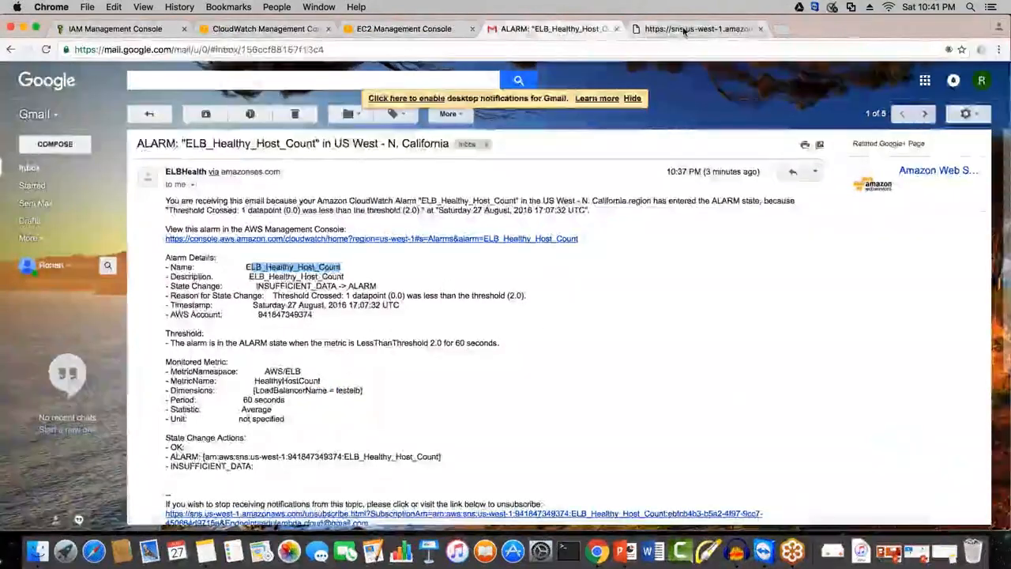
pyautogui.click(684, 29)
pyautogui.click(384, 30)
pyautogui.click(268, 28)
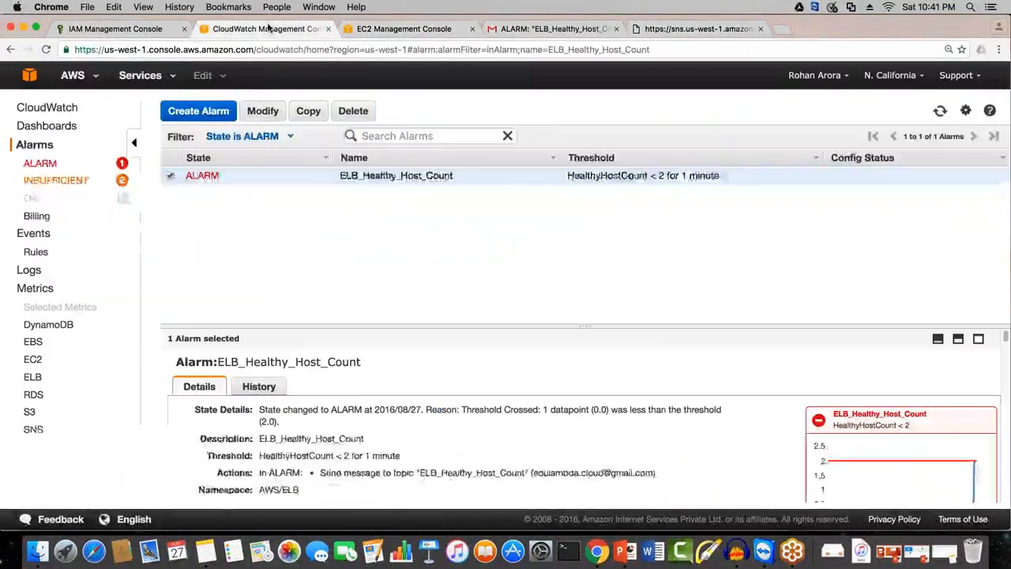
pyautogui.click(942, 112)
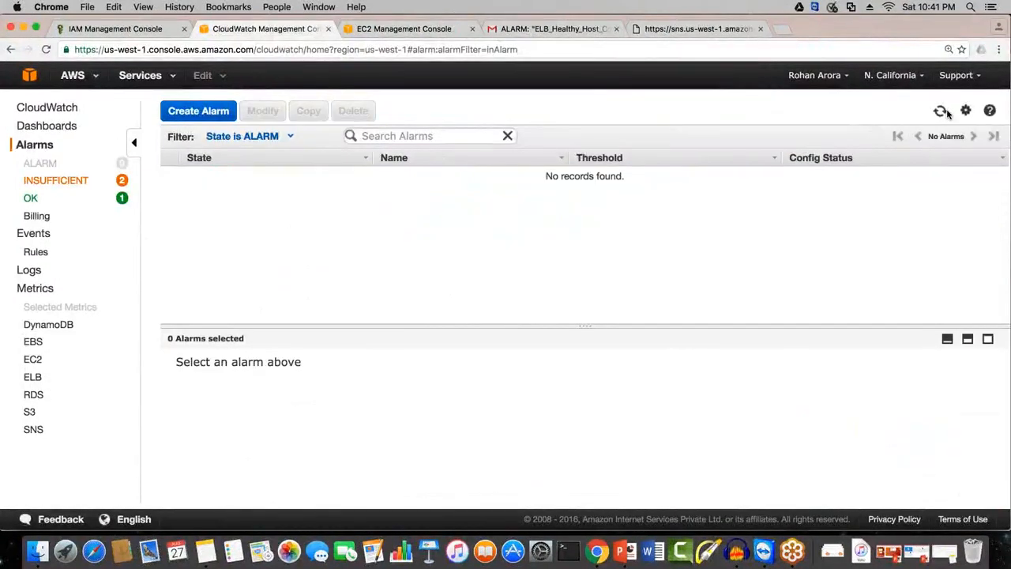
pyautogui.click(31, 198)
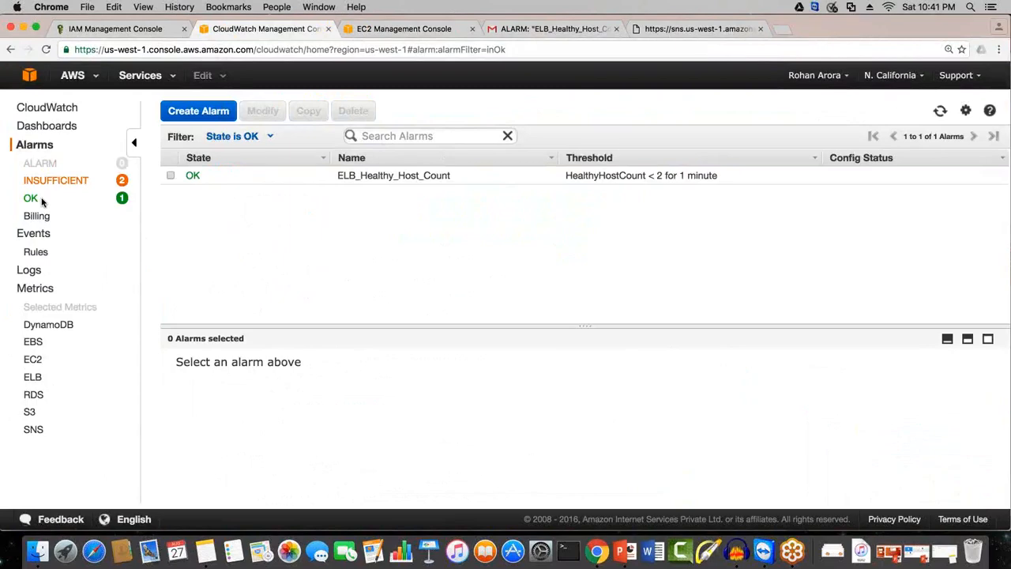
# Step: Remove instance i-655348d0 from the testelb load balancer in EC2
pyautogui.hotkey('ctrl', 'Tab')
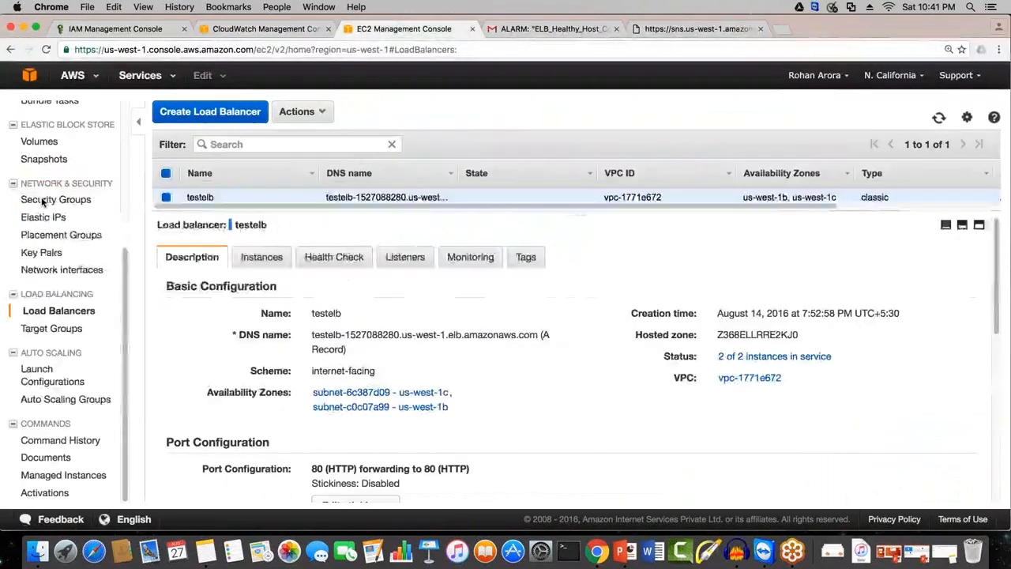
pyautogui.click(260, 257)
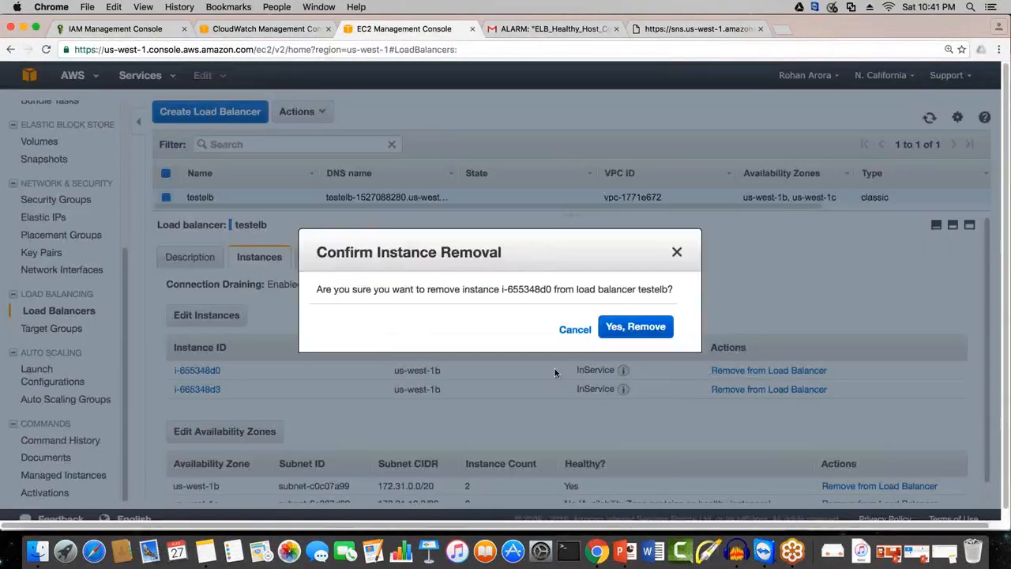
pyautogui.click(634, 327)
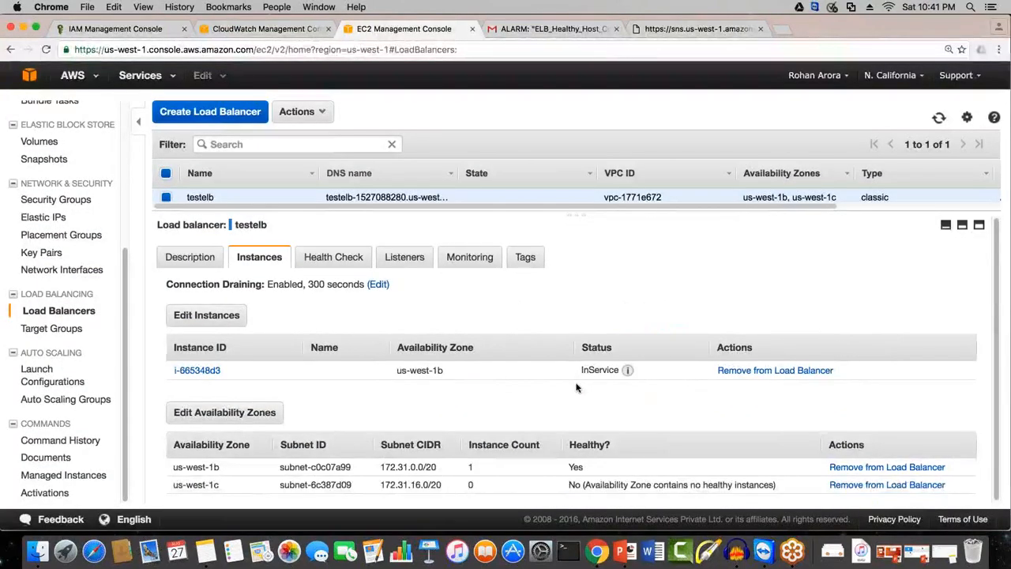
# Step: Go back to CloudWatch and keep refreshing the OK alarm list to watch ELB_Healthy_Host_Count for a state change
pyautogui.click(271, 29)
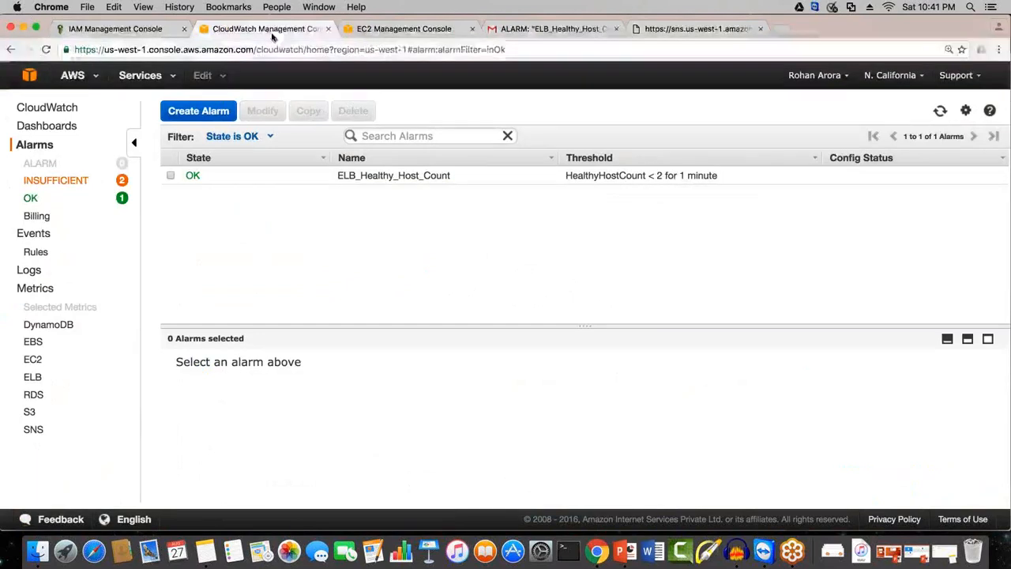
pyautogui.click(941, 112)
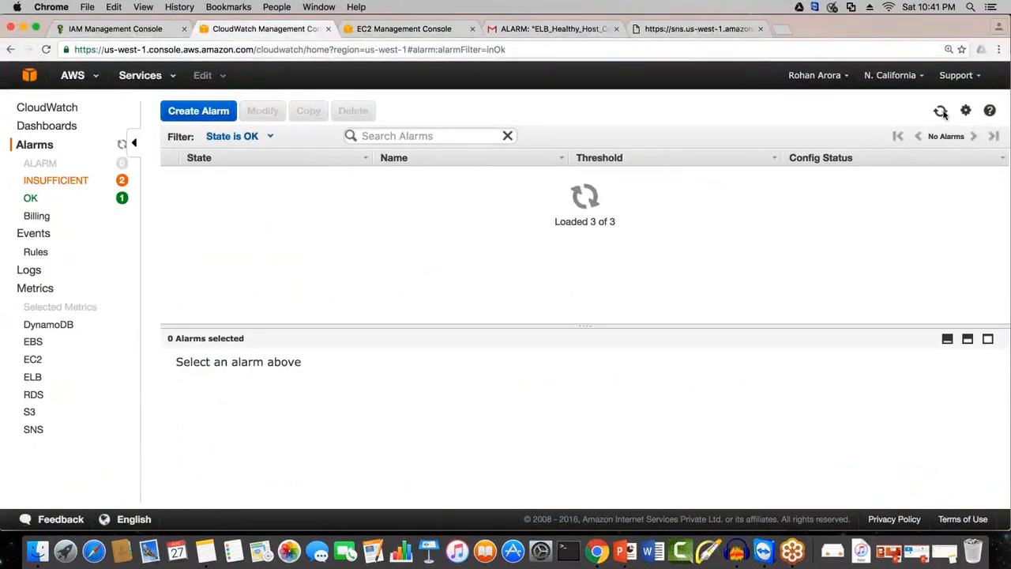
pyautogui.click(942, 112)
pyautogui.click(941, 111)
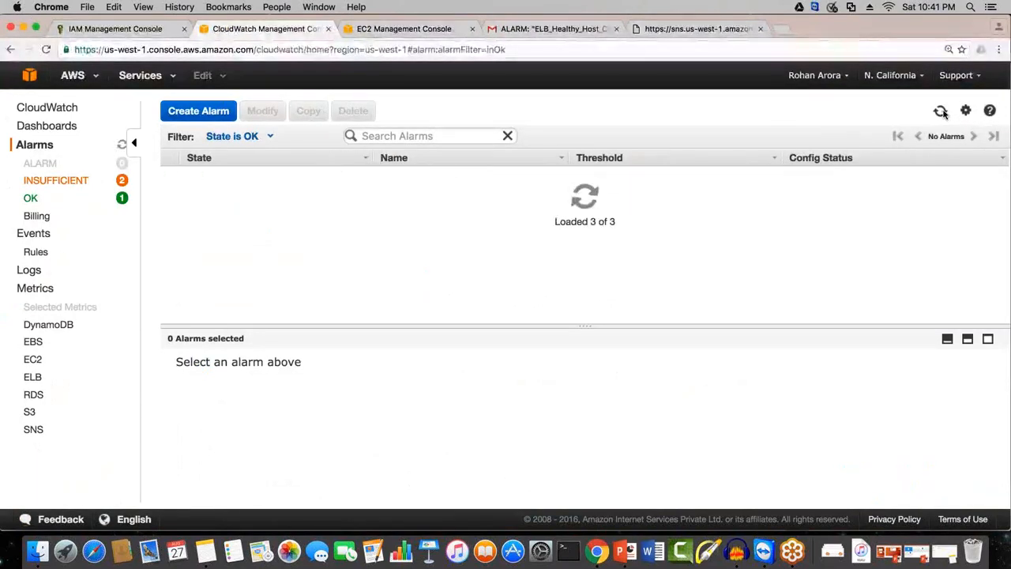
pyautogui.click(942, 112)
pyautogui.click(941, 112)
pyautogui.click(941, 111)
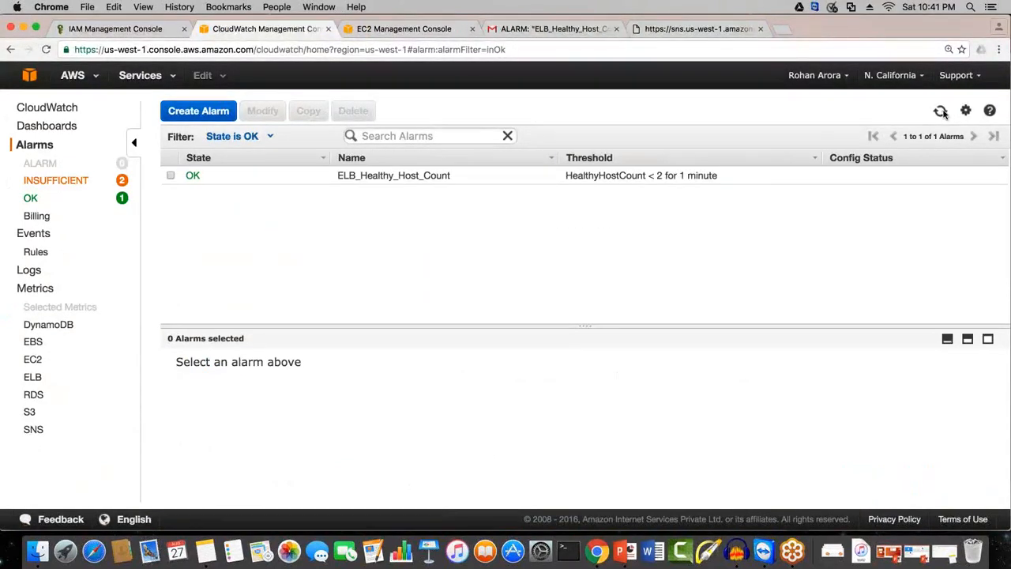
pyautogui.click(942, 111)
pyautogui.click(942, 111)
pyautogui.click(942, 111)
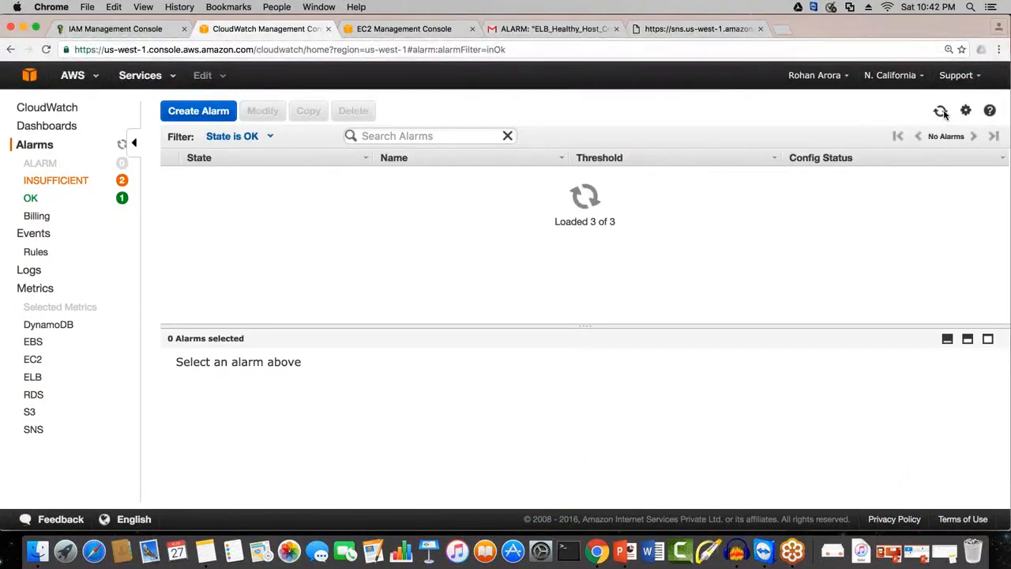
pyautogui.click(941, 111)
pyautogui.click(941, 112)
pyautogui.click(941, 111)
pyautogui.click(941, 111)
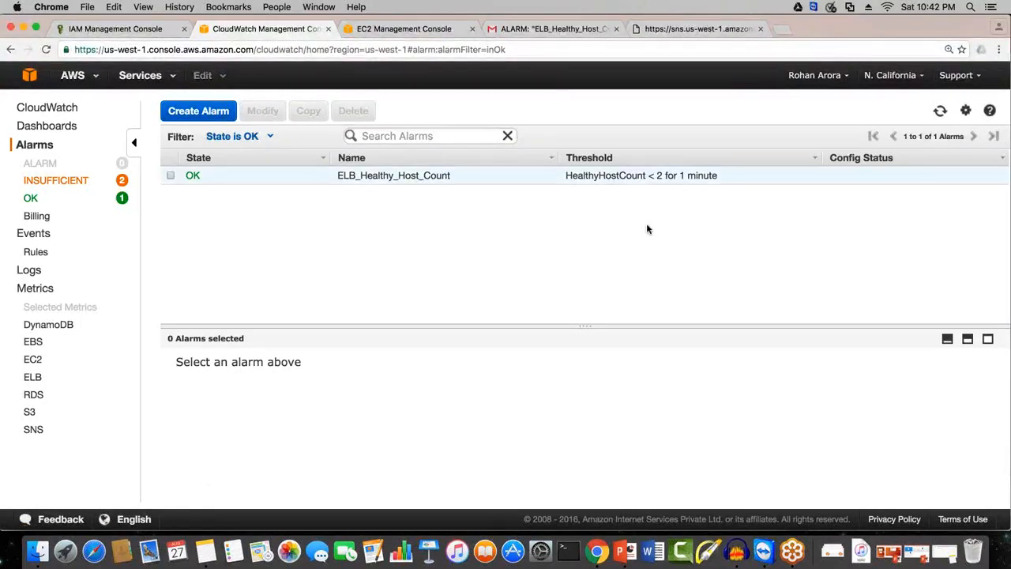
pyautogui.click(950, 110)
pyautogui.click(951, 109)
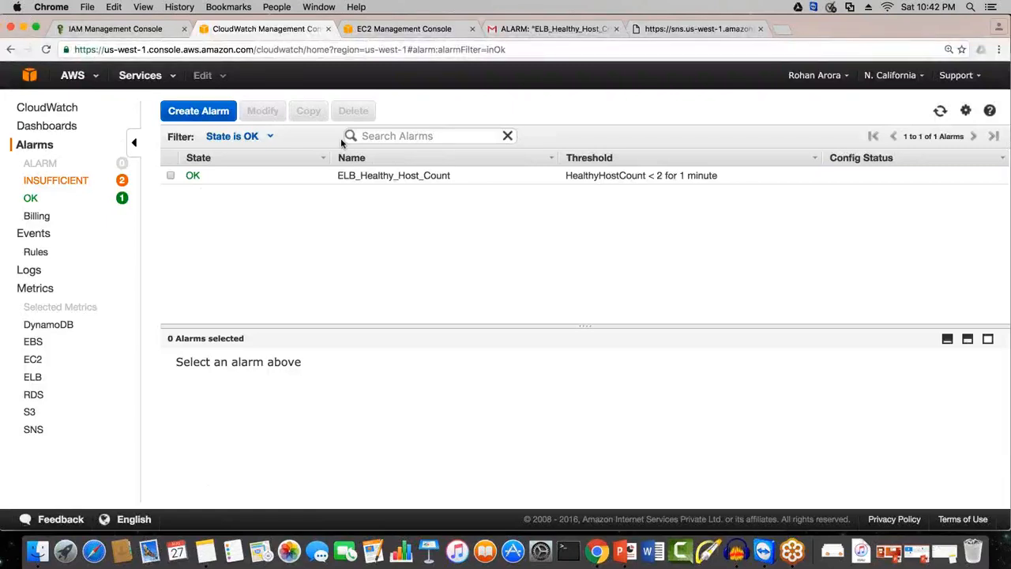
pyautogui.click(940, 111)
pyautogui.click(941, 112)
pyautogui.click(940, 111)
pyautogui.click(943, 112)
pyautogui.click(943, 113)
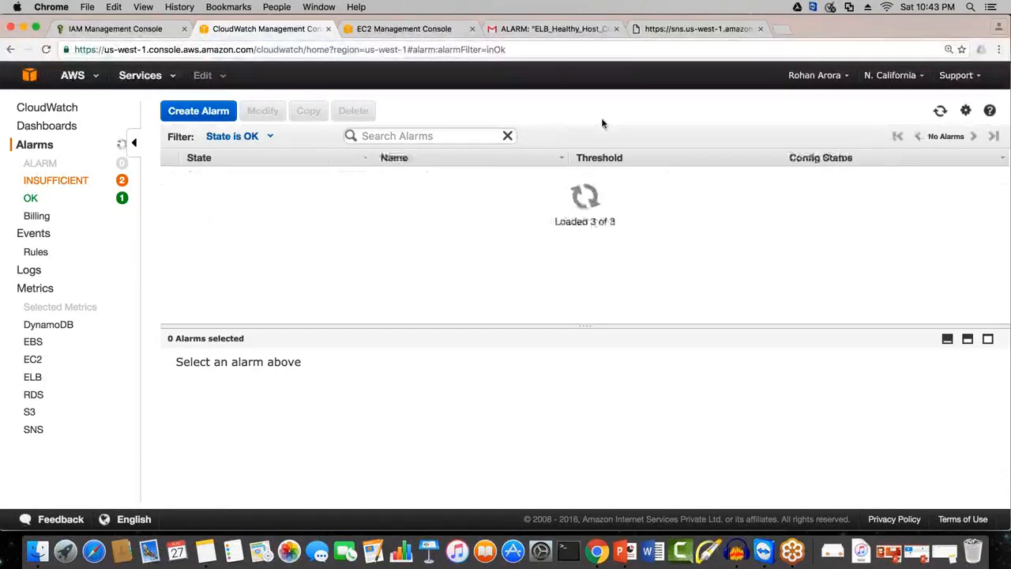
# Step: Read through the details of ELB_Healthy_Host_Count, then refresh the alarms and list those in ALARM state
pyautogui.click(182, 183)
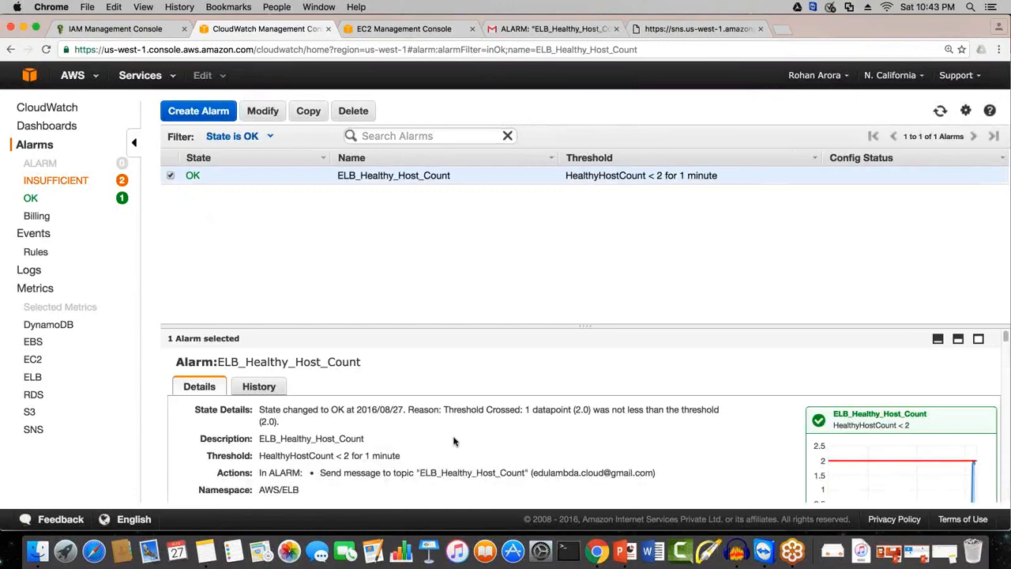
pyautogui.scroll(-3, 454, 441)
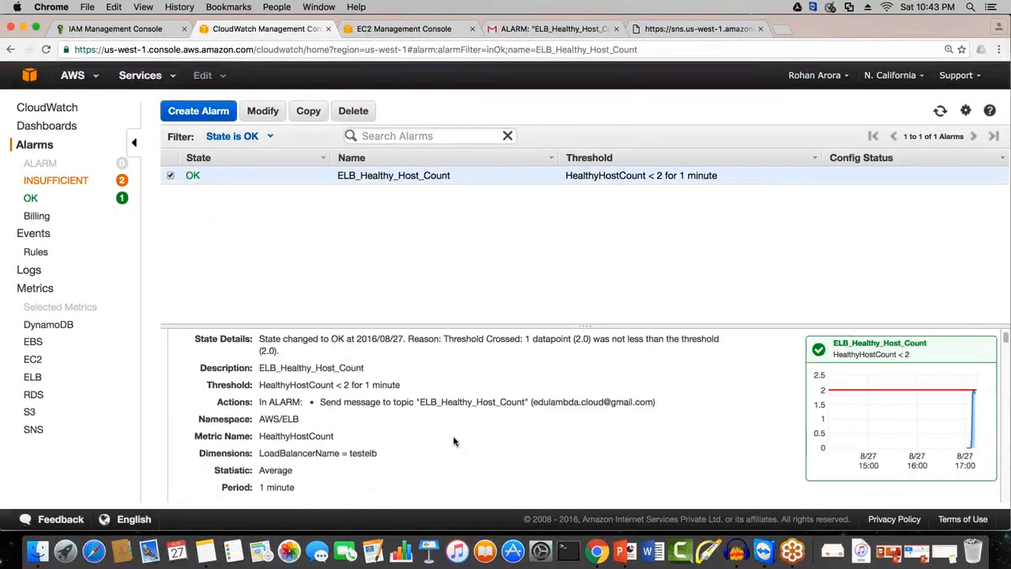
pyautogui.scroll(-2, 454, 442)
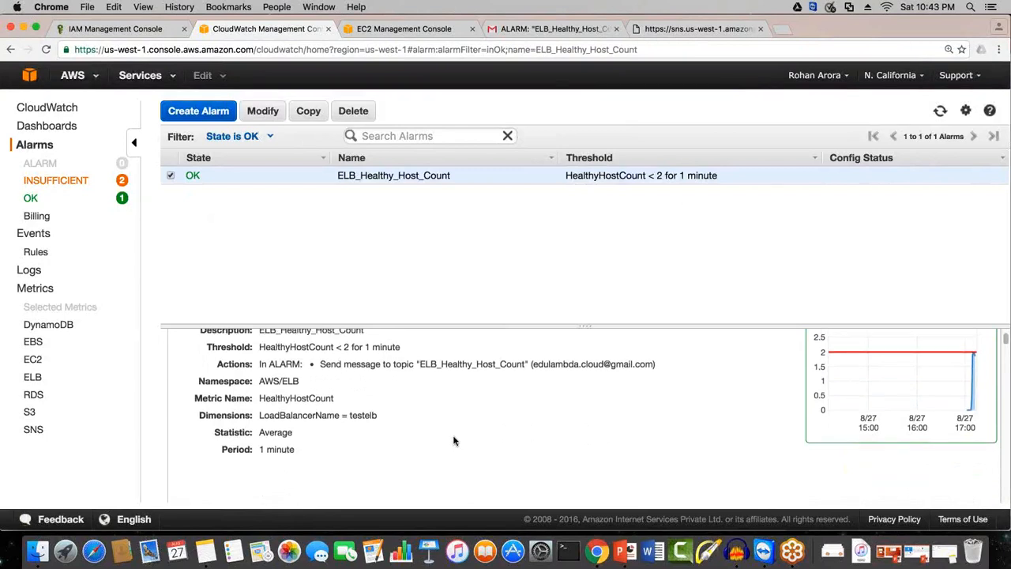
pyautogui.scroll(5, 454, 442)
pyautogui.click(941, 111)
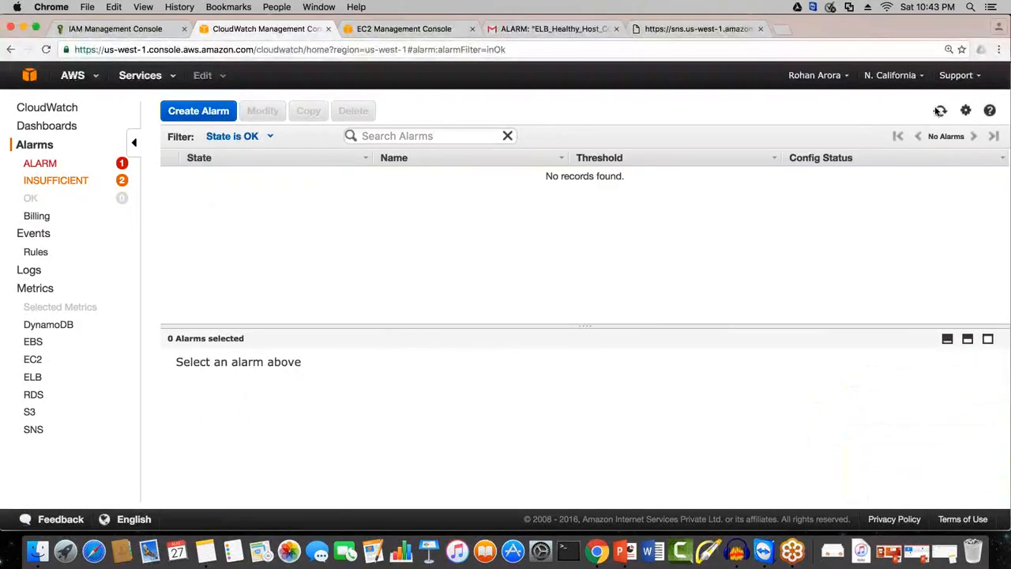
pyautogui.click(40, 164)
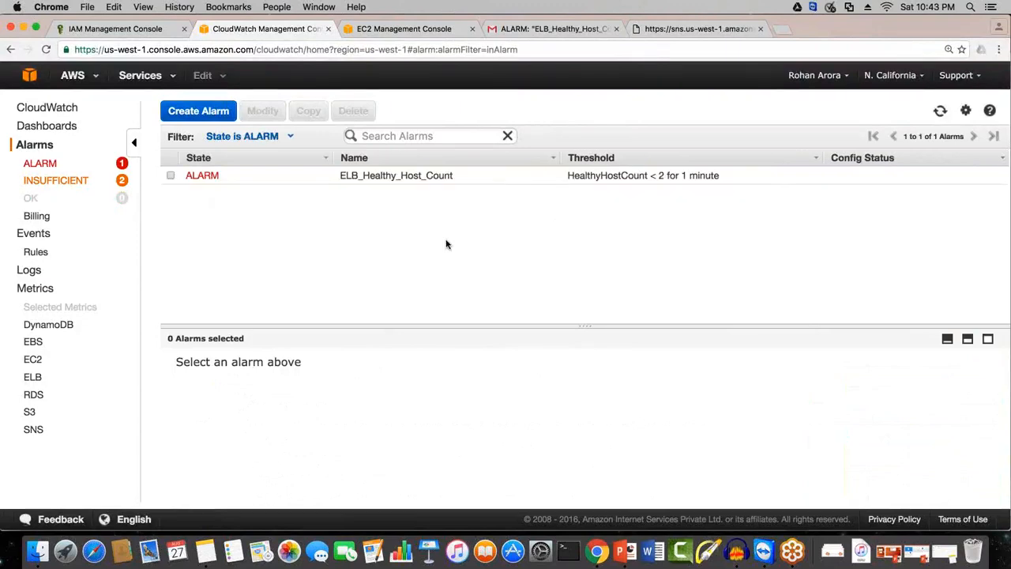
# Step: Open the newest ELBHealth alarm conversation in Gmail and read the latest ELB_Healthy_Host_Count notification
pyautogui.press('super+4')
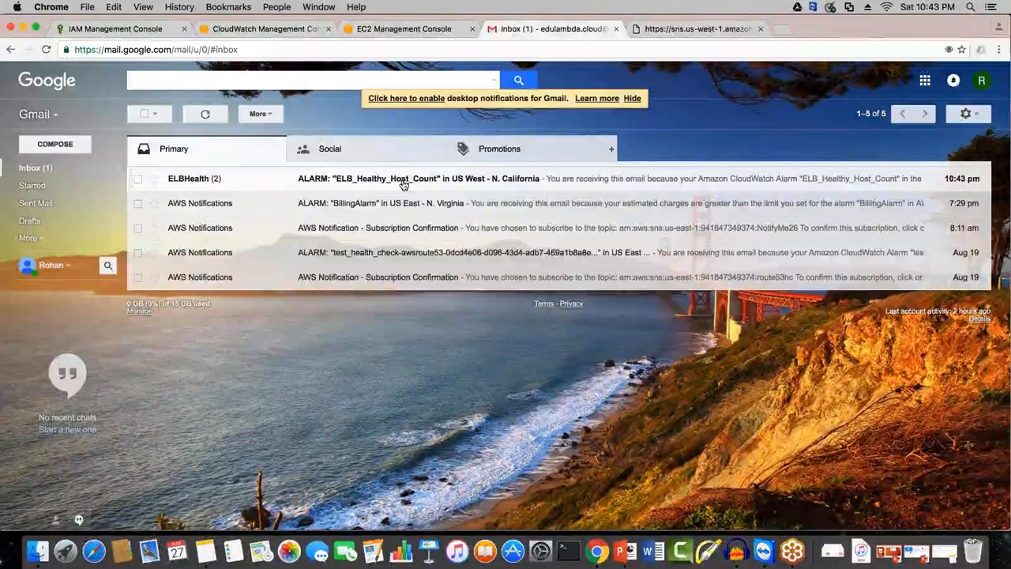
pyautogui.click(402, 184)
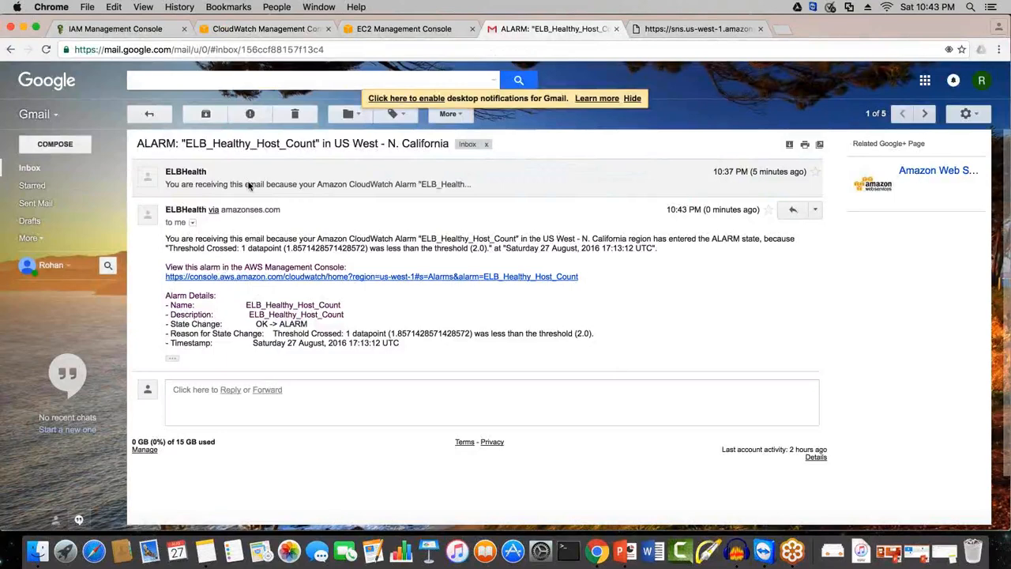
pyautogui.press('super+a')
pyautogui.click(390, 372)
# Step: Return from Gmail to the AWS console home page and look over the available services, including the Management Tools
pyautogui.click(232, 31)
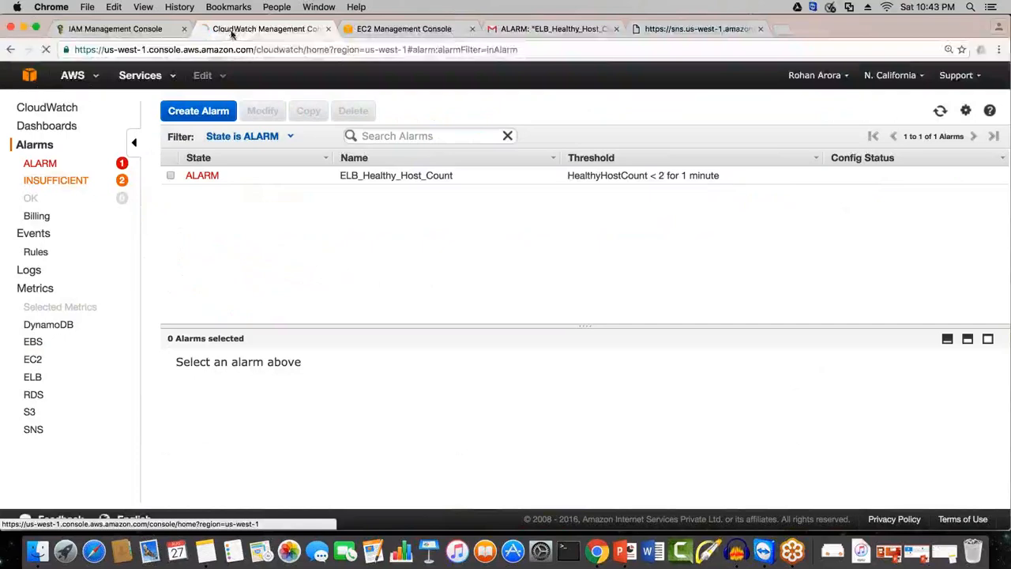
pyautogui.click(94, 99)
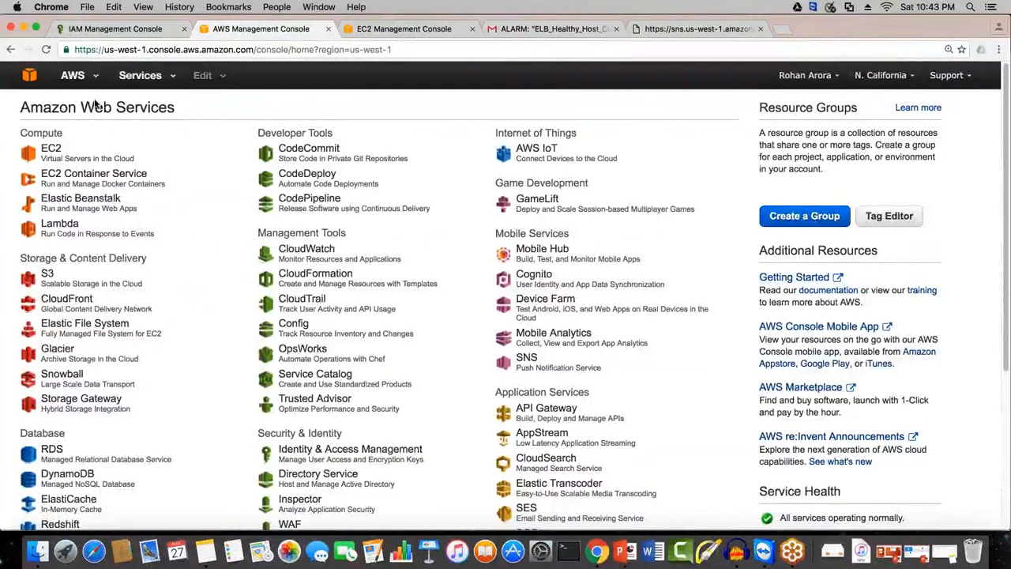
pyautogui.scroll(-1, 435, 221)
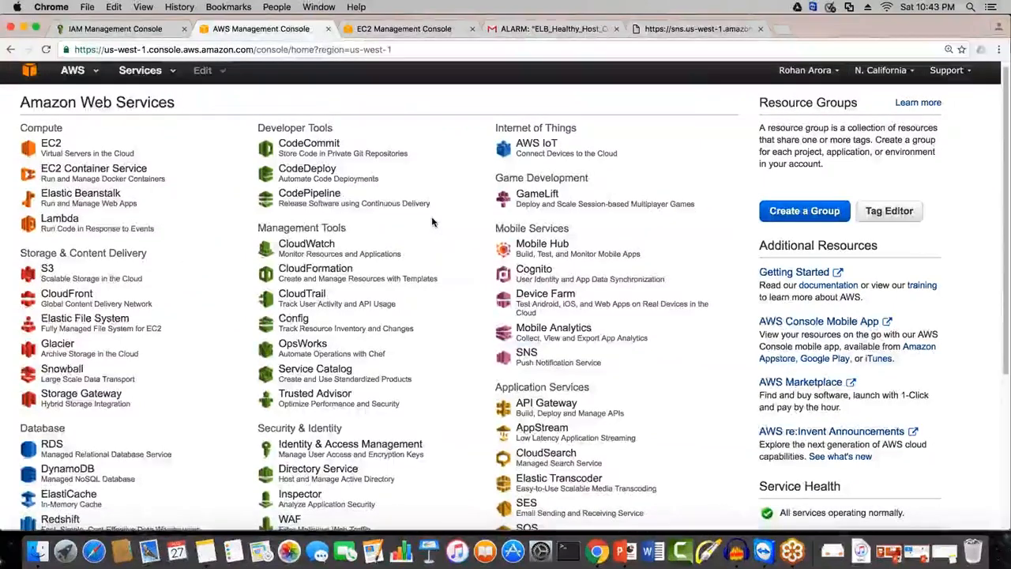
pyautogui.scroll(-2, 433, 221)
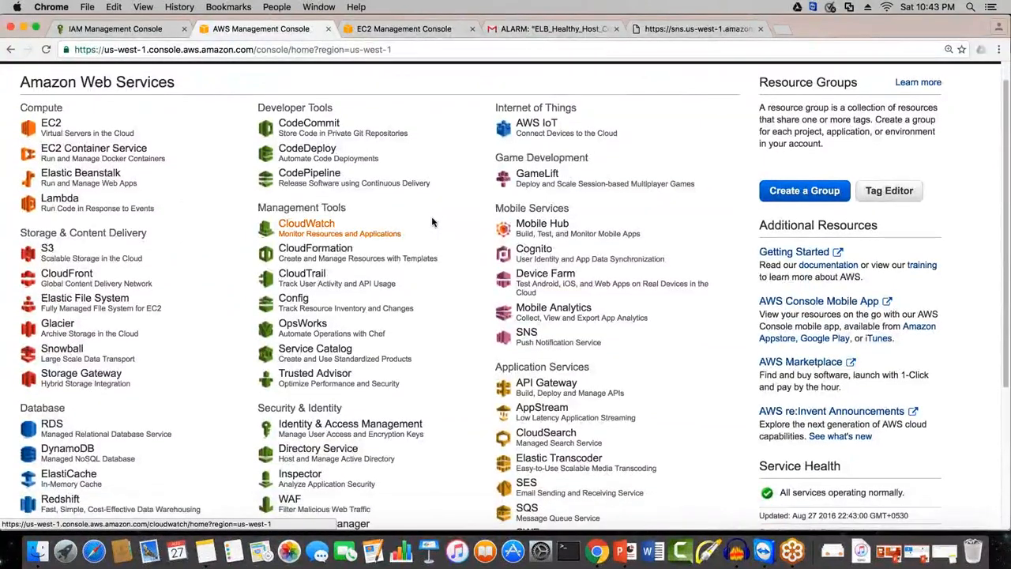
pyautogui.scroll(-1, 432, 221)
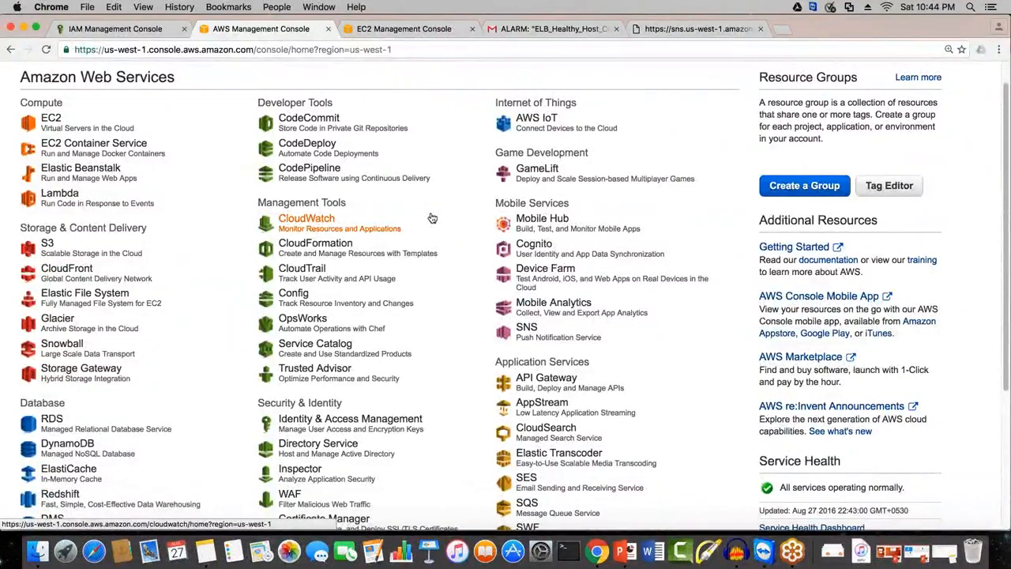
pyautogui.scroll(-1, 908, 269)
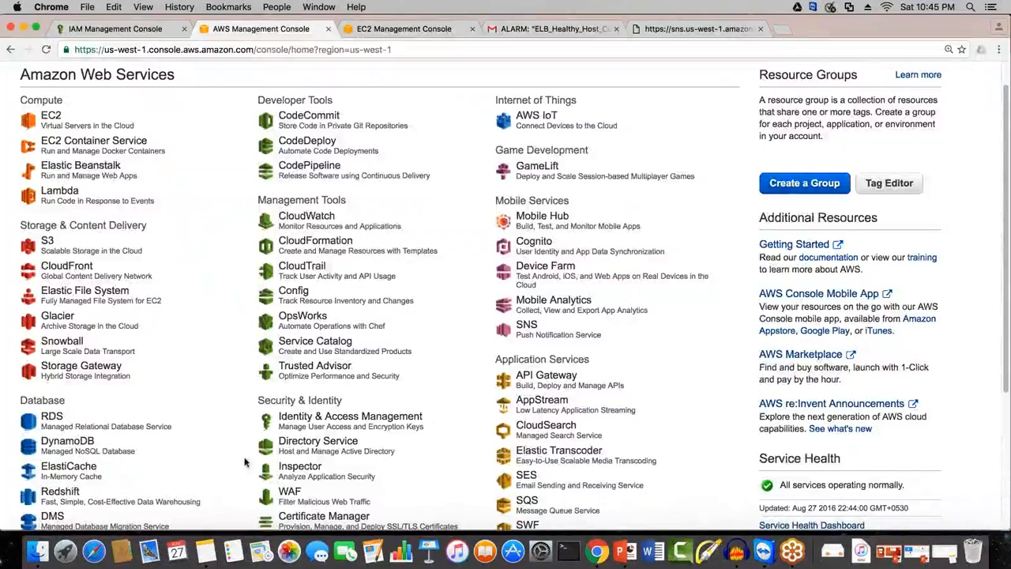
# Step: Point out the Management Tools group on the console home page and open the Trusted Advisor dashboard
pyautogui.click(327, 374)
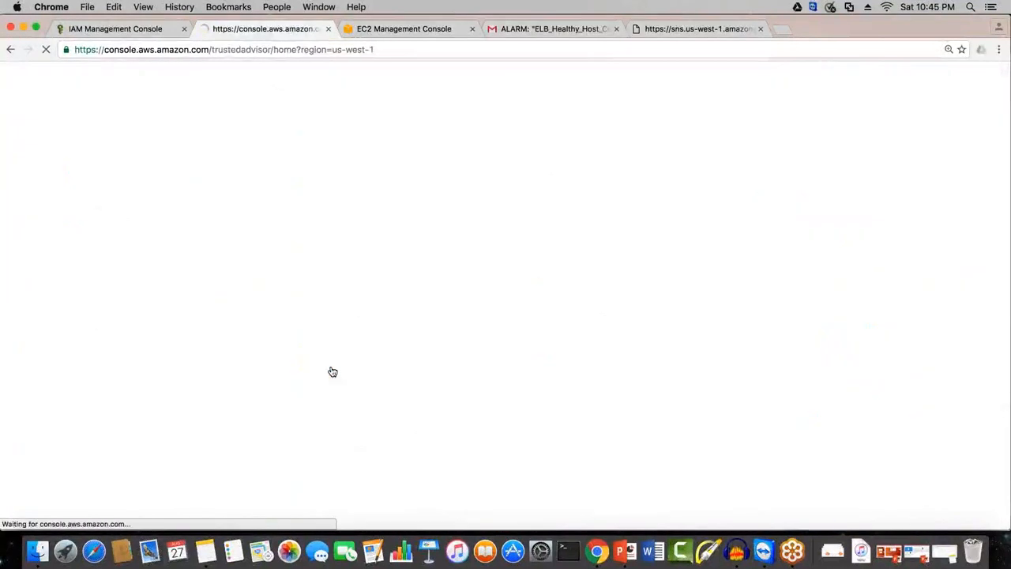
pyautogui.click(11, 49)
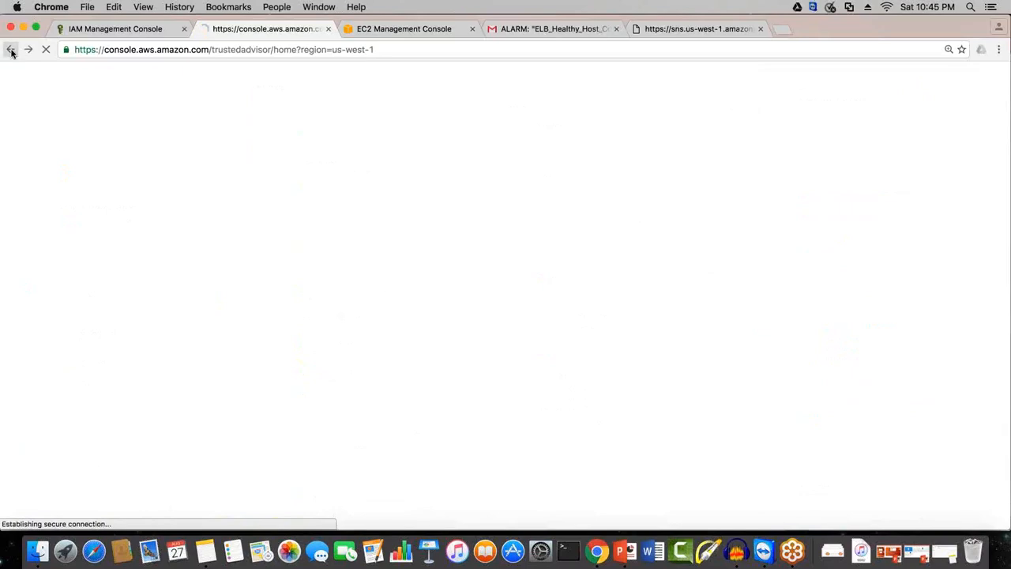
pyautogui.moveTo(348, 202); pyautogui.dragTo(251, 198)
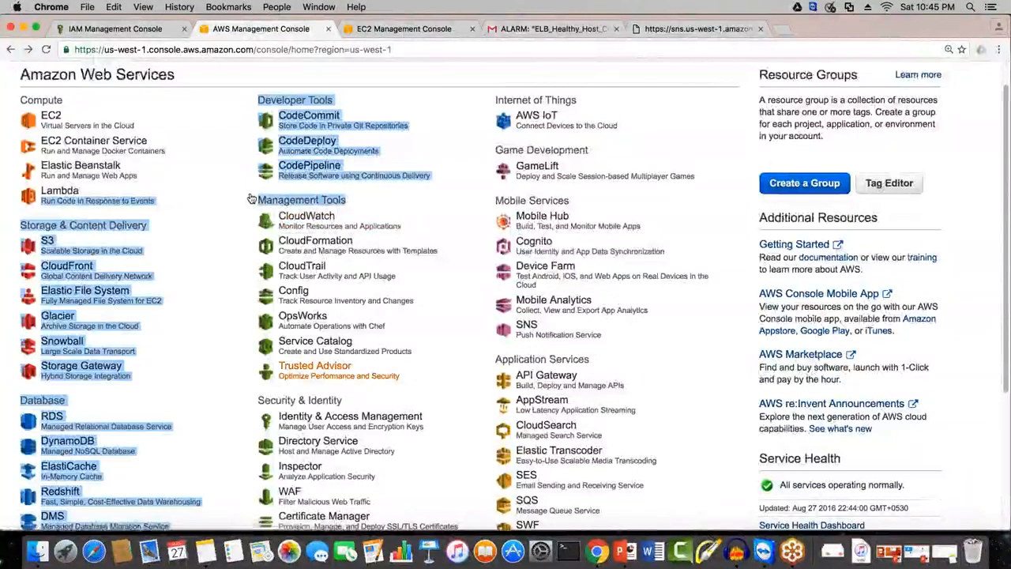
pyautogui.click(328, 366)
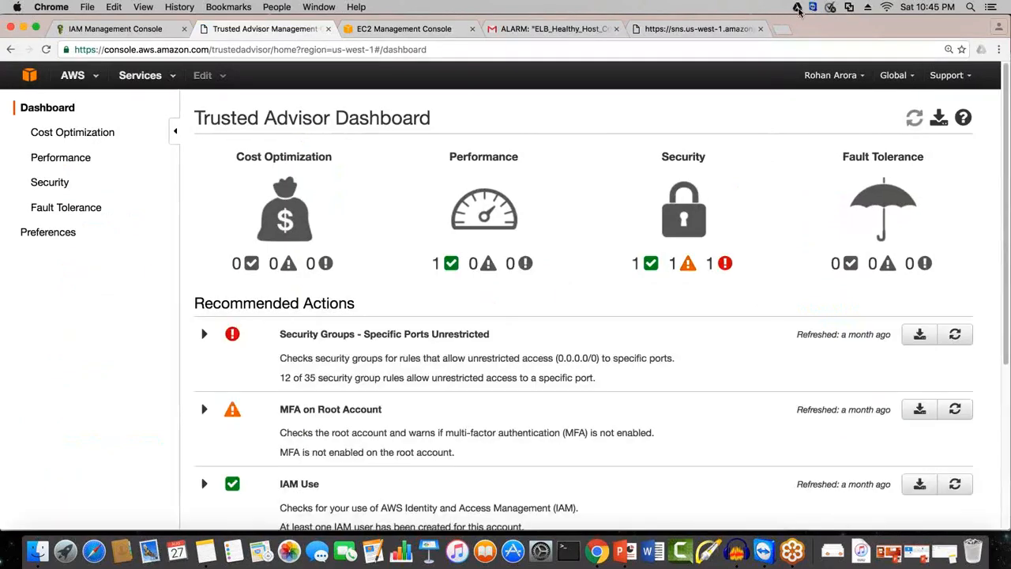
# Step: Open the Google Drive folder in Finder, search this Mac for "TRUSTED advisor" and open the Trusted Advisor.pptx presentation
pyautogui.click(798, 8)
pyautogui.click(671, 119)
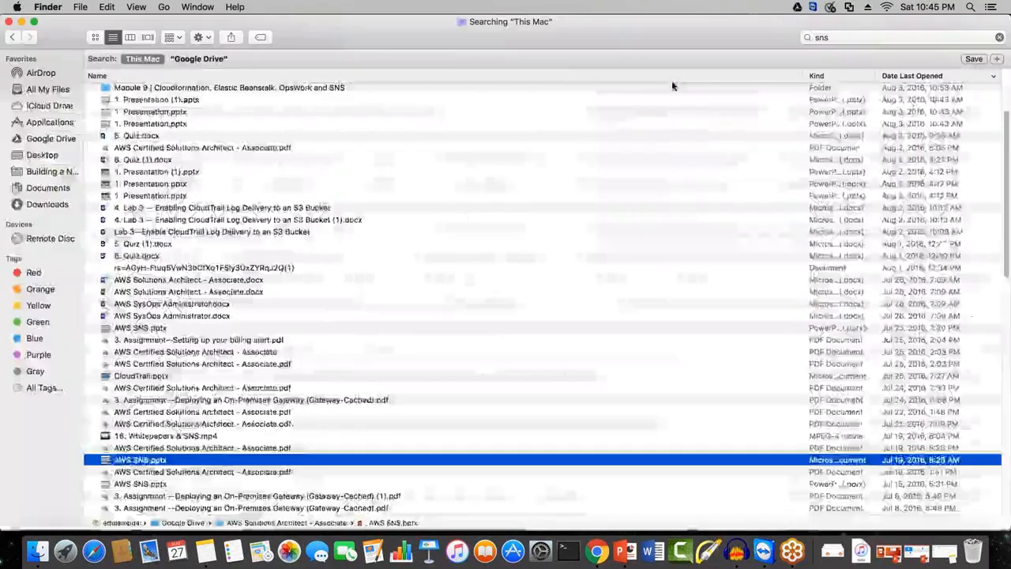
pyautogui.click(821, 37)
pyautogui.write('T')
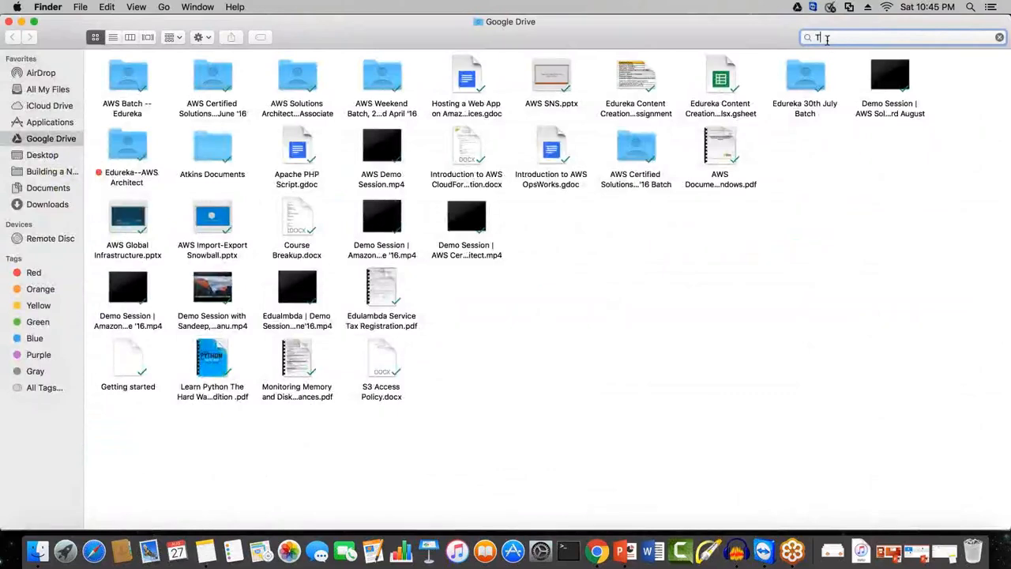
pyautogui.write('RUSTED ')
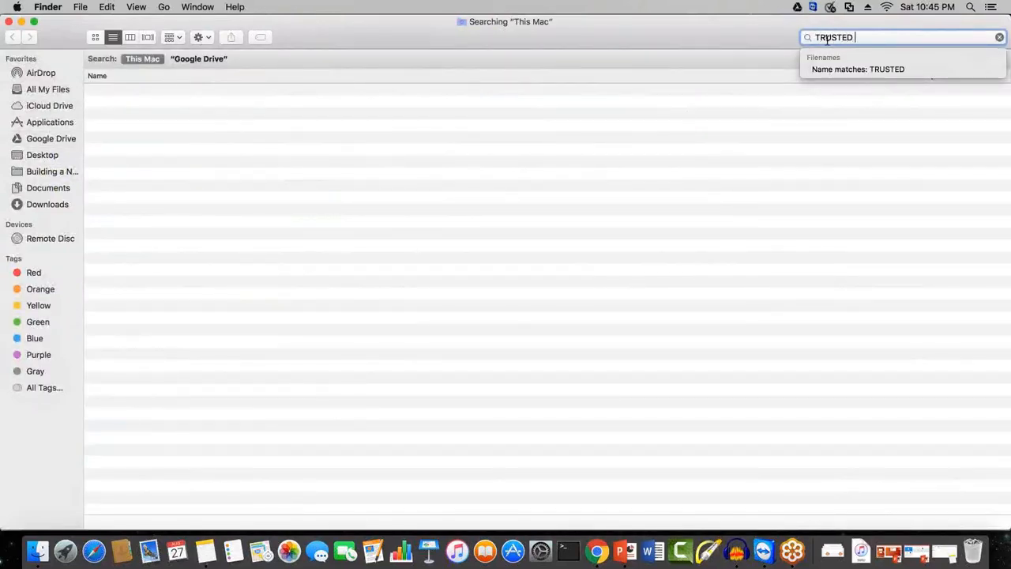
pyautogui.write('advis')
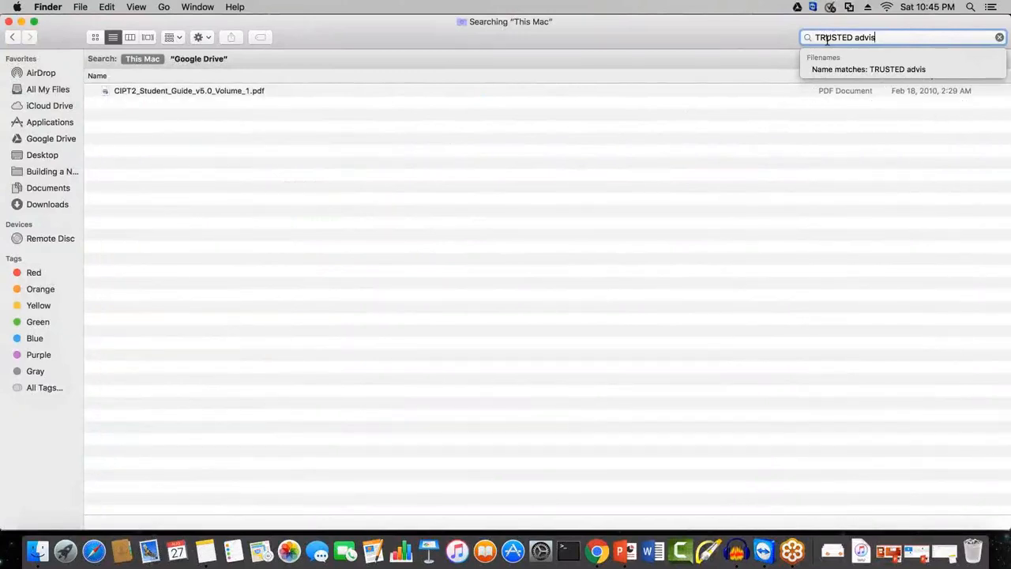
pyautogui.write('or')
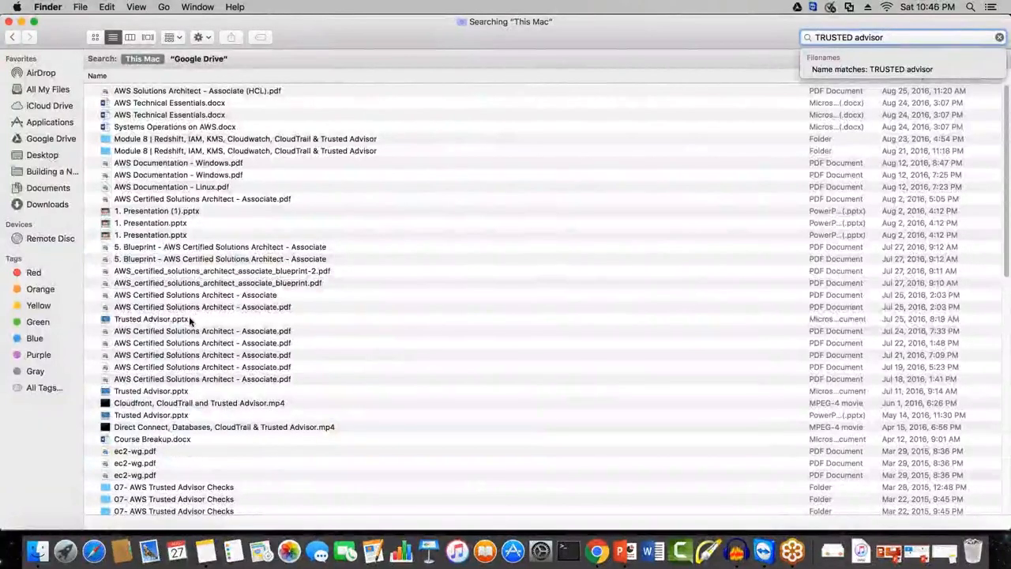
pyautogui.doubleClick(190, 319)
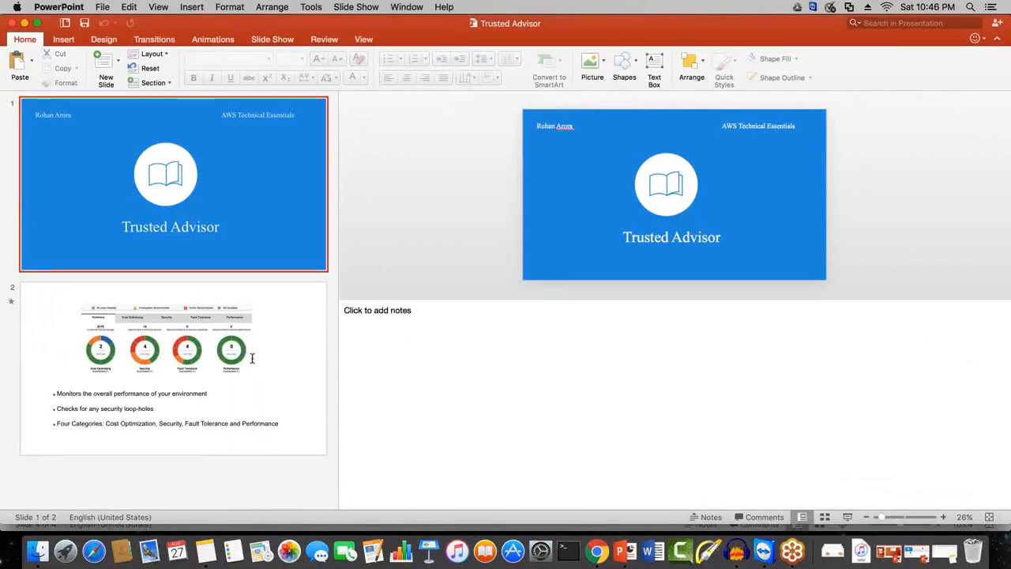
# Step: Start the Trusted Advisor slide show and advance through slide 2 up to the bullet about checking for security loop-holes
pyautogui.click(835, 515)
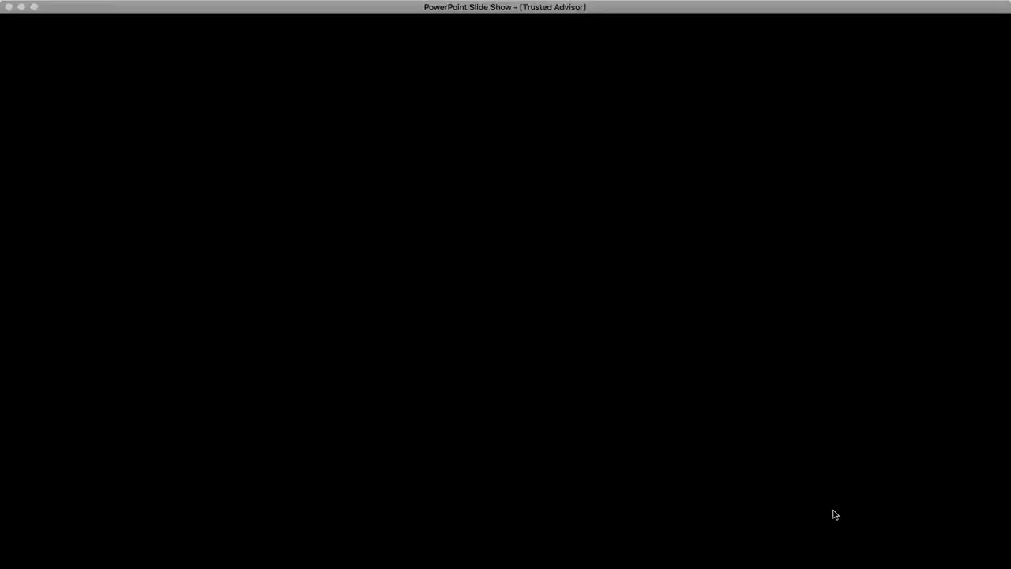
pyautogui.click(835, 515)
pyautogui.click(835, 515)
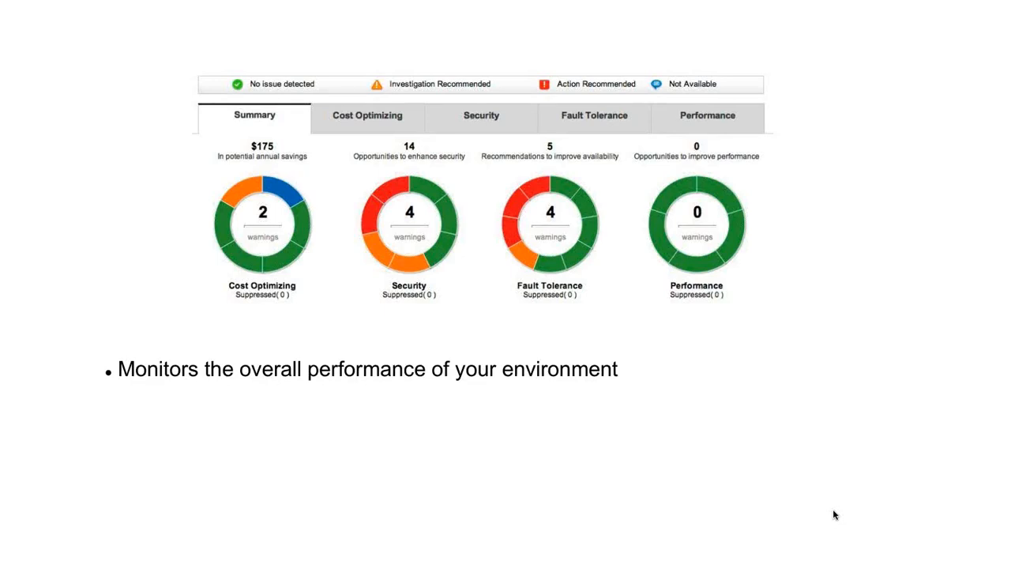
pyautogui.click(833, 515)
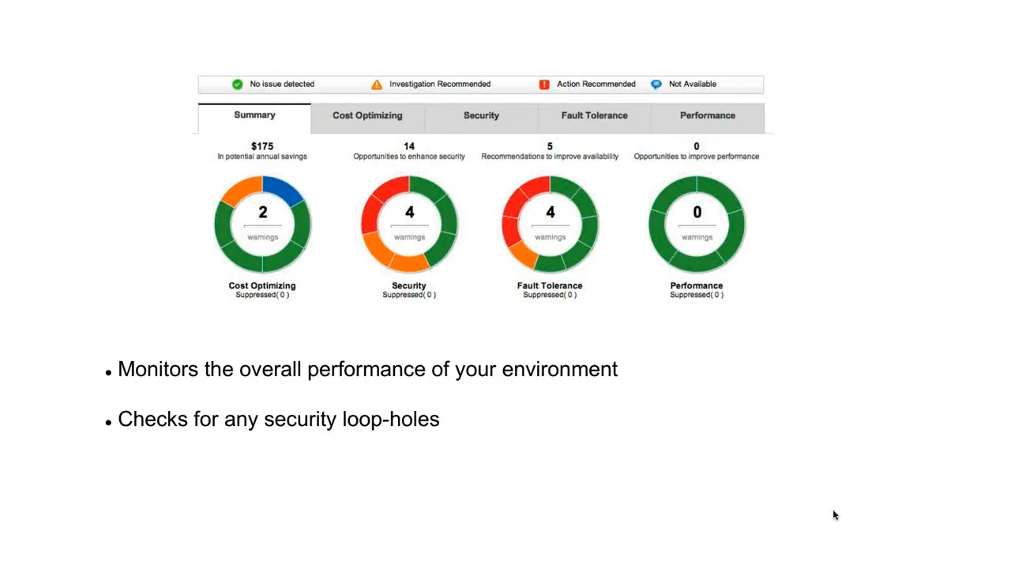